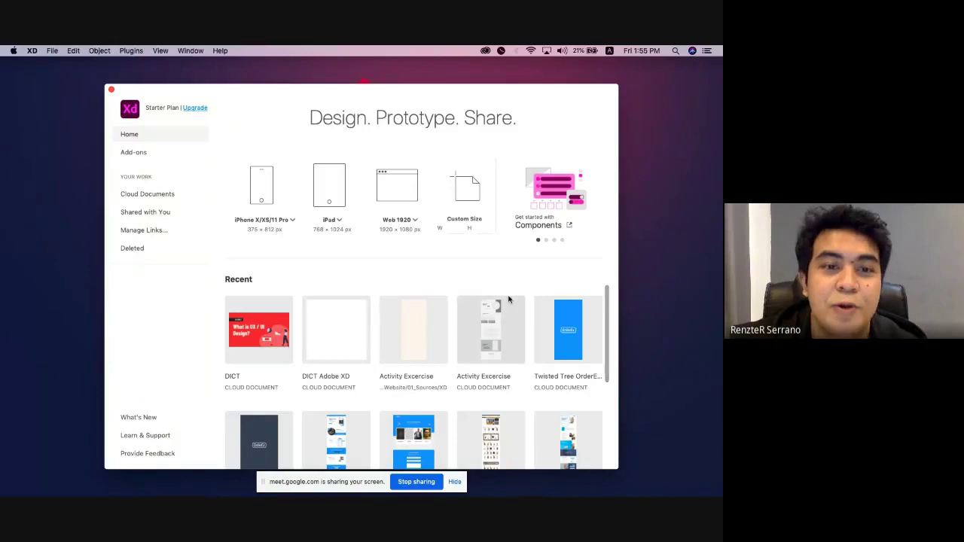
# Browse the XD Add-ons catalog of plugins, UI kits and app integrations.
pyautogui.click(141, 153)
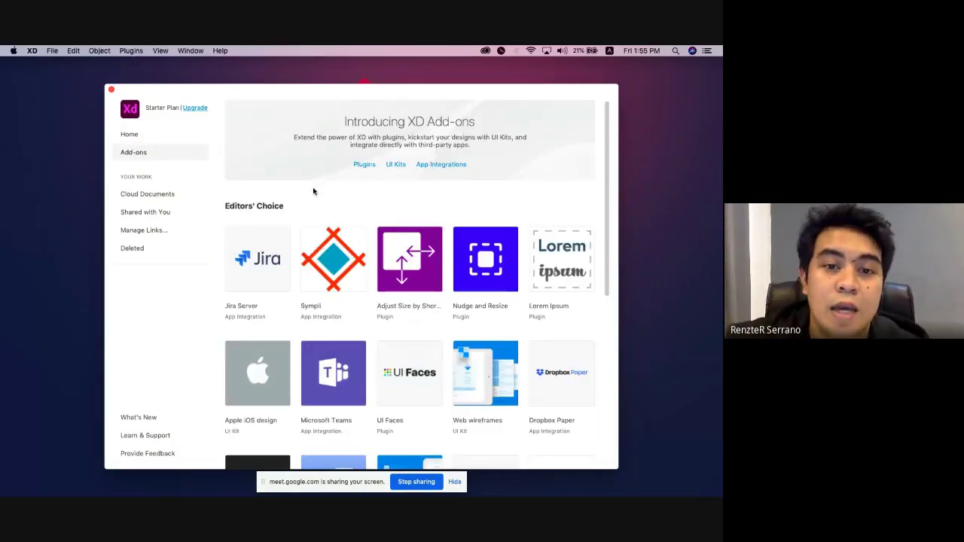
pyautogui.moveTo(609, 188)
pyautogui.mouseDown()
pyautogui.moveTo(606, 215)
pyautogui.moveTo(593, 192)
pyautogui.mouseUp()
pyautogui.scroll(-5, 467, 226)
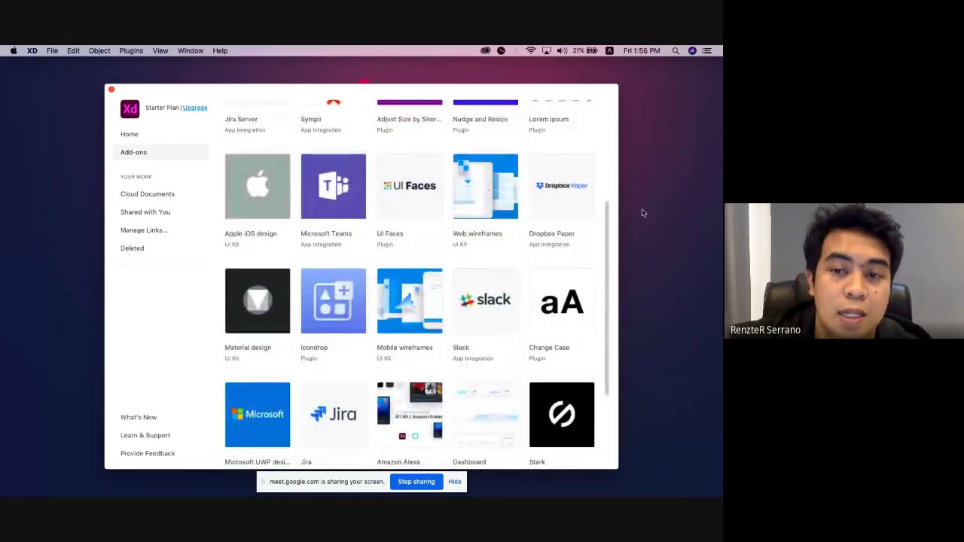
pyautogui.moveTo(605, 243); pyautogui.dragTo(612, 128)
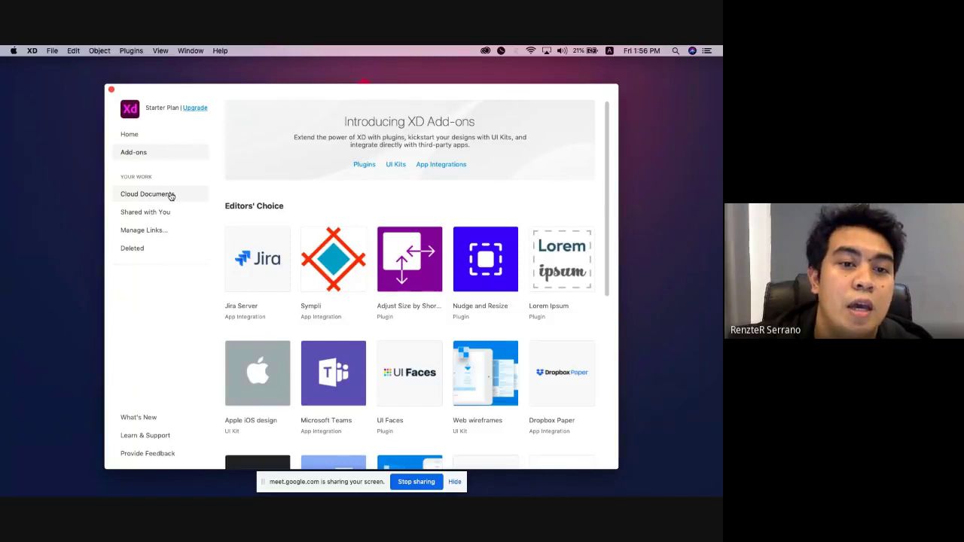
# Look at the Cloud Documents list and the Shared with You section, ending back on Home.
pyautogui.click(145, 194)
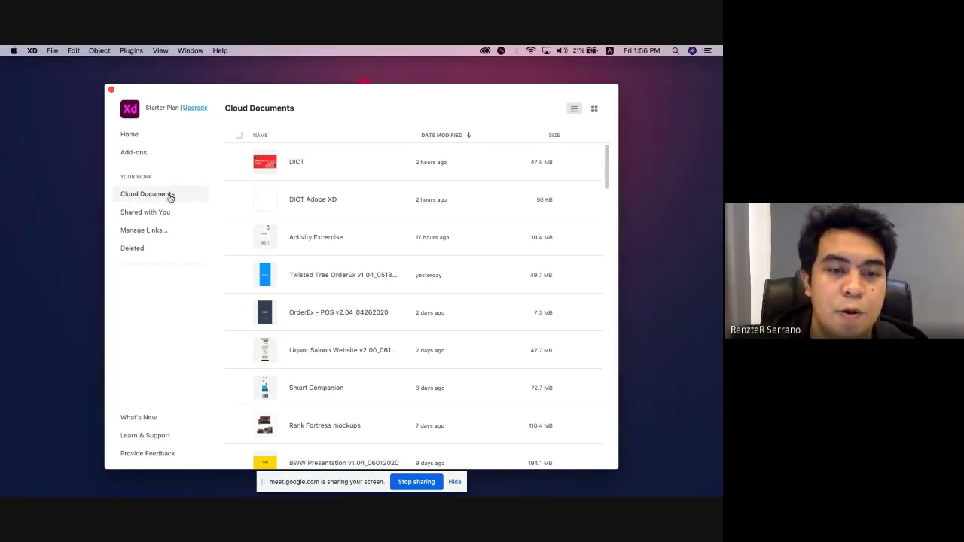
pyautogui.click(165, 219)
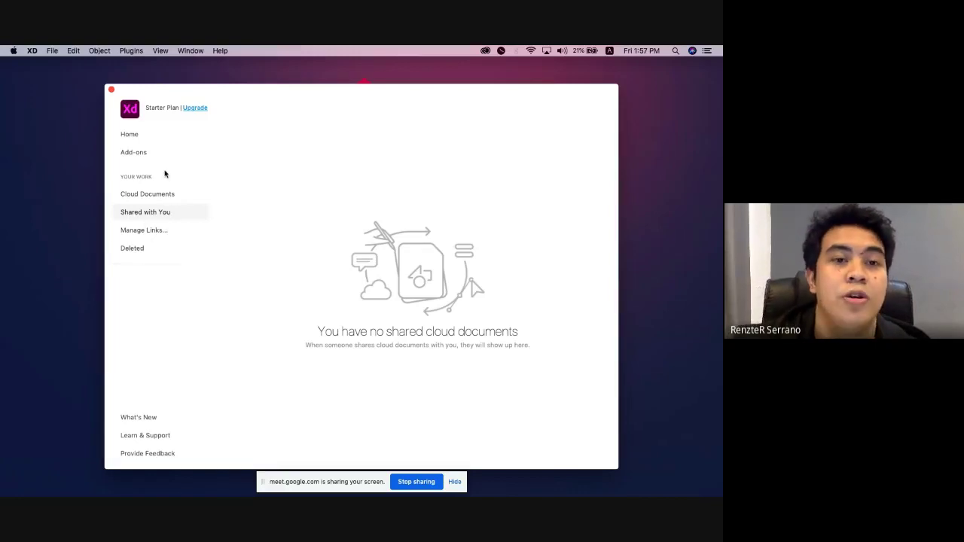
pyautogui.click(165, 136)
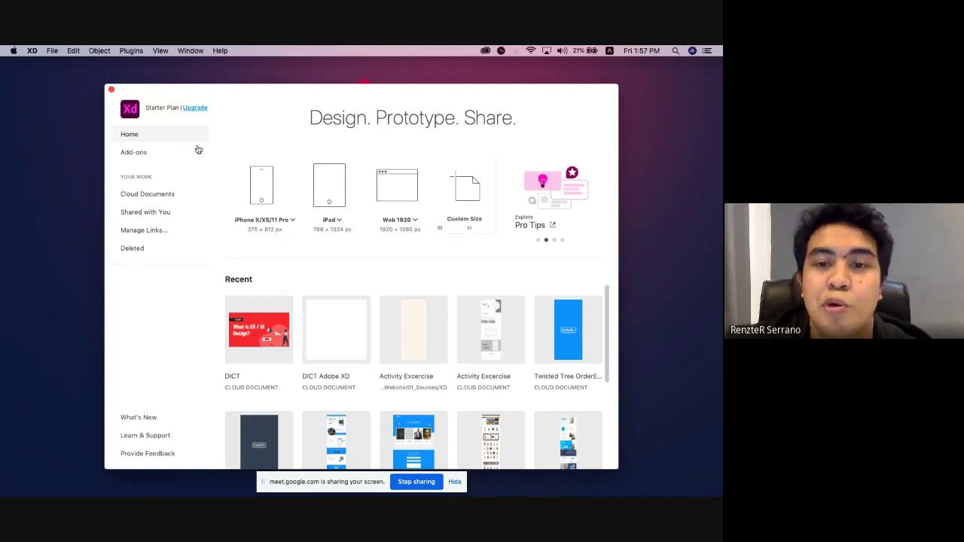
# Create a new document from the Web 1920 (1920 × 1080) artboard preset.
pyautogui.click(416, 221)
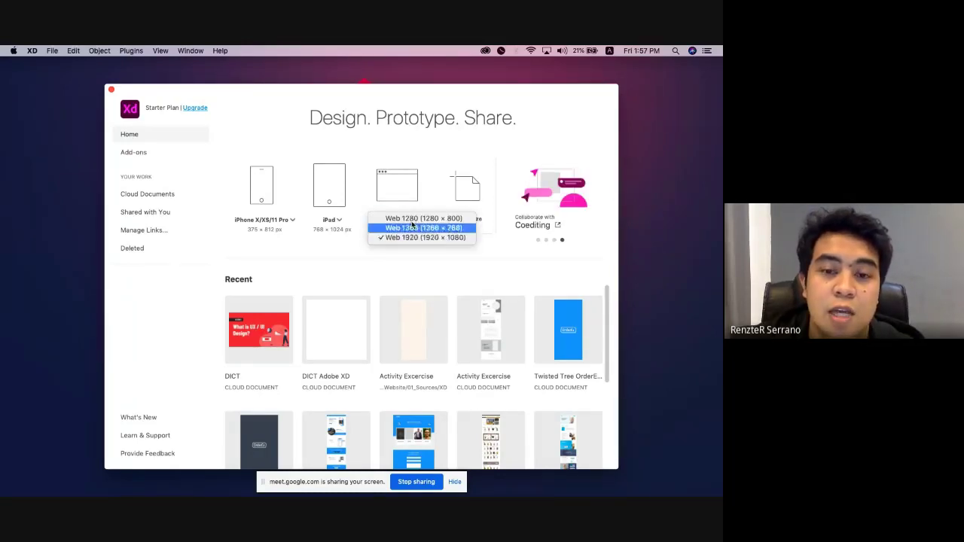
pyautogui.click(429, 167)
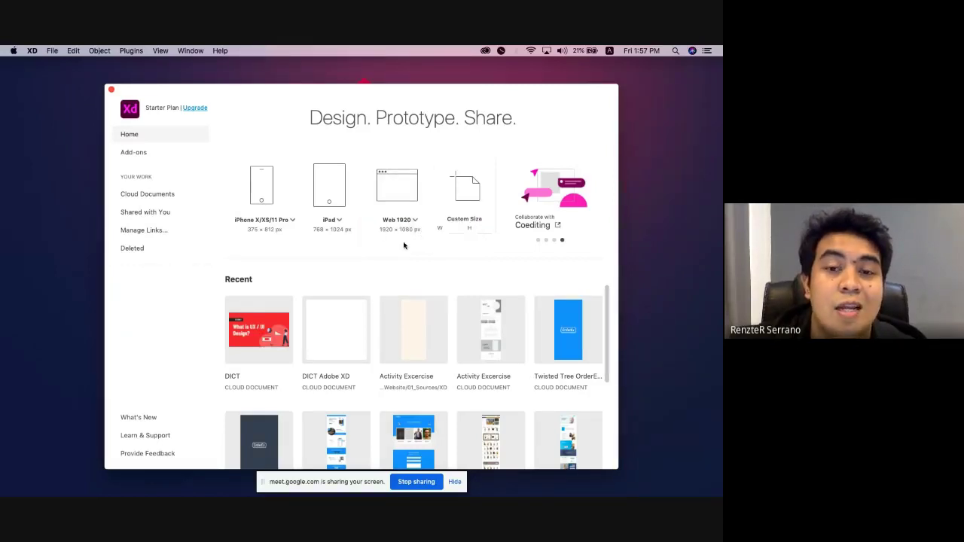
pyautogui.click(414, 221)
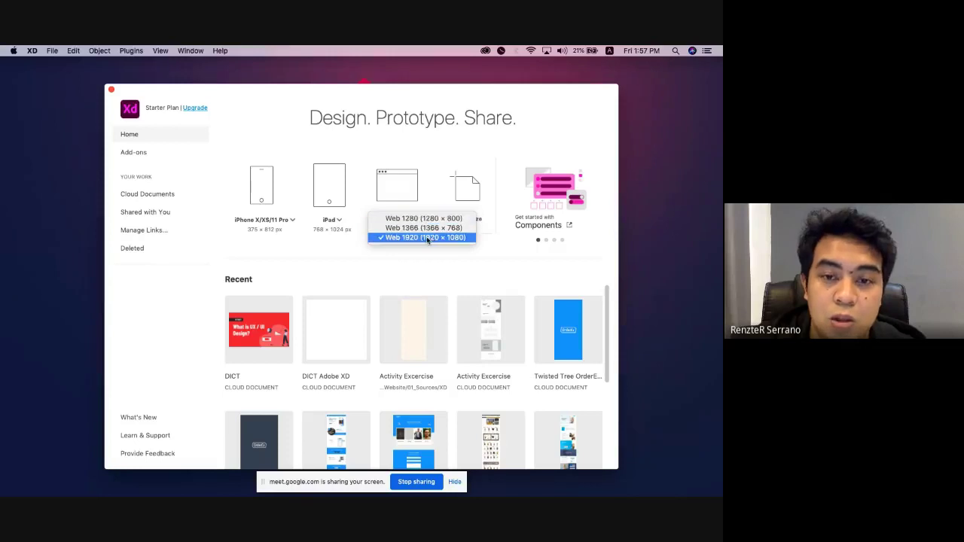
pyautogui.click(443, 173)
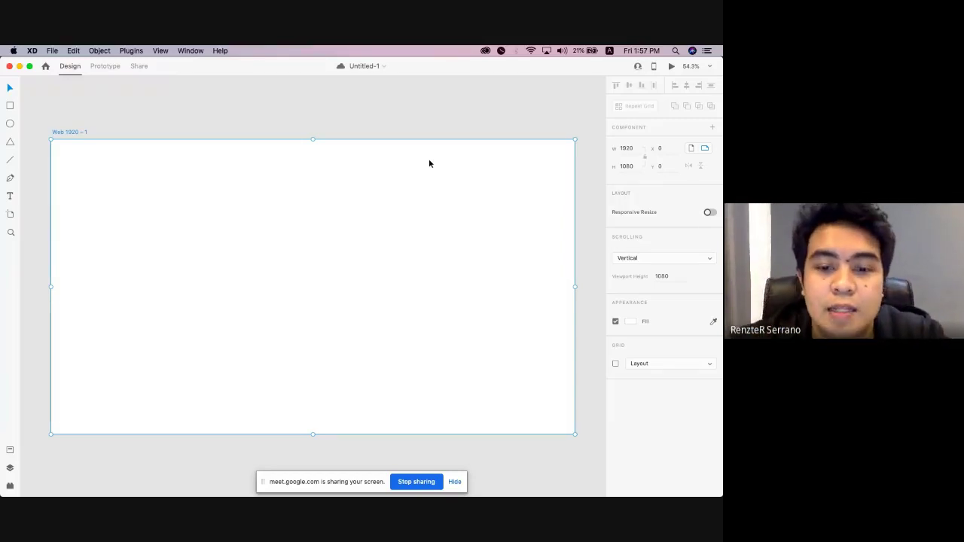
# Return to the new document in Adobe XD and deselect its artboard.
pyautogui.hotkey('ctrl', 'Right')
pyautogui.hotkey('ctrl', 'Left')
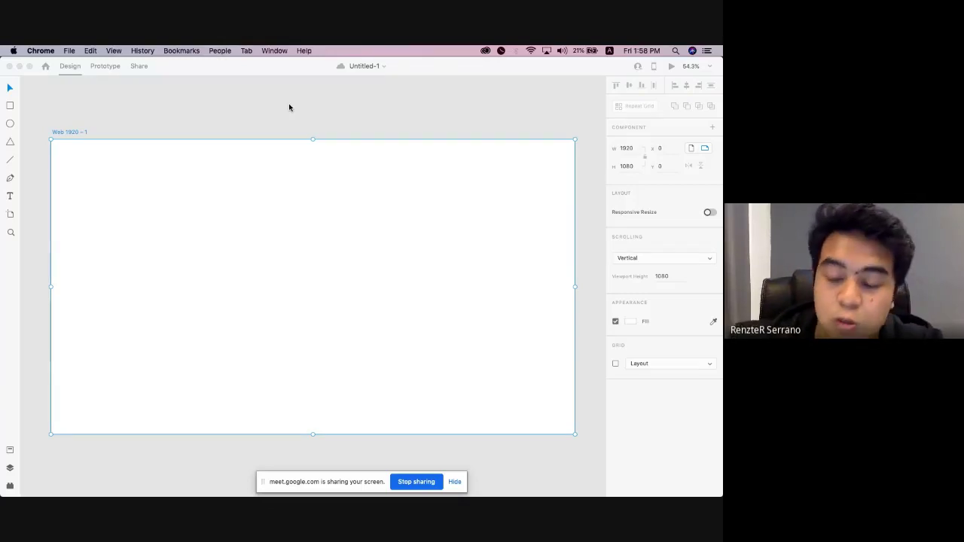
pyautogui.click(272, 103)
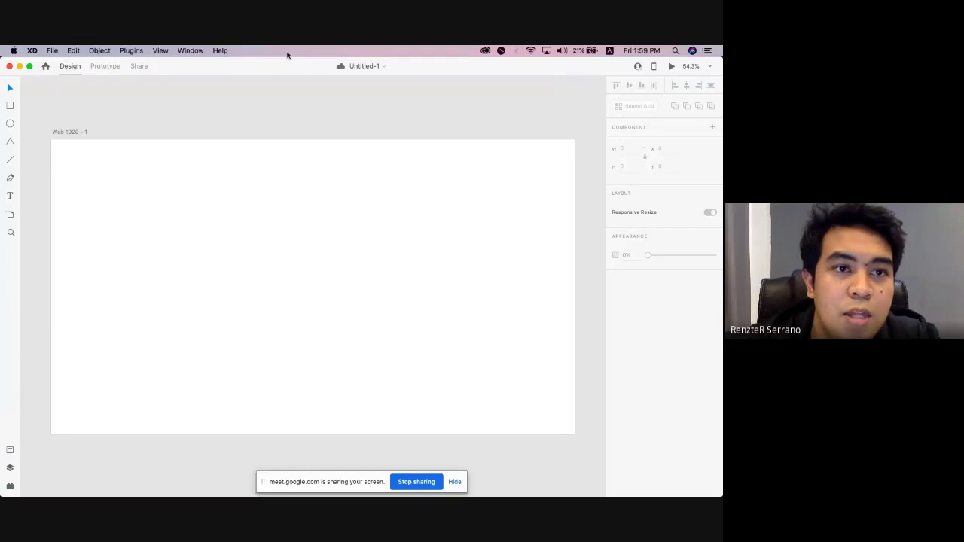
# Review the file saving commands, including Save As and Save As Local Document, and the Object and Help commands.
pyautogui.click(54, 51)
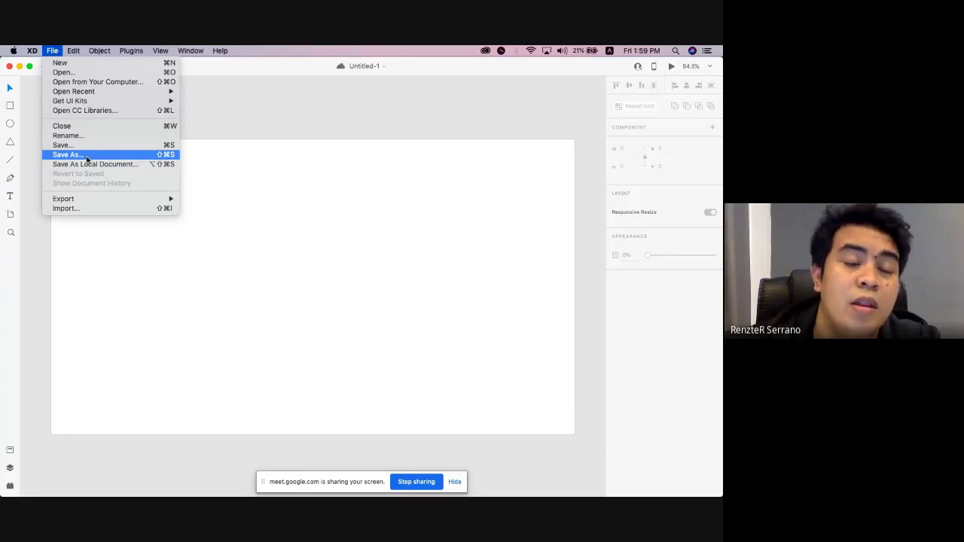
pyautogui.click(203, 134)
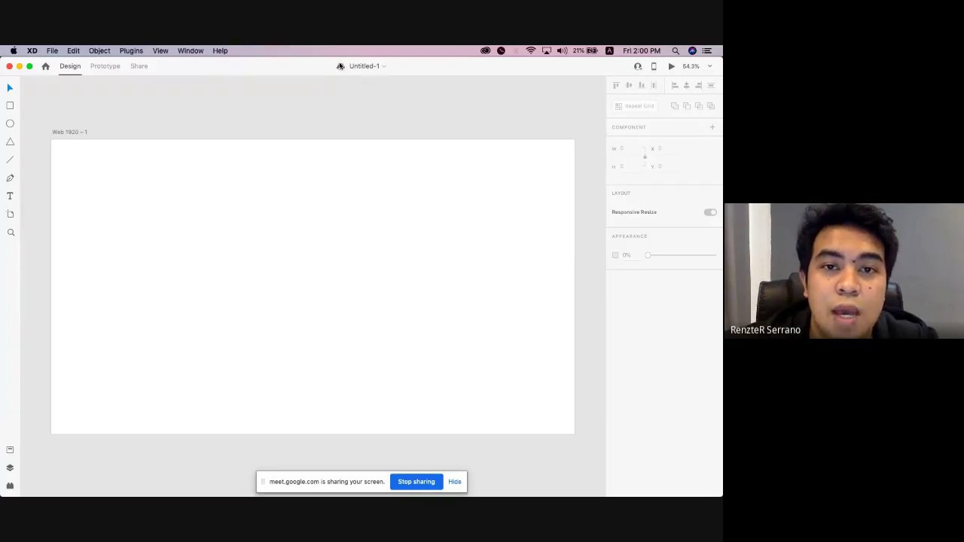
pyautogui.click(53, 52)
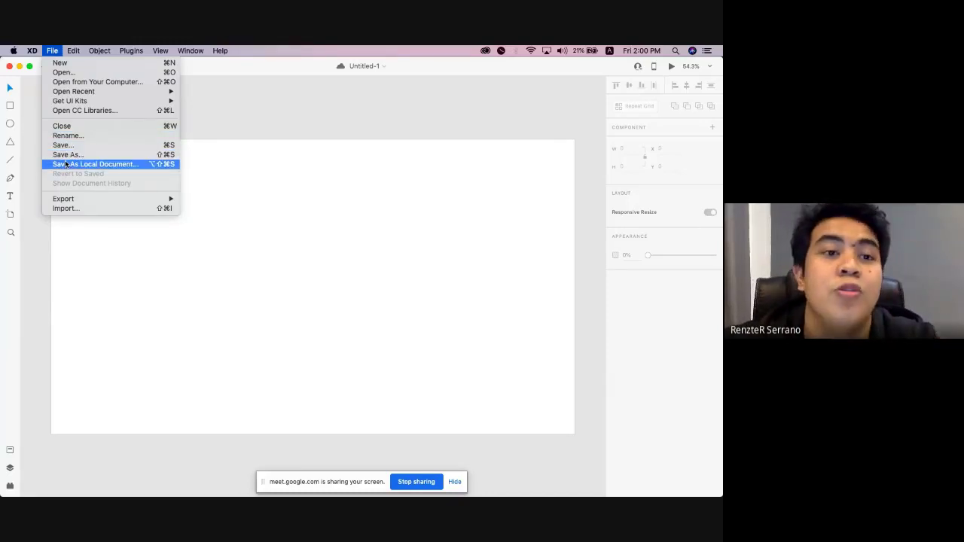
pyautogui.click(218, 139)
pyautogui.click(72, 52)
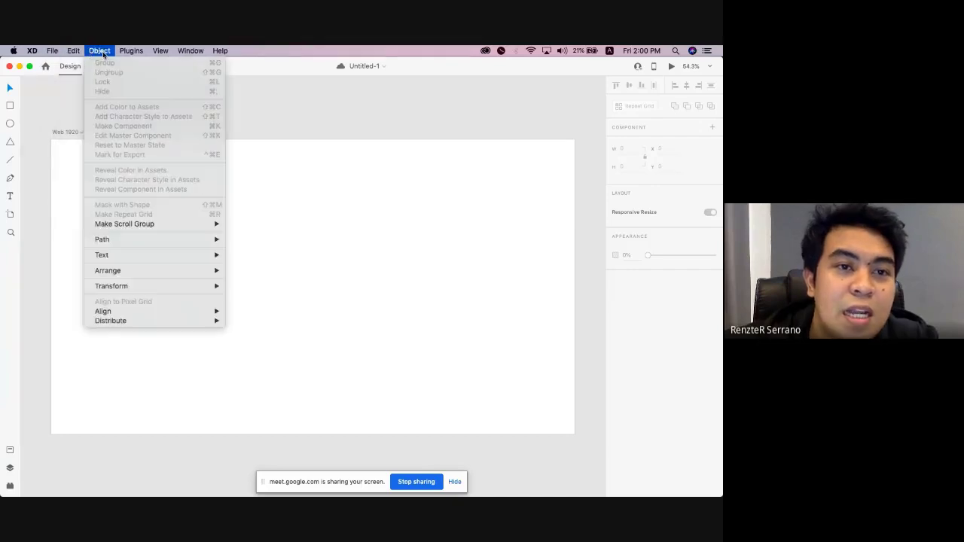
pyautogui.moveTo(51, 53)
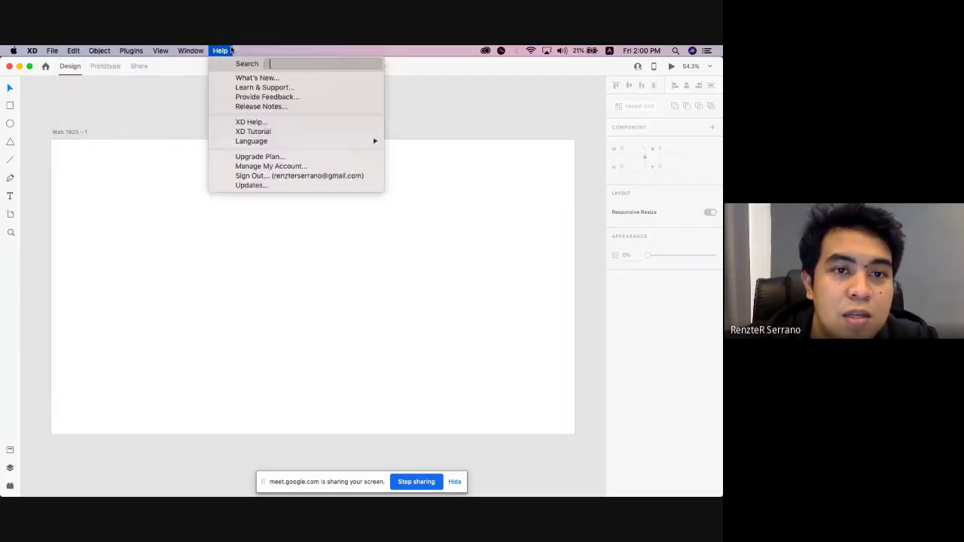
pyautogui.moveTo(179, 51)
pyautogui.click(455, 128)
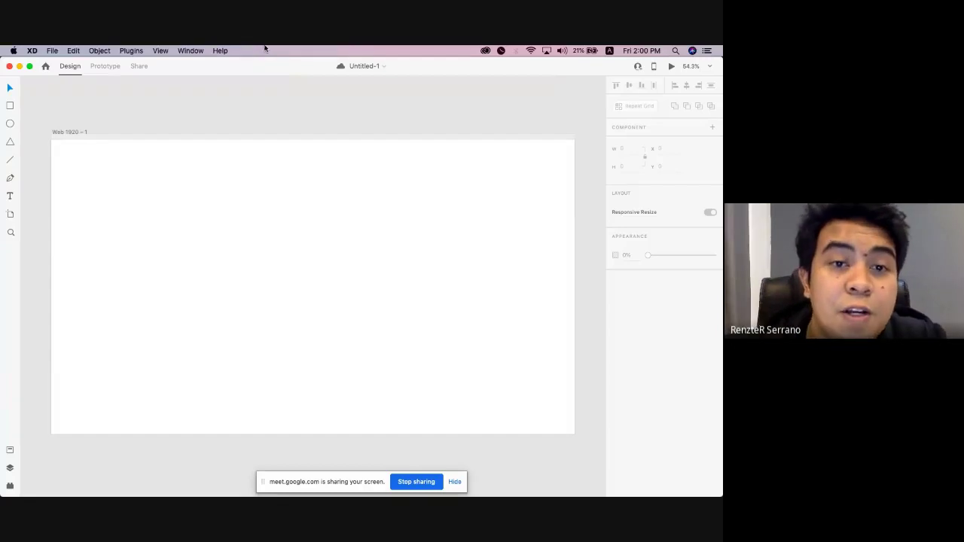
# Look through the Design, Prototype and Share modes, ending back in Design mode.
pyautogui.click(108, 67)
pyautogui.click(137, 67)
pyautogui.click(70, 66)
pyautogui.click(112, 67)
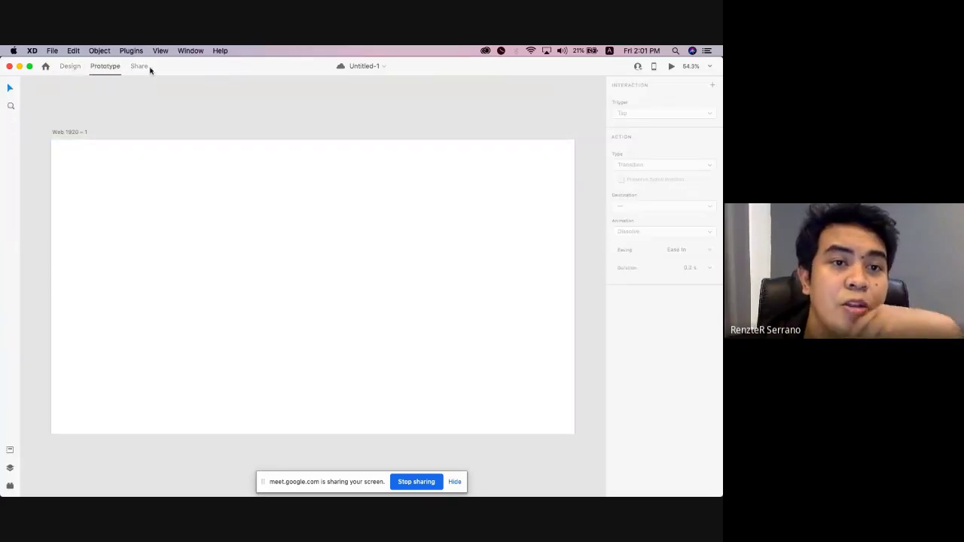
pyautogui.click(149, 69)
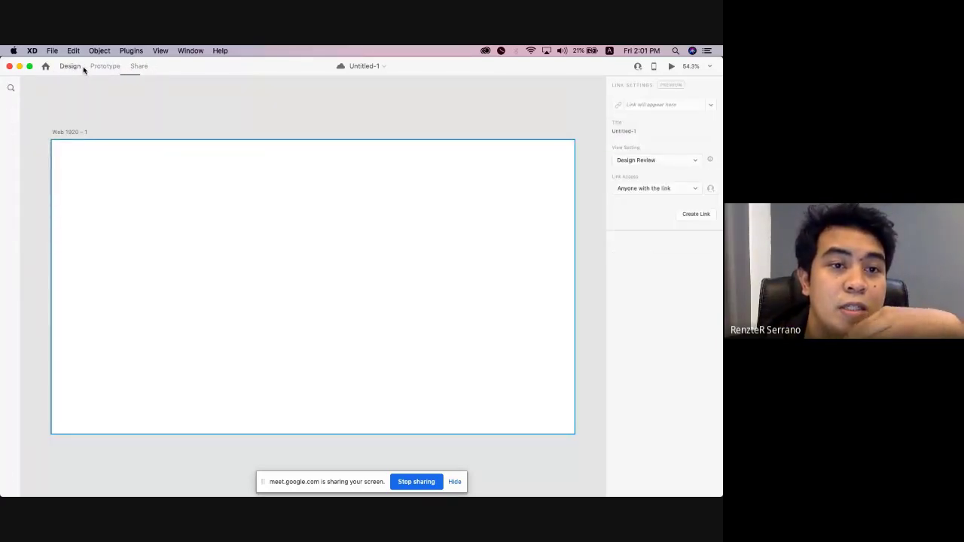
pyautogui.click(98, 67)
pyautogui.click(138, 67)
pyautogui.click(70, 66)
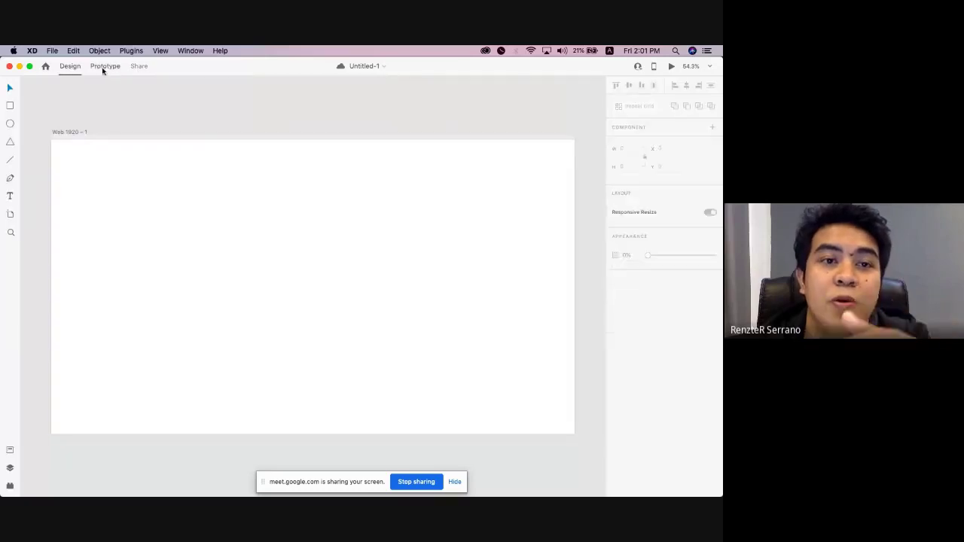
pyautogui.click(104, 67)
pyautogui.click(138, 68)
pyautogui.click(105, 67)
pyautogui.click(70, 67)
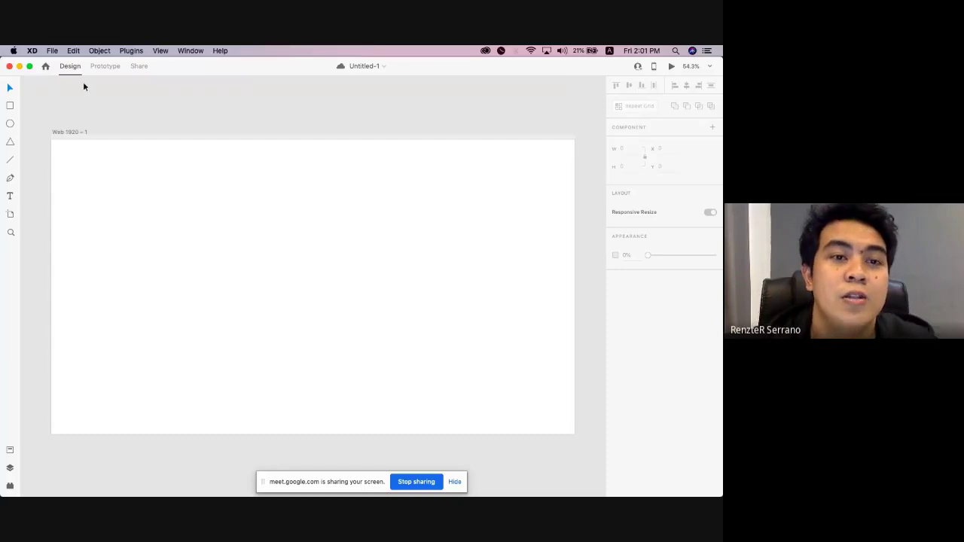
# Save the untitled file as a cloud document named "Adobe XD - DICT".
pyautogui.click(379, 67)
pyautogui.click(366, 104)
pyautogui.press('super+a')
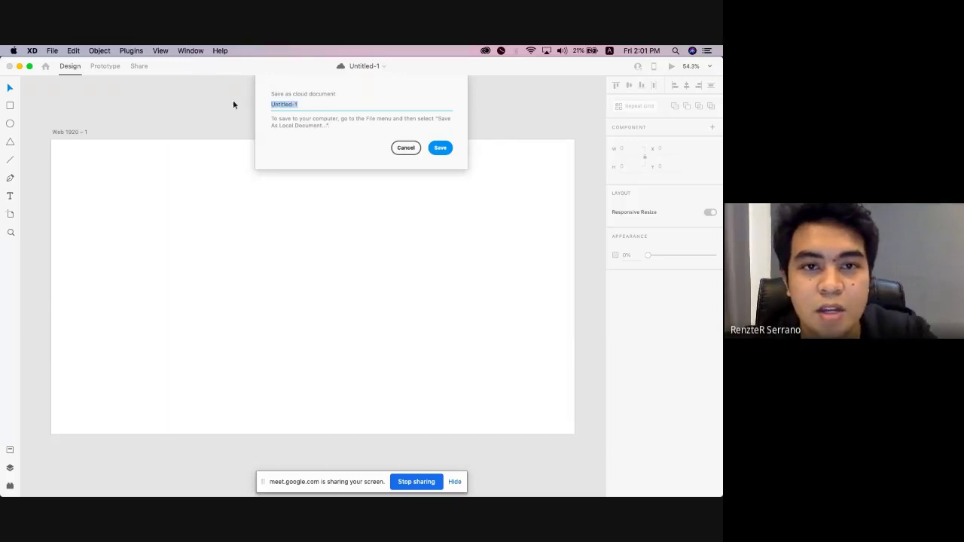
pyautogui.write('Adobe XD')
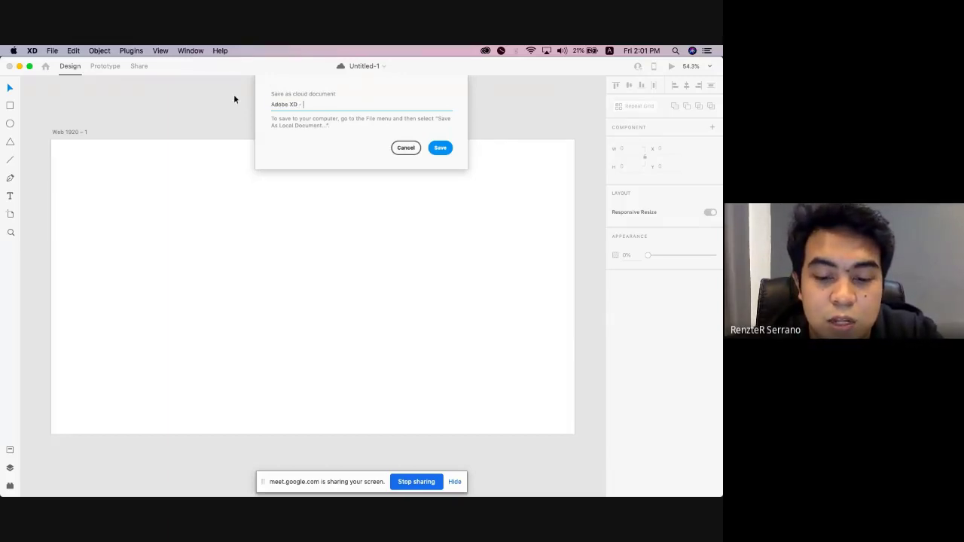
pyautogui.write(' - CD')
pyautogui.press('BackSpace')
pyautogui.press('BackSpace')
pyautogui.write('DICT')
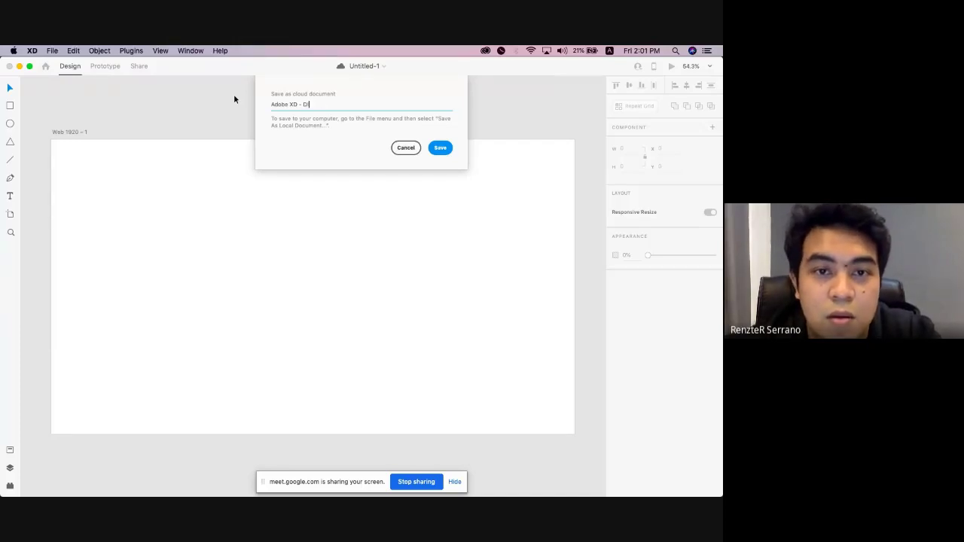
pyautogui.click(443, 149)
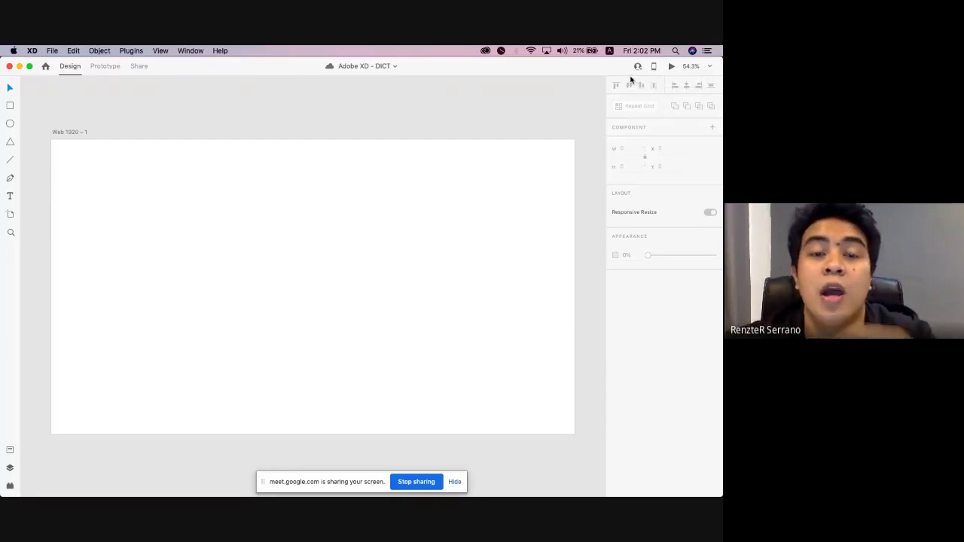
# Open the desktop preview of the blank artboard and close it again.
pyautogui.click(671, 67)
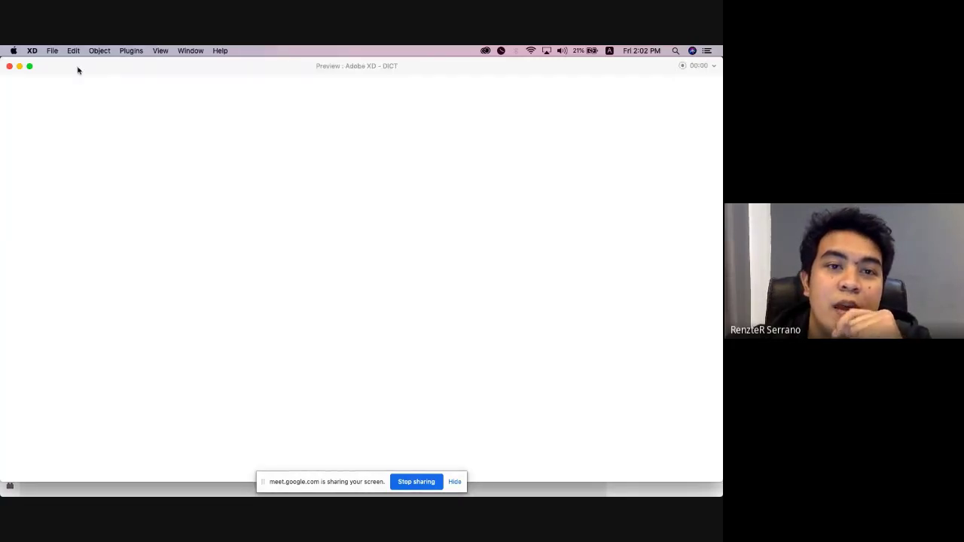
pyautogui.click(9, 66)
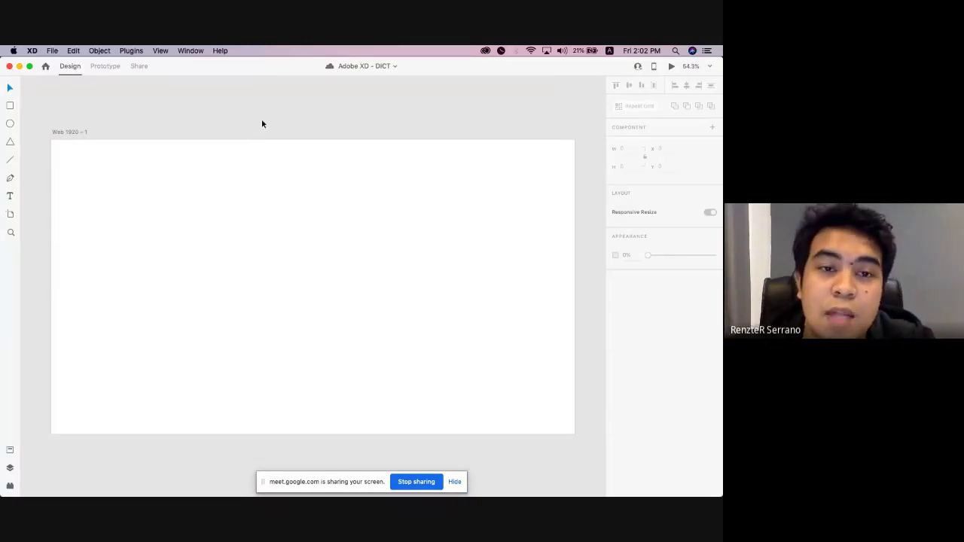
# Shift the artboard to about X -36, Y -1 and add the text "HELLO" near its middle.
pyautogui.click(10, 198)
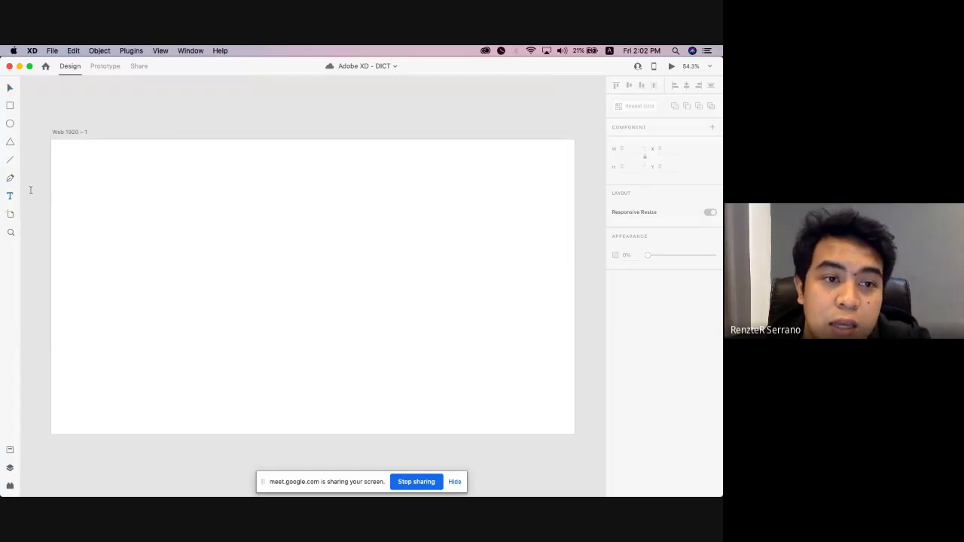
pyautogui.moveTo(71, 131); pyautogui.dragTo(56, 134)
pyautogui.click(9, 196)
pyautogui.click(256, 242)
pyautogui.write('sdasda')
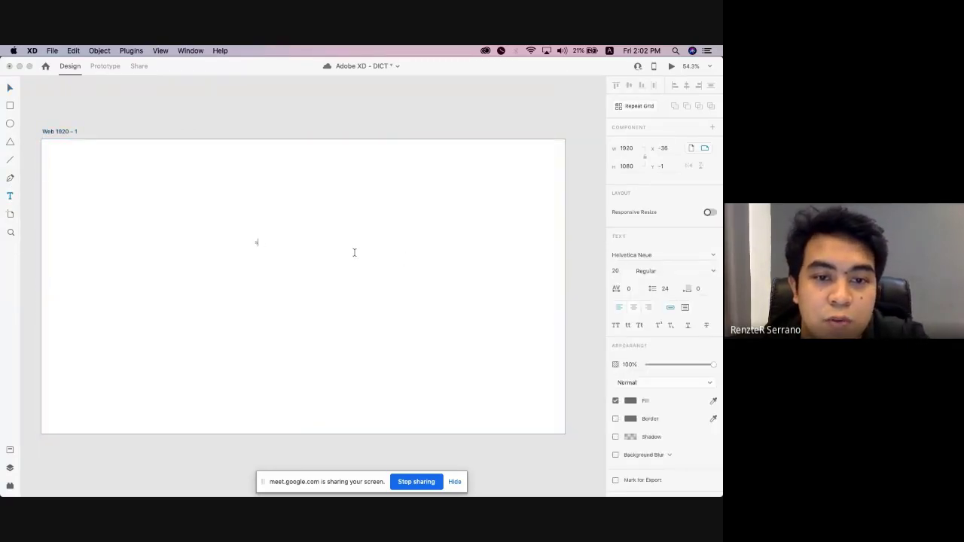
pyautogui.press('super+a')
pyautogui.write('HELLO')
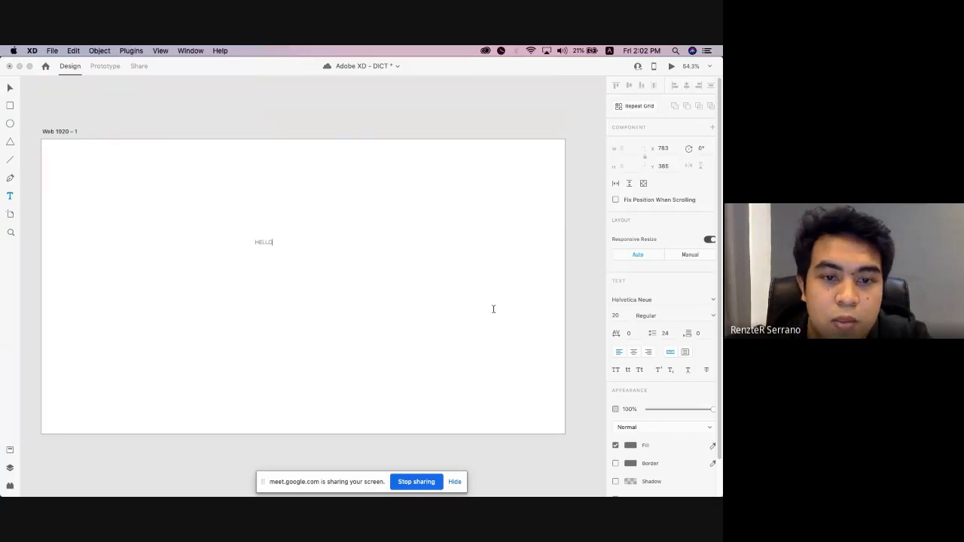
pyautogui.press('super+a')
pyautogui.press('Escape')
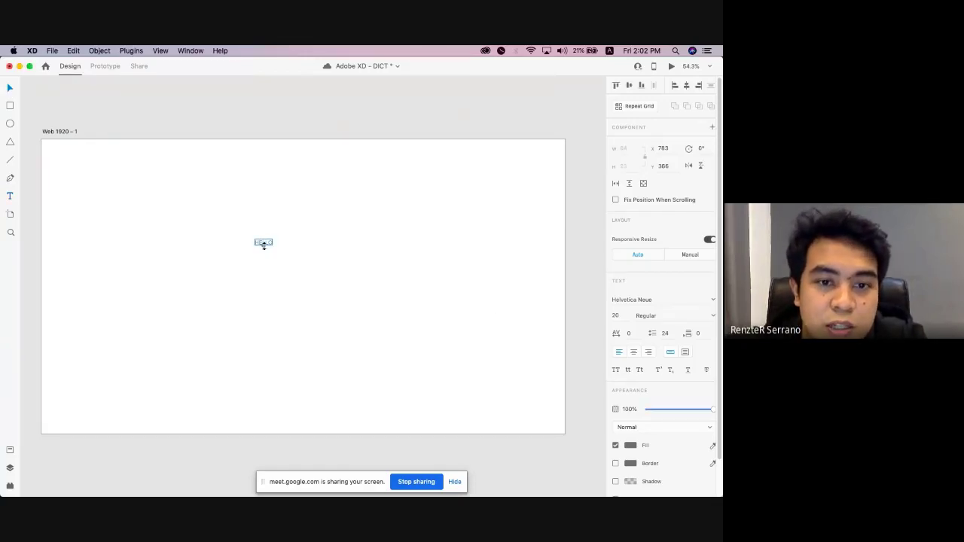
# Enlarge the HELLO text to a font size of about 185, center it on the artboard and deselect it.
pyautogui.moveTo(263, 245); pyautogui.dragTo(305, 301)
pyautogui.moveTo(329, 269); pyautogui.dragTo(402, 272)
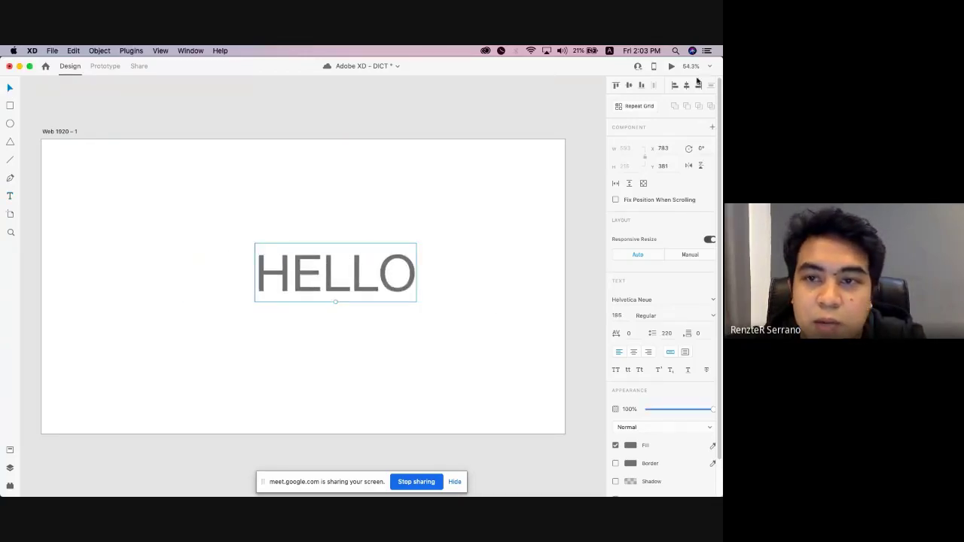
pyautogui.moveTo(335, 271); pyautogui.dragTo(303, 284)
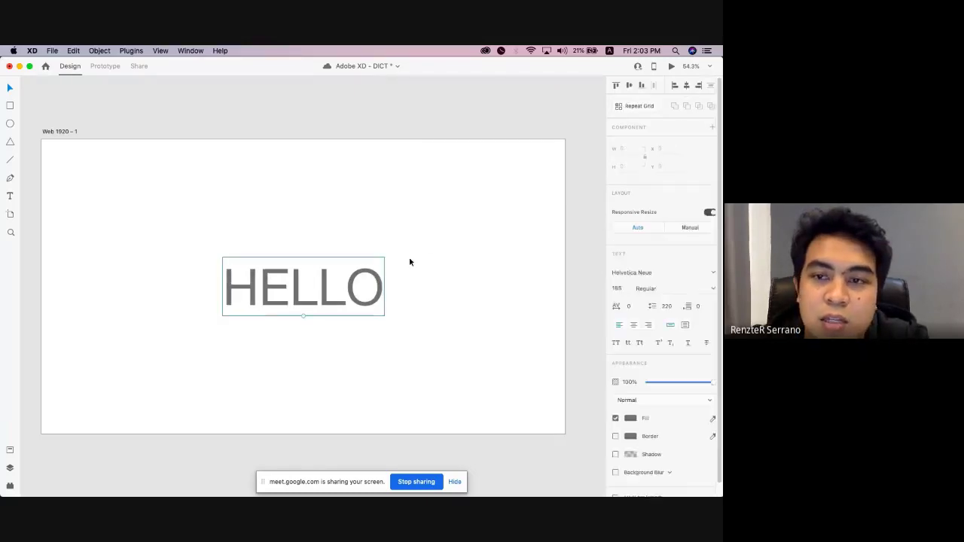
pyautogui.click(580, 108)
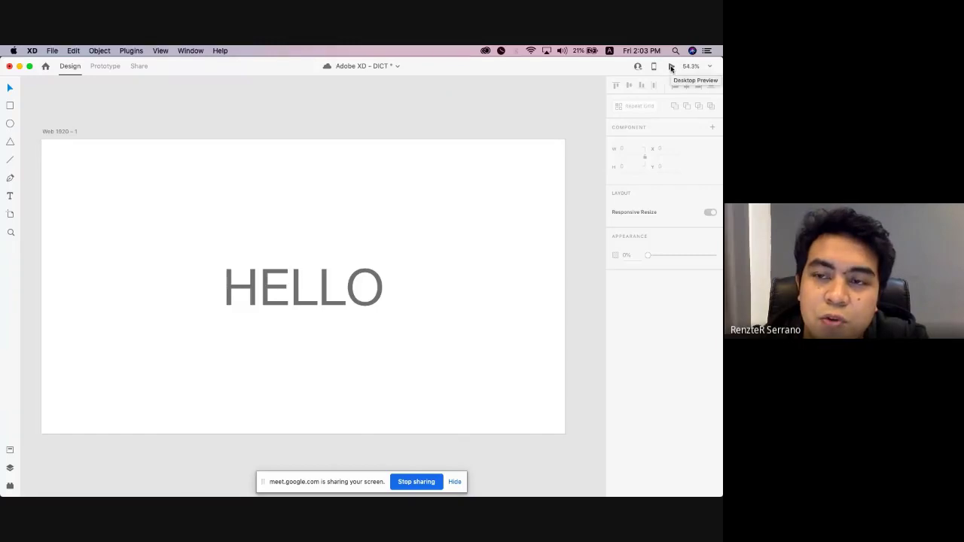
# Select the Web 1920 artboard, open the desktop preview of its HELLO text, and close the preview again.
pyautogui.click(56, 130)
pyautogui.click(76, 122)
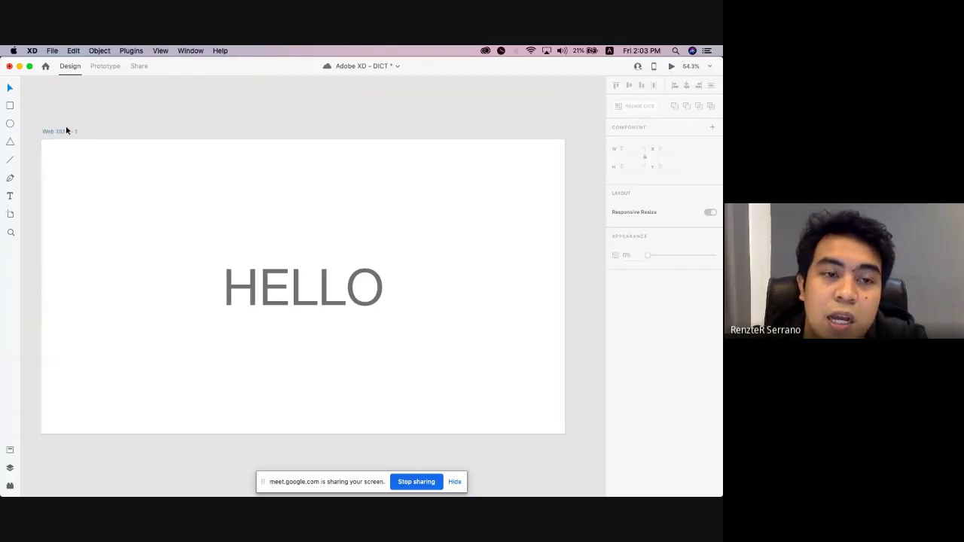
pyautogui.click(65, 132)
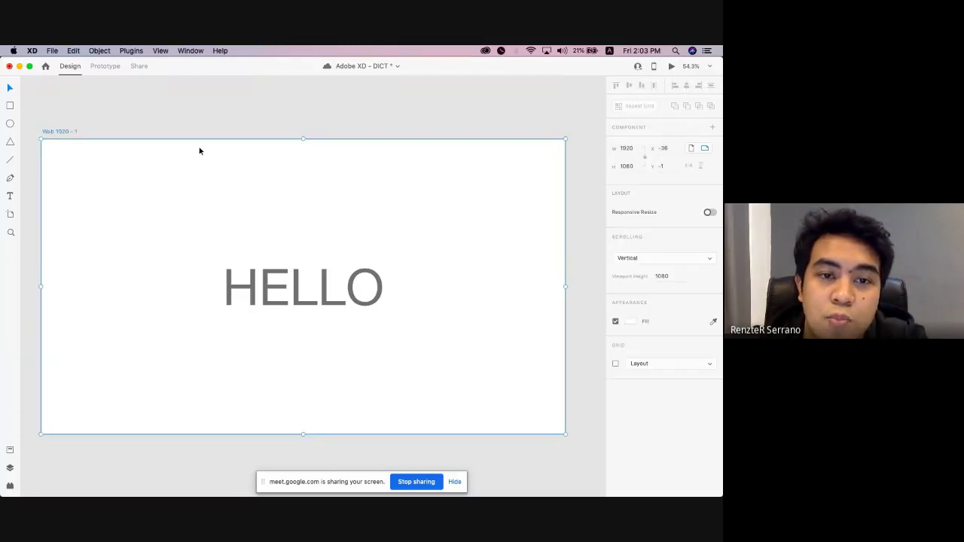
pyautogui.click(64, 125)
pyautogui.click(65, 130)
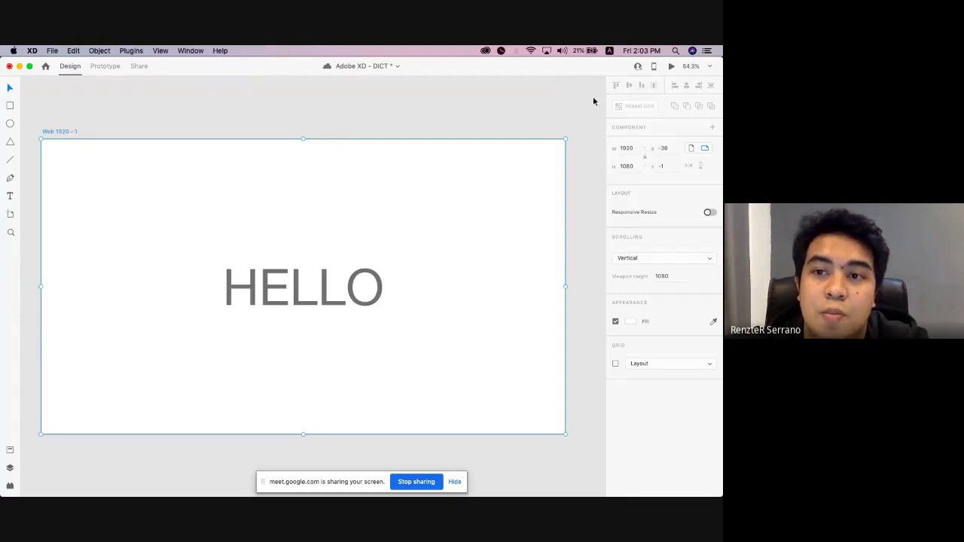
pyautogui.click(672, 68)
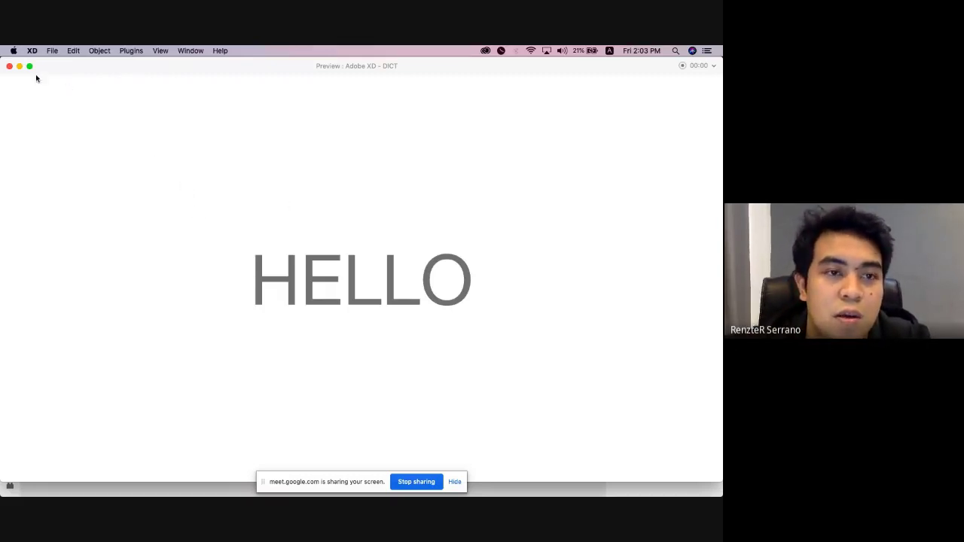
pyautogui.click(9, 67)
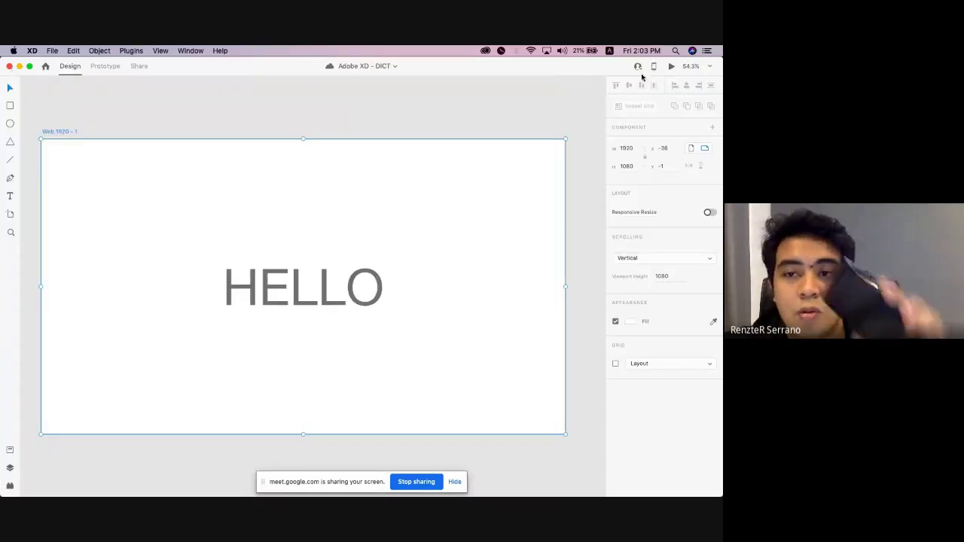
# Delete the HELLO text from the Web 1920 artboard.
pyautogui.click(445, 116)
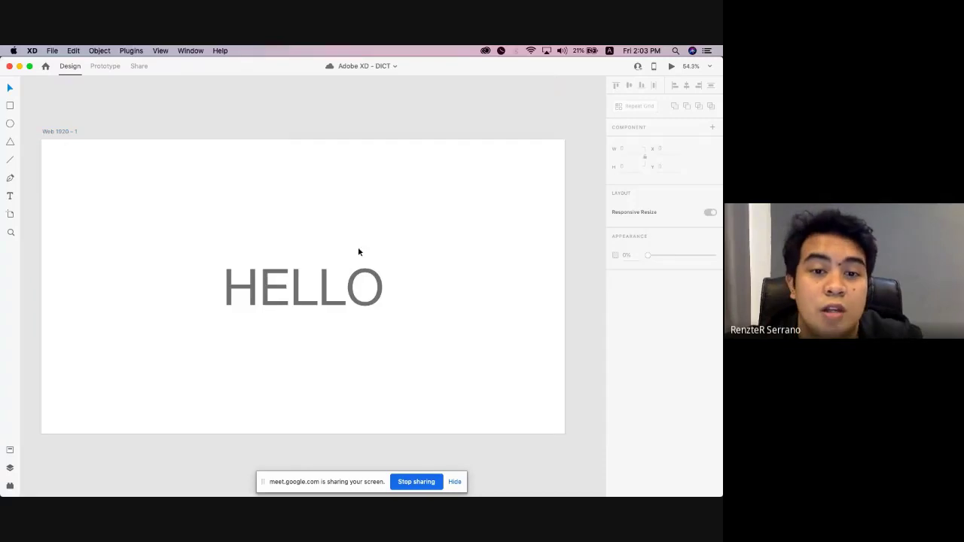
pyautogui.click(362, 283)
pyautogui.press('Delete')
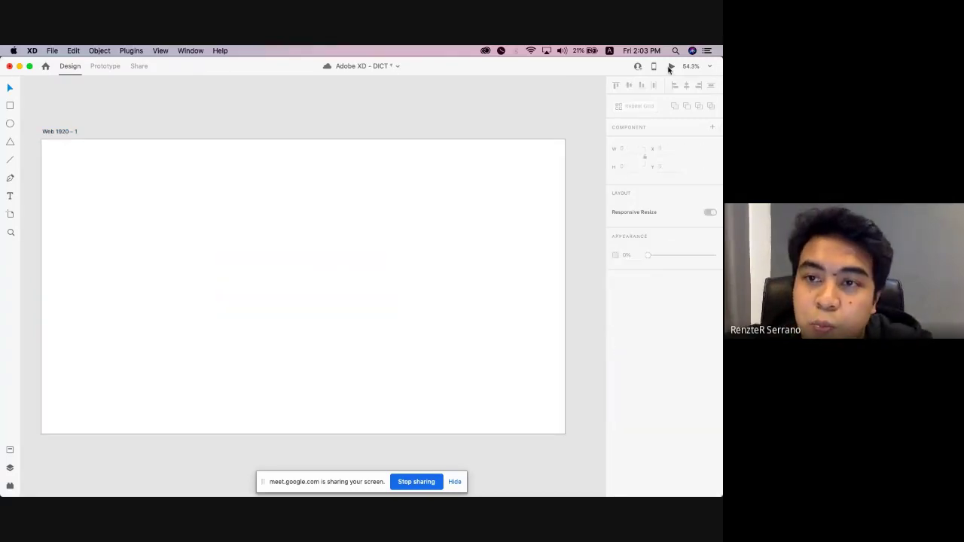
# Zoom the canvas to 400%, and zoom back out to 25% to view the whole artboard.
pyautogui.click(710, 66)
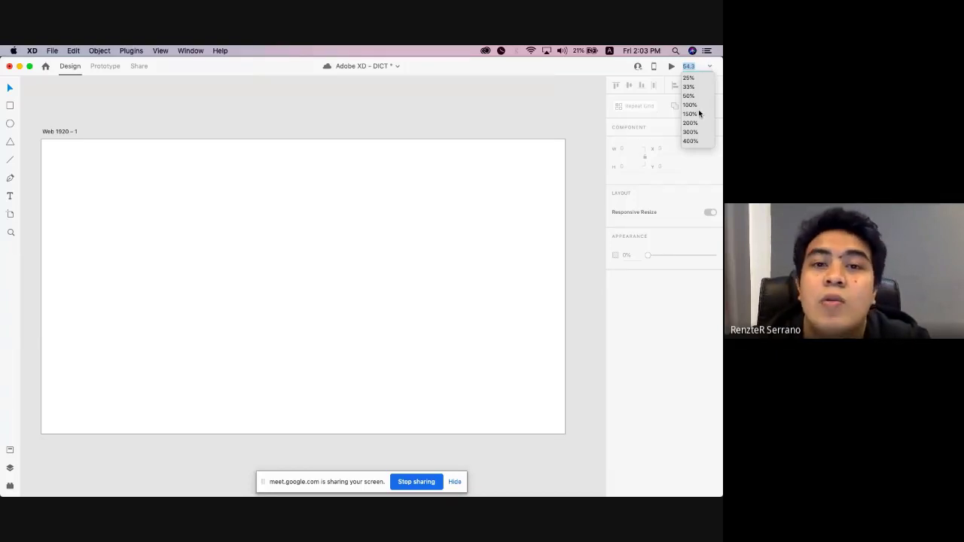
pyautogui.click(690, 141)
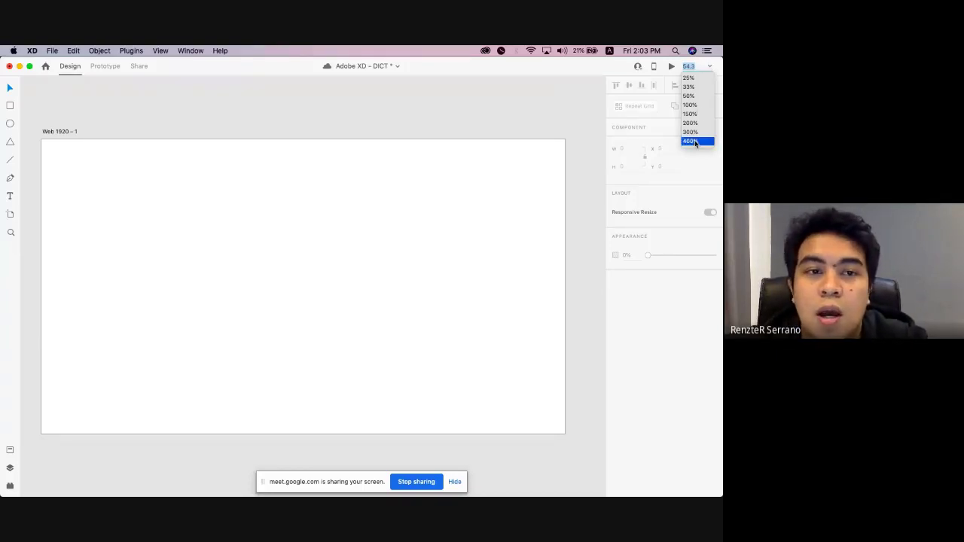
pyautogui.click(711, 67)
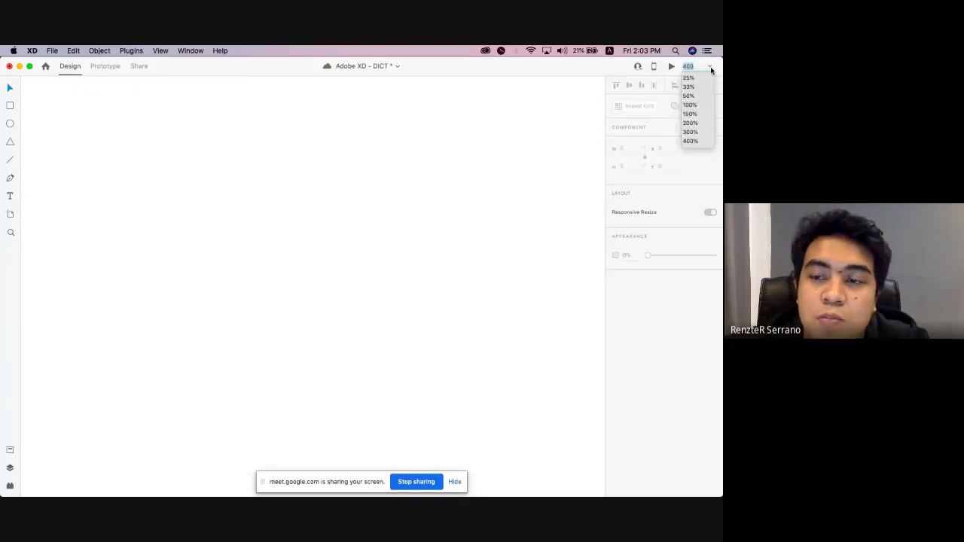
pyautogui.click(699, 79)
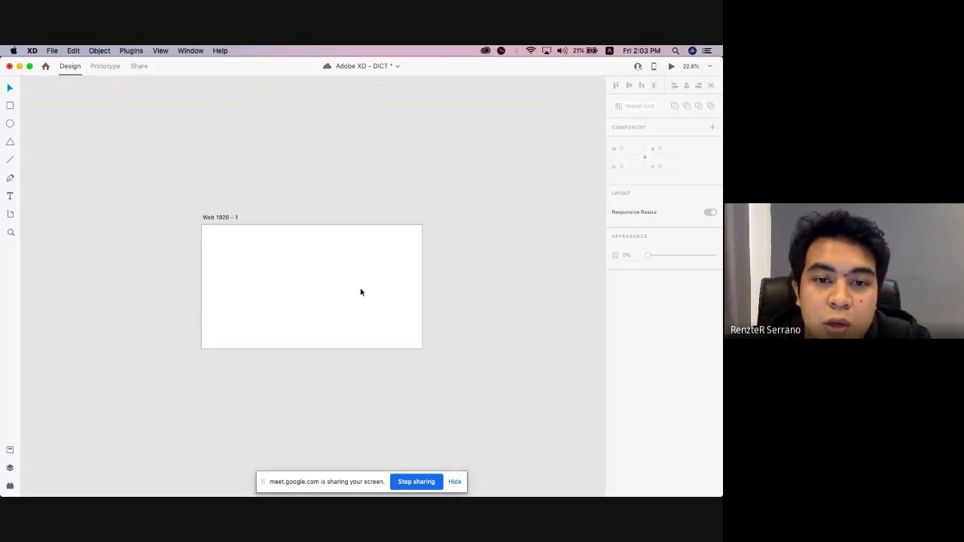
pyautogui.scroll(-10, 258, 230)
pyautogui.scroll(8, 275, 231)
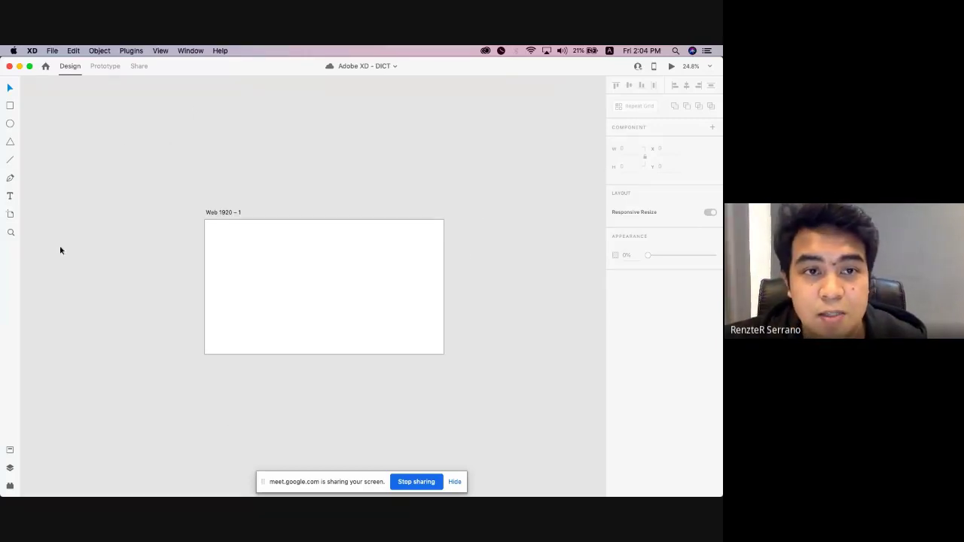
# Rename the Web 1920 artboard as "Artboard" and deselect it.
pyautogui.click(220, 214)
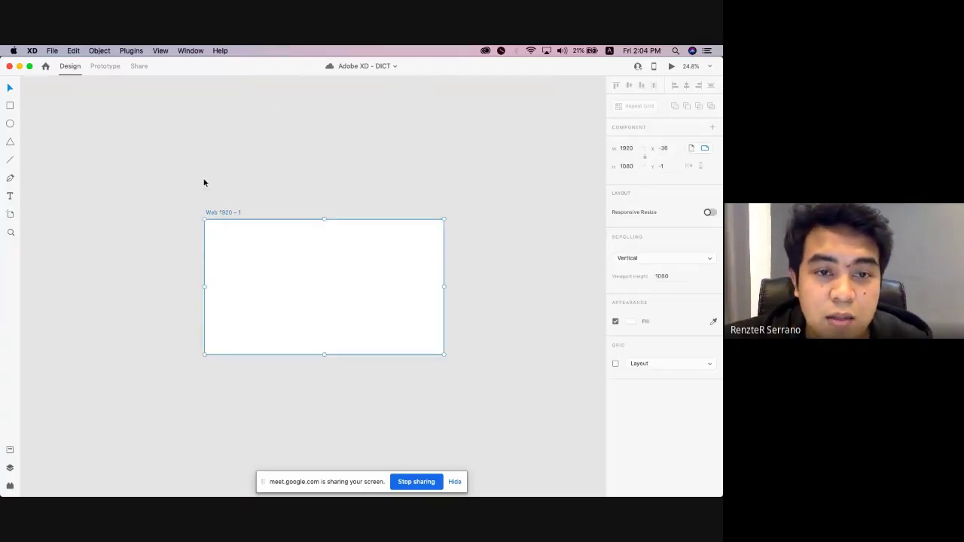
pyautogui.click(204, 181)
pyautogui.click(226, 213)
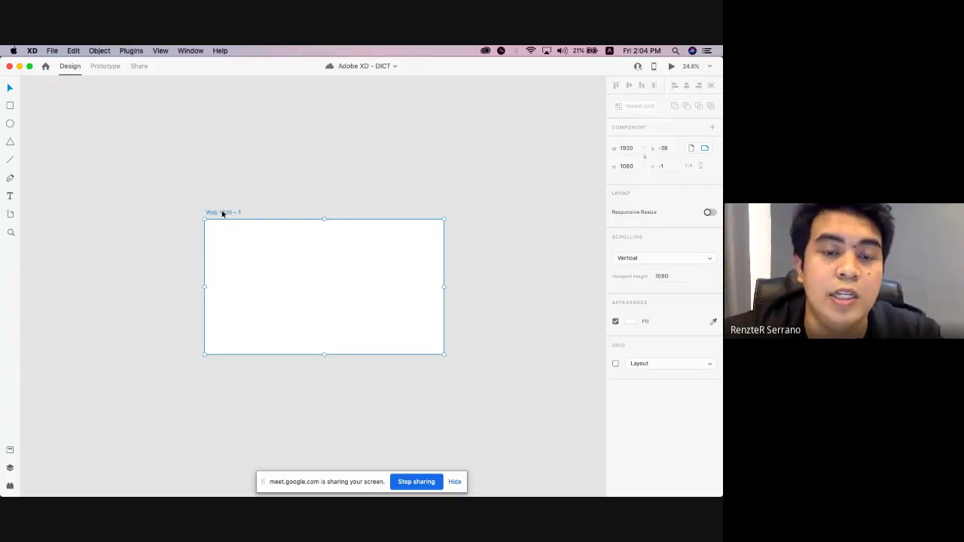
pyautogui.click(217, 202)
pyautogui.click(218, 212)
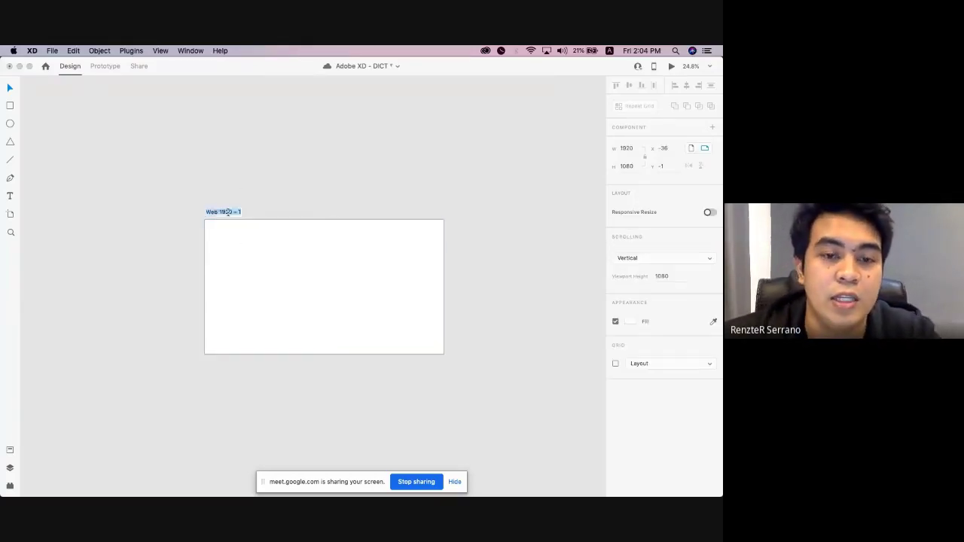
pyautogui.scroll(3, 226, 213)
pyautogui.scroll(3, 227, 213)
pyautogui.scroll(-2, 185, 166)
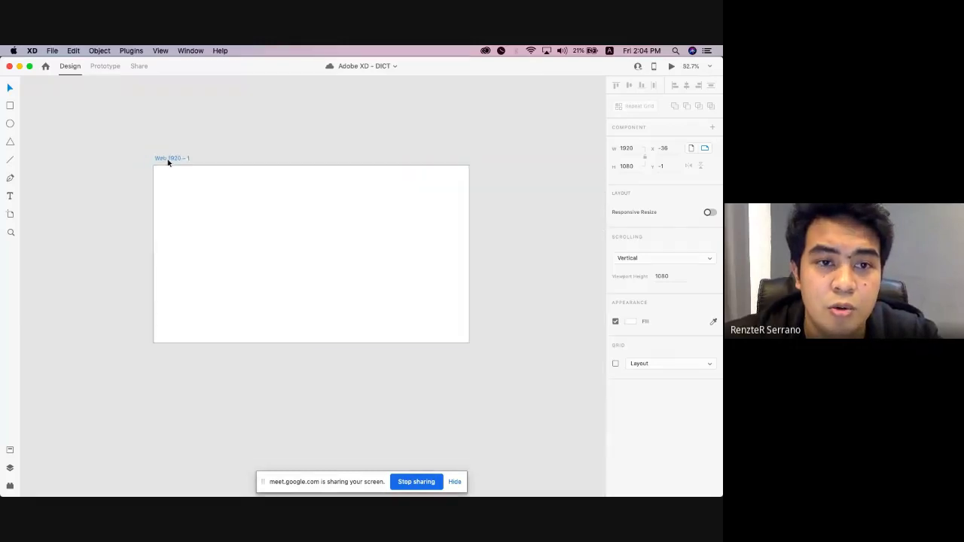
pyautogui.scroll(3, 168, 158)
pyautogui.scroll(-2, 164, 158)
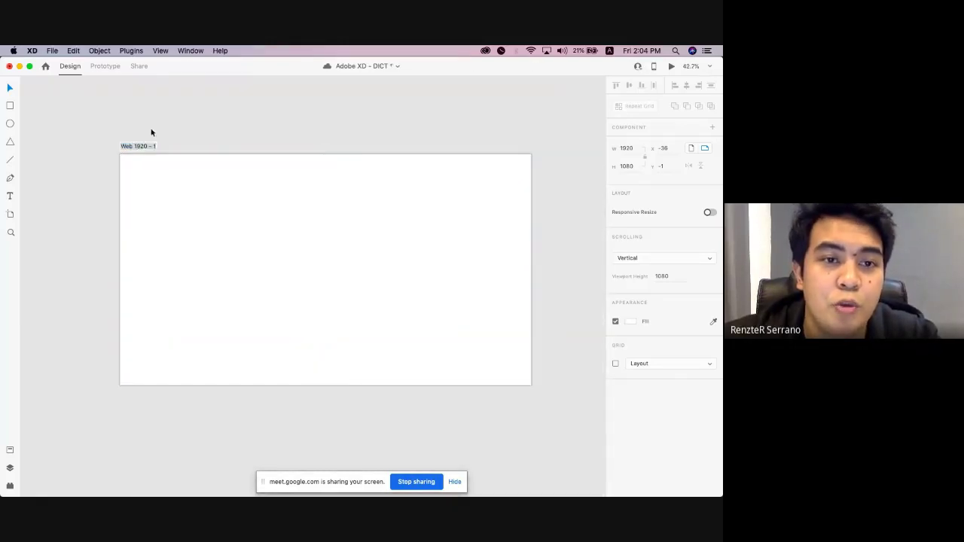
pyautogui.scroll(1, 151, 131)
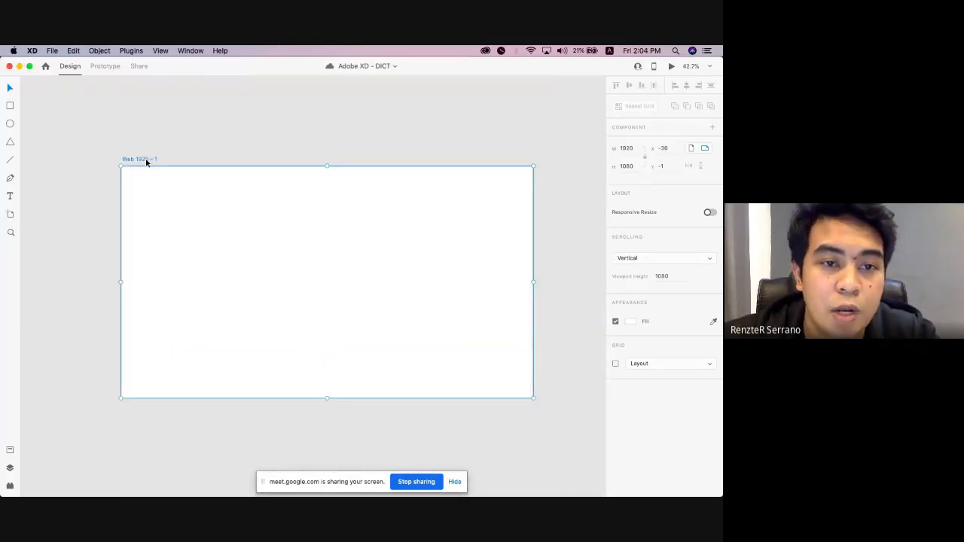
pyautogui.doubleClick(146, 159)
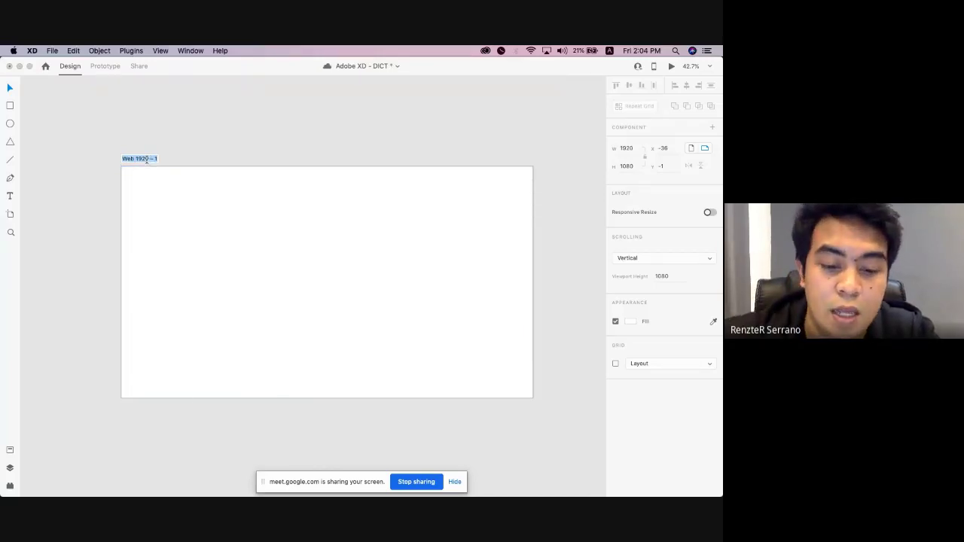
pyautogui.write('Artboard')
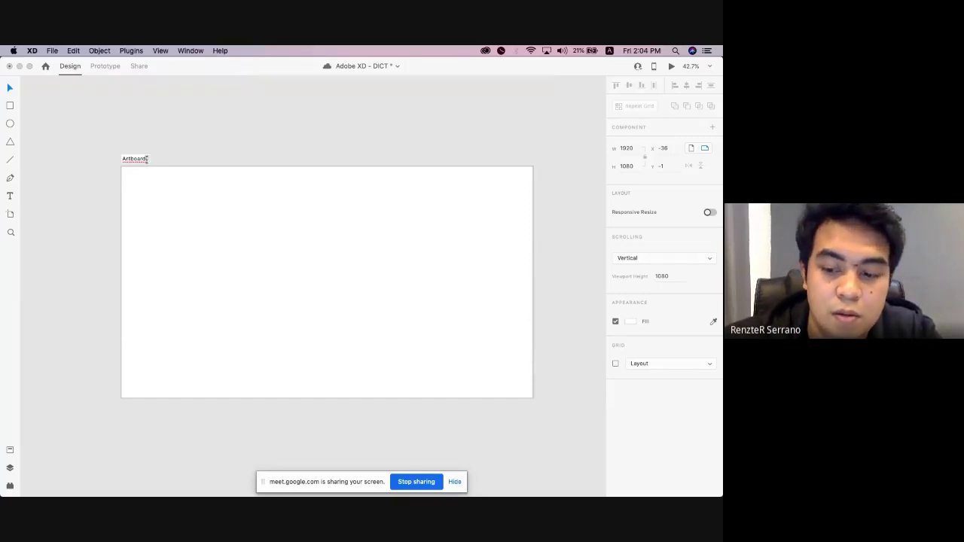
pyautogui.press('Return')
pyautogui.scroll(-2, 163, 144)
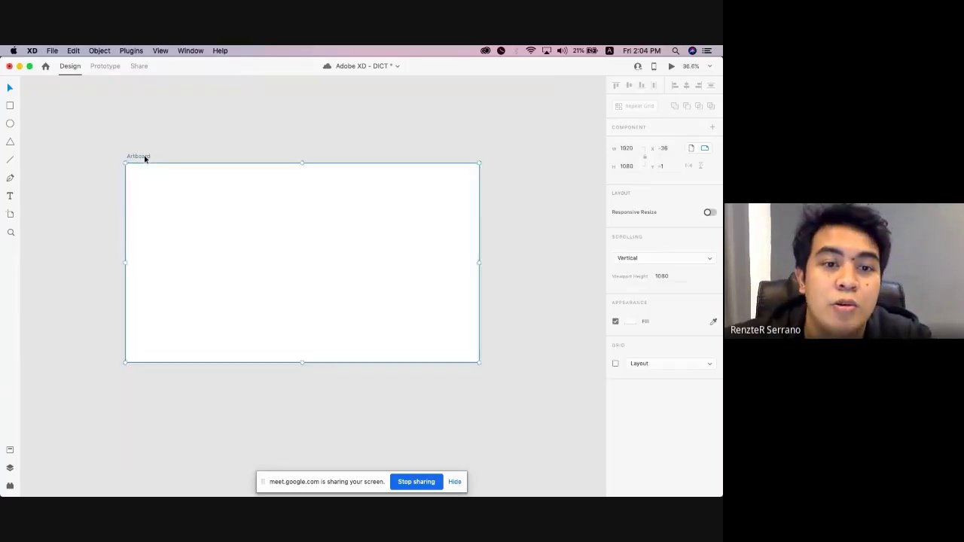
pyautogui.scroll(-5, 145, 159)
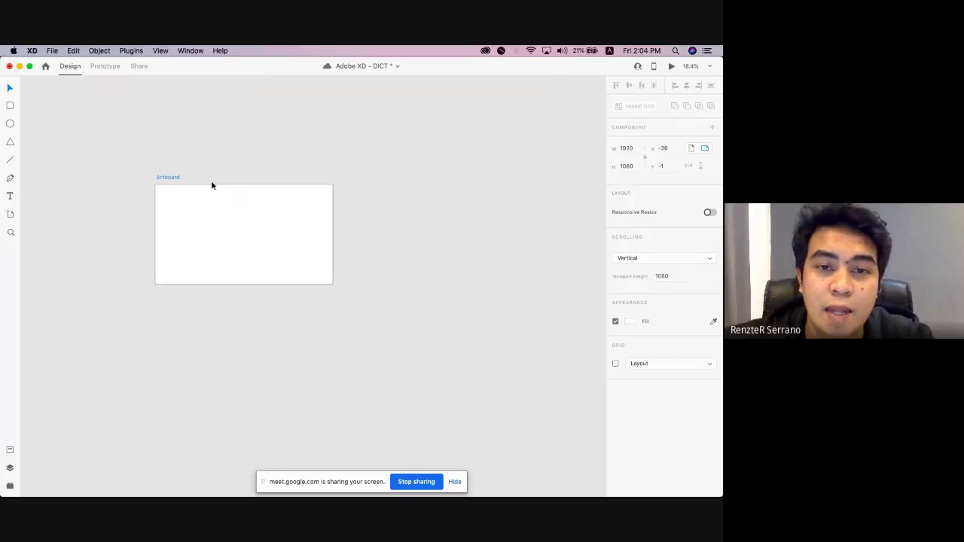
pyautogui.scroll(2, 211, 183)
pyautogui.hscroll(-2, 210, 183)
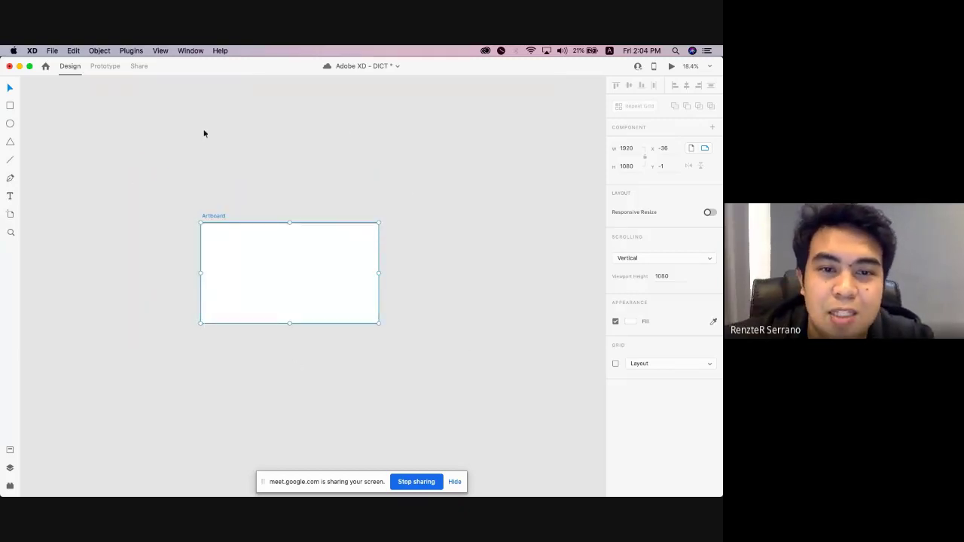
pyautogui.click(420, 331)
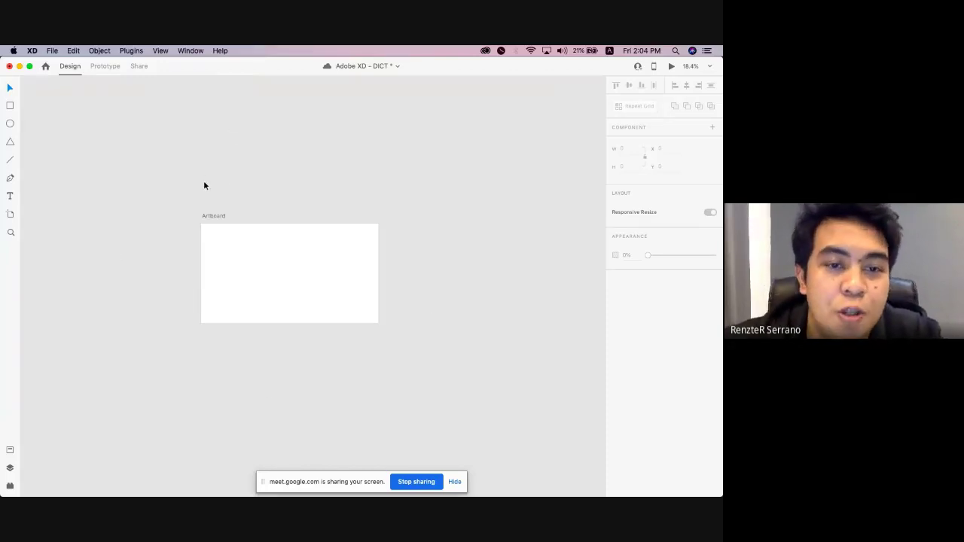
# Try moving the artboard slightly across the canvas and undo the move.
pyautogui.moveTo(213, 216); pyautogui.dragTo(197, 225)
pyautogui.press('super+z')
pyautogui.click(308, 163)
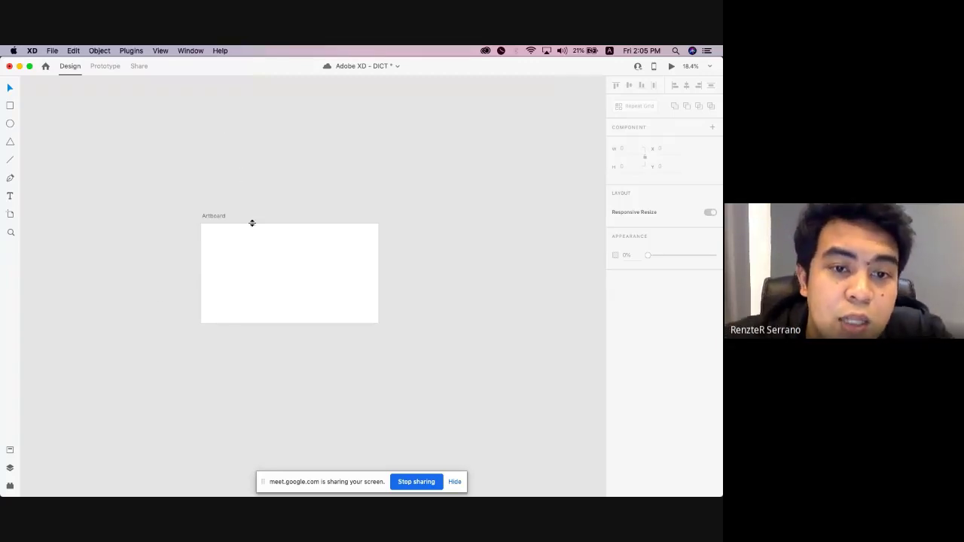
# Examine the editing and arranging commands available for the selected artboard, and deselect it.
pyautogui.click(247, 263)
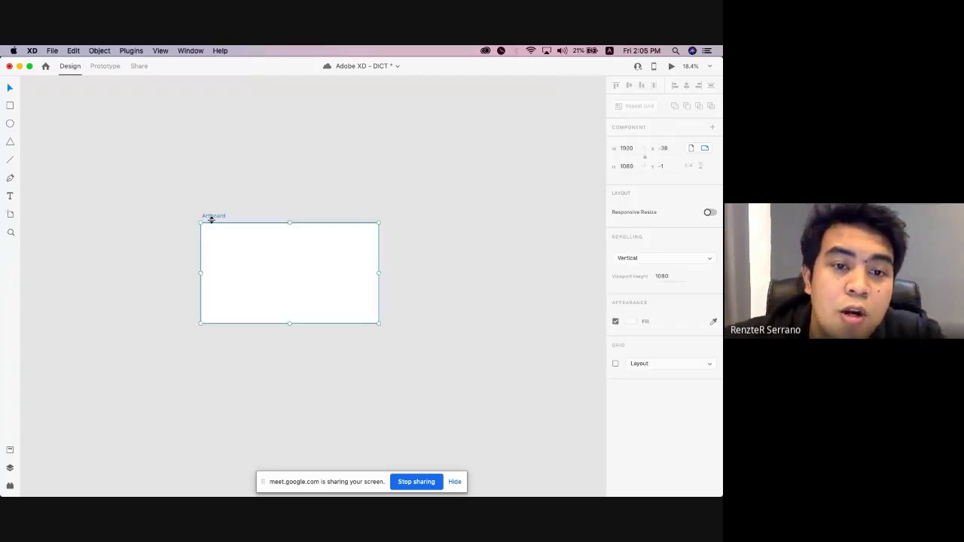
pyautogui.rightClick(237, 252)
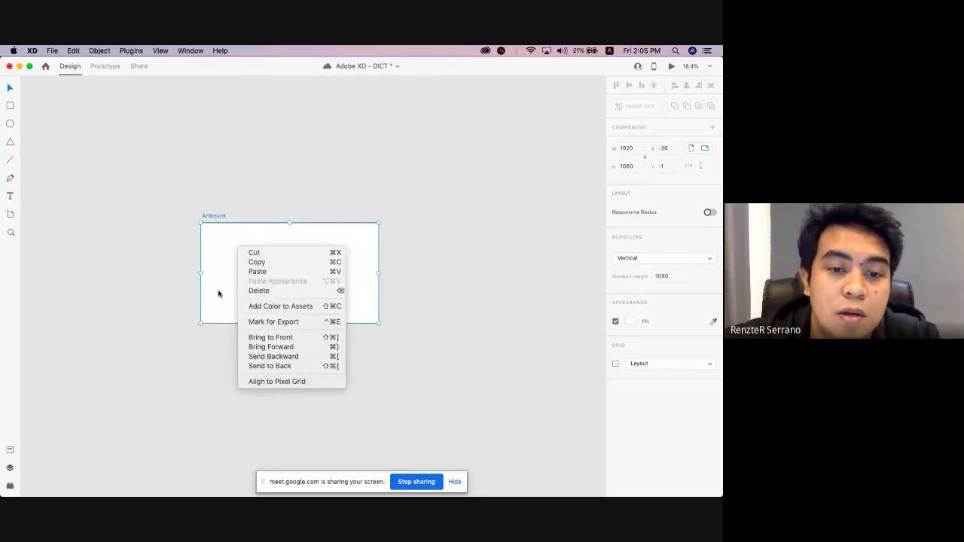
pyautogui.click(230, 200)
pyautogui.rightClick(230, 197)
pyautogui.click(269, 174)
pyautogui.click(309, 275)
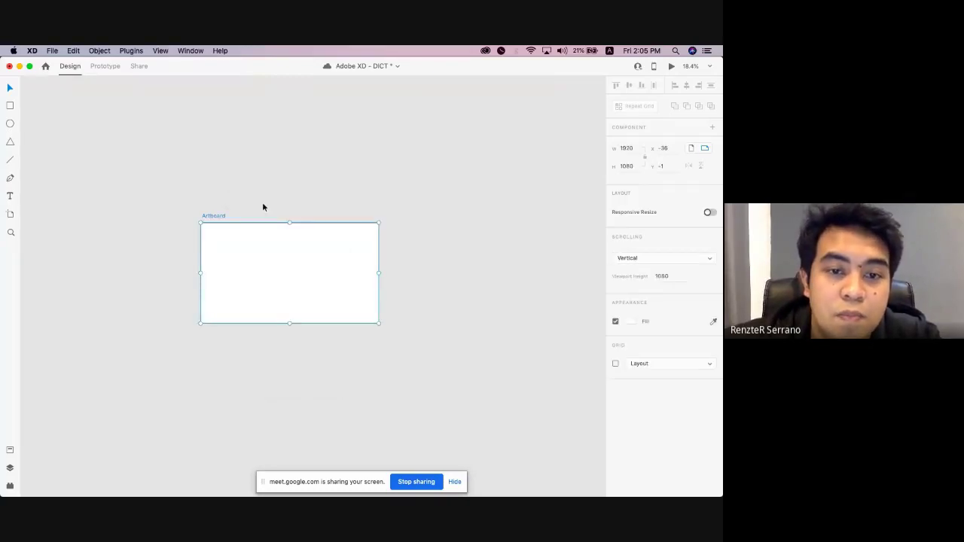
pyautogui.rightClick(263, 202)
pyautogui.click(267, 249)
pyautogui.click(221, 215)
pyautogui.moveTo(245, 143); pyautogui.dragTo(147, 402)
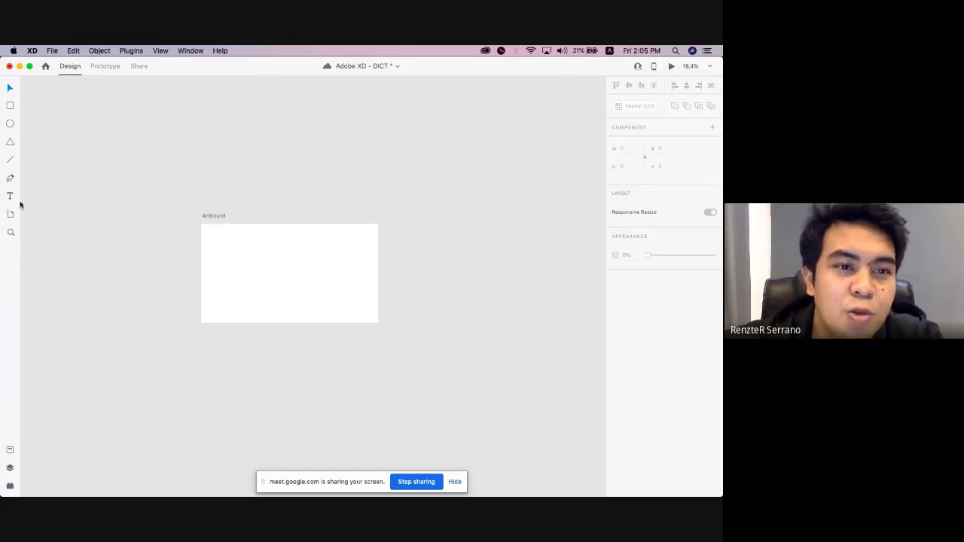
# Save the current changes to the "Adobe XD - DICT" cloud document.
pyautogui.press('super+s')
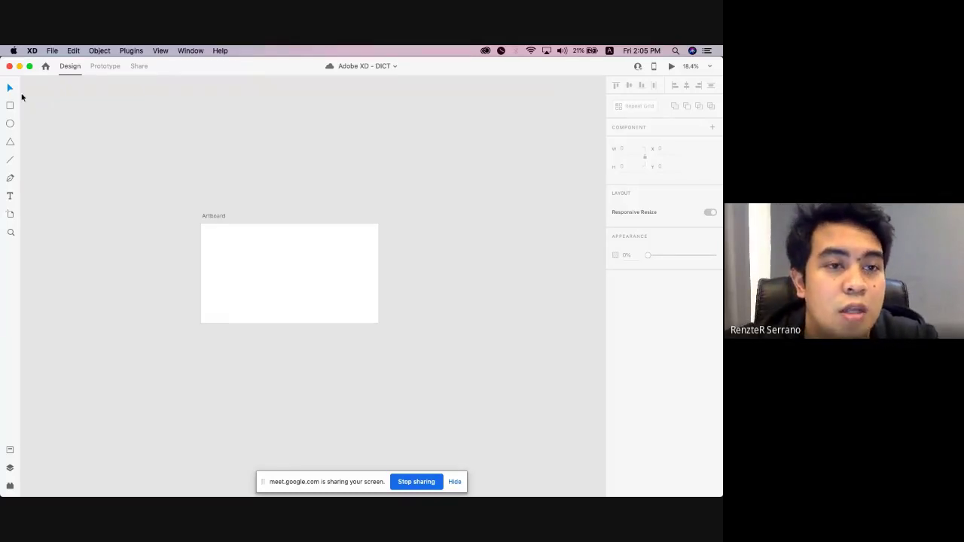
pyautogui.scroll(5, 22, 95)
pyautogui.scroll(-3, 53, 106)
pyautogui.scroll(-1, 53, 106)
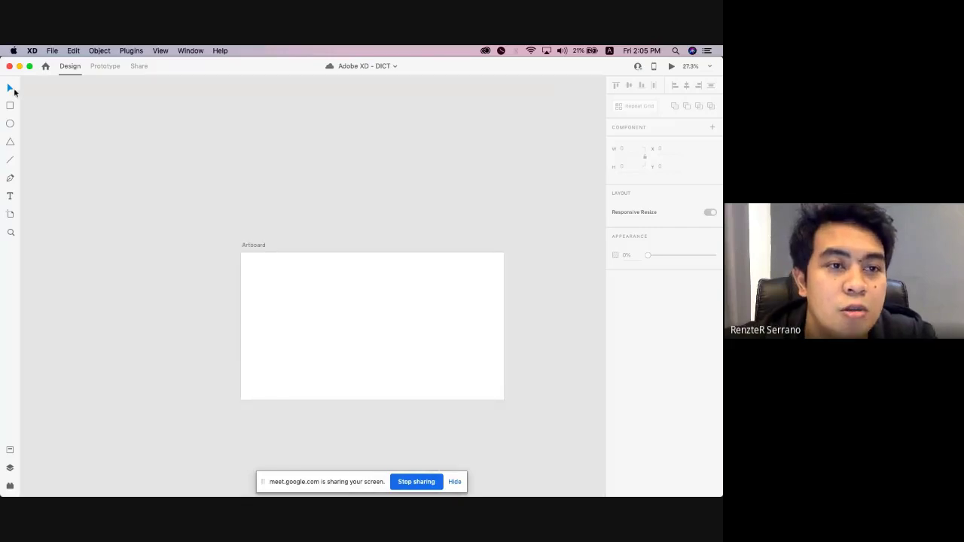
pyautogui.scroll(-1, 17, 92)
pyautogui.hscroll(1, 16, 91)
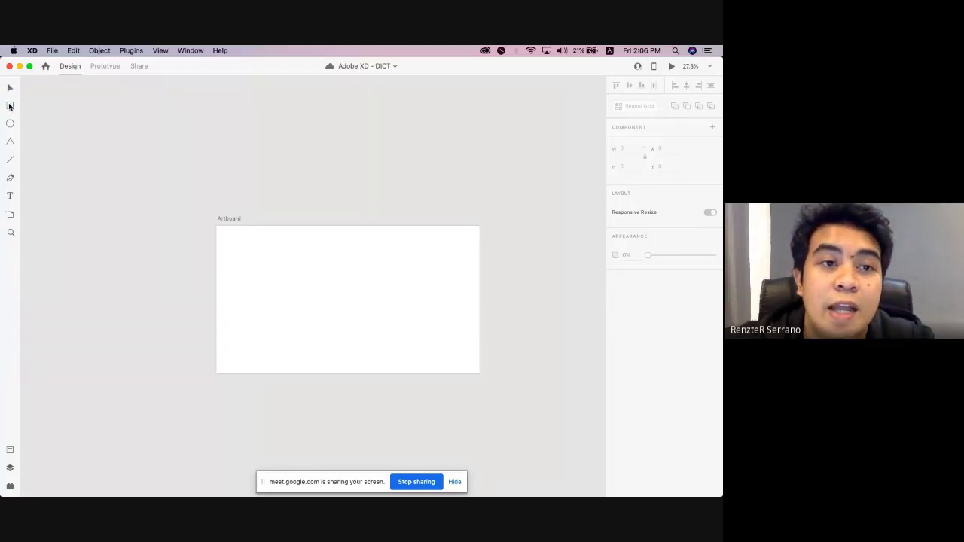
# Tour the drawing tools by activating Rectangle, Ellipse, Line, Pen, Text, Artboard with its device presets, and Zoom.
pyautogui.click(11, 107)
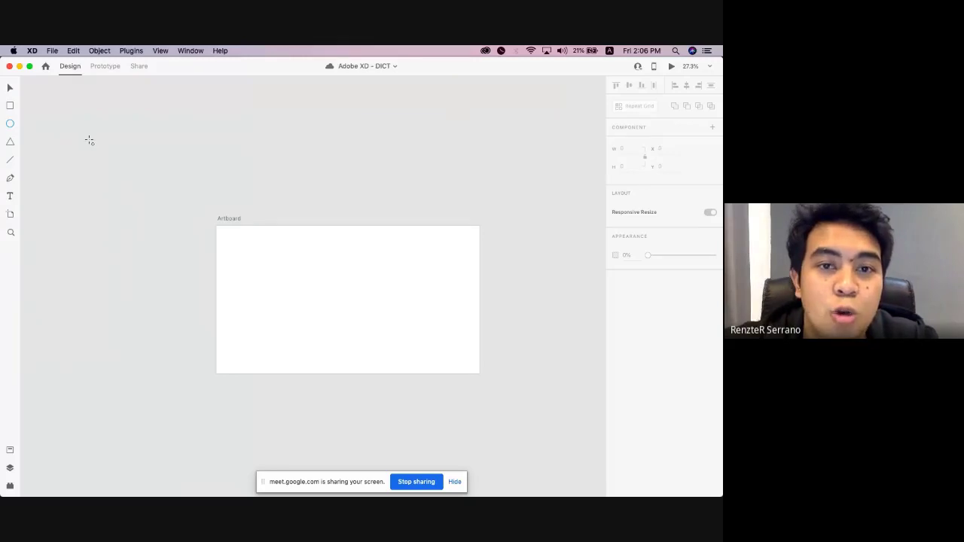
pyautogui.click(11, 127)
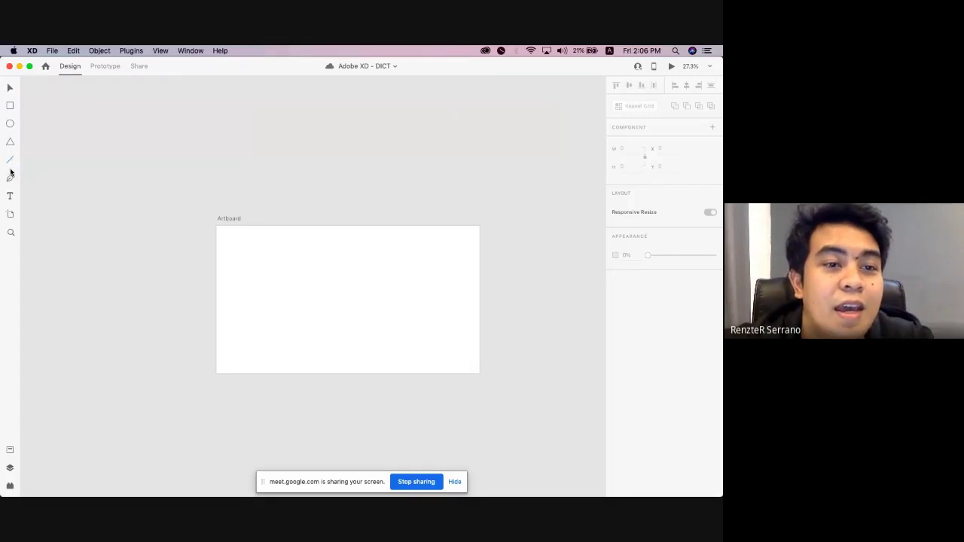
pyautogui.click(11, 178)
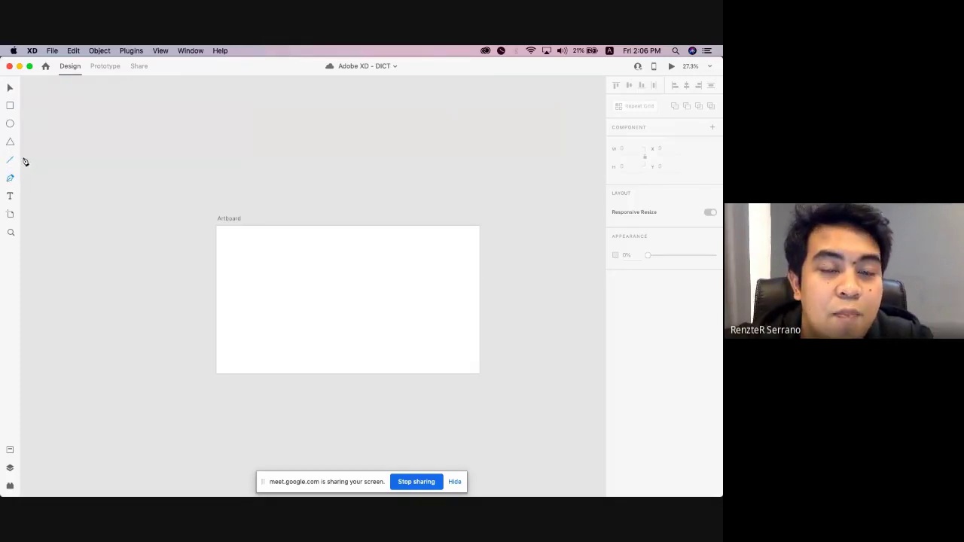
pyautogui.click(9, 197)
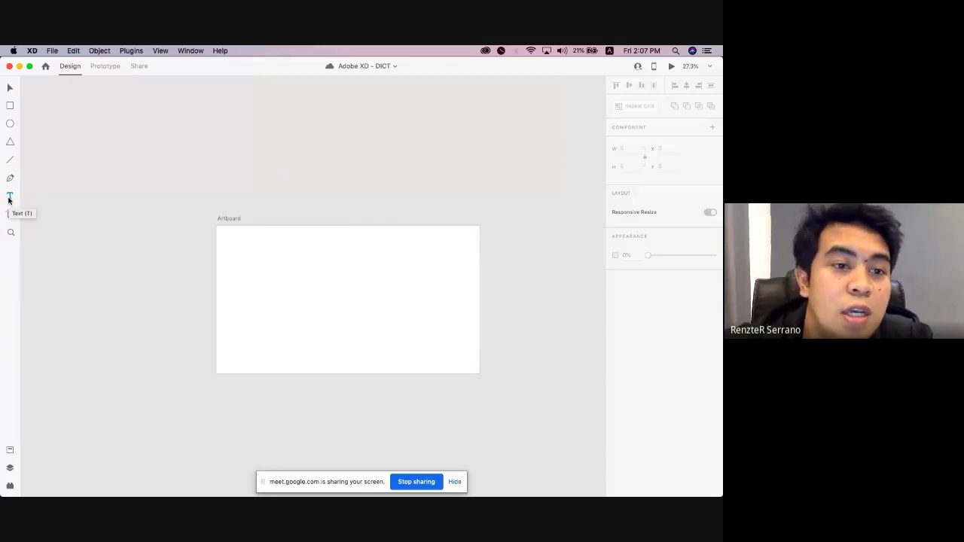
pyautogui.click(10, 215)
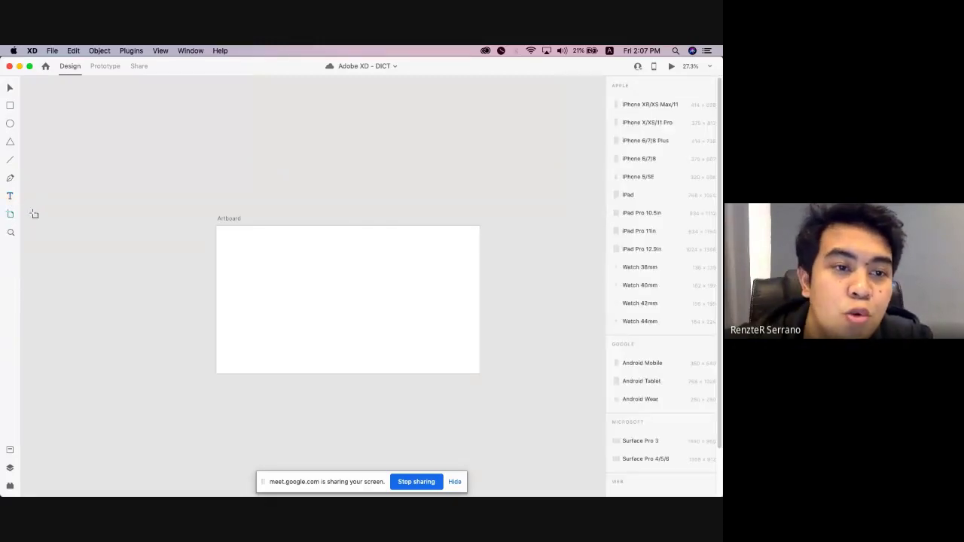
pyautogui.click(10, 196)
pyautogui.click(9, 215)
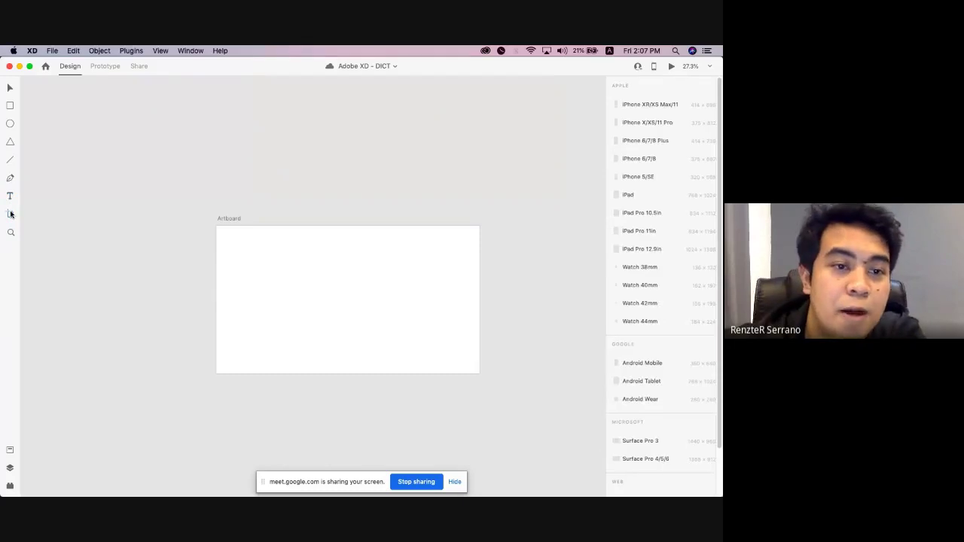
pyautogui.click(9, 181)
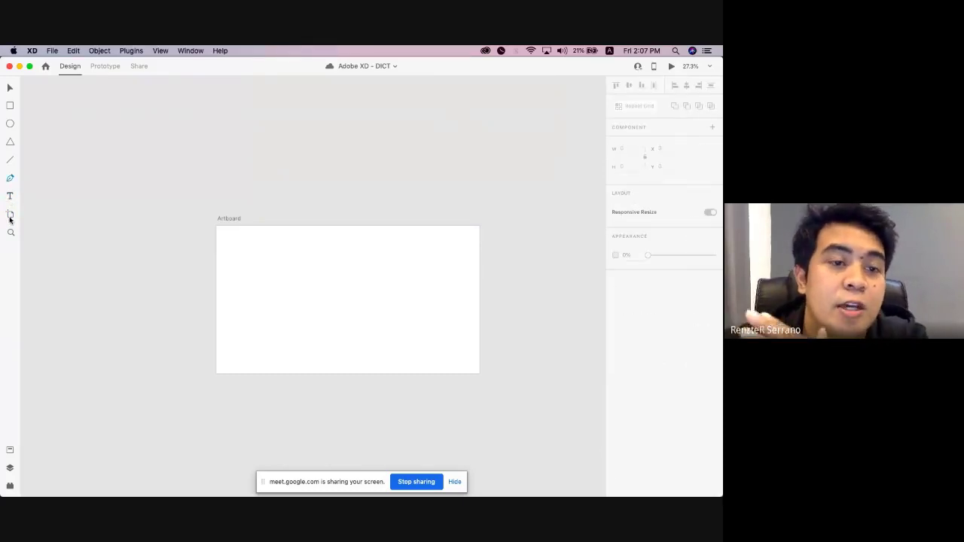
pyautogui.click(10, 218)
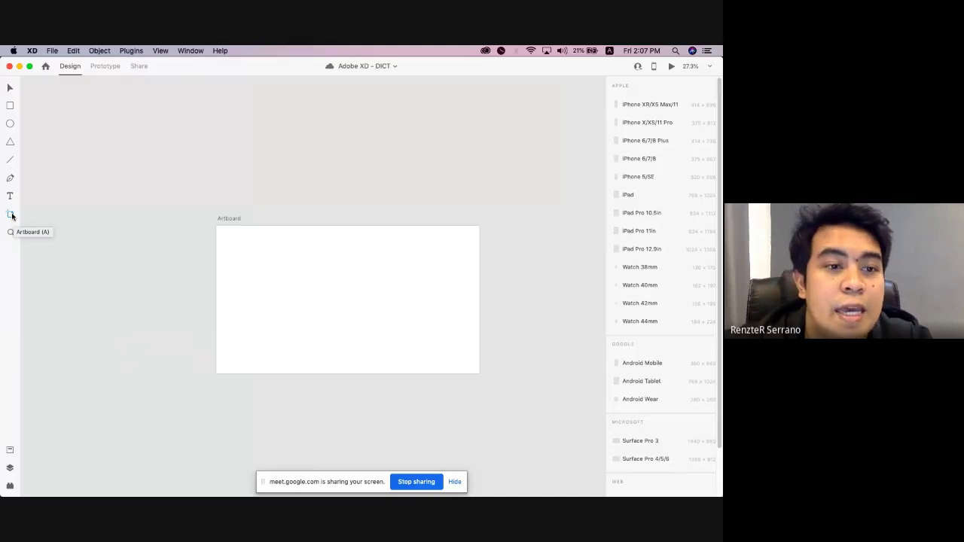
pyautogui.click(11, 232)
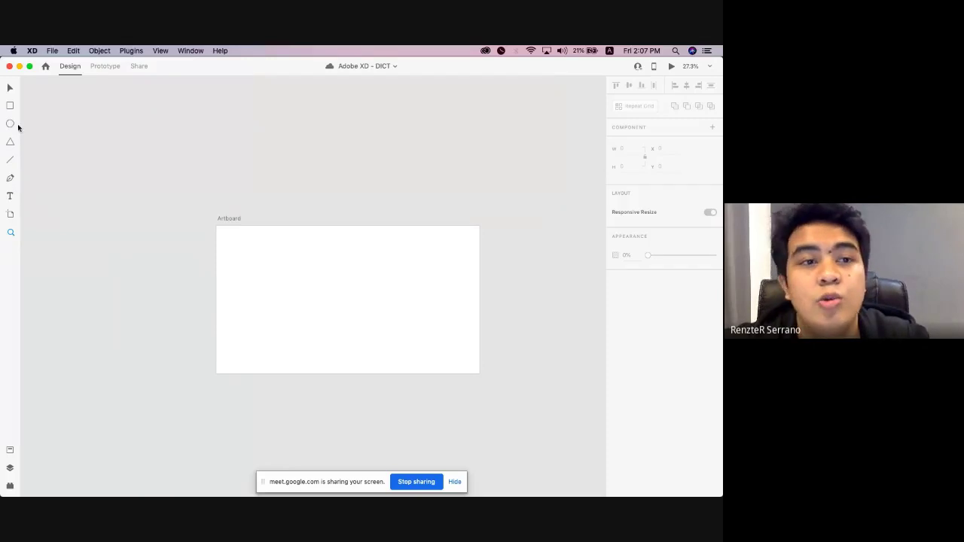
# View the document's assets, and then the layers list containing the artboard.
pyautogui.click(10, 451)
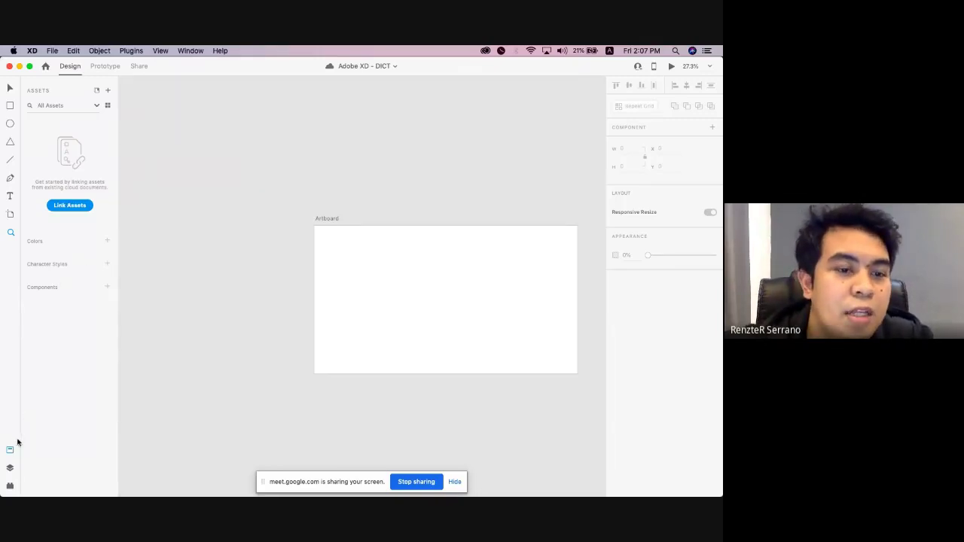
pyautogui.click(10, 470)
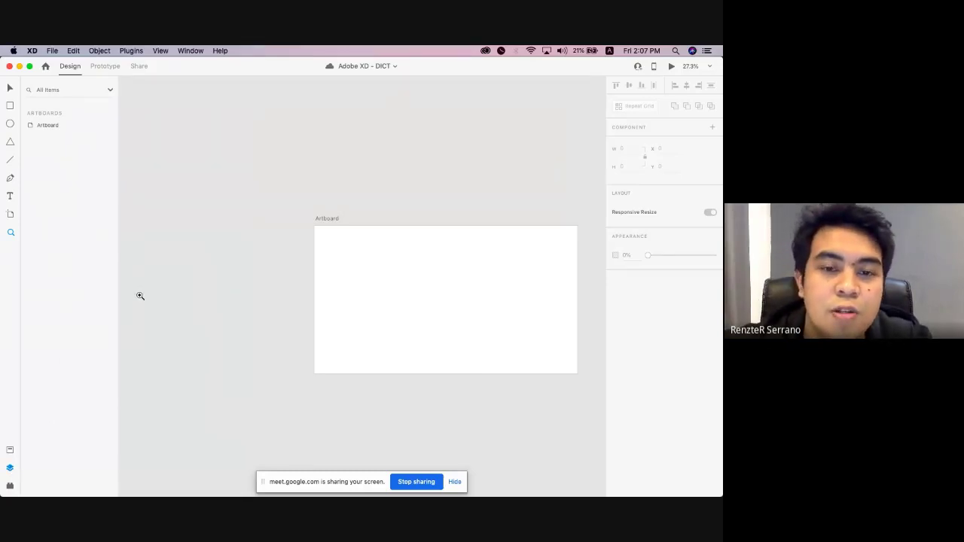
pyautogui.hscroll(2, 140, 293)
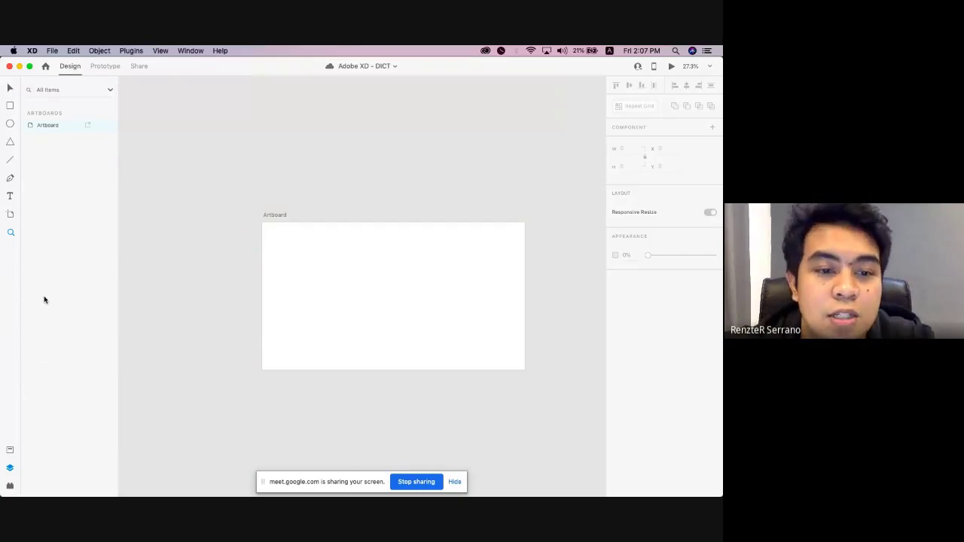
# Browse the full list of installed plugins, return briefly to the layers and assets views, and close the side panel.
pyautogui.click(11, 487)
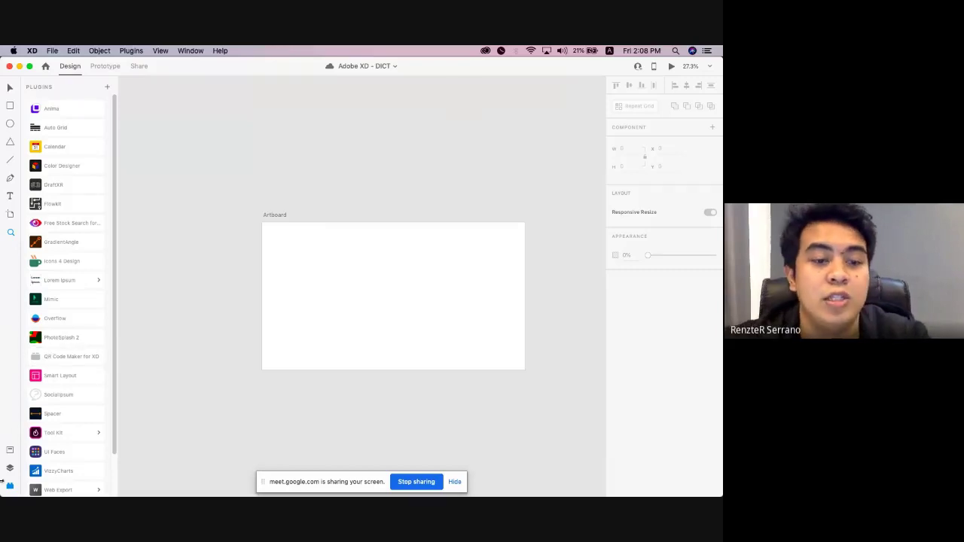
pyautogui.scroll(-1, 72, 282)
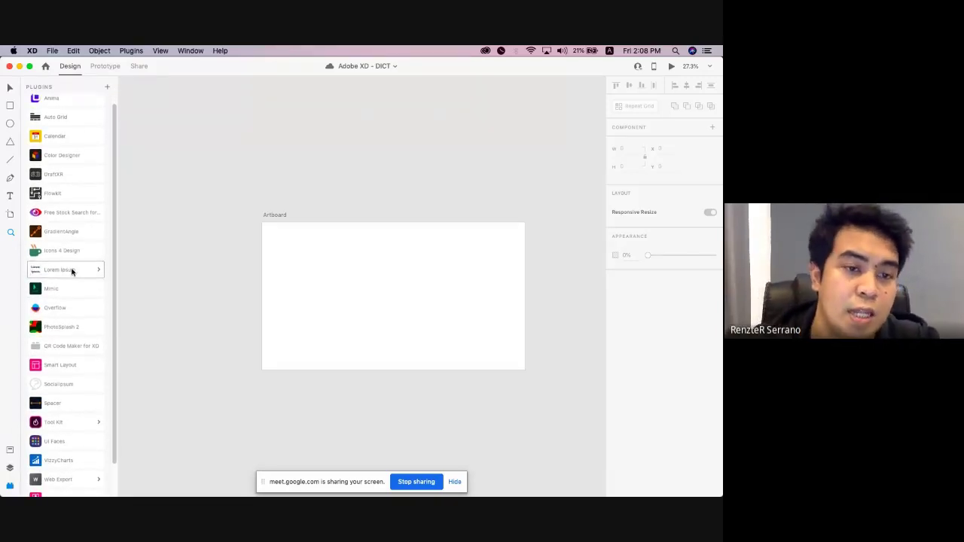
pyautogui.scroll(-2, 66, 260)
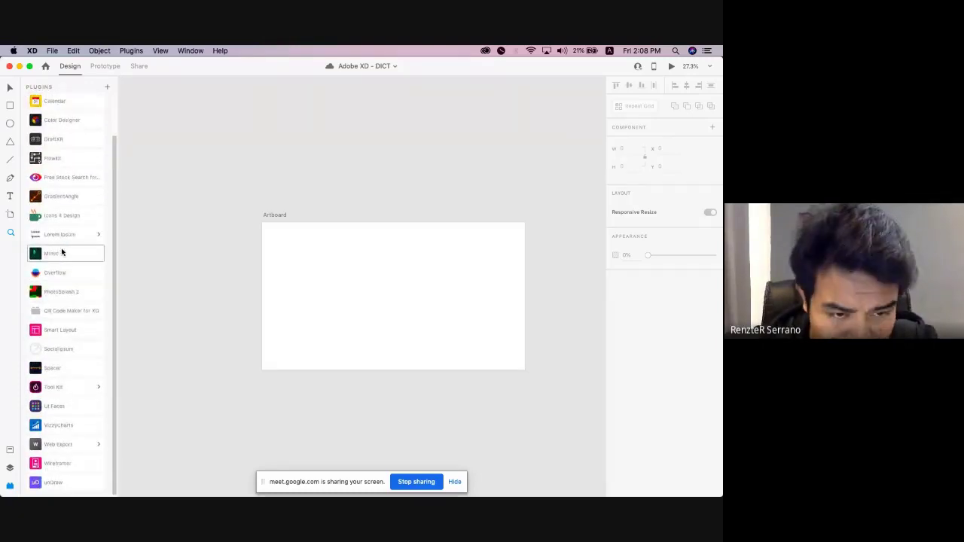
pyautogui.scroll(2, 49, 325)
pyautogui.scroll(-3, 75, 249)
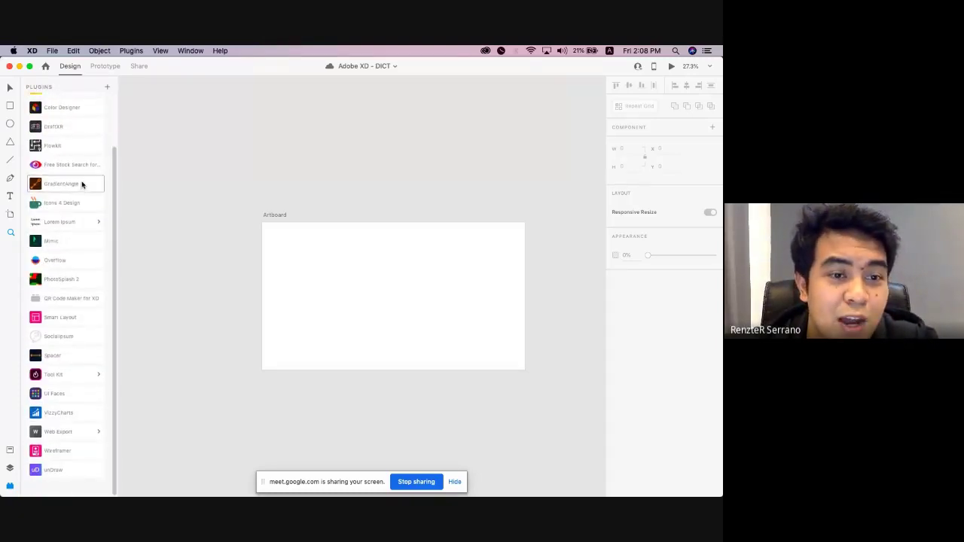
pyautogui.scroll(5, 82, 188)
pyautogui.scroll(-3, 51, 302)
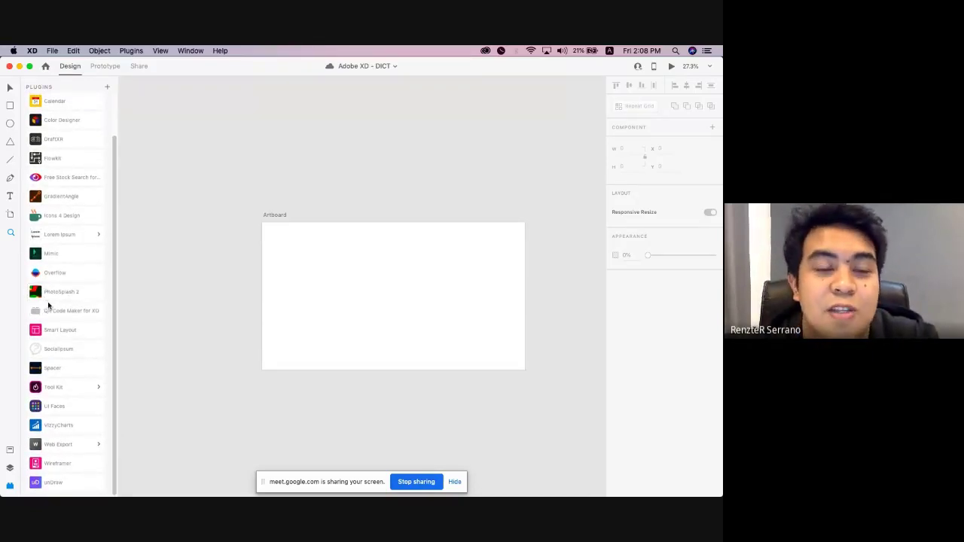
pyautogui.click(10, 468)
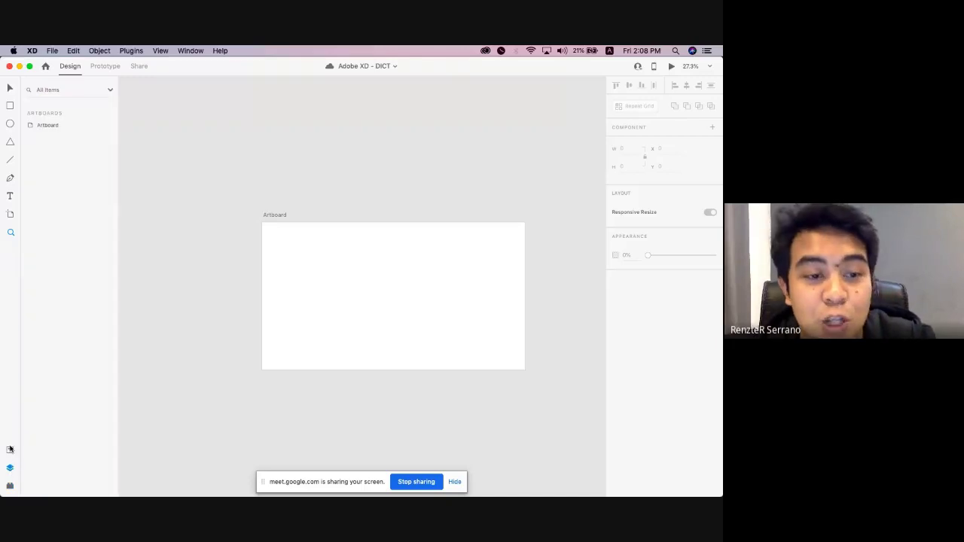
pyautogui.click(11, 450)
pyautogui.click(11, 450)
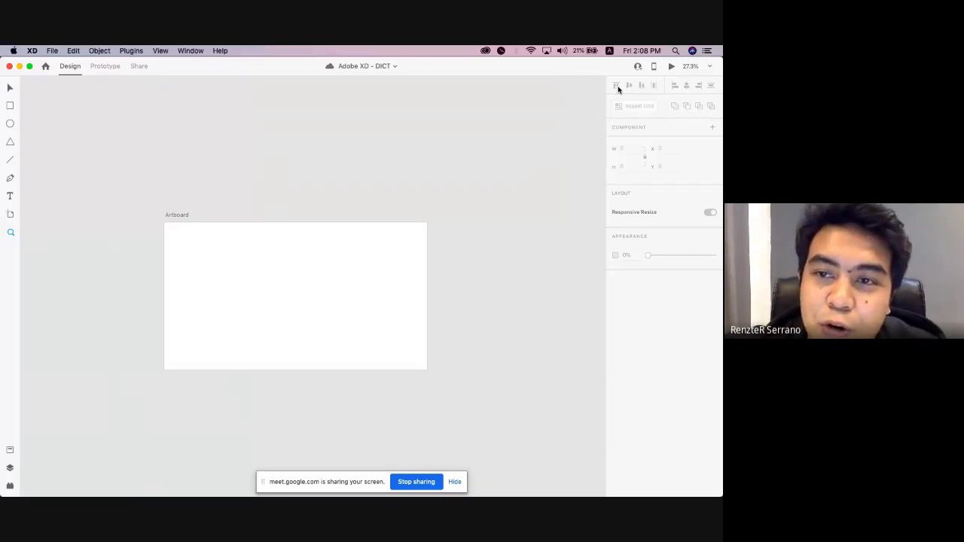
# Zoom the canvas to 33%, move the artboard slightly with the Select tool to about X 40, Y -54, and deselect it.
pyautogui.click(389, 189)
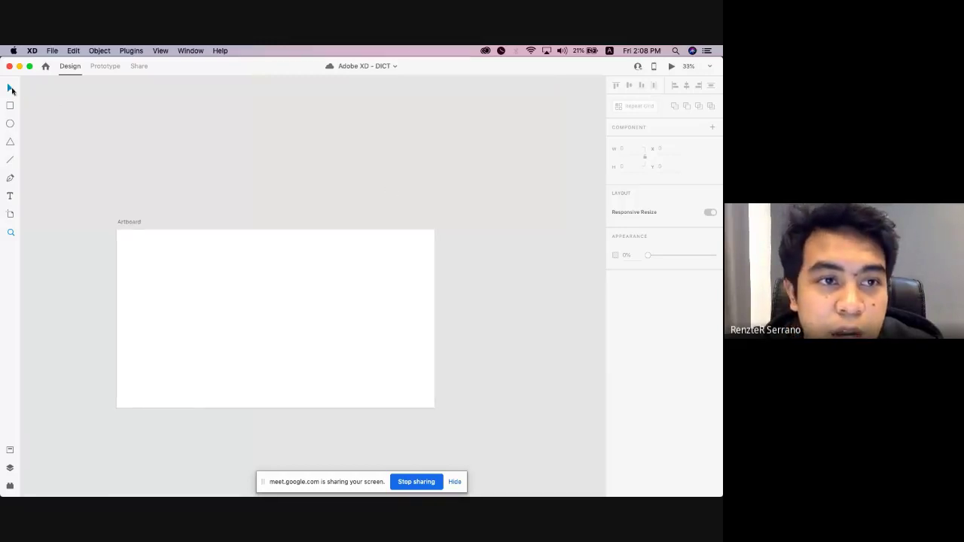
pyautogui.click(130, 222)
pyautogui.moveTo(133, 224); pyautogui.dragTo(146, 218)
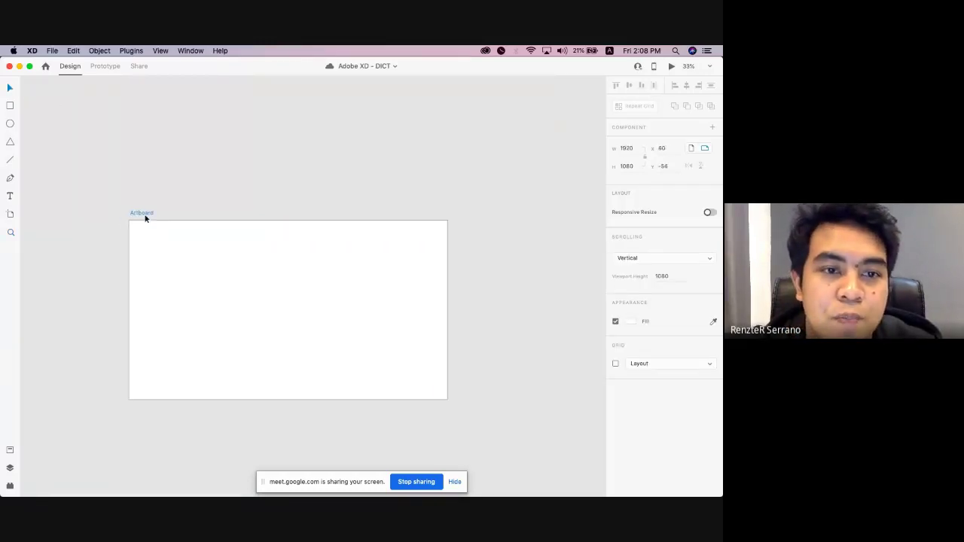
pyautogui.click(109, 141)
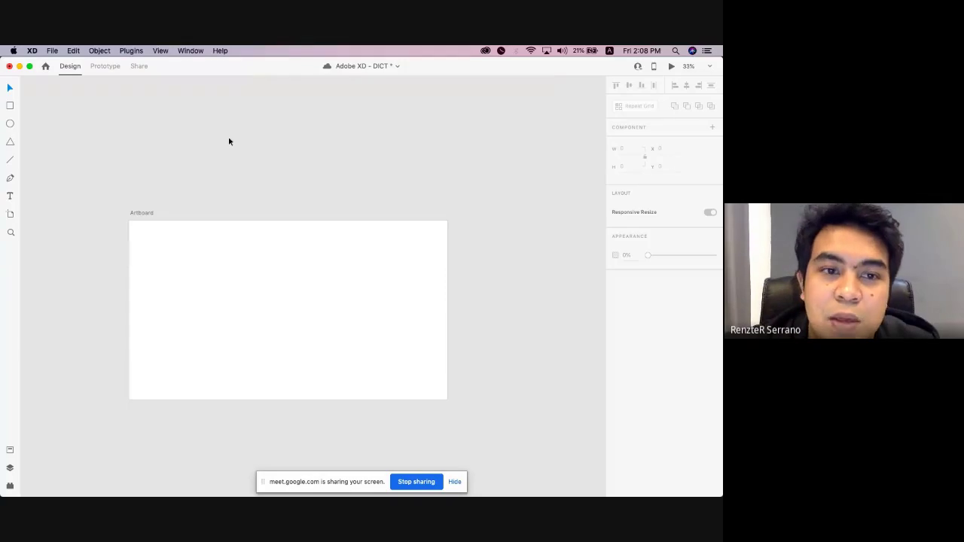
pyautogui.click(144, 213)
pyautogui.click(147, 178)
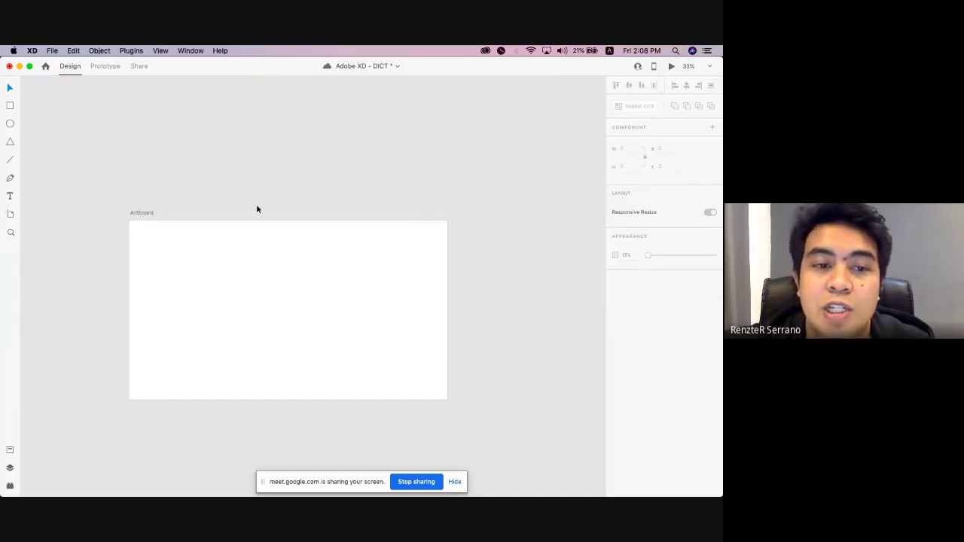
# Examine the size, layout, scrolling, fill and grid properties of the artboard by selecting and deselecting it.
pyautogui.click(139, 214)
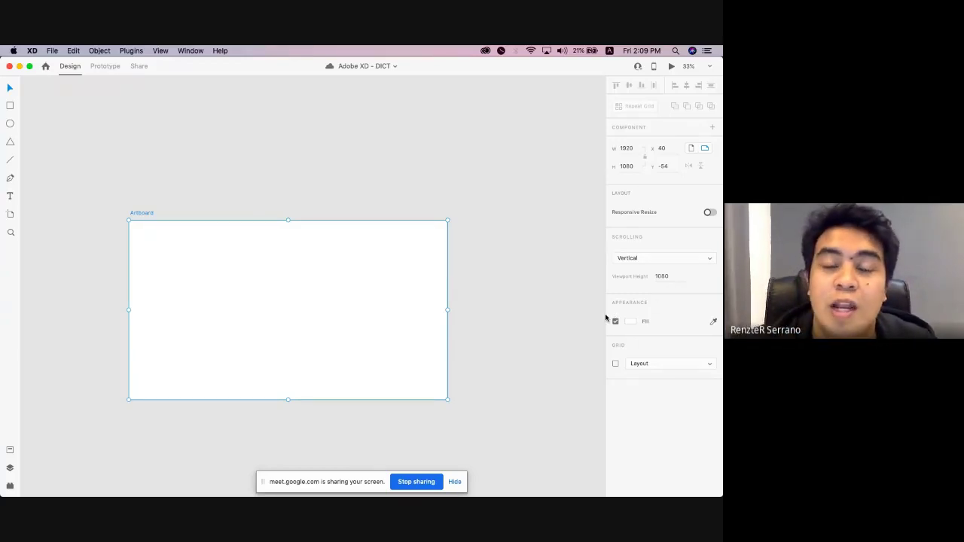
pyautogui.click(576, 274)
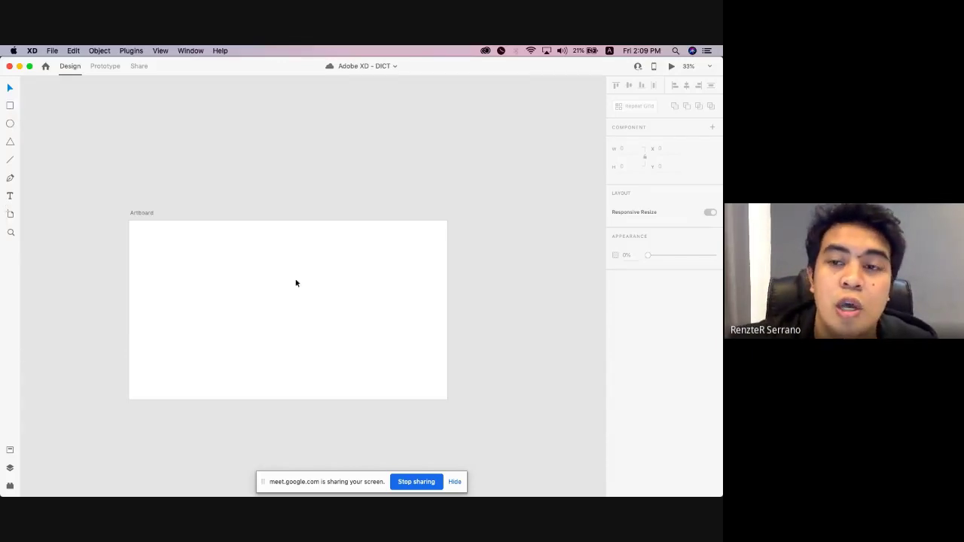
pyautogui.click(143, 214)
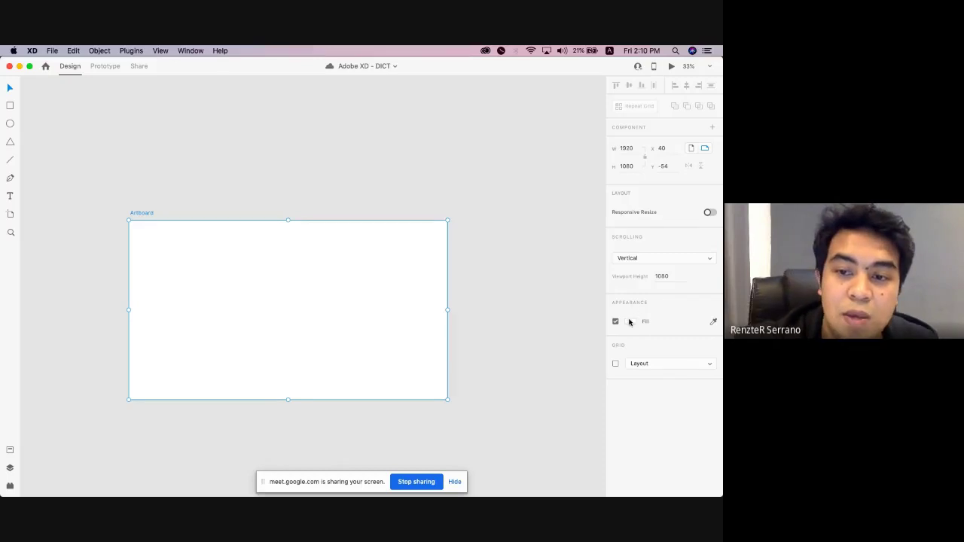
pyautogui.rightClick(470, 293)
pyautogui.click(550, 306)
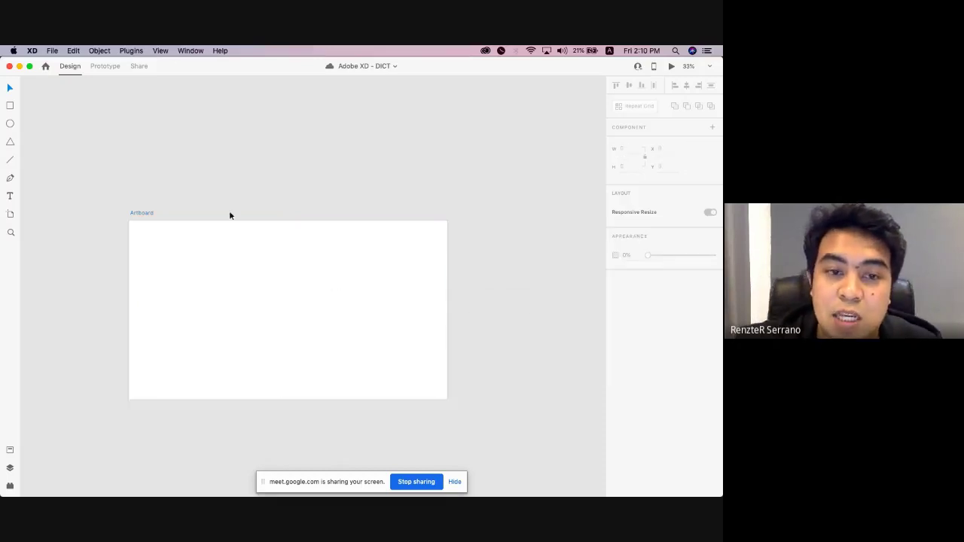
pyautogui.click(147, 213)
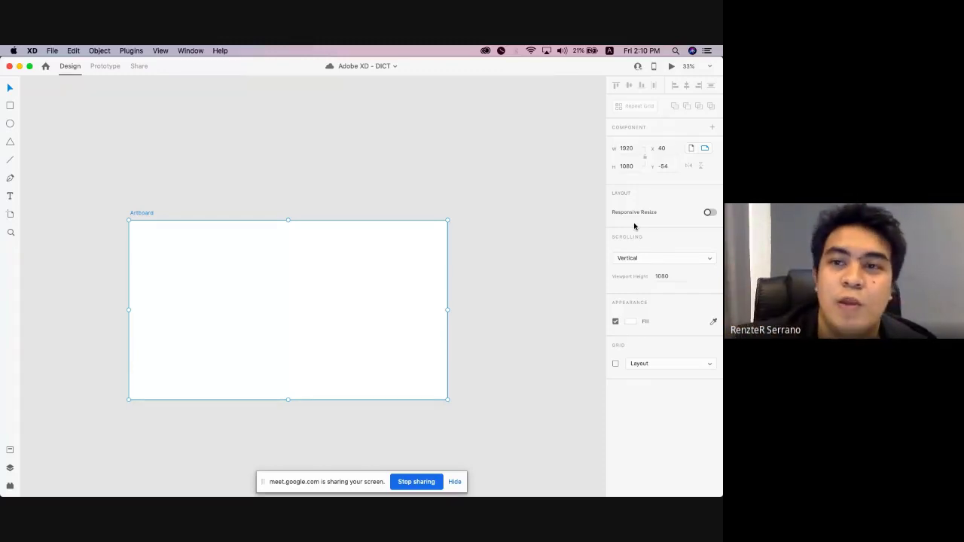
pyautogui.click(290, 210)
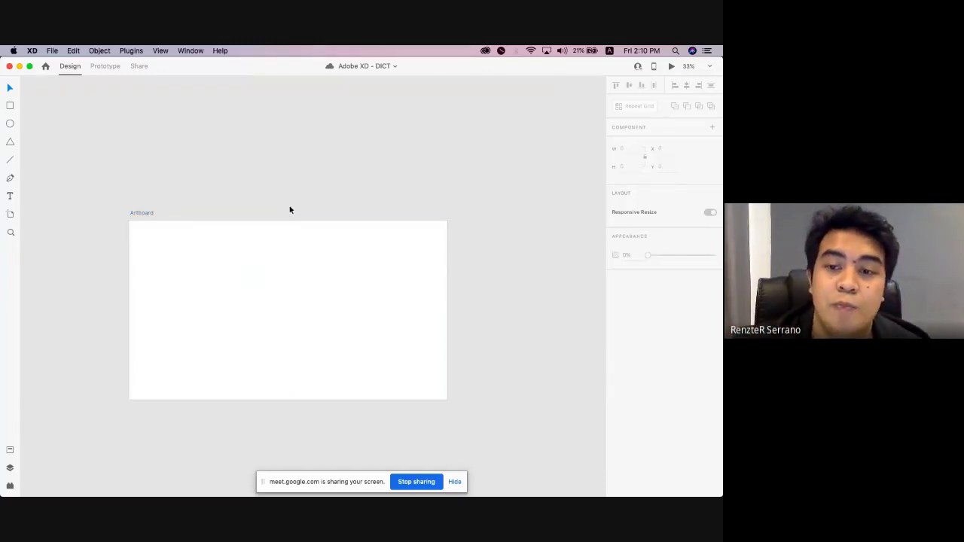
pyautogui.click(284, 252)
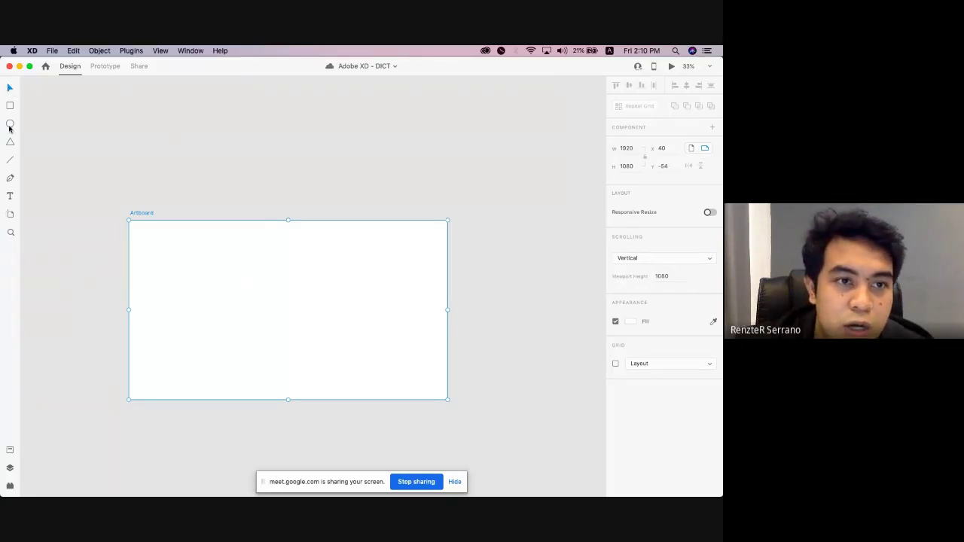
pyautogui.click(125, 138)
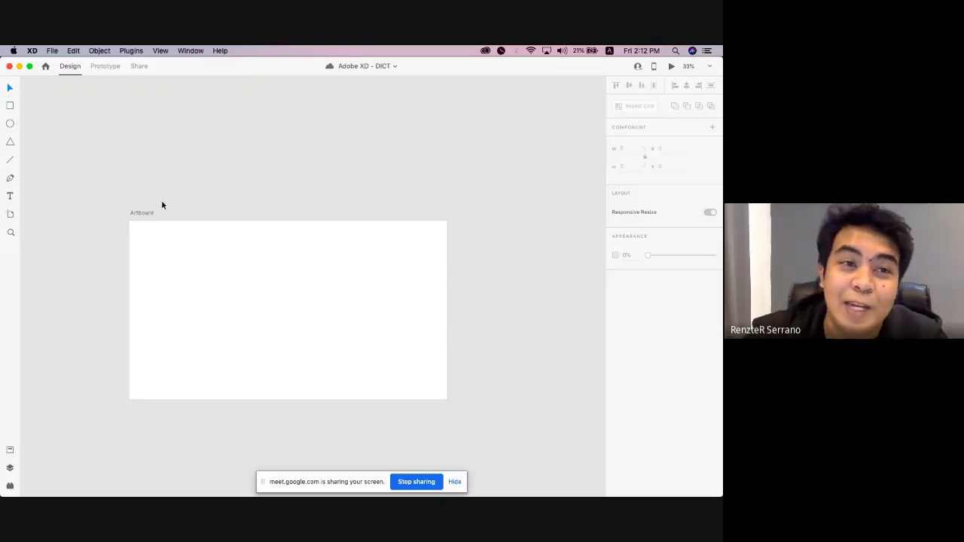
# Move the artboard to about X 76, Y -82, and resize it from a corner to about 1862 × 1461.
pyautogui.click(140, 213)
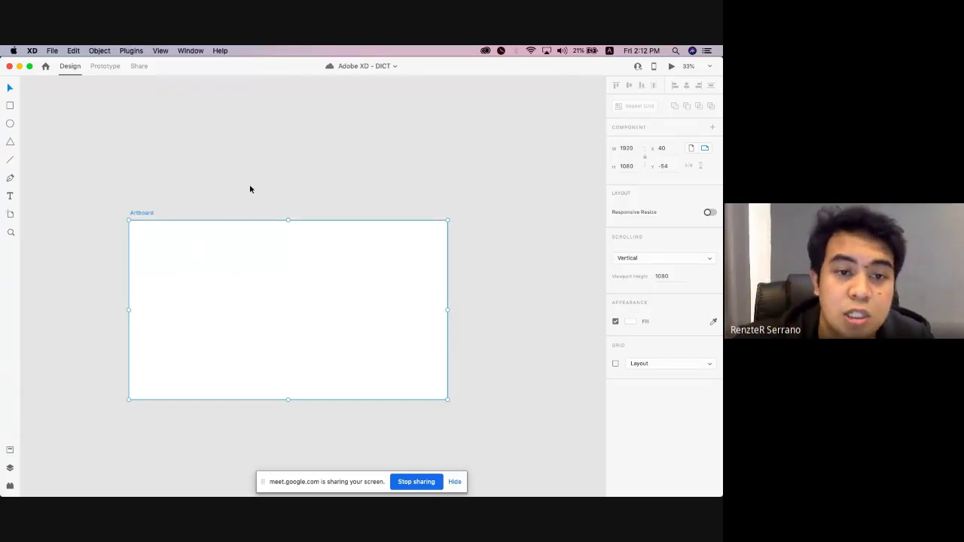
pyautogui.moveTo(144, 210)
pyautogui.mouseDown()
pyautogui.moveTo(252, 155)
pyautogui.moveTo(143, 181)
pyautogui.moveTo(221, 116)
pyautogui.moveTo(136, 222)
pyautogui.moveTo(242, 160)
pyautogui.moveTo(142, 143)
pyautogui.moveTo(145, 210)
pyautogui.mouseUp()
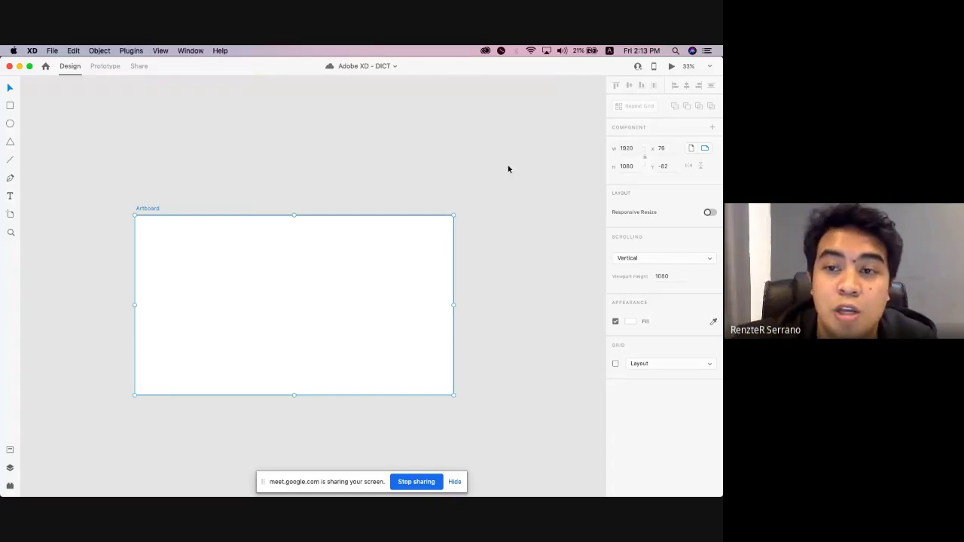
pyautogui.click(319, 238)
pyautogui.click(318, 238)
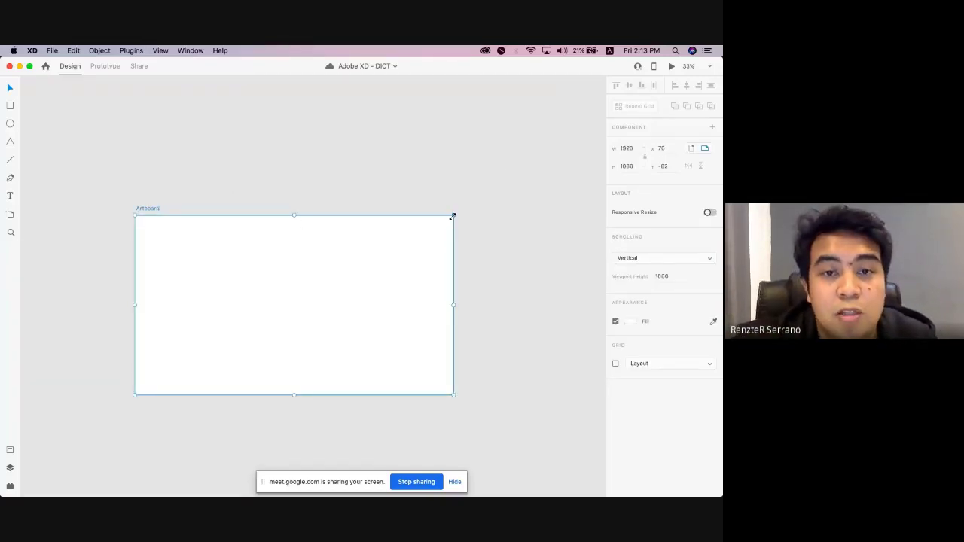
pyautogui.moveTo(453, 217); pyautogui.dragTo(444, 152)
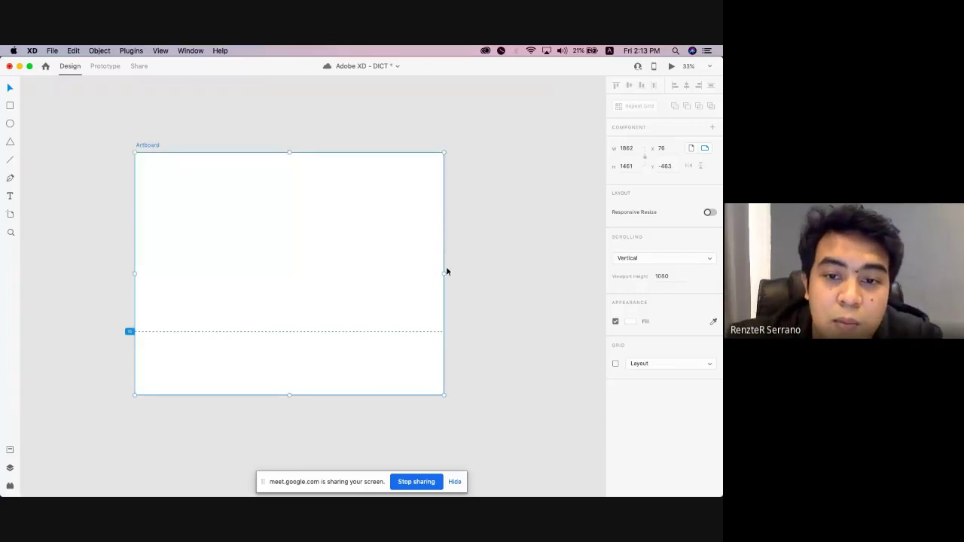
# Try narrowing the artboard from its side edge, undo the resize, and reselect the artboard.
pyautogui.moveTo(444, 273); pyautogui.dragTo(181, 264)
pyautogui.press('super+z')
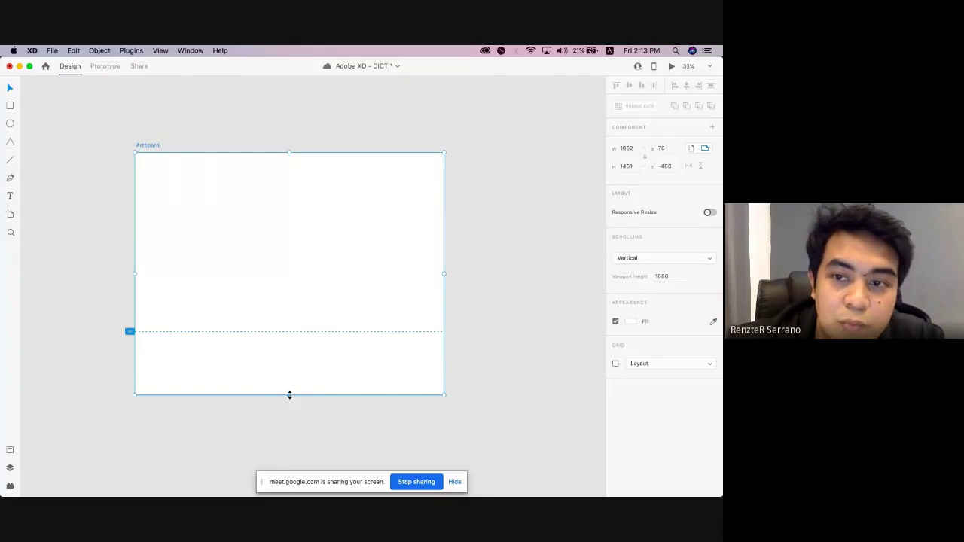
pyautogui.click(636, 148)
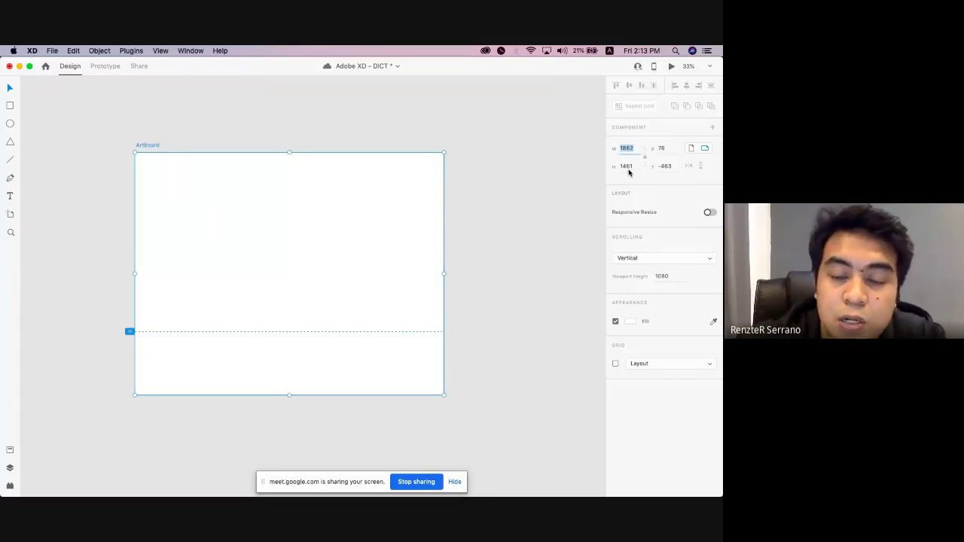
pyautogui.click(553, 172)
pyautogui.click(244, 369)
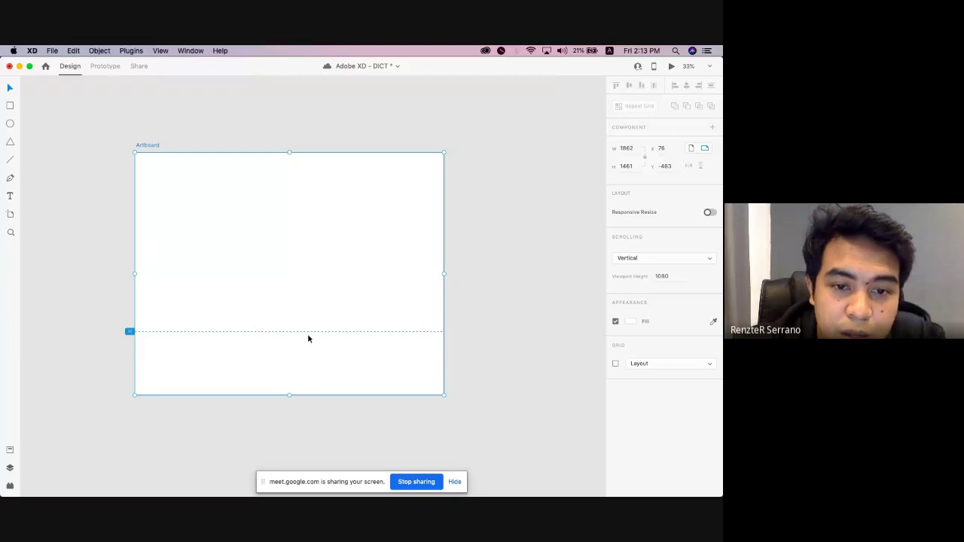
pyautogui.scroll(5, 308, 329)
pyautogui.scroll(-5, 256, 334)
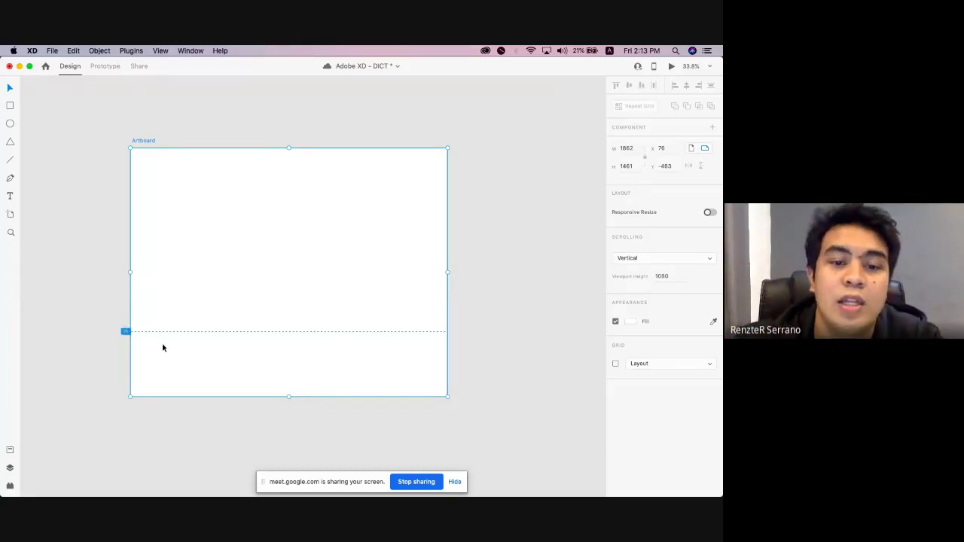
# Shorten the artboard from its lower edge to about 1077 high, and set its exact size to 1920 × 1080.
pyautogui.moveTo(284, 396); pyautogui.dragTo(289, 332)
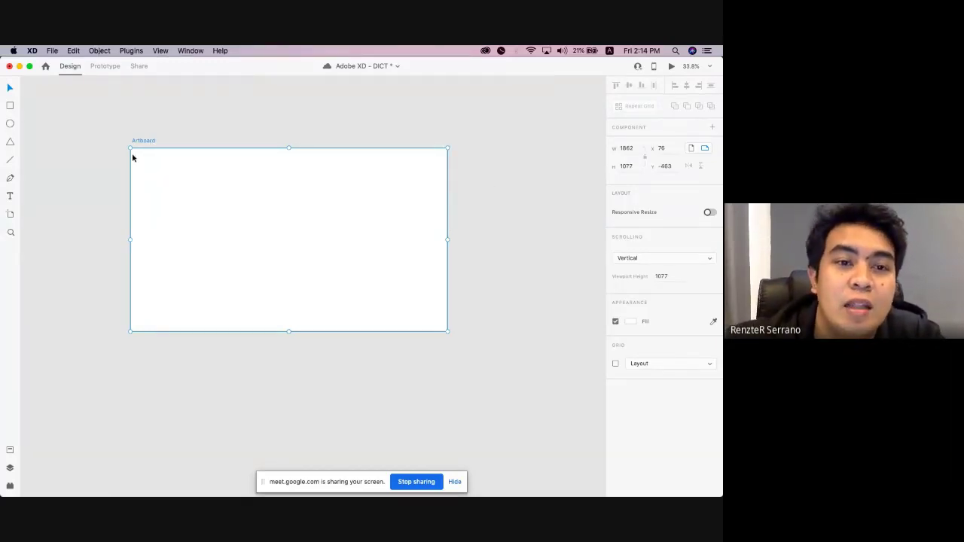
pyautogui.click(633, 148)
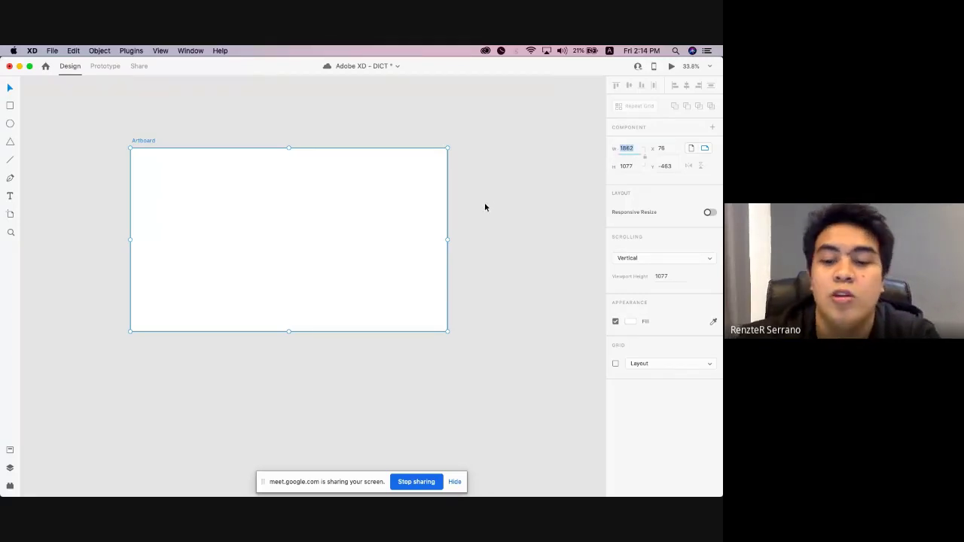
pyautogui.write('1920')
pyautogui.press('Tab')
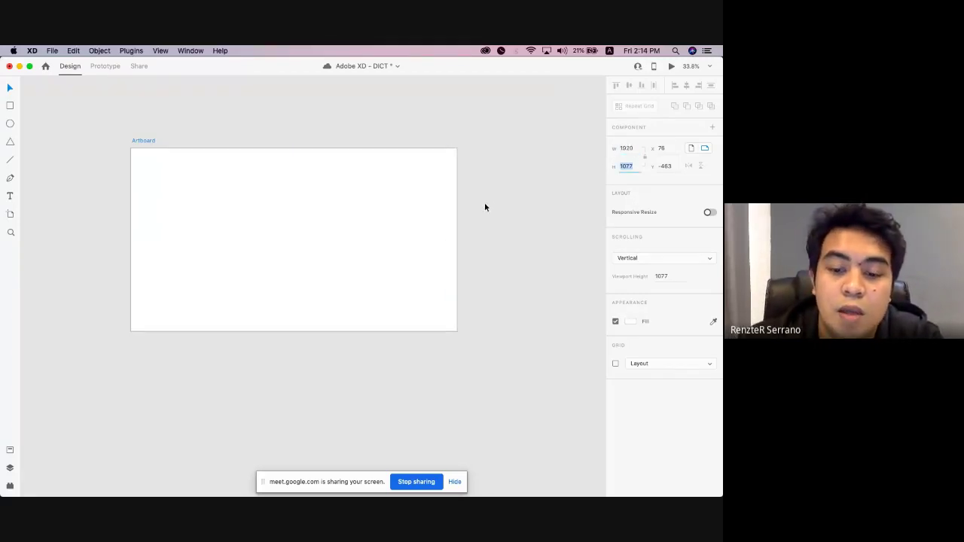
pyautogui.write('1080')
pyautogui.press('Return')
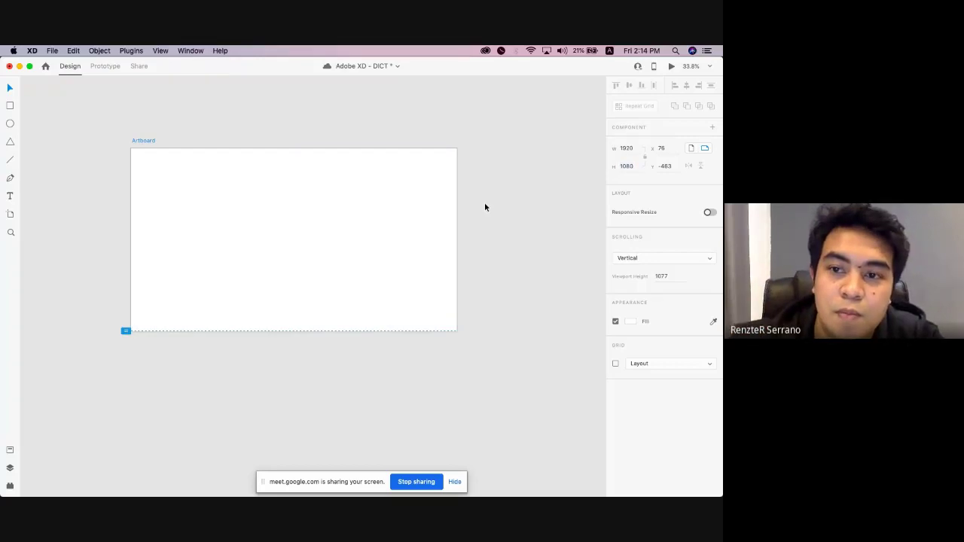
# Examine the artboard's size, position, scrolling and fill properties by selecting and deselecting it on the canvas.
pyautogui.click(147, 137)
pyautogui.click(431, 187)
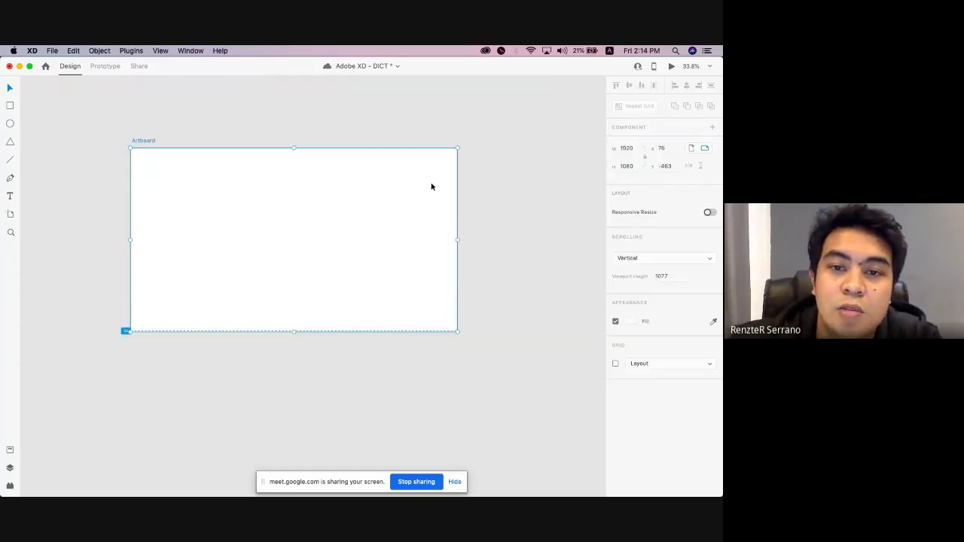
pyautogui.click(639, 166)
pyautogui.click(623, 148)
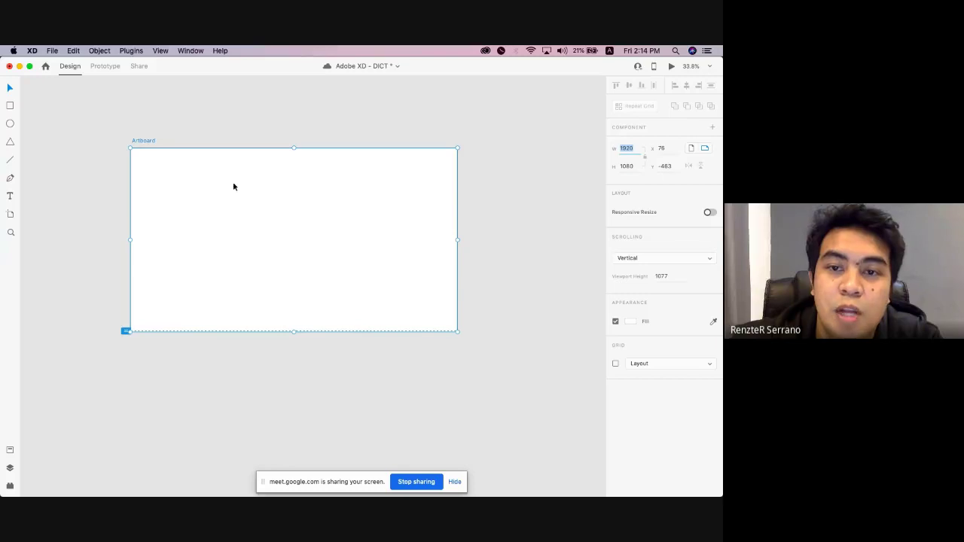
pyautogui.click(373, 110)
pyautogui.click(299, 173)
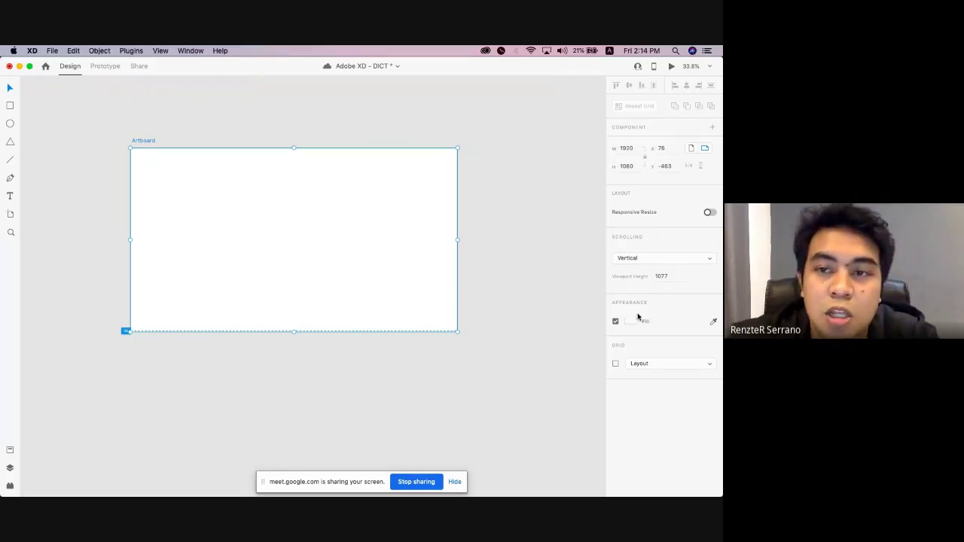
pyautogui.click(590, 268)
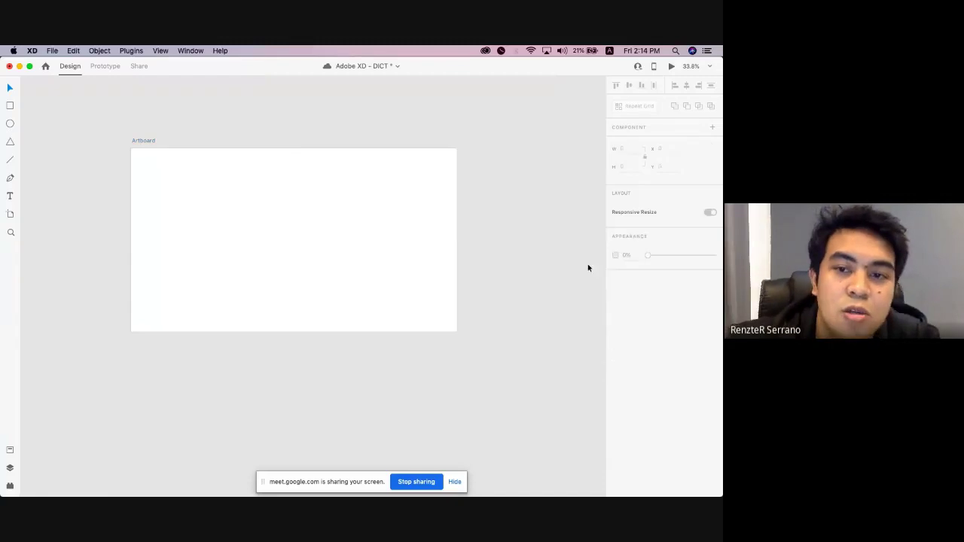
pyautogui.click(444, 232)
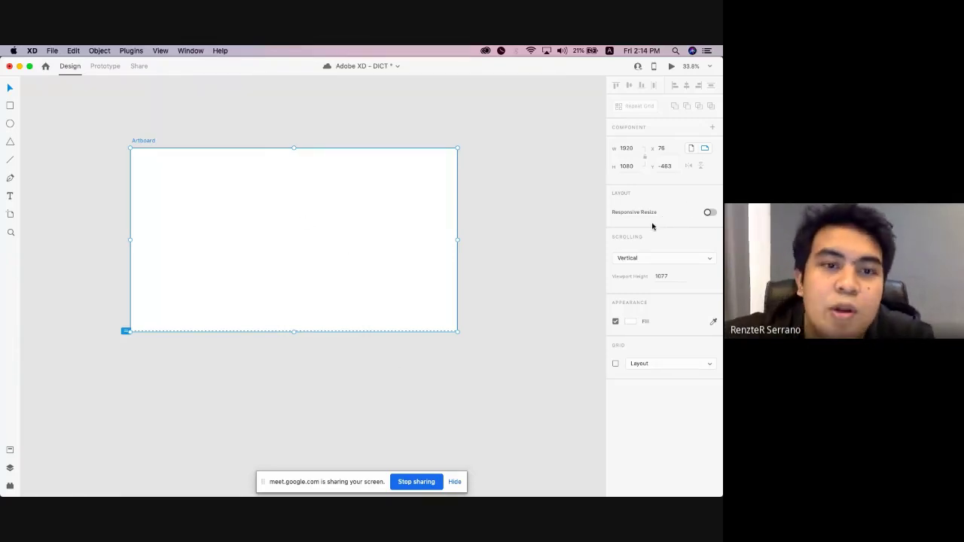
pyautogui.click(294, 113)
pyautogui.click(148, 141)
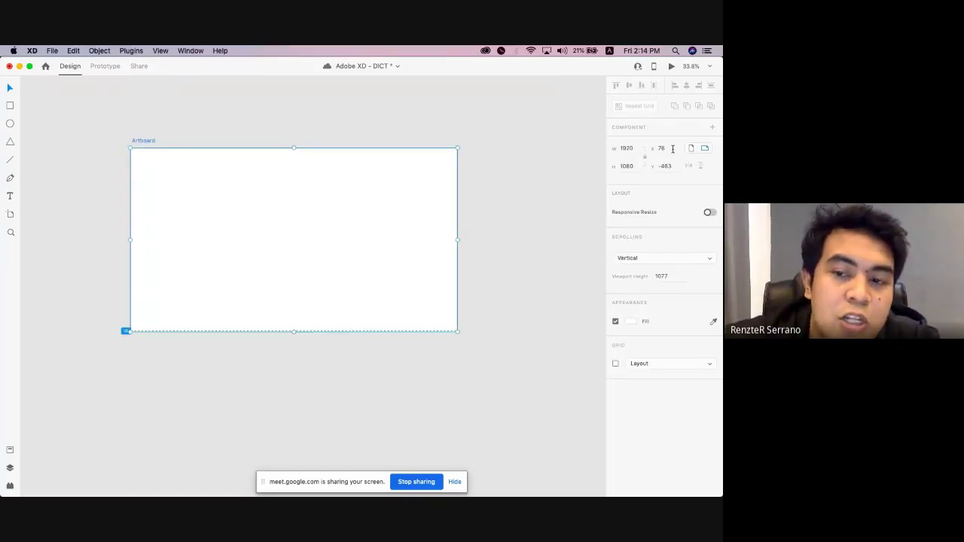
pyautogui.click(228, 131)
pyautogui.click(144, 141)
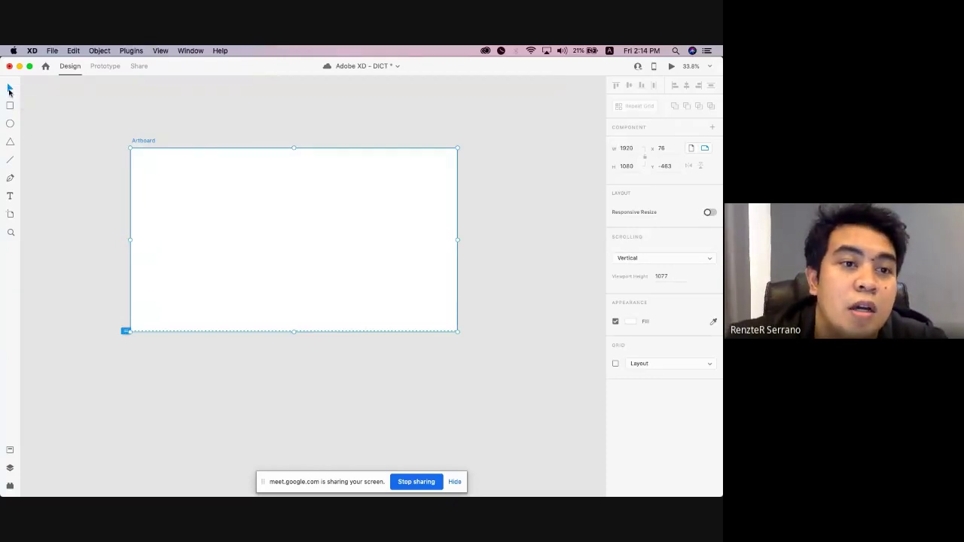
# Draw a square of about 264 × 264 inside the artboard and give it a solid red fill.
pyautogui.click(10, 105)
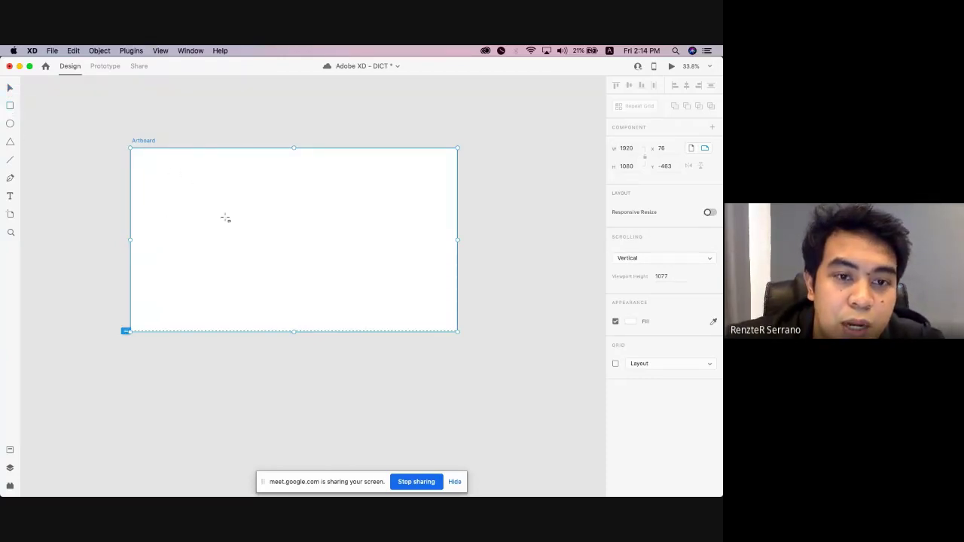
pyautogui.moveTo(207, 191); pyautogui.dragTo(253, 237)
pyautogui.click(633, 354)
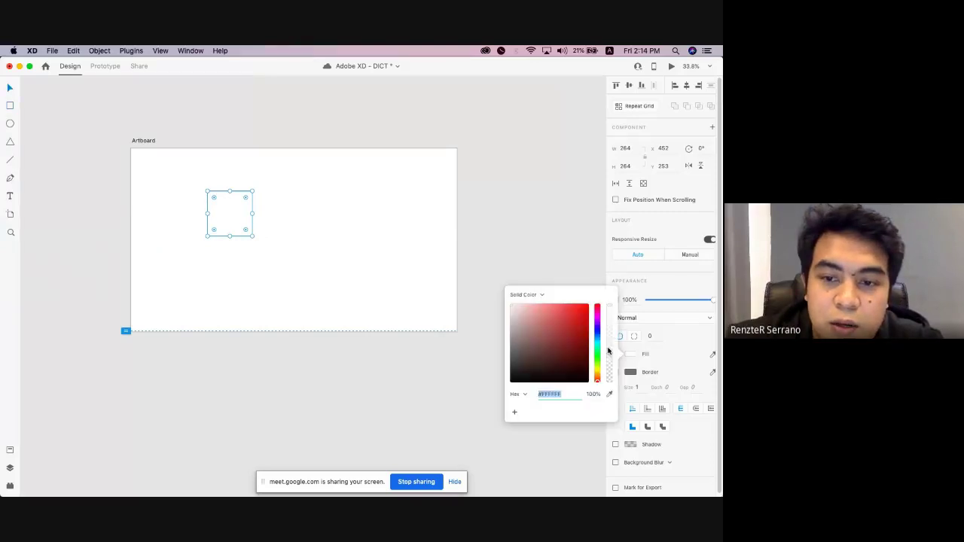
pyautogui.click(529, 306)
pyautogui.click(577, 317)
pyautogui.click(661, 350)
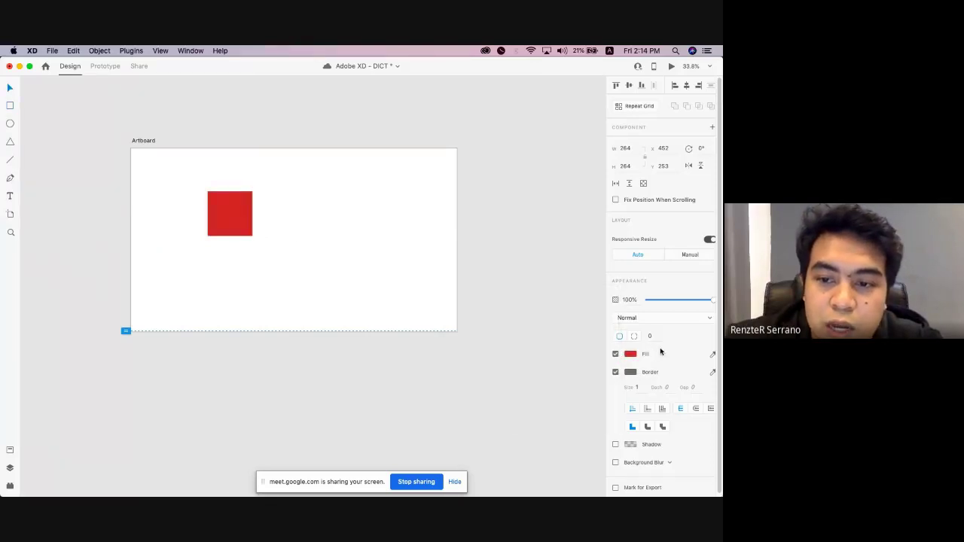
# Remove the red square's border and move the square to about X 733, Y 361.
pyautogui.click(616, 372)
pyautogui.click(391, 202)
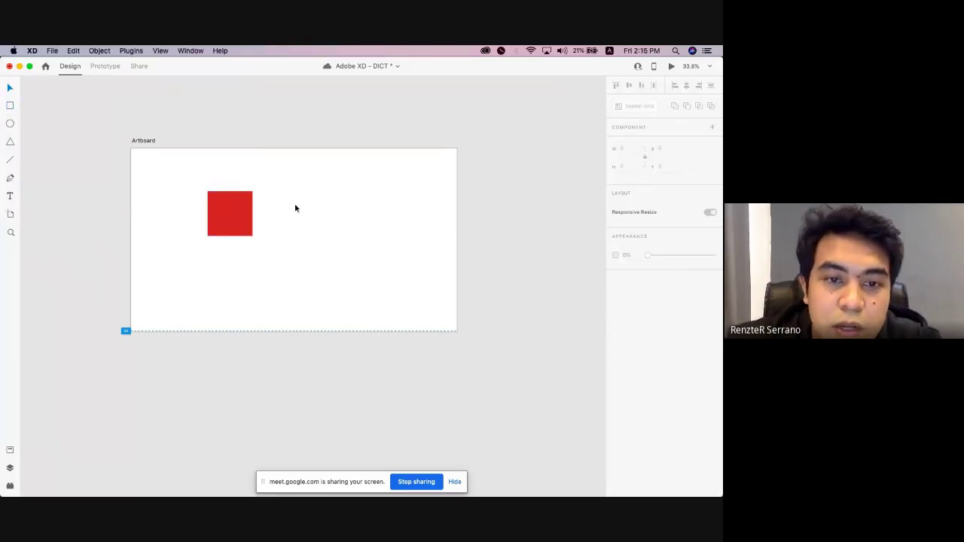
pyautogui.moveTo(232, 211); pyautogui.dragTo(279, 232)
pyautogui.click(217, 203)
pyautogui.click(285, 228)
pyautogui.press('Escape')
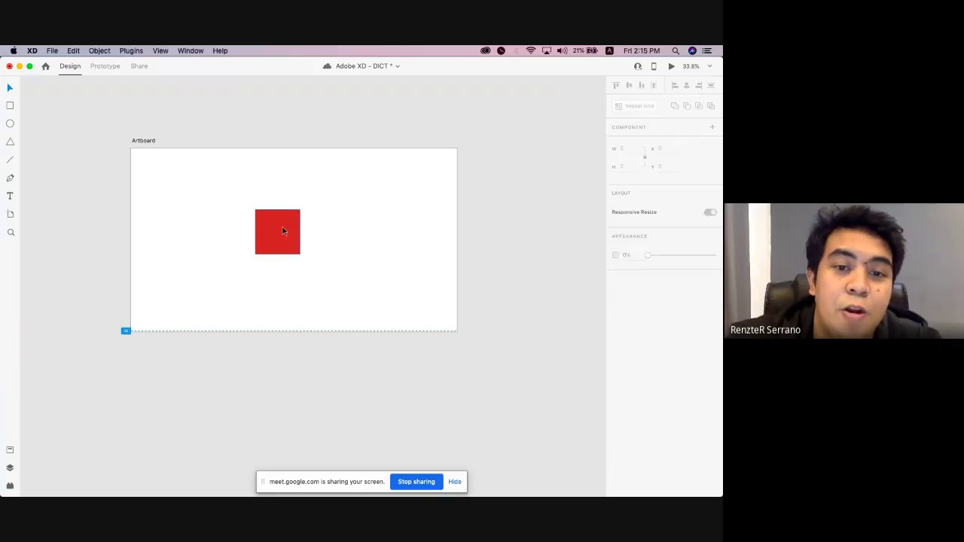
# Compare the properties of the red square and the artboard by selecting each in turn.
pyautogui.click(282, 230)
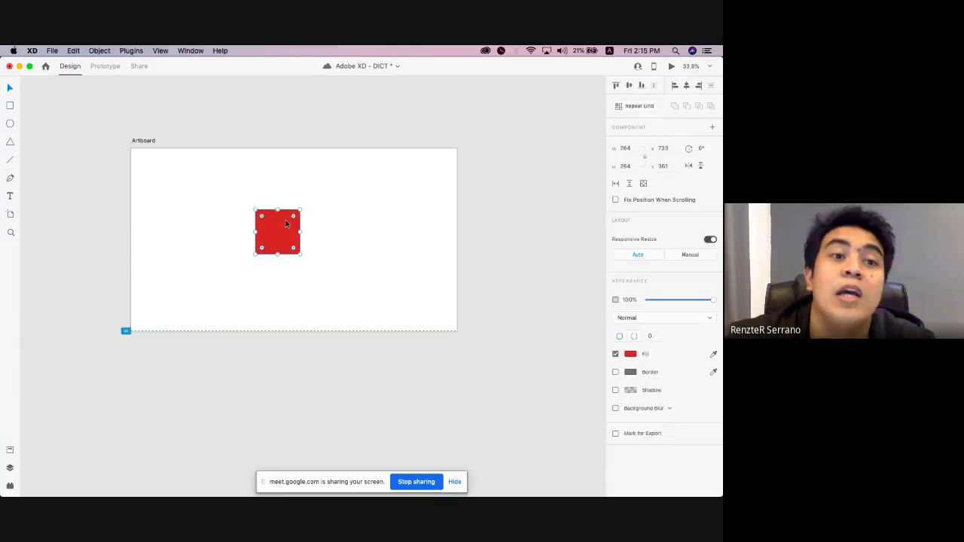
pyautogui.press('Escape')
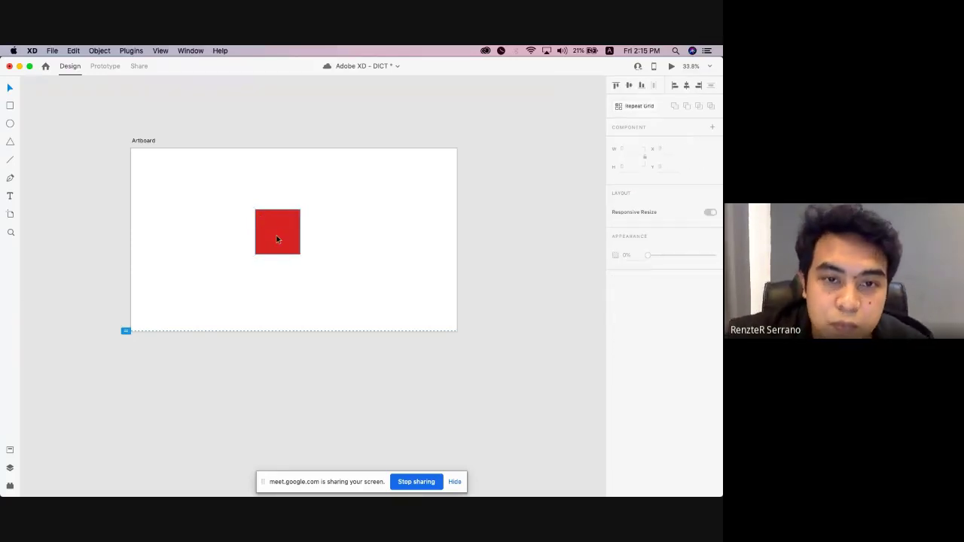
pyautogui.click(277, 239)
pyautogui.click(141, 140)
pyautogui.press('Escape')
pyautogui.click(144, 141)
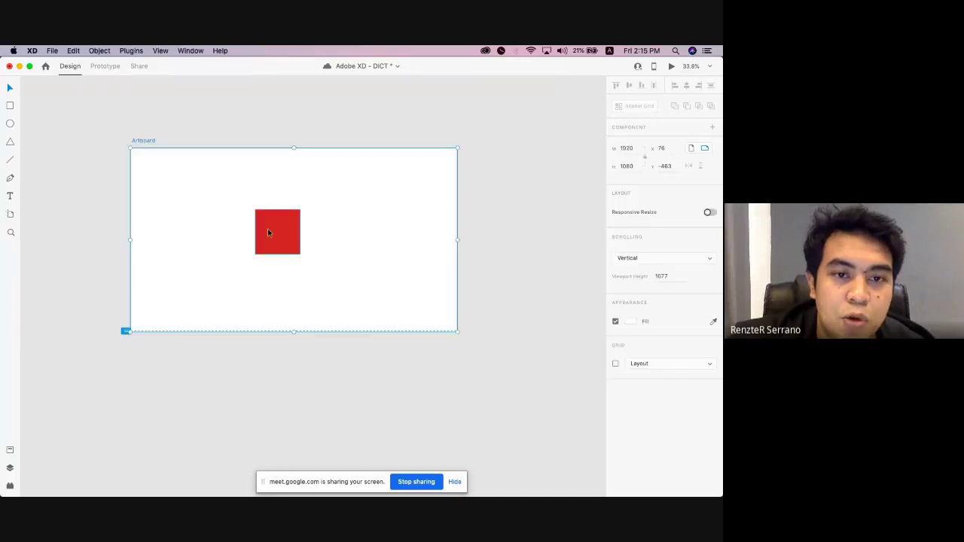
pyautogui.click(268, 233)
# Enlarge the red square to about 512 × 463, and place it rotated -45° at about X 661, Y 119.
pyautogui.moveTo(281, 235); pyautogui.dragTo(294, 265)
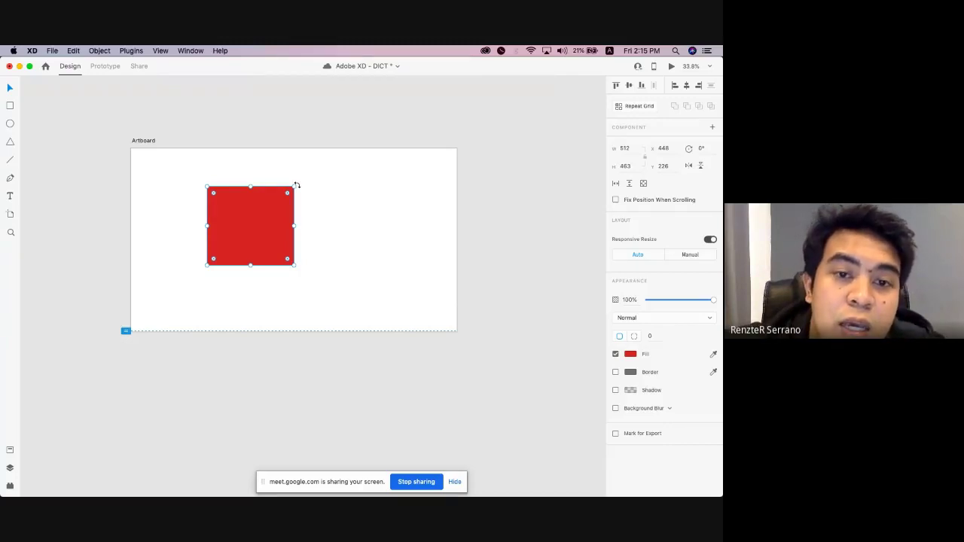
pyautogui.moveTo(297, 184); pyautogui.dragTo(247, 165)
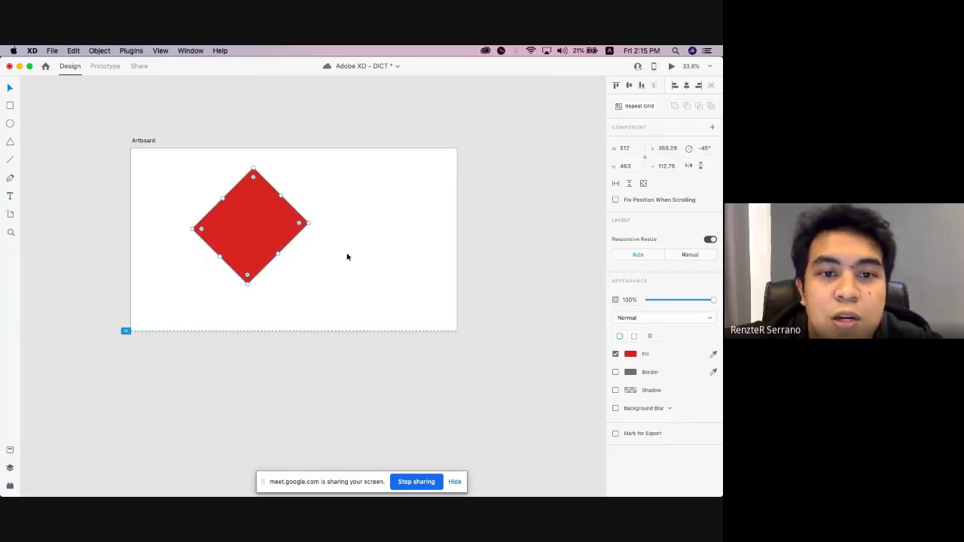
pyautogui.moveTo(269, 225); pyautogui.dragTo(339, 224)
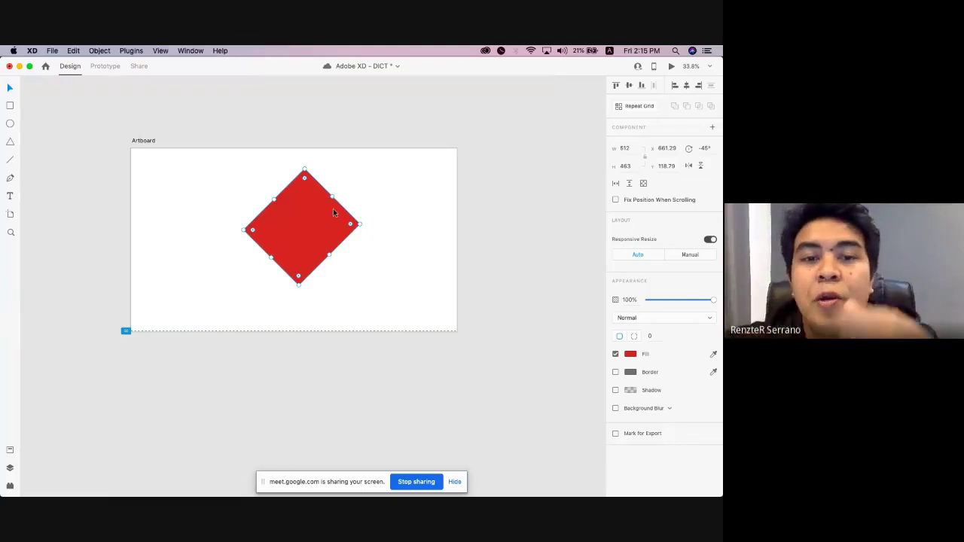
# Delete the rotated red shape and undo the deletion.
pyautogui.press('Delete')
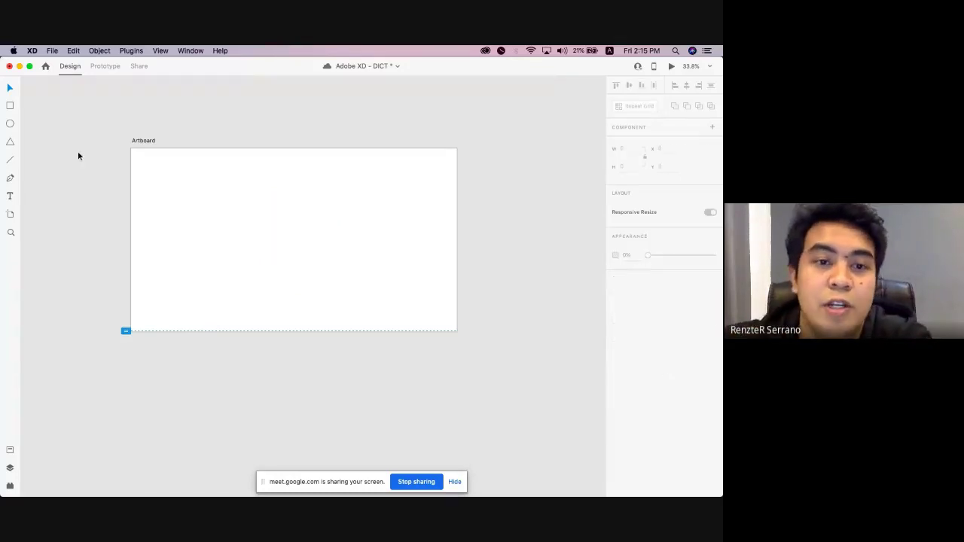
pyautogui.press('super+z')
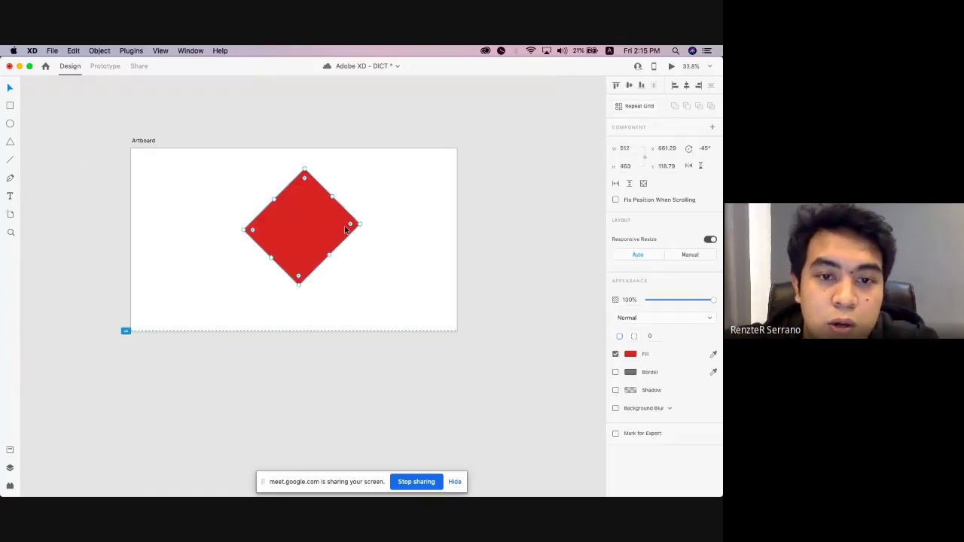
# Rotate the red shape to about -1° at about X 746, Y 228, and save the document.
pyautogui.moveTo(363, 223); pyautogui.dragTo(342, 285)
pyautogui.moveTo(320, 224); pyautogui.dragTo(340, 226)
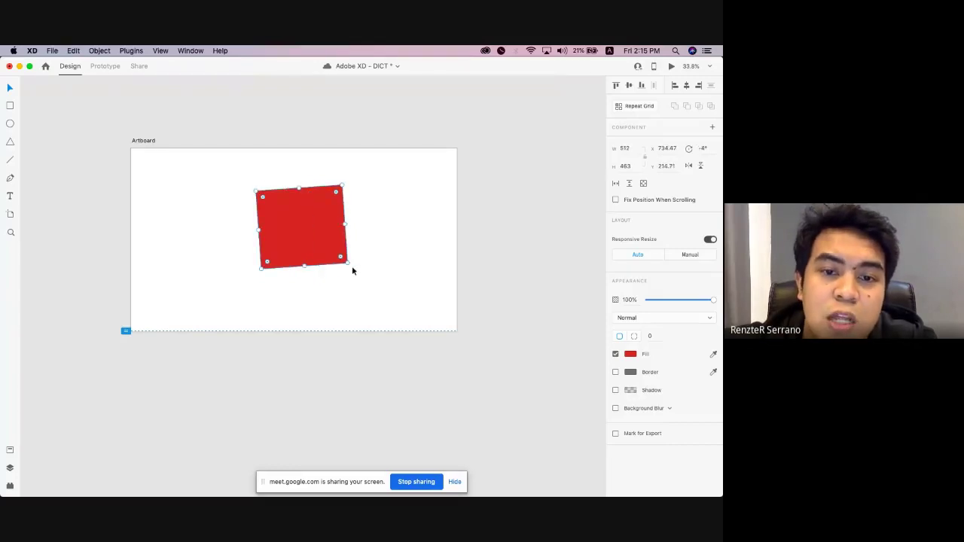
pyautogui.moveTo(349, 263); pyautogui.dragTo(351, 274)
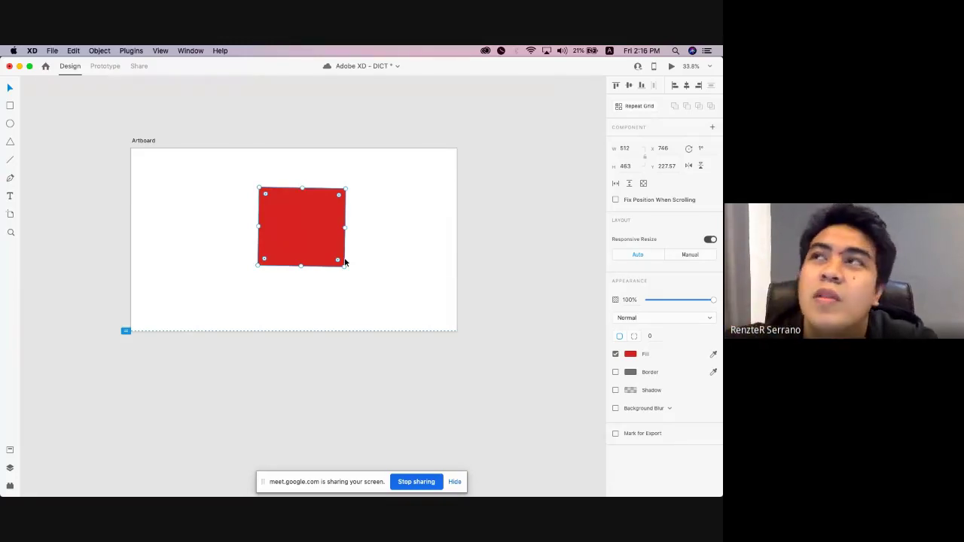
pyautogui.moveTo(347, 269); pyautogui.dragTo(347, 266)
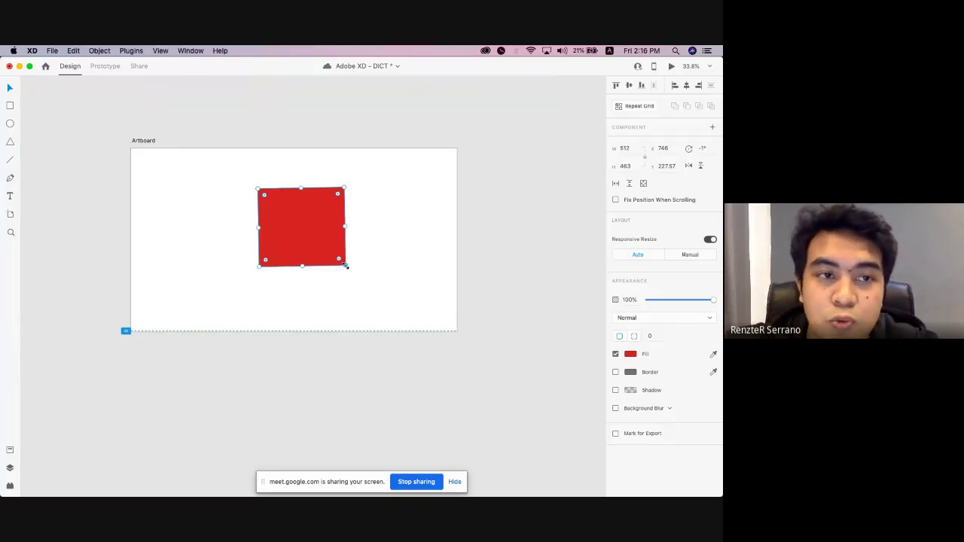
pyautogui.press('super+s')
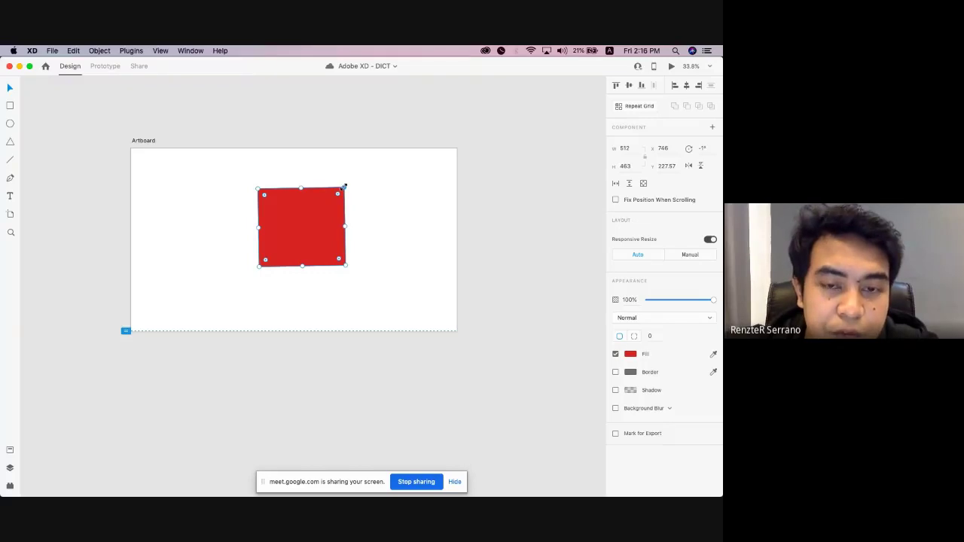
# Resize the red shape to about 1242 × 635 at about X 383, Y 172, with its rotation levelled to 0°.
pyautogui.moveTo(344, 187); pyautogui.dragTo(400, 162)
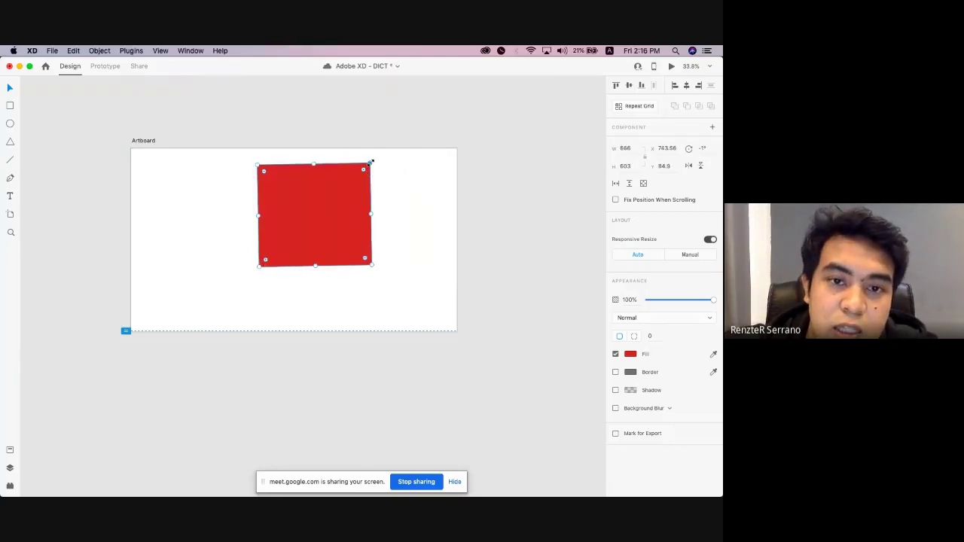
pyautogui.moveTo(372, 265); pyautogui.dragTo(389, 280)
pyautogui.moveTo(259, 283); pyautogui.dragTo(252, 287)
pyautogui.moveTo(388, 225)
pyautogui.mouseDown()
pyautogui.moveTo(309, 224)
pyautogui.moveTo(390, 224)
pyautogui.moveTo(373, 226)
pyautogui.mouseUp()
pyautogui.moveTo(307, 244); pyautogui.dragTo(273, 258)
pyautogui.moveTo(355, 292); pyautogui.dragTo(353, 291)
pyautogui.moveTo(350, 235); pyautogui.dragTo(435, 241)
pyautogui.moveTo(225, 237)
pyautogui.mouseDown()
pyautogui.moveTo(204, 237)
pyautogui.moveTo(224, 239)
pyautogui.mouseUp()
pyautogui.moveTo(336, 183)
pyautogui.mouseDown()
pyautogui.moveTo(334, 162)
pyautogui.moveTo(332, 185)
pyautogui.mouseUp()
pyautogui.moveTo(433, 237); pyautogui.dragTo(349, 233)
pyautogui.moveTo(411, 284); pyautogui.dragTo(409, 287)
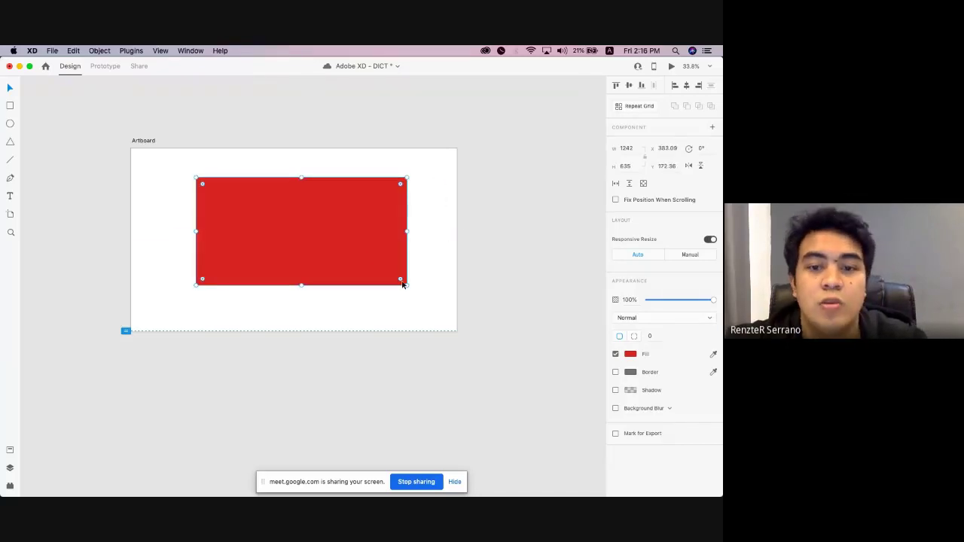
pyautogui.click(417, 292)
pyautogui.click(361, 260)
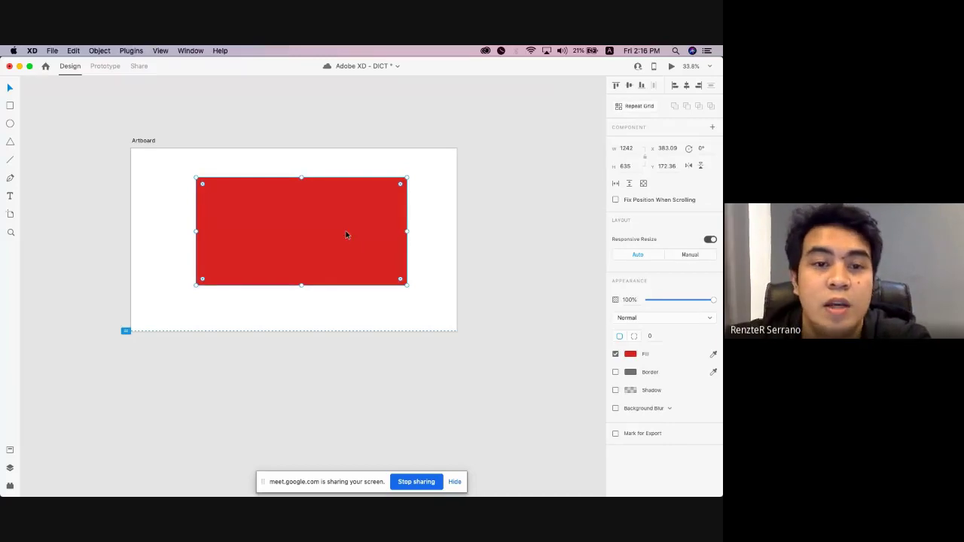
# Delete the red rectangle from the artboard, activate the Rectangle tool and save the document.
pyautogui.press('Delete')
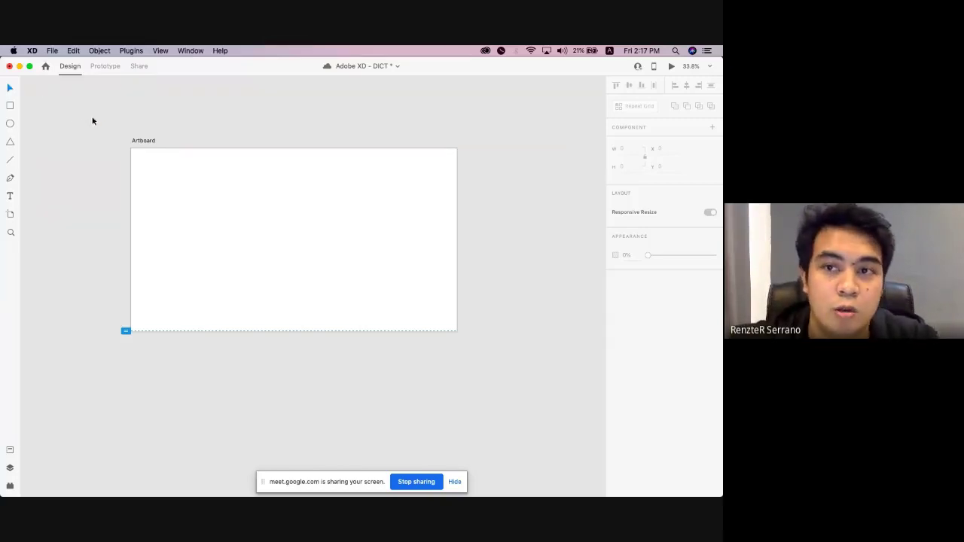
pyautogui.click(11, 107)
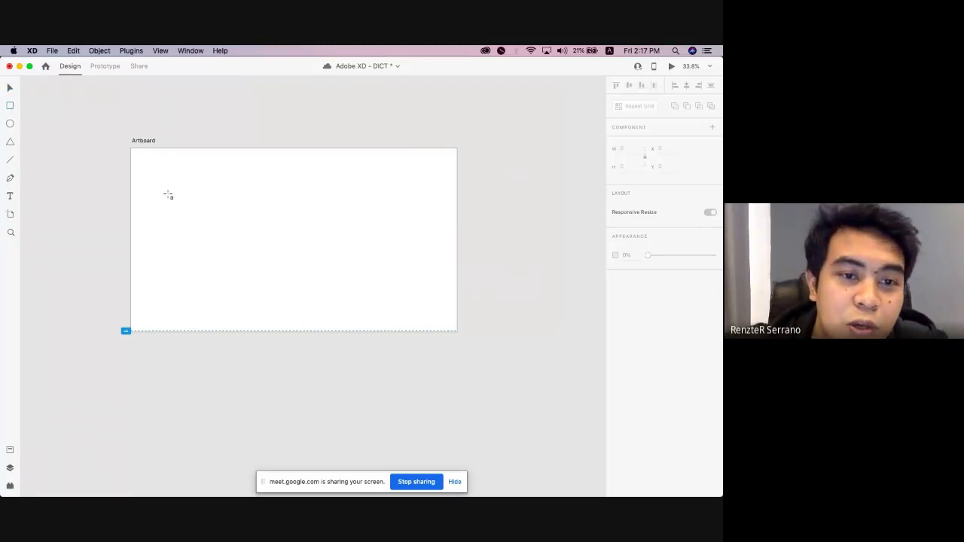
pyautogui.press('super+s')
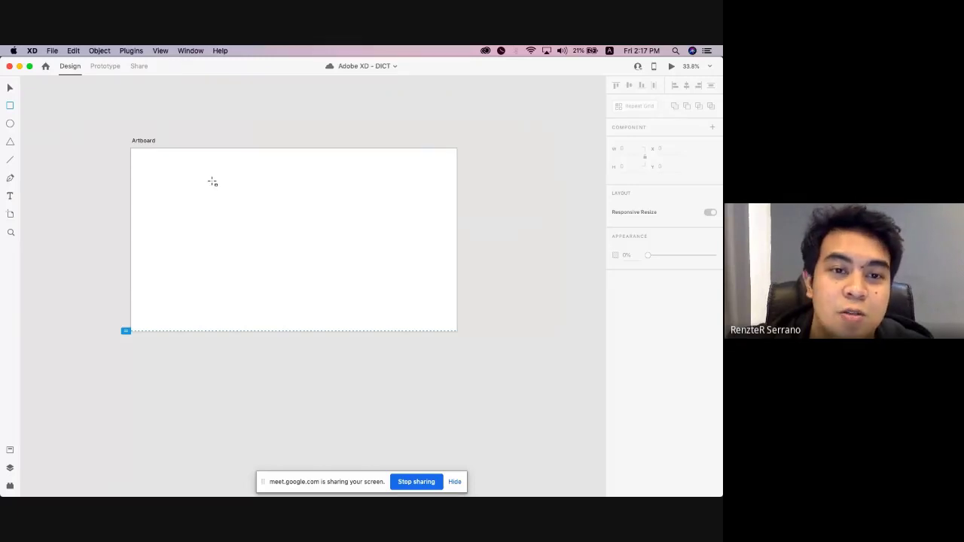
pyautogui.moveTo(212, 182); pyautogui.dragTo(252, 222)
pyautogui.press('super+z')
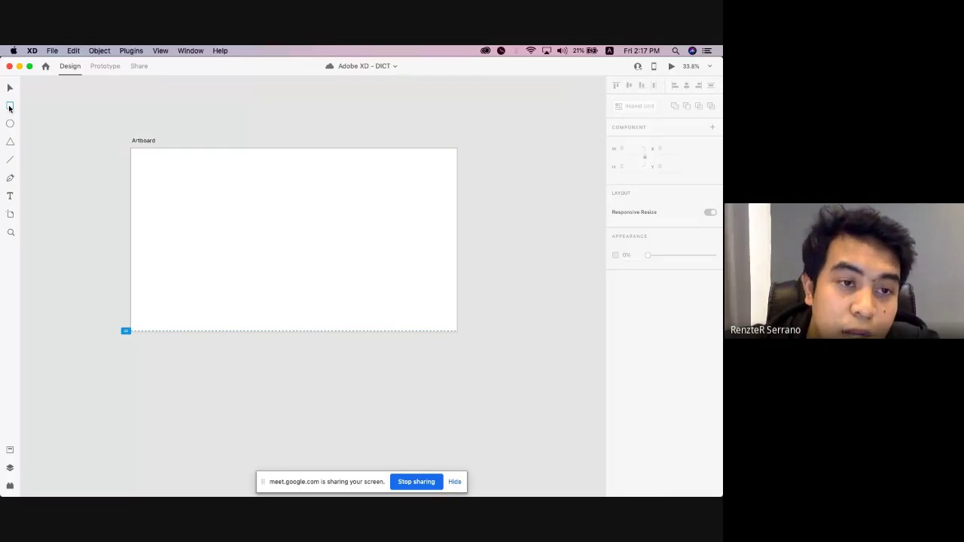
pyautogui.moveTo(211, 195); pyautogui.dragTo(322, 273)
pyautogui.press('super+z')
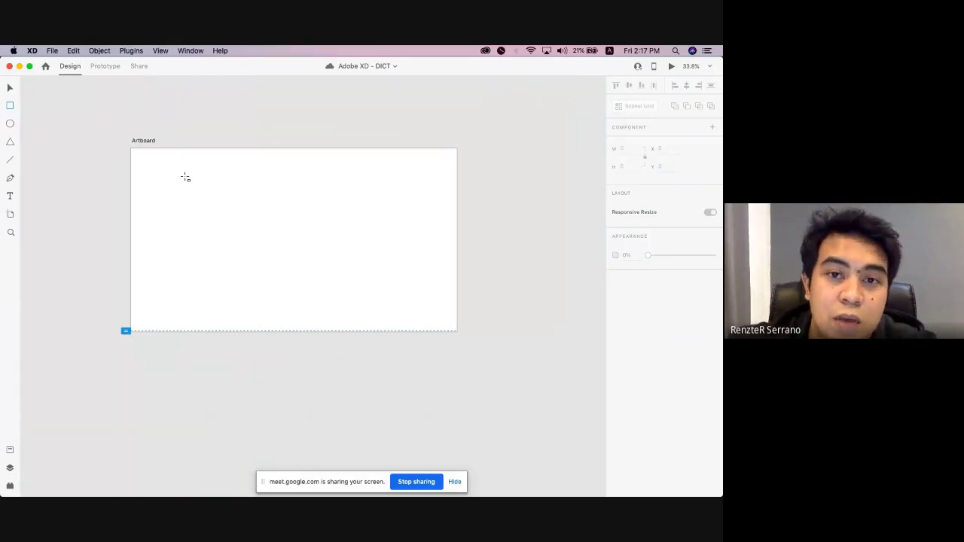
# Draw a square of about 712 × 712 on the artboard and move it to about X 656, Y 163.
pyautogui.moveTo(186, 177); pyautogui.dragTo(355, 297)
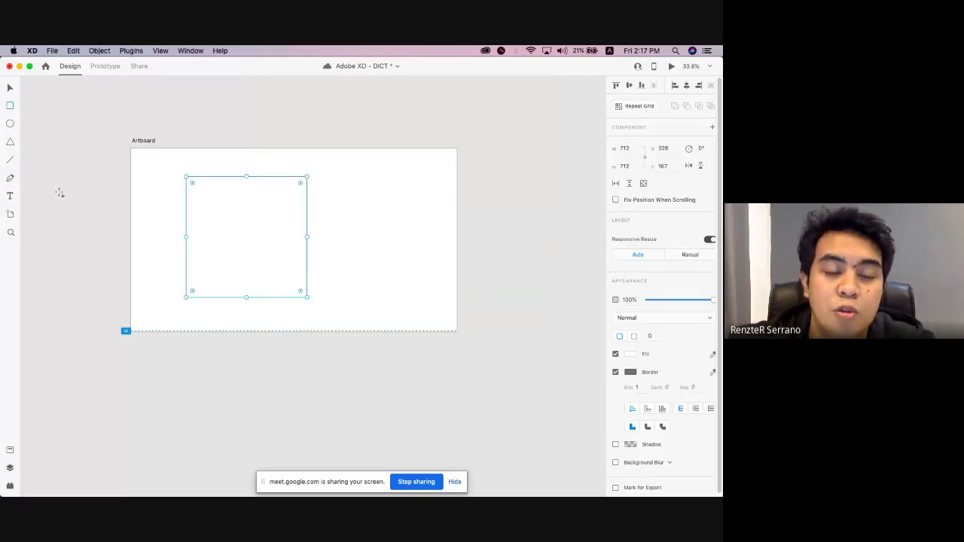
pyautogui.press('v')
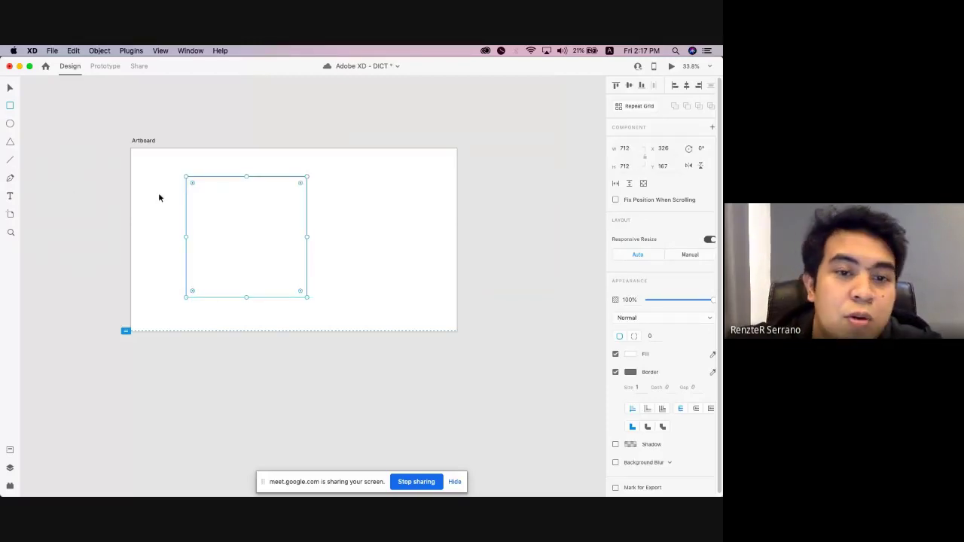
pyautogui.moveTo(278, 232); pyautogui.dragTo(309, 213)
pyautogui.moveTo(363, 167); pyautogui.dragTo(366, 186)
pyautogui.press('super+z')
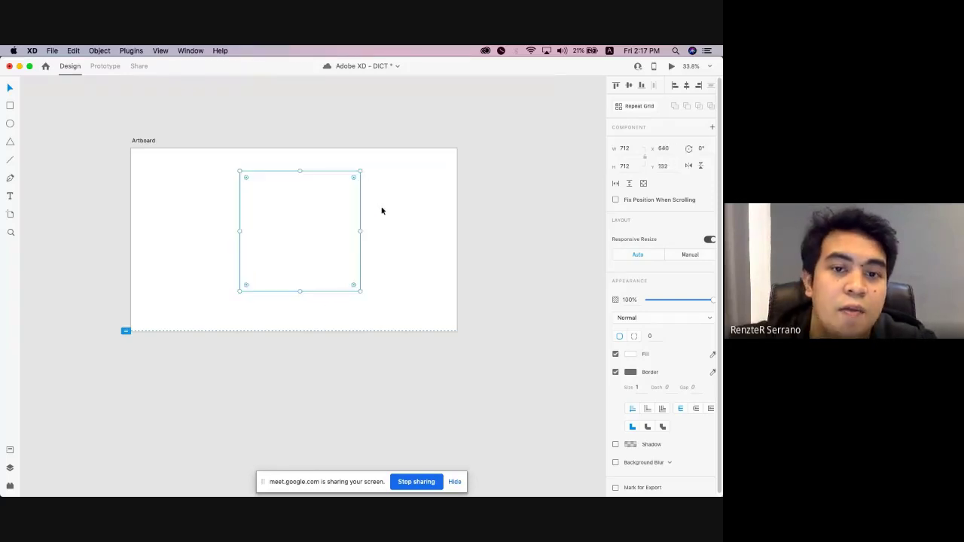
pyautogui.moveTo(322, 219); pyautogui.dragTo(320, 219)
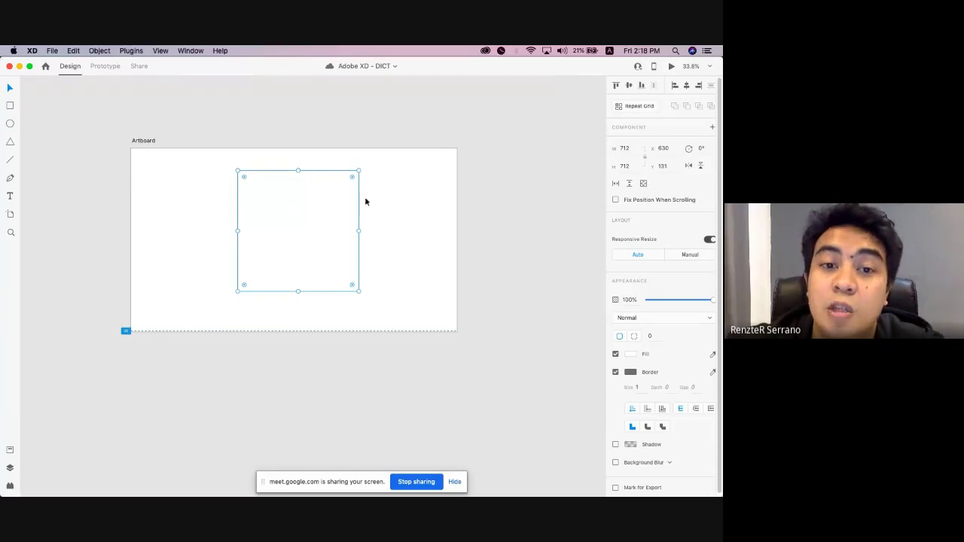
pyautogui.moveTo(311, 205); pyautogui.dragTo(317, 215)
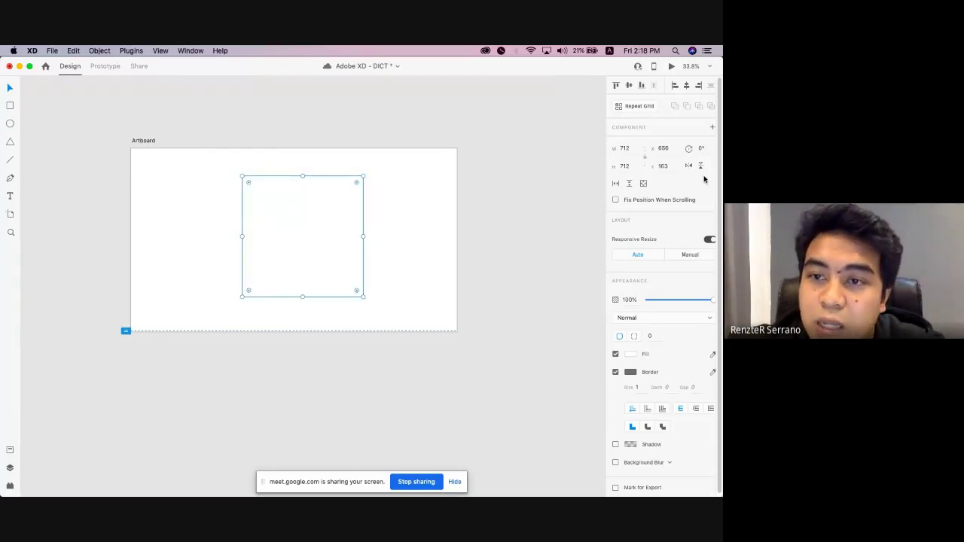
# Set the square's width to 300 and its height to 250.
pyautogui.click(624, 150)
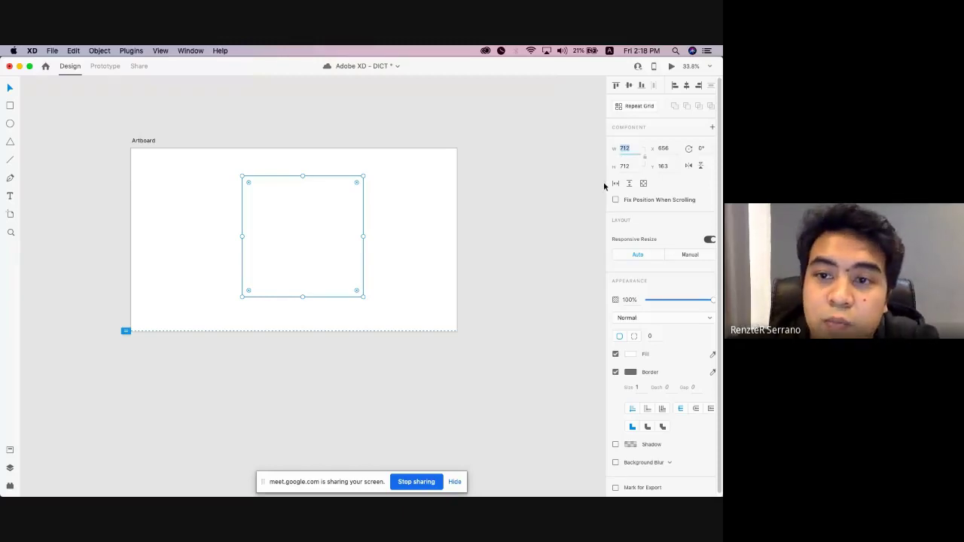
pyautogui.click(629, 150)
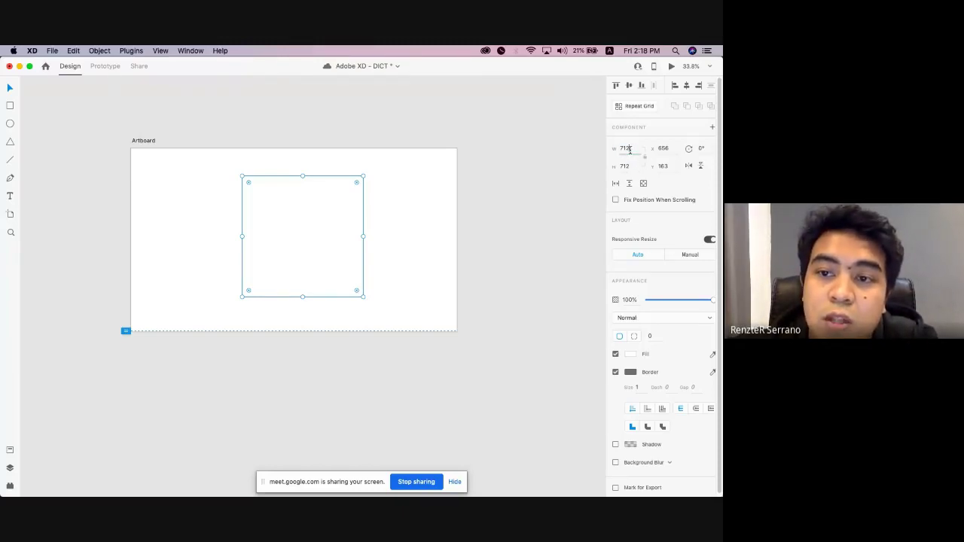
pyautogui.click(633, 167)
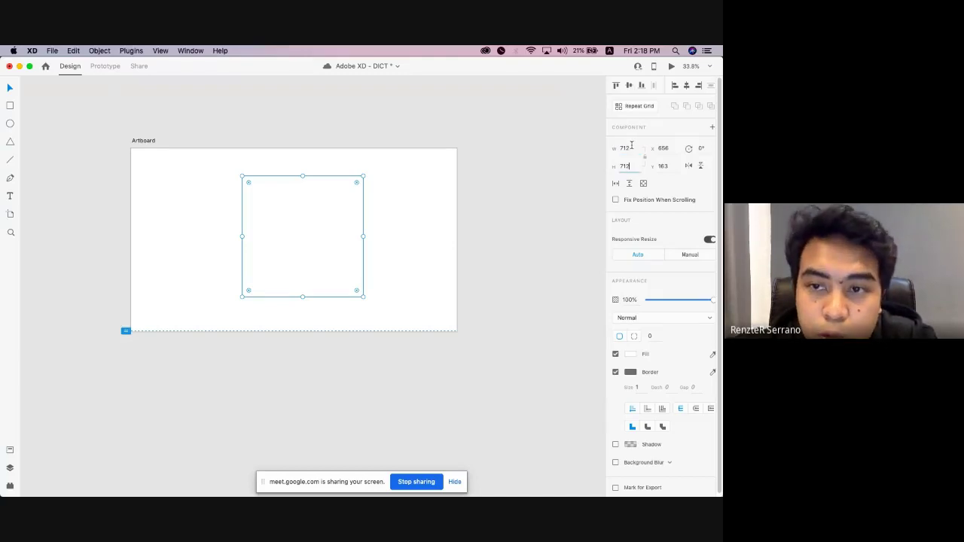
pyautogui.moveTo(631, 148); pyautogui.dragTo(600, 146)
pyautogui.write('300')
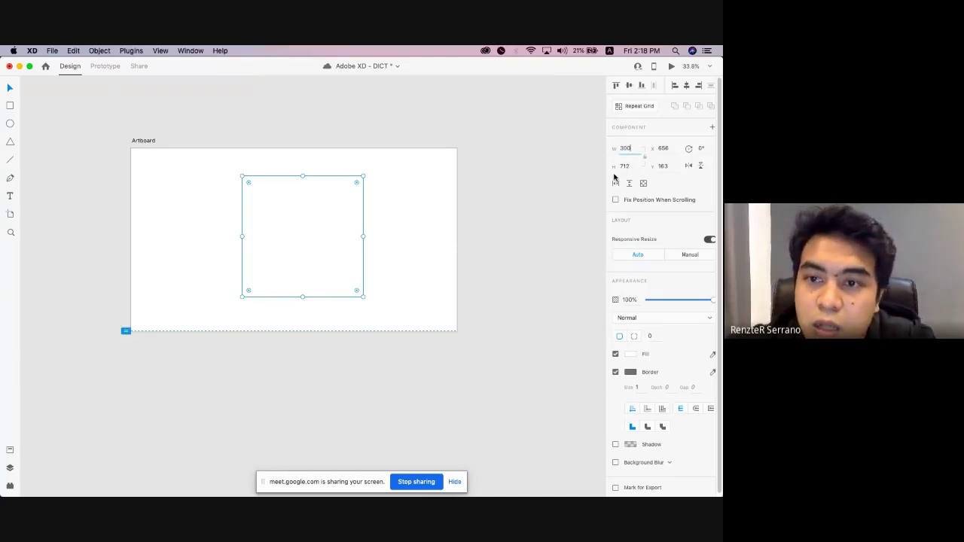
pyautogui.press('Tab')
pyautogui.write('250')
pyautogui.press('Return')
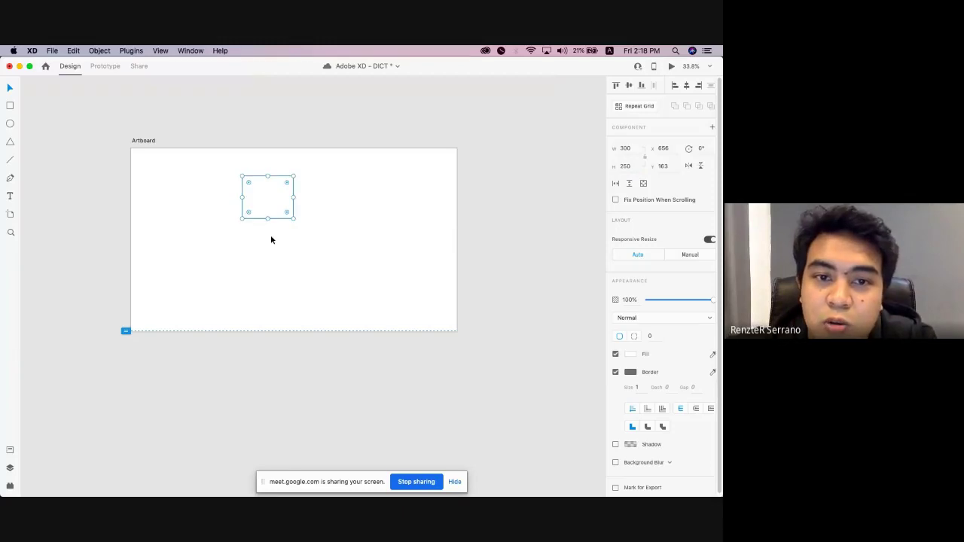
# Move the small rectangle down and right to about X 754, Y 415.
pyautogui.moveTo(270, 205); pyautogui.dragTo(270, 226)
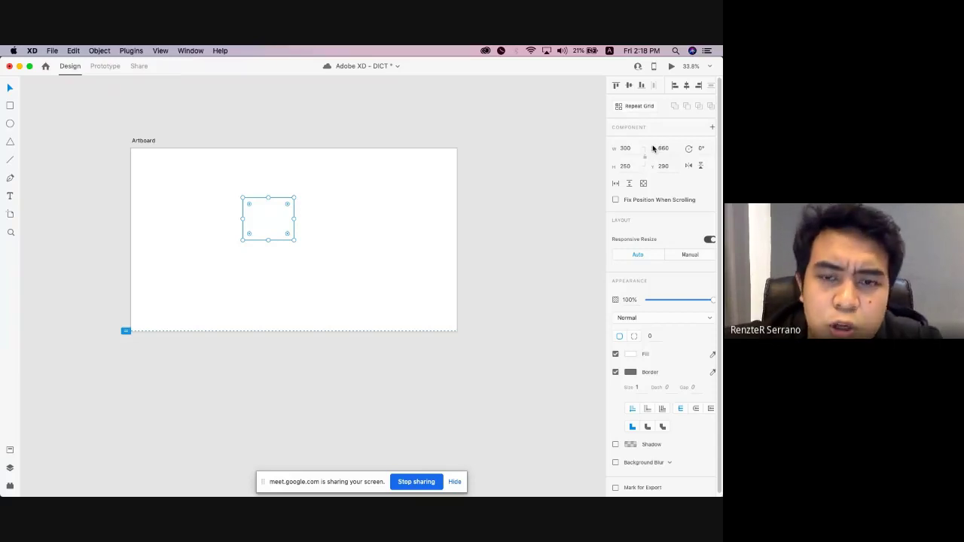
pyautogui.moveTo(269, 217); pyautogui.dragTo(273, 224)
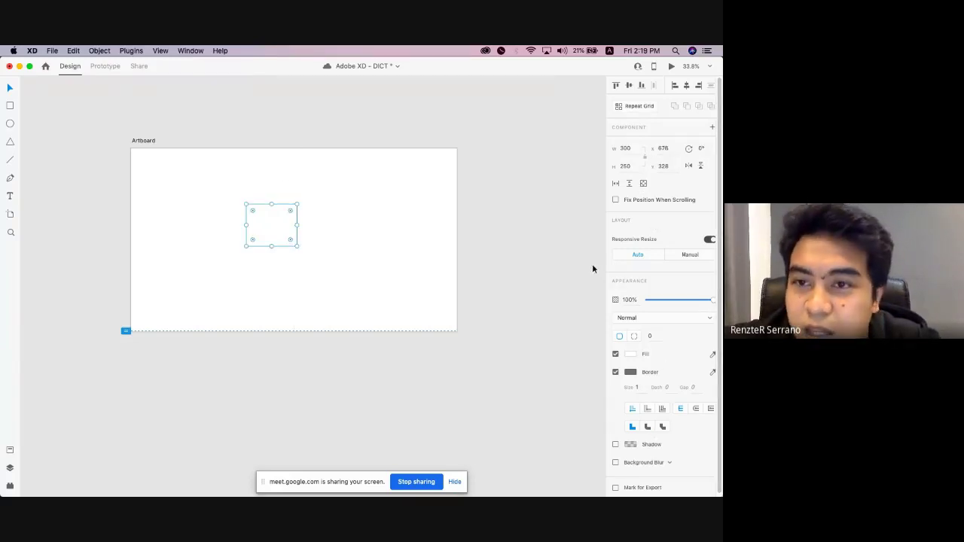
pyautogui.click(664, 148)
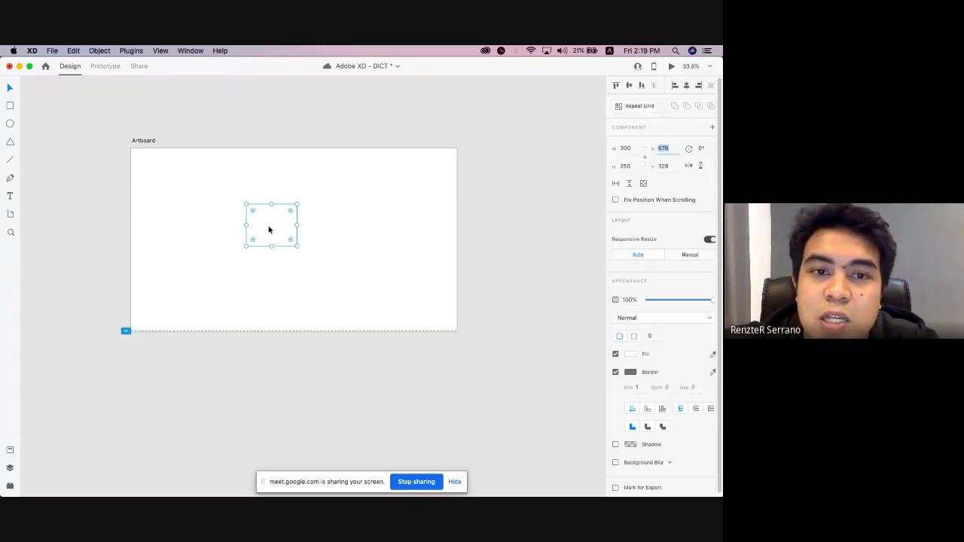
pyautogui.moveTo(269, 230)
pyautogui.mouseDown()
pyautogui.moveTo(287, 239)
pyautogui.moveTo(476, 233)
pyautogui.moveTo(508, 181)
pyautogui.moveTo(252, 183)
pyautogui.moveTo(140, 239)
pyautogui.moveTo(243, 137)
pyautogui.moveTo(276, 233)
pyautogui.moveTo(278, 219)
pyautogui.moveTo(293, 220)
pyautogui.moveTo(277, 244)
pyautogui.mouseUp()
pyautogui.click(652, 152)
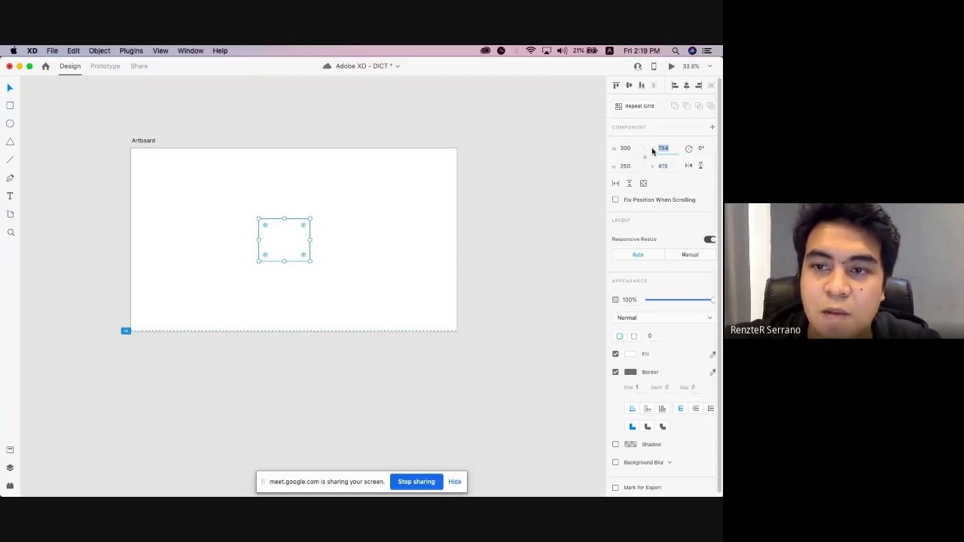
# Enlarge the rectangle to about 486 × 406, positioned at about X 673, Y 337.
pyautogui.click(689, 150)
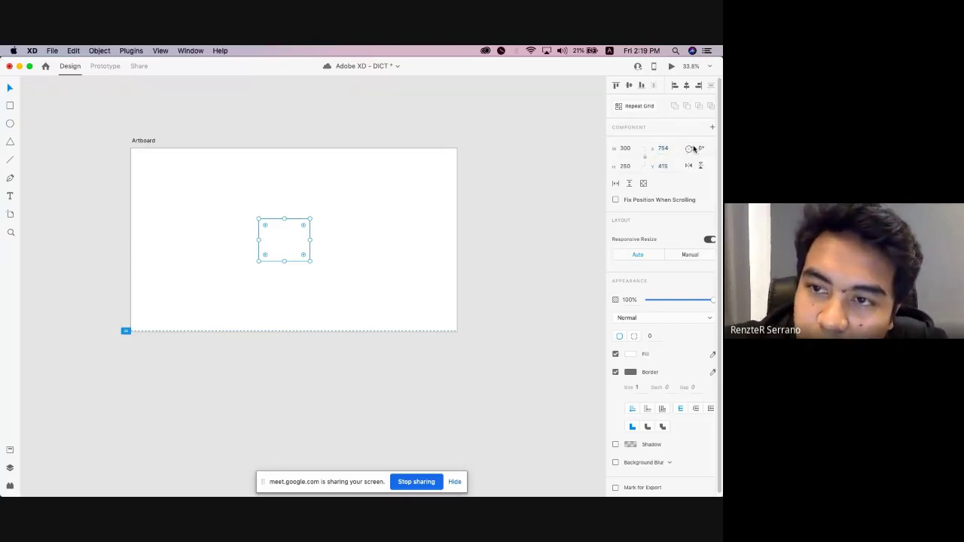
pyautogui.click(697, 149)
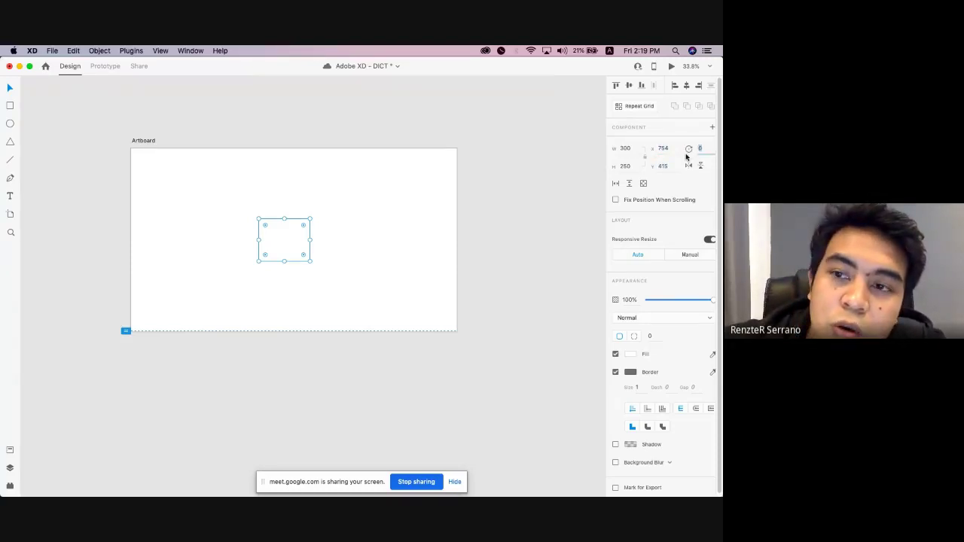
pyautogui.moveTo(299, 234); pyautogui.dragTo(355, 200)
pyautogui.scroll(3, 315, 218)
pyautogui.scroll(2, 313, 221)
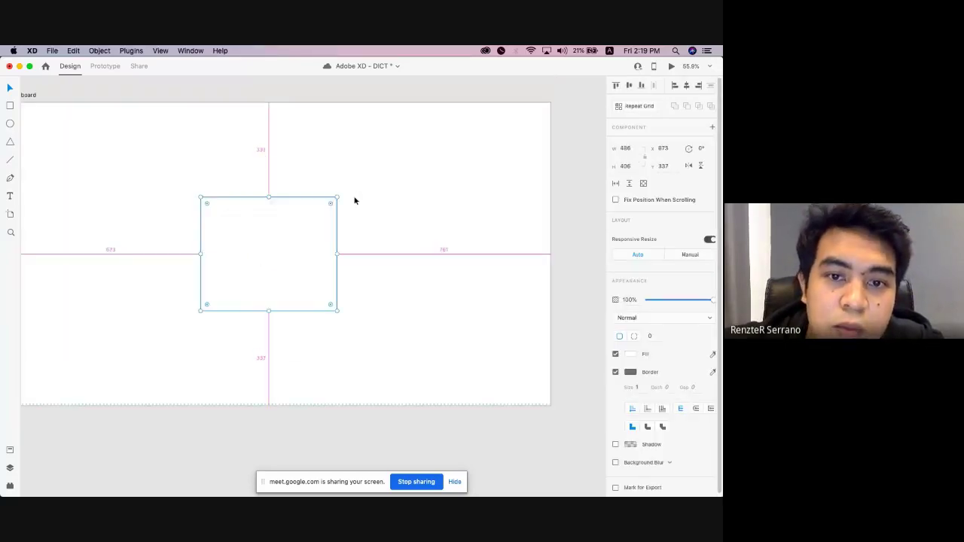
pyautogui.scroll(-2, 360, 193)
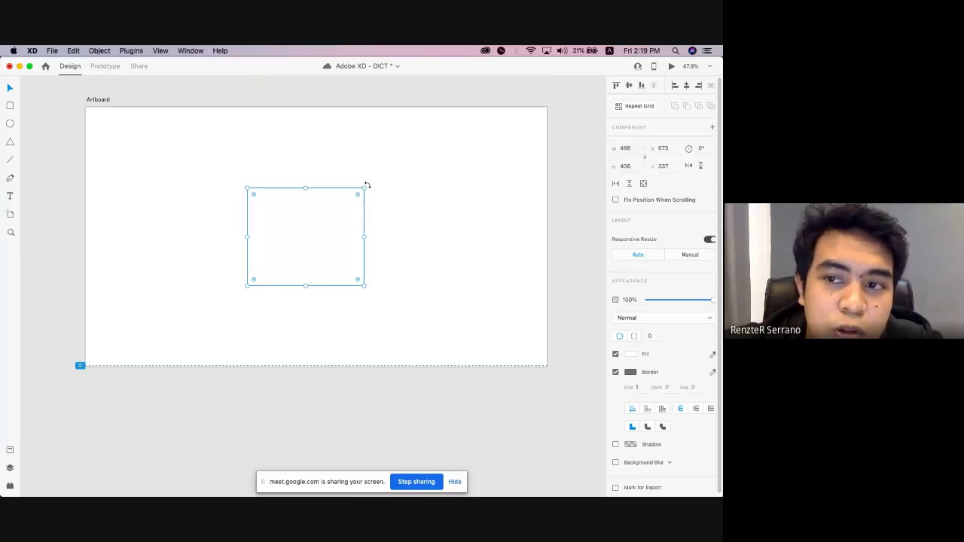
# Rotate the rectangle to exactly 35° and undo the rotation.
pyautogui.click(407, 222)
pyautogui.click(300, 221)
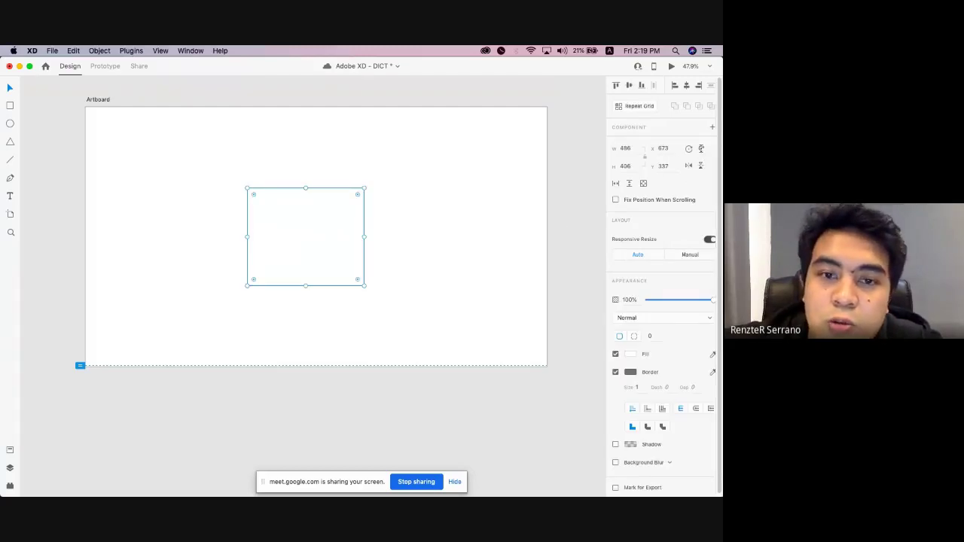
pyautogui.click(701, 149)
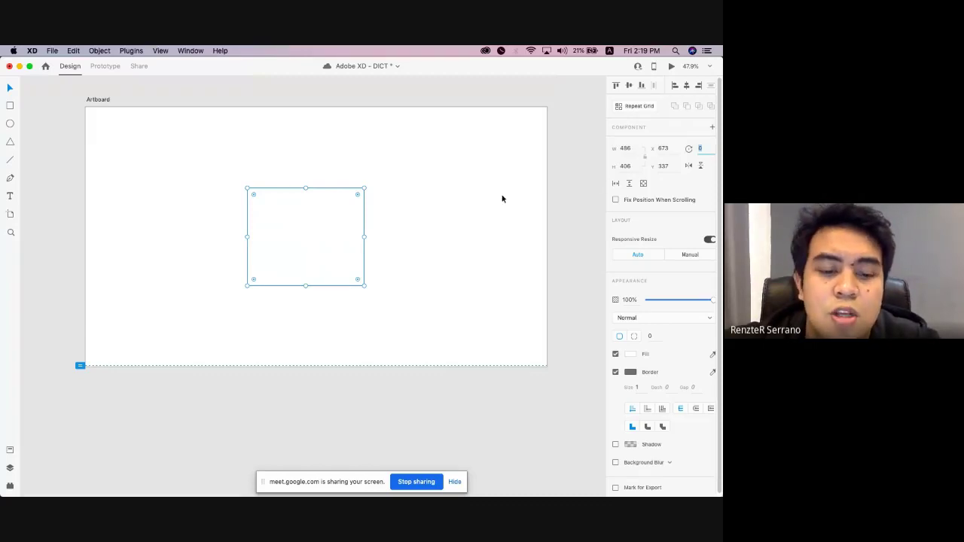
pyautogui.write('35')
pyautogui.press('Return')
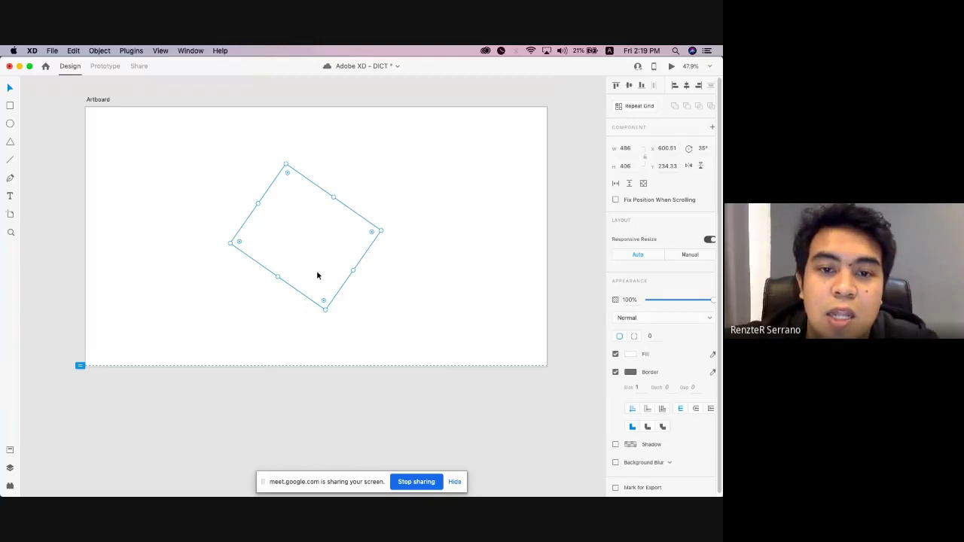
pyautogui.press('super+z')
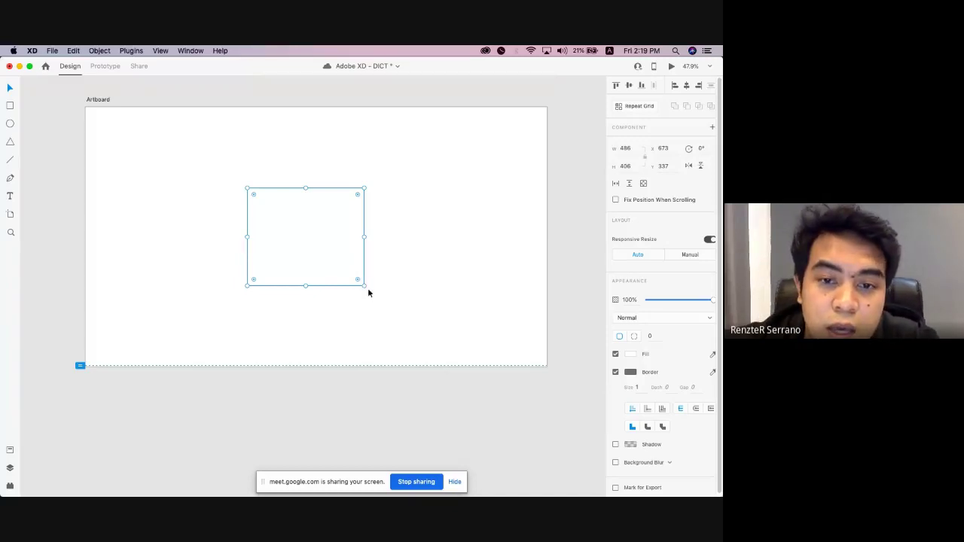
# Rotate the rectangle a full turn to 360°, and clear a trial entry from its rotation value.
pyautogui.moveTo(367, 288); pyautogui.dragTo(347, 278)
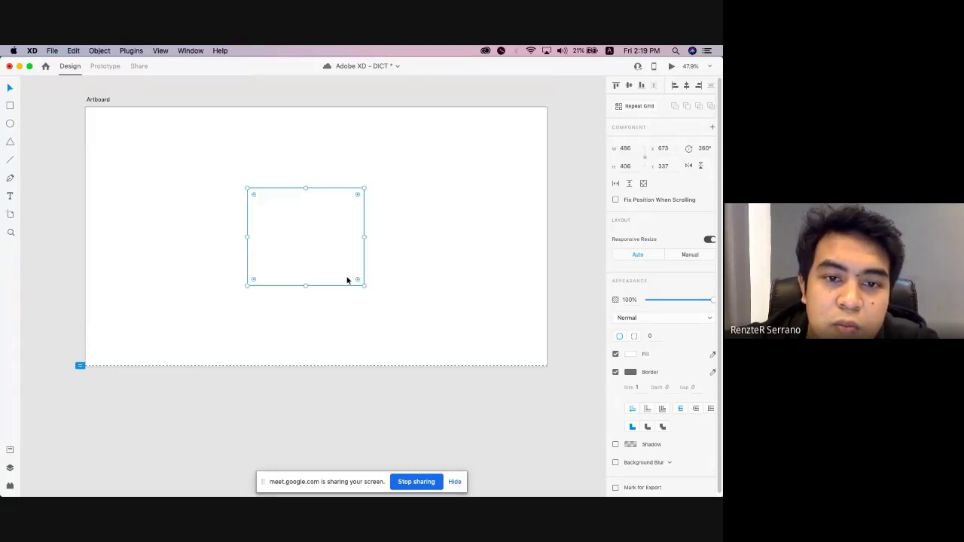
pyautogui.click(706, 148)
pyautogui.write('123123')
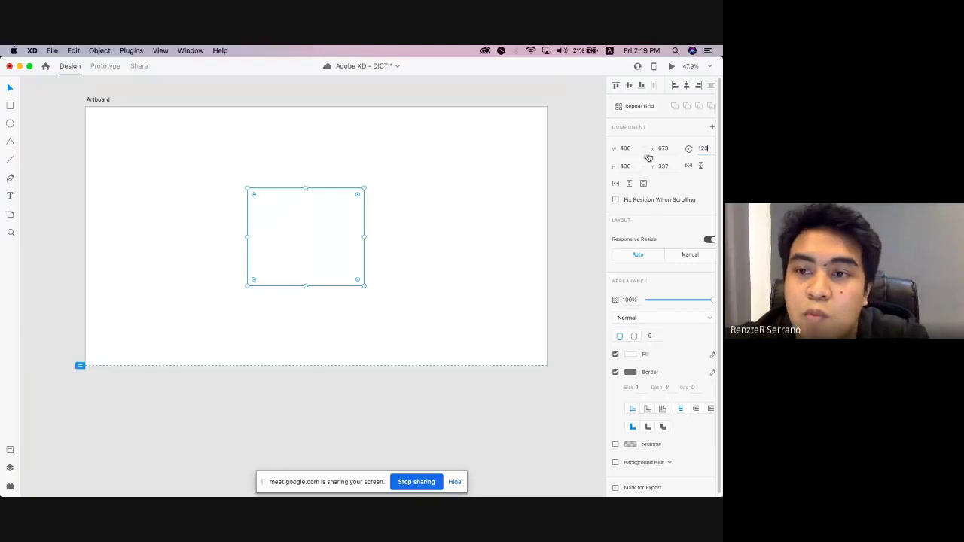
pyautogui.press('BackSpace')
pyautogui.press('BackSpace')
pyautogui.press('BackSpace')
pyautogui.press('BackSpace')
pyautogui.press('BackSpace')
pyautogui.press('BackSpace')
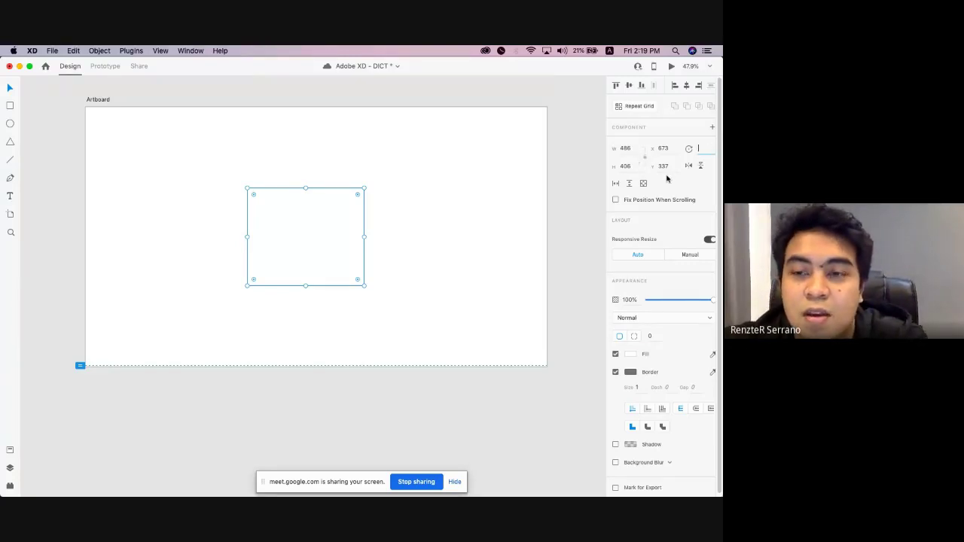
# Reselect the rectangle and set its rotation to 0°.
pyautogui.click(478, 205)
pyautogui.click(323, 231)
pyautogui.moveTo(707, 149); pyautogui.dragTo(642, 145)
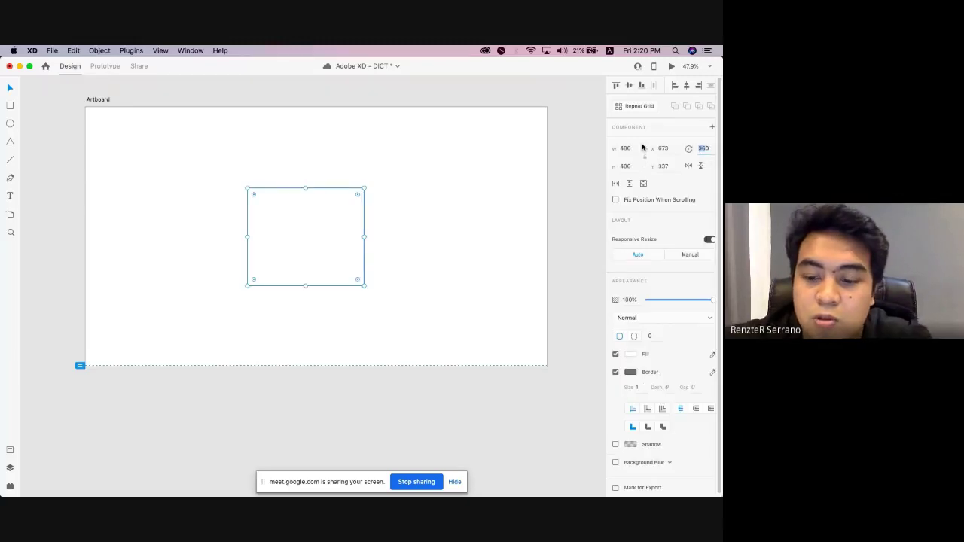
pyautogui.write('0')
pyautogui.click(279, 240)
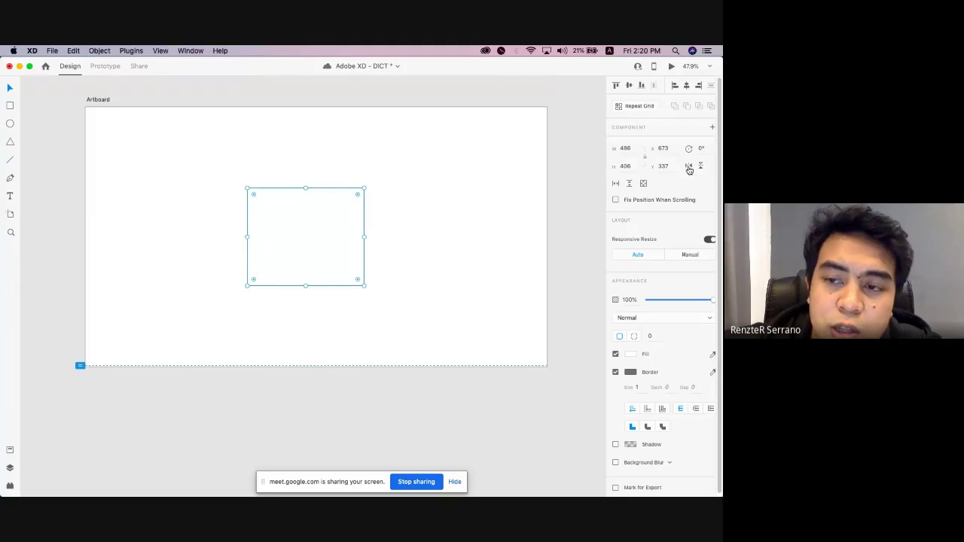
# Draw a circle of about 44 × 44 near the rectangle's upper edge at about X 916, Y 371, and fill it with dark reddish brown #673232.
pyautogui.click(10, 124)
pyautogui.moveTo(306, 197); pyautogui.dragTo(316, 207)
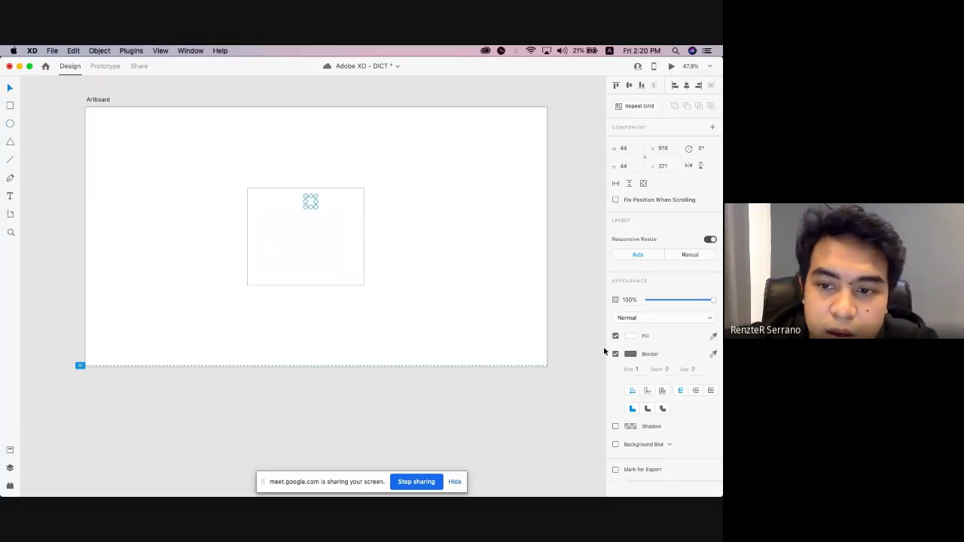
pyautogui.click(630, 336)
pyautogui.click(551, 332)
# Select the small circle near the rectangle's upper edge and change its fill to a bright red.
pyautogui.click(344, 237)
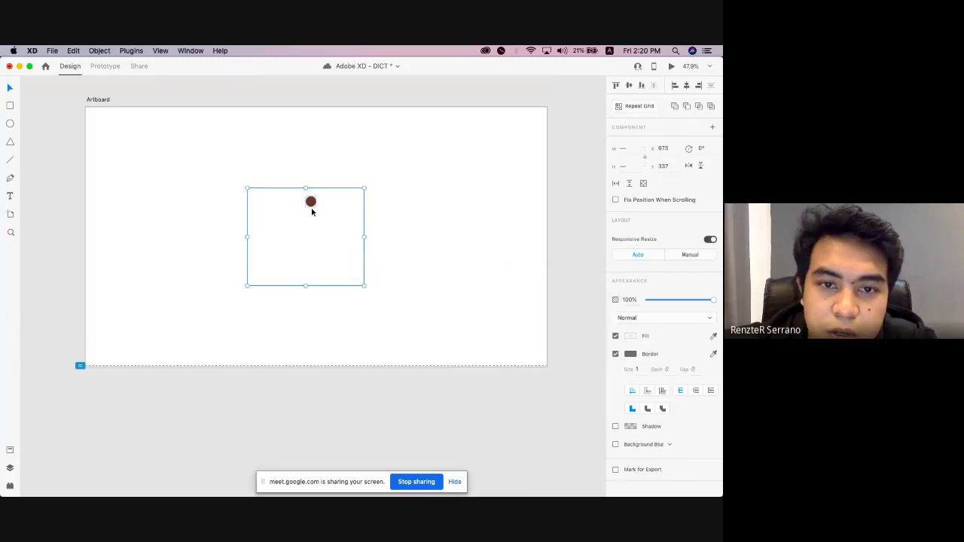
pyautogui.doubleClick(317, 202)
pyautogui.click(311, 201)
pyautogui.click(631, 336)
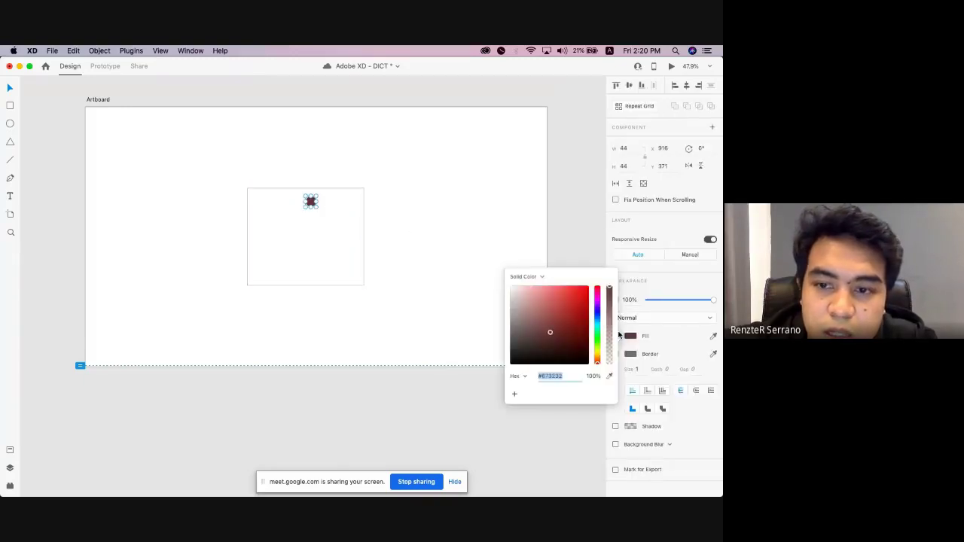
pyautogui.click(585, 286)
# Group the red circle with the rectangle and flip the group vertically.
pyautogui.click(495, 237)
pyautogui.keyDown('shift'); pyautogui.click(336, 218); pyautogui.keyUp('shift')
pyautogui.press('super+g')
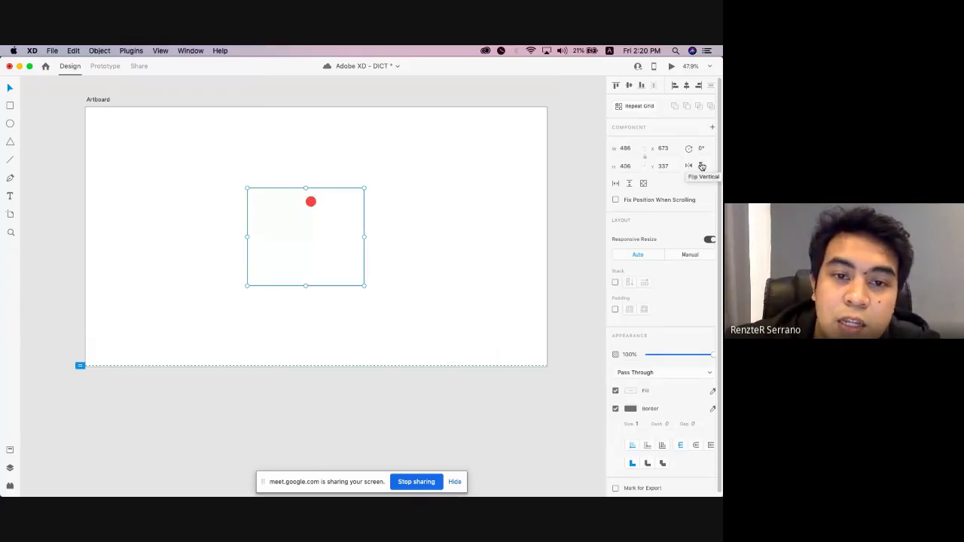
pyautogui.click(702, 166)
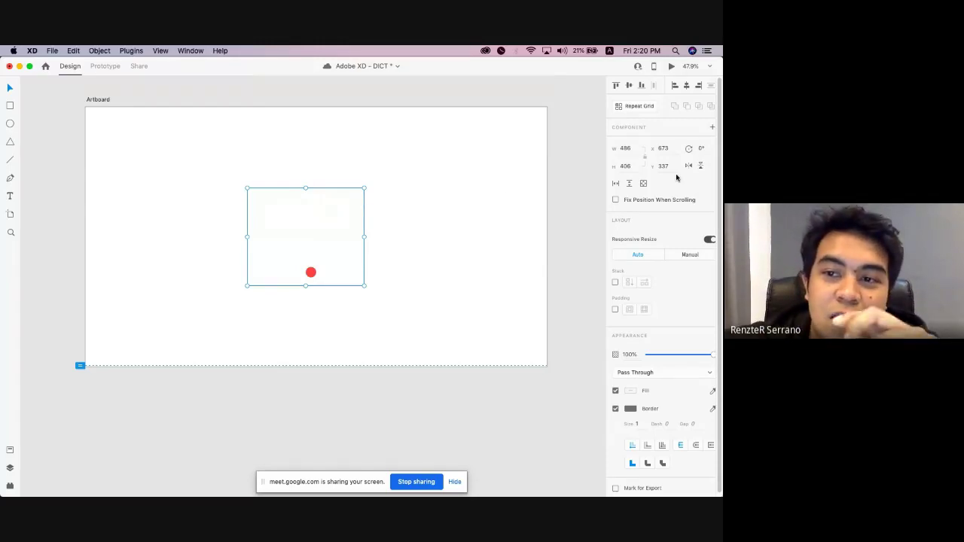
# Move the circle inside the group close to the middle of the rectangle's left edge, and select the whole group.
pyautogui.doubleClick(311, 272)
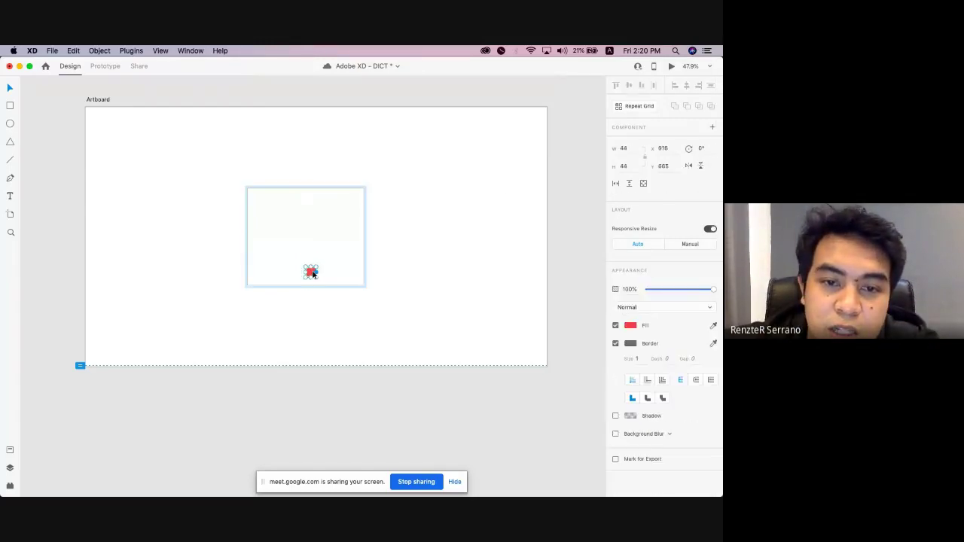
pyautogui.moveTo(311, 272); pyautogui.dragTo(262, 234)
pyautogui.click(369, 255)
pyautogui.click(287, 249)
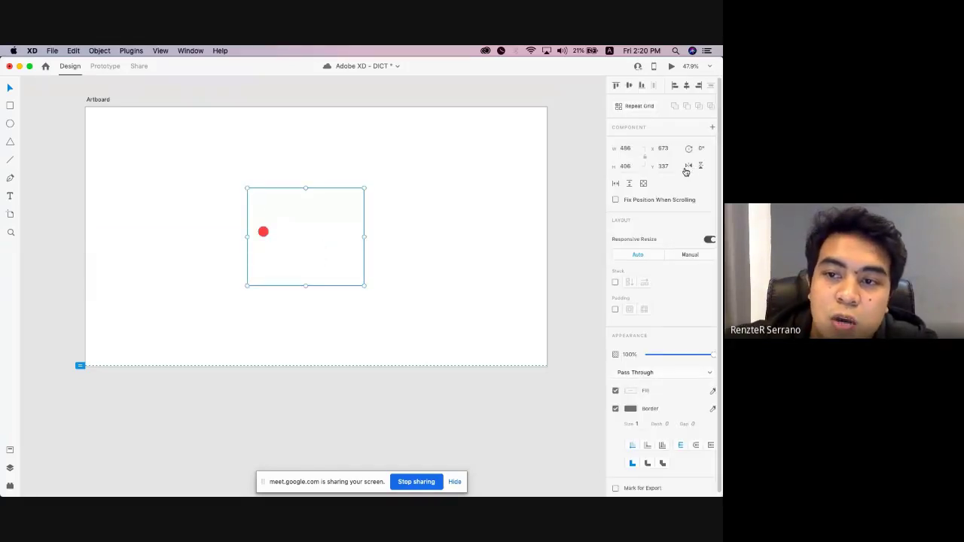
# Flip the group horizontally, flip it back, and deselect it.
pyautogui.click(688, 166)
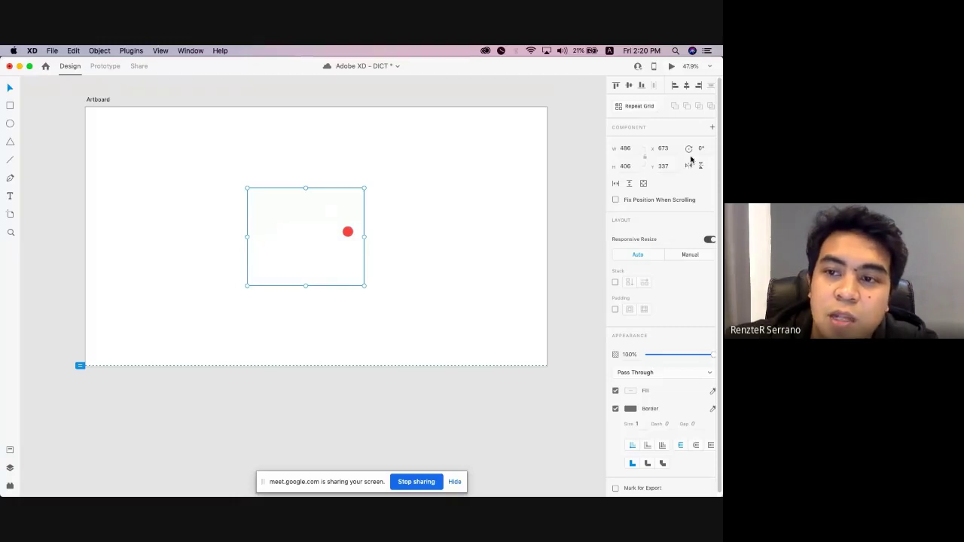
pyautogui.click(688, 166)
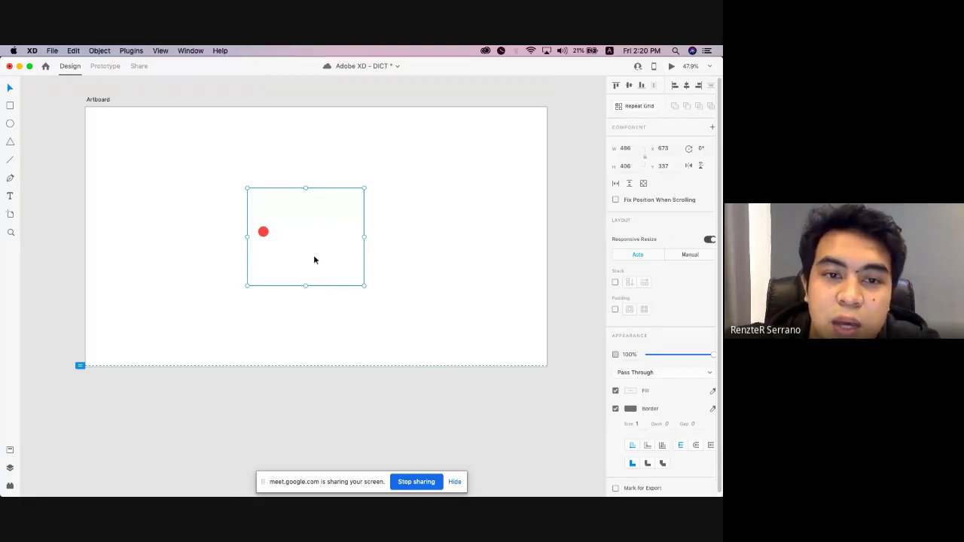
pyautogui.click(386, 204)
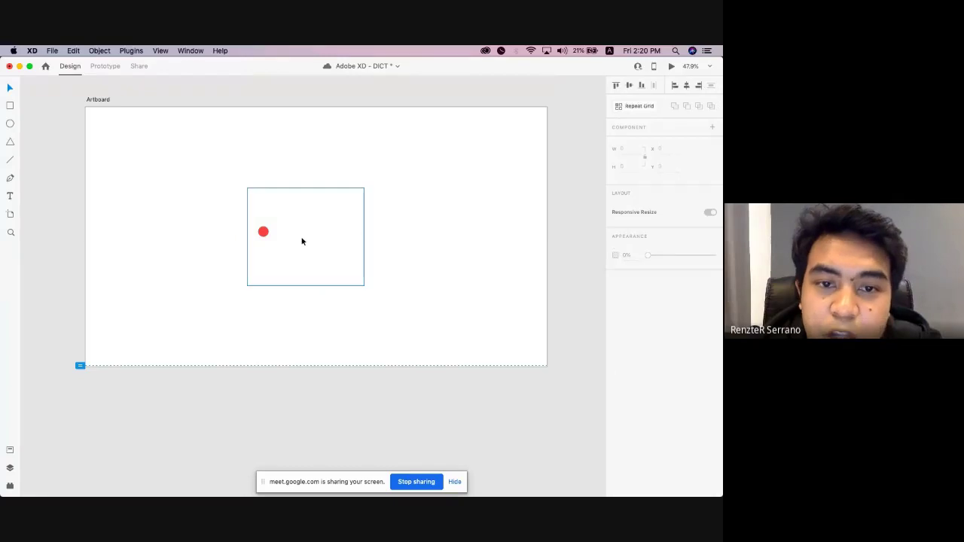
# Try stretching the group past its right edge and moving it to about X 863, Y 214, and undo these changes.
pyautogui.click(308, 236)
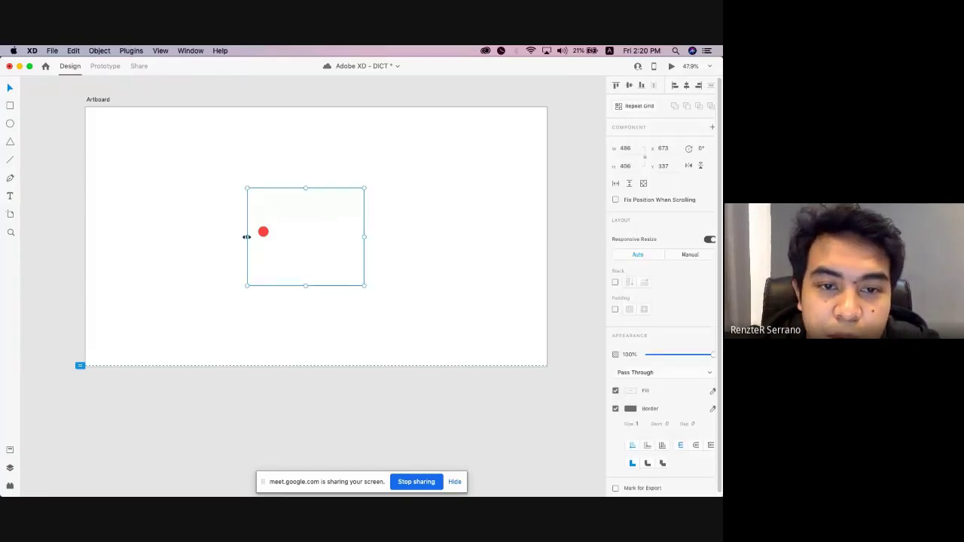
pyautogui.moveTo(243, 236); pyautogui.dragTo(509, 236)
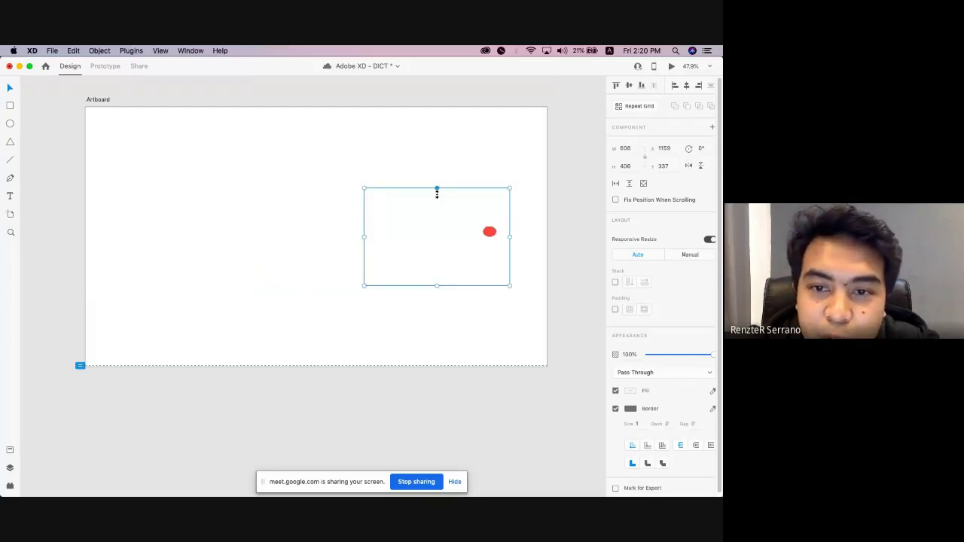
pyautogui.moveTo(437, 191); pyautogui.dragTo(379, 220)
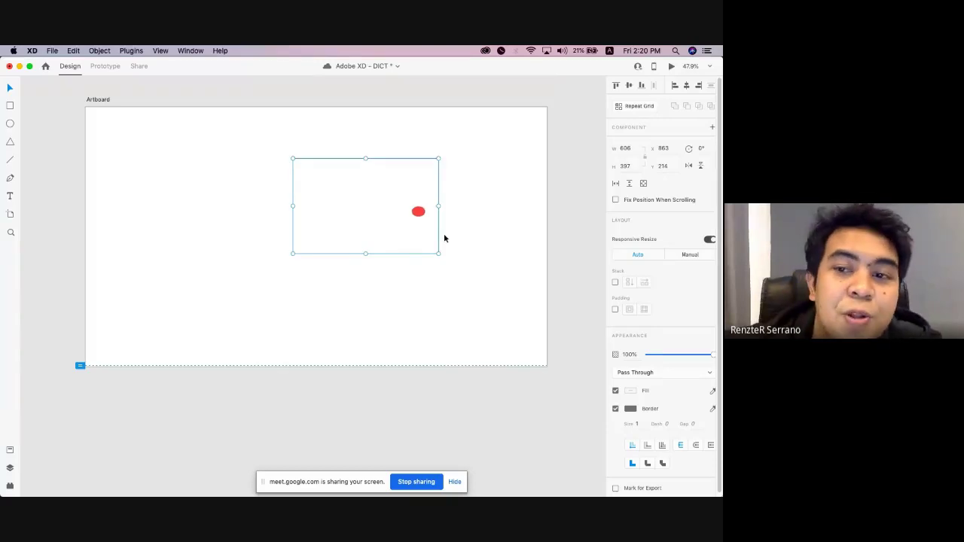
pyautogui.press('super+z')
pyautogui.press('super+z')
pyautogui.press('super+z')
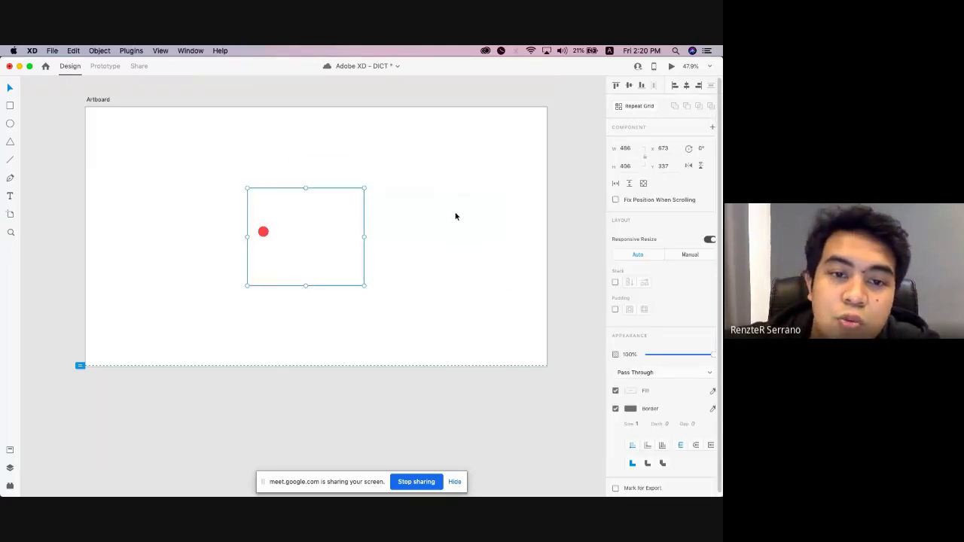
# Shift the group slightly left to about X 663 and deselect it.
pyautogui.click(436, 235)
pyautogui.moveTo(331, 236); pyautogui.dragTo(330, 235)
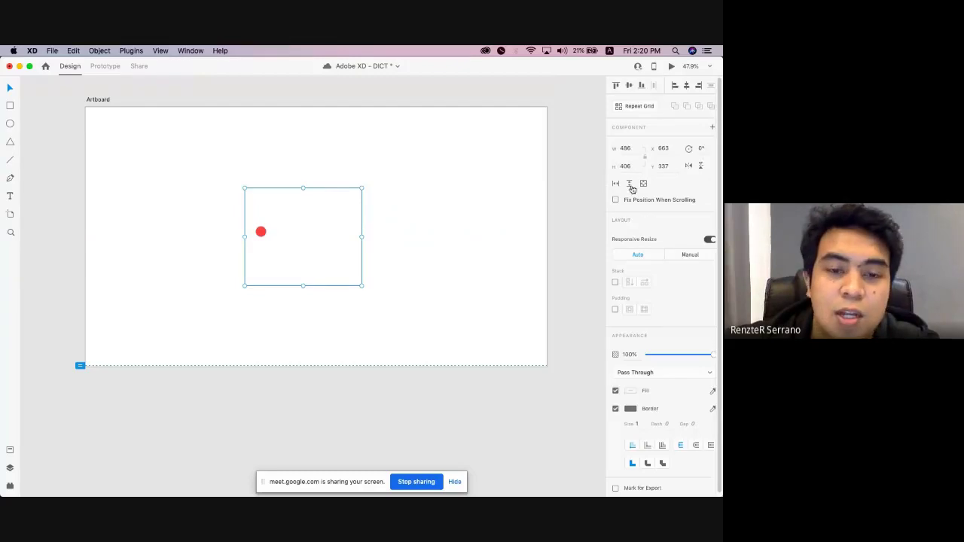
pyautogui.click(380, 197)
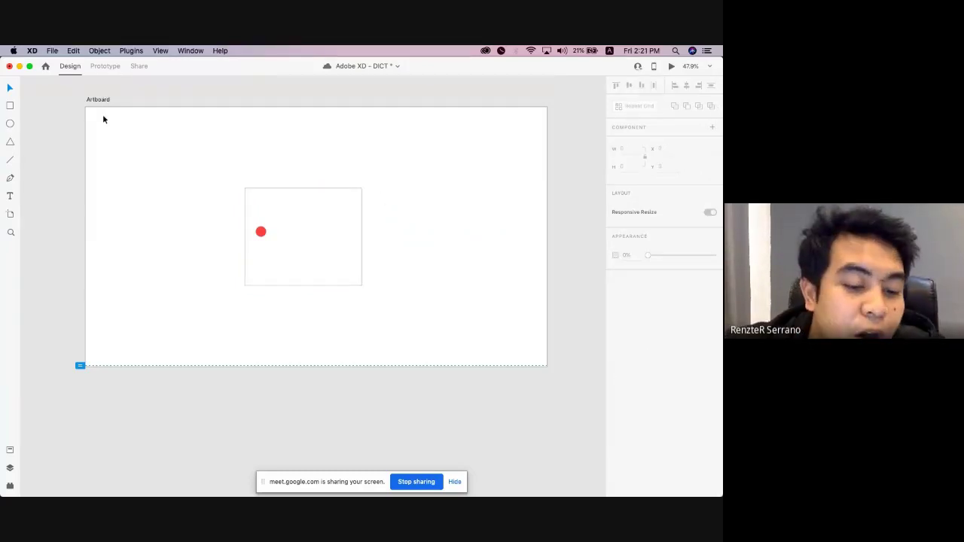
# Enlarge the group from its lower-right corner to about 653 × 545, undo the resize and deselect.
pyautogui.click(291, 210)
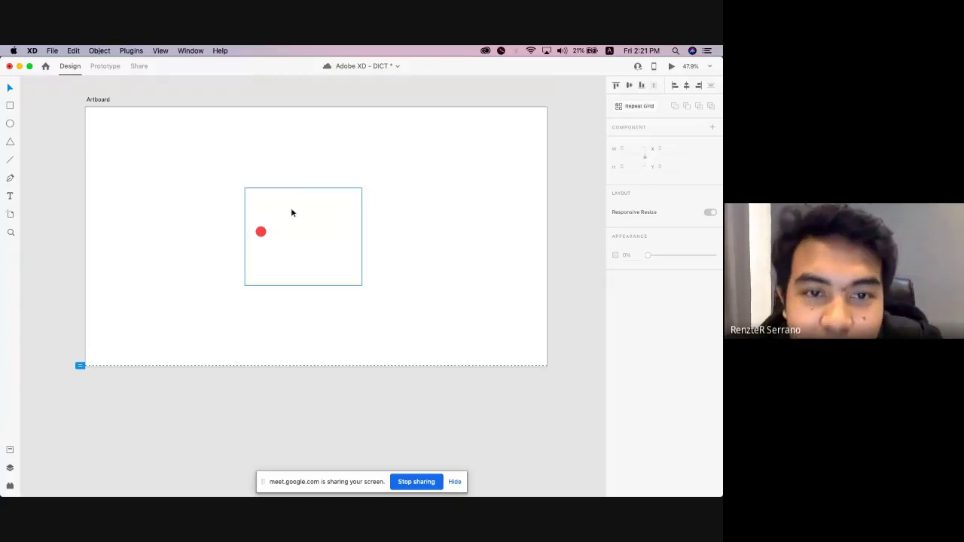
pyautogui.moveTo(361, 286); pyautogui.dragTo(416, 303)
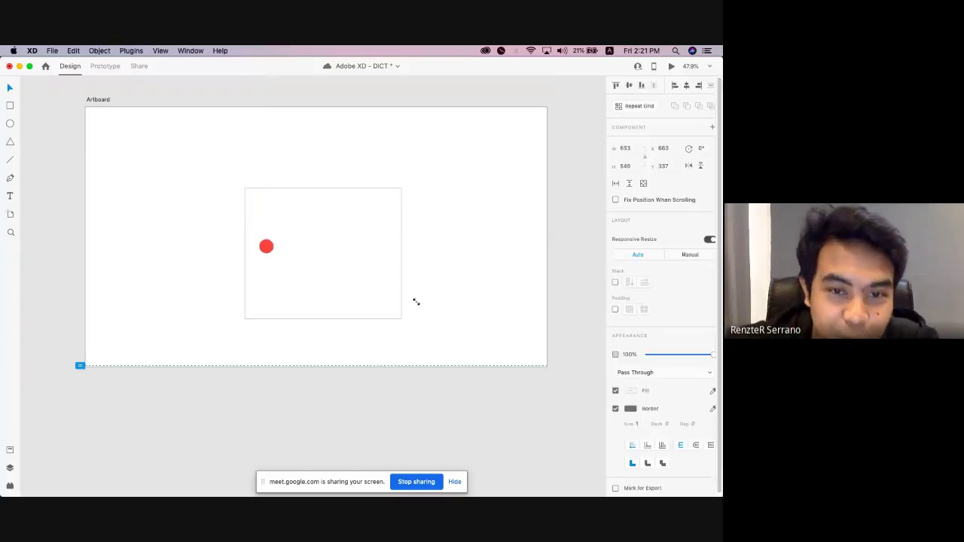
pyautogui.press('super+z')
pyautogui.click(306, 170)
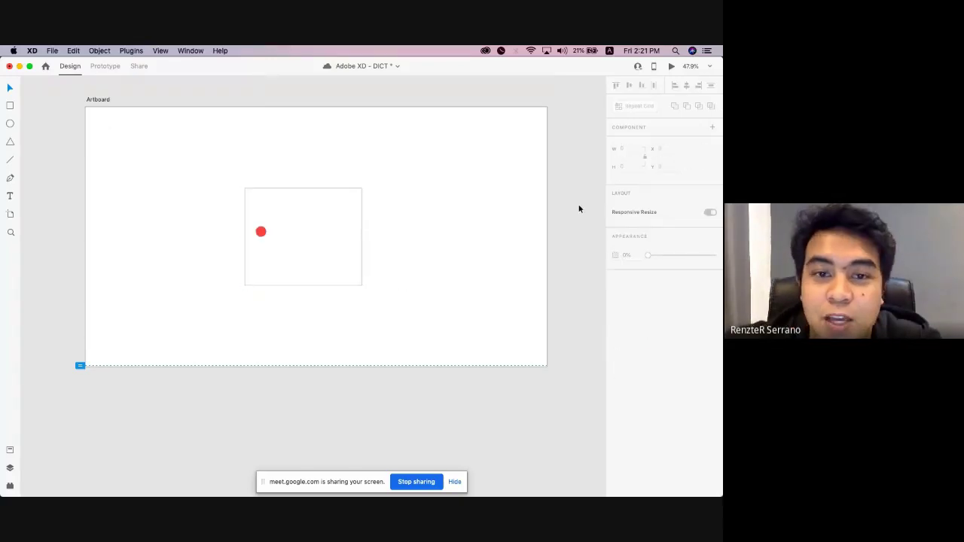
# Shift the group to about X 647 and delete the red circle from it.
pyautogui.moveTo(322, 209); pyautogui.dragTo(319, 209)
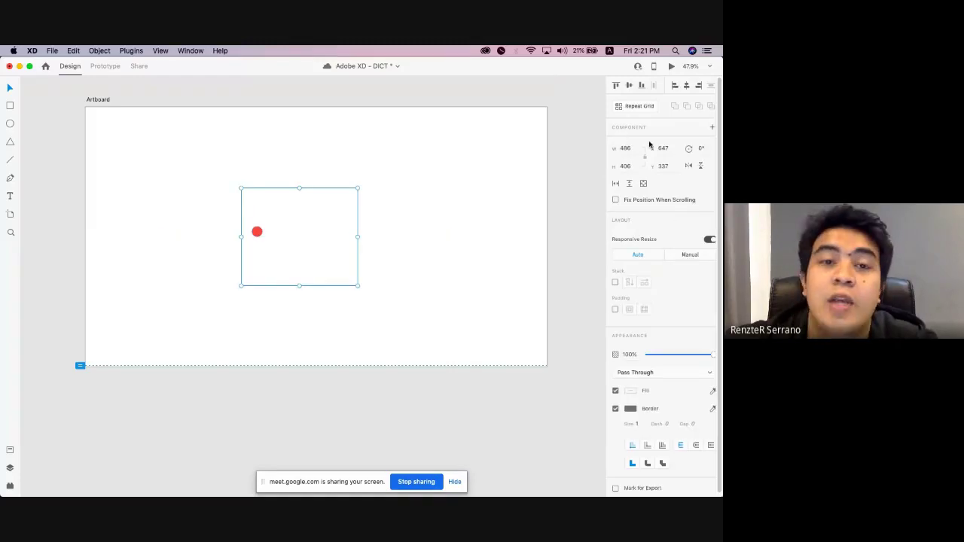
pyautogui.doubleClick(257, 231)
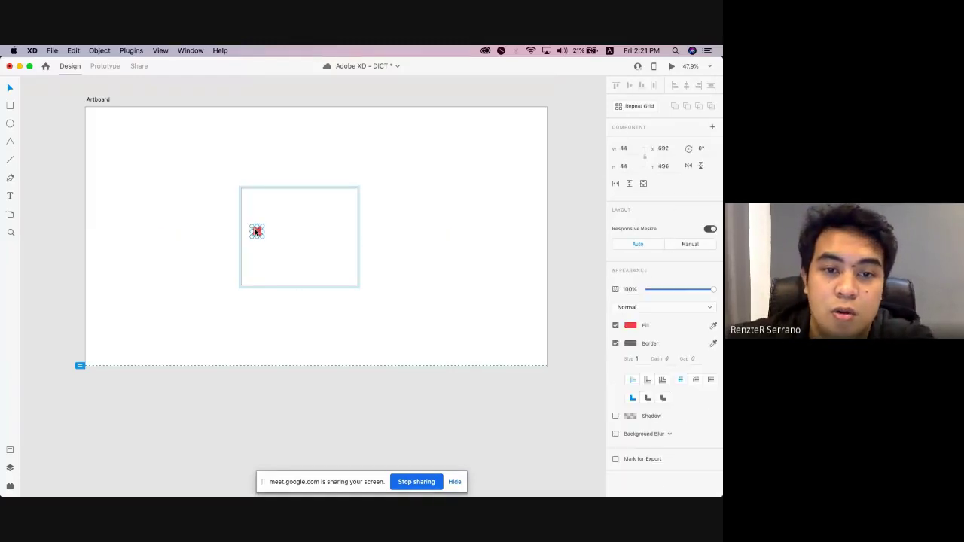
pyautogui.press('Delete')
# Move the rectangle to about X 761, Y 299 and save the document.
pyautogui.moveTo(327, 256); pyautogui.dragTo(322, 255)
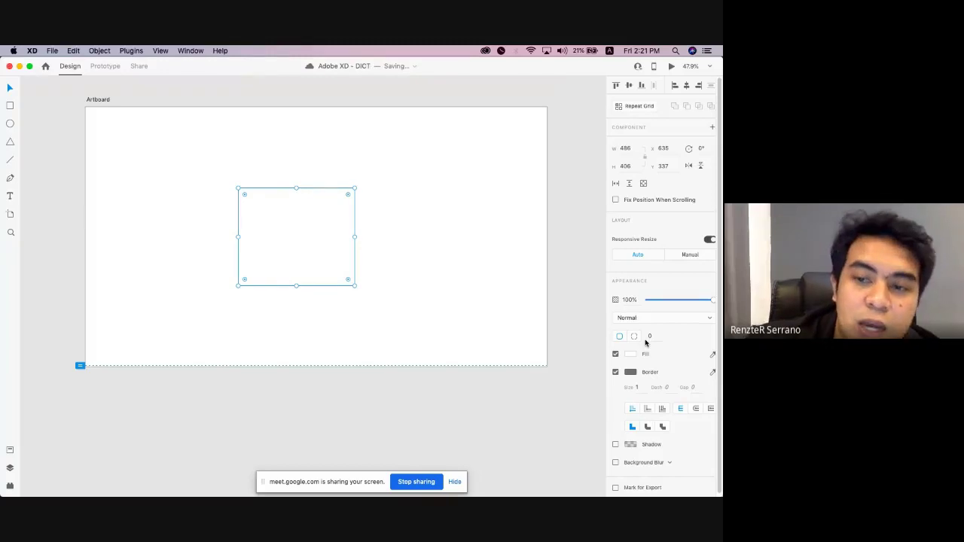
pyautogui.moveTo(311, 253); pyautogui.dragTo(342, 244)
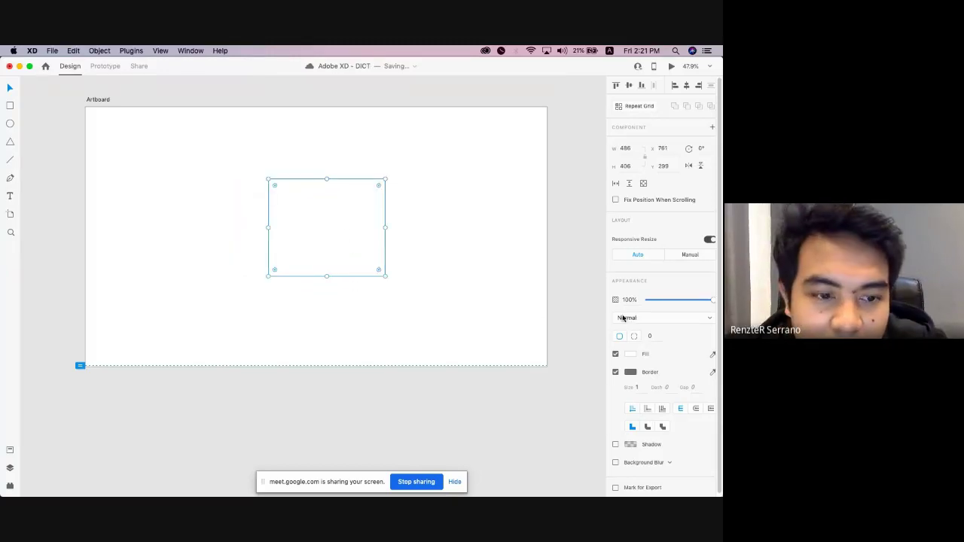
pyautogui.scroll(3, 381, 250)
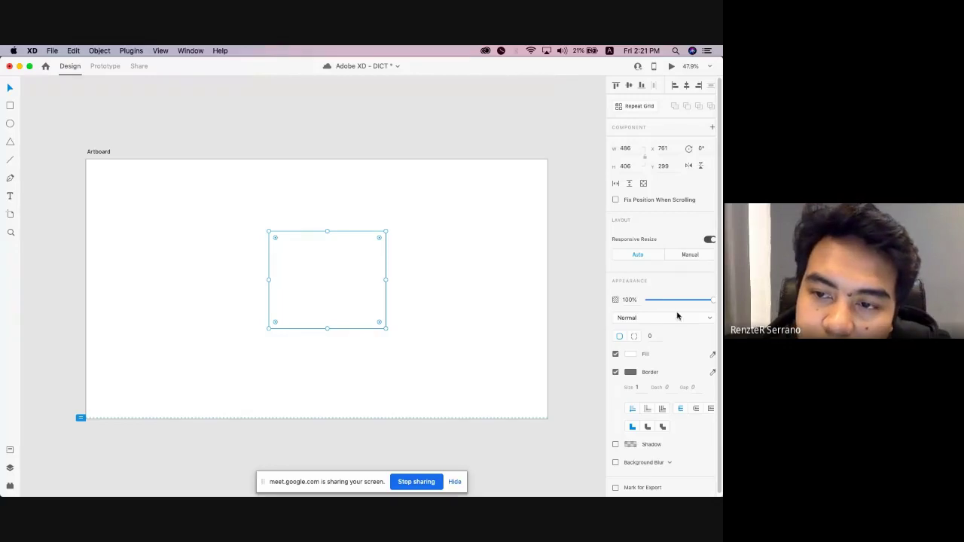
pyautogui.press('super+s')
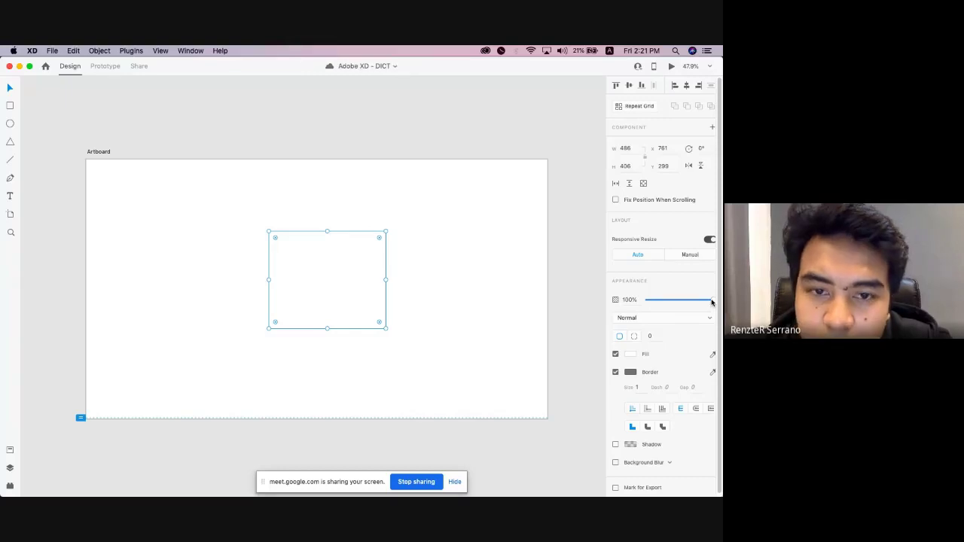
# Fill the rectangle with a soft medium red and reselect it.
pyautogui.click(626, 354)
pyautogui.click(543, 330)
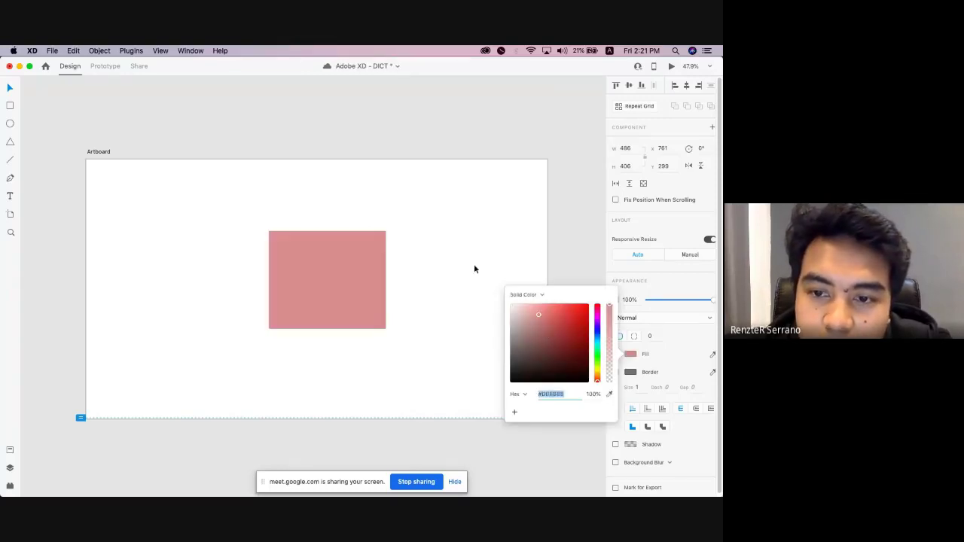
pyautogui.click(553, 312)
pyautogui.click(494, 274)
pyautogui.click(376, 291)
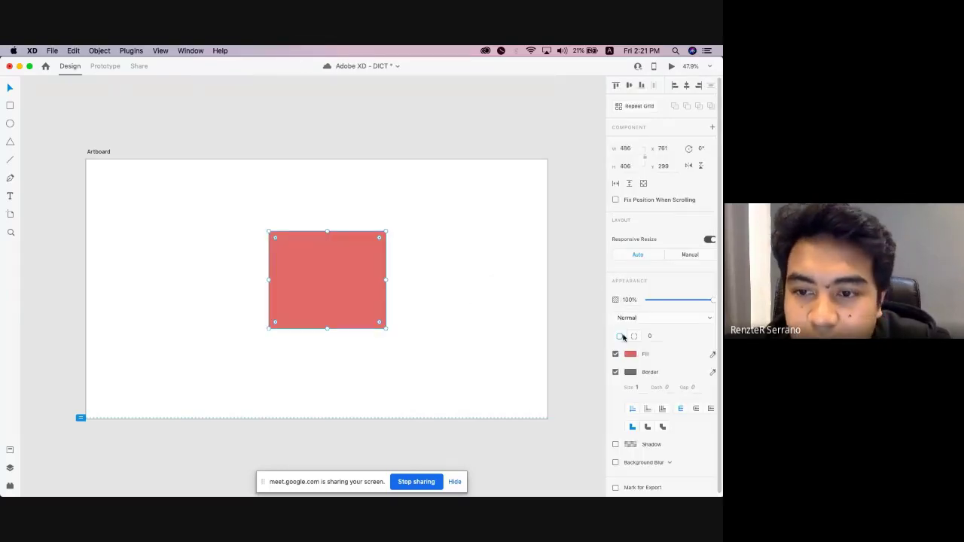
# Turn off the rectangle's border, and lower its opacity to about 37% before restoring it to 100%.
pyautogui.moveTo(711, 300)
pyautogui.mouseDown()
pyautogui.moveTo(667, 301)
pyautogui.moveTo(717, 299)
pyautogui.moveTo(702, 304)
pyautogui.mouseUp()
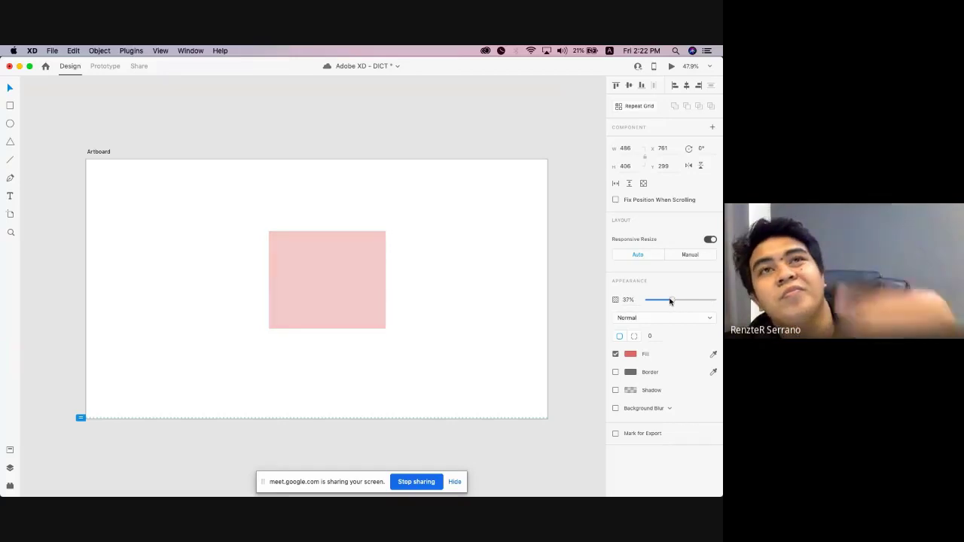
pyautogui.moveTo(672, 301); pyautogui.dragTo(711, 301)
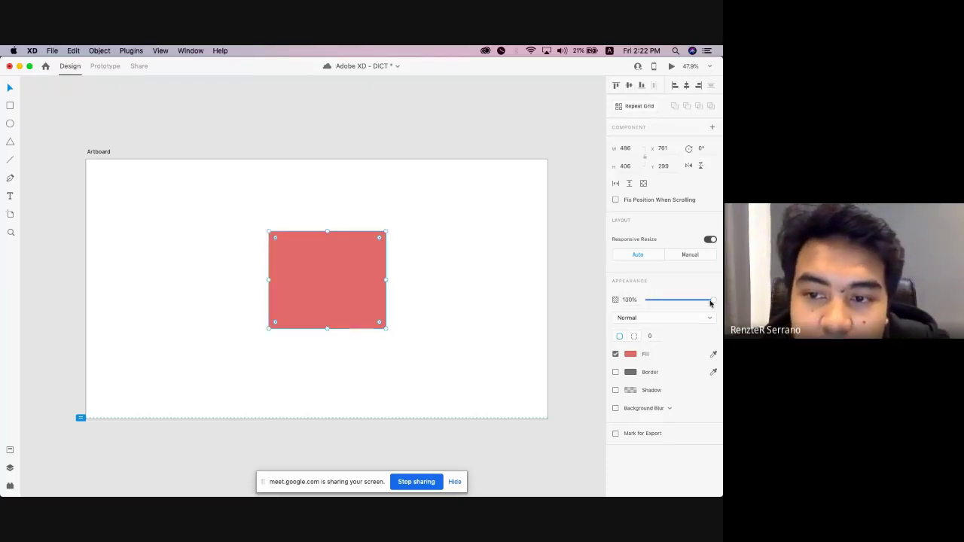
# Set the rectangle's opacity to exactly 50% and return it to 100%.
pyautogui.write('50')
pyautogui.press('Return')
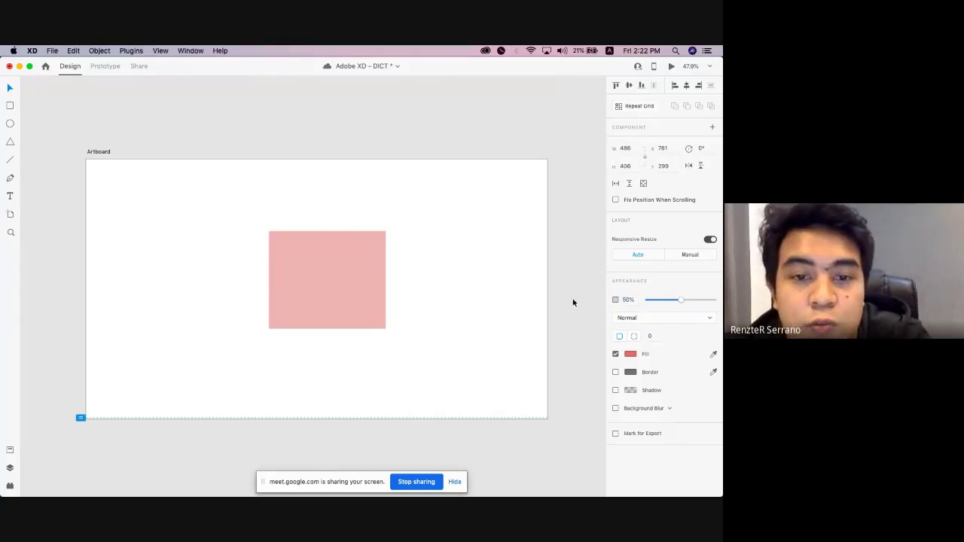
pyautogui.moveTo(678, 304); pyautogui.dragTo(714, 301)
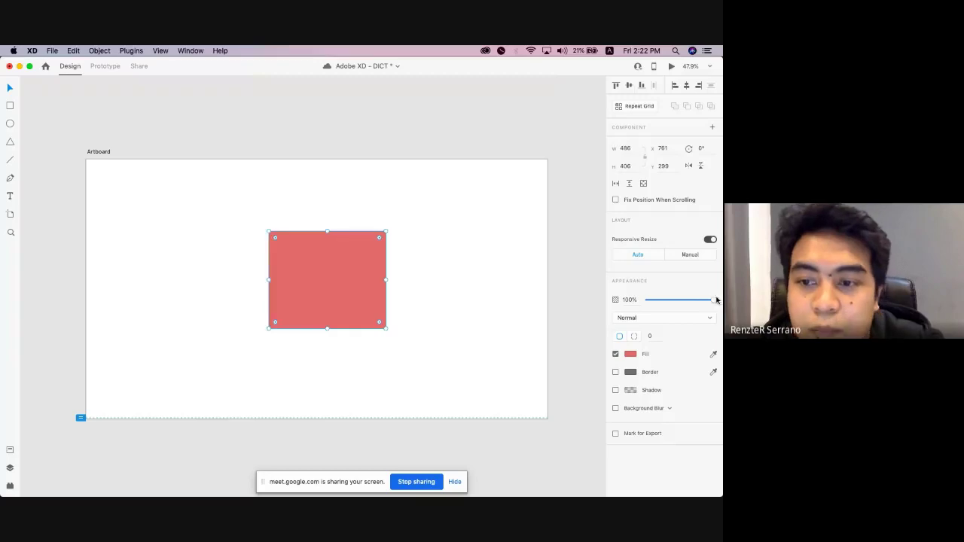
# Examine the blend modes available for the red rectangle, keeping Normal.
pyautogui.click(646, 319)
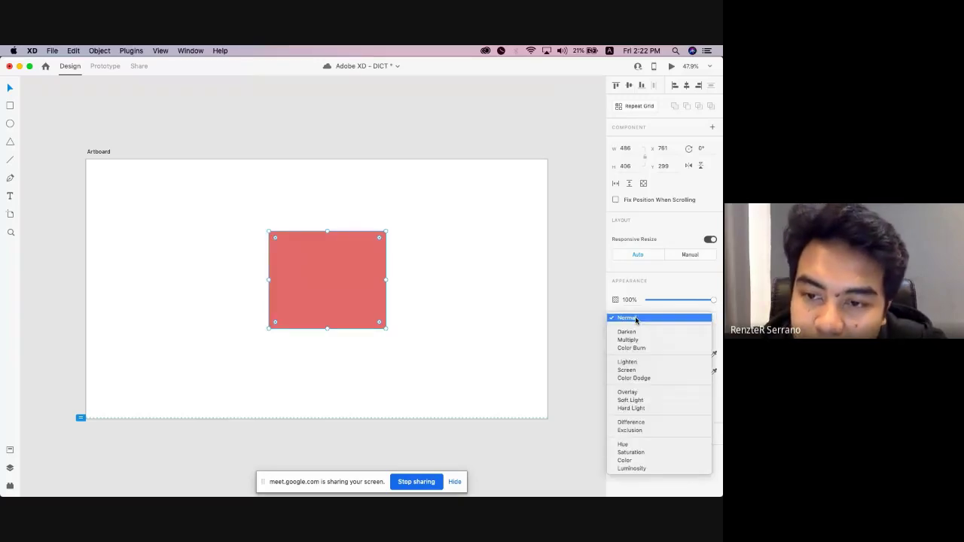
pyautogui.click(591, 322)
pyautogui.click(643, 320)
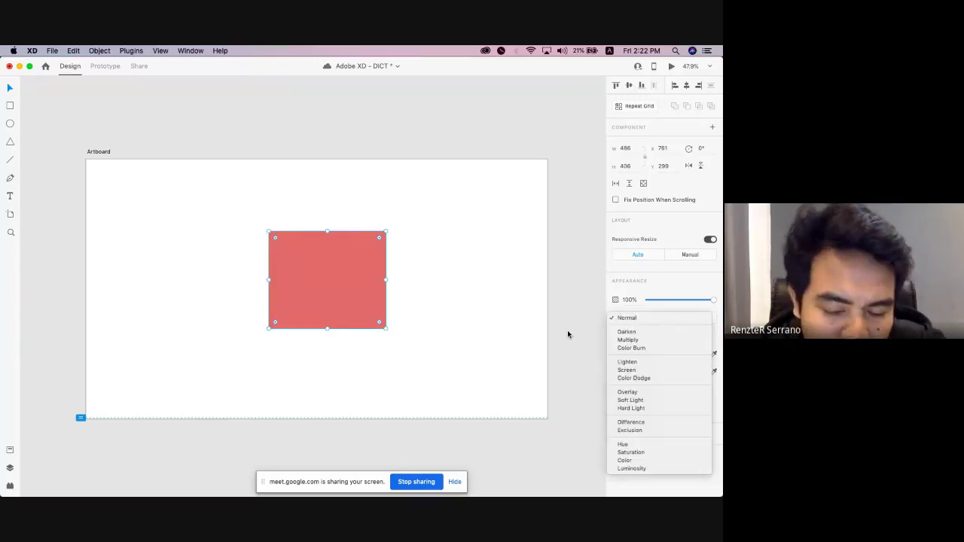
pyautogui.click(568, 331)
pyautogui.click(628, 323)
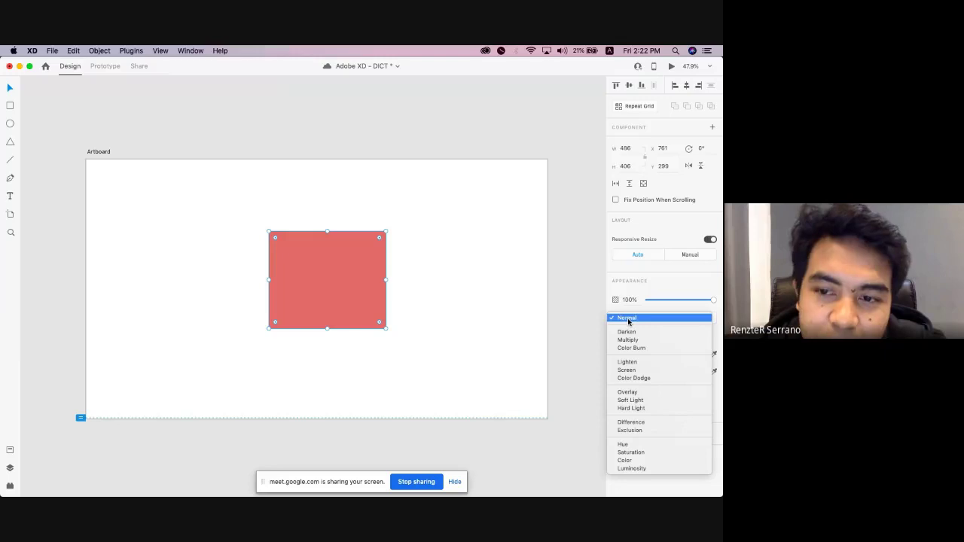
pyautogui.click(590, 324)
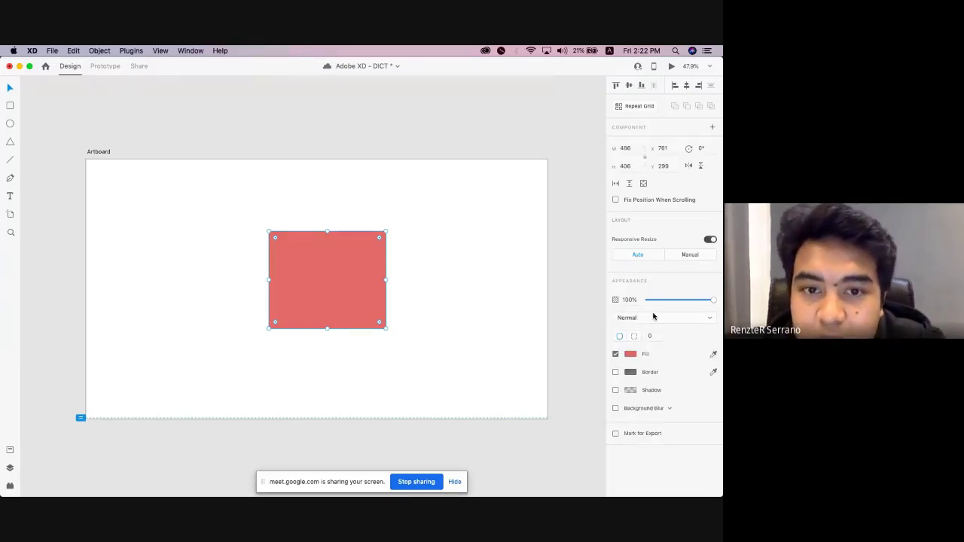
pyautogui.click(655, 321)
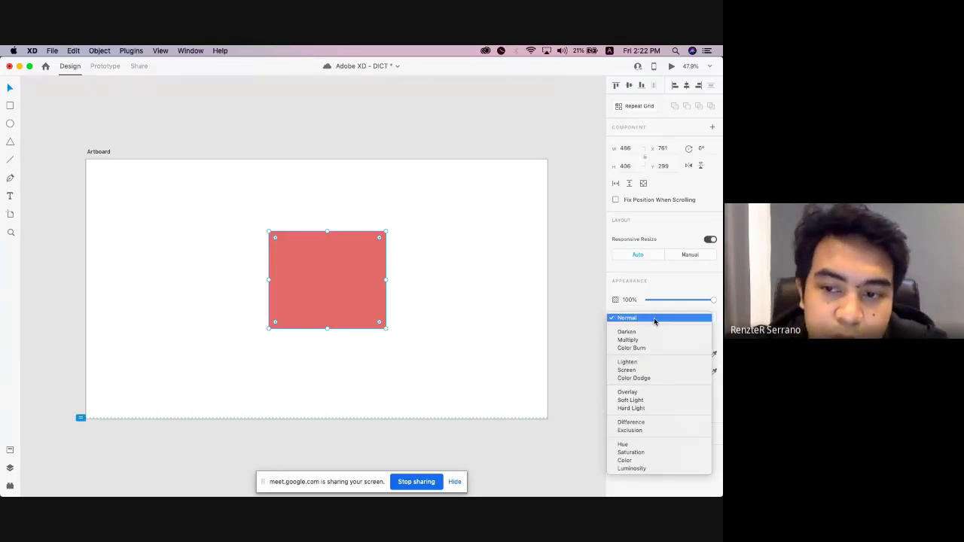
pyautogui.click(618, 319)
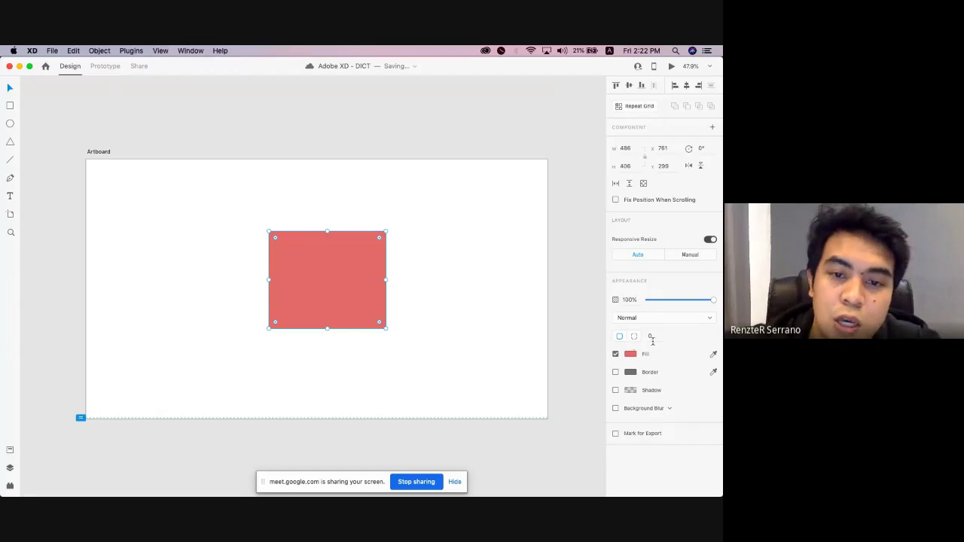
# Reselect the red rectangle and move it slightly to about X 764, Y 311.
pyautogui.click(460, 301)
pyautogui.click(327, 274)
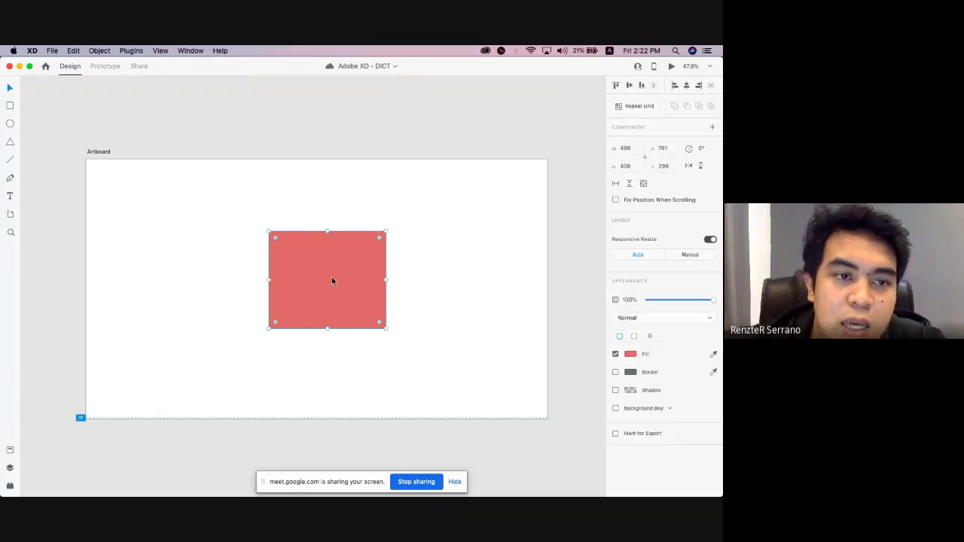
pyautogui.moveTo(327, 272); pyautogui.dragTo(328, 269)
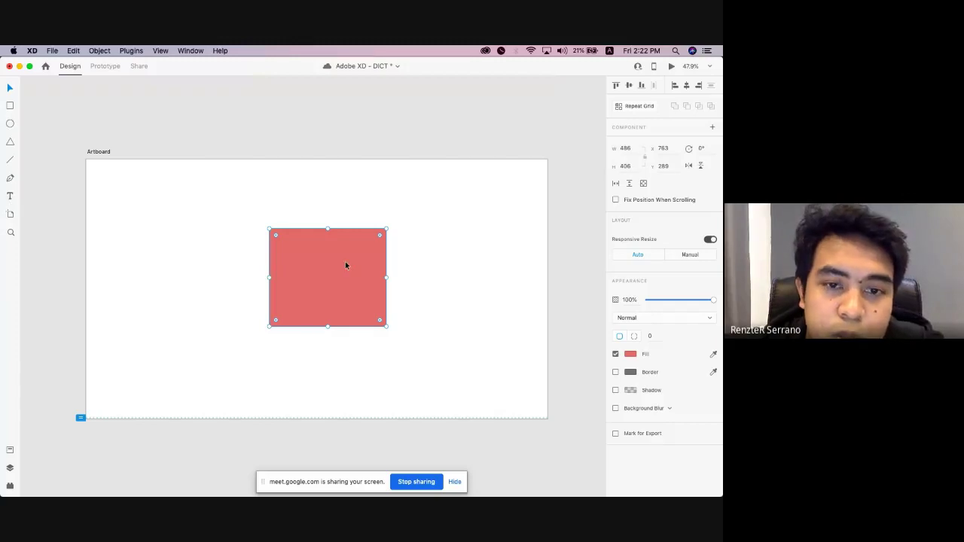
pyautogui.moveTo(346, 265); pyautogui.dragTo(347, 271)
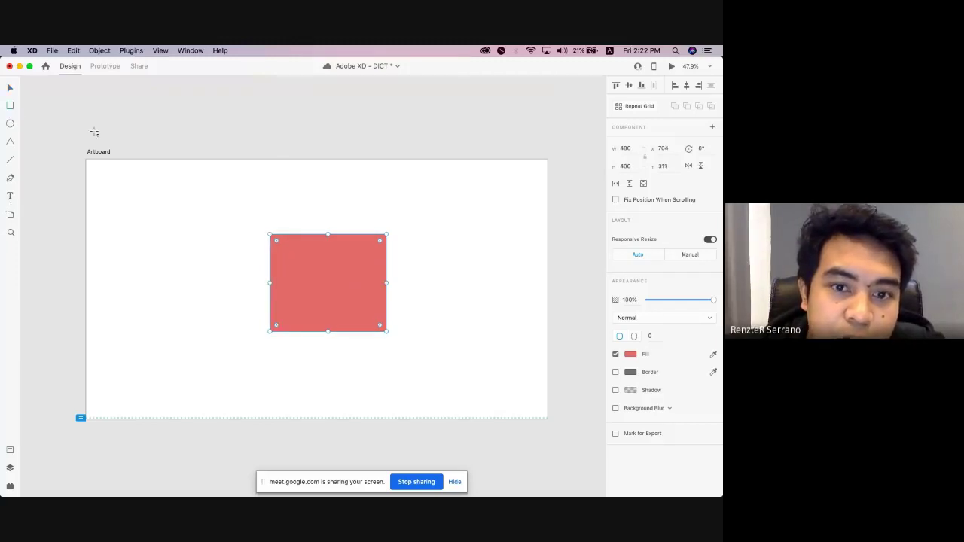
pyautogui.click(10, 109)
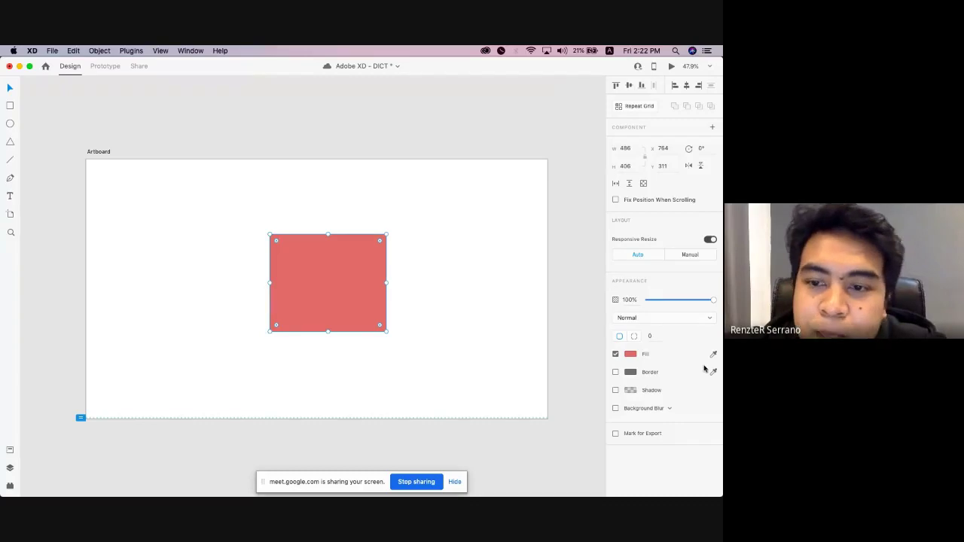
# Switch the rectangle to separate corner radii and back to a shared one, and round its corners freehand to about 23.
pyautogui.click(634, 337)
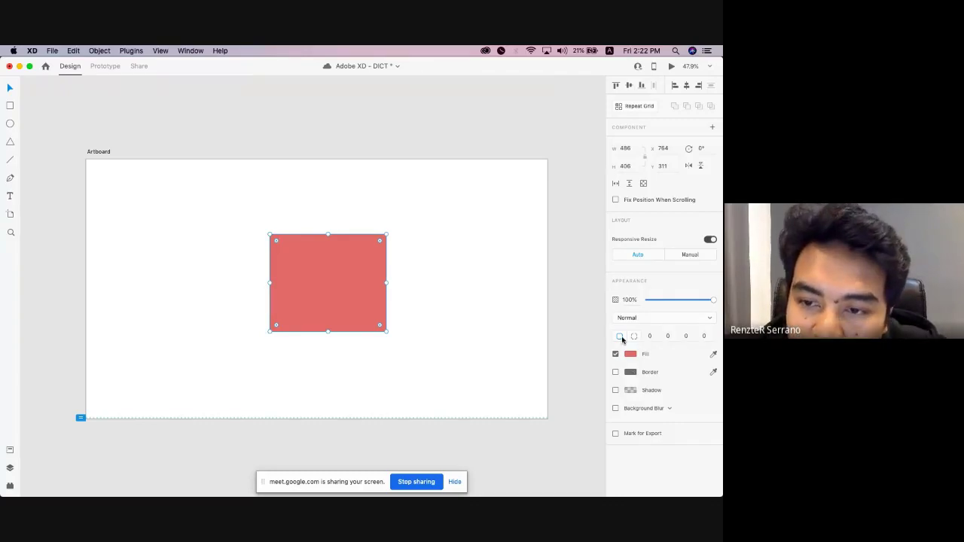
pyautogui.click(619, 336)
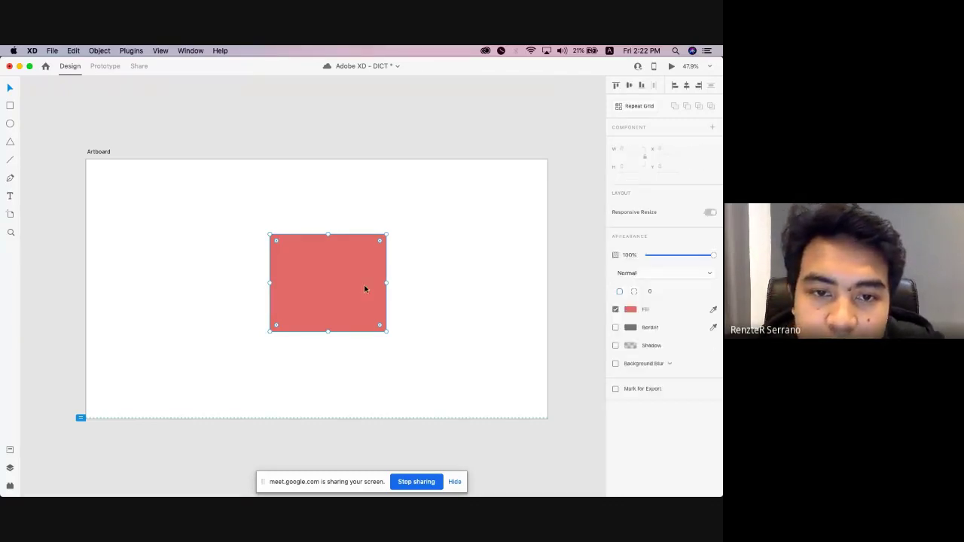
pyautogui.scroll(5, 363, 285)
pyautogui.scroll(-2, 212, 218)
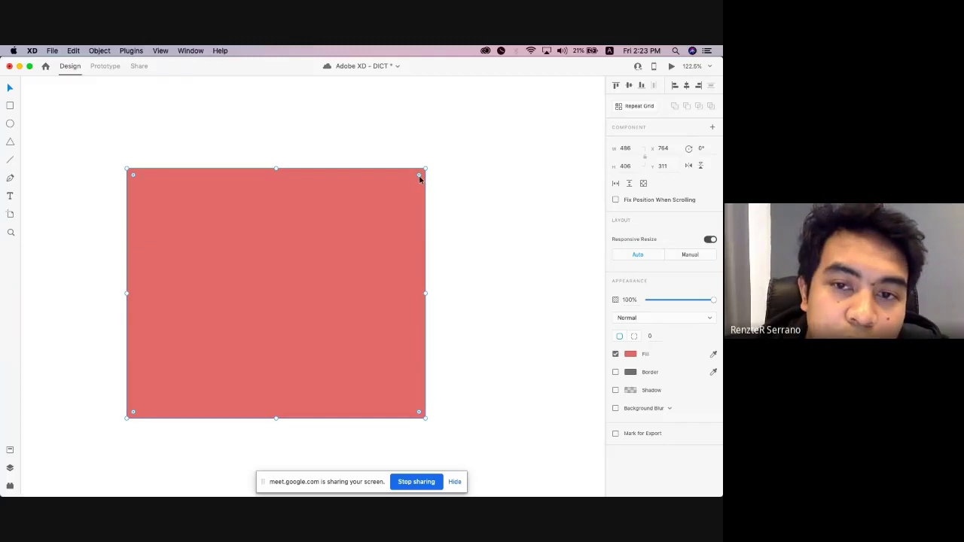
pyautogui.moveTo(419, 177)
pyautogui.mouseDown()
pyautogui.moveTo(368, 216)
pyautogui.moveTo(385, 219)
pyautogui.moveTo(402, 193)
pyautogui.moveTo(342, 246)
pyautogui.moveTo(467, 185)
pyautogui.moveTo(412, 188)
pyautogui.moveTo(419, 176)
pyautogui.moveTo(414, 184)
pyautogui.mouseUp()
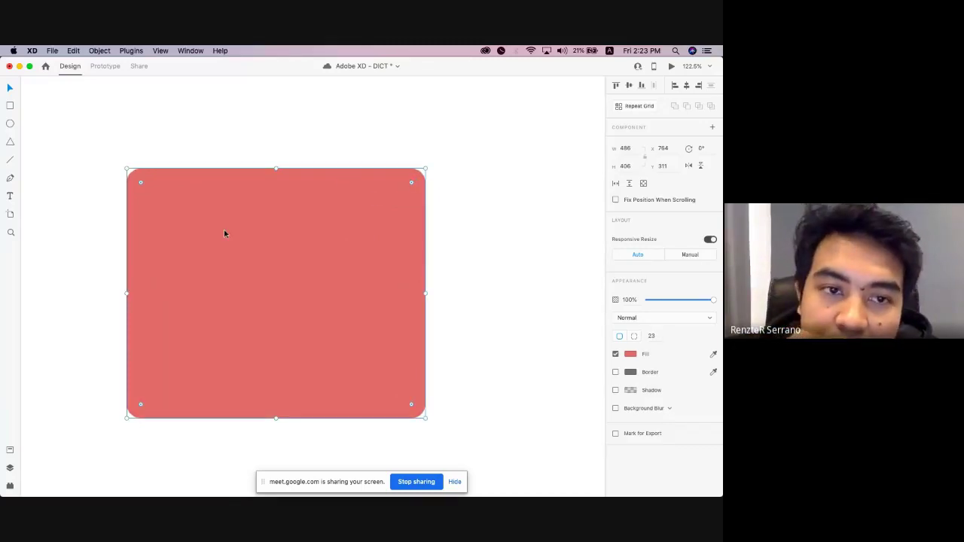
# Set the rectangle's shared corner radius to exactly 50.
pyautogui.click(651, 337)
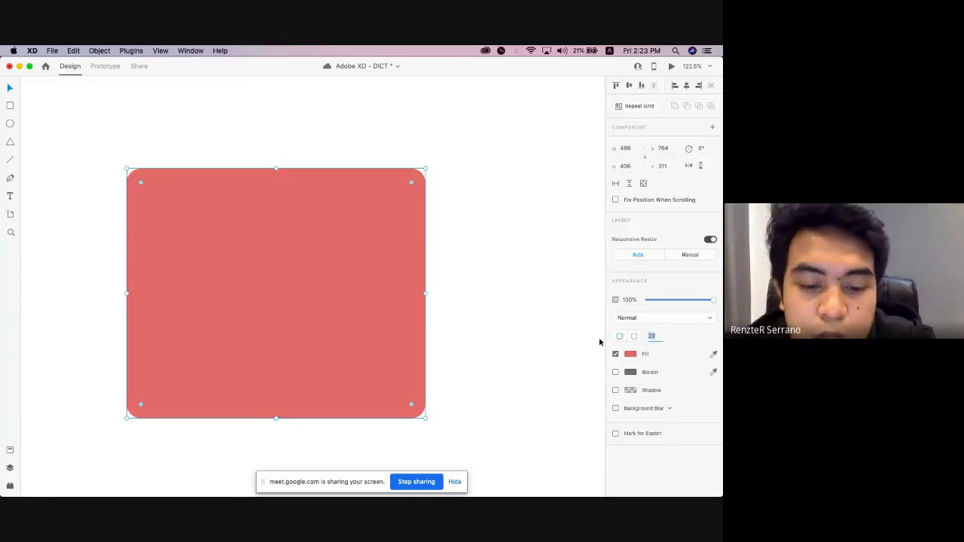
pyautogui.write('50')
pyautogui.press('Return')
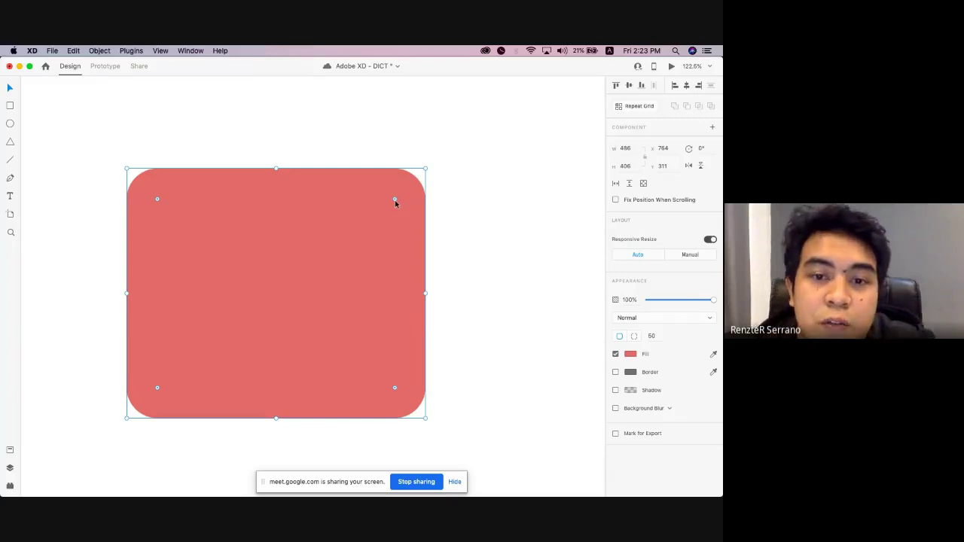
# Reduce the corner rounding freehand on the rectangle, and restore the shared corner radius to 50.
pyautogui.moveTo(395, 199)
pyautogui.mouseDown()
pyautogui.moveTo(420, 177)
pyautogui.moveTo(400, 194)
pyautogui.mouseUp()
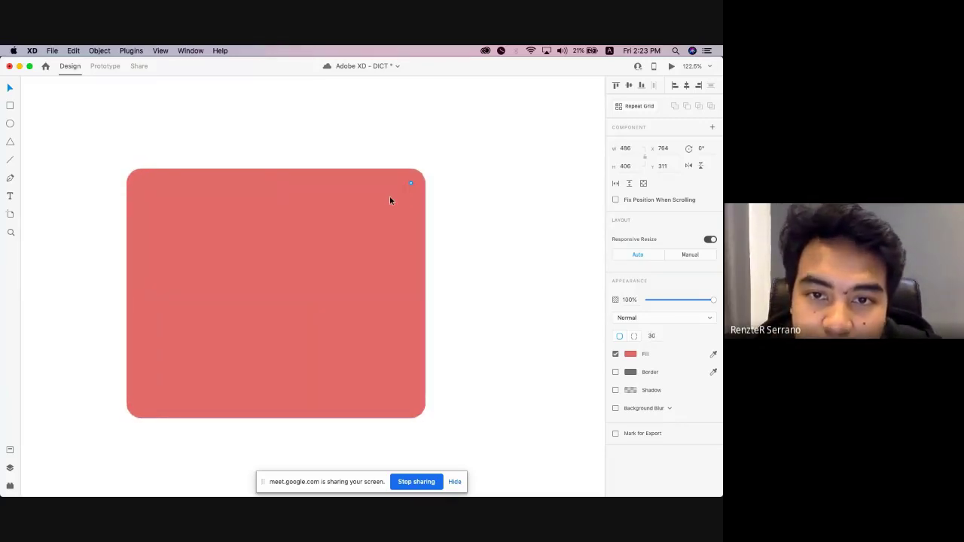
pyautogui.click(657, 338)
pyautogui.write('5')
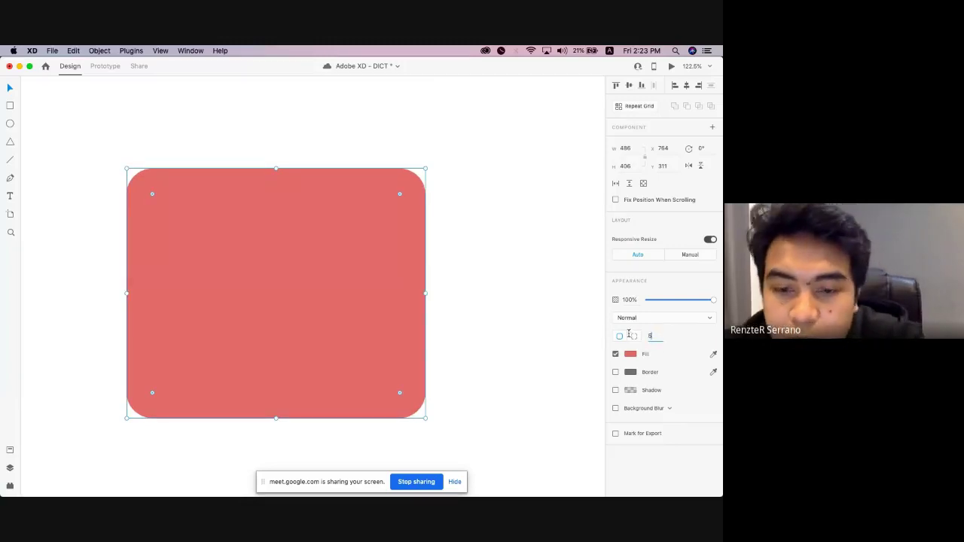
pyautogui.write('0')
pyautogui.press('Return')
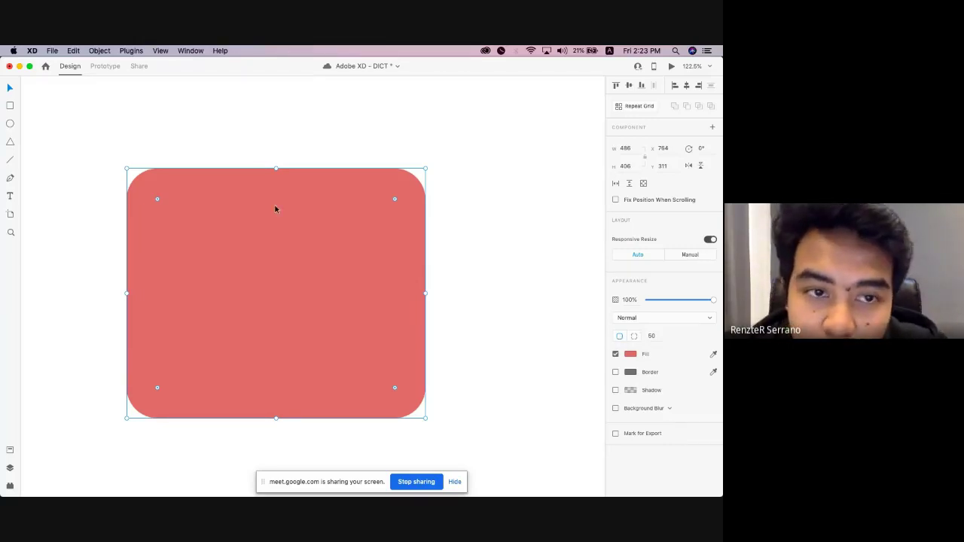
# Give the rectangle separate corner radii of 20, 100, 0 and 40, clockwise from its upper-left corner.
pyautogui.click(634, 336)
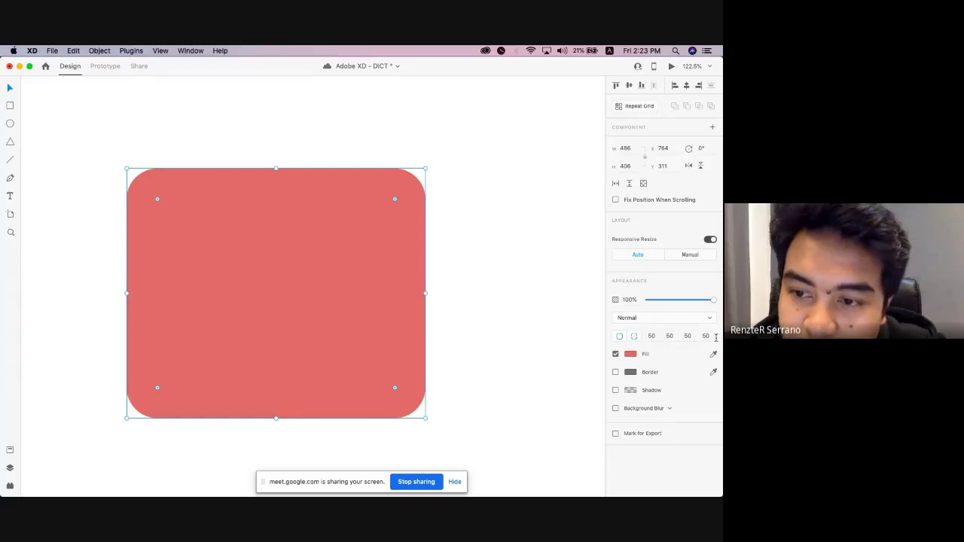
pyautogui.click(654, 336)
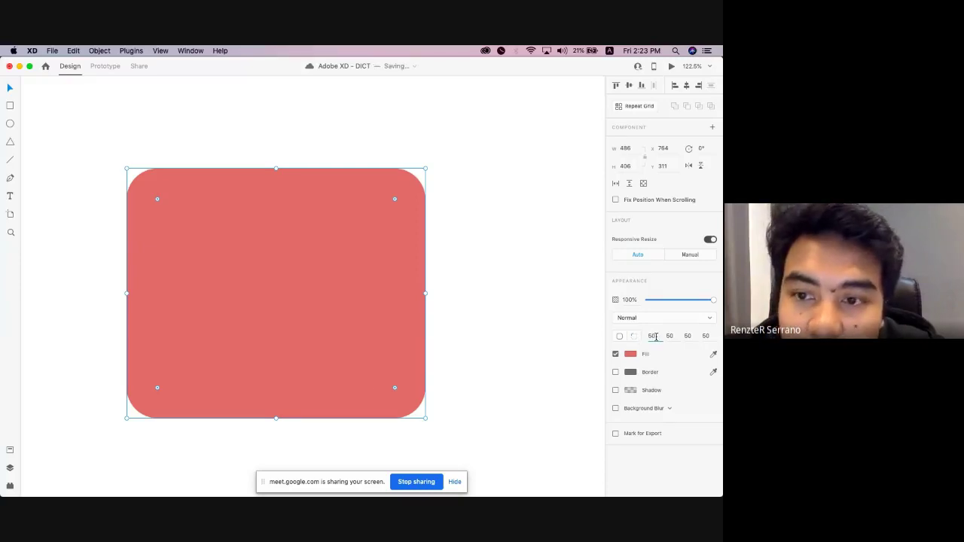
pyautogui.doubleClick(654, 336)
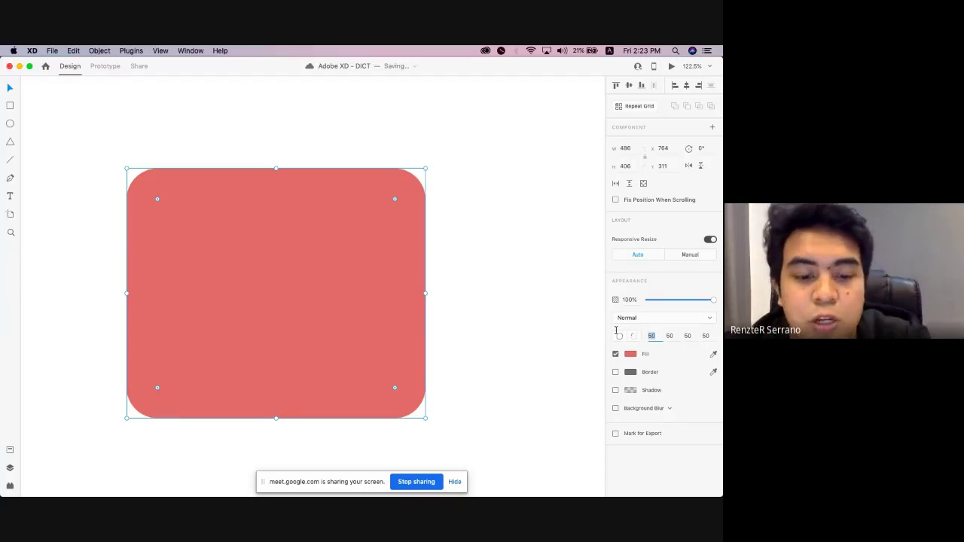
pyautogui.write('20')
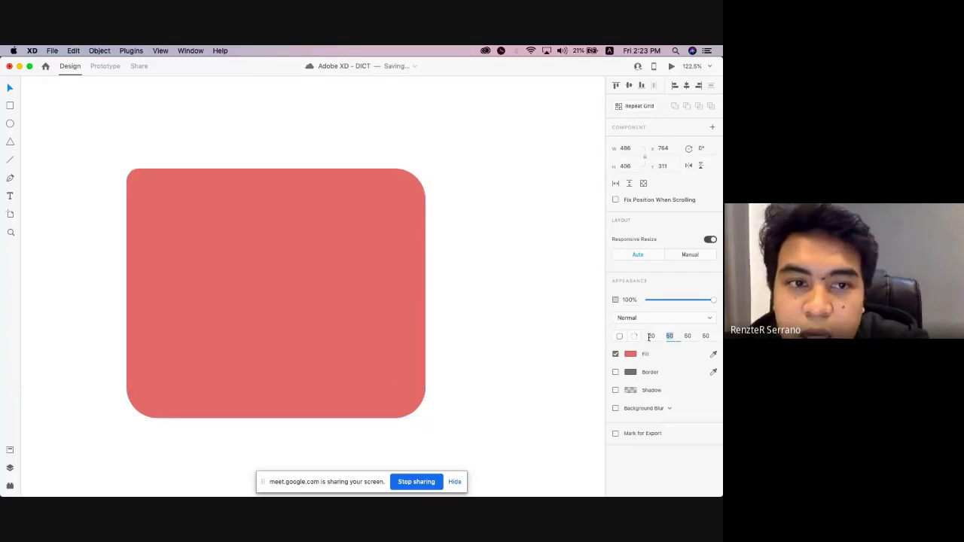
pyautogui.press('Tab')
pyautogui.write('100')
pyautogui.press('Tab')
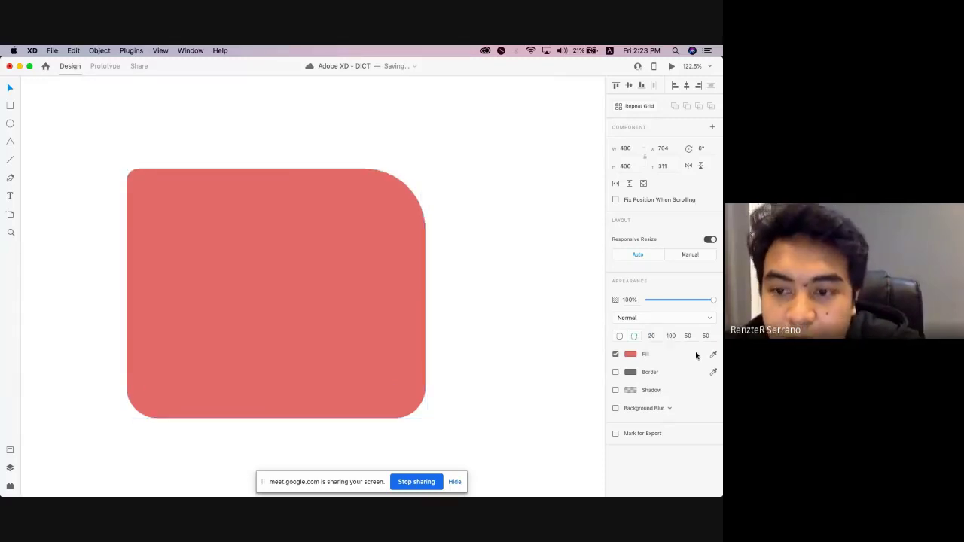
pyautogui.write('0')
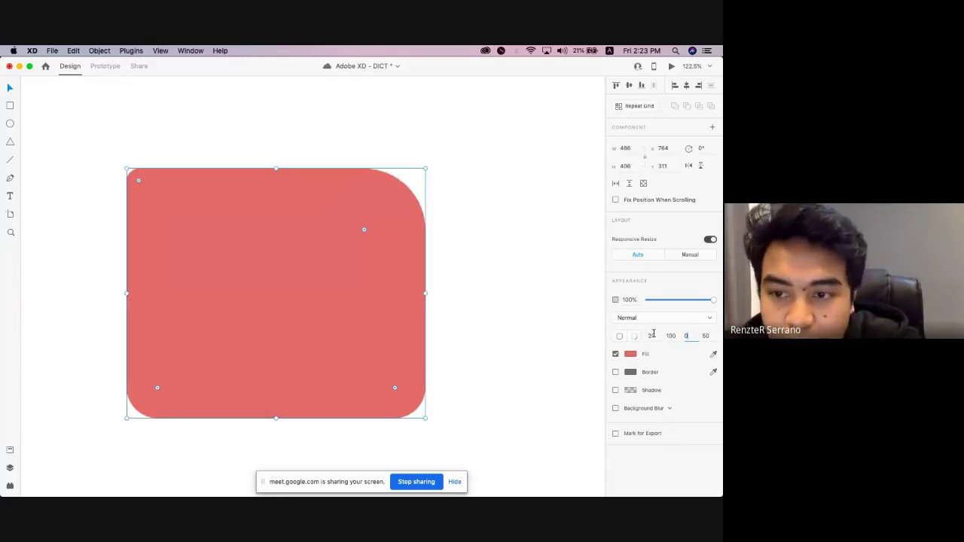
pyautogui.press('Tab')
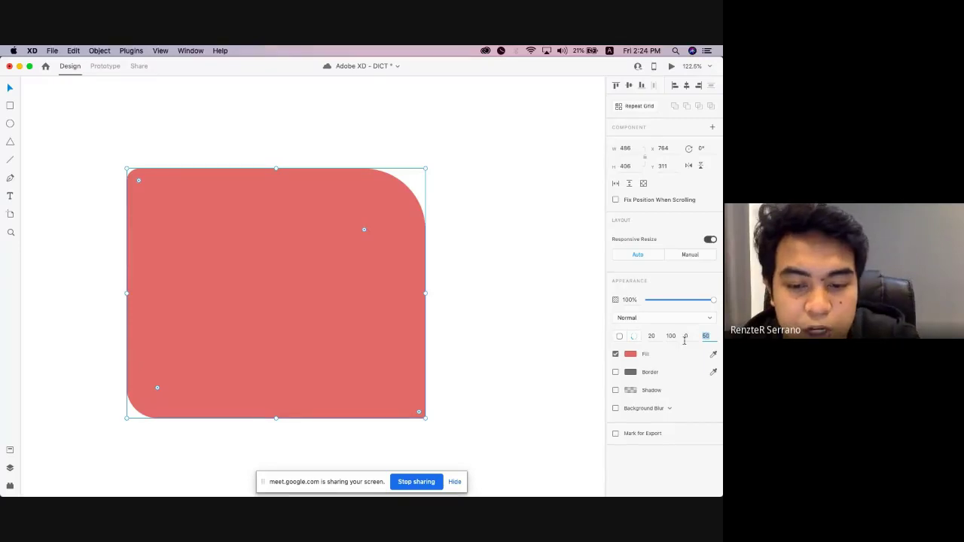
pyautogui.write('40')
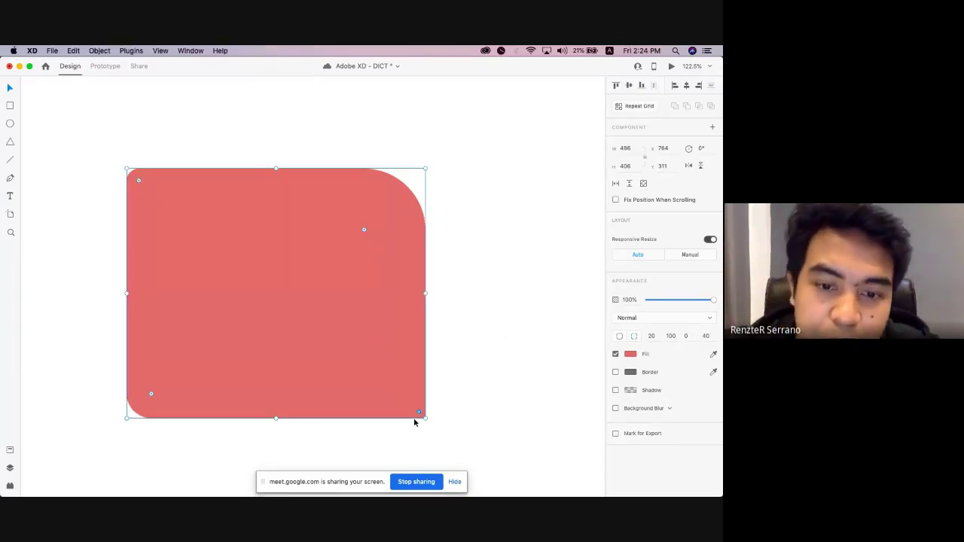
pyautogui.click(493, 331)
pyautogui.click(341, 314)
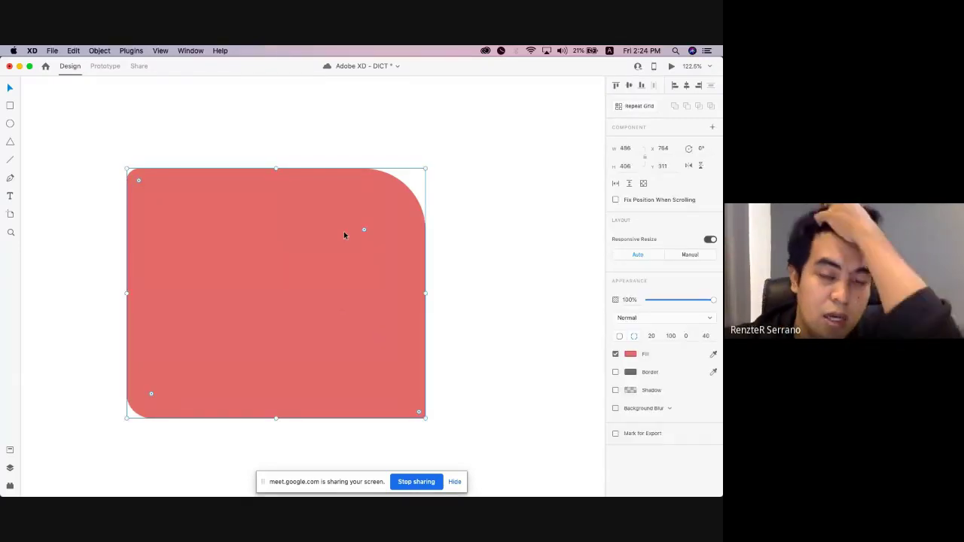
# Reselect the rectangle, return it to one shared corner radius of 20, and save the document.
pyautogui.click(346, 140)
pyautogui.click(324, 298)
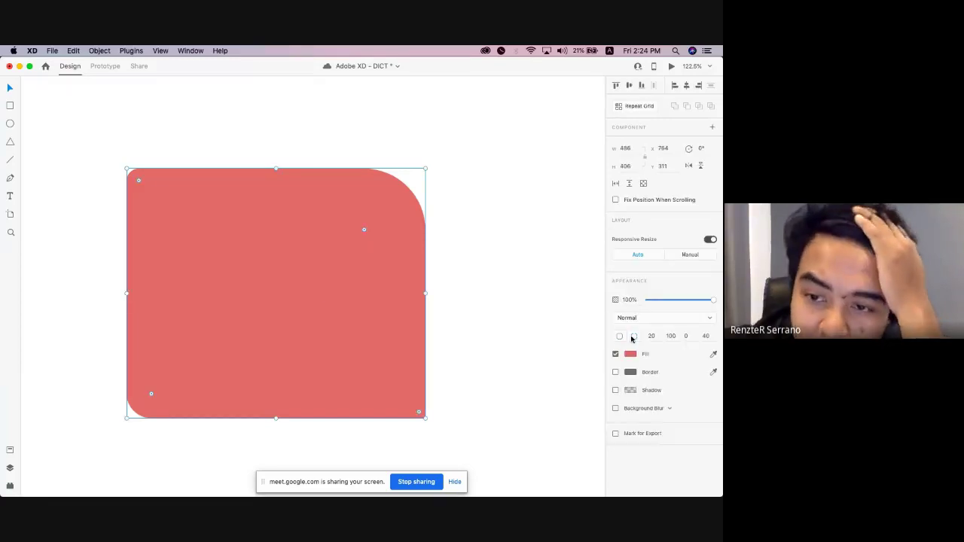
pyautogui.click(553, 334)
pyautogui.click(330, 352)
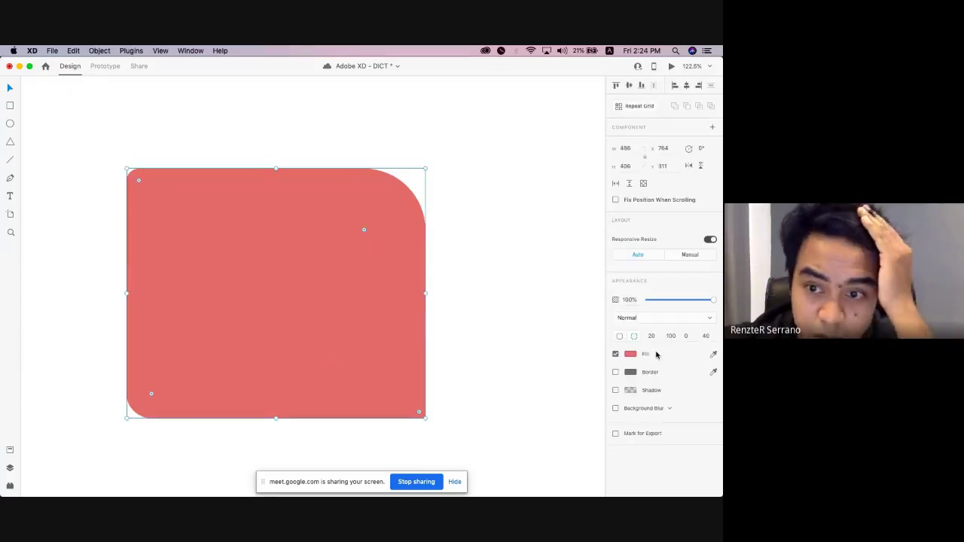
pyautogui.click(619, 338)
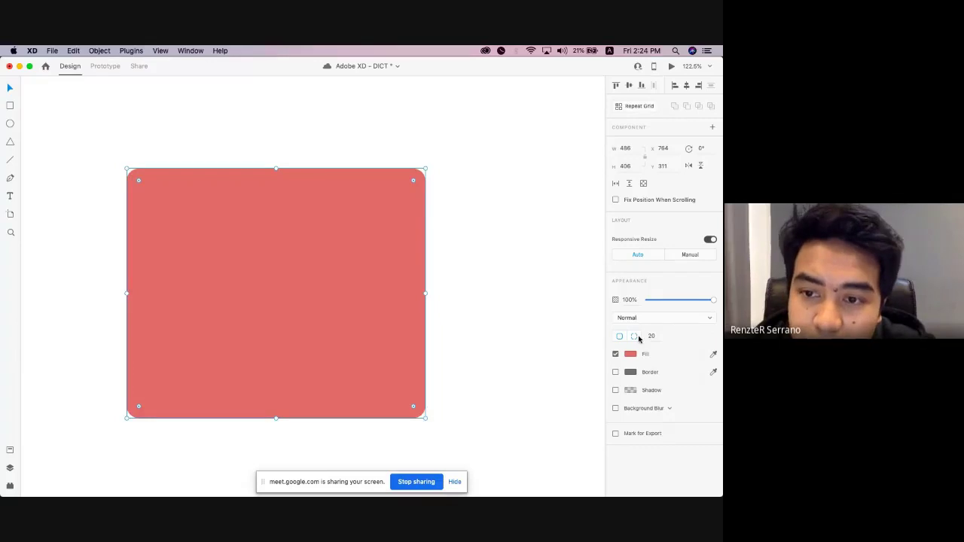
pyautogui.click(636, 339)
pyautogui.click(619, 336)
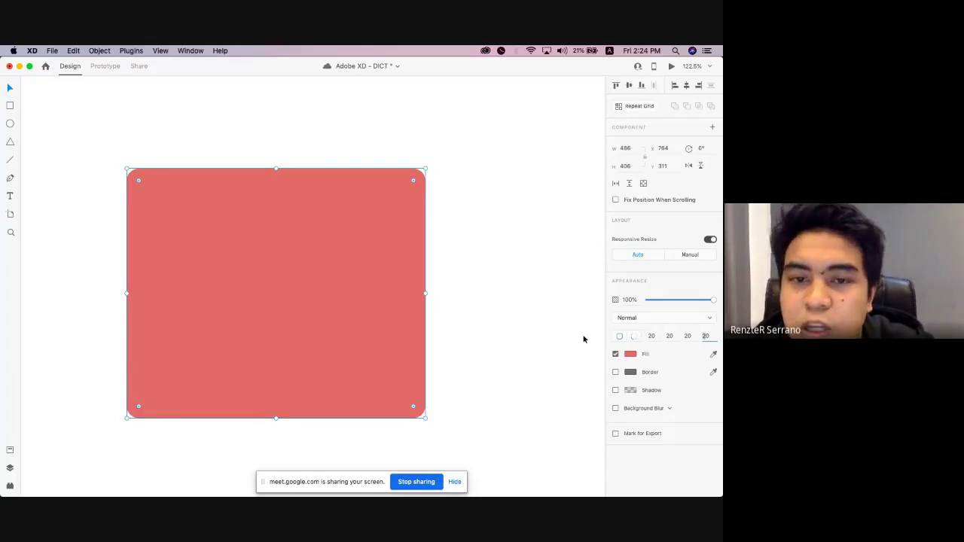
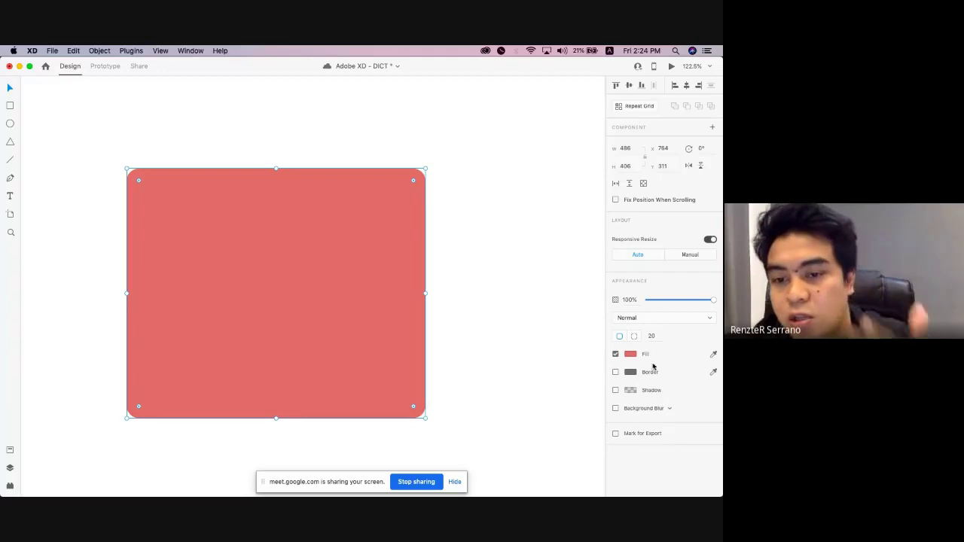
pyautogui.press('super+s')
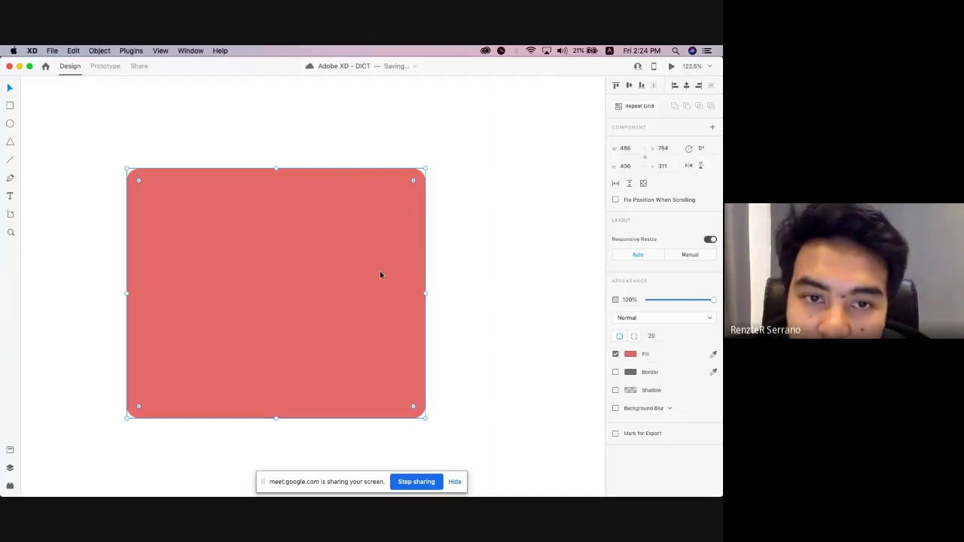
# Add a border to the rectangle, deselect and reselect the shape, and turn the border off again.
pyautogui.click(615, 373)
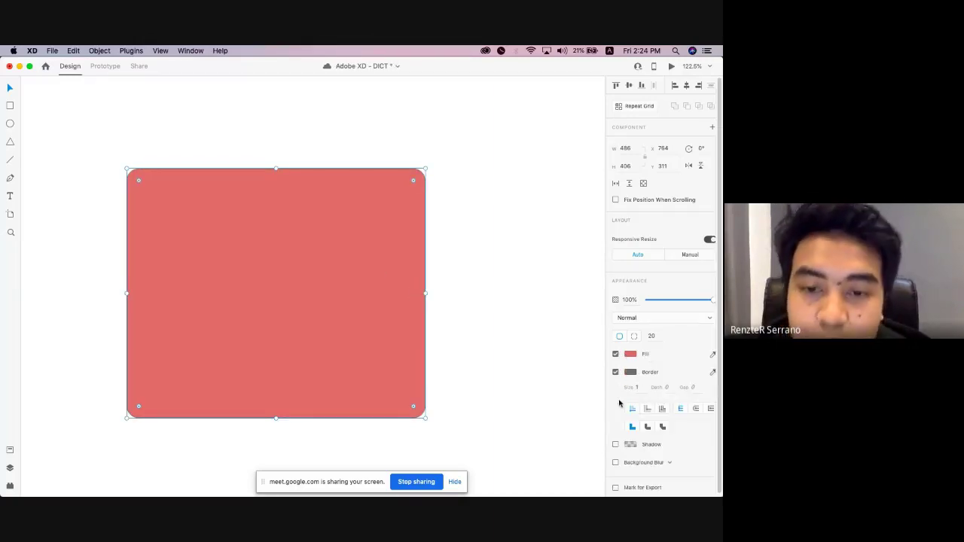
pyautogui.click(479, 325)
pyautogui.click(348, 310)
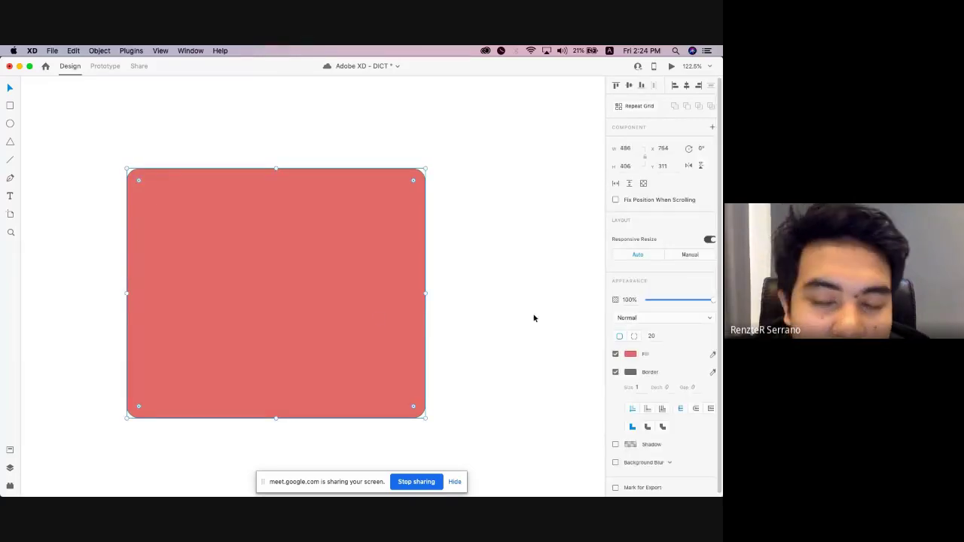
pyautogui.click(535, 319)
pyautogui.click(312, 310)
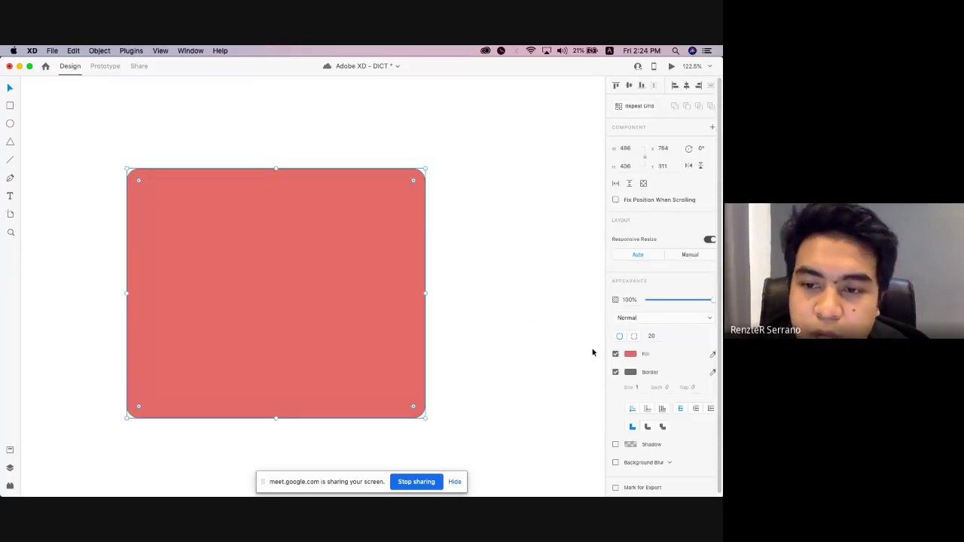
pyautogui.click(617, 373)
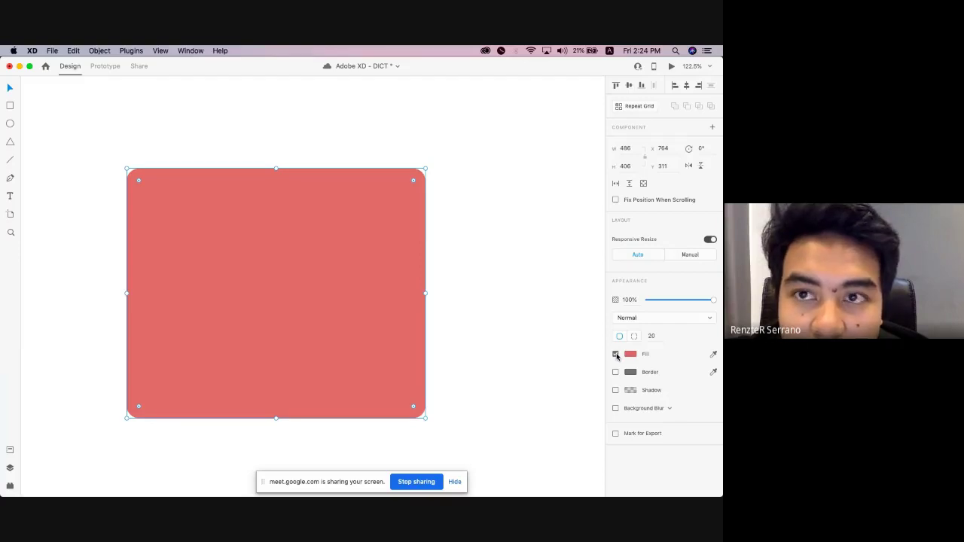
# Hide the rectangle's fill and show it again, twice, to compare the shape with and without fill.
pyautogui.click(616, 355)
pyautogui.click(616, 355)
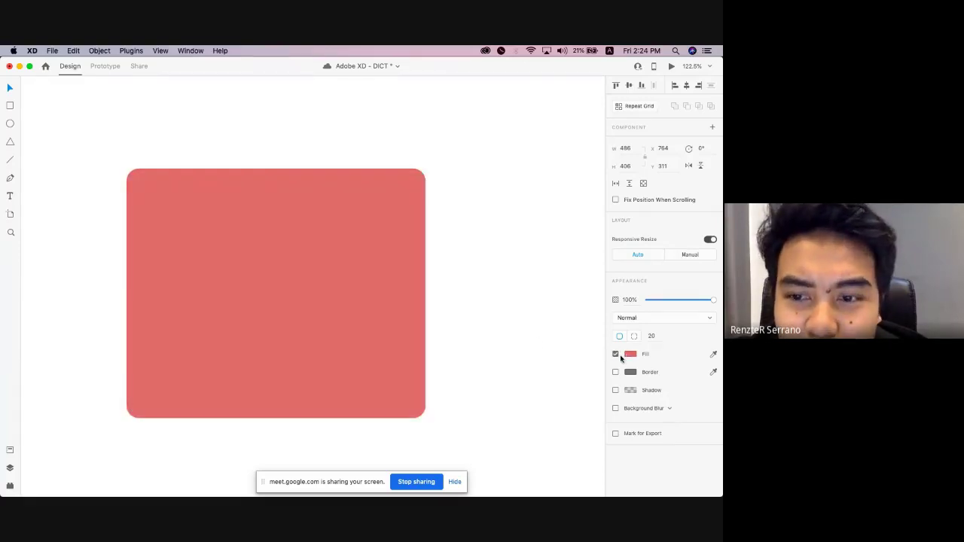
pyautogui.click(616, 355)
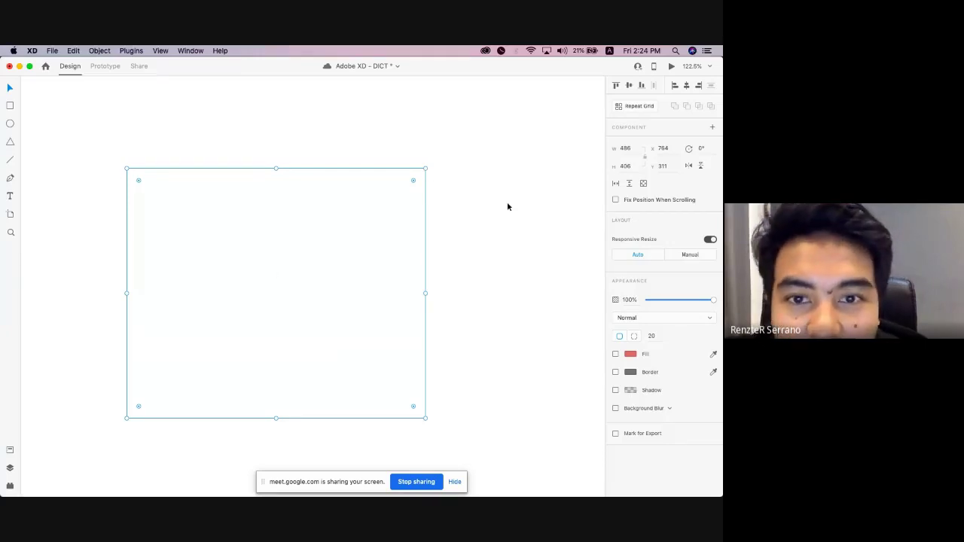
pyautogui.click(616, 355)
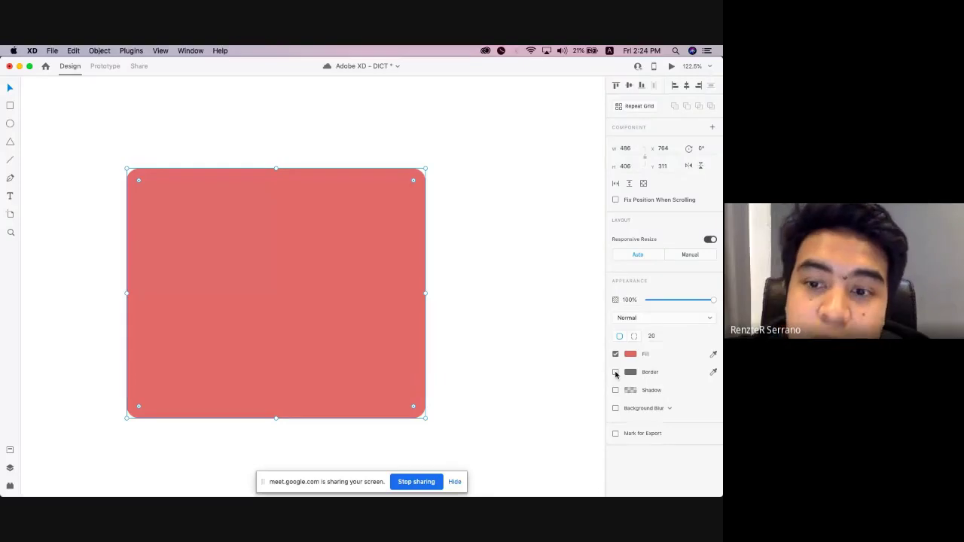
# Turn on the rectangle's border, deselect the shape to inspect its outline, and reselect it.
pyautogui.click(615, 372)
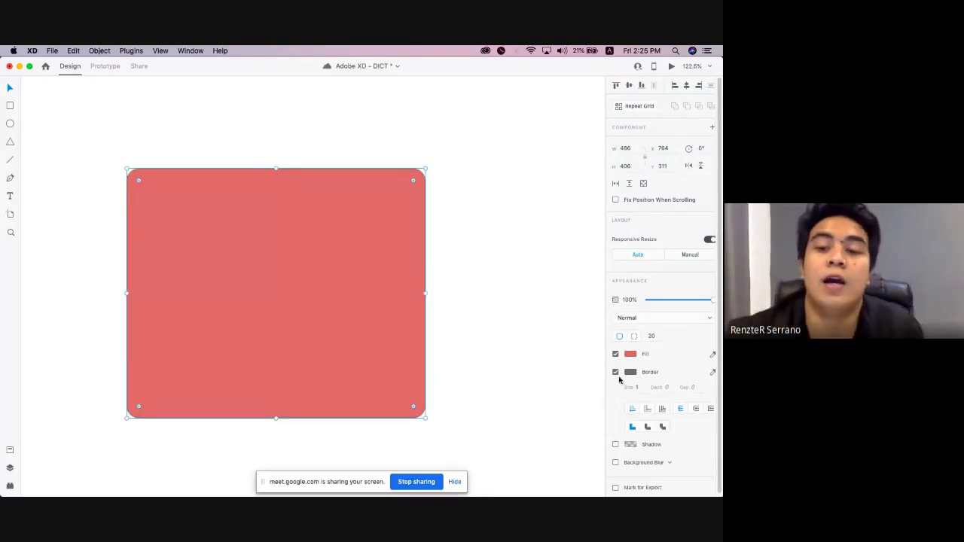
pyautogui.click(537, 355)
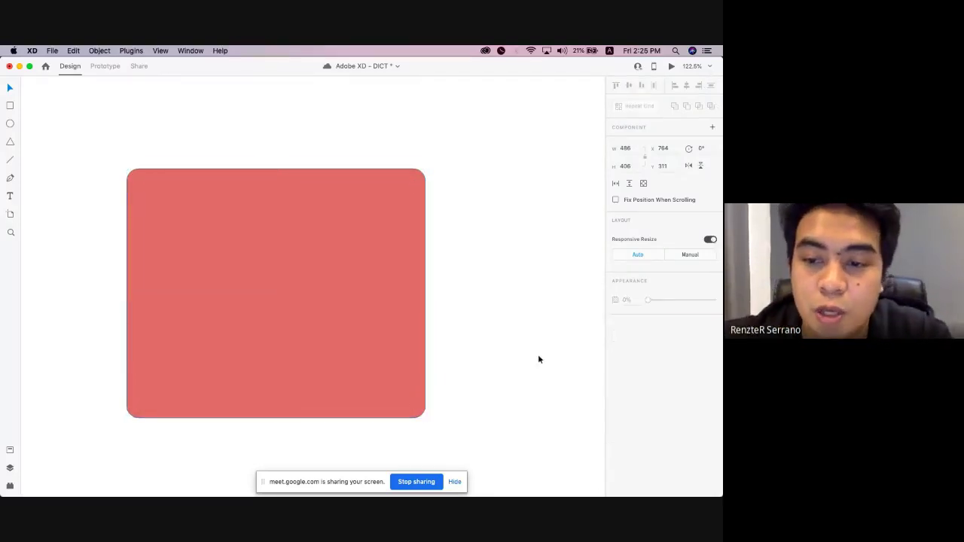
pyautogui.click(361, 280)
pyautogui.click(631, 354)
pyautogui.click(551, 282)
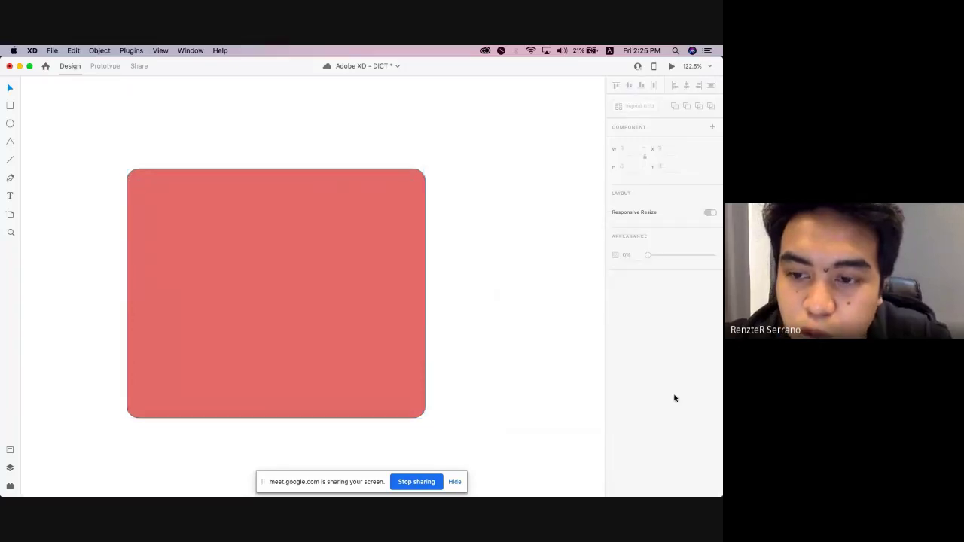
pyautogui.click(376, 272)
pyautogui.click(94, 199)
pyautogui.click(345, 199)
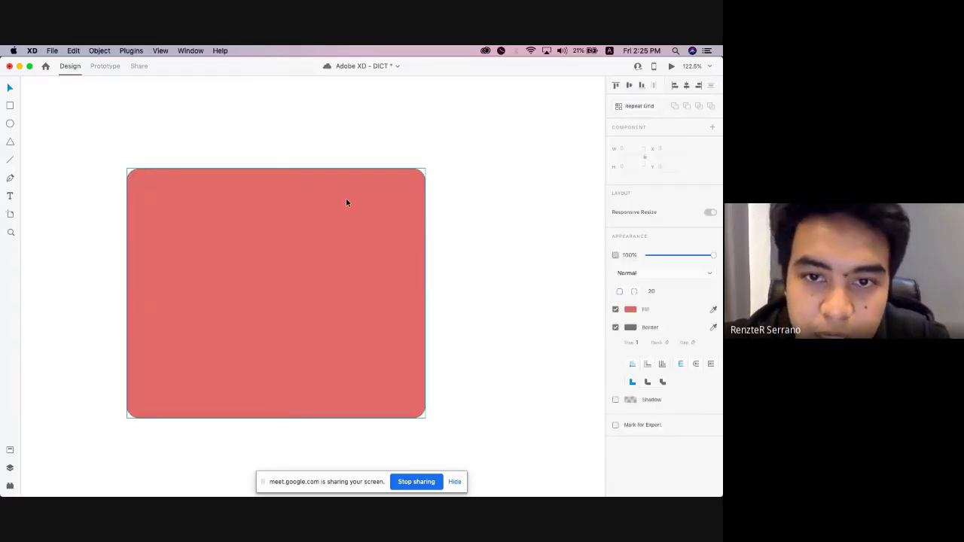
pyautogui.click(360, 164)
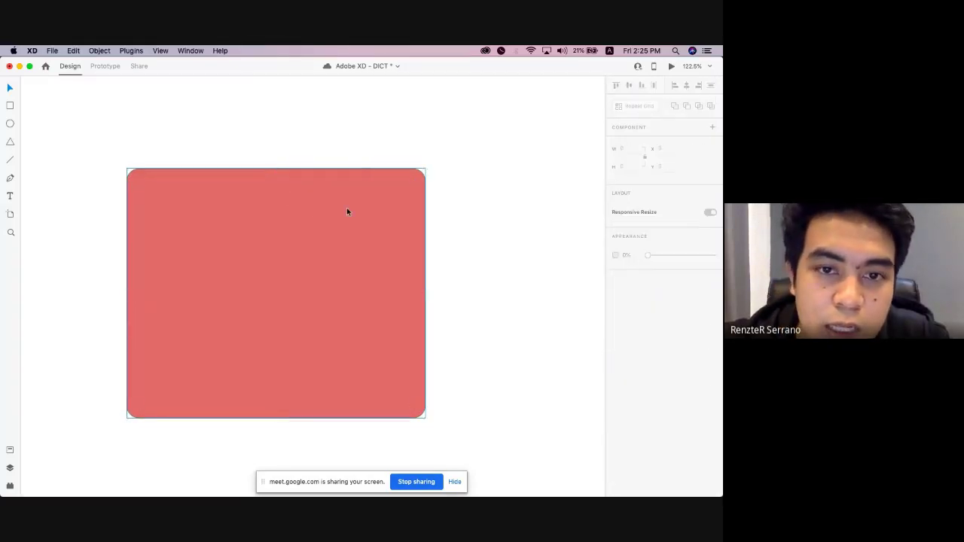
pyautogui.click(347, 212)
# Open the rectangle's fill colour picker and look through the available colour formats, keeping Hex.
pyautogui.click(631, 354)
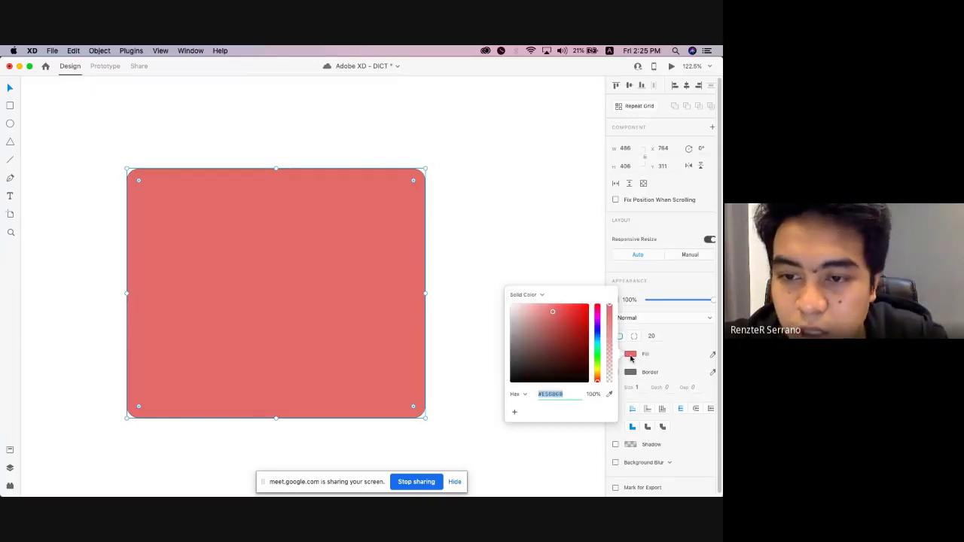
pyautogui.click(632, 355)
pyautogui.click(630, 355)
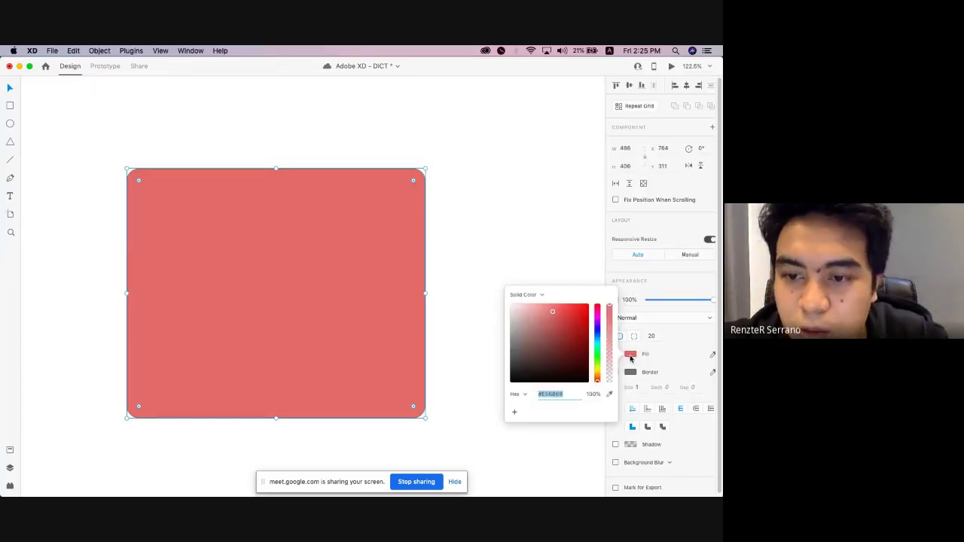
pyautogui.click(629, 356)
pyautogui.click(626, 357)
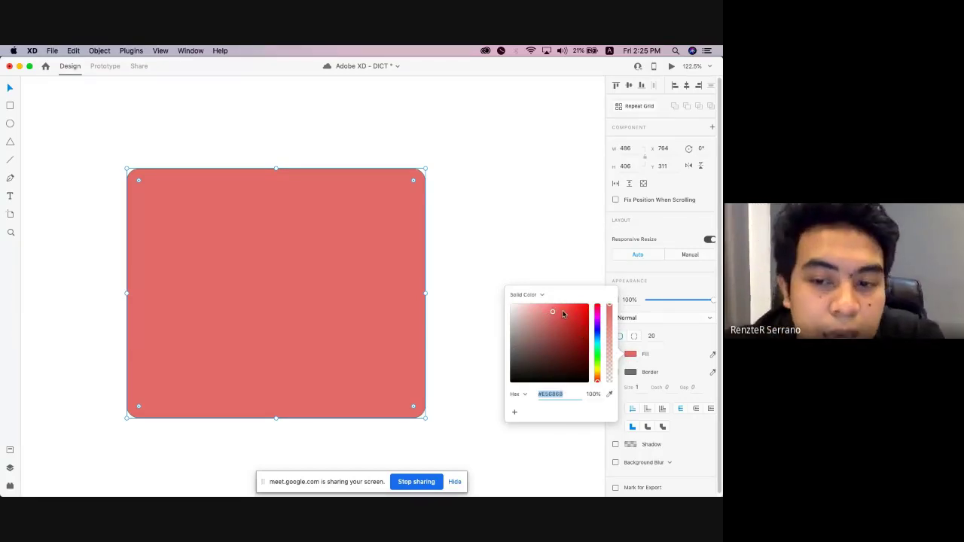
pyautogui.click(524, 395)
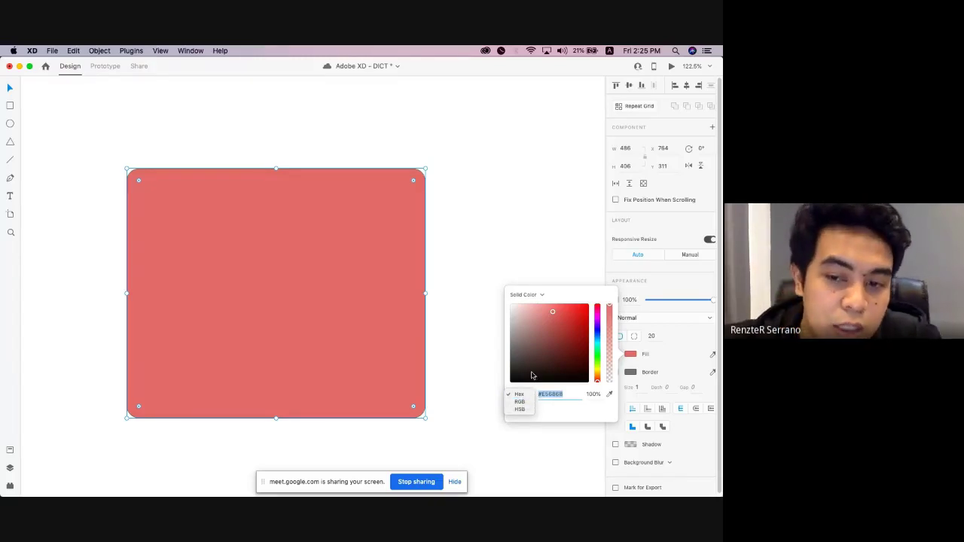
pyautogui.click(532, 376)
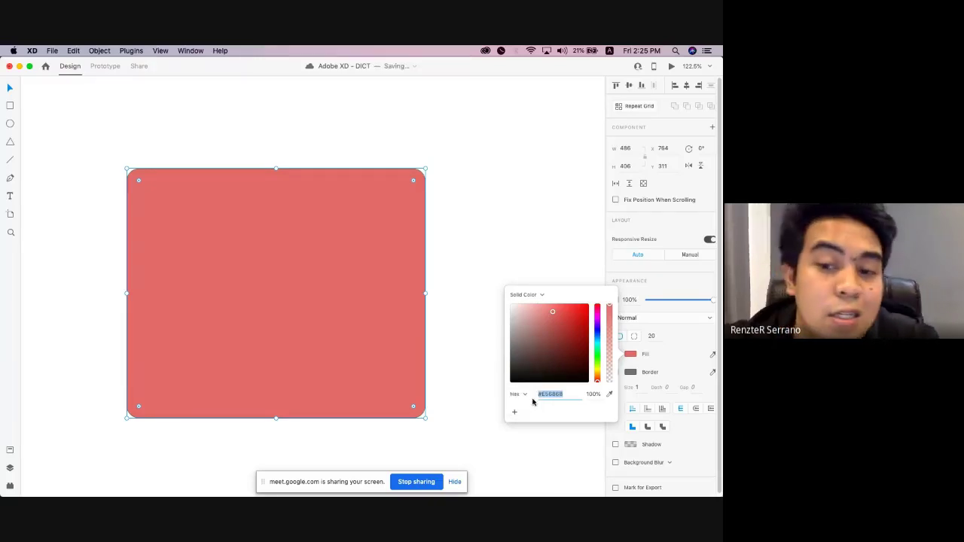
# Change the rectangle's fill to bright red #FF0A0A, and shift its hue to green #0AFF0A.
pyautogui.moveTo(559, 396); pyautogui.dragTo(563, 396)
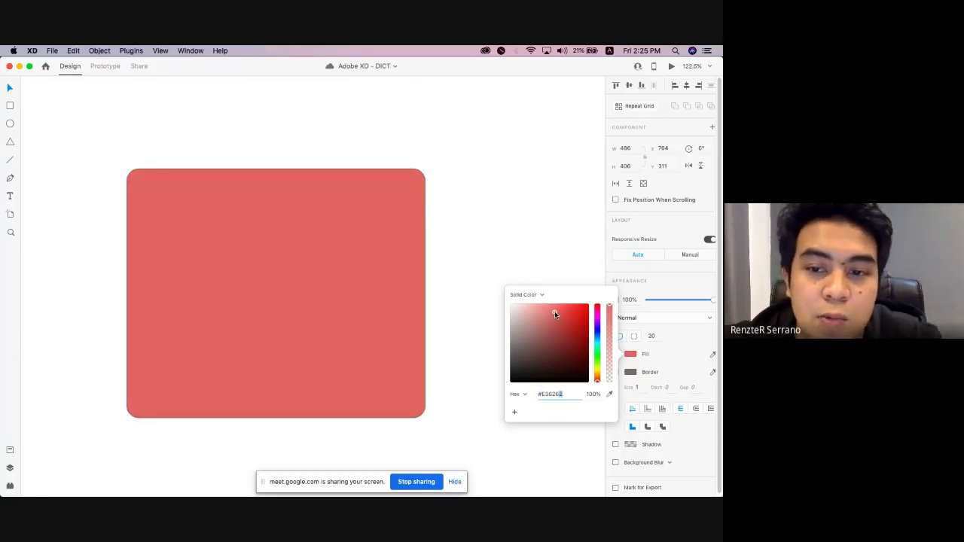
pyautogui.moveTo(554, 311); pyautogui.dragTo(581, 294)
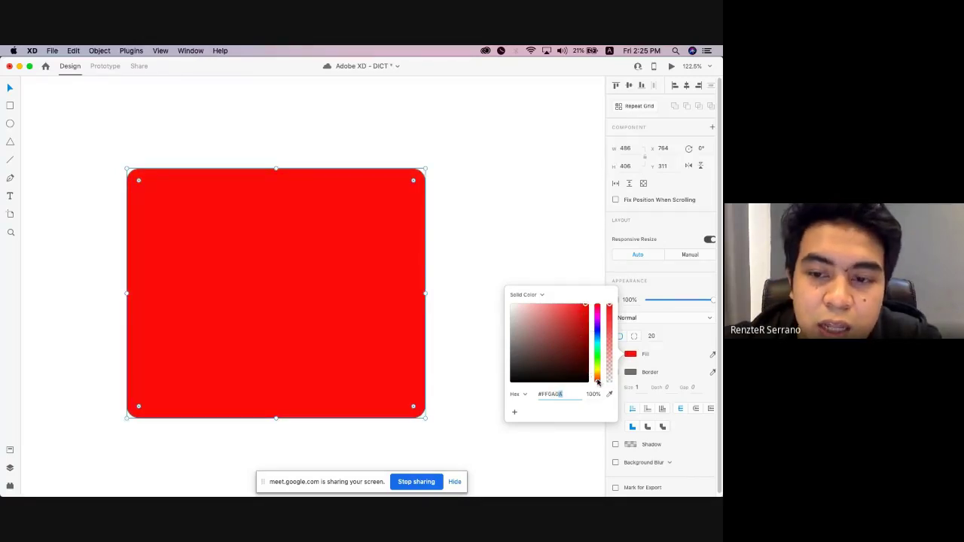
pyautogui.moveTo(601, 384); pyautogui.dragTo(596, 356)
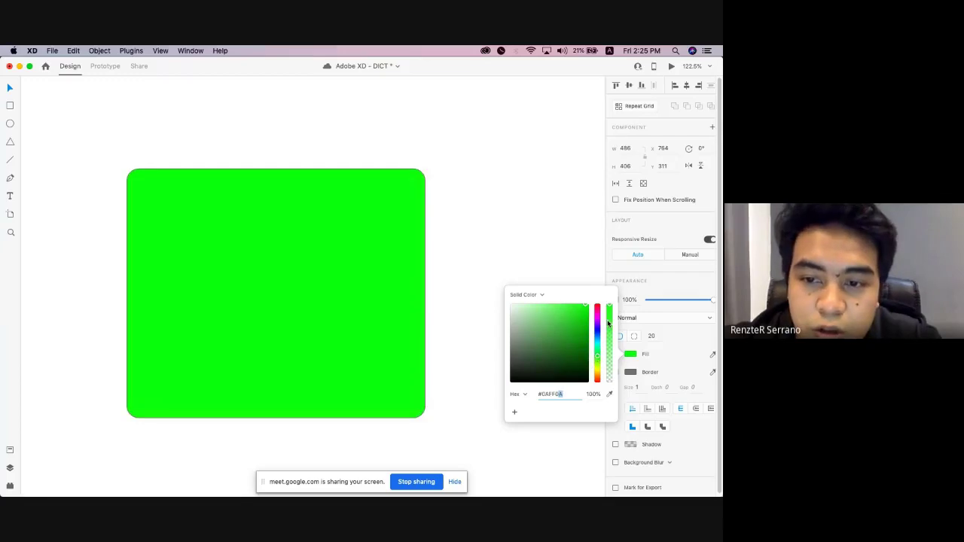
pyautogui.moveTo(610, 306)
pyautogui.mouseDown()
pyautogui.moveTo(611, 371)
pyautogui.moveTo(612, 295)
pyautogui.mouseUp()
pyautogui.click(579, 280)
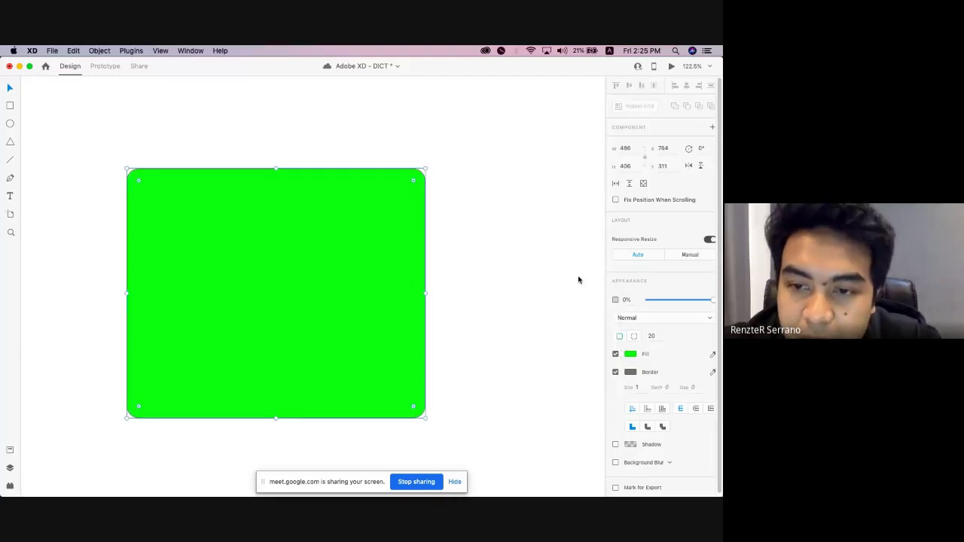
# Undo the last change and open the rectangle's overall opacity value for editing.
pyautogui.click(578, 281)
pyautogui.press('super+z')
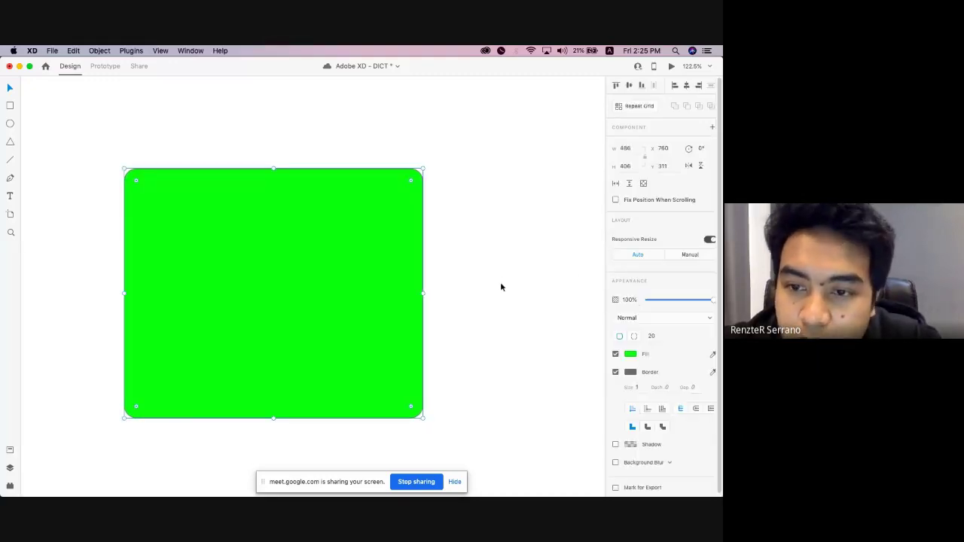
pyautogui.click(625, 300)
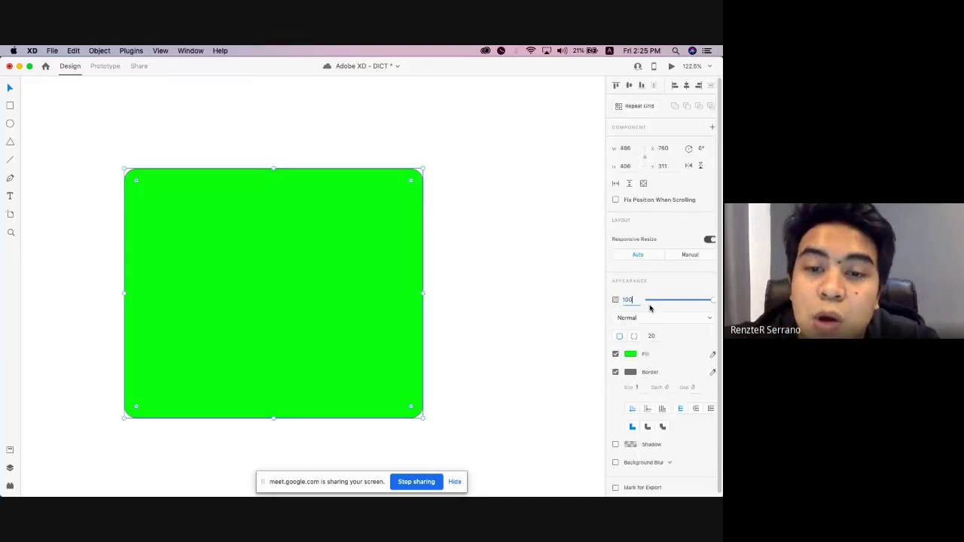
pyautogui.click(217, 274)
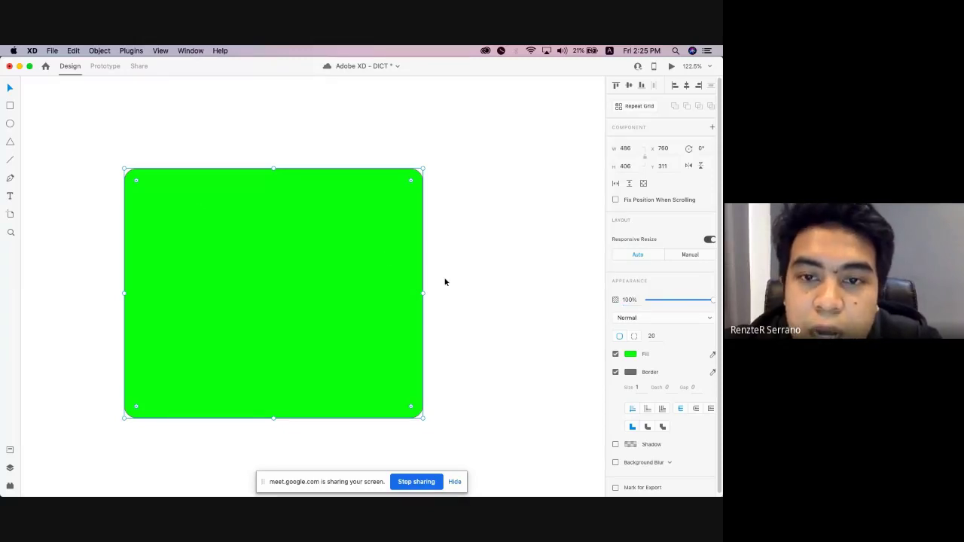
# Lower the opacity of the rectangle's fill colour freehand, and set it to exactly 50%.
pyautogui.click(629, 355)
pyautogui.moveTo(611, 311); pyautogui.dragTo(610, 332)
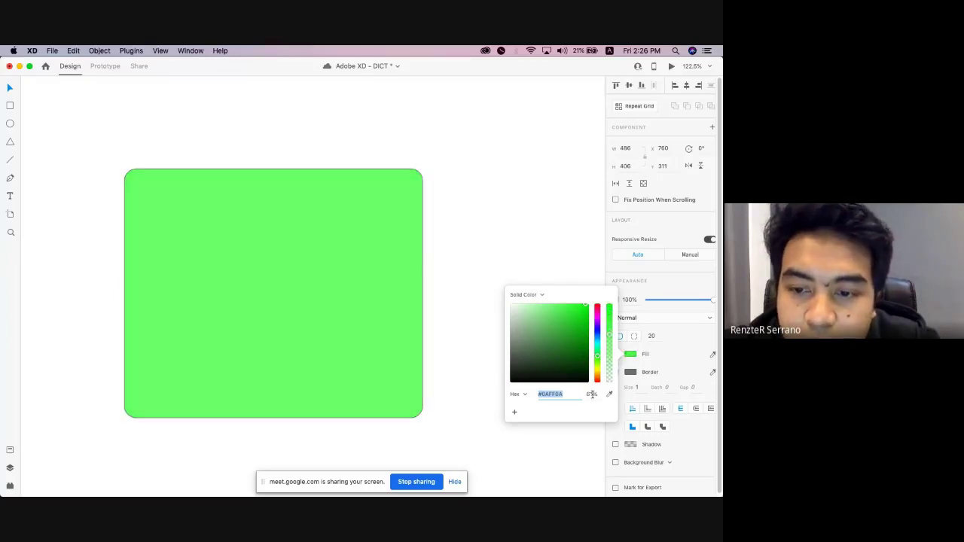
pyautogui.click(592, 394)
pyautogui.write('50')
pyautogui.press('Return')
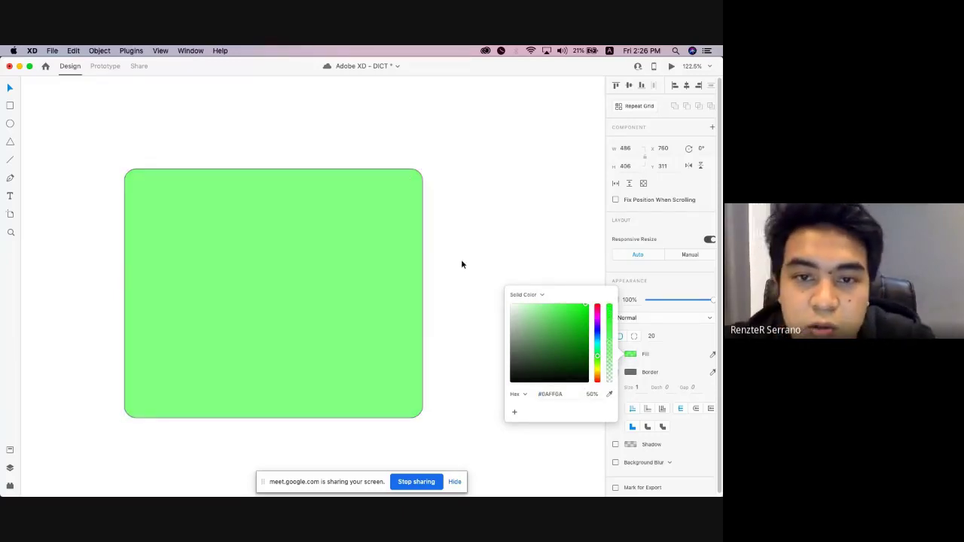
# Set the rectangle's overall opacity to 50%, and undo that change.
pyautogui.click(366, 274)
pyautogui.click(627, 300)
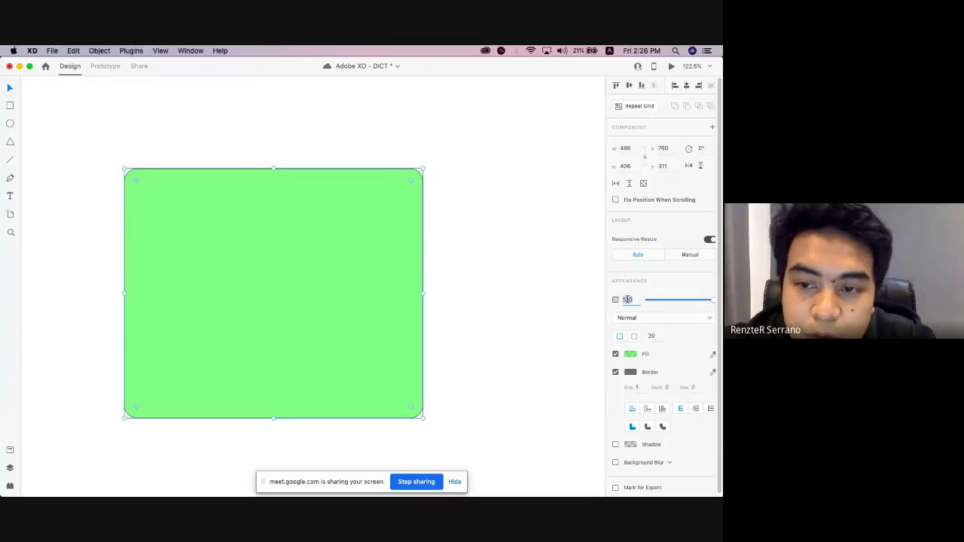
pyautogui.write('50')
pyautogui.press('Return')
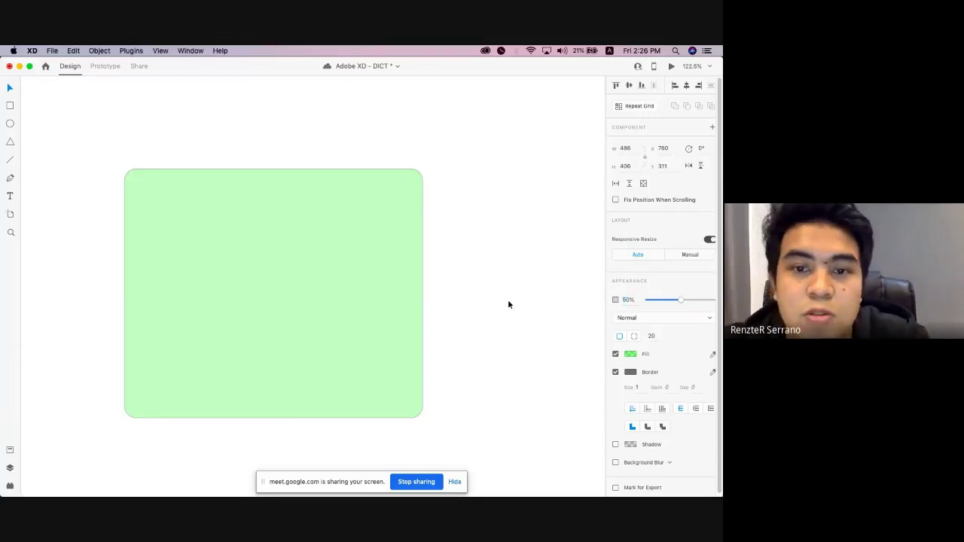
pyautogui.press('super+z')
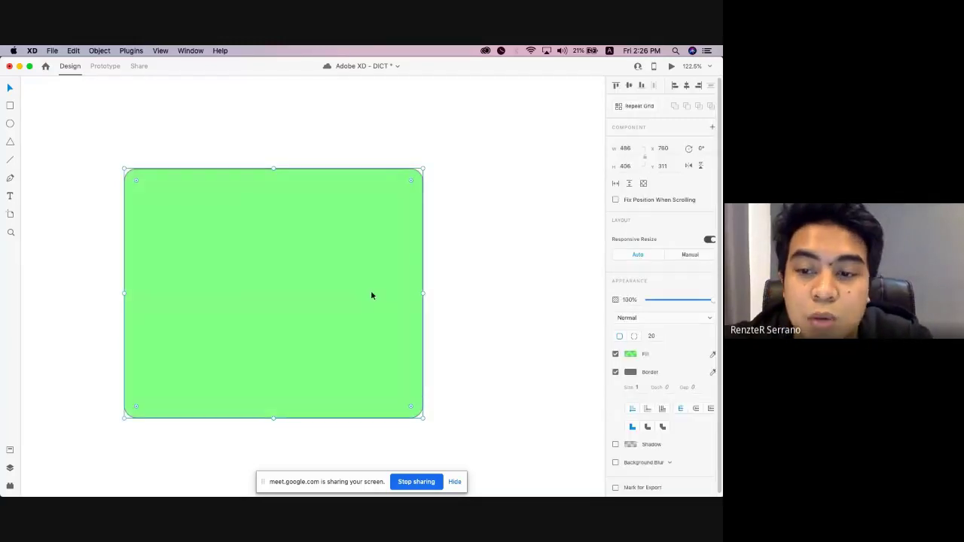
# Raise the fill colour's opacity back to 100% and nudge the rectangle to about X 757, Y 309.
pyautogui.click(630, 355)
pyautogui.moveTo(610, 354); pyautogui.dragTo(583, 264)
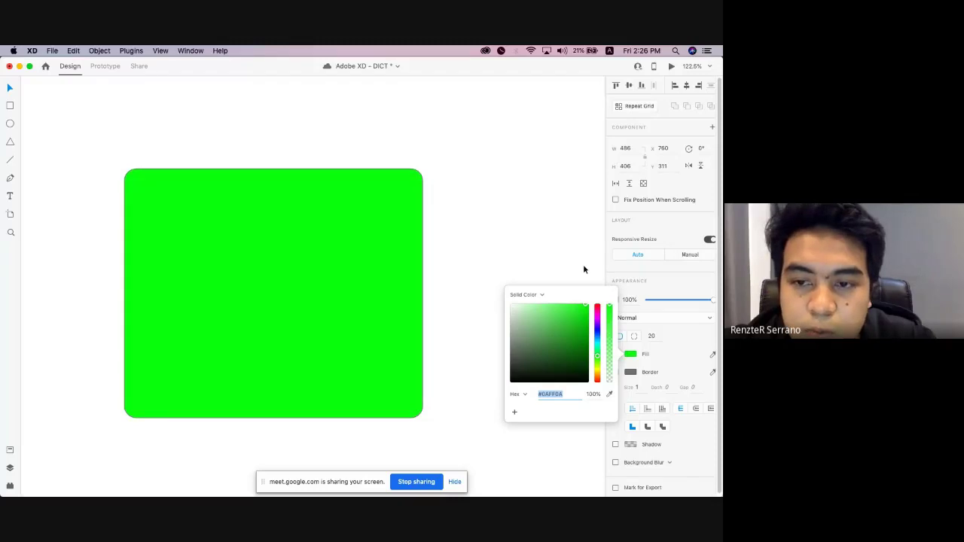
pyautogui.click(580, 273)
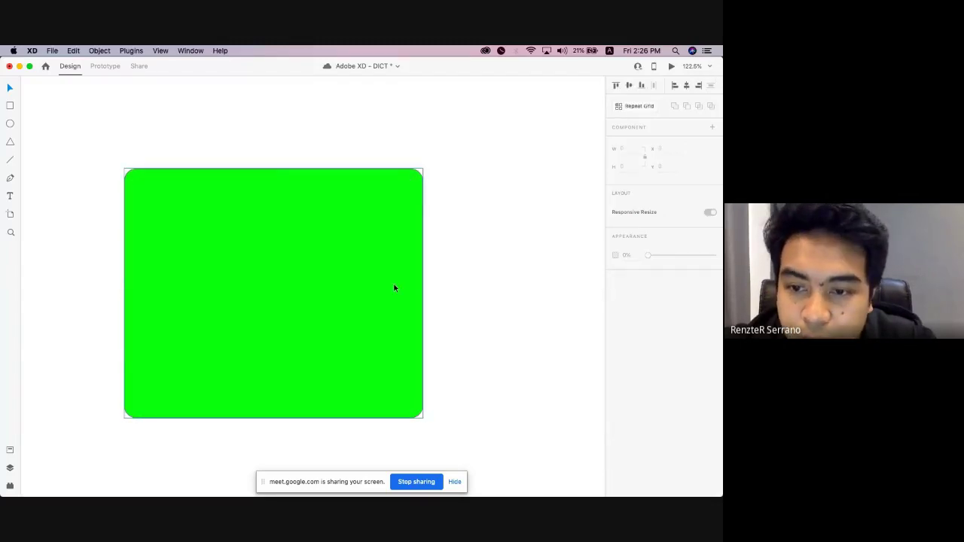
pyautogui.moveTo(394, 284); pyautogui.dragTo(392, 283)
# Examine the rectangle's fill and border colour pickers one after the other, closing each unchanged.
pyautogui.click(630, 354)
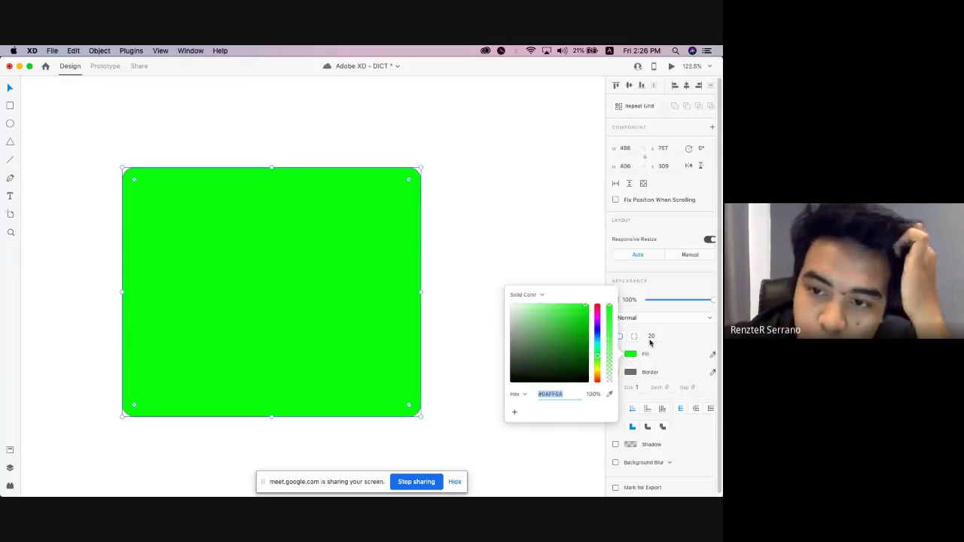
pyautogui.click(659, 353)
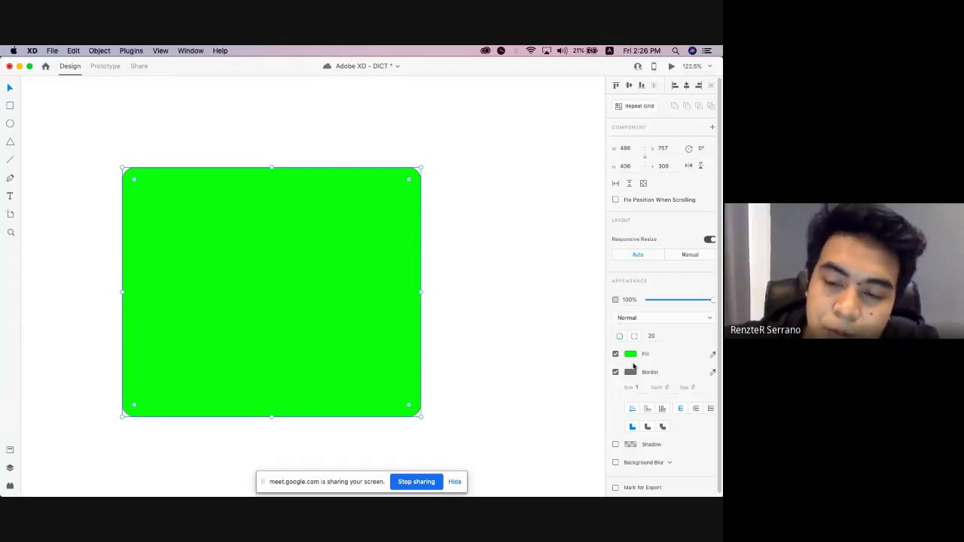
pyautogui.click(631, 373)
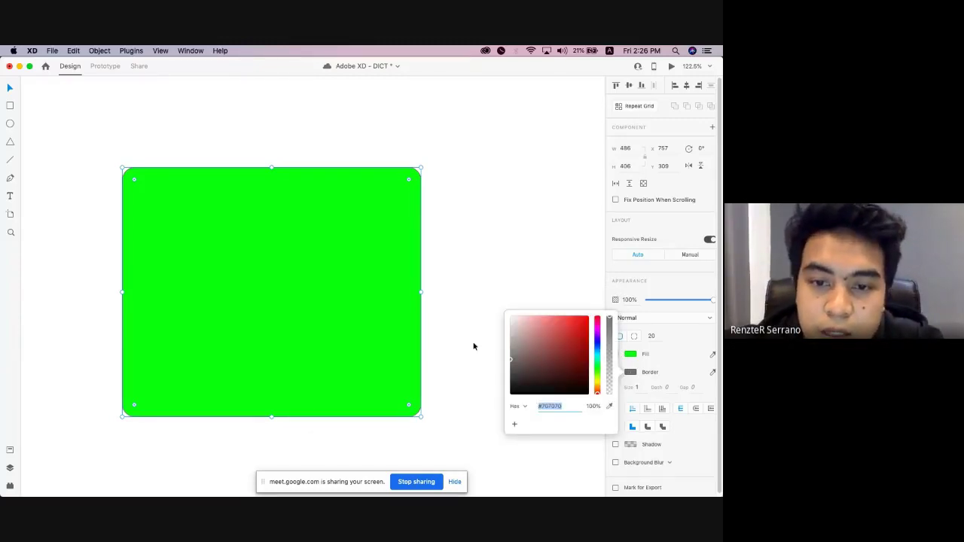
pyautogui.click(402, 268)
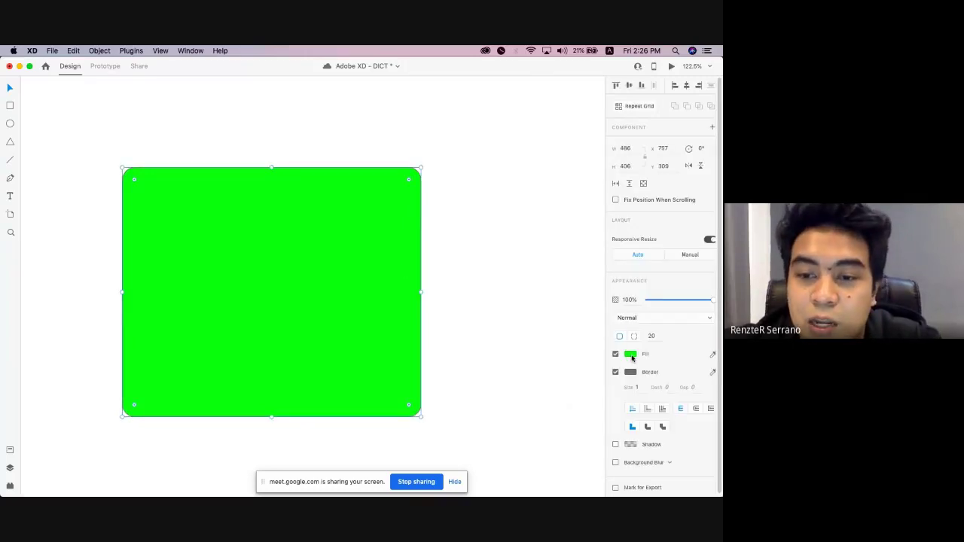
# Change the rectangle's fill colour to white.
pyautogui.click(632, 356)
pyautogui.moveTo(525, 309); pyautogui.dragTo(419, 283)
pyautogui.click(418, 283)
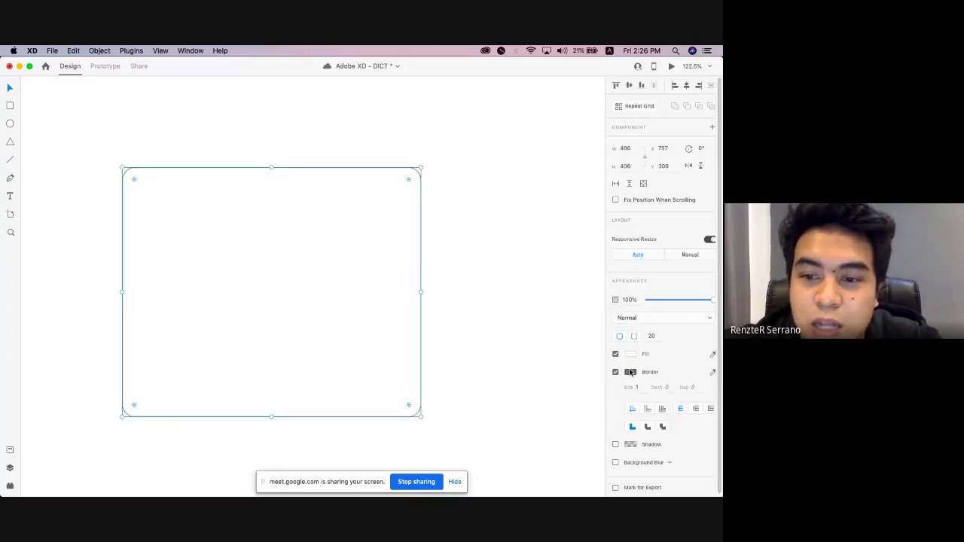
pyautogui.click(459, 319)
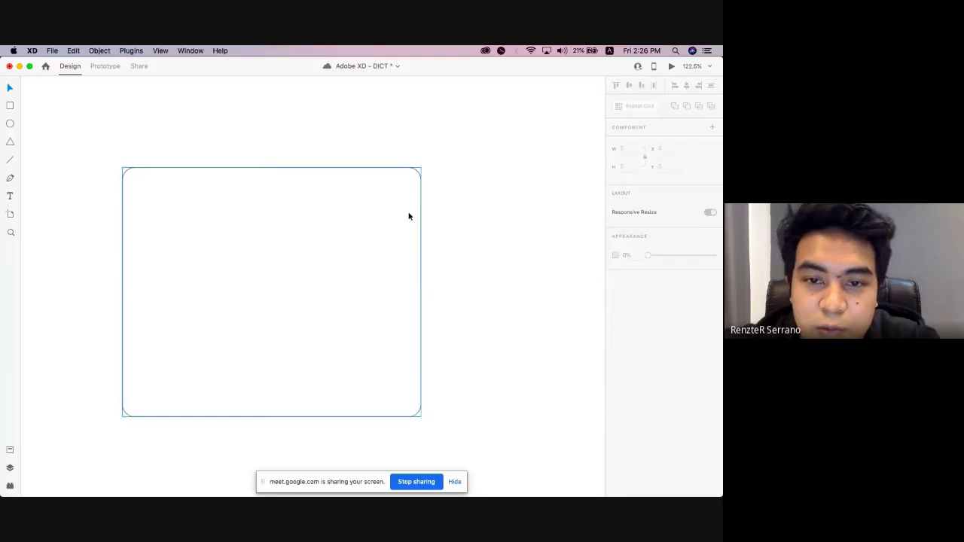
# Look closely at the rectangle's thin border, and set its border size to 20.
pyautogui.scroll(5, 410, 214)
pyautogui.scroll(5, 453, 211)
pyautogui.click(343, 234)
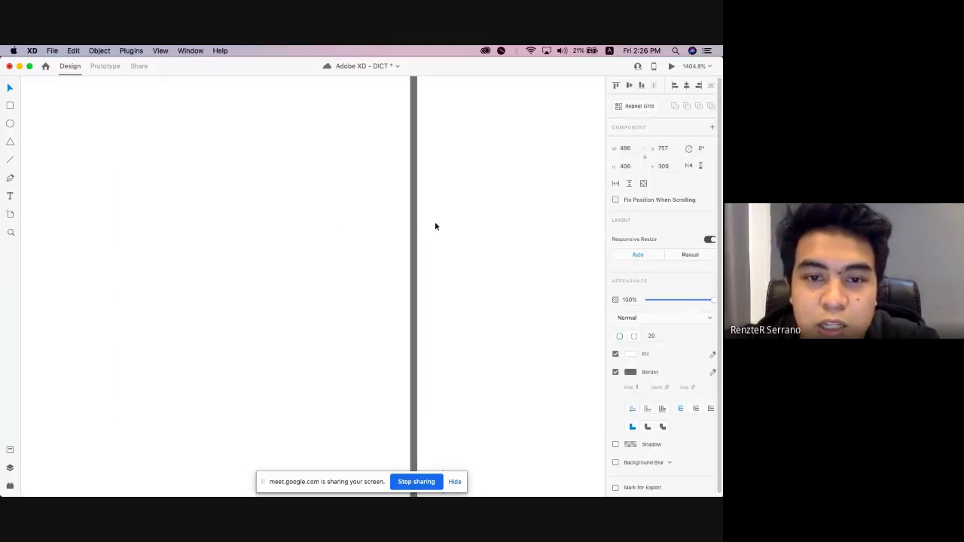
pyautogui.scroll(-10, 417, 230)
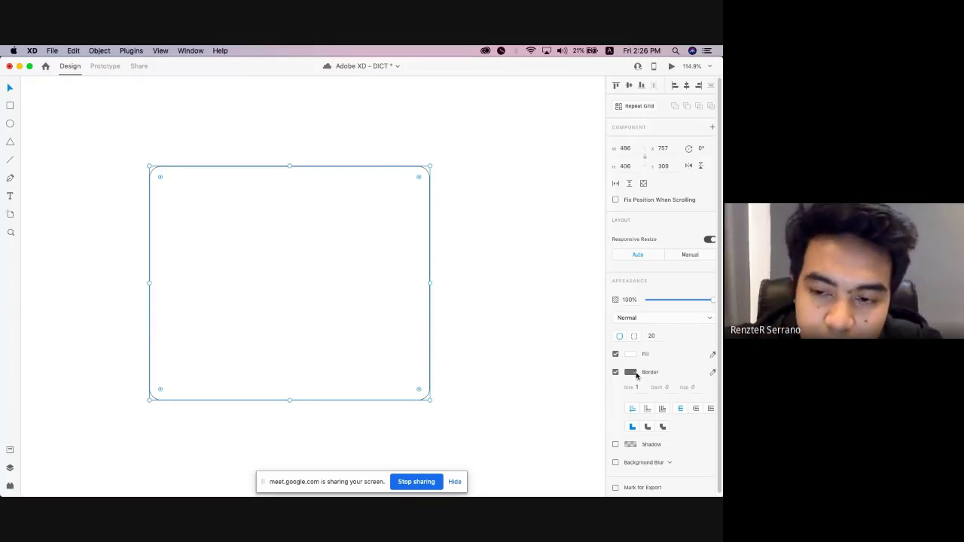
pyautogui.click(639, 385)
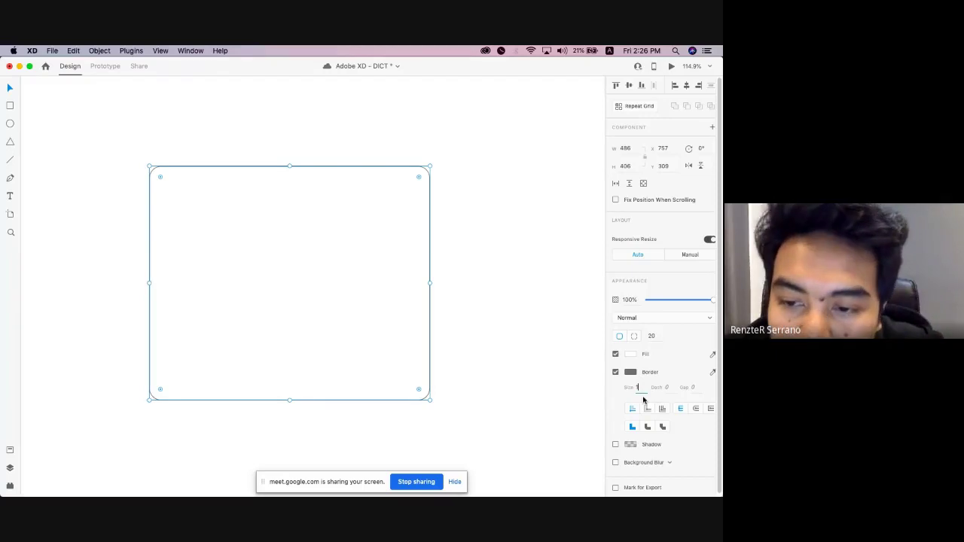
pyautogui.moveTo(640, 389); pyautogui.dragTo(607, 385)
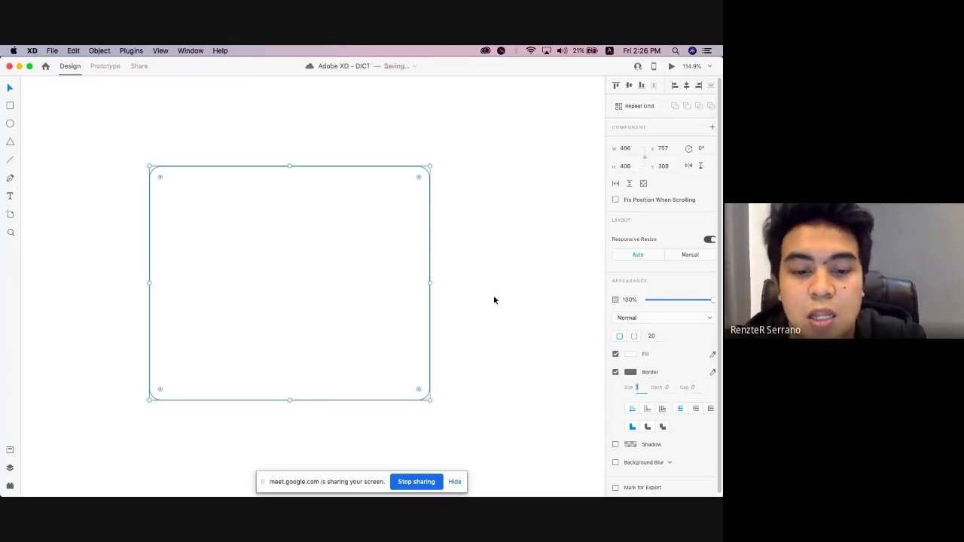
pyautogui.write('20')
pyautogui.press('Return')
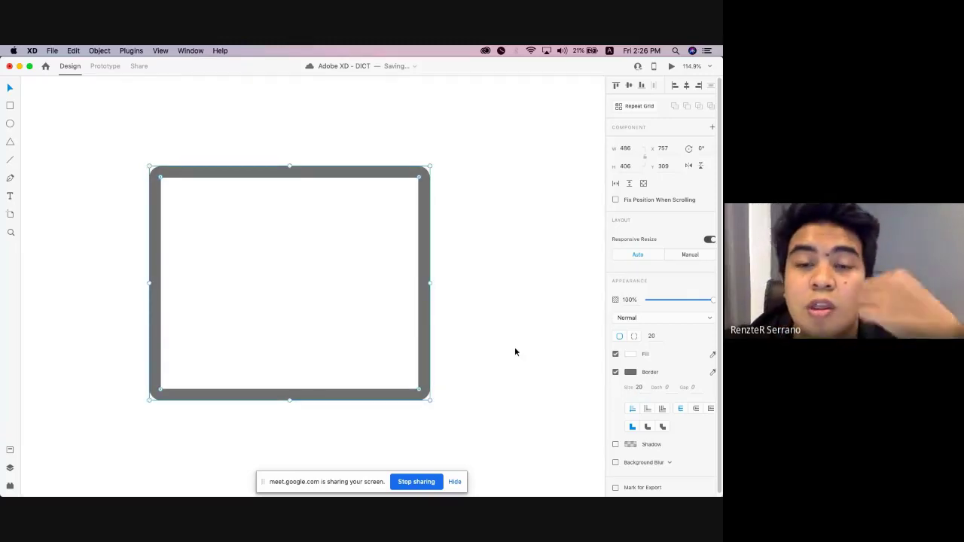
# Try red and green border colours on the rectangle, and fade the border to a pale grey-green at full opacity.
pyautogui.click(631, 372)
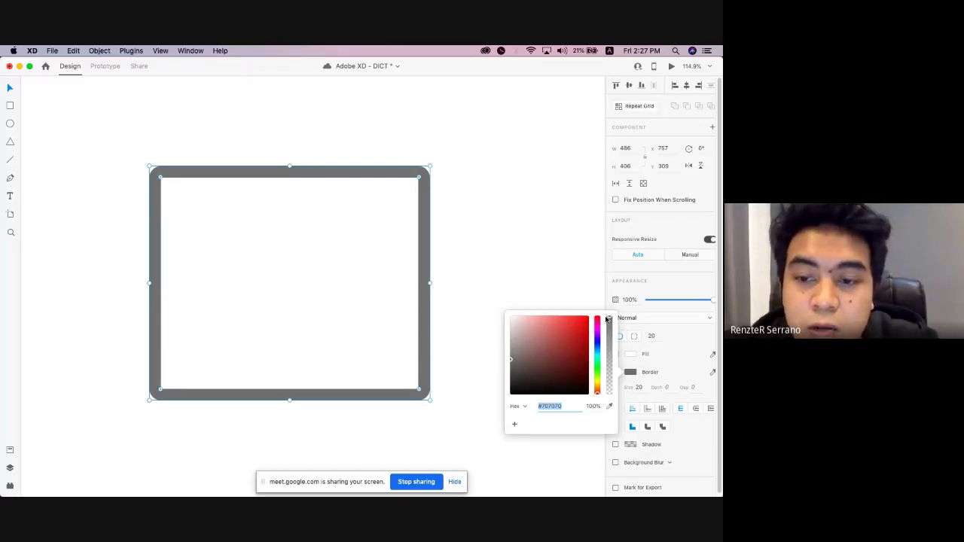
pyautogui.click(553, 348)
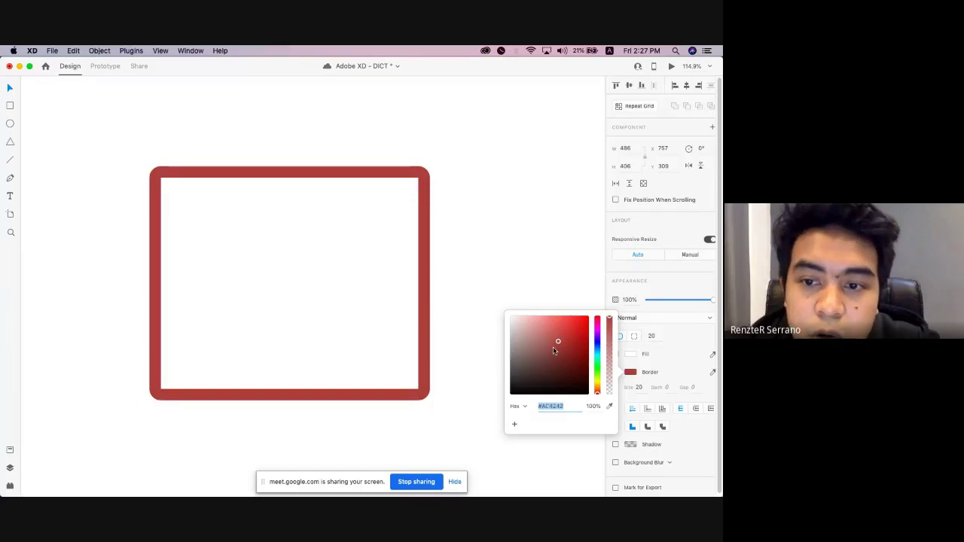
pyautogui.click(598, 331)
pyautogui.moveTo(597, 337)
pyautogui.mouseDown()
pyautogui.moveTo(595, 385)
pyautogui.moveTo(599, 372)
pyautogui.mouseUp()
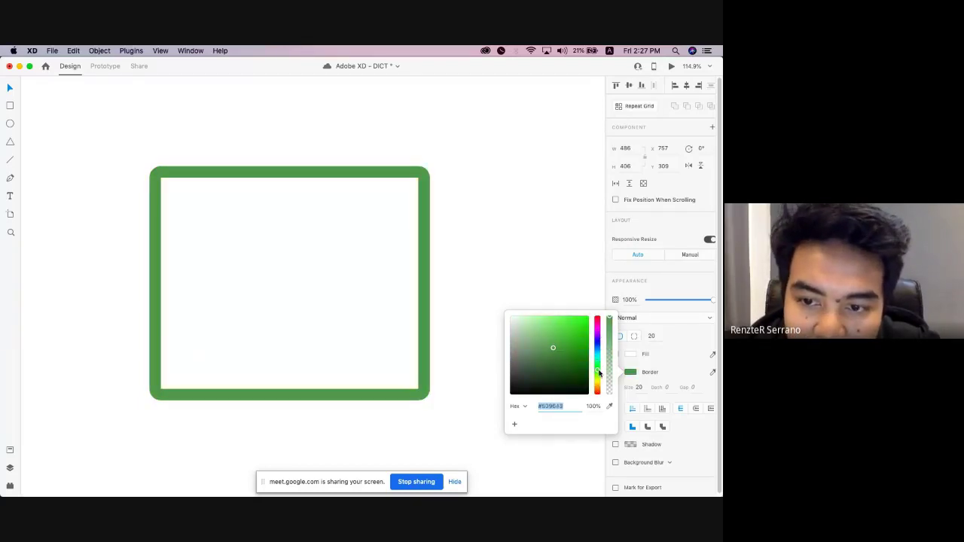
pyautogui.click(609, 330)
pyautogui.moveTo(609, 330)
pyautogui.mouseDown()
pyautogui.moveTo(610, 353)
pyautogui.moveTo(609, 316)
pyautogui.mouseUp()
pyautogui.moveTo(568, 352); pyautogui.dragTo(517, 325)
# Reduce the rectangle's border size to 5 and change the border colour to a very dark grey.
pyautogui.click(639, 387)
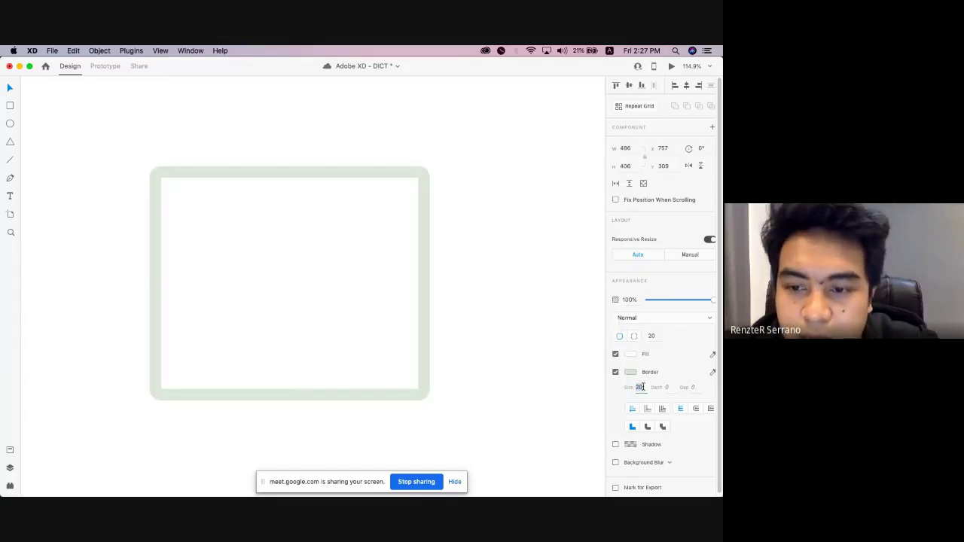
pyautogui.write('5')
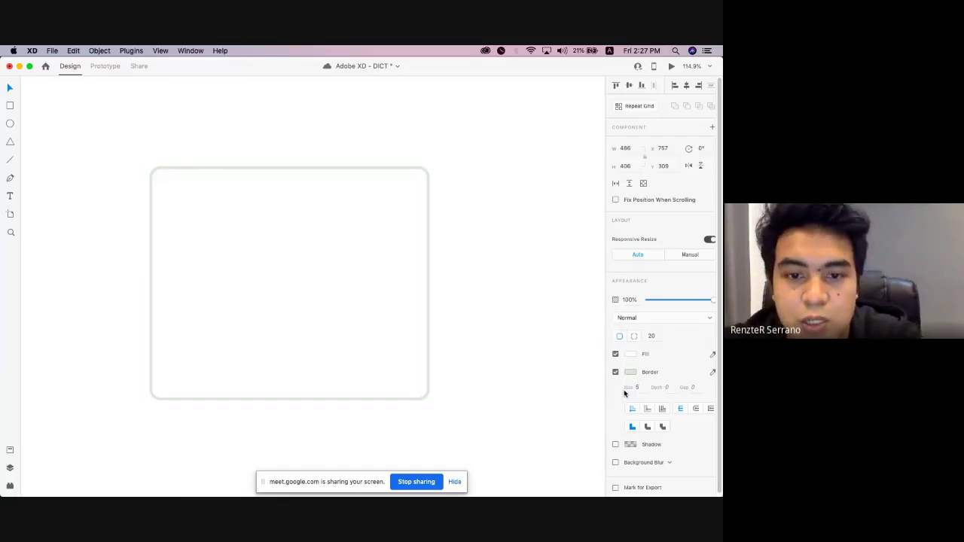
pyautogui.click(640, 388)
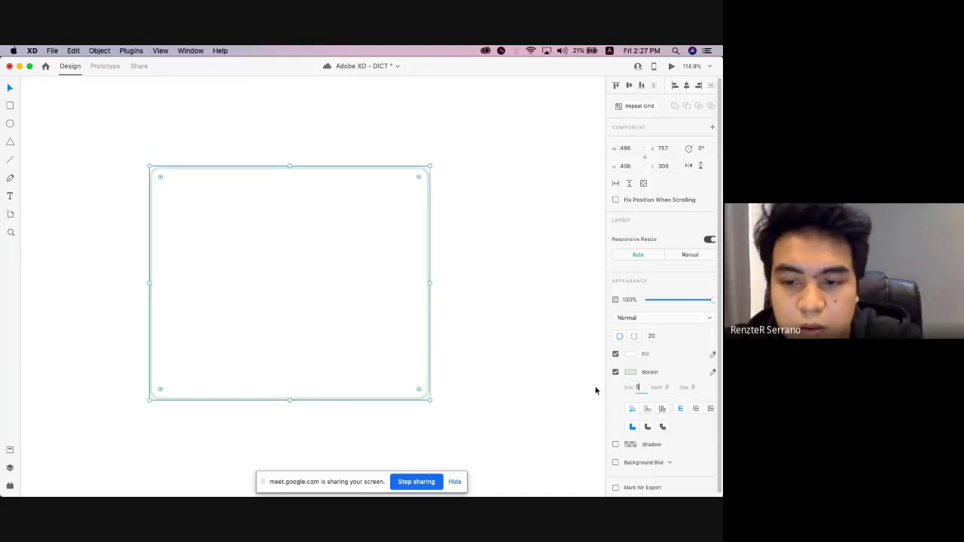
pyautogui.click(631, 372)
pyautogui.click(509, 382)
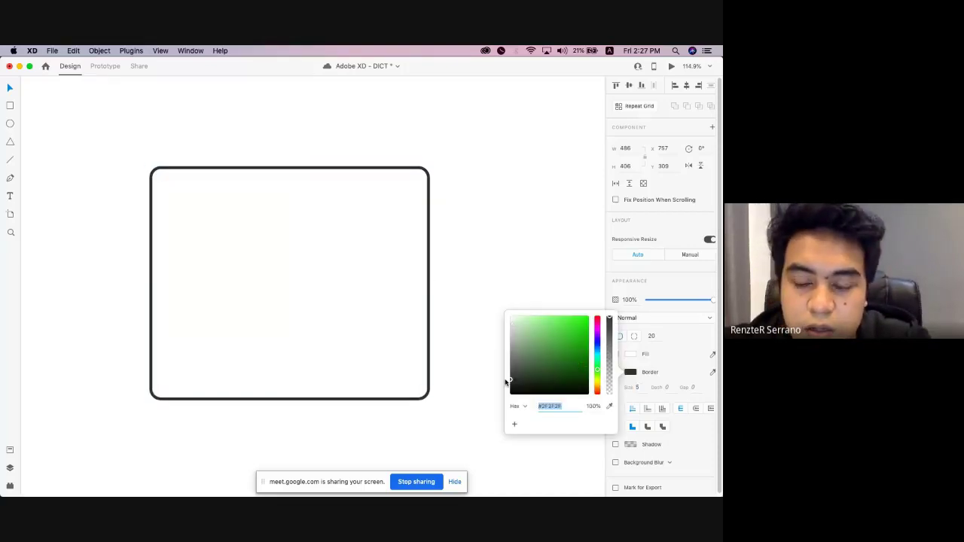
pyautogui.click(550, 319)
pyautogui.click(410, 324)
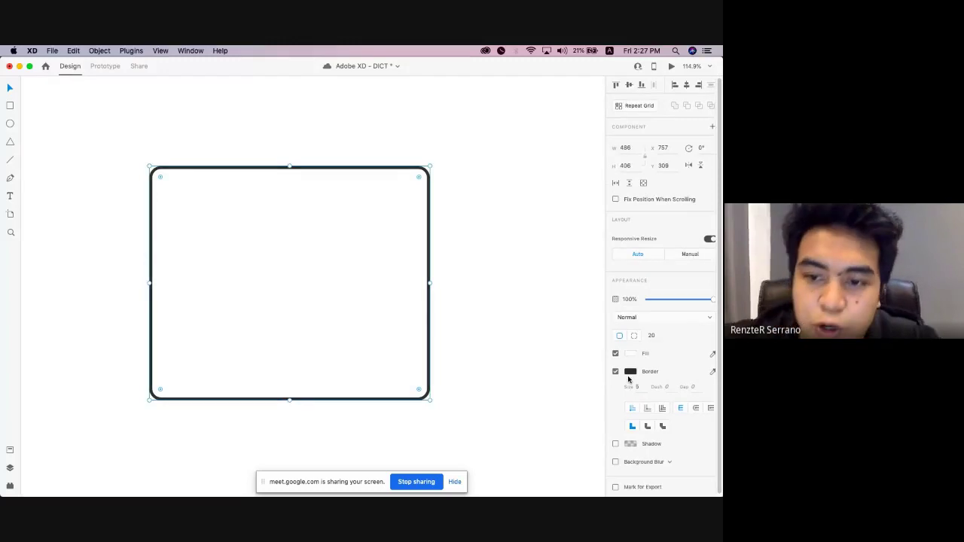
# Change the rectangle's fill colour to light pink.
pyautogui.click(631, 354)
pyautogui.click(572, 327)
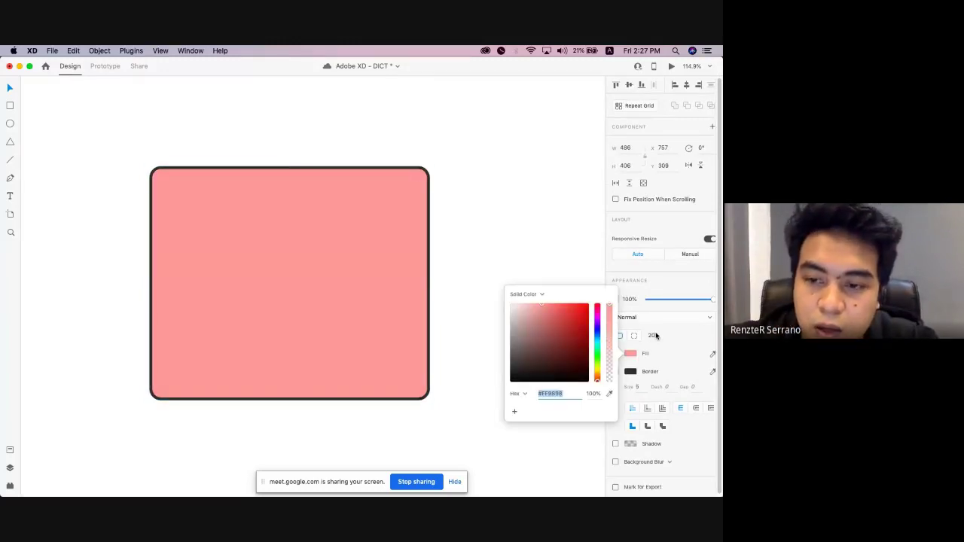
pyautogui.press('Escape')
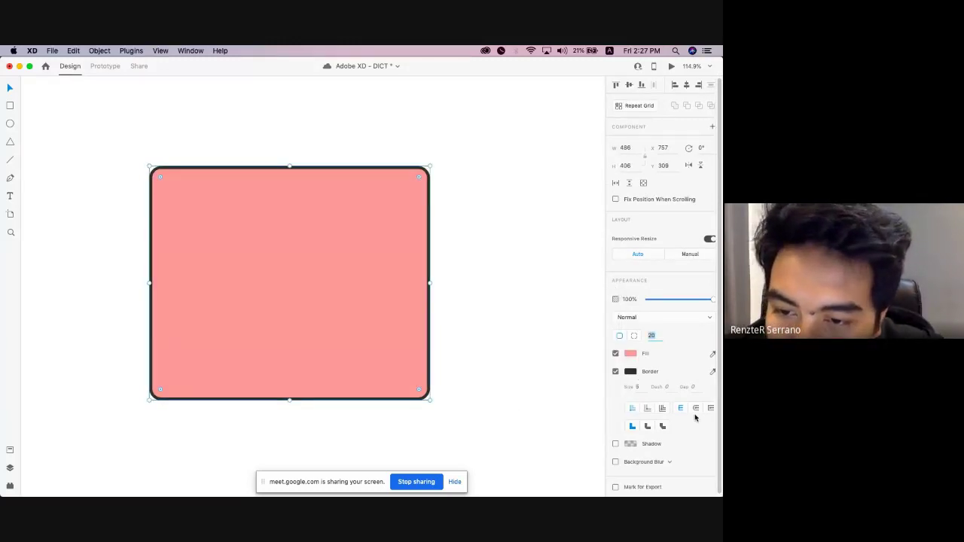
# Try the outer and centre stroke alignments on the rectangle's border, and return it to inner stroke.
pyautogui.click(649, 412)
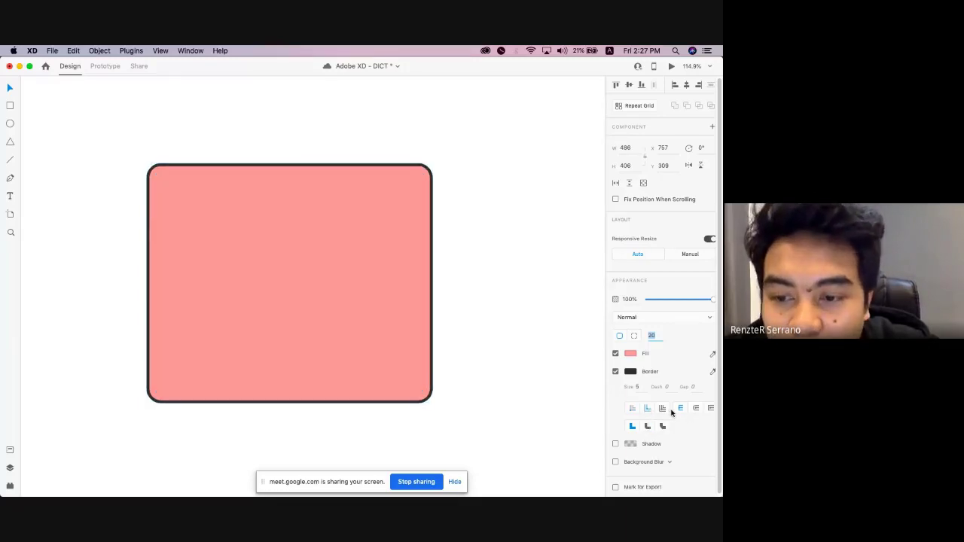
pyautogui.click(664, 410)
pyautogui.click(634, 409)
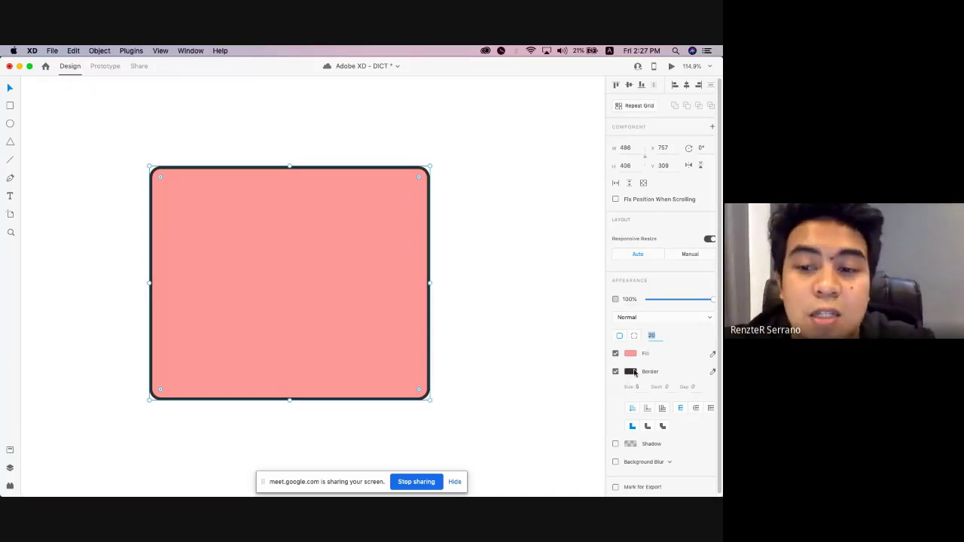
# Move the rectangle into the artboard's upper-left corner, to about X 75, Y 52.
pyautogui.click(489, 314)
pyautogui.click(392, 274)
pyautogui.press('super+0')
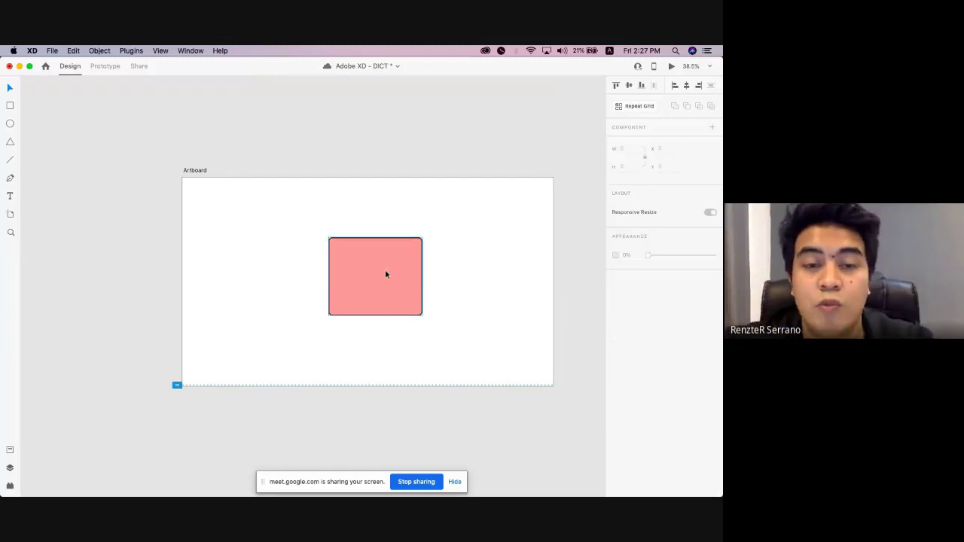
pyautogui.moveTo(387, 280); pyautogui.dragTo(295, 243)
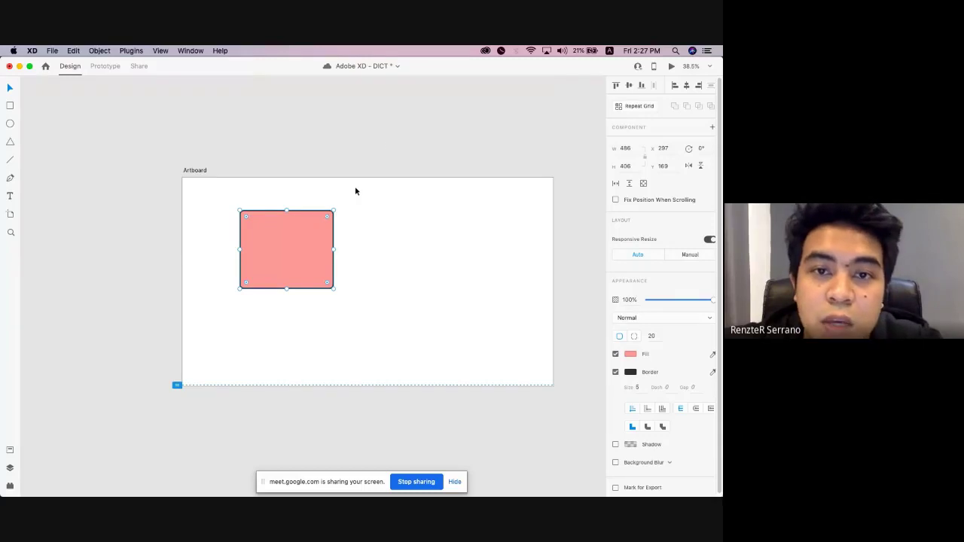
pyautogui.hscroll(2, 379, 140)
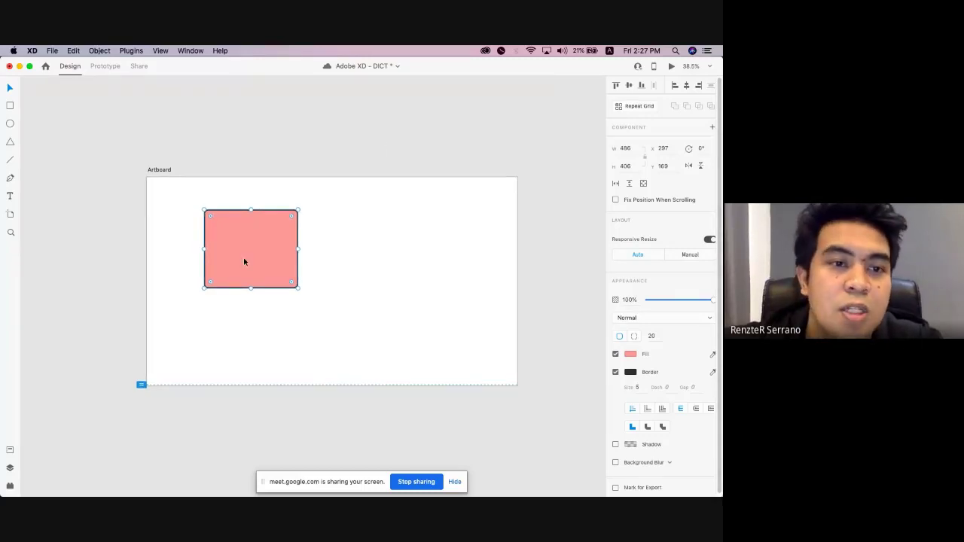
pyautogui.press('r')
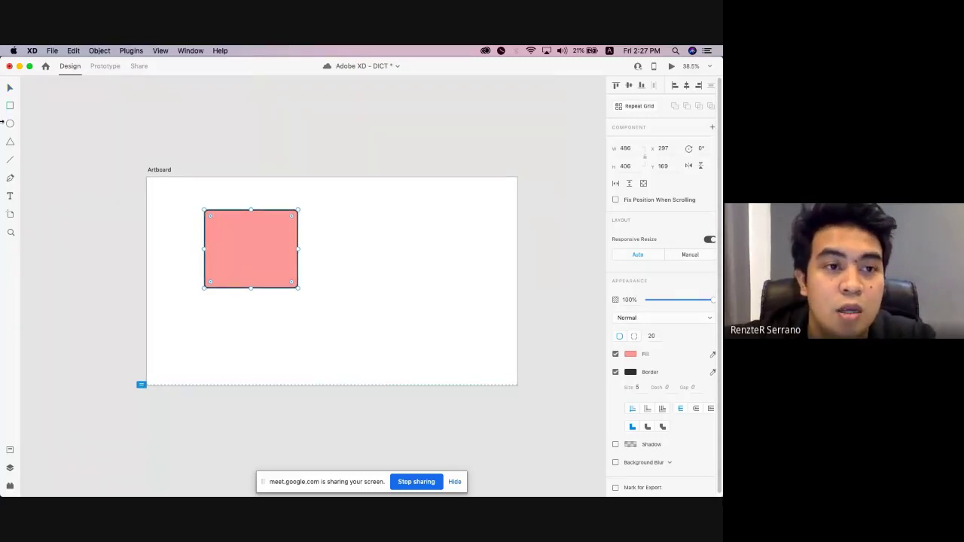
pyautogui.click(12, 125)
pyautogui.press('v')
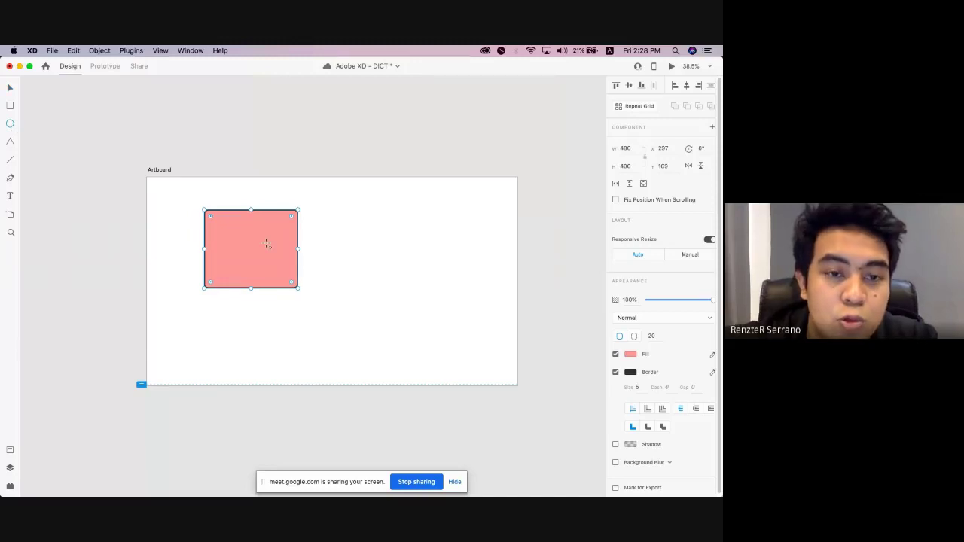
pyautogui.moveTo(253, 251); pyautogui.dragTo(210, 228)
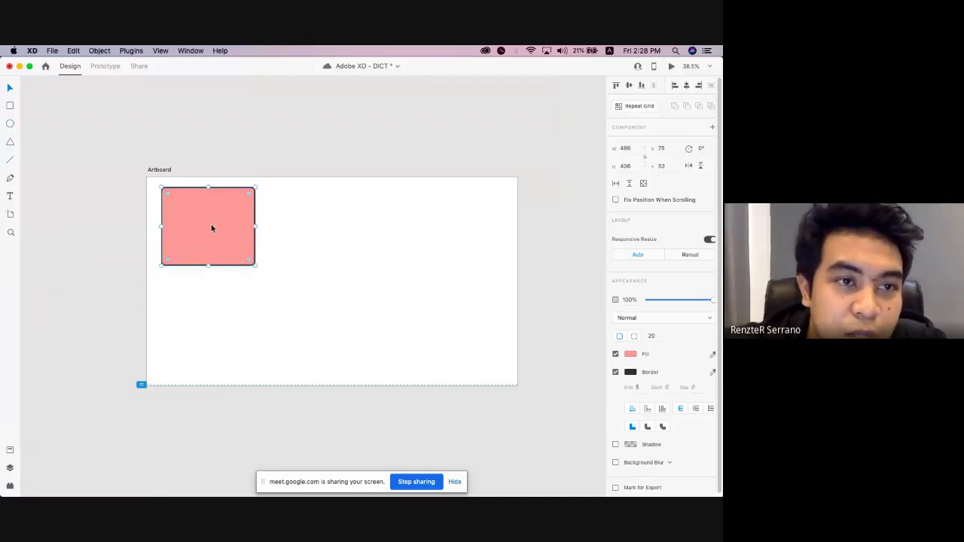
# Draw a freehand ellipse about 316 by 246 to the right of the rectangle, and undo it.
pyautogui.click(10, 125)
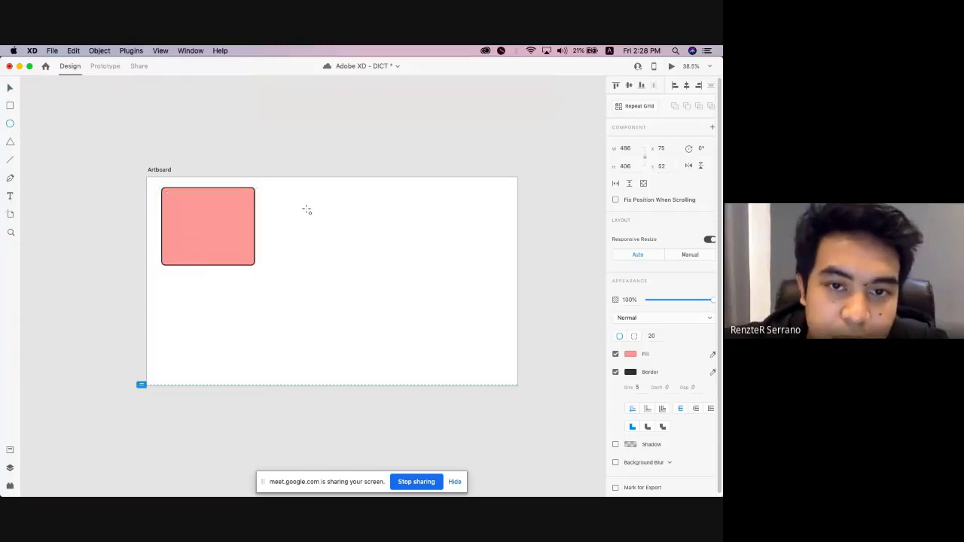
pyautogui.moveTo(306, 210); pyautogui.dragTo(370, 257)
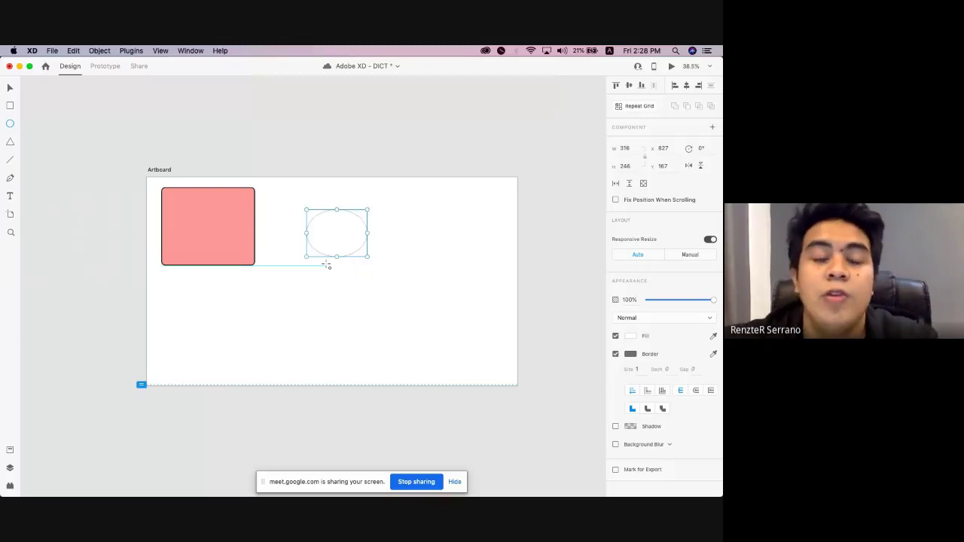
pyautogui.press('super+z')
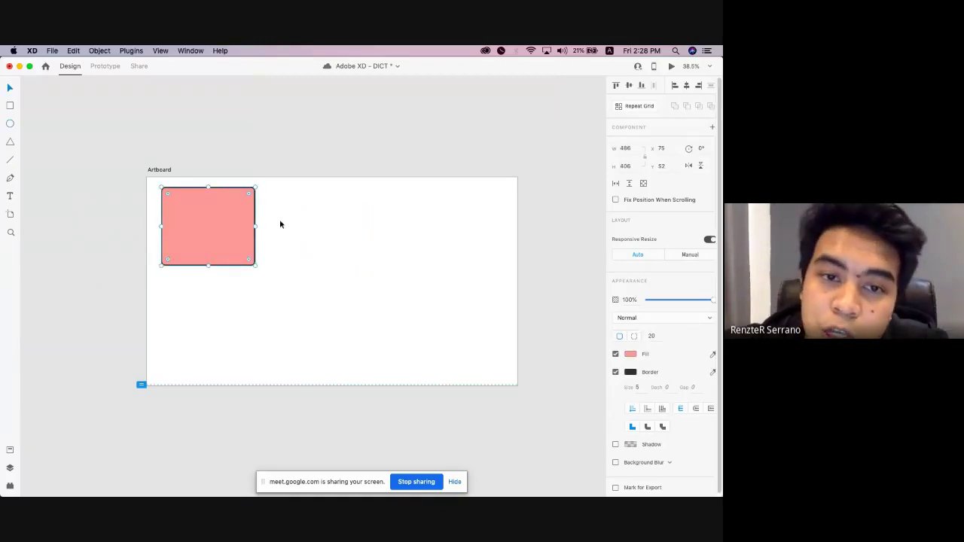
# Draw a perfect circle about 589 by 589 to the right of the rectangle, and move it to about X 768, Y 228.
pyautogui.click(10, 124)
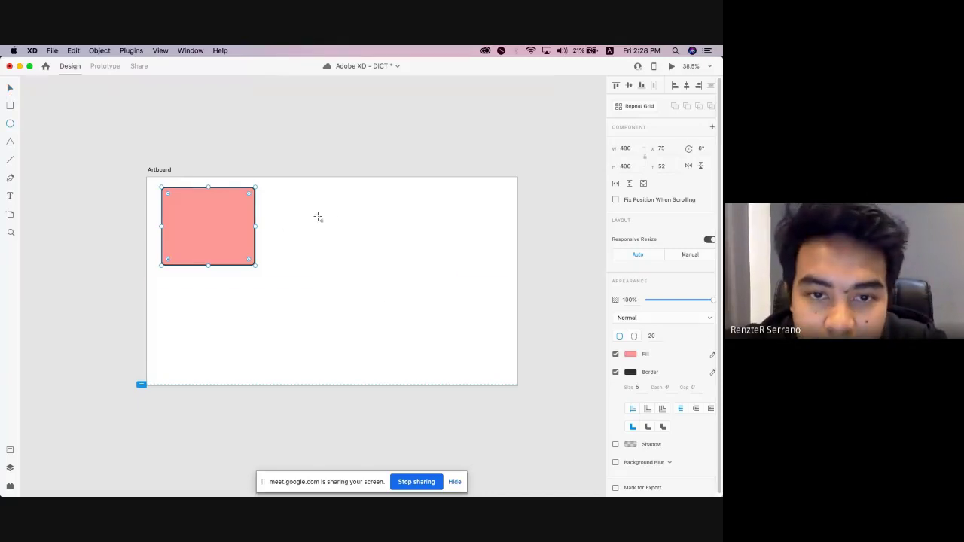
pyautogui.moveTo(318, 217); pyautogui.dragTo(432, 338)
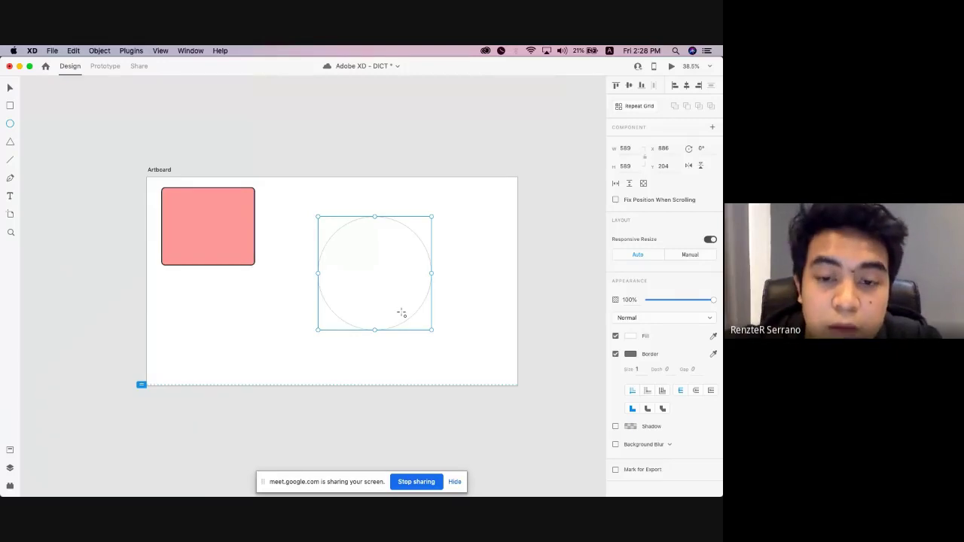
pyautogui.moveTo(370, 266); pyautogui.dragTo(365, 261)
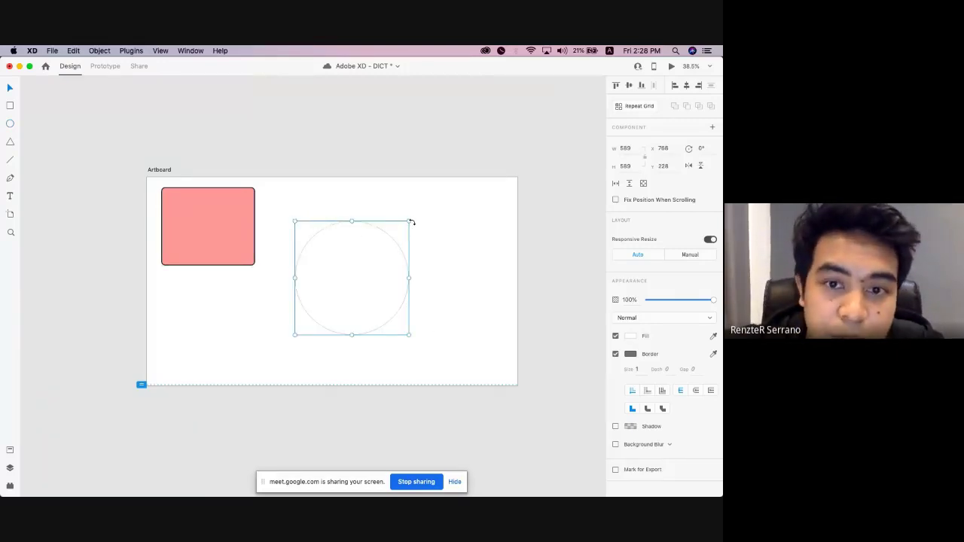
# Rotate the circle to about -5° freehand, and reset its rotation to 0°.
pyautogui.moveTo(411, 222)
pyautogui.mouseDown()
pyautogui.moveTo(322, 218)
pyautogui.moveTo(288, 241)
pyautogui.moveTo(304, 294)
pyautogui.moveTo(407, 218)
pyautogui.mouseUp()
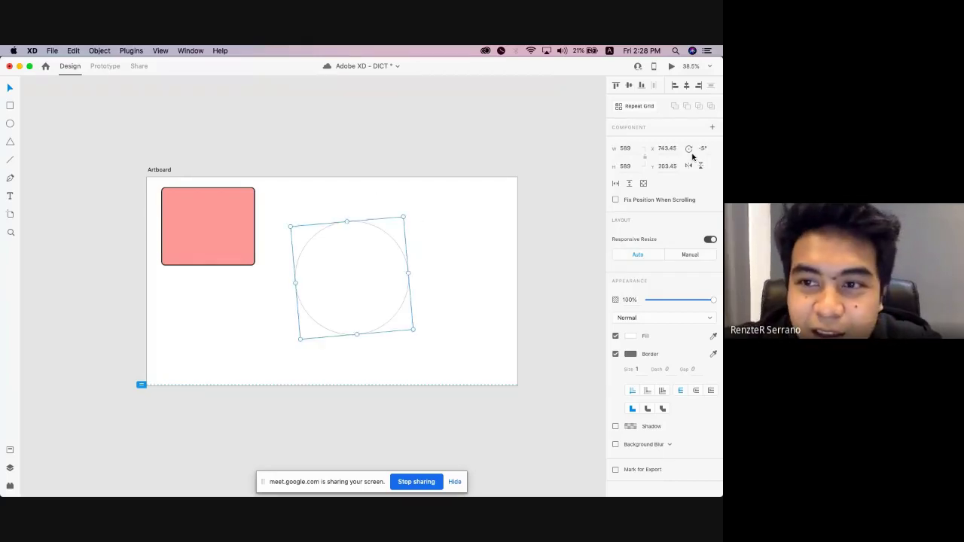
pyautogui.moveTo(708, 148); pyautogui.dragTo(675, 144)
pyautogui.write('0')
pyautogui.click(401, 237)
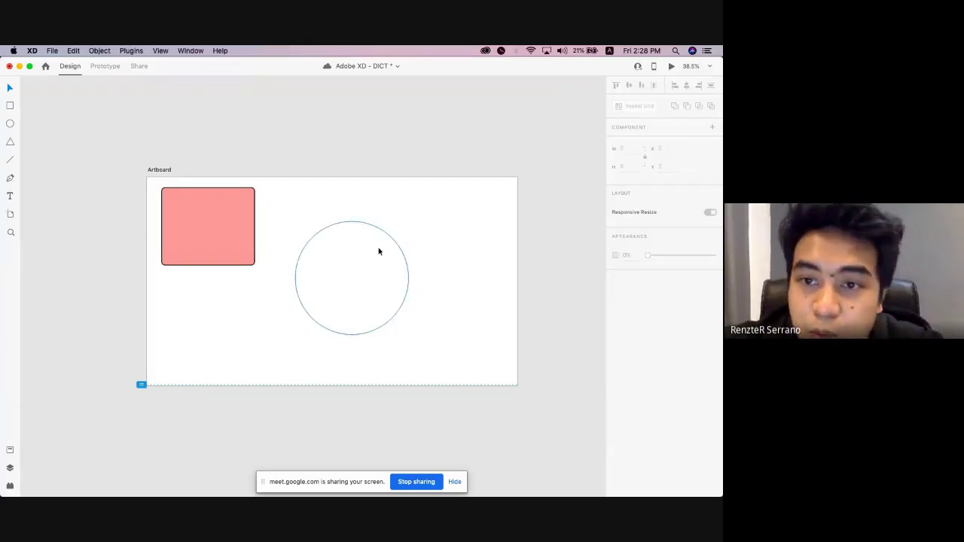
pyautogui.click(211, 217)
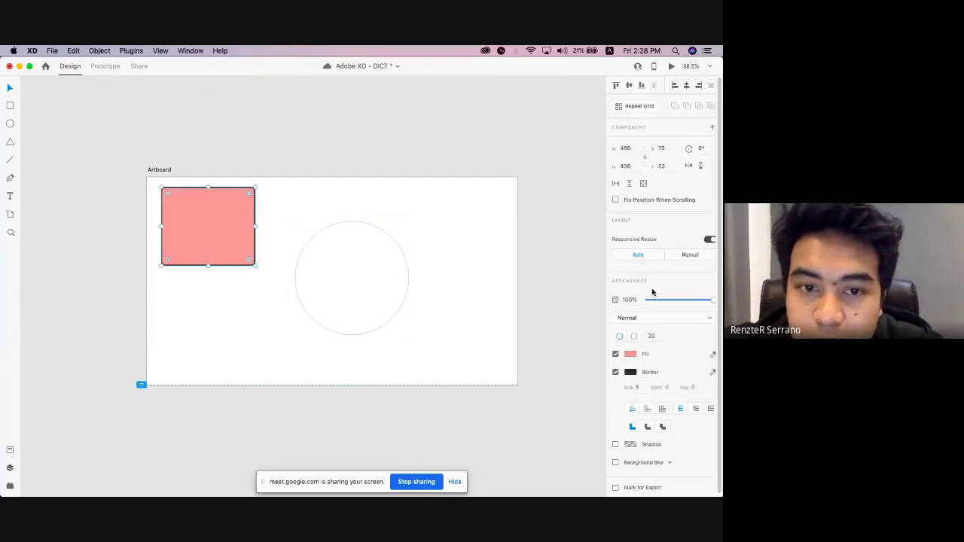
pyautogui.click(362, 262)
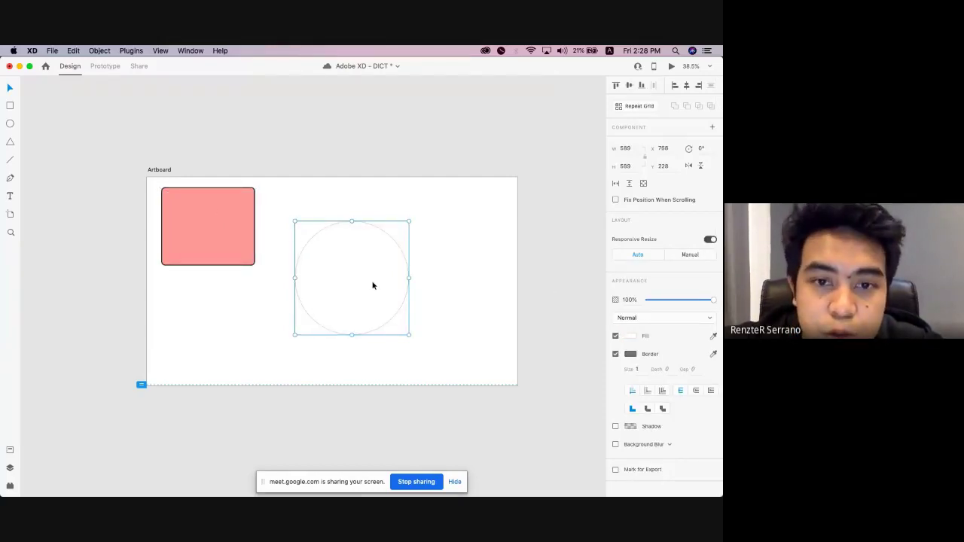
# Move the circle to about X 784, Y 164, and draw a triangle about 443 by 384 below the rectangle.
pyautogui.moveTo(372, 285); pyautogui.dragTo(376, 273)
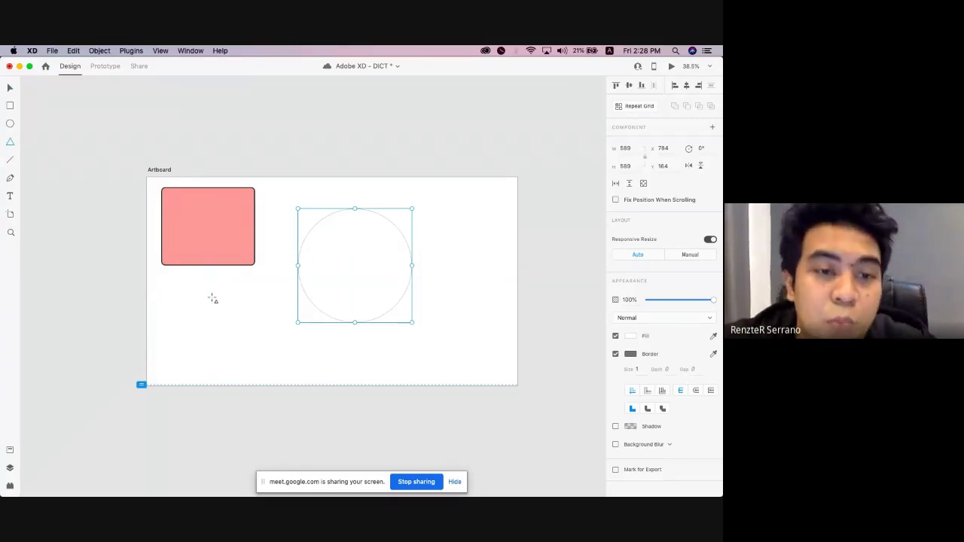
pyautogui.moveTo(173, 282); pyautogui.dragTo(259, 366)
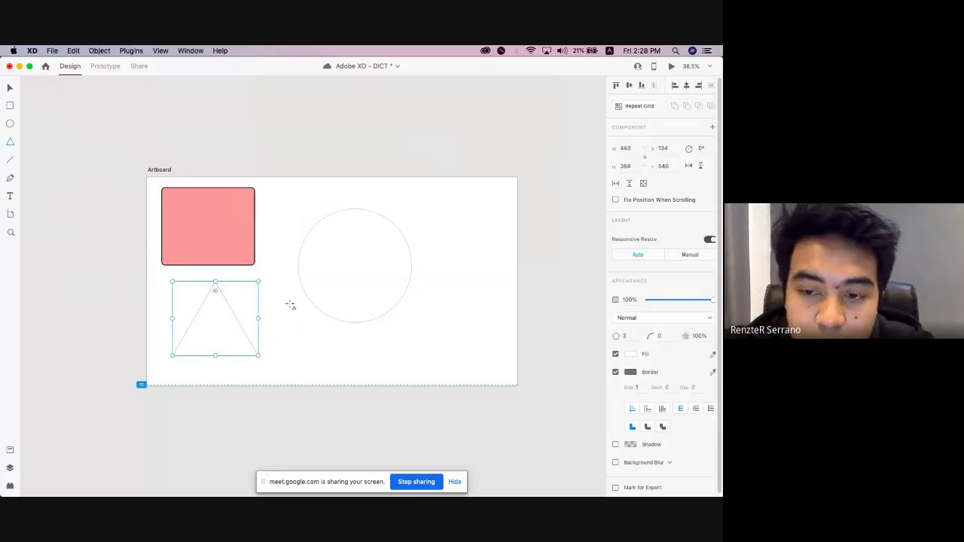
pyautogui.press('v')
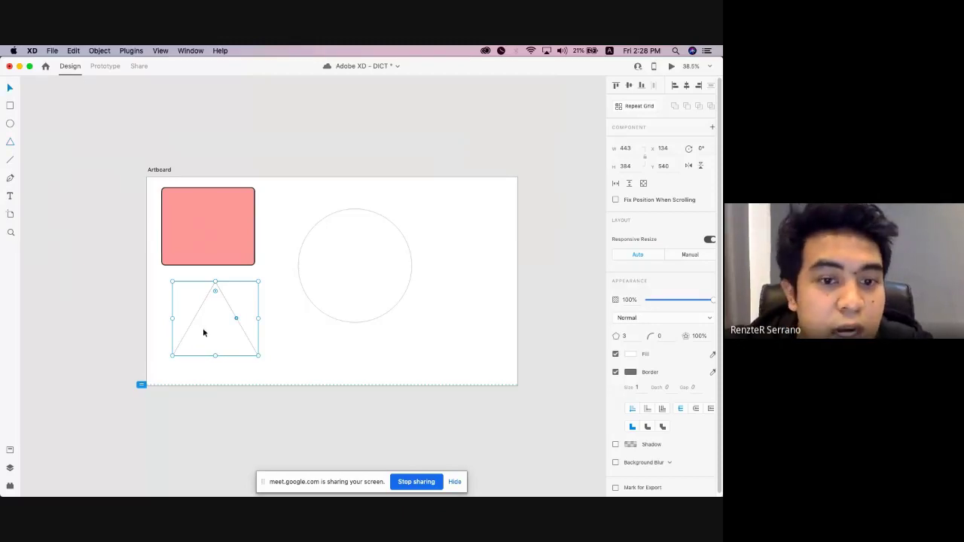
# Fill the triangle with a muted dark red and the circle with a lighter coral red.
pyautogui.click(630, 354)
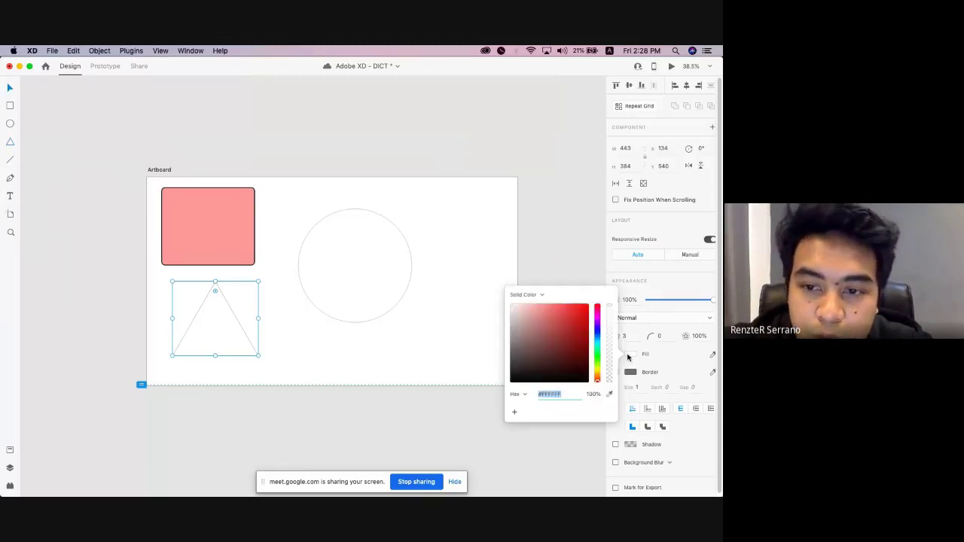
pyautogui.click(532, 348)
pyautogui.click(361, 276)
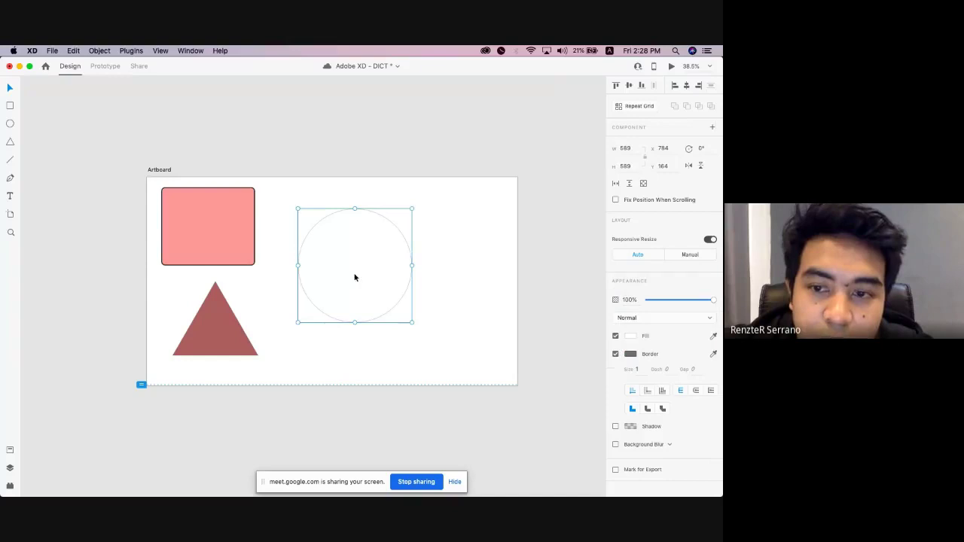
pyautogui.click(629, 336)
pyautogui.click(556, 290)
# Reshape the triangle into a three-pointed star by lowering its star ratio to 54%, and raise the ratio to about 82%.
pyautogui.click(253, 350)
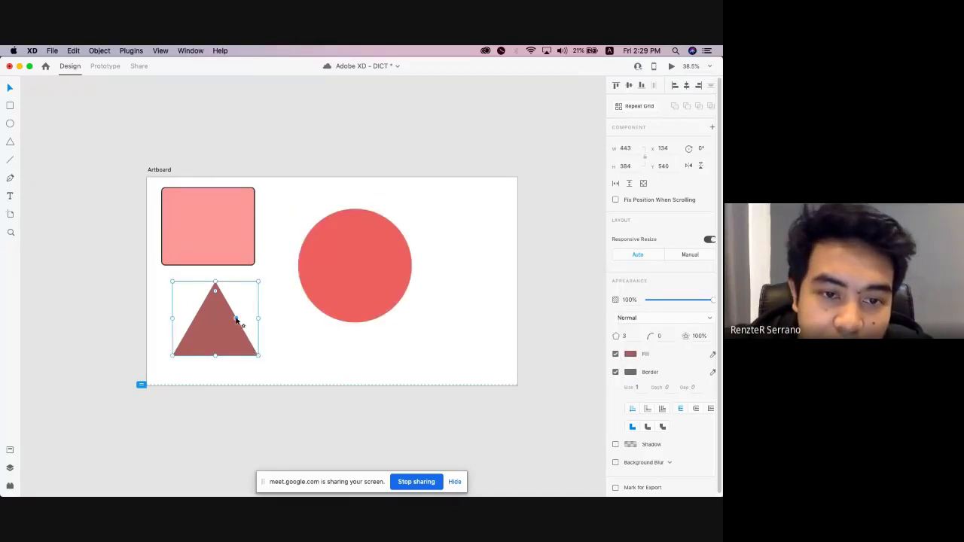
pyautogui.moveTo(236, 318); pyautogui.dragTo(225, 323)
pyautogui.click(697, 336)
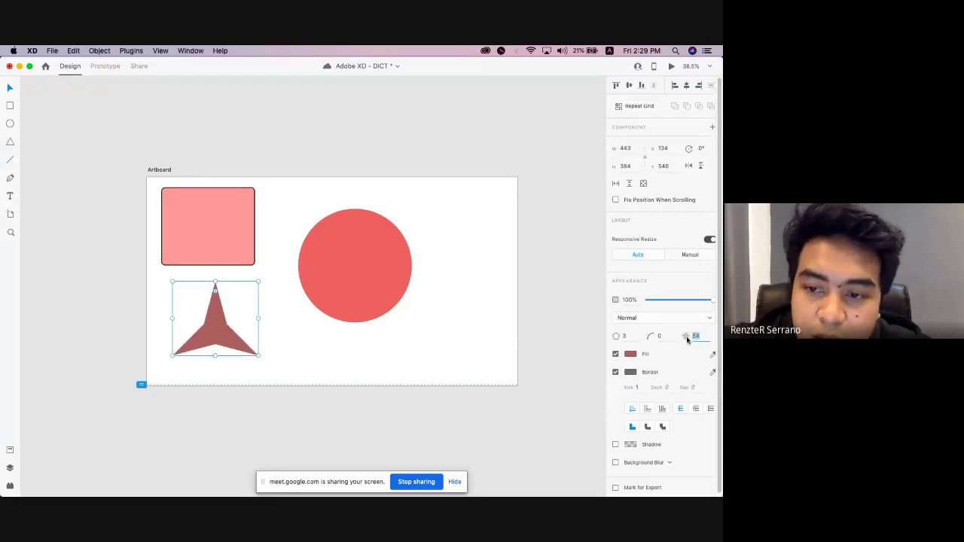
pyautogui.write('58')
pyautogui.press('Return')
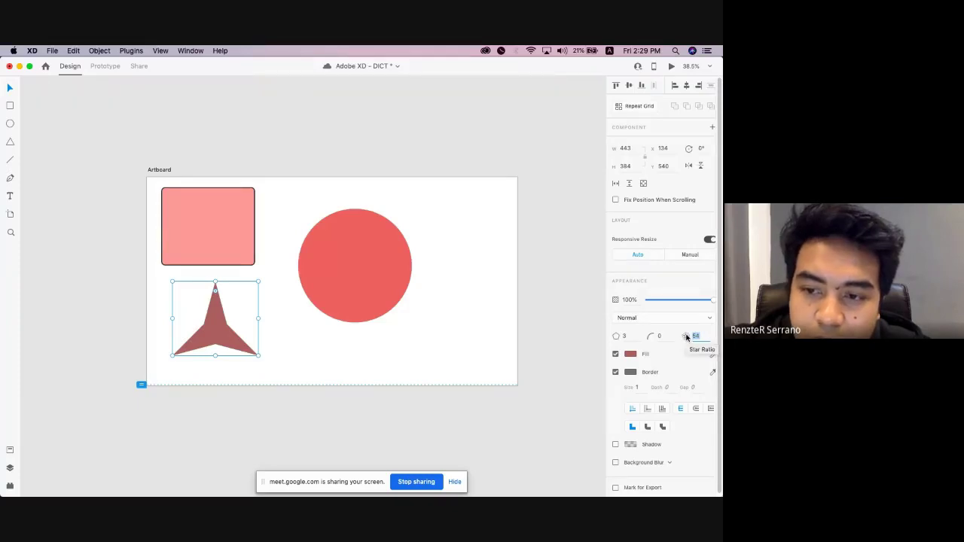
pyautogui.moveTo(227, 328)
pyautogui.mouseDown()
pyautogui.moveTo(275, 301)
pyautogui.moveTo(214, 318)
pyautogui.moveTo(234, 324)
pyautogui.mouseUp()
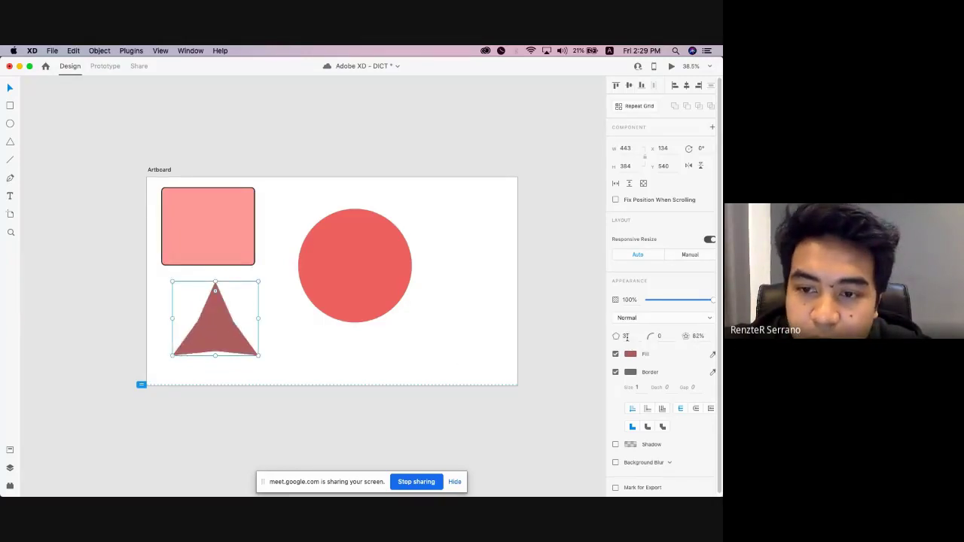
# Undo the star ratio changes on the triangle.
pyautogui.click(624, 336)
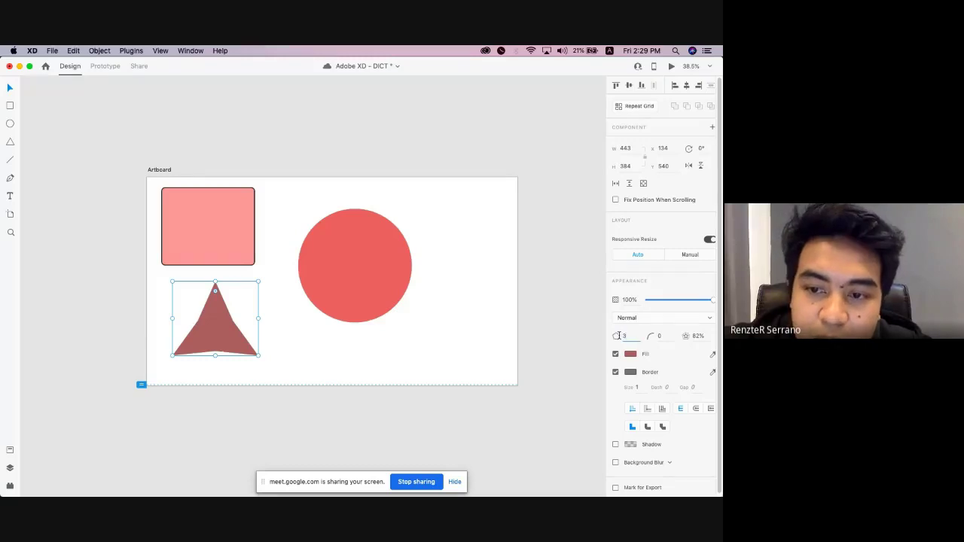
pyautogui.press('super+z')
pyautogui.press('super+z')
pyautogui.press('super+z')
pyautogui.press('super+z')
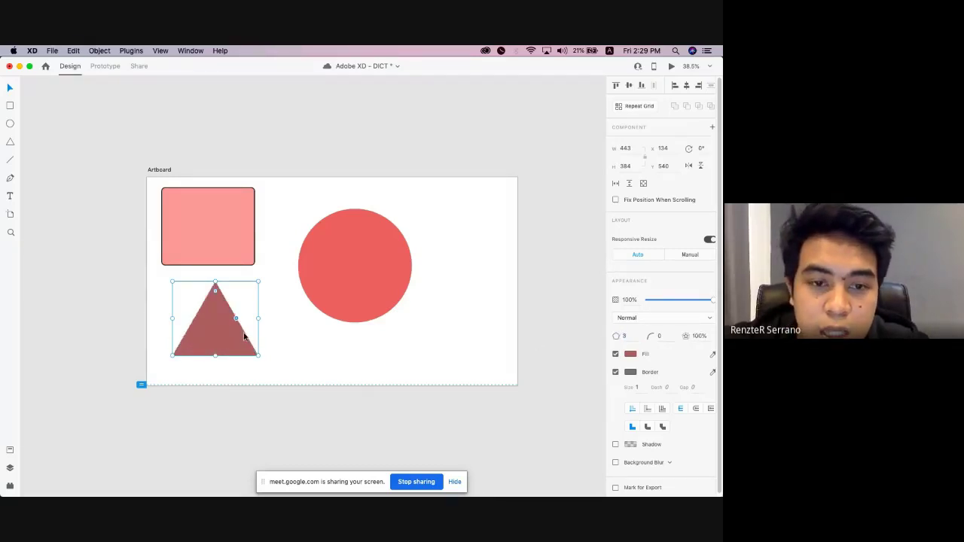
# Swap the two lower shapes: place the circle directly below the rectangle and the triangle at about X 894, Y 156.
pyautogui.moveTo(244, 336); pyautogui.dragTo(492, 325)
pyautogui.moveTo(410, 268); pyautogui.dragTo(282, 325)
pyautogui.moveTo(518, 339); pyautogui.dragTo(373, 276)
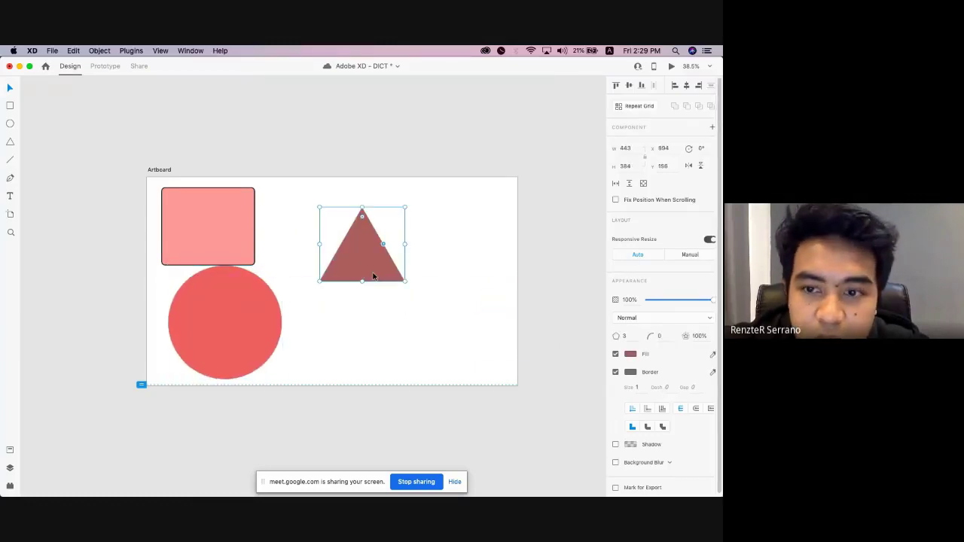
# Set the triangle's corner count to 30 and examine the polygon's edge up close.
pyautogui.click(624, 336)
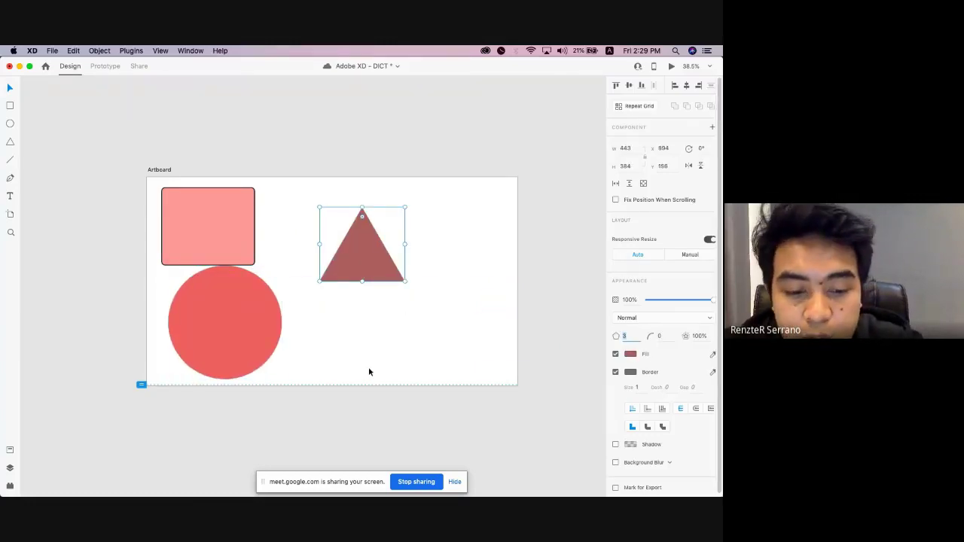
pyautogui.write('30')
pyautogui.press('Return')
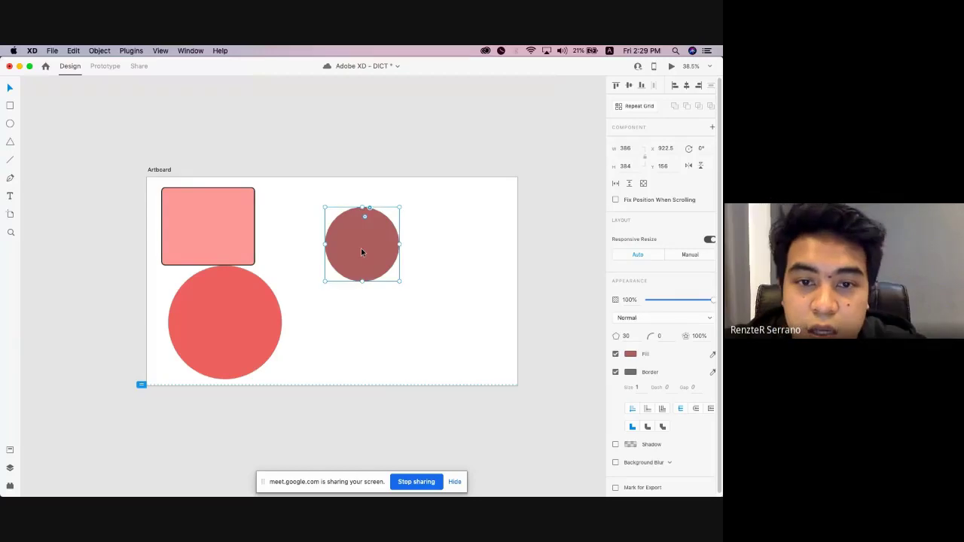
pyautogui.scroll(15, 391, 225)
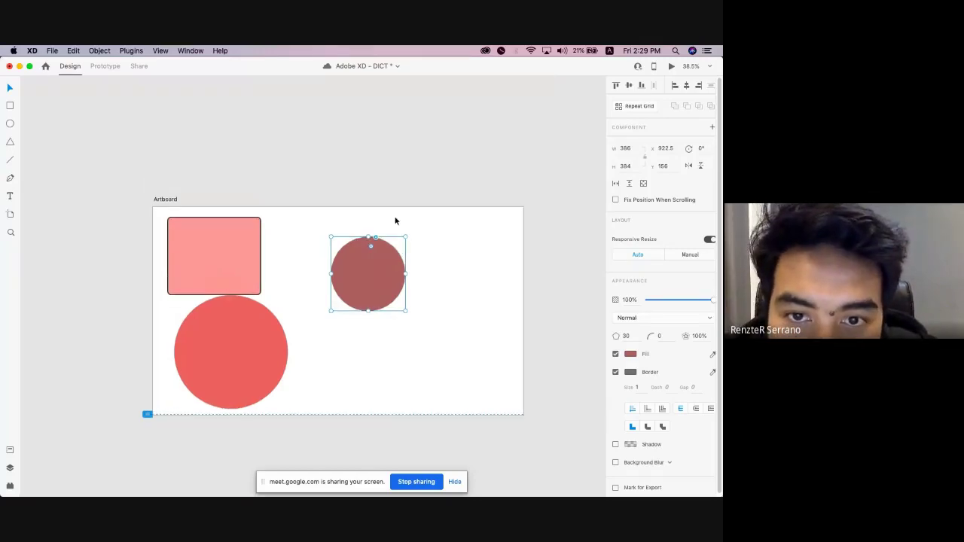
pyautogui.scroll(-13, 440, 269)
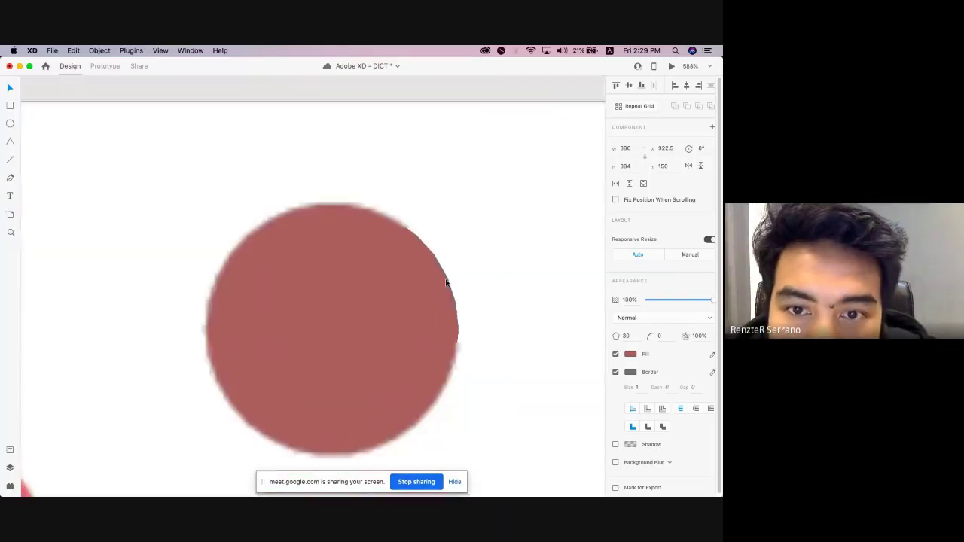
pyautogui.scroll(3, 345, 238)
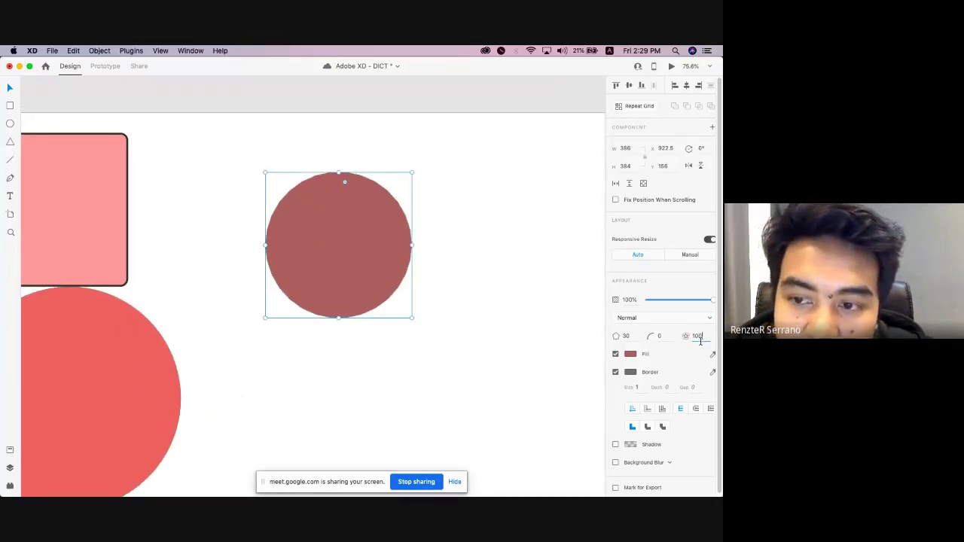
# Set the 30-corner polygon's star ratio to 50%.
pyautogui.click(697, 336)
pyautogui.write('50')
pyautogui.press('Return')
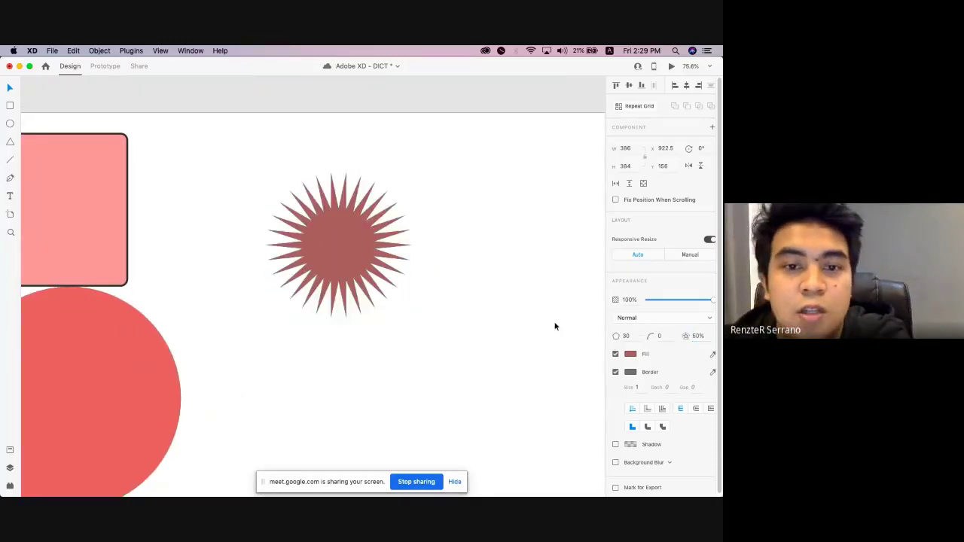
# Arrange the shapes in a row, with the star at about X 675.5, Y 106 and the circle at about X 1204, Y 106.
pyautogui.press('super+0')
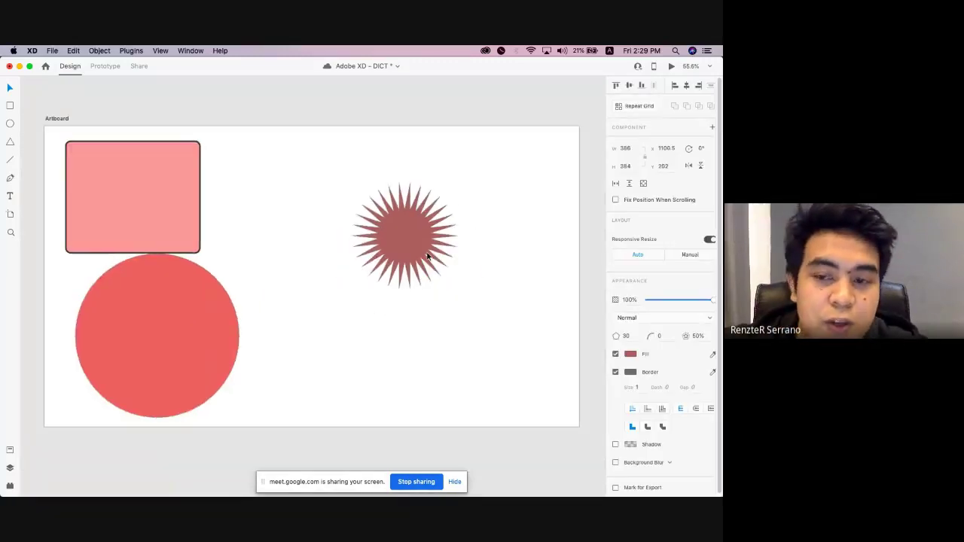
pyautogui.moveTo(409, 230); pyautogui.dragTo(343, 219)
pyautogui.moveTo(244, 308); pyautogui.dragTo(490, 230)
pyautogui.moveTo(337, 224); pyautogui.dragTo(306, 216)
pyautogui.click(422, 253)
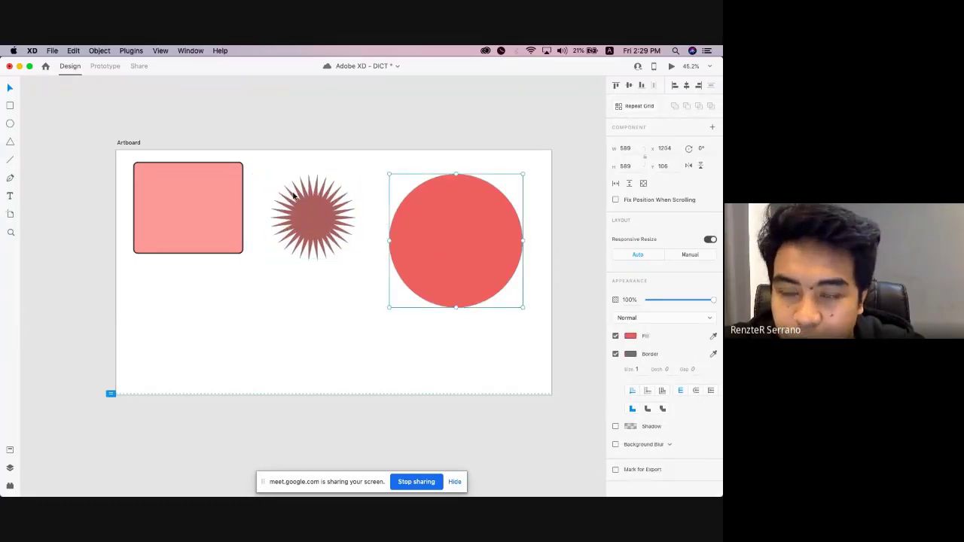
# Turn the star back into a triangle by setting its corner count to 3 and star ratio to 100%.
pyautogui.click(215, 204)
pyautogui.click(440, 233)
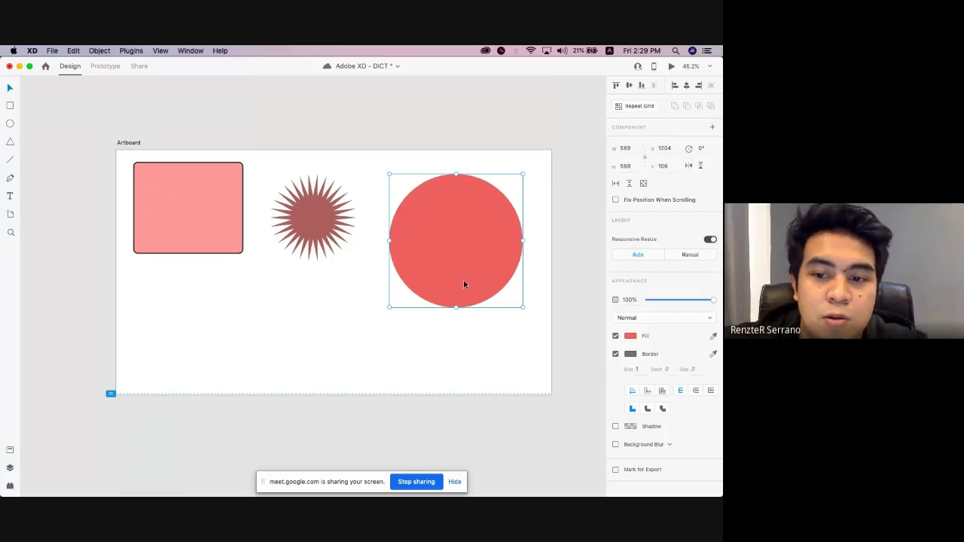
pyautogui.click(348, 249)
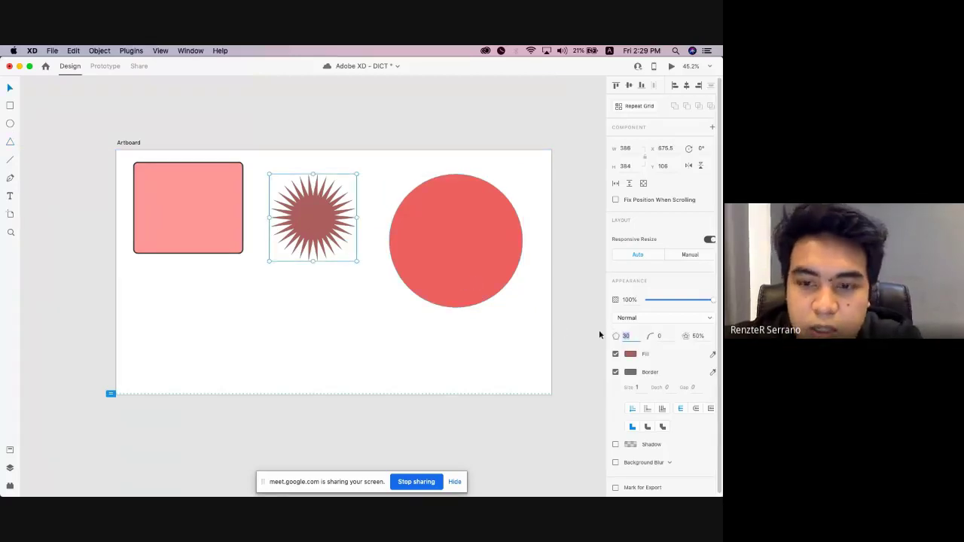
pyautogui.write('3')
pyautogui.press('Tab')
pyautogui.press('Tab')
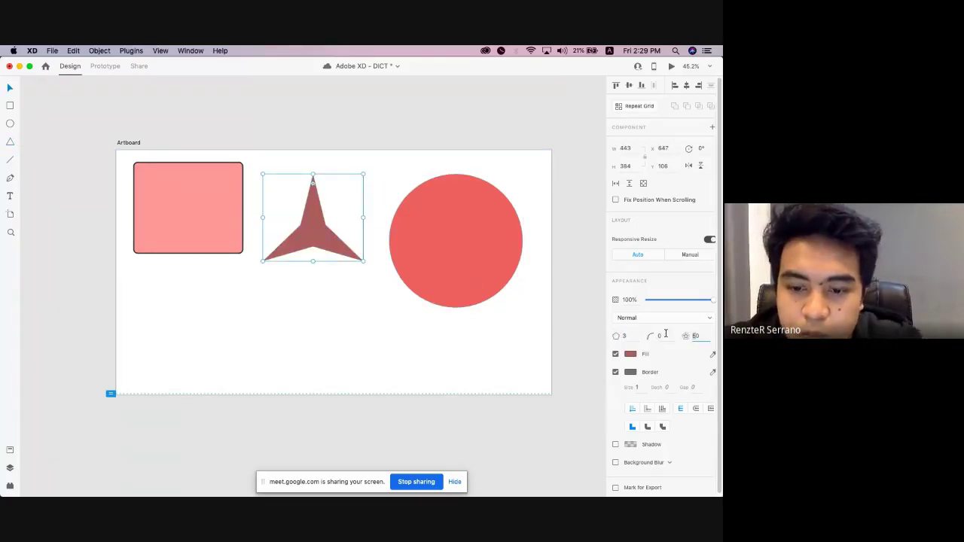
pyautogui.write('100')
pyautogui.press('Return')
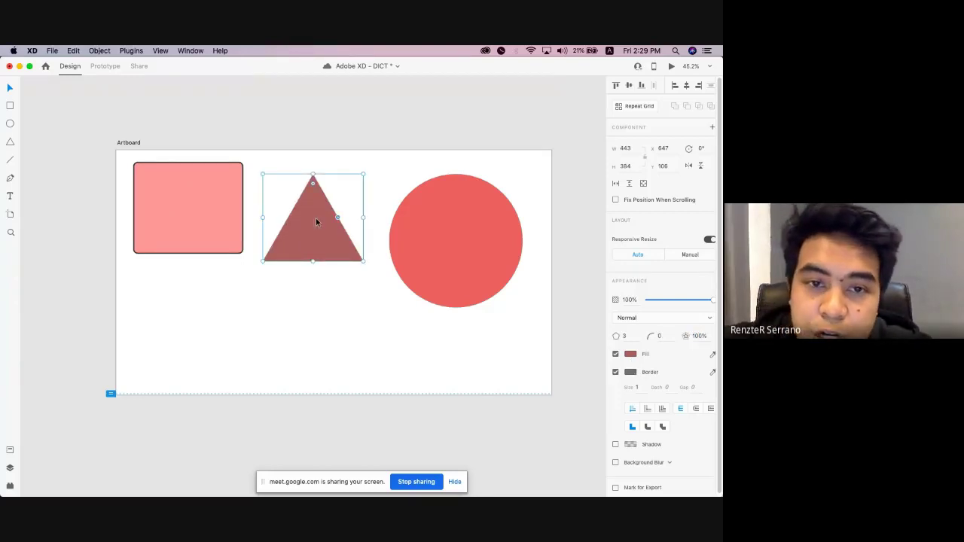
# Move the triangle slightly lower on the artboard and set its border size to 10.
pyautogui.moveTo(316, 218); pyautogui.dragTo(315, 240)
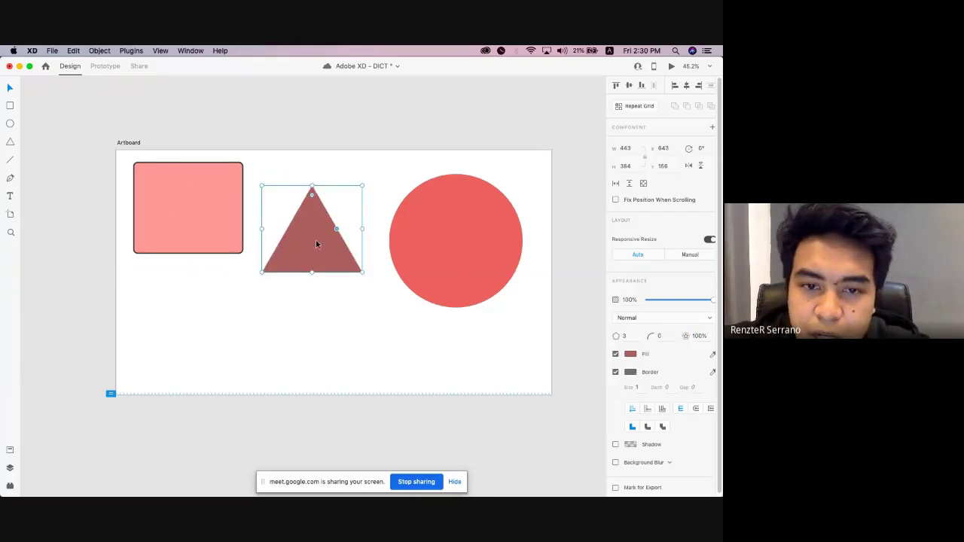
pyautogui.click(637, 387)
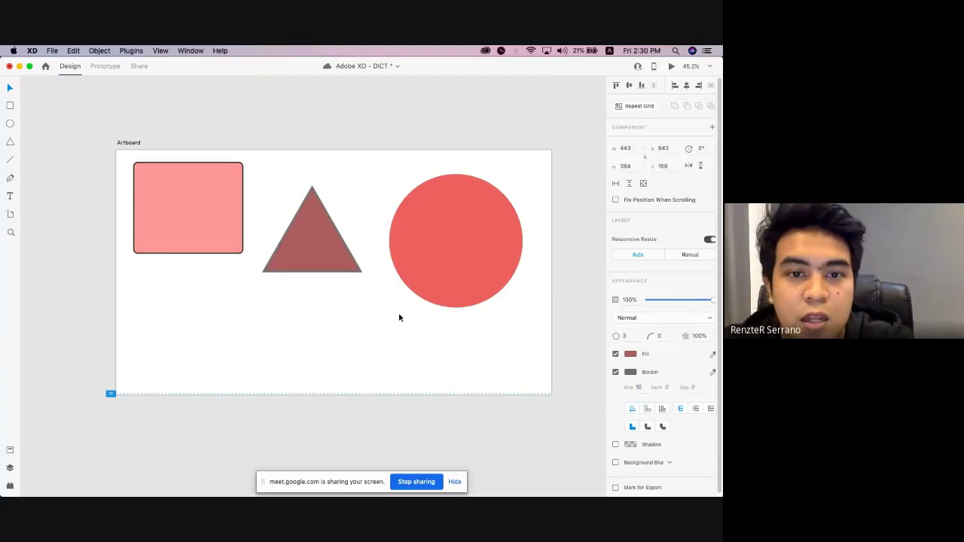
pyautogui.write('10')
pyautogui.press('Return')
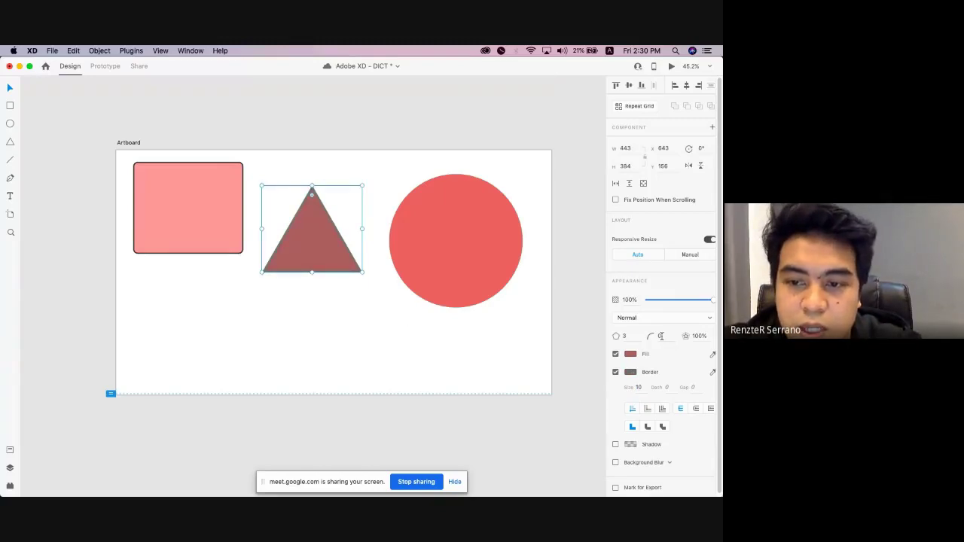
pyautogui.click(631, 354)
pyautogui.click(412, 231)
pyautogui.click(163, 198)
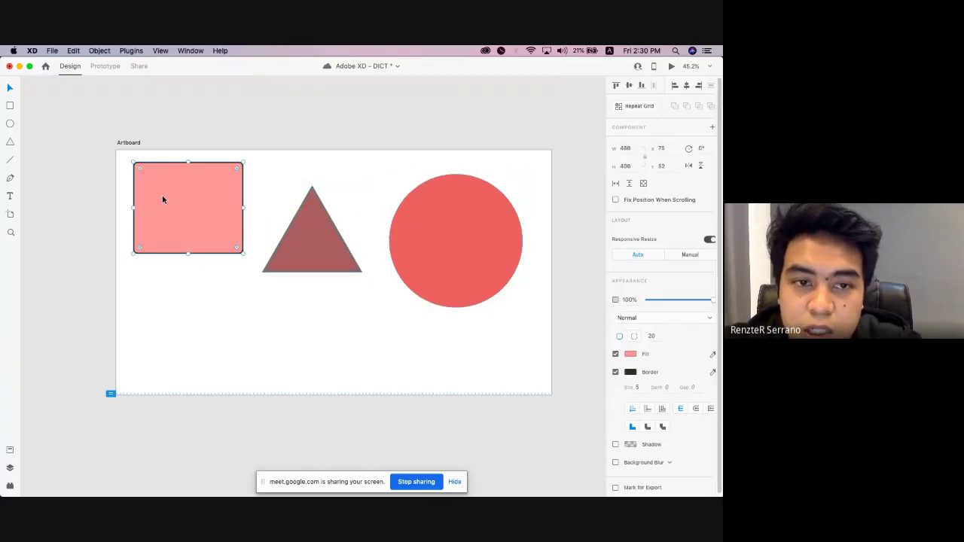
pyautogui.click(443, 246)
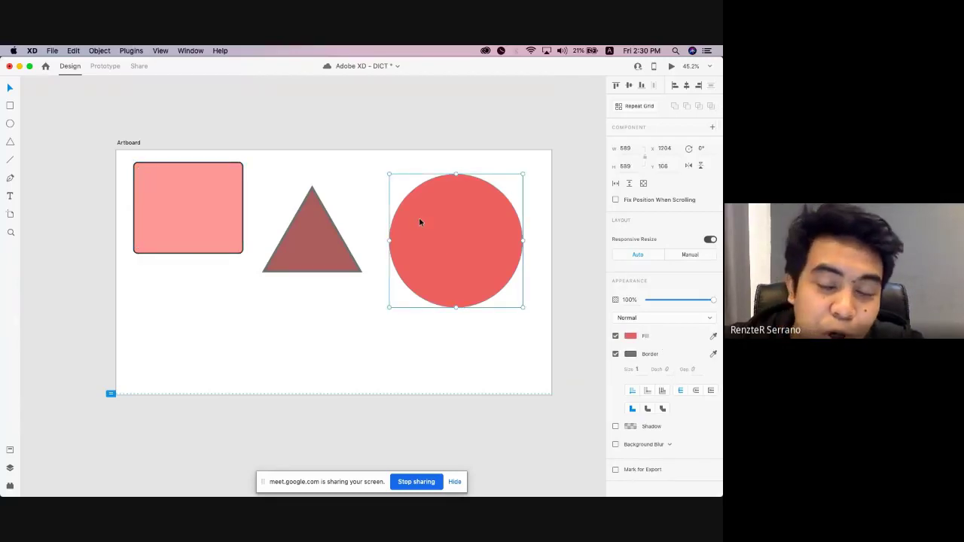
pyautogui.click(223, 190)
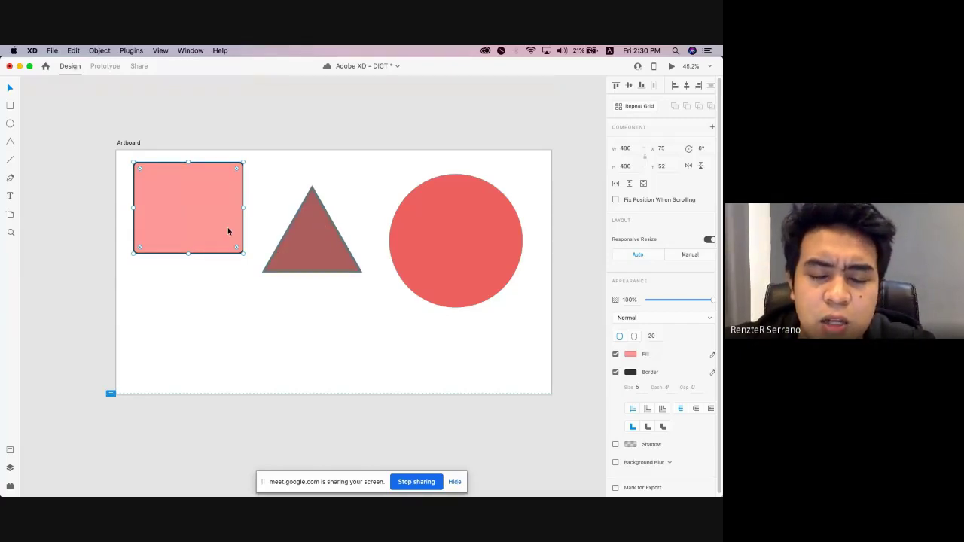
pyautogui.click(650, 337)
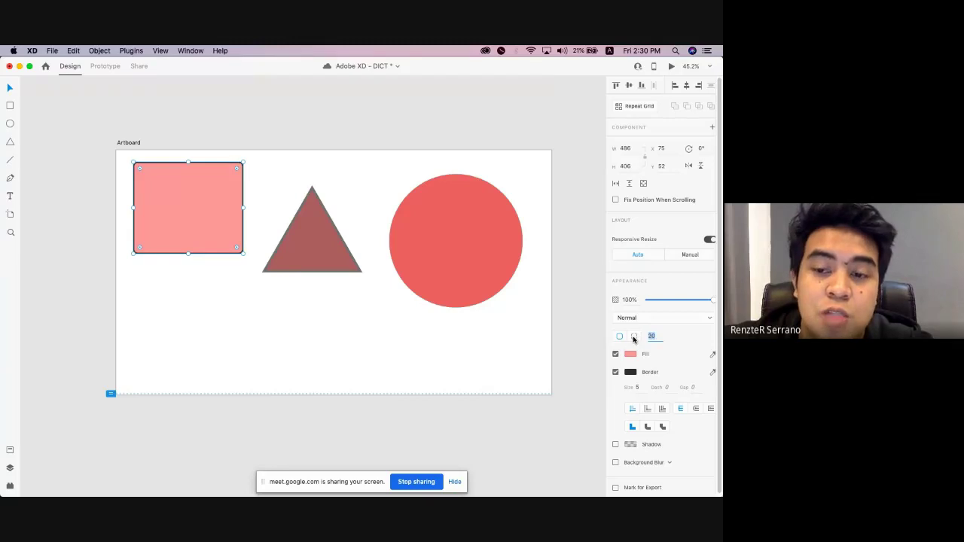
# Round the triangle's corners with a corner radius of 50.
pyautogui.click(312, 253)
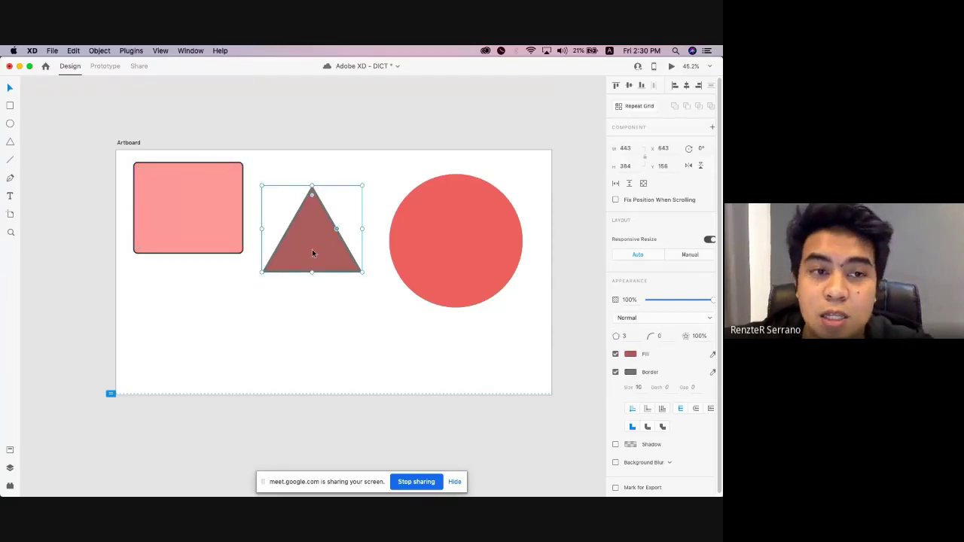
pyautogui.click(661, 337)
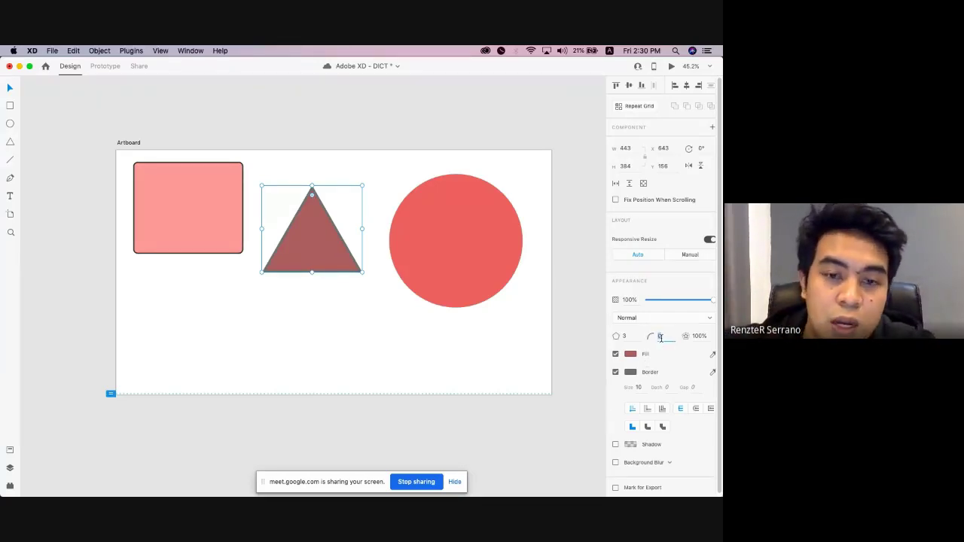
pyautogui.write('60')
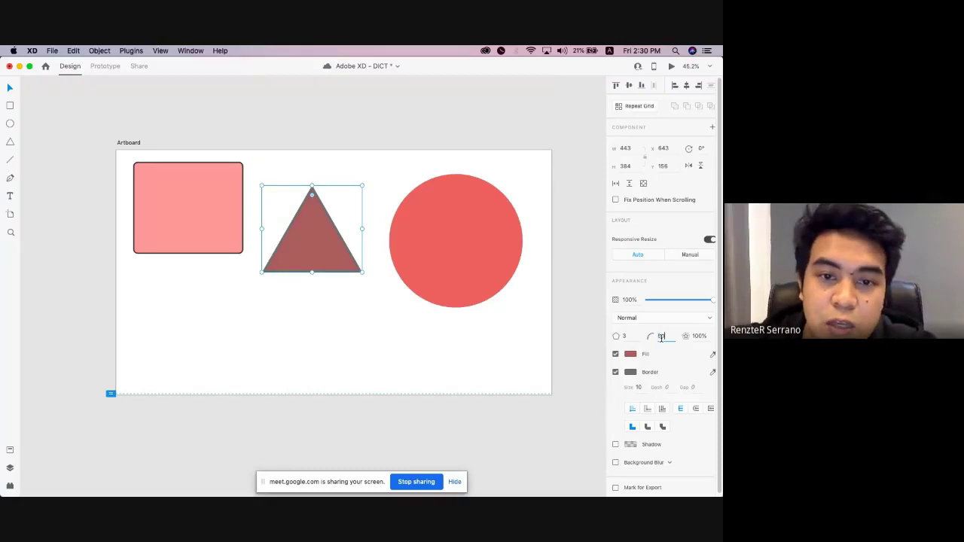
pyautogui.press('Return')
pyautogui.scroll(5, 324, 205)
pyautogui.scroll(-1, 279, 208)
pyautogui.scroll(-3, 326, 219)
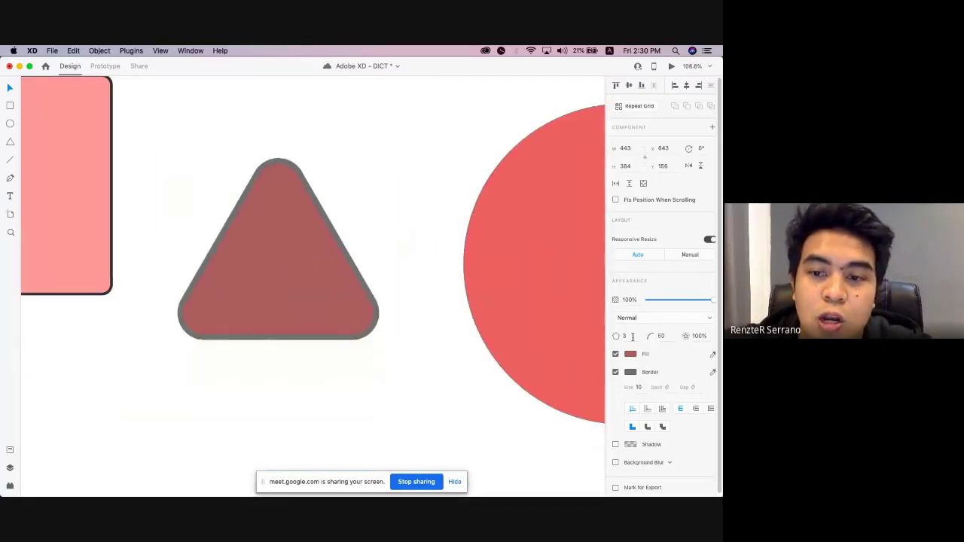
pyautogui.scroll(-5, 341, 250)
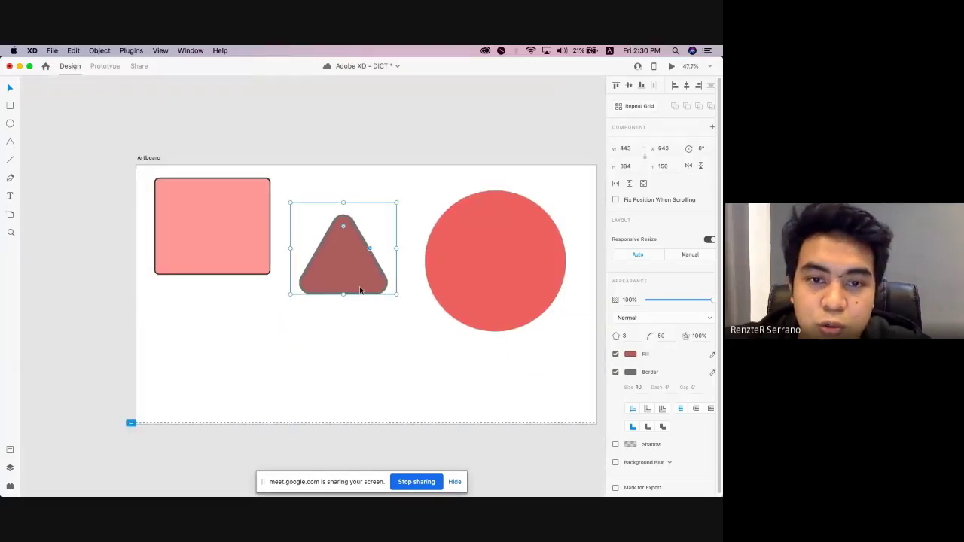
# Shrink the circle to about 400 px wide and arrange the triangle and circle in a row beside the rectangle.
pyautogui.moveTo(343, 260); pyautogui.dragTo(332, 226)
pyautogui.moveTo(532, 280); pyautogui.dragTo(488, 243)
pyautogui.moveTo(517, 297); pyautogui.dragTo(469, 256)
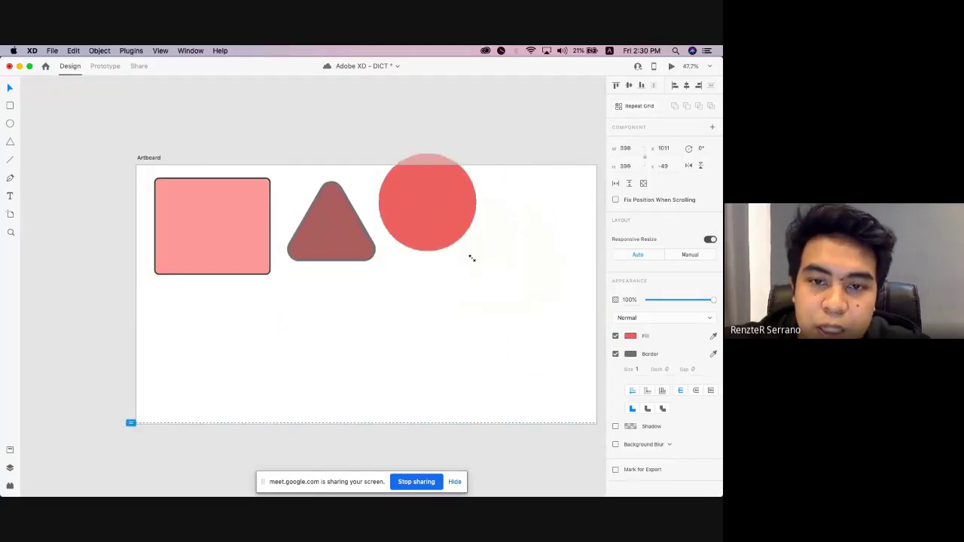
pyautogui.moveTo(426, 203); pyautogui.dragTo(436, 218)
pyautogui.click(344, 231)
pyautogui.click(215, 225)
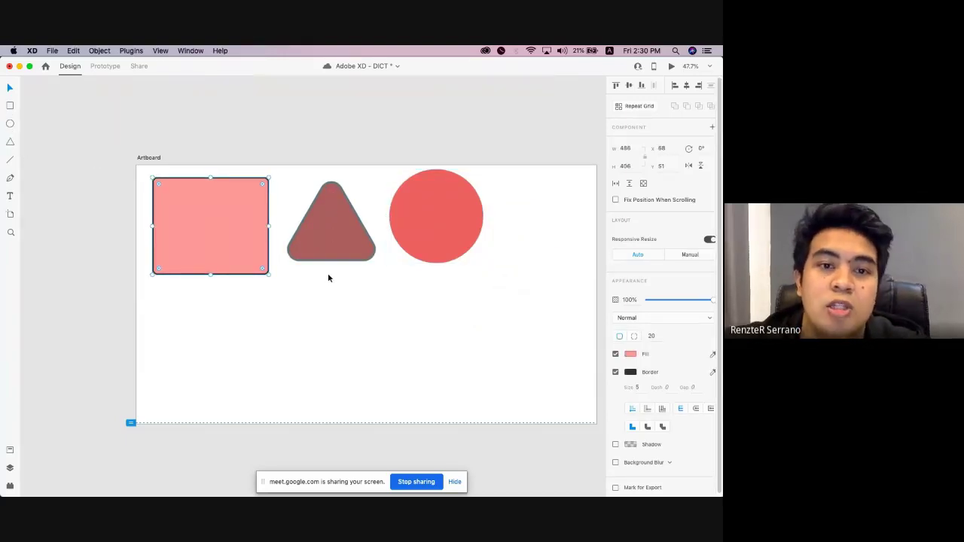
# Draw two horizontal lines below the shapes, the upper about 943 px long and the lower about 1087 px long.
pyautogui.click(11, 159)
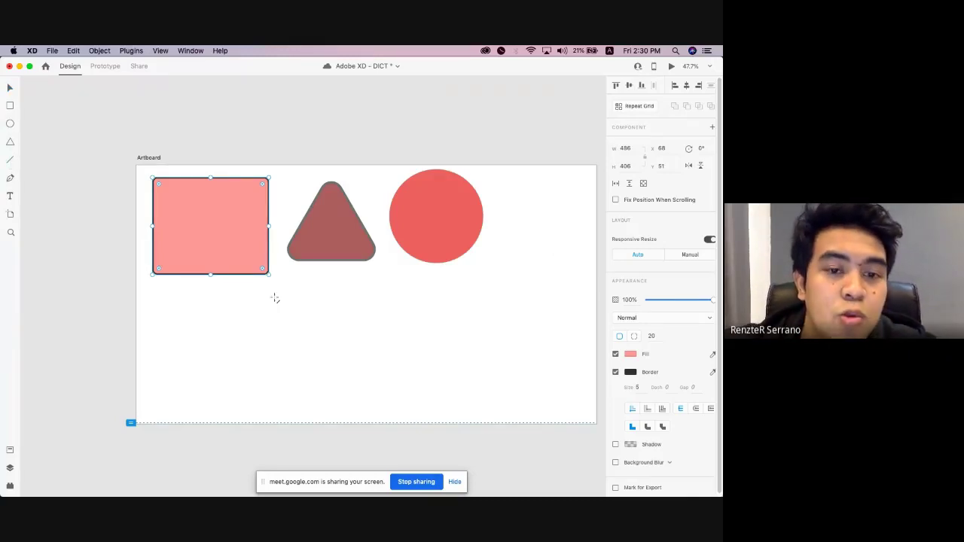
pyautogui.moveTo(163, 305)
pyautogui.mouseDown()
pyautogui.moveTo(338, 327)
pyautogui.moveTo(389, 305)
pyautogui.moveTo(392, 374)
pyautogui.mouseUp()
pyautogui.press('super+z')
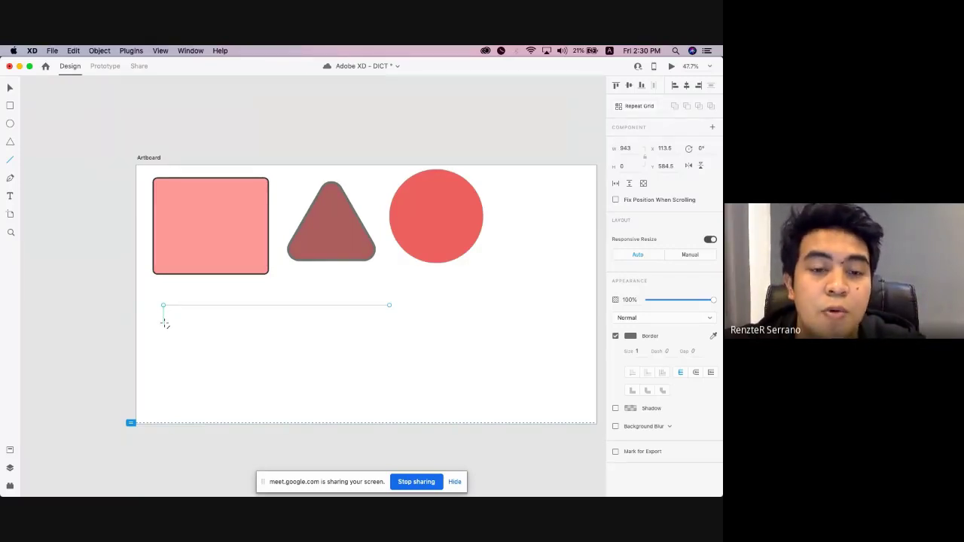
pyautogui.moveTo(159, 326); pyautogui.dragTo(419, 327)
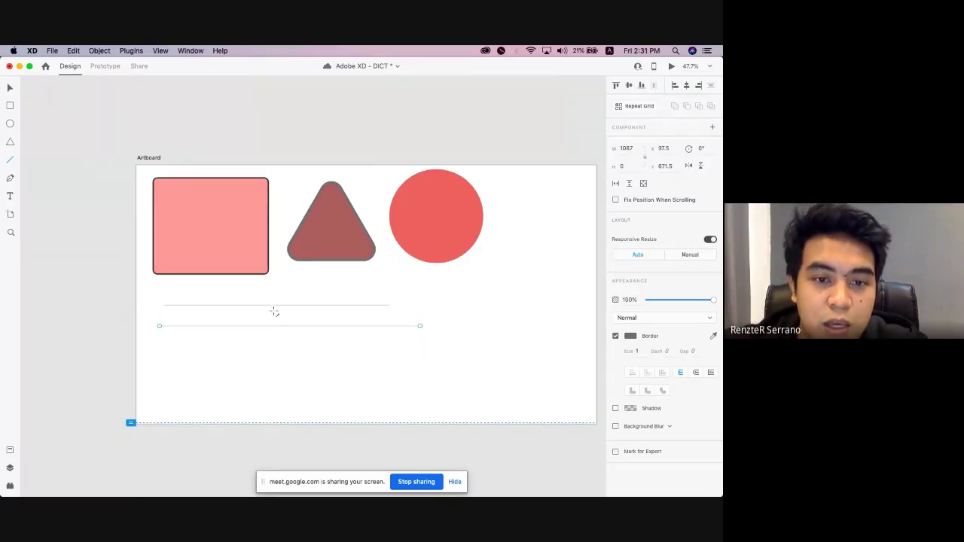
pyautogui.press('Escape')
# Rotate the upper line to 90° and undo the rotation.
pyautogui.click(287, 305)
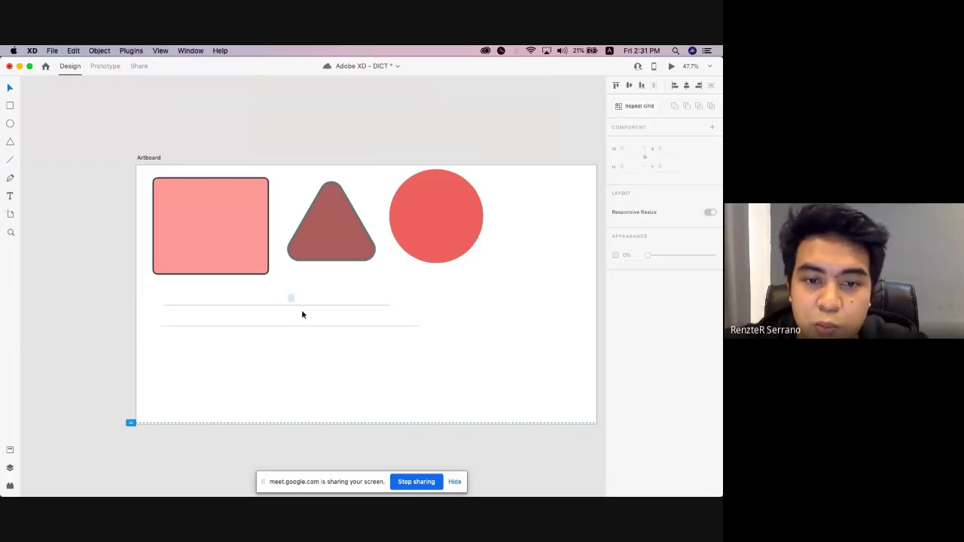
pyautogui.rightClick(392, 305)
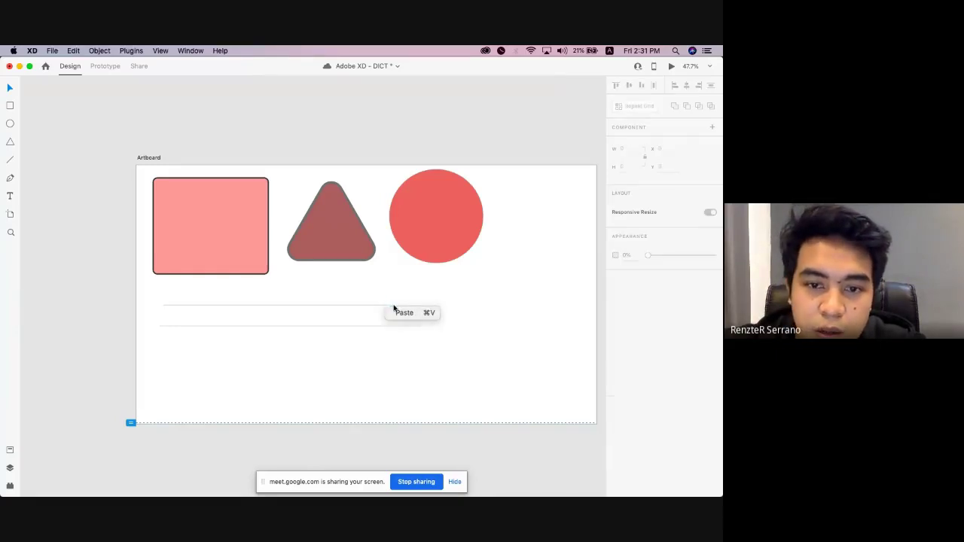
pyautogui.click(390, 304)
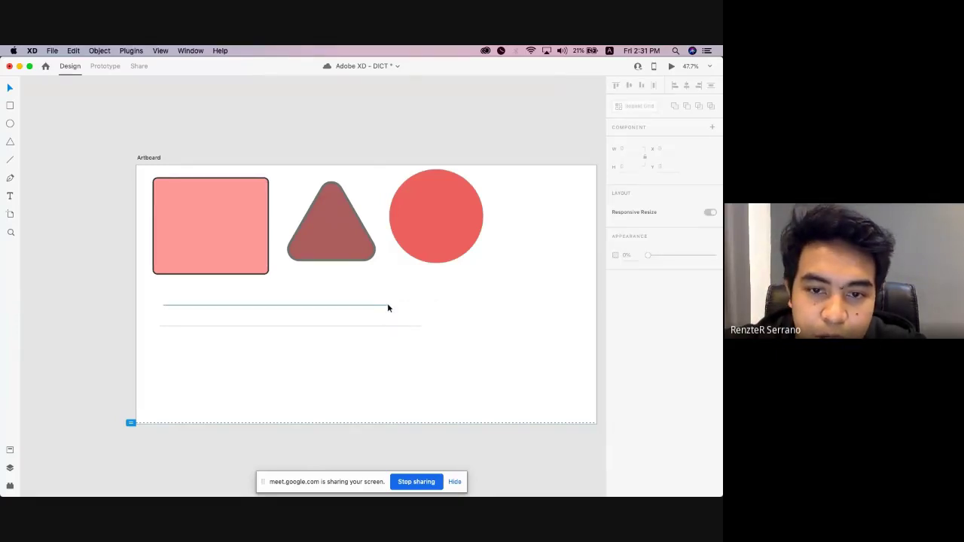
pyautogui.click(388, 306)
pyautogui.scroll(3, 388, 306)
pyautogui.hscroll(-2, 40, 295)
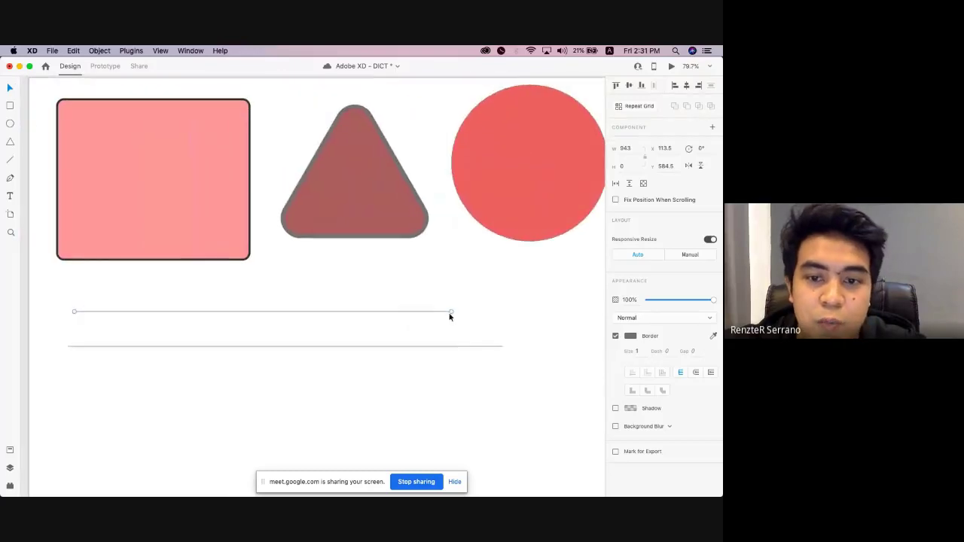
pyautogui.click(701, 148)
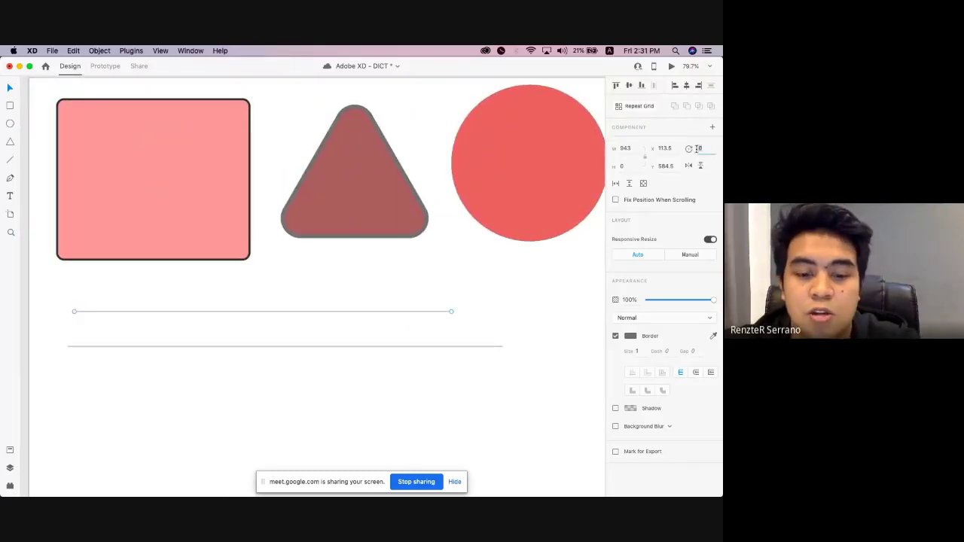
pyautogui.write('90')
pyautogui.press('Return')
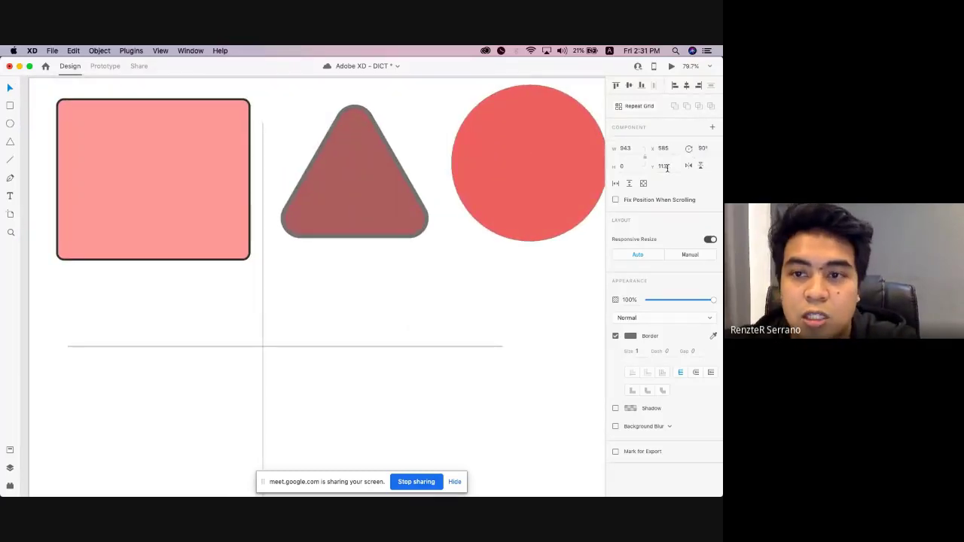
pyautogui.press('super+z')
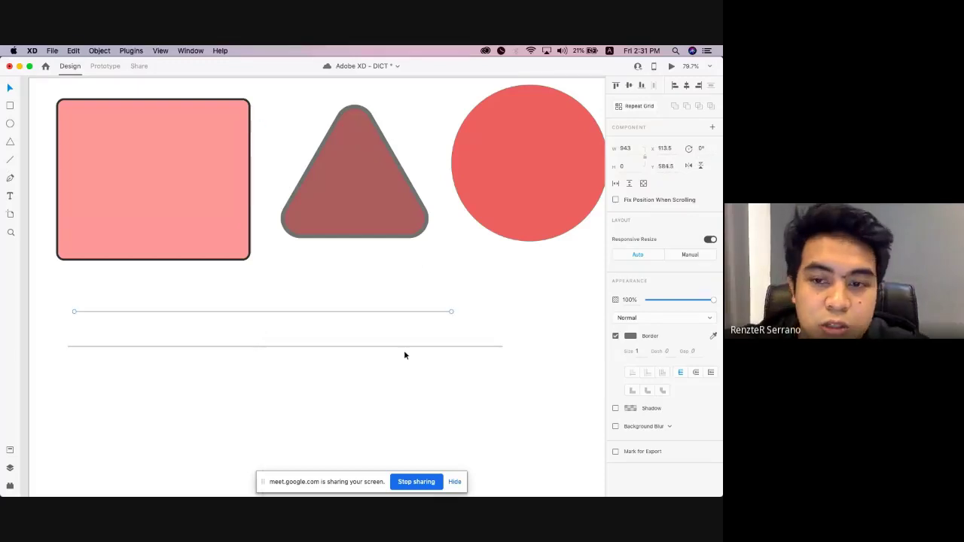
# Try to thicken the upper line by setting its height to 10.
pyautogui.click(359, 290)
pyautogui.click(359, 310)
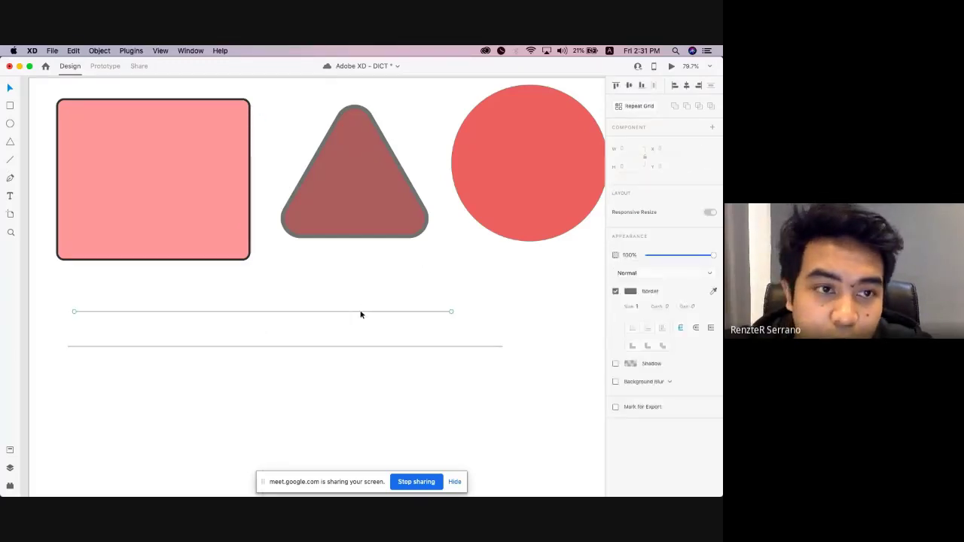
pyautogui.hscroll(-1, 302, 264)
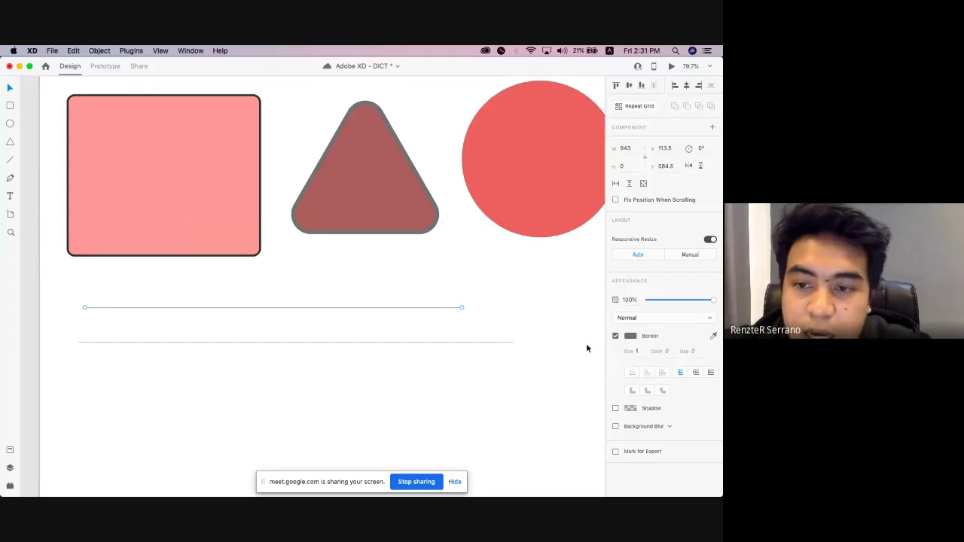
pyautogui.hscroll(1, 587, 348)
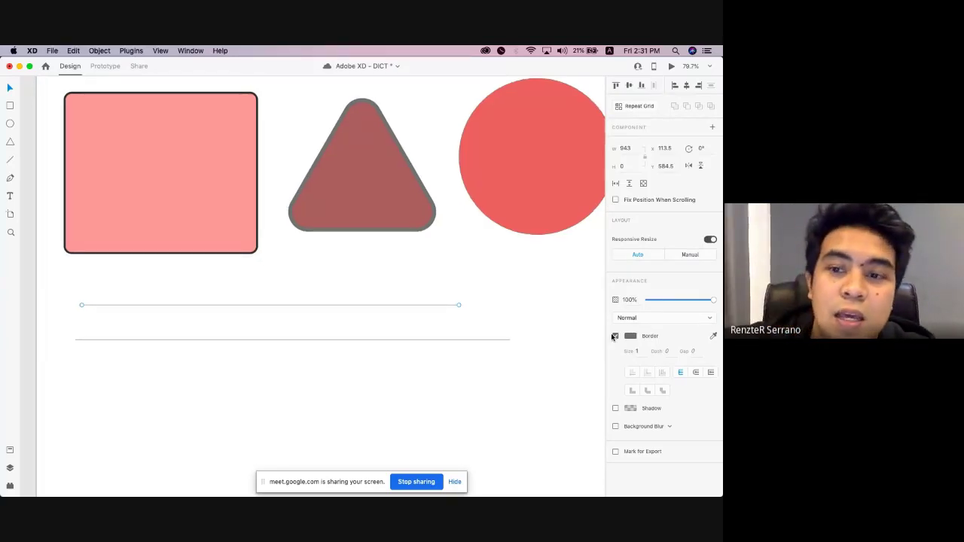
pyautogui.click(615, 337)
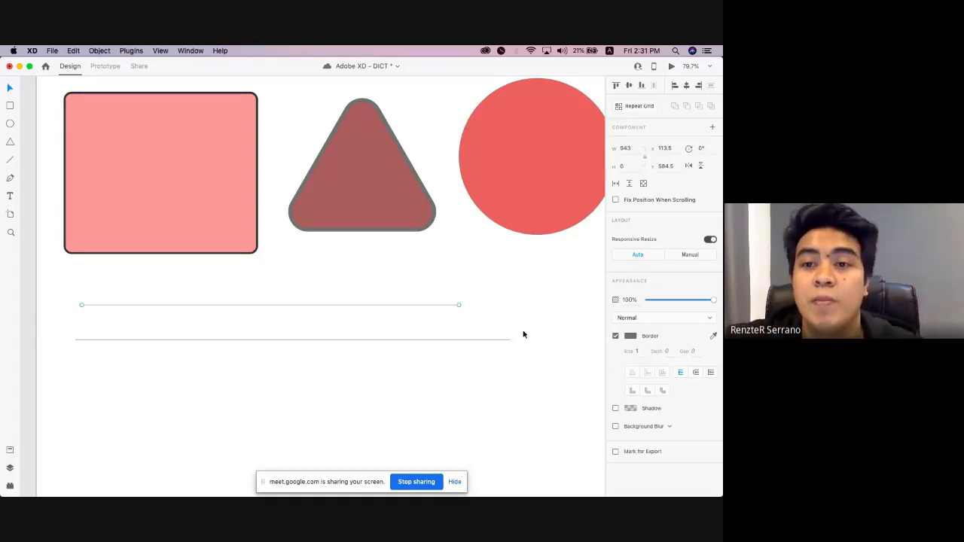
pyautogui.click(619, 166)
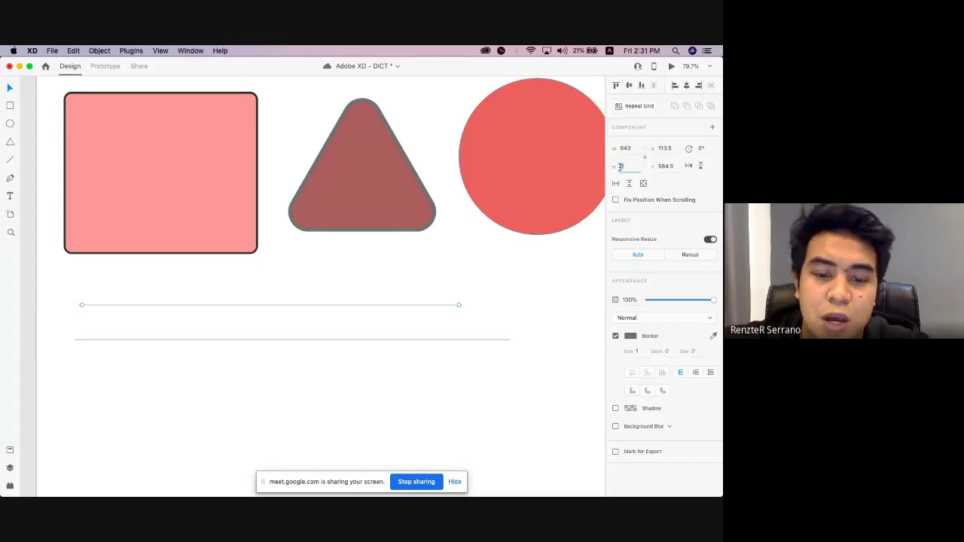
pyautogui.write('1')
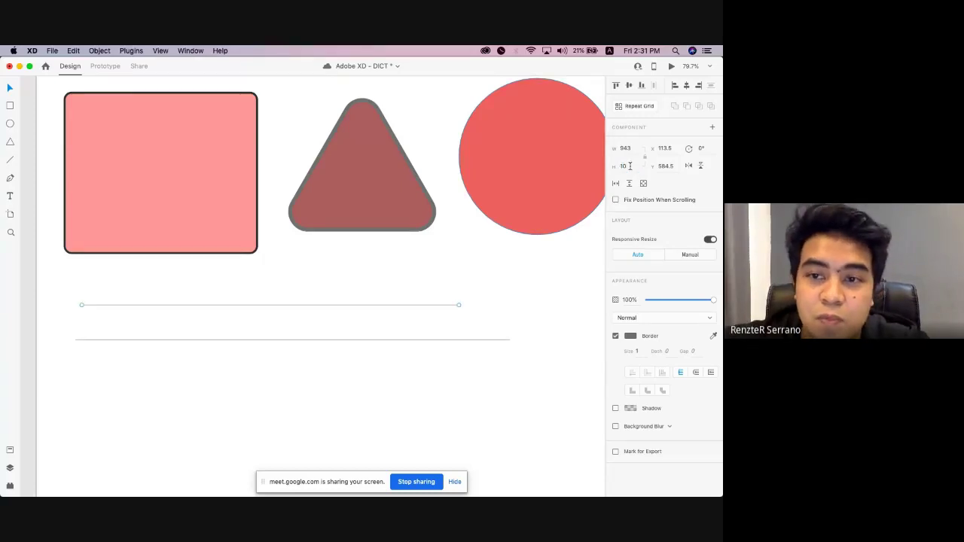
# Set the upper line's border size to 50.
pyautogui.click(295, 310)
pyautogui.click(310, 305)
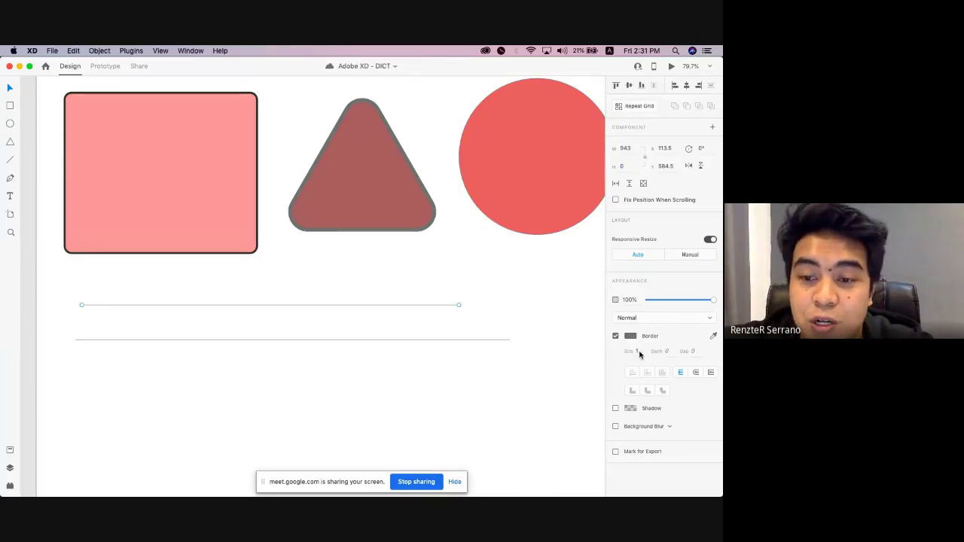
pyautogui.click(637, 351)
pyautogui.write('5')
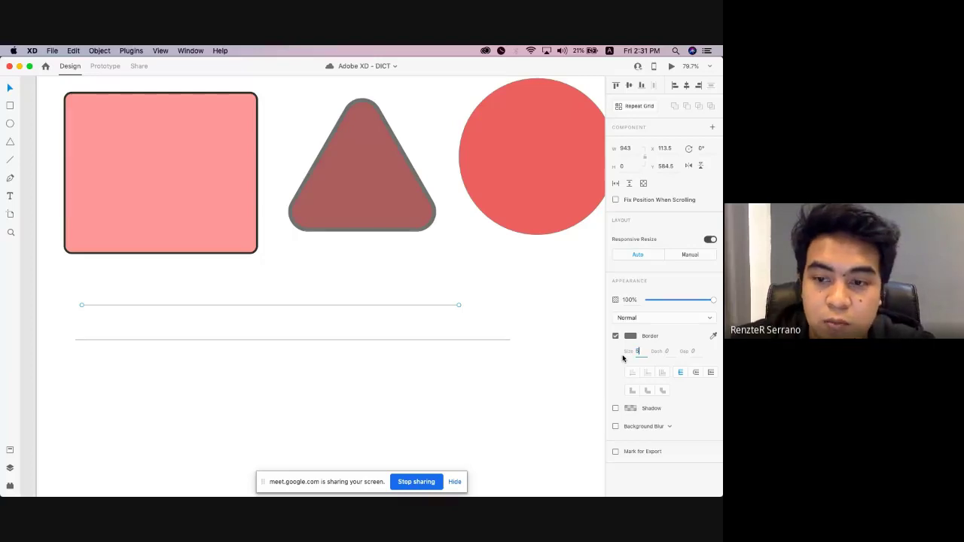
pyautogui.write('0')
pyautogui.press('Return')
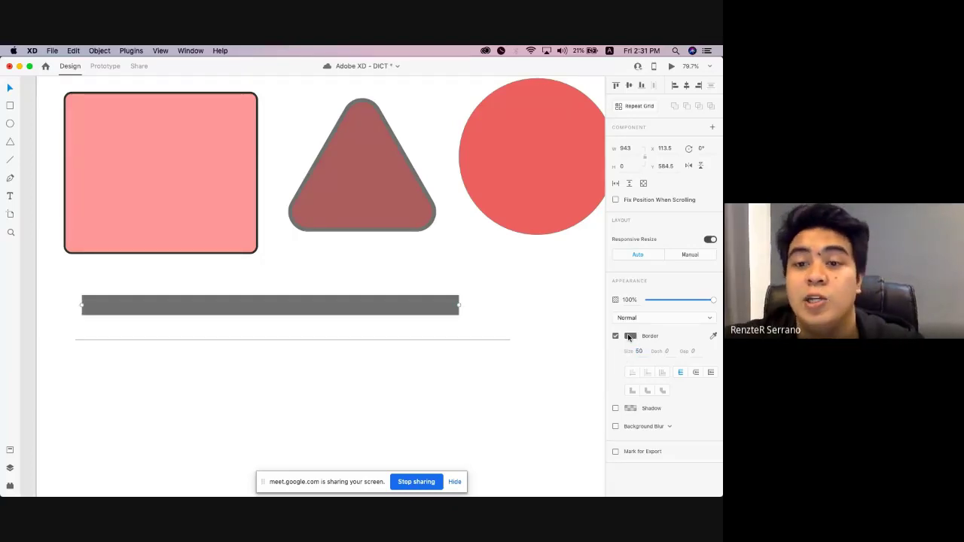
# Change the upper line's border colour to a dark red.
pyautogui.click(633, 339)
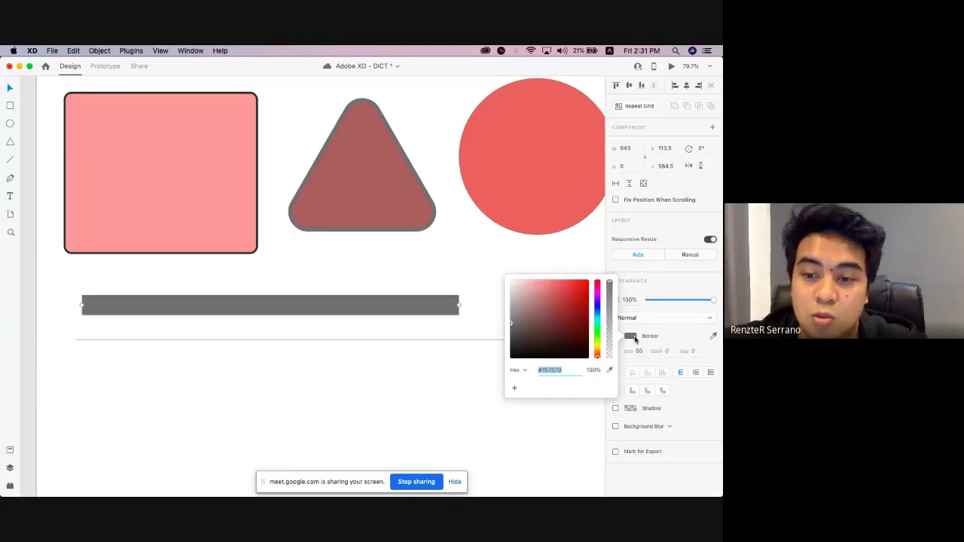
pyautogui.click(563, 301)
pyautogui.click(399, 325)
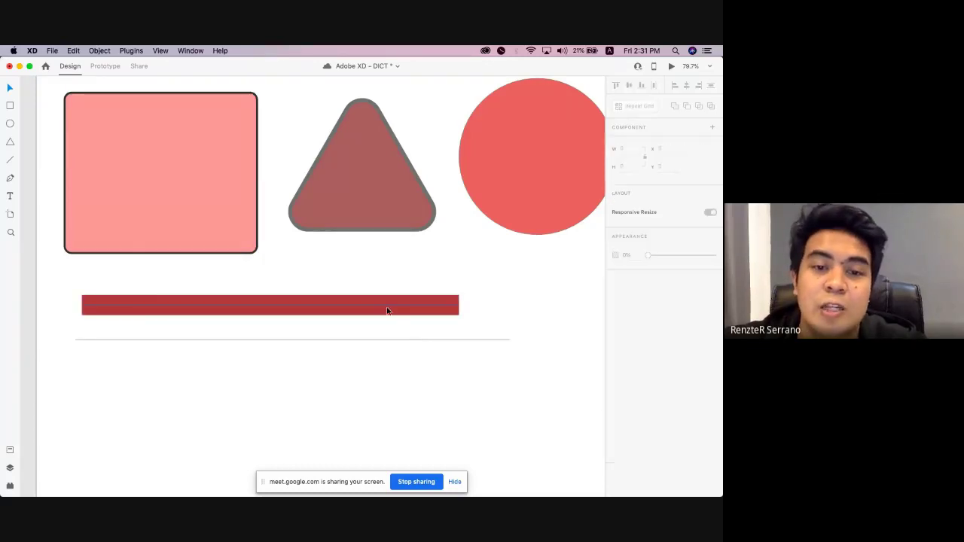
# Move the thin line up to just below the thick red line, aligned with its left end.
pyautogui.scroll(-3, 387, 310)
pyautogui.click(385, 331)
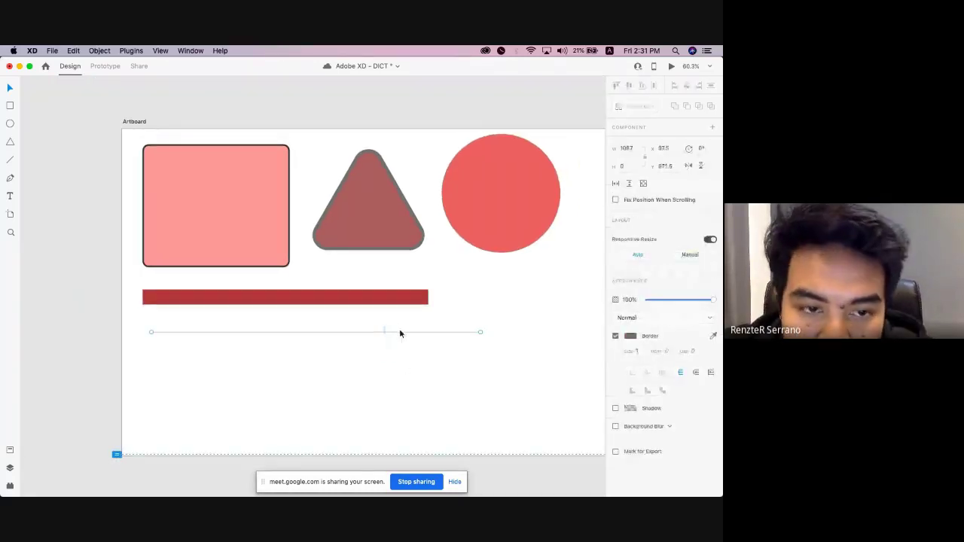
pyautogui.moveTo(396, 331); pyautogui.dragTo(391, 319)
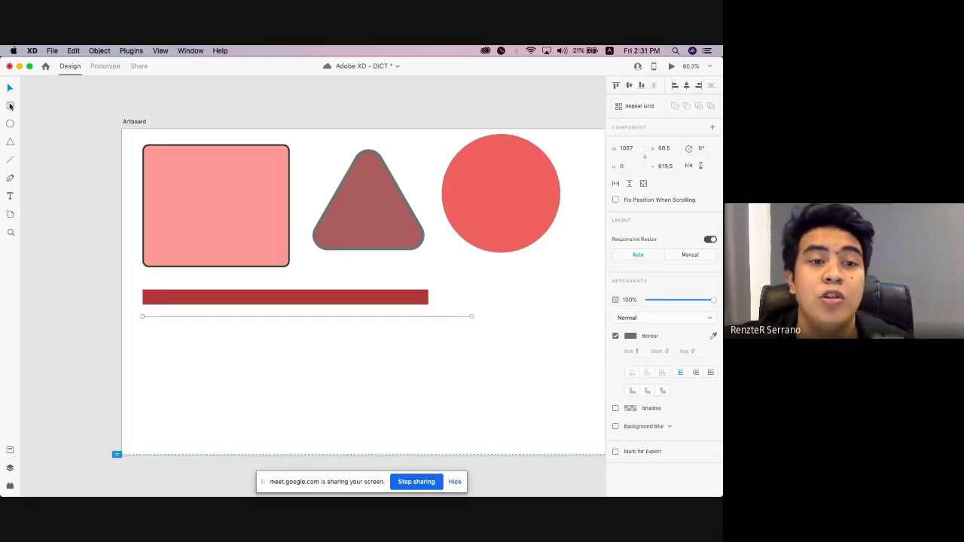
pyautogui.click(11, 178)
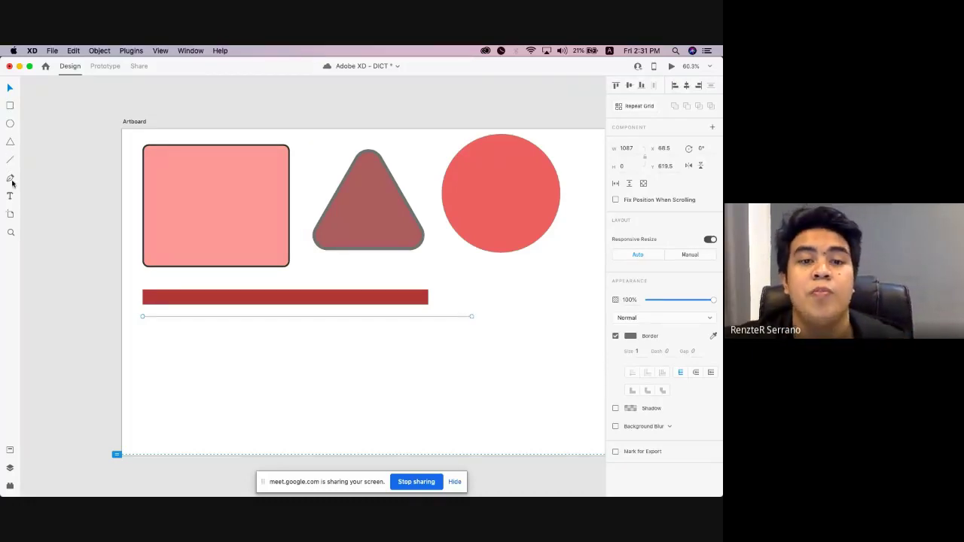
pyautogui.click(307, 352)
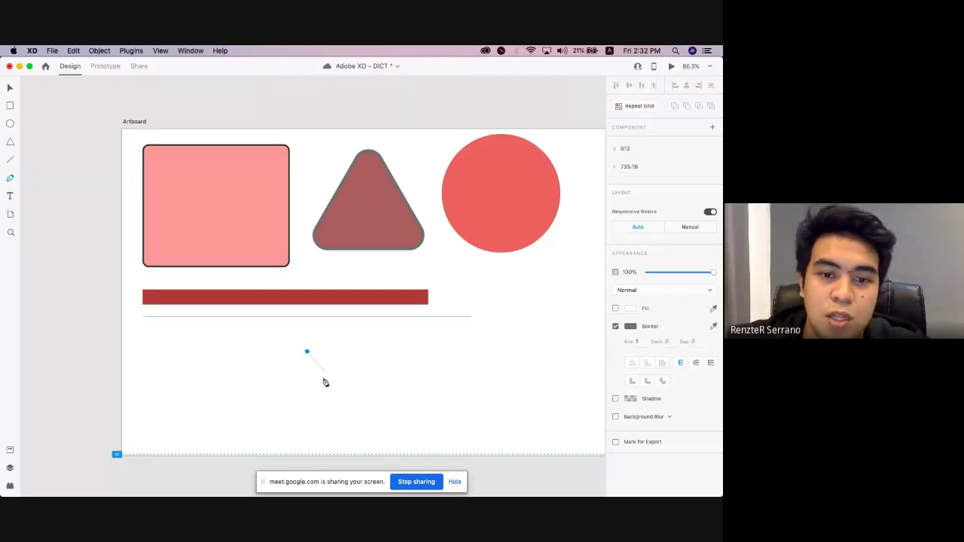
pyautogui.press('super+z')
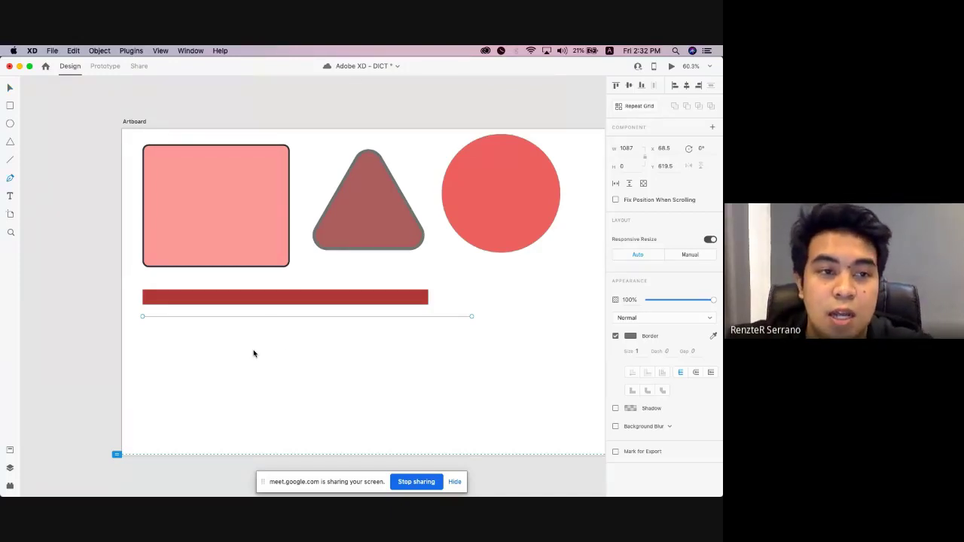
# Draw a closed, curved freeform shape below the thick red line with the Pen tool.
pyautogui.click(10, 180)
pyautogui.click(258, 350)
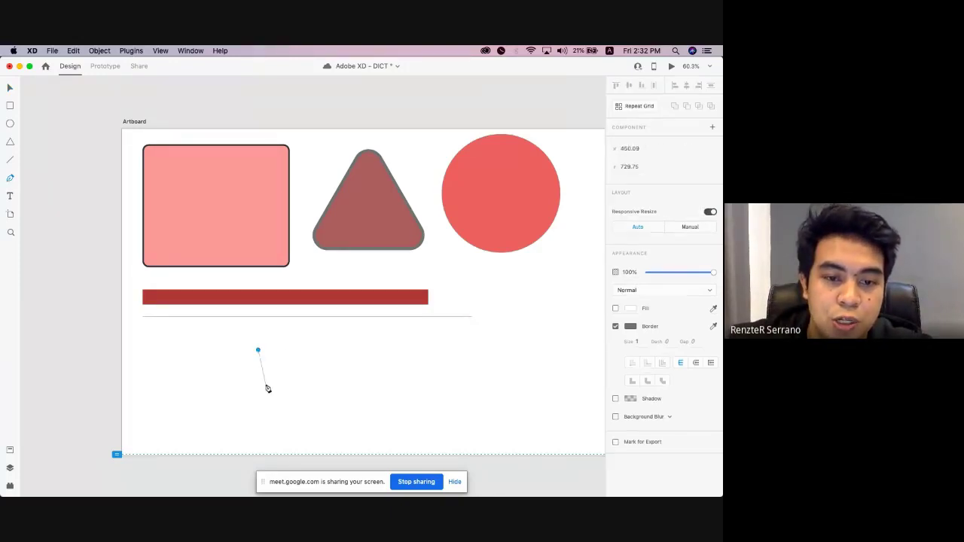
pyautogui.moveTo(297, 403)
pyautogui.mouseDown()
pyautogui.moveTo(360, 401)
pyautogui.moveTo(387, 347)
pyautogui.moveTo(387, 318)
pyautogui.mouseUp()
pyautogui.moveTo(300, 322); pyautogui.dragTo(246, 332)
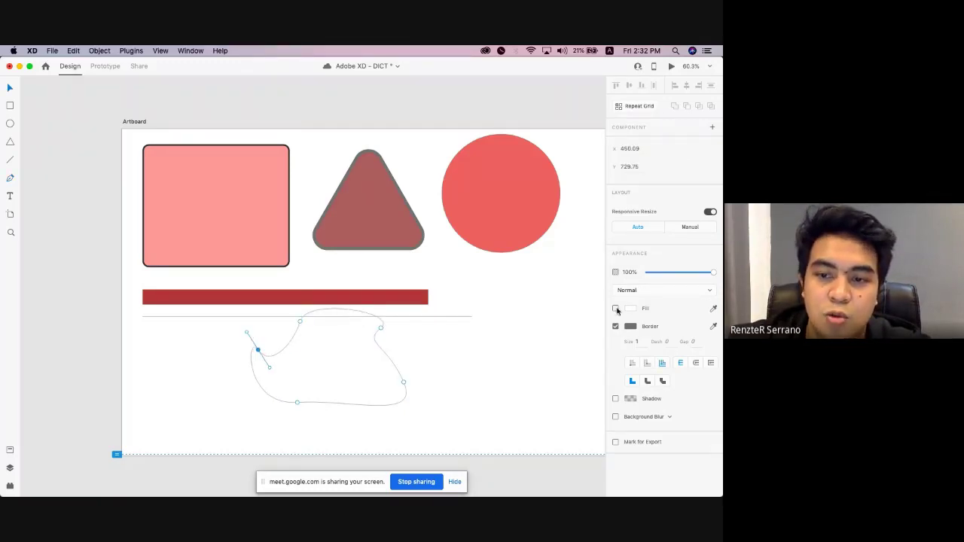
# Give the freeform shape a dark red fill and remove its border.
pyautogui.click(617, 308)
pyautogui.click(616, 326)
pyautogui.click(630, 308)
pyautogui.moveTo(556, 286); pyautogui.dragTo(560, 278)
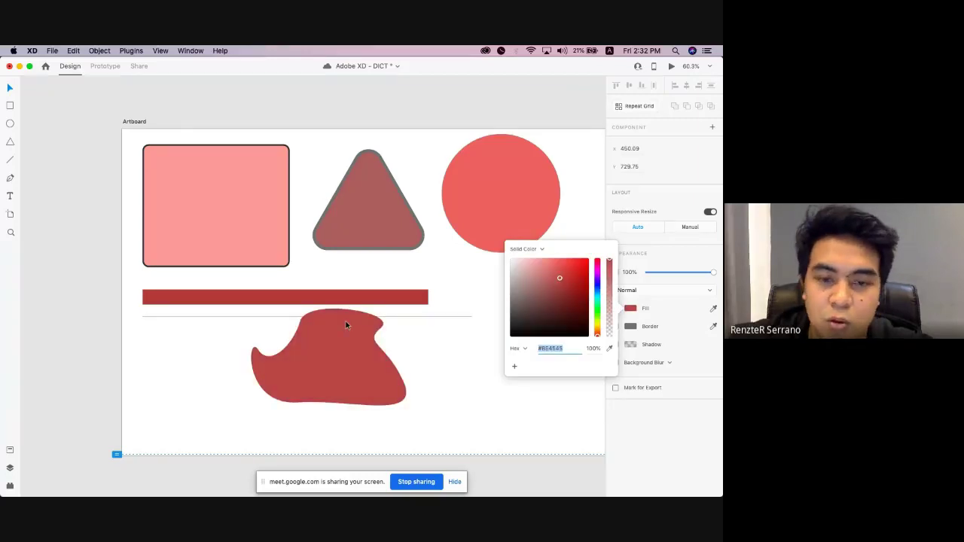
# Leave path editing and move the freeform shape down and to the left, clear of the thin line.
pyautogui.moveTo(323, 356); pyautogui.dragTo(215, 396)
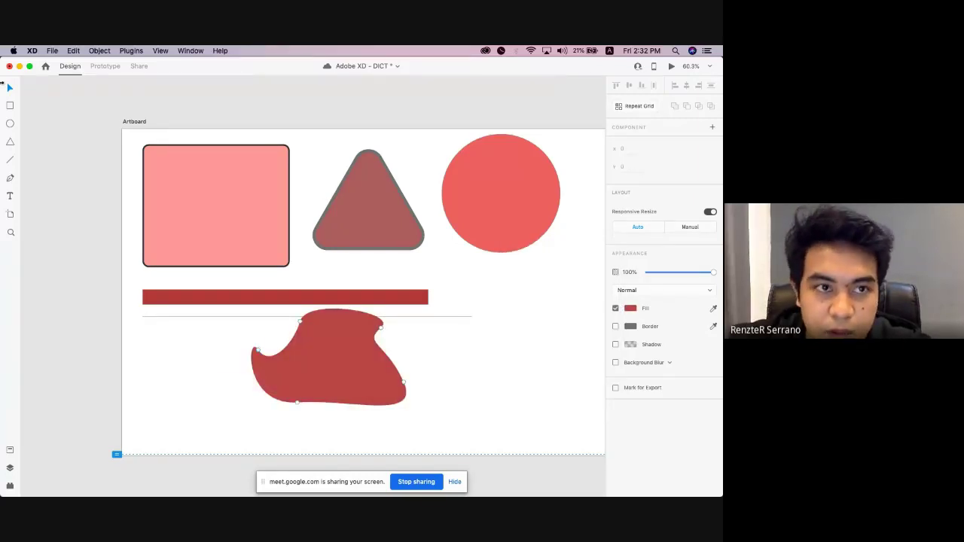
pyautogui.press('Escape')
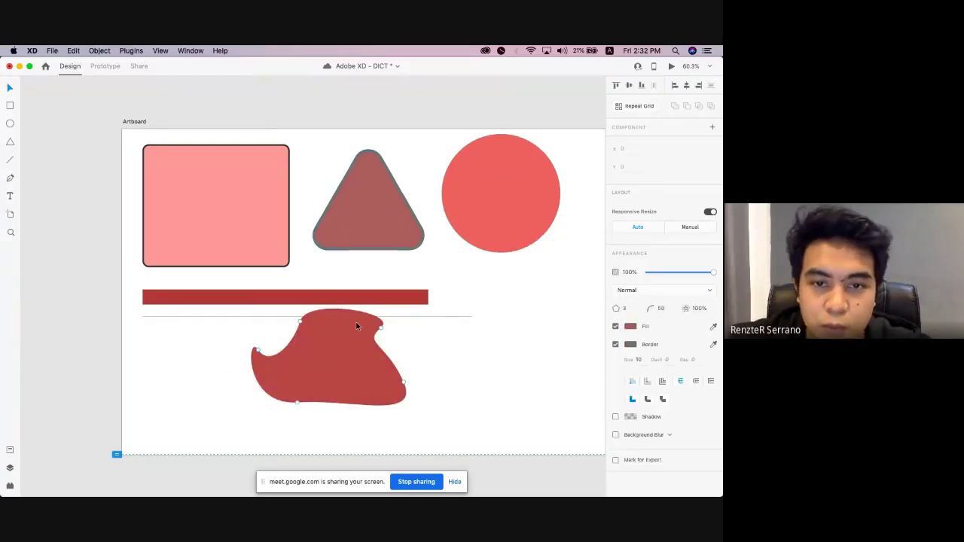
pyautogui.moveTo(362, 352); pyautogui.dragTo(272, 379)
pyautogui.click(220, 207)
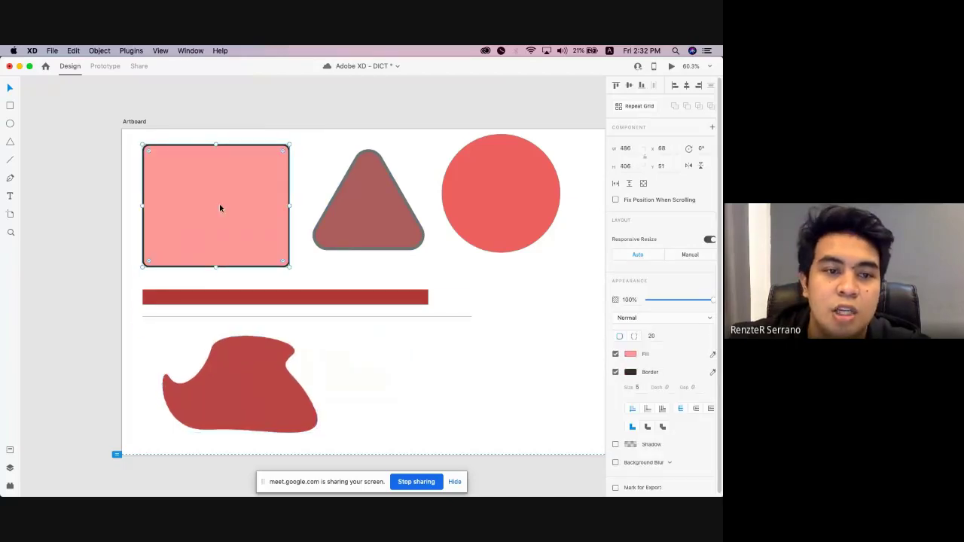
pyautogui.click(207, 297)
pyautogui.click(11, 180)
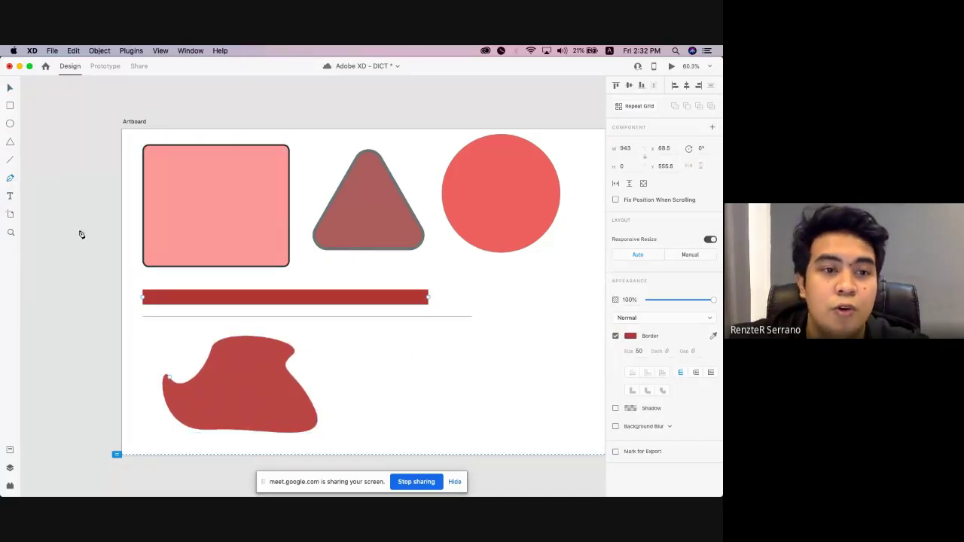
pyautogui.press('p')
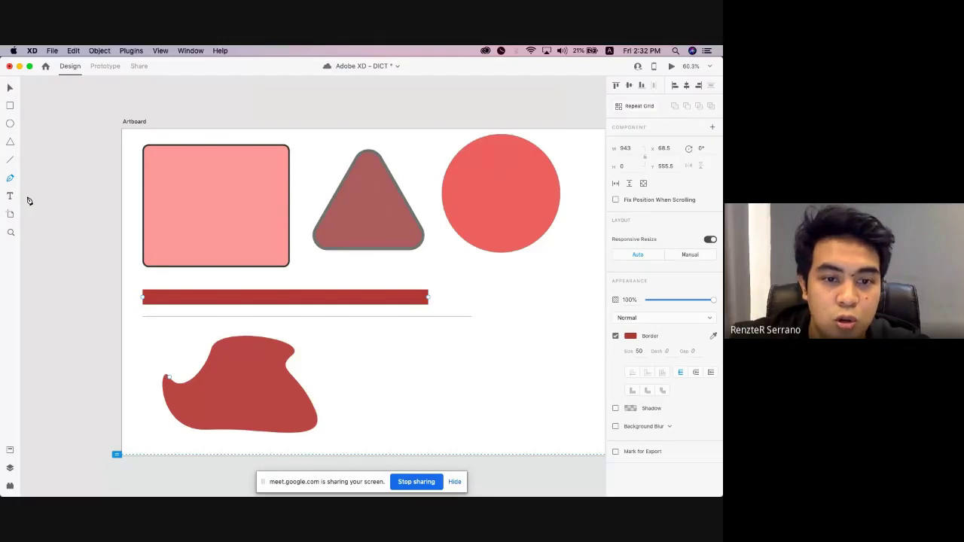
# Turn on the border of the dark red freeform shape.
pyautogui.click(269, 370)
pyautogui.click(615, 354)
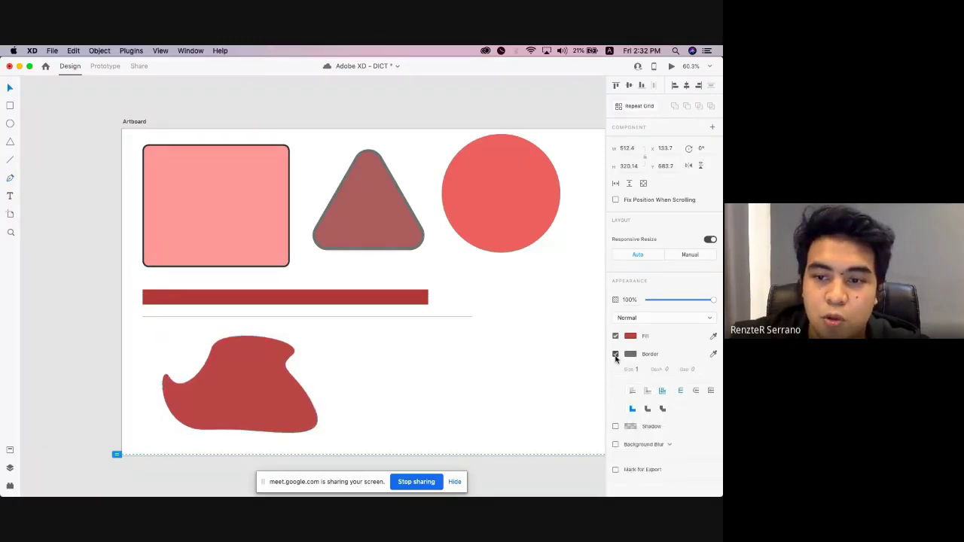
pyautogui.click(615, 355)
pyautogui.click(615, 354)
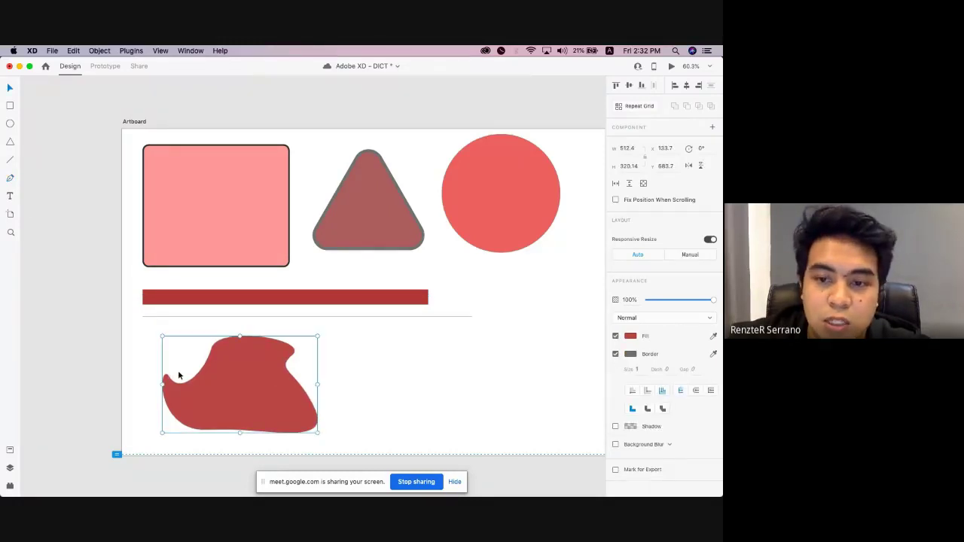
# Shift the freeform shape slightly left to about X 90 and save the document.
pyautogui.moveTo(197, 376)
pyautogui.mouseDown()
pyautogui.moveTo(205, 363)
pyautogui.moveTo(216, 374)
pyautogui.mouseUp()
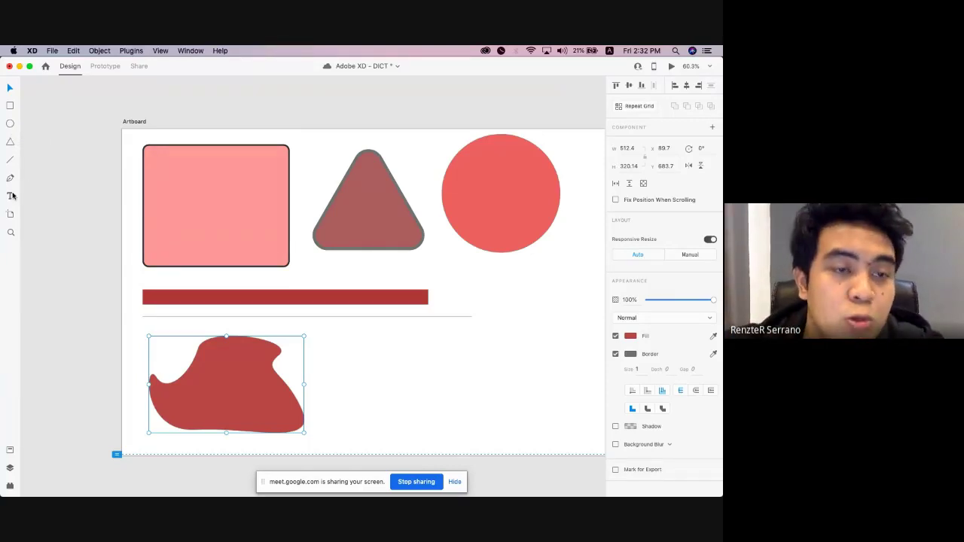
pyautogui.press('super+s')
pyautogui.click(473, 417)
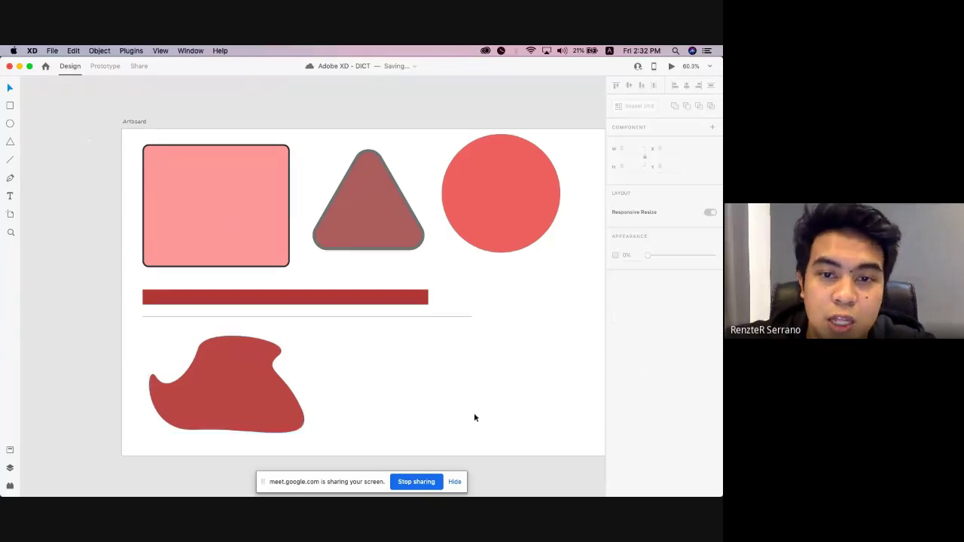
# Review the drawn shapes by selecting the rectangle, triangle, circle and thick line in turn.
pyautogui.moveTo(88, 138); pyautogui.dragTo(503, 421)
pyautogui.click(581, 352)
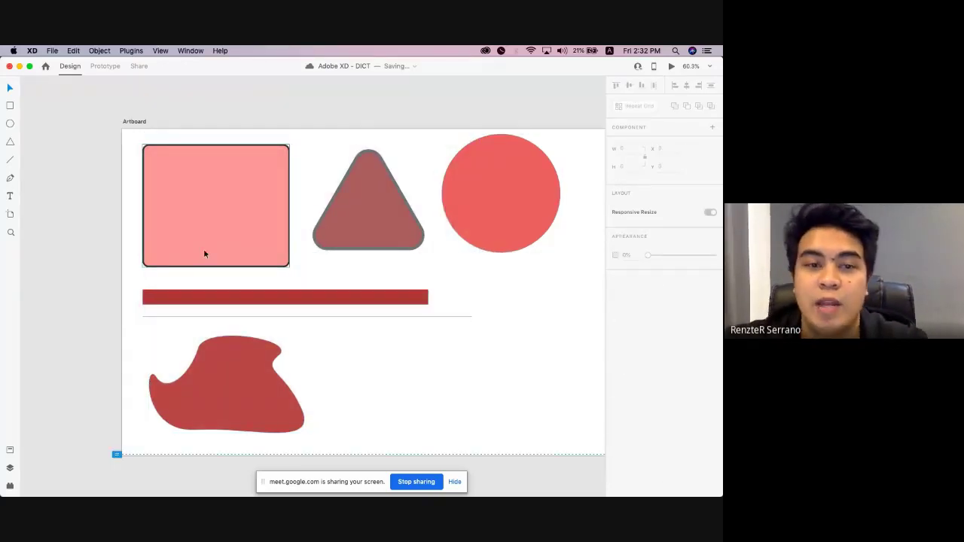
pyautogui.click(246, 234)
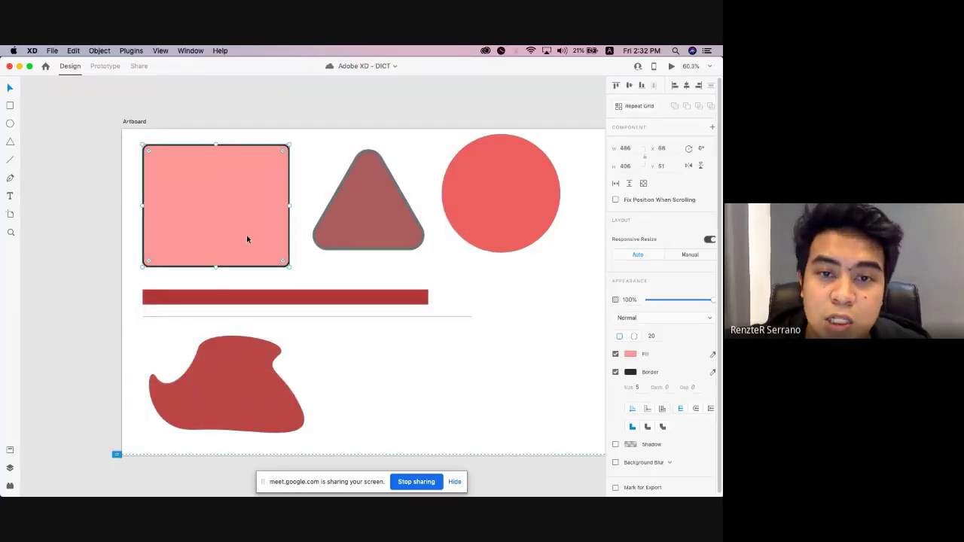
pyautogui.click(369, 218)
pyautogui.click(538, 205)
pyautogui.click(262, 246)
pyautogui.click(276, 302)
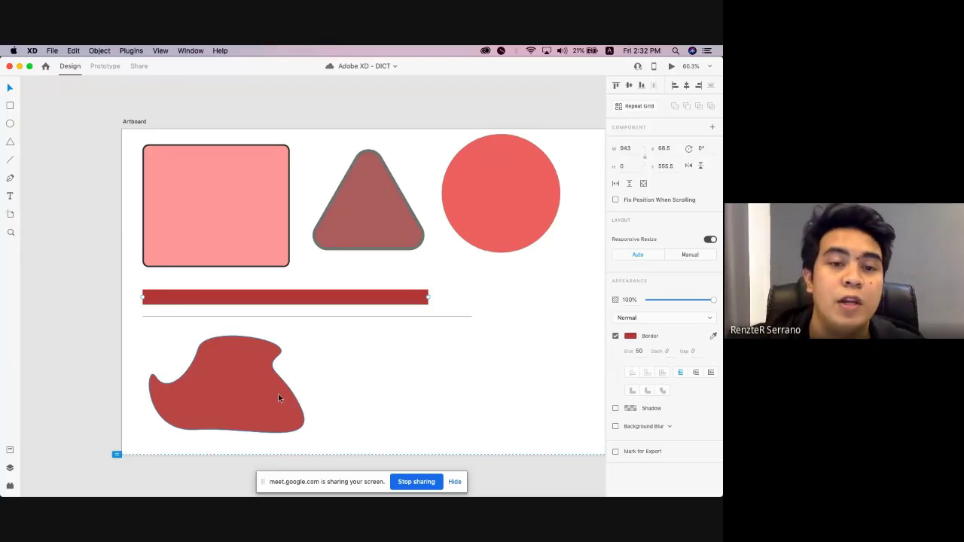
pyautogui.click(225, 233)
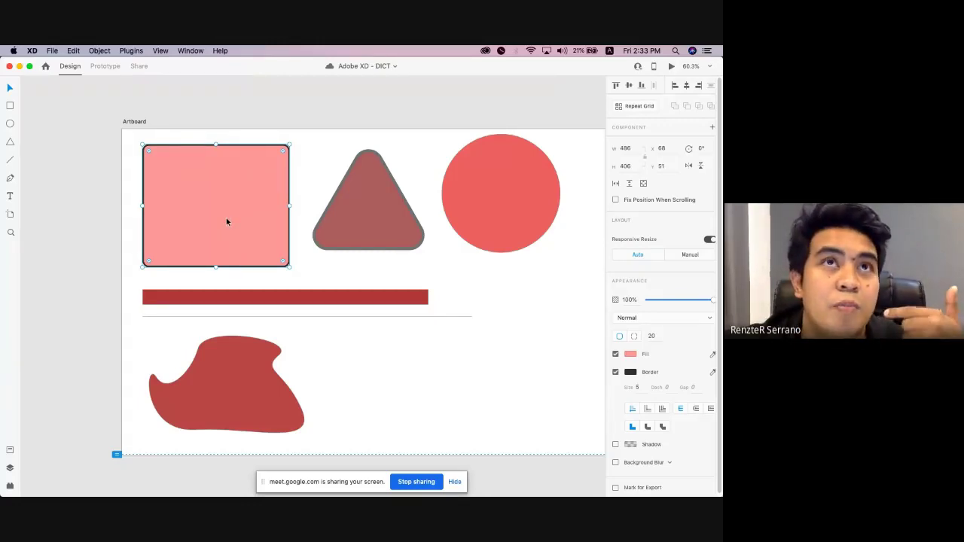
# Shift the freeform shape slightly right, and draw a closed rectangle about 519 by 371 beside it with the Pen tool.
pyautogui.moveTo(225, 351); pyautogui.dragTo(245, 348)
pyautogui.press('p')
pyautogui.click(368, 334)
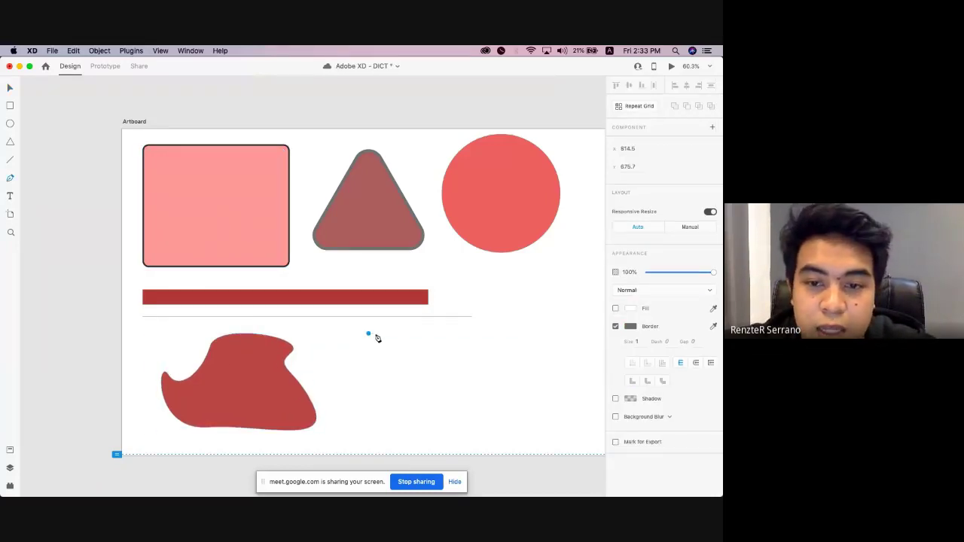
pyautogui.click(526, 334)
pyautogui.click(526, 446)
pyautogui.click(369, 446)
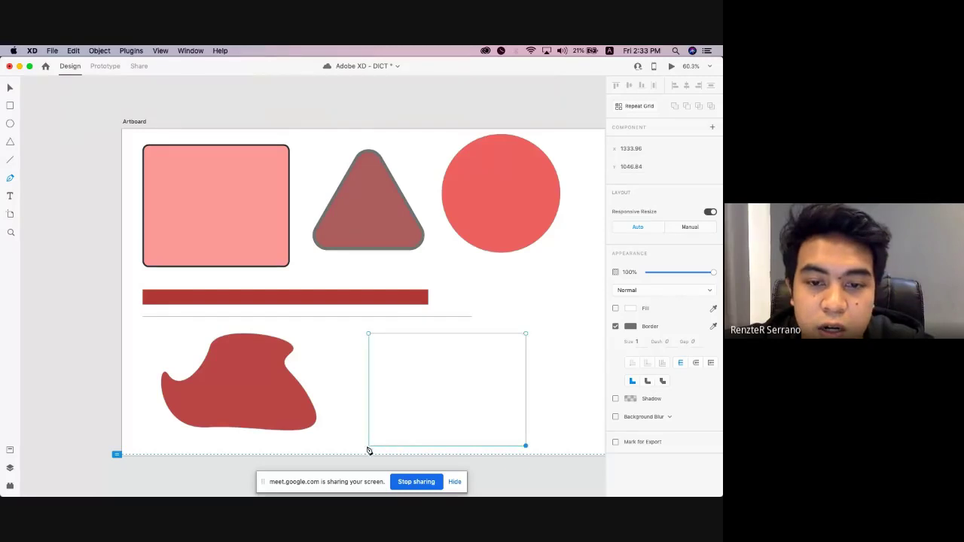
pyautogui.click(368, 448)
pyautogui.click(369, 333)
# Fill the pen-drawn rectangle with bright red, remove its border and finish editing its path.
pyautogui.click(630, 309)
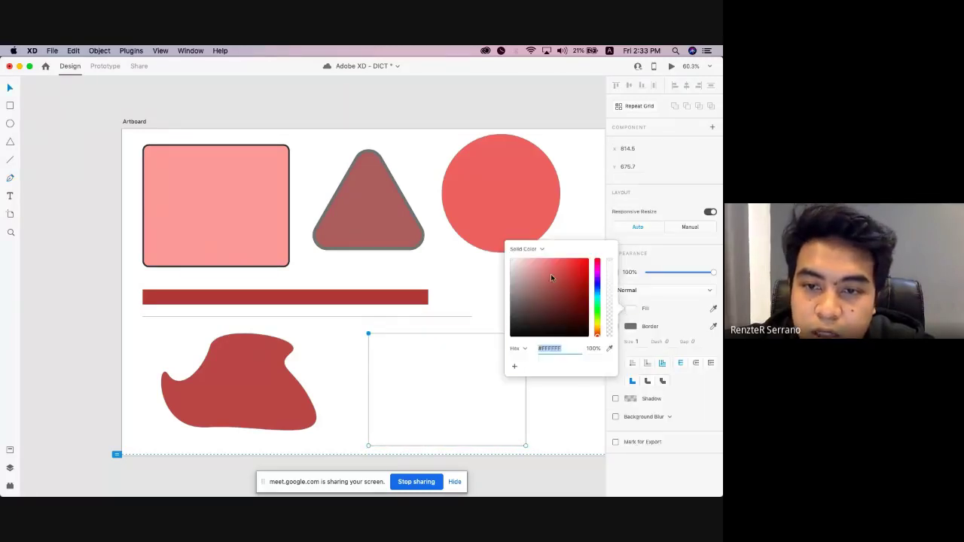
pyautogui.moveTo(551, 275); pyautogui.dragTo(560, 264)
pyautogui.click(640, 312)
pyautogui.click(616, 326)
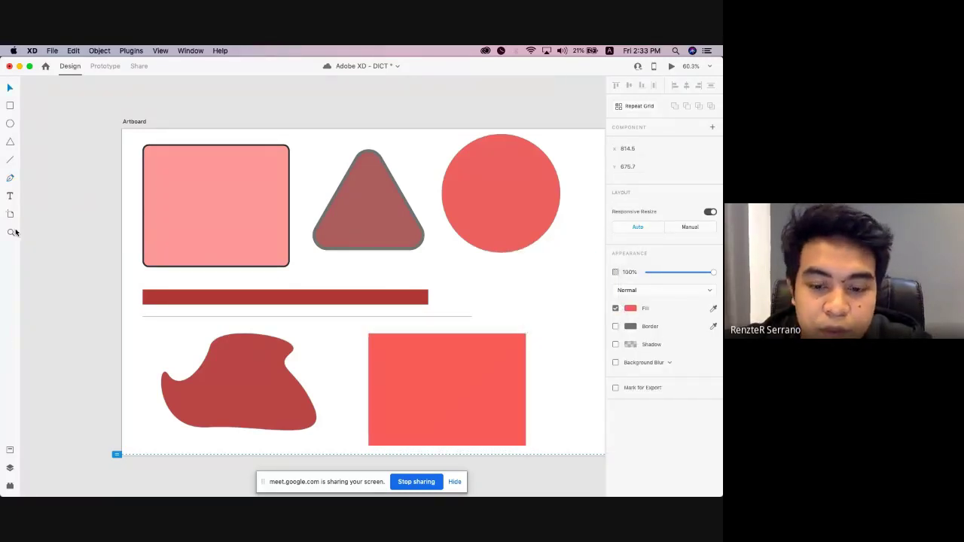
pyautogui.press('Escape')
pyautogui.press('v')
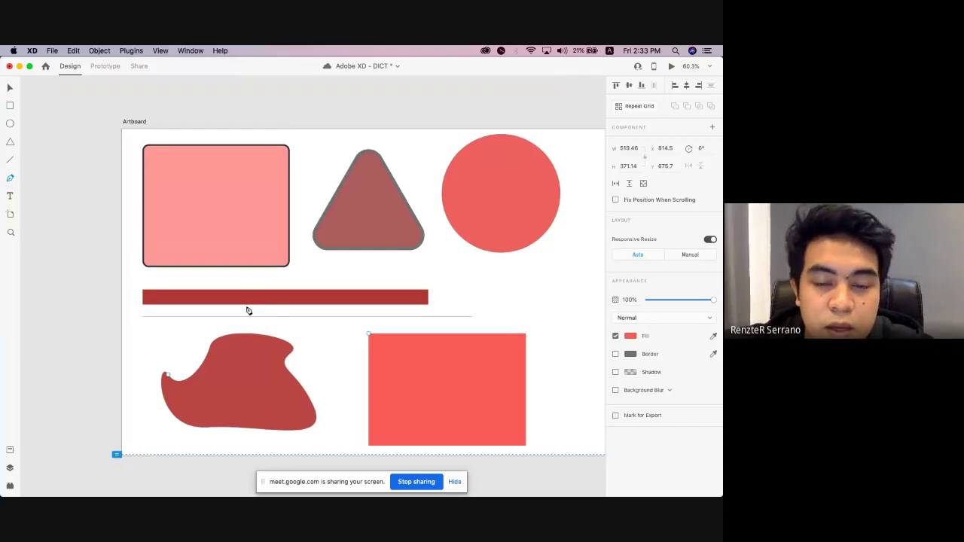
pyautogui.click(399, 341)
pyautogui.click(233, 231)
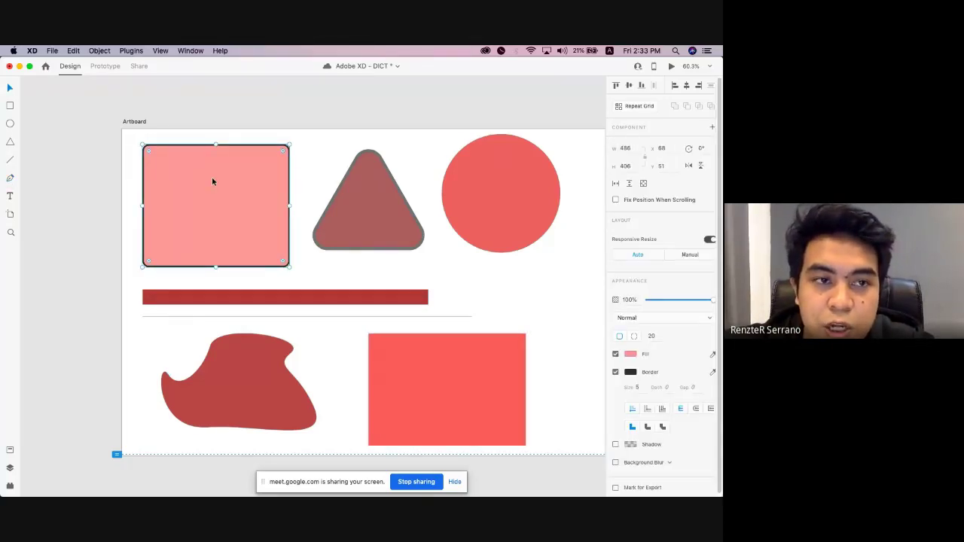
pyautogui.click(454, 389)
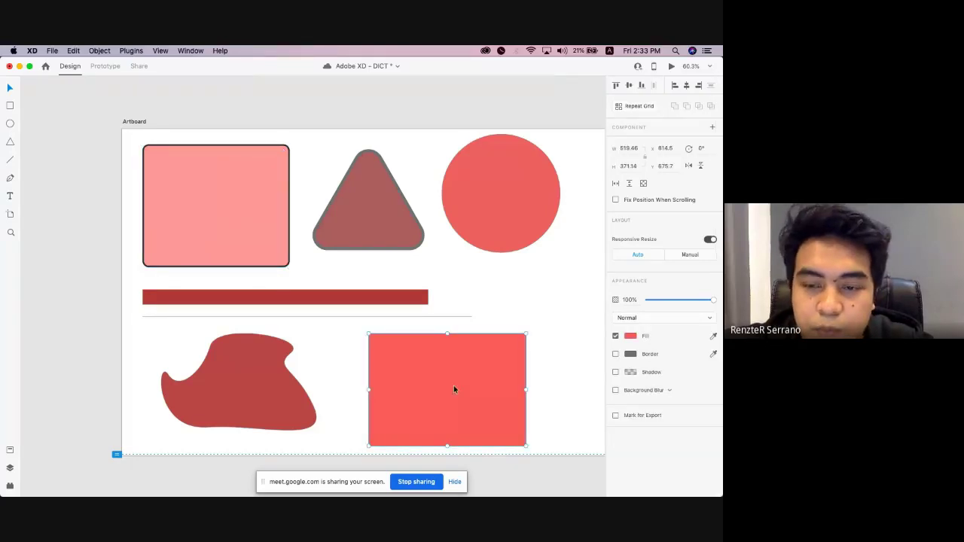
pyautogui.click(273, 217)
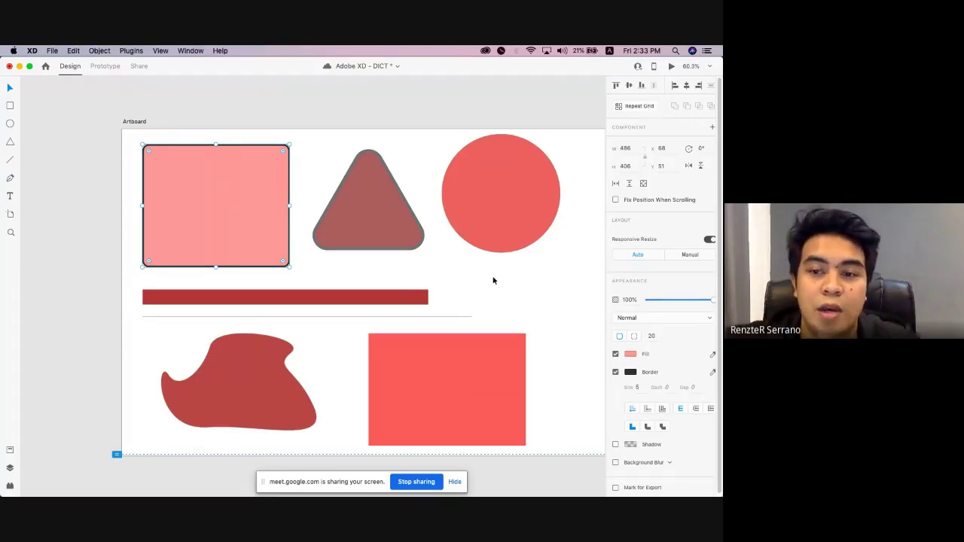
# Edit the pink rectangle's path, pulling the lower anchor point of its upper-right corner inward to about X 522, Y 95.
pyautogui.doubleClick(214, 214)
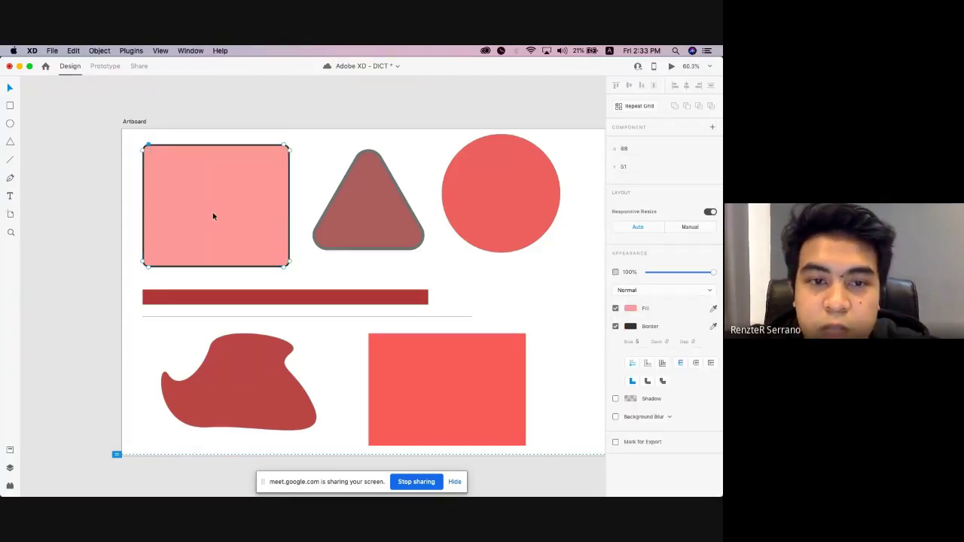
pyautogui.scroll(5, 289, 152)
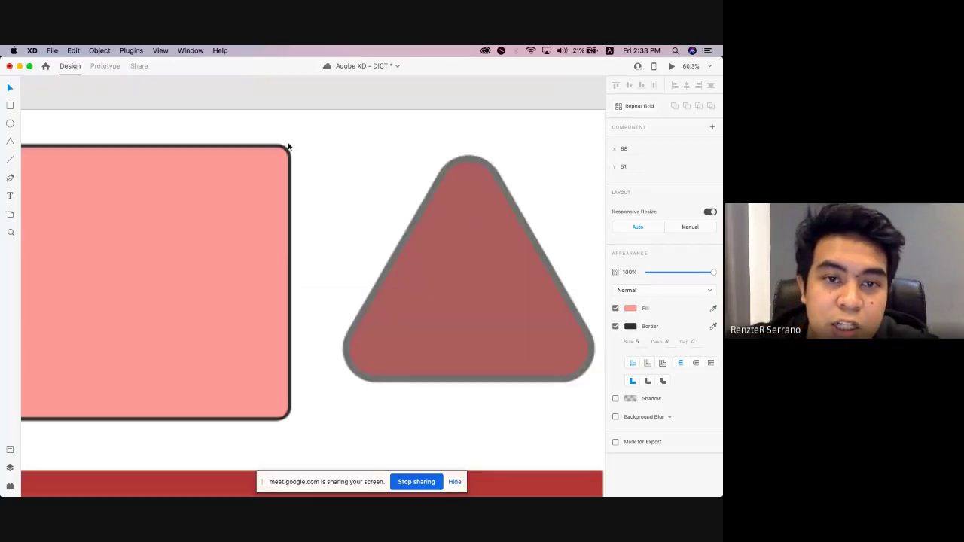
pyautogui.scroll(5, 288, 153)
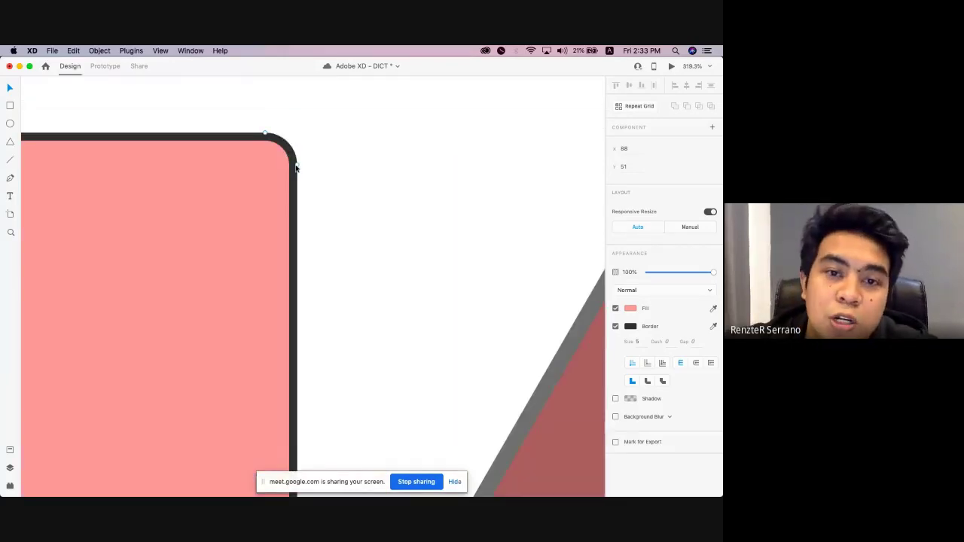
pyautogui.scroll(-2, 298, 175)
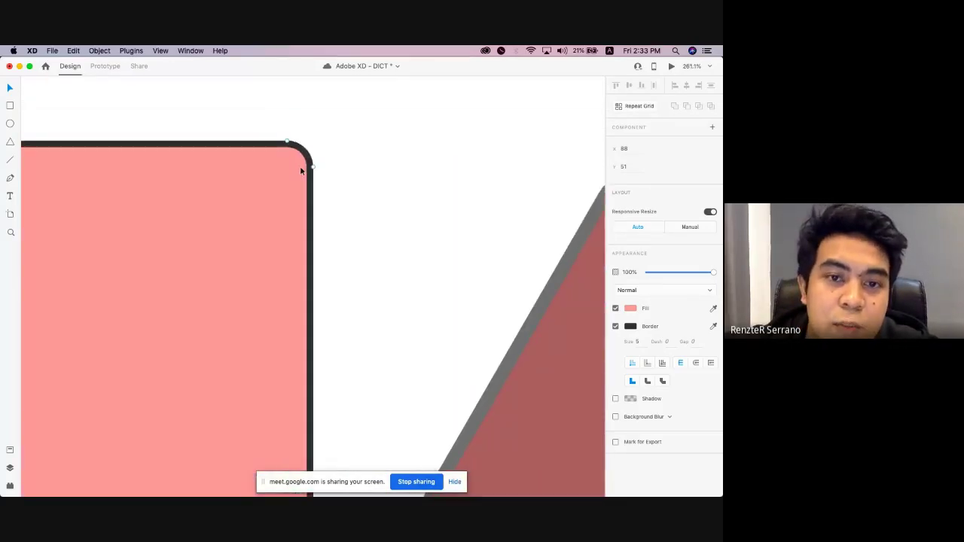
pyautogui.scroll(-3, 324, 176)
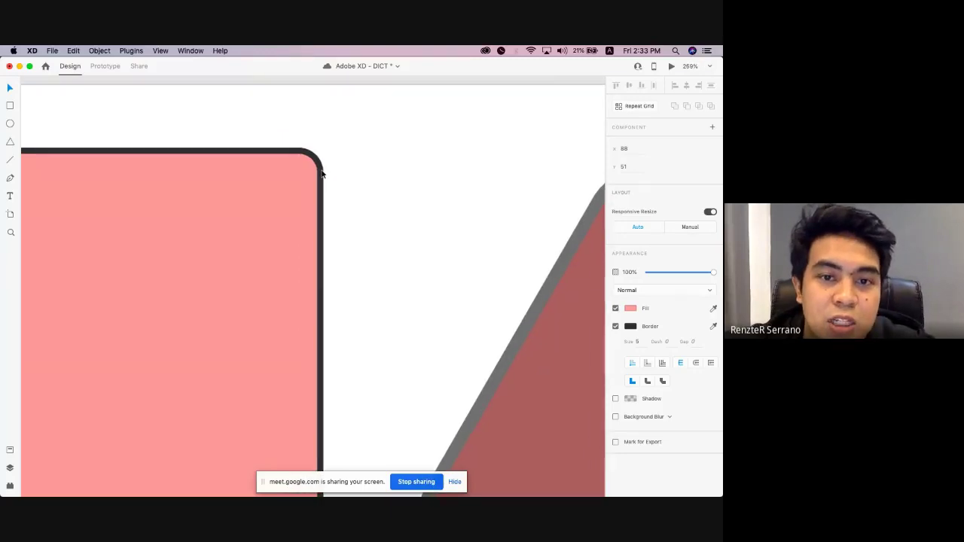
pyautogui.scroll(1, 323, 174)
pyautogui.moveTo(323, 172); pyautogui.dragTo(259, 217)
pyautogui.scroll(-5, 266, 215)
pyautogui.hscroll(-5, 344, 196)
pyautogui.scroll(-2, 343, 196)
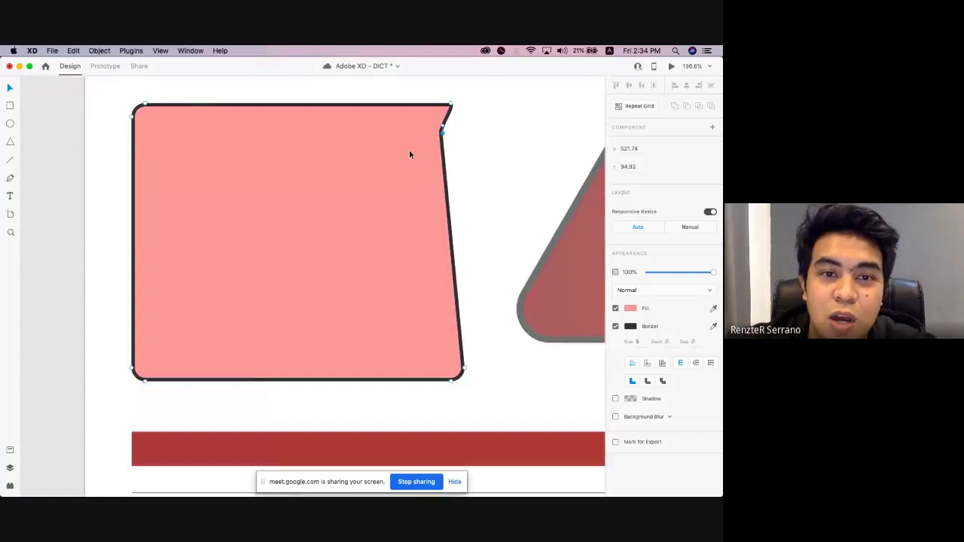
# Pull the anchor point below the pink rectangle's upper-right corner deep into the shape, to about X 232, Y 265.
pyautogui.scroll(-2, 410, 155)
pyautogui.moveTo(436, 137); pyautogui.dragTo(276, 234)
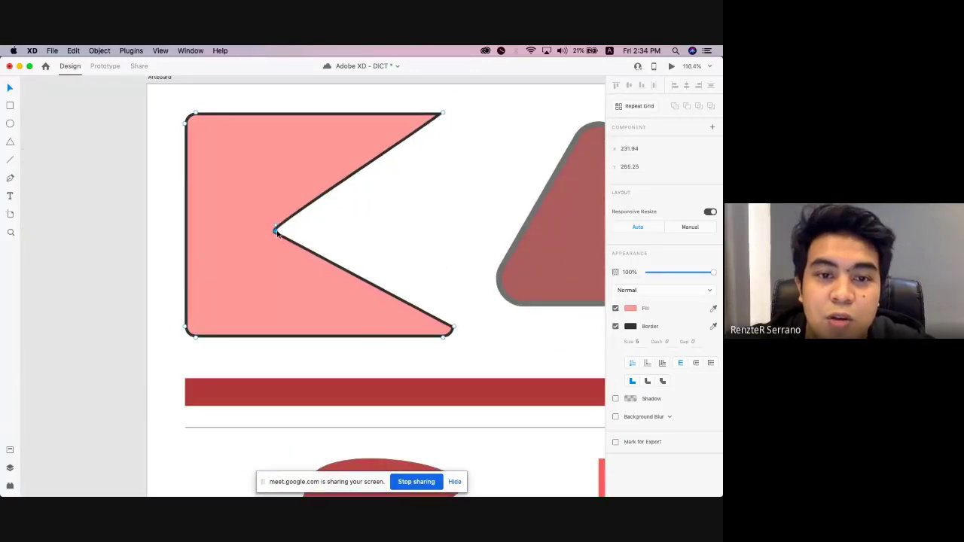
pyautogui.scroll(-5, 251, 121)
pyautogui.scroll(5, 250, 136)
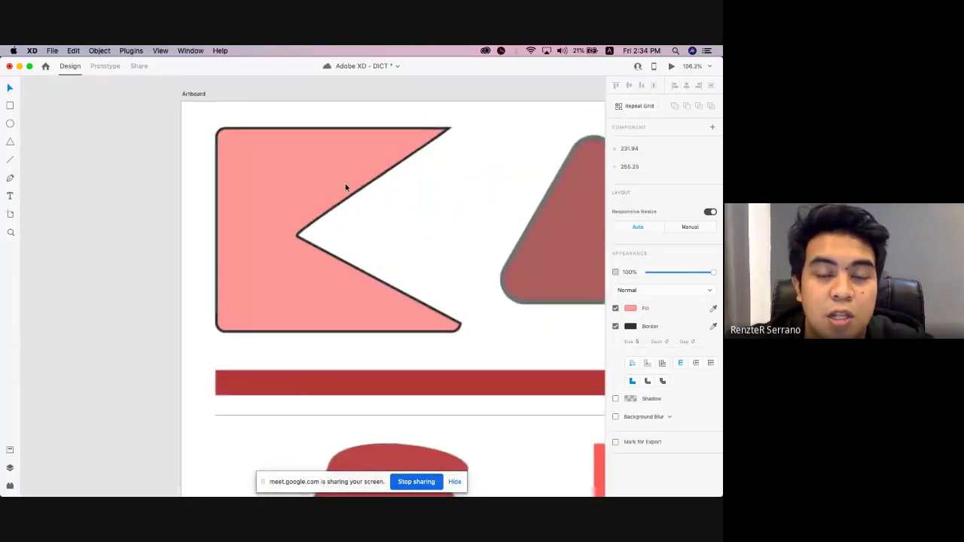
# Undo both moves of the pink rectangle's upper-right corner anchor point.
pyautogui.scroll(-3, 346, 187)
pyautogui.press('super+z')
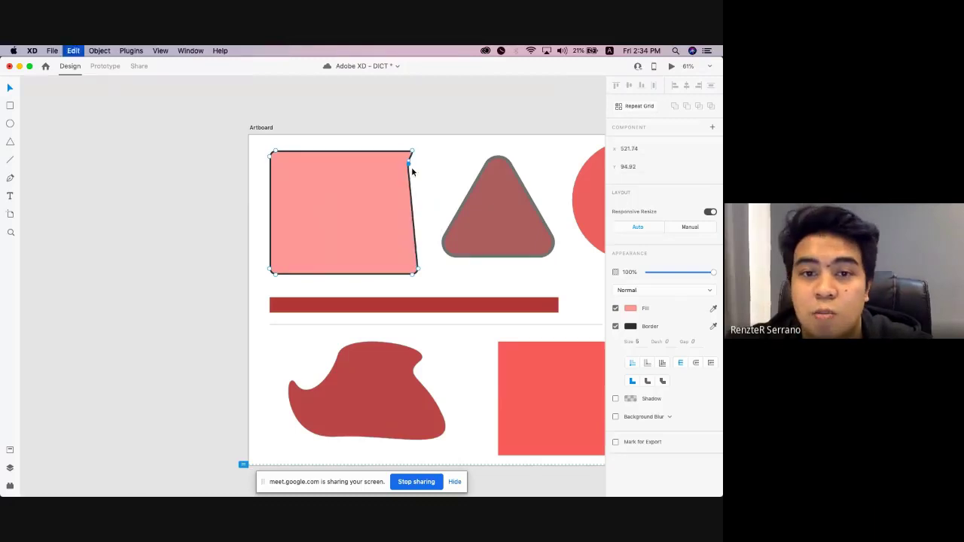
pyautogui.press('super+z')
pyautogui.scroll(3, 372, 151)
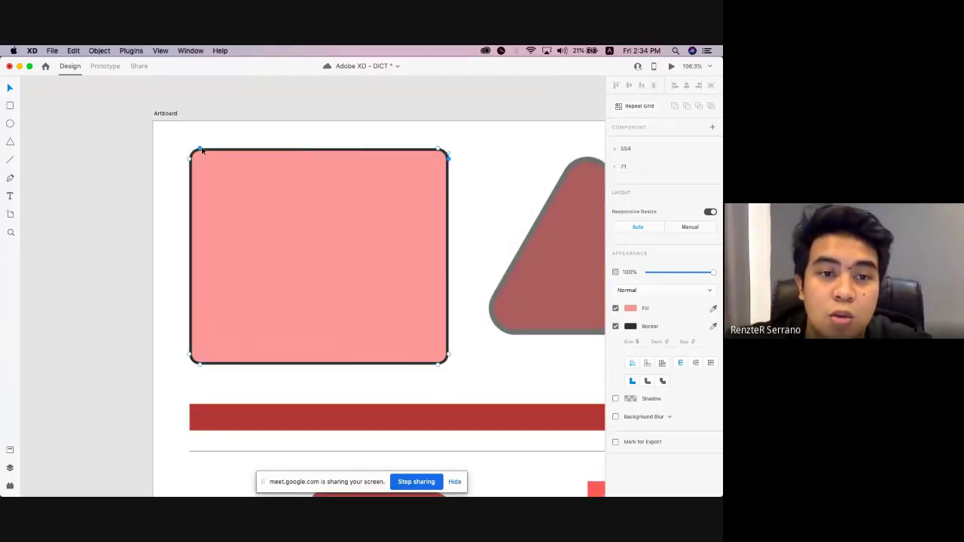
# Try to redraw the upper-left corner of the pink rectangle's path with the Pen tool, reconnecting its two anchor points.
pyautogui.rightClick(297, 226)
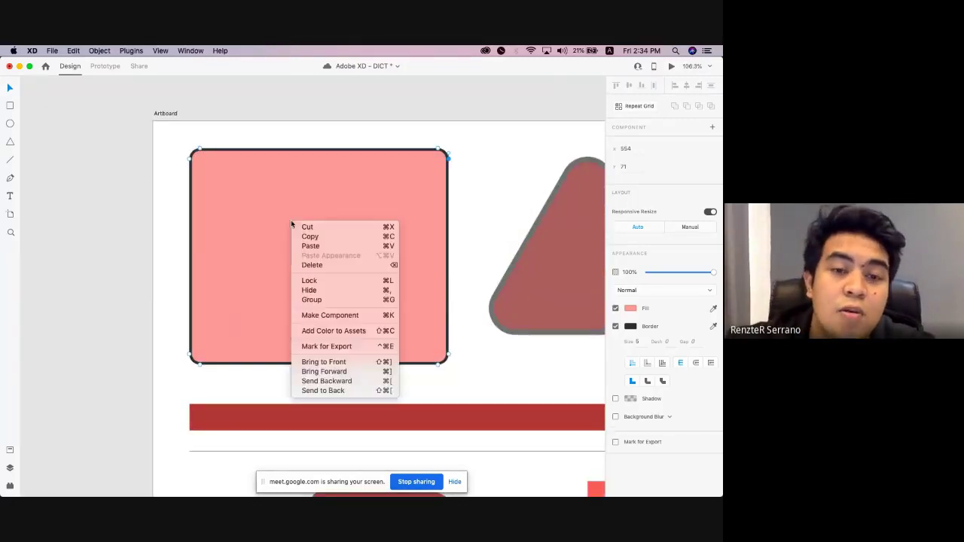
pyautogui.click(10, 177)
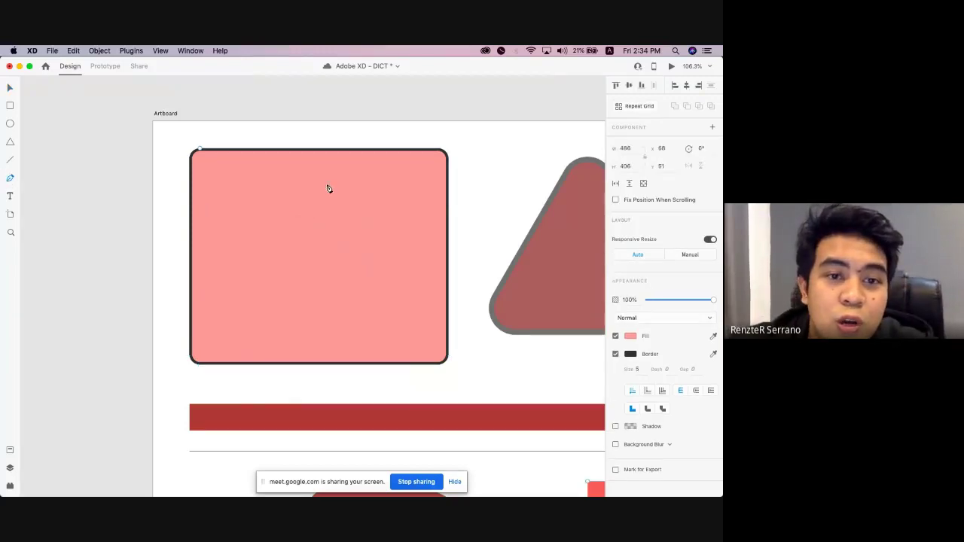
pyautogui.click(200, 150)
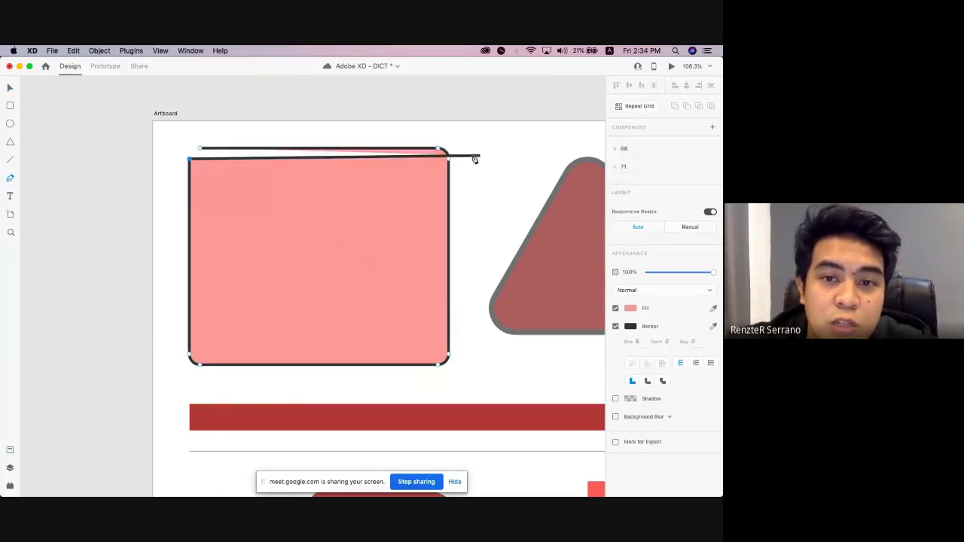
pyautogui.click(200, 149)
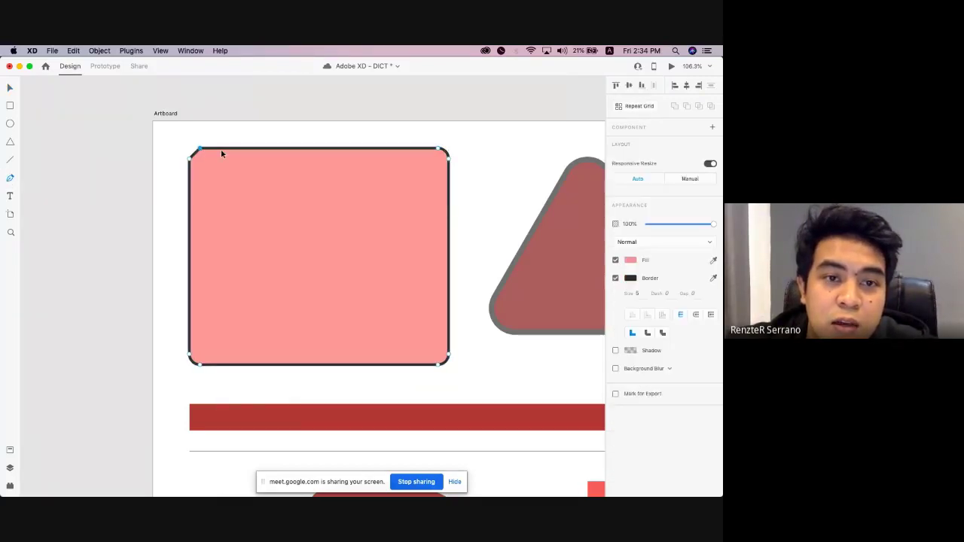
pyautogui.click(311, 198)
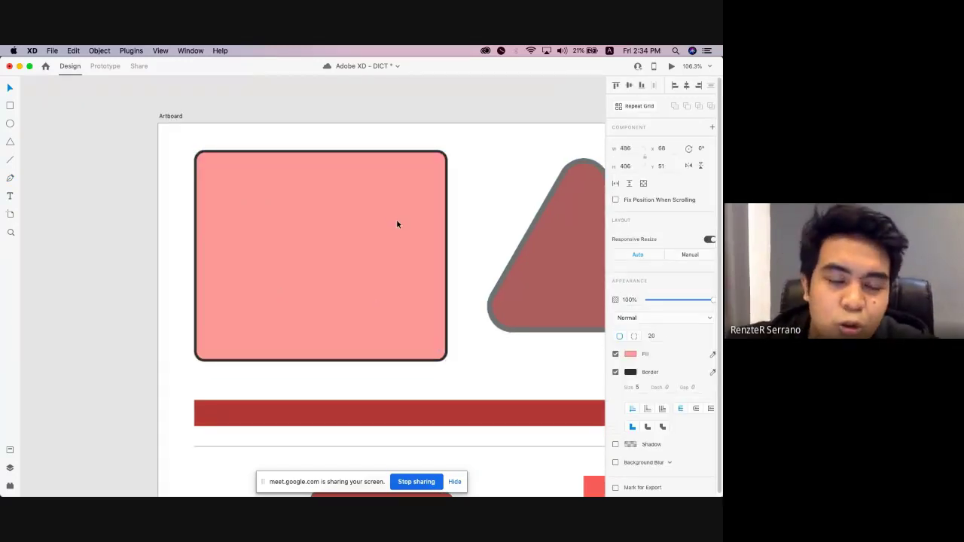
# Examine the anchor points of the triangle and the circle by opening each shape's path for editing.
pyautogui.scroll(-3, 396, 220)
pyautogui.hscroll(2, 452, 261)
pyautogui.click(452, 261)
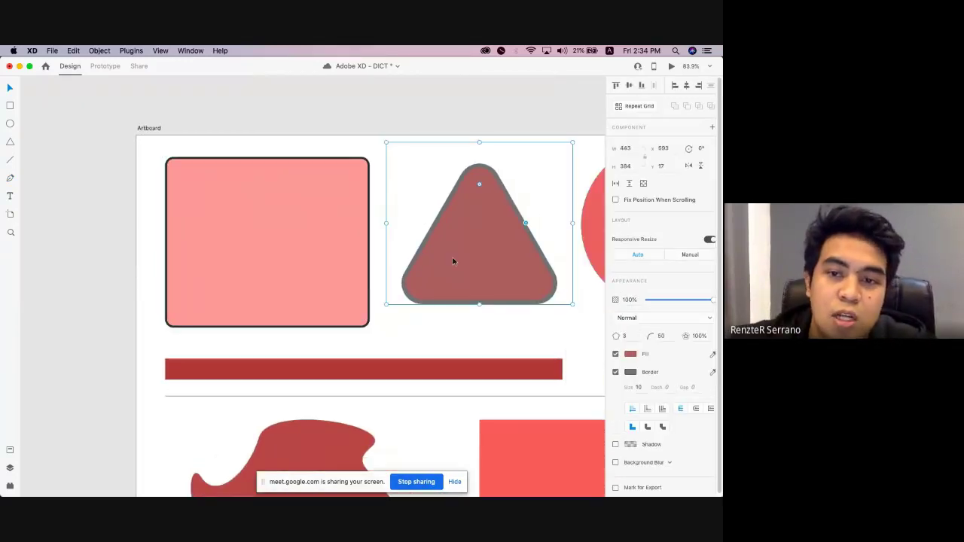
pyautogui.hscroll(3, 392, 249)
pyautogui.doubleClick(394, 246)
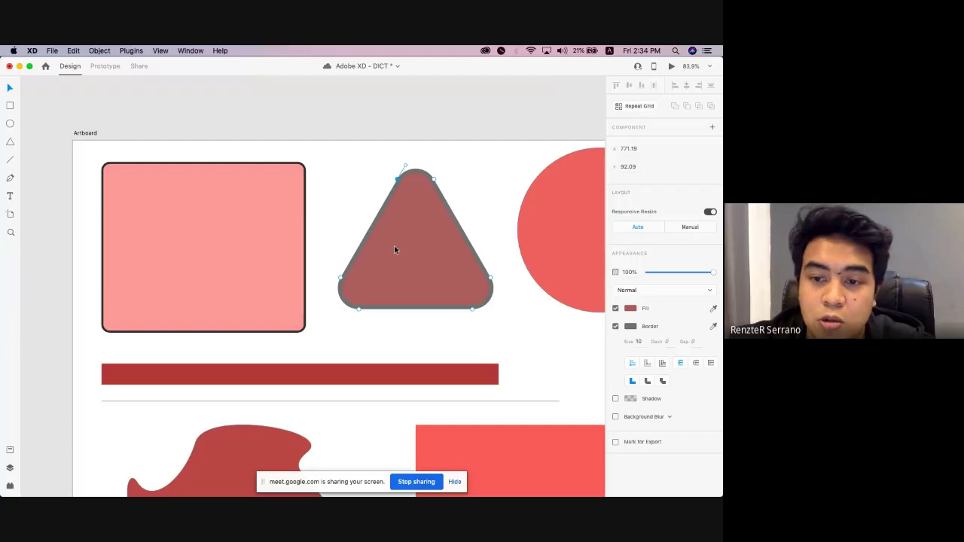
pyautogui.hscroll(3, 438, 200)
pyautogui.click(438, 200)
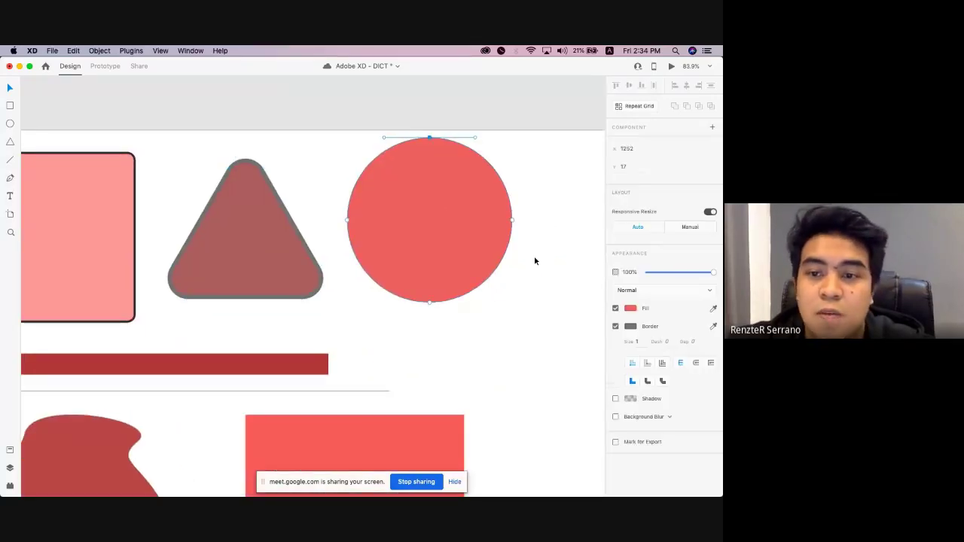
# Delete the bright red pen-drawn rectangle beside the freeform shape.
pyautogui.scroll(-2, 523, 298)
pyautogui.scroll(-4, 474, 317)
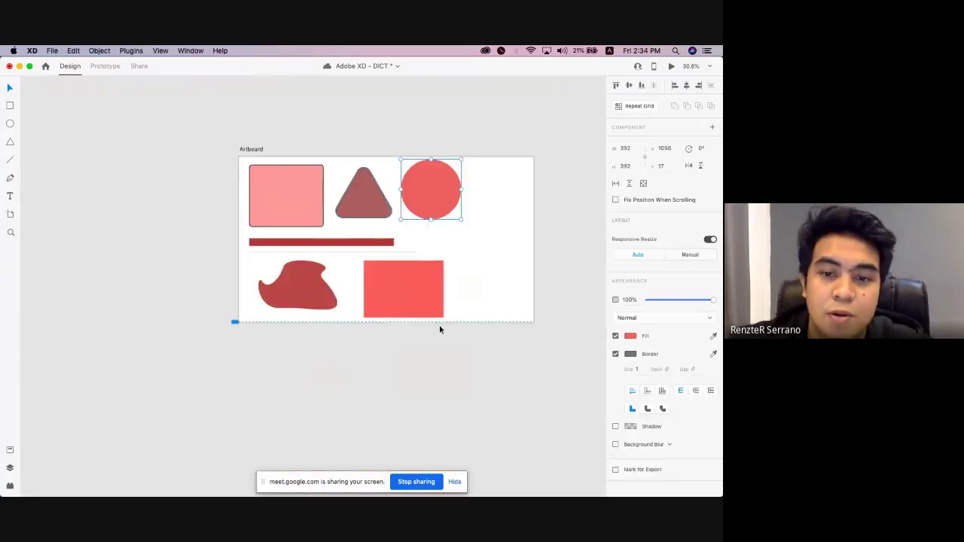
pyautogui.click(392, 306)
pyautogui.press('Delete')
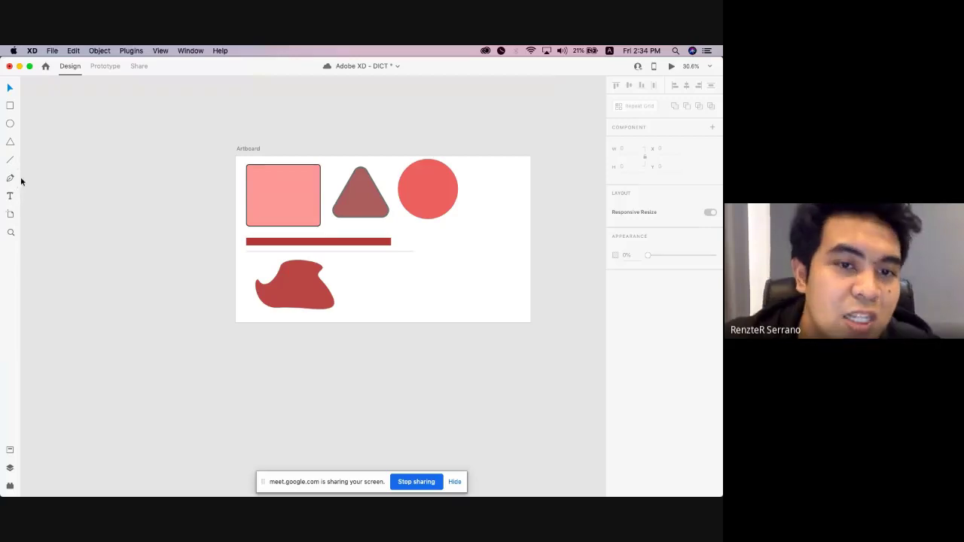
pyautogui.click(10, 451)
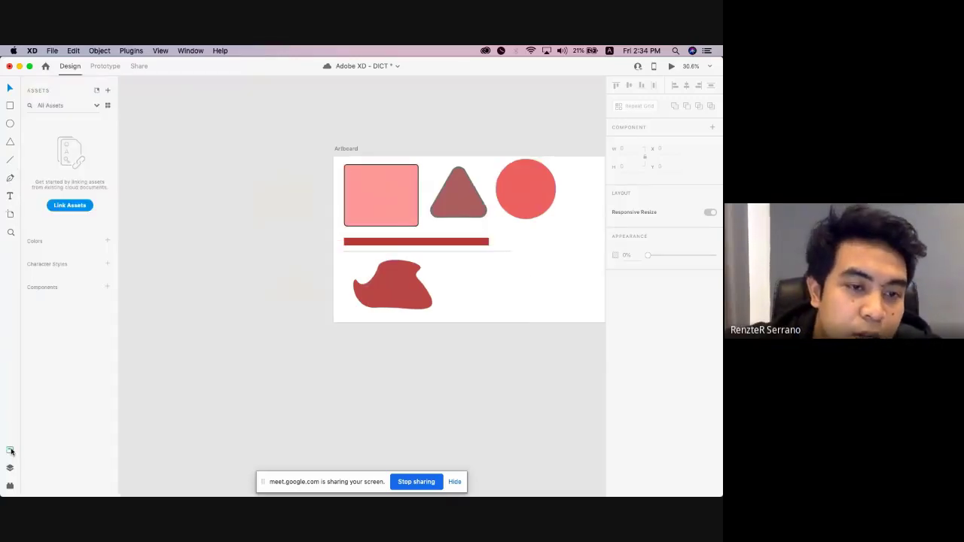
pyautogui.click(9, 452)
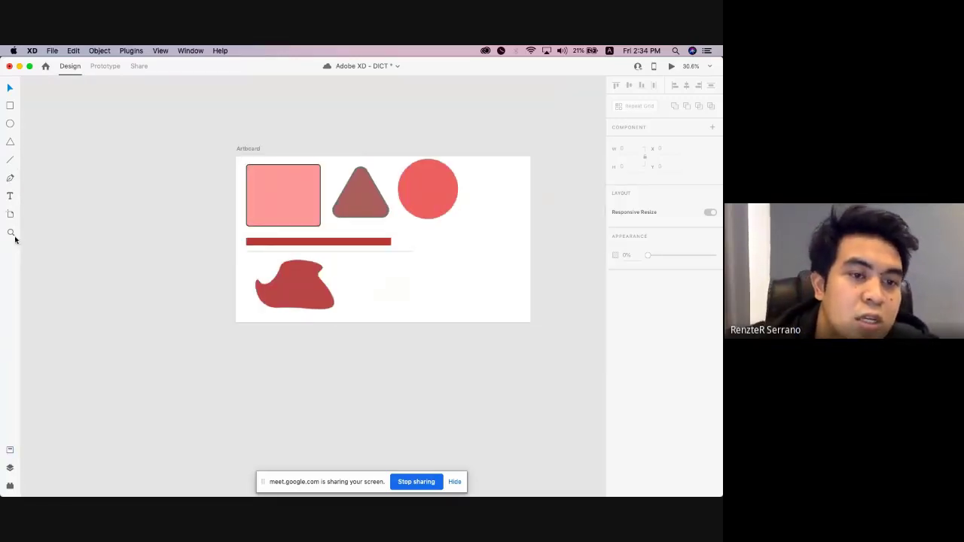
# Add the point text "HELLO WOLRD!" in the empty area beside the freeform shape, at about X 1067, Y 836.
pyautogui.click(10, 196)
pyautogui.hscroll(2, 340, 271)
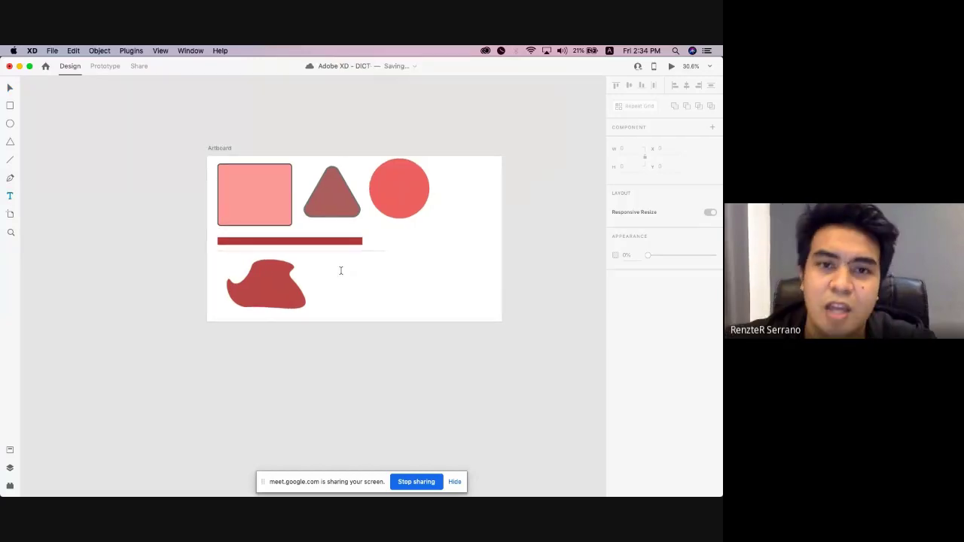
pyautogui.scroll(5, 340, 271)
pyautogui.scroll(-1, 344, 260)
pyautogui.hscroll(1, 337, 313)
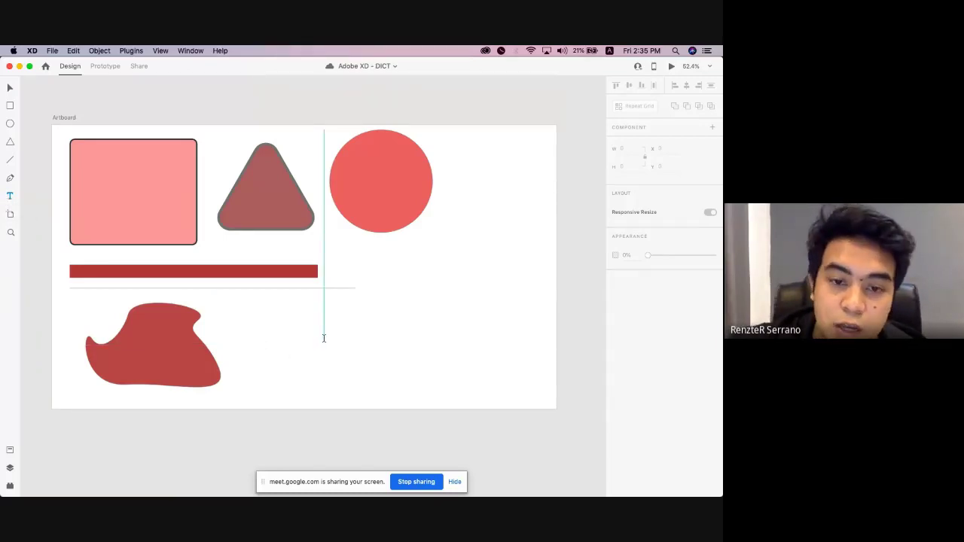
pyautogui.click(430, 400)
pyautogui.scroll(8, 328, 339)
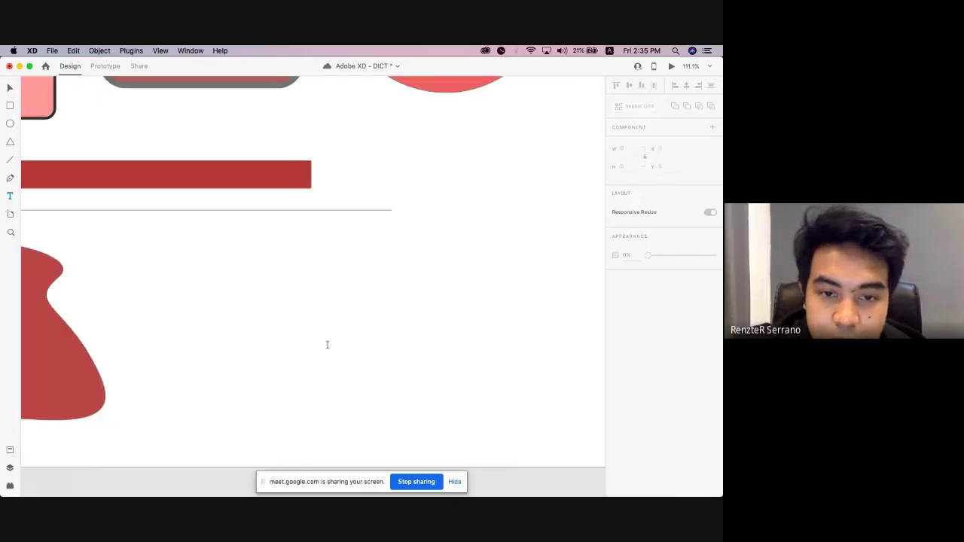
pyautogui.scroll(-6, 331, 324)
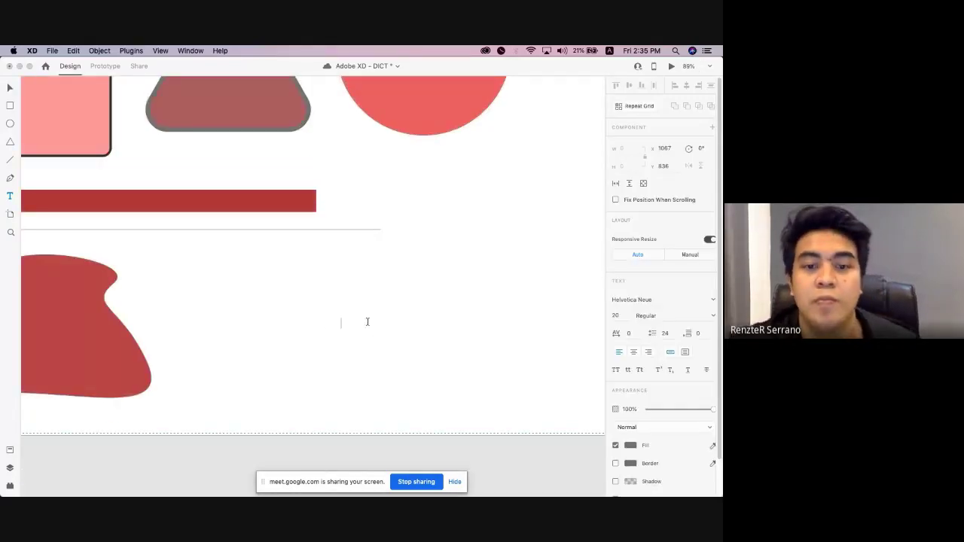
pyautogui.write('HELLO WOLRD!')
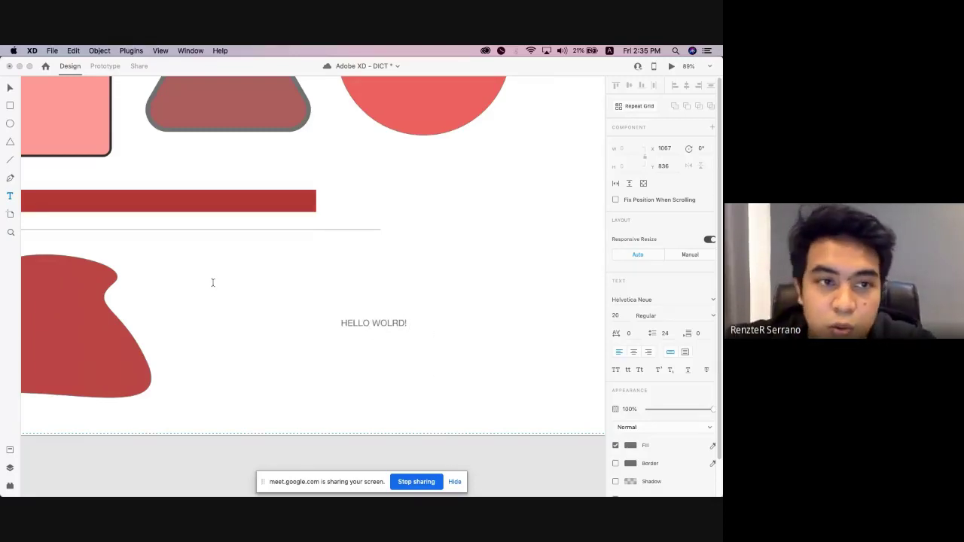
pyautogui.press('Escape')
# Add a three-line point text above HELLO WOLRD! reading "jhaskjldasljhdlkjahsdlkjahkljhalskjdhlaksjhd", "aknsdkljahsdlkja" and "lajshdlkjahsdlkjasd".
pyautogui.click(334, 274)
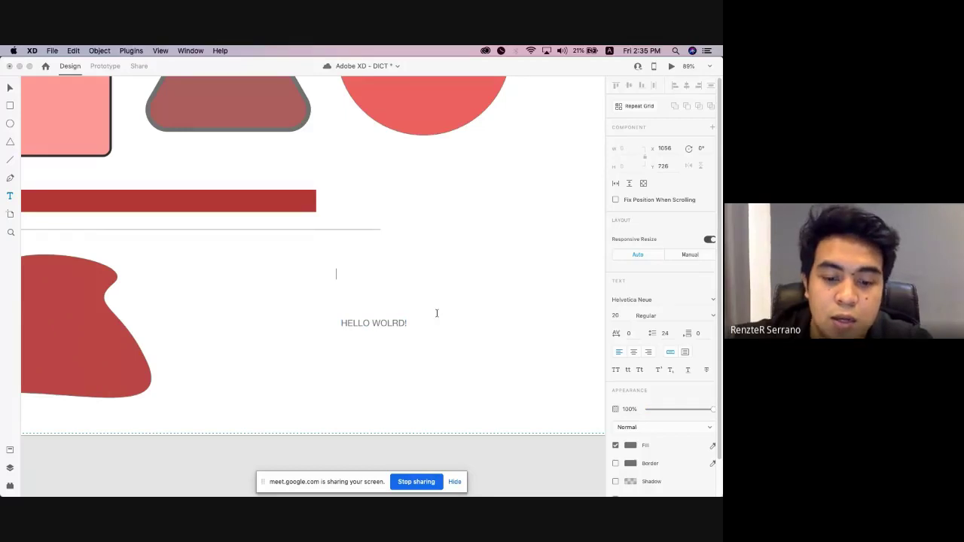
pyautogui.write('jhaskjldasljhdlkjahsdlkjahkljhalskjdhlaksjhd')
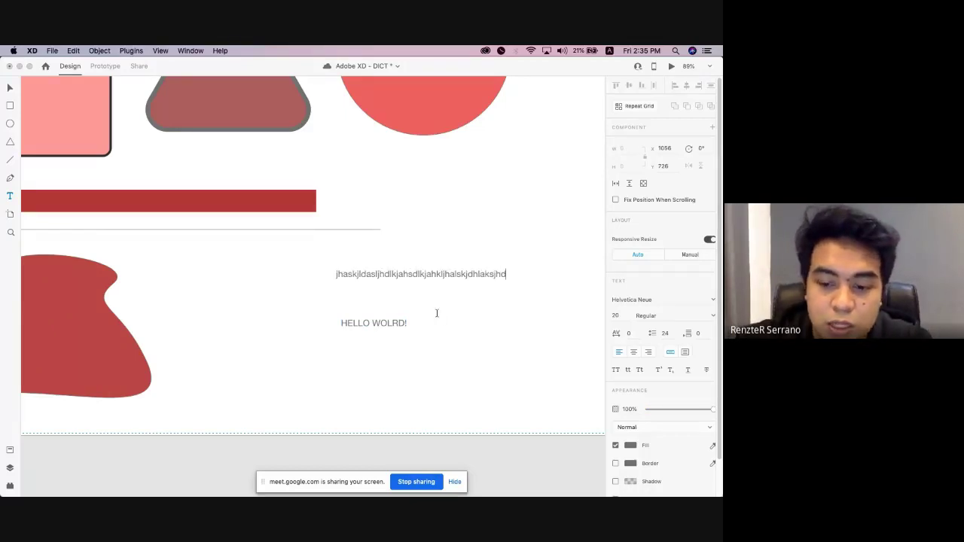
pyautogui.press('Return')
pyautogui.write('aknsdkljahsdlkja')
pyautogui.press('Return')
pyautogui.write('lajs')
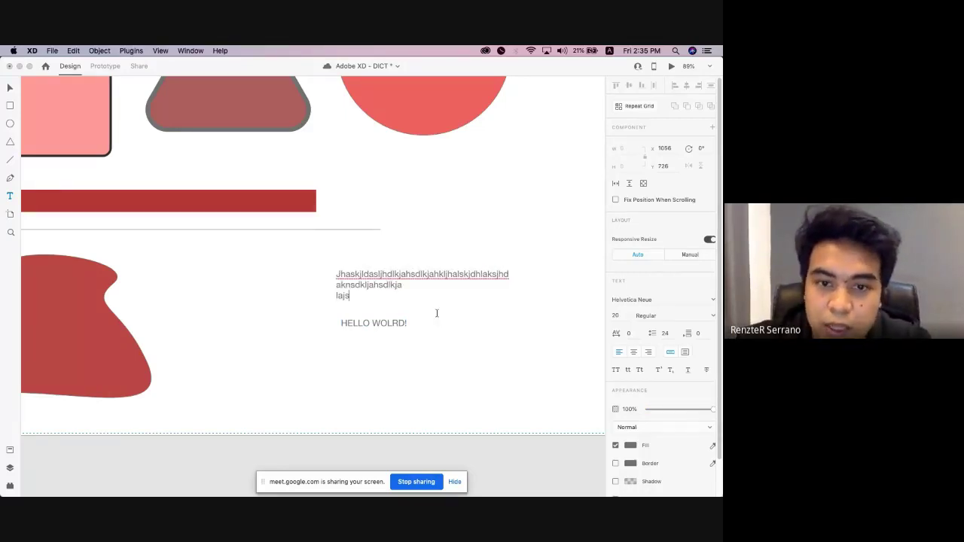
pyautogui.write('hdlkjahsdlkjasd')
pyautogui.press('Escape')
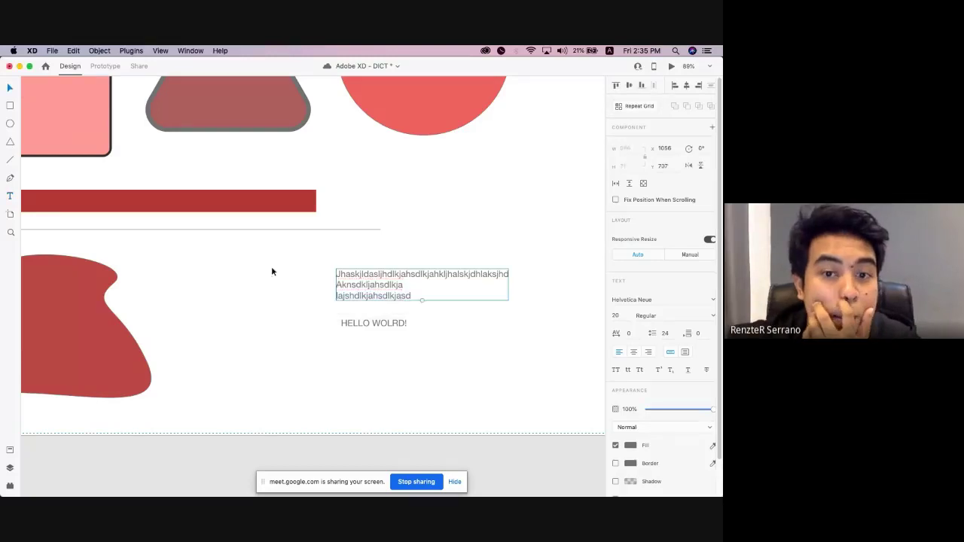
# Move the three-line text to about X 843, Y 661 and align HELLO WOLRD! beneath it at about X 843, Y 774.
pyautogui.moveTo(374, 294); pyautogui.dragTo(278, 273)
pyautogui.moveTo(372, 323); pyautogui.dragTo(274, 308)
pyautogui.click(290, 275)
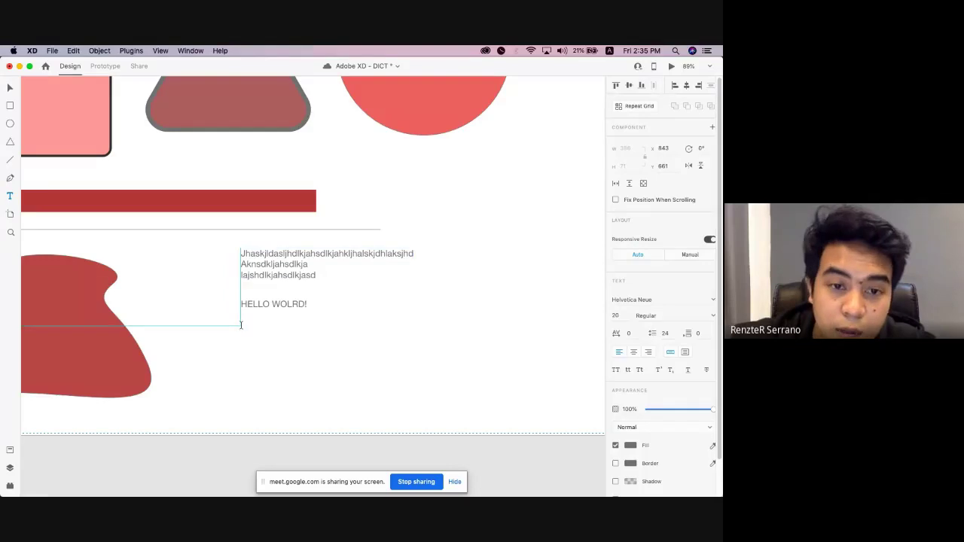
# Draw an area text box about 562 by 199 below HELLO WOLRD! and enter "jhsdjahdkjahslkdjhvafdsfsdasd" in it.
pyautogui.moveTo(241, 324); pyautogui.dragTo(469, 319)
pyautogui.scroll(-3, 462, 415)
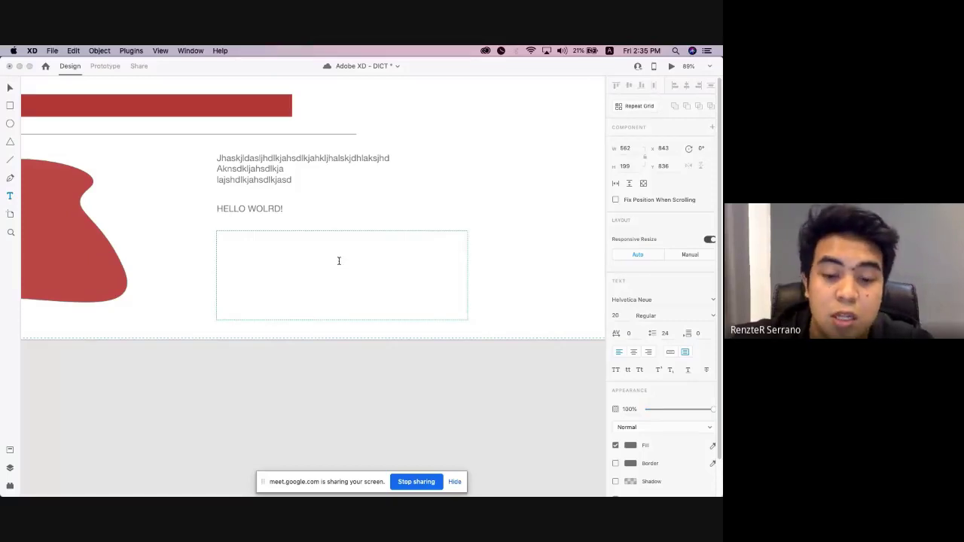
pyautogui.write('jhsdjahdkjah')
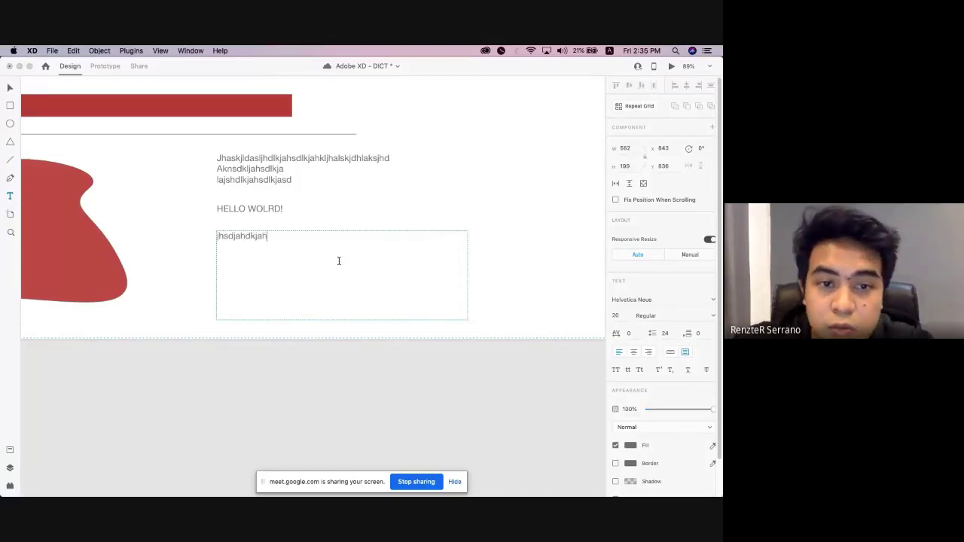
pyautogui.write('slkdjh')
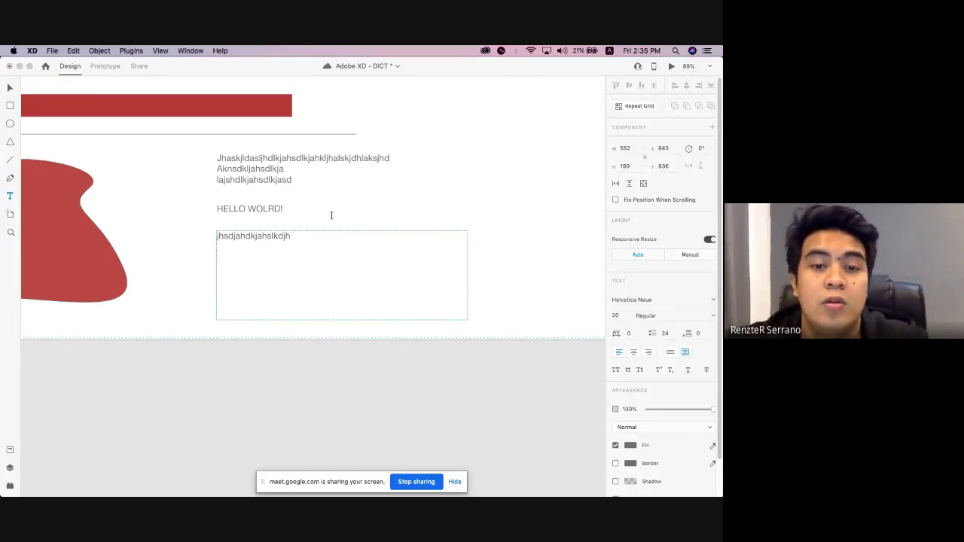
pyautogui.write('vafdsfsdasd')
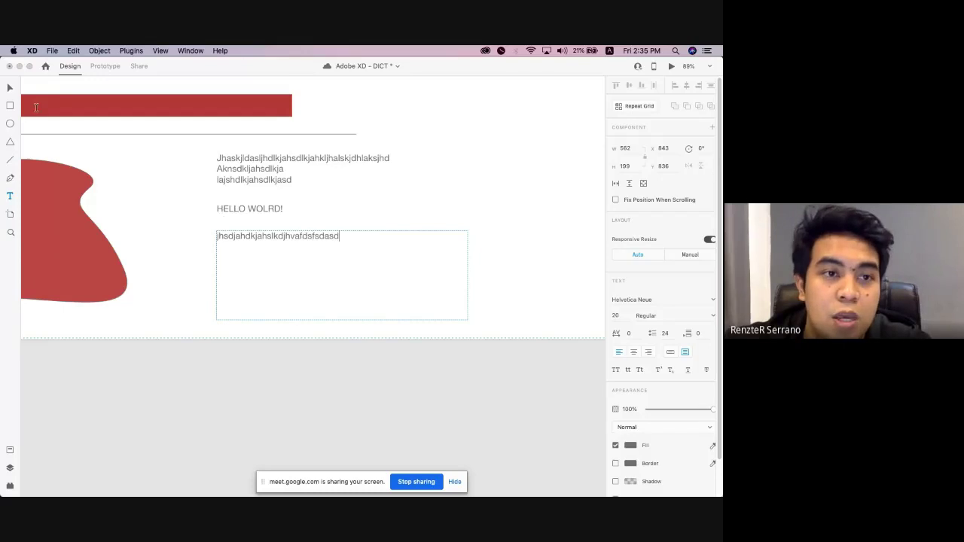
pyautogui.press('Escape')
# Try the IBM Plex Sans and Bebas Neue fonts on the whole three-line text above HELLO WOLRD!
pyautogui.click(248, 209)
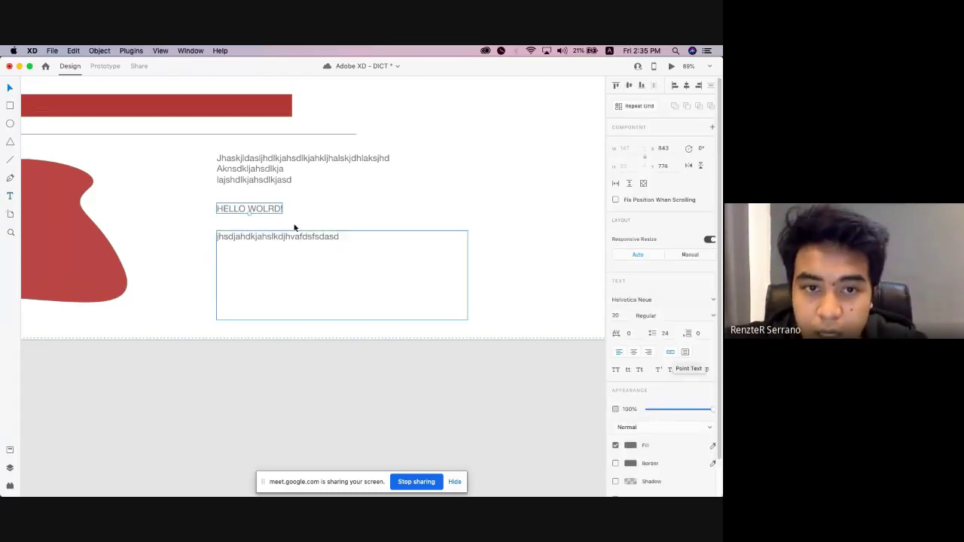
pyautogui.click(268, 172)
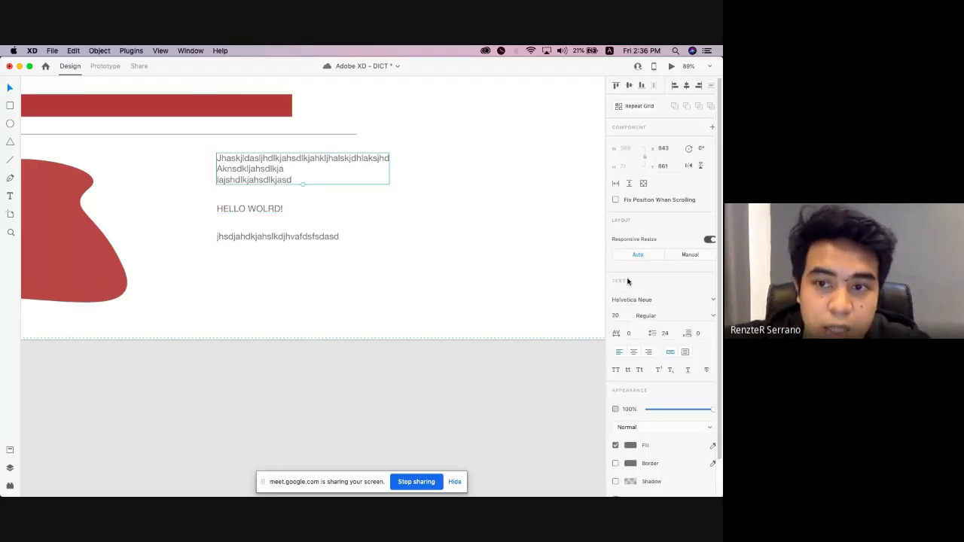
pyautogui.doubleClick(269, 169)
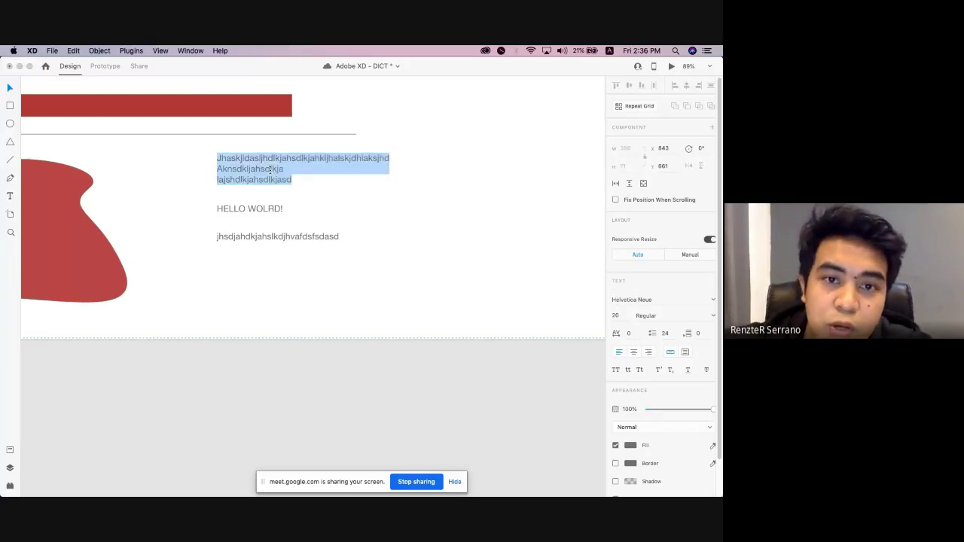
pyautogui.press('Escape')
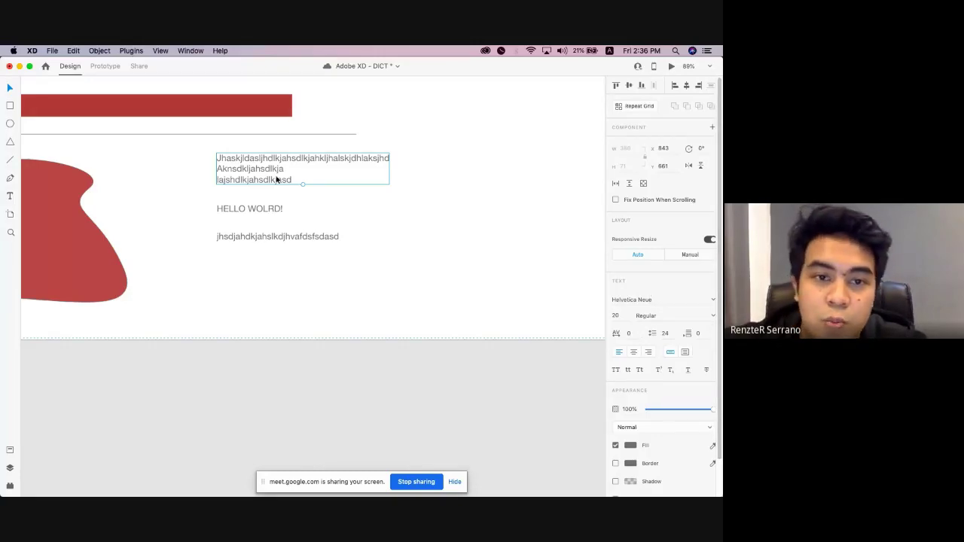
pyautogui.press('super+a')
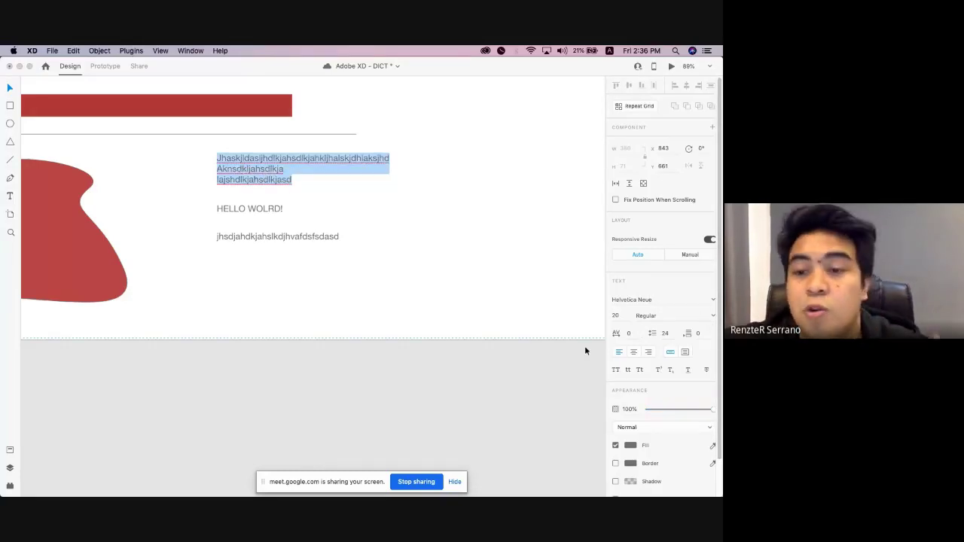
pyautogui.click(714, 301)
pyautogui.click(633, 375)
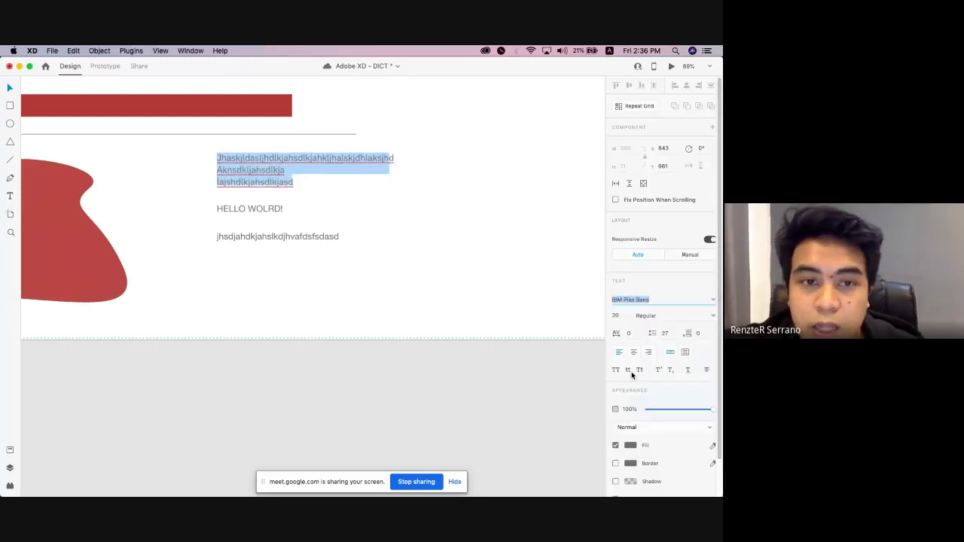
pyautogui.click(669, 299)
pyautogui.write('Bebas Neue')
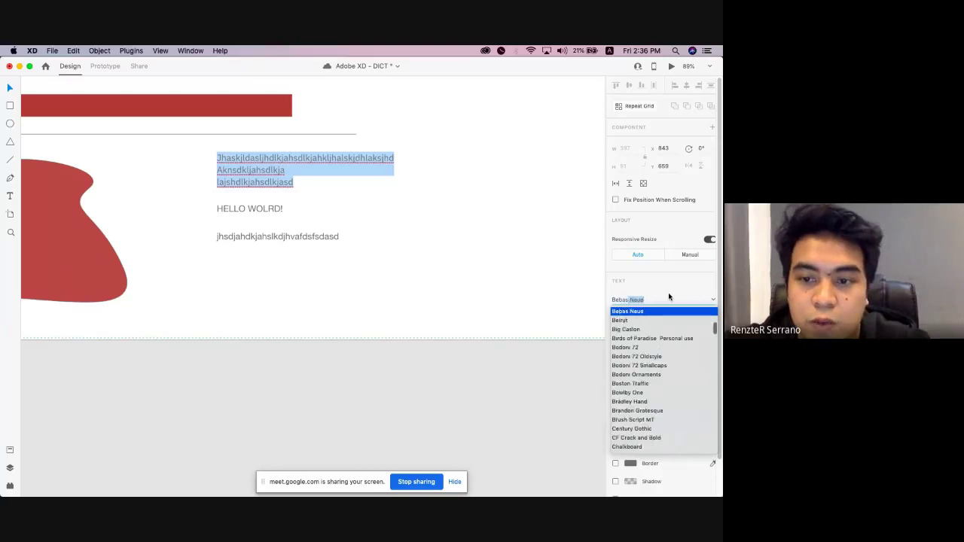
pyautogui.press('Return')
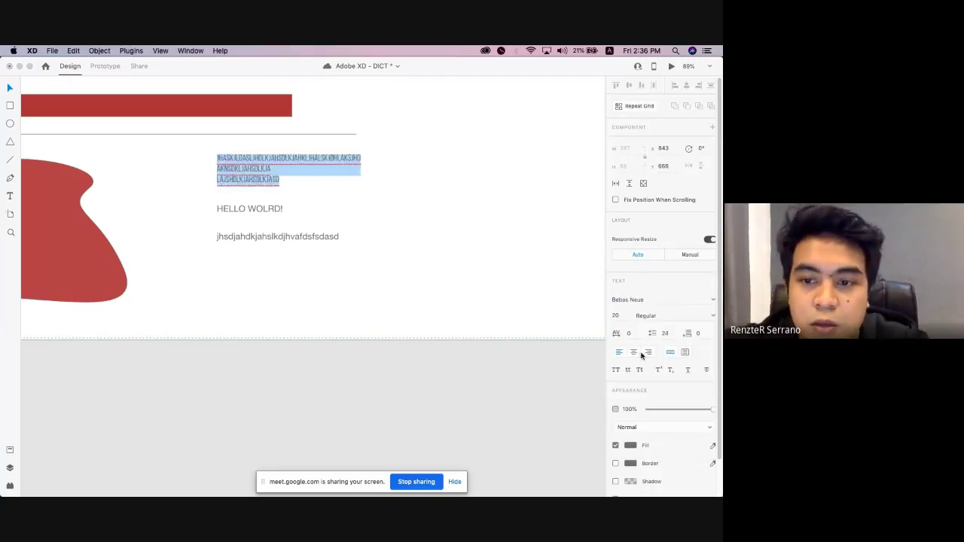
# Set the three-line text's font size to 500 and undo the font and size changes.
pyautogui.click(617, 316)
pyautogui.write('5000')
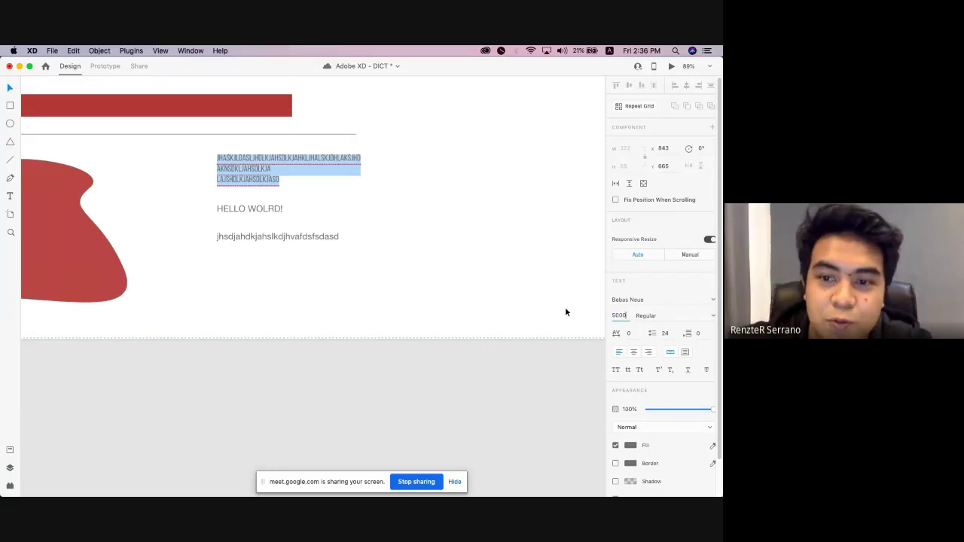
pyautogui.press('BackSpace')
pyautogui.press('Return')
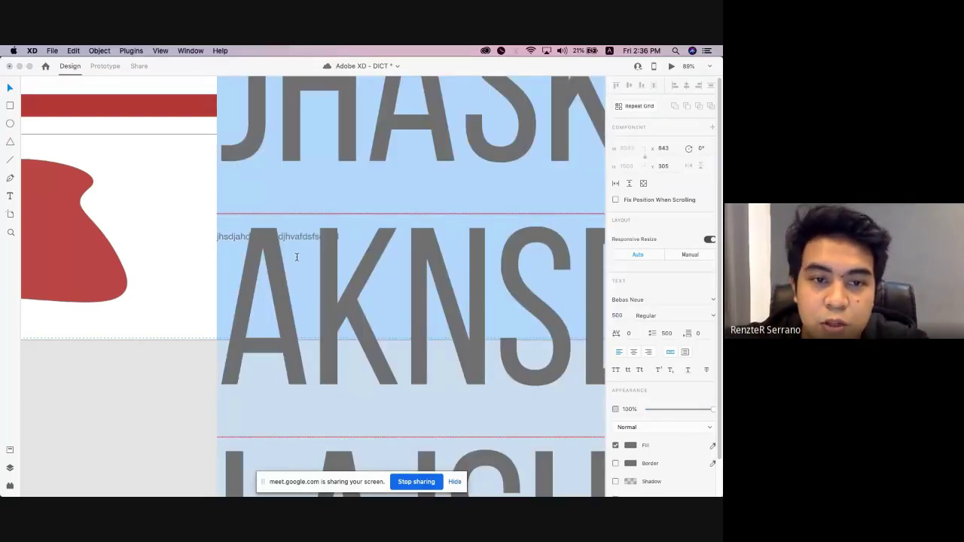
pyautogui.click(177, 183)
pyautogui.press('super+z')
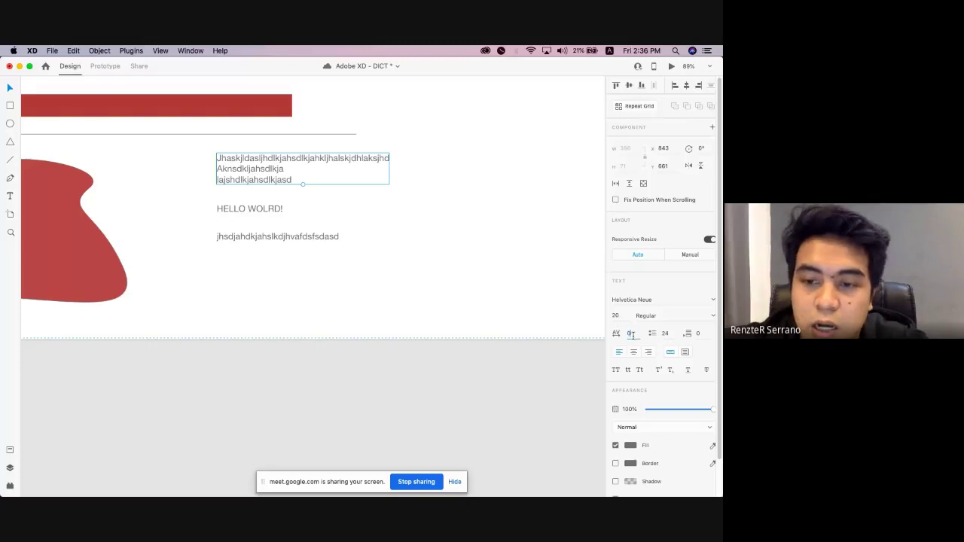
# Examine the line spacing setting and the available Helvetica Neue font styles for the three-line text.
pyautogui.moveTo(668, 335); pyautogui.dragTo(646, 334)
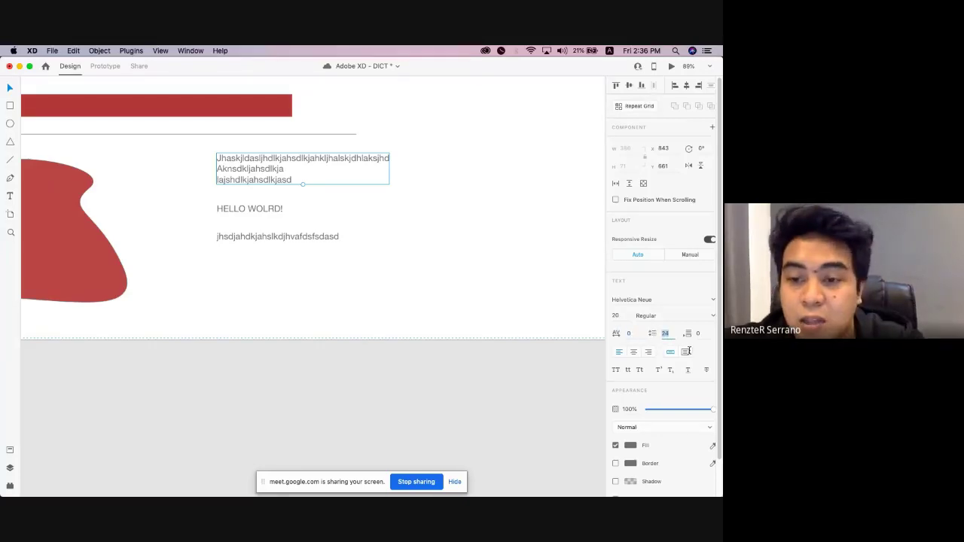
pyautogui.press('Tab')
pyautogui.click(666, 333)
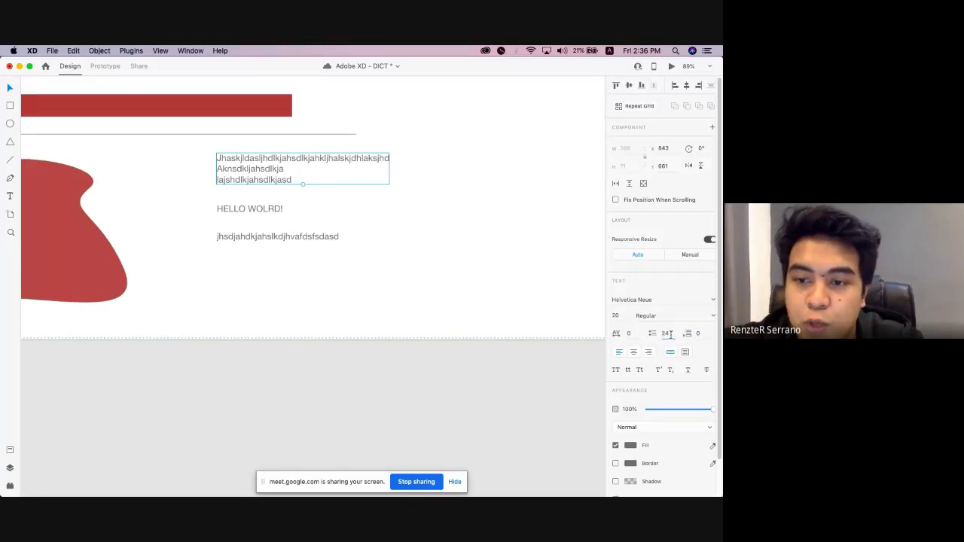
pyautogui.click(712, 320)
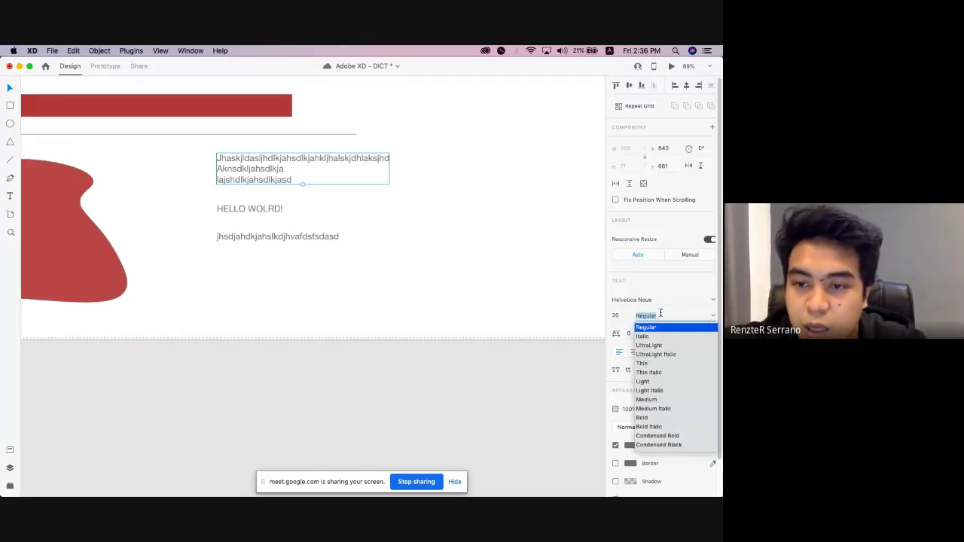
pyautogui.click(713, 320)
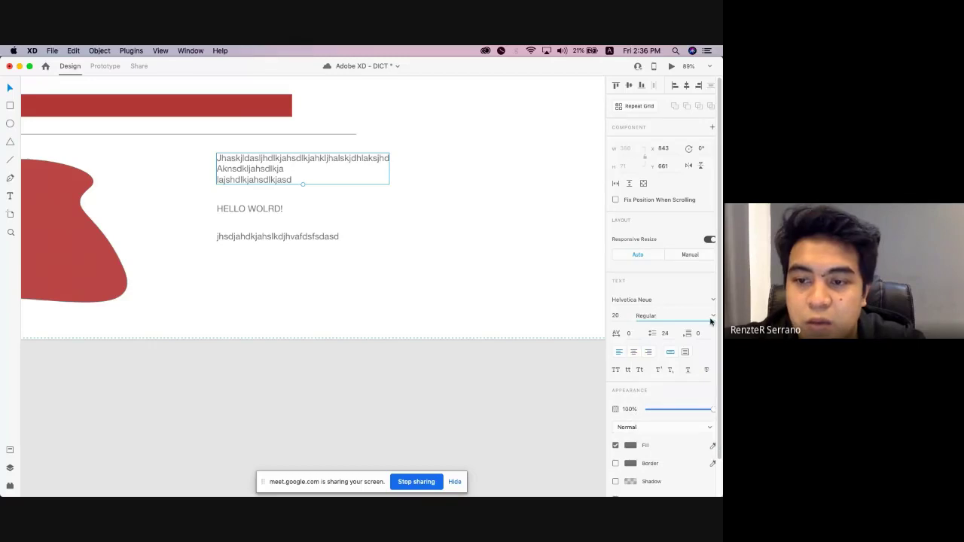
pyautogui.click(713, 320)
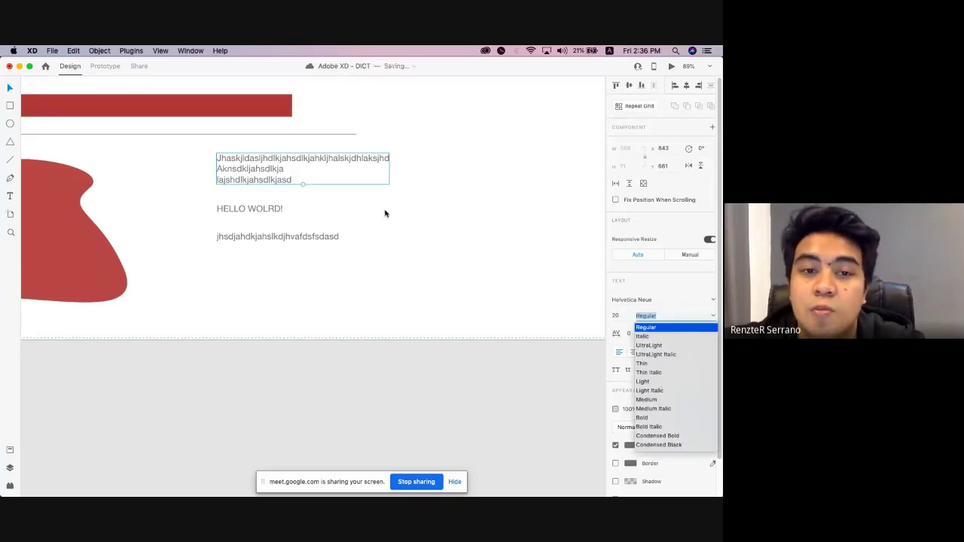
# Try the Bold, Light and Italic font styles in turn on the whole three-line text.
pyautogui.click(301, 177)
pyautogui.doubleClick(301, 177)
pyautogui.click(699, 317)
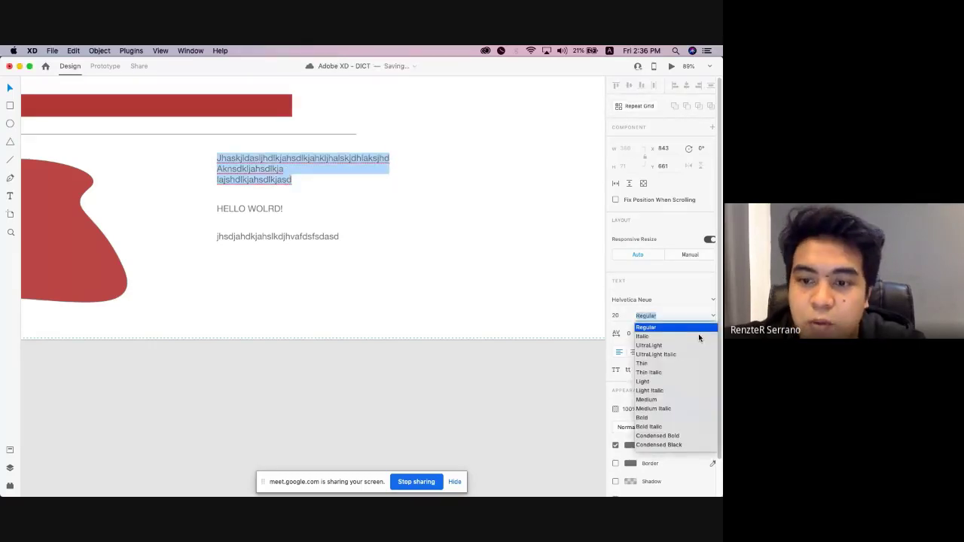
pyautogui.click(641, 429)
pyautogui.click(714, 322)
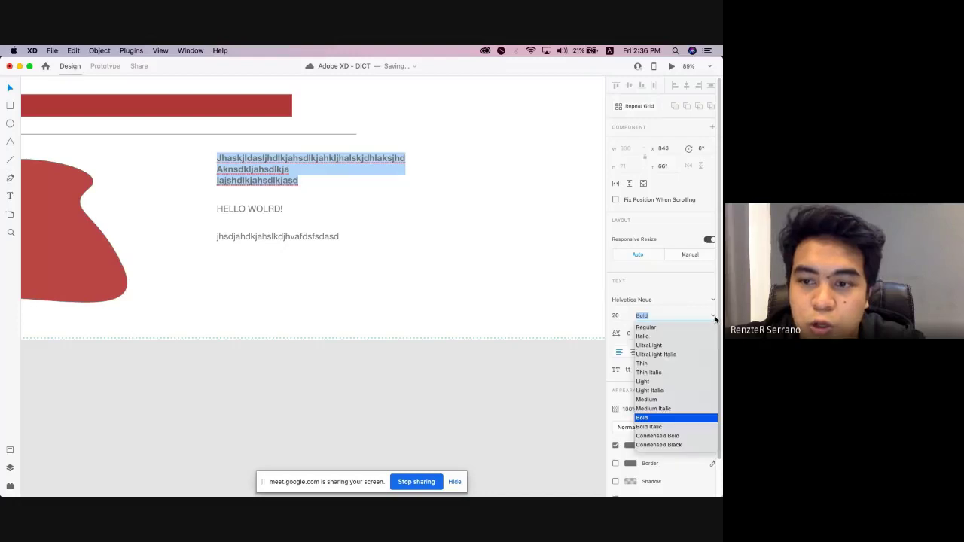
pyautogui.click(656, 385)
pyautogui.click(717, 316)
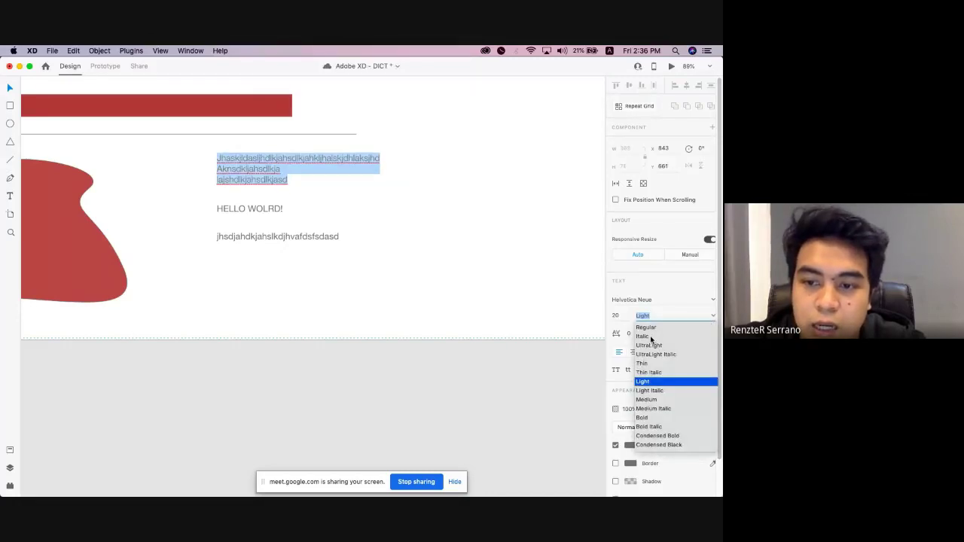
pyautogui.click(653, 341)
# Practise selecting the three-line text's content, both all at once and one line at a time.
pyautogui.press('Escape')
pyautogui.doubleClick(299, 181)
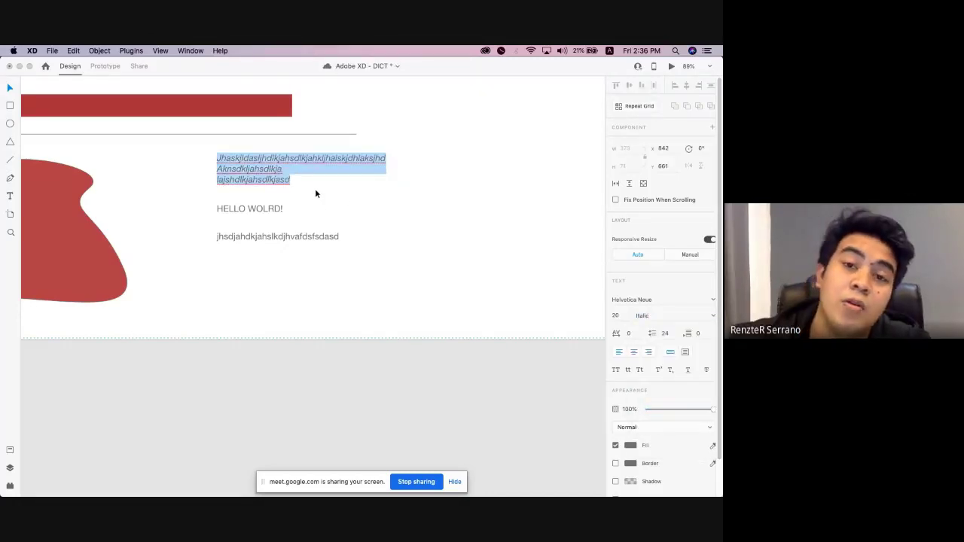
pyautogui.press('Escape')
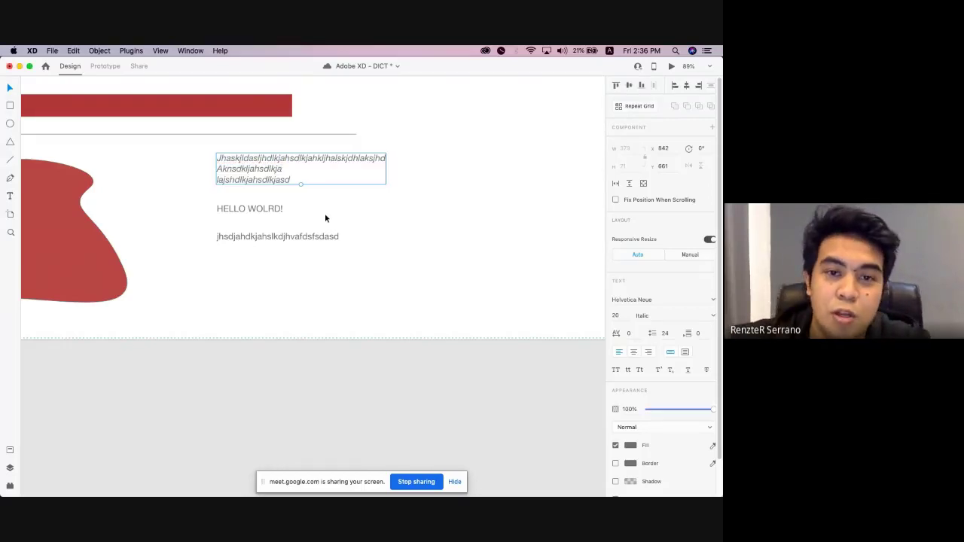
pyautogui.press('Return')
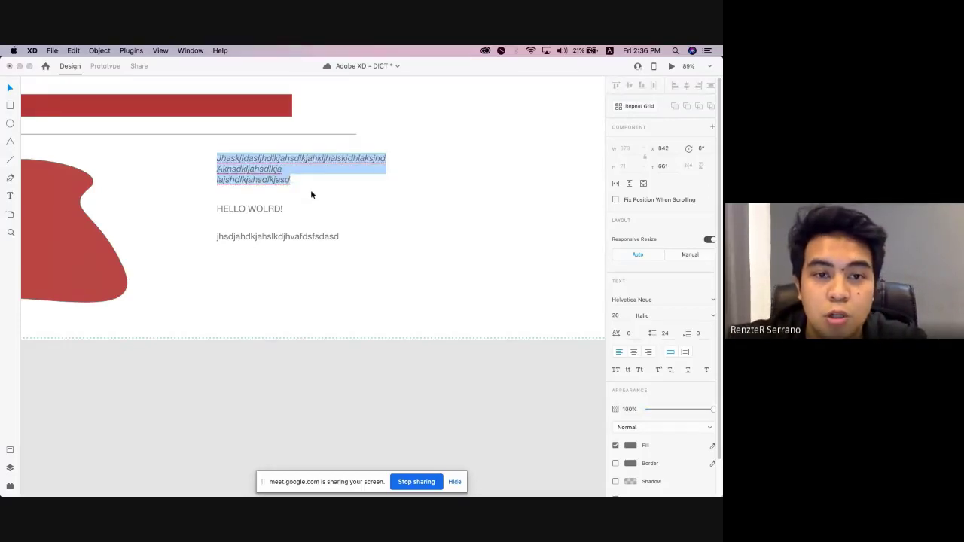
pyautogui.press('Escape')
pyautogui.press('Return')
pyautogui.scroll(5, 270, 128)
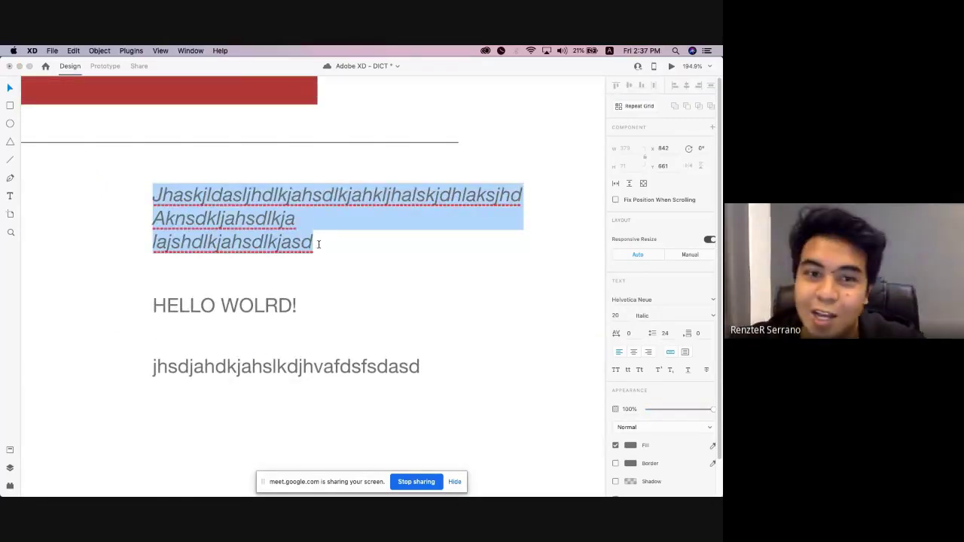
pyautogui.click(319, 243)
pyautogui.press('super+a')
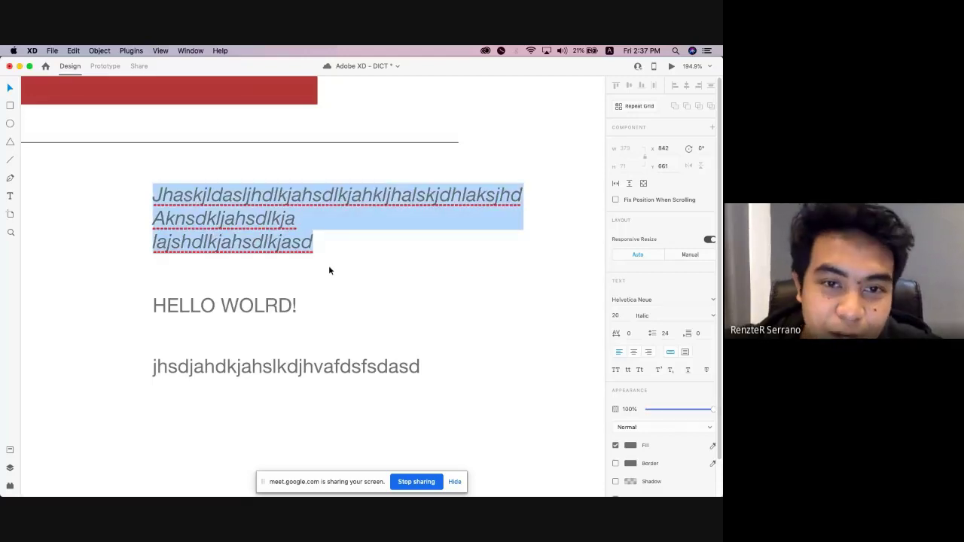
pyautogui.moveTo(317, 245); pyautogui.dragTo(144, 188)
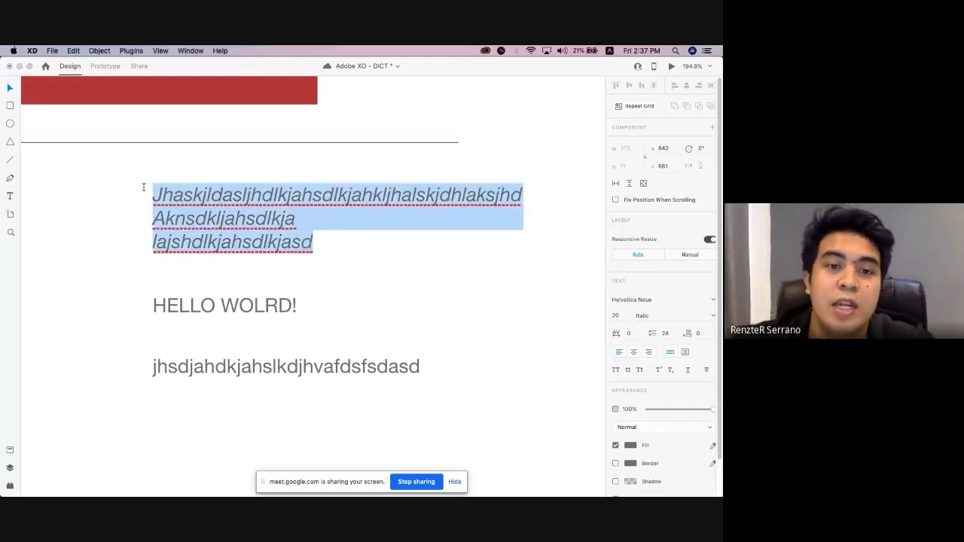
pyautogui.doubleClick(247, 224)
pyautogui.doubleClick(268, 197)
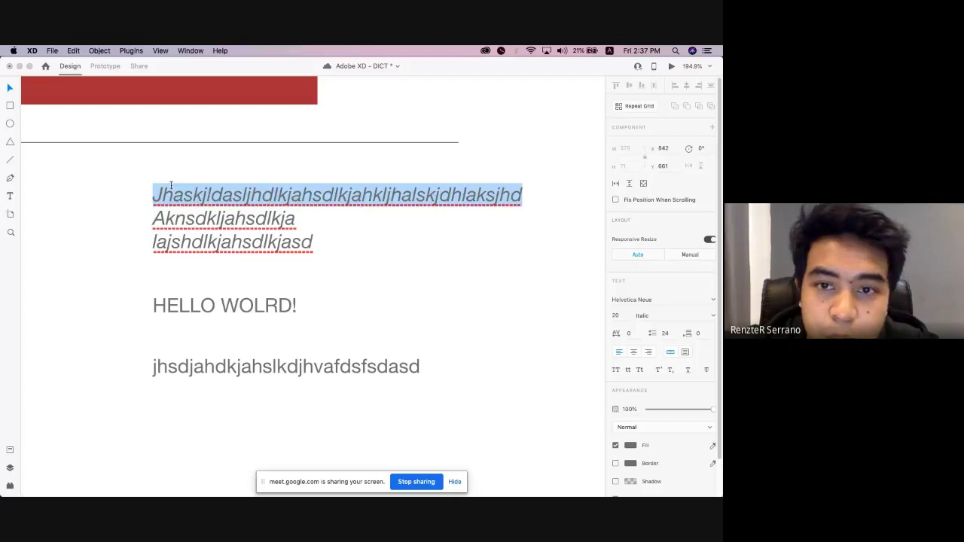
pyautogui.doubleClick(283, 224)
pyautogui.doubleClick(284, 241)
pyautogui.moveTo(346, 240); pyautogui.dragTo(150, 198)
# Try bolding and deleting the entire three-line text, and undo back to the Regular style.
pyautogui.moveTo(319, 244); pyautogui.dragTo(146, 176)
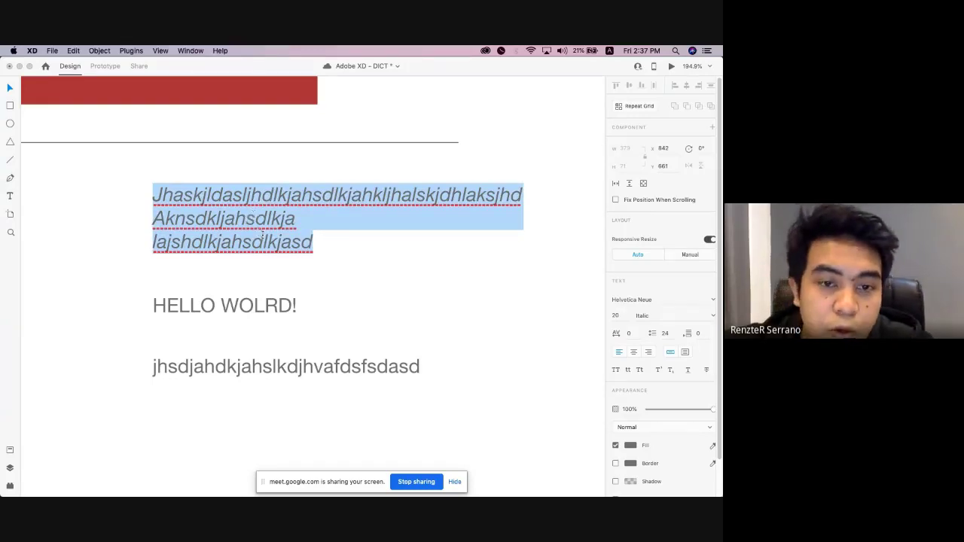
pyautogui.press('super+b')
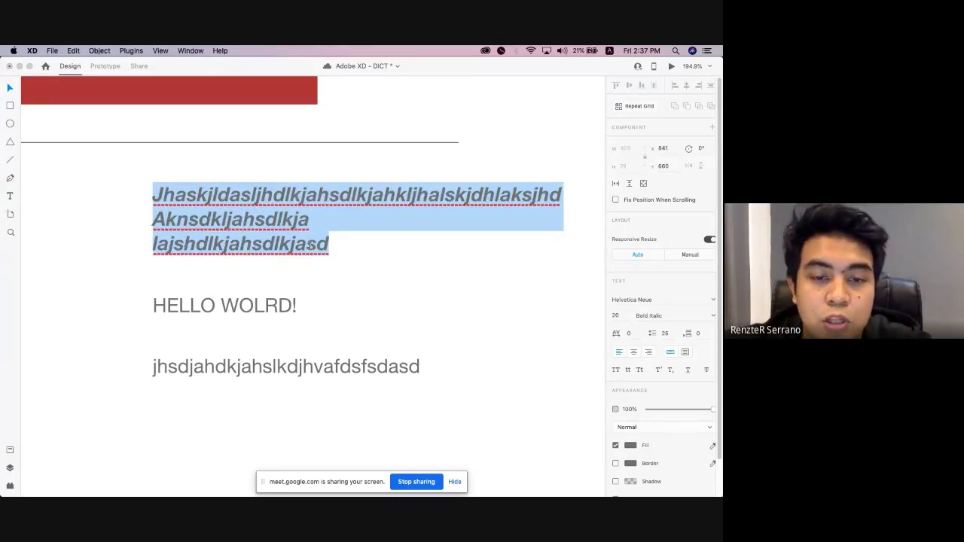
pyautogui.press('BackSpace')
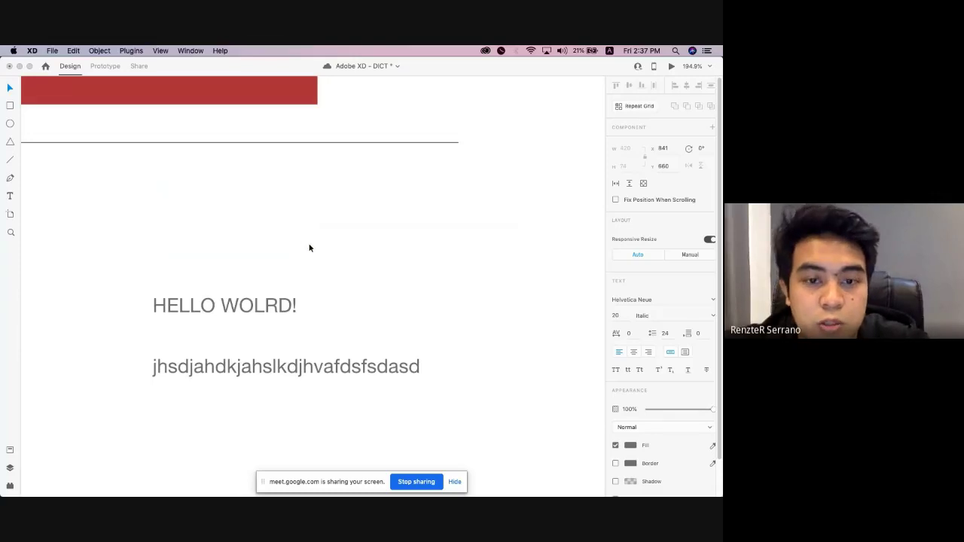
pyautogui.press('super+z')
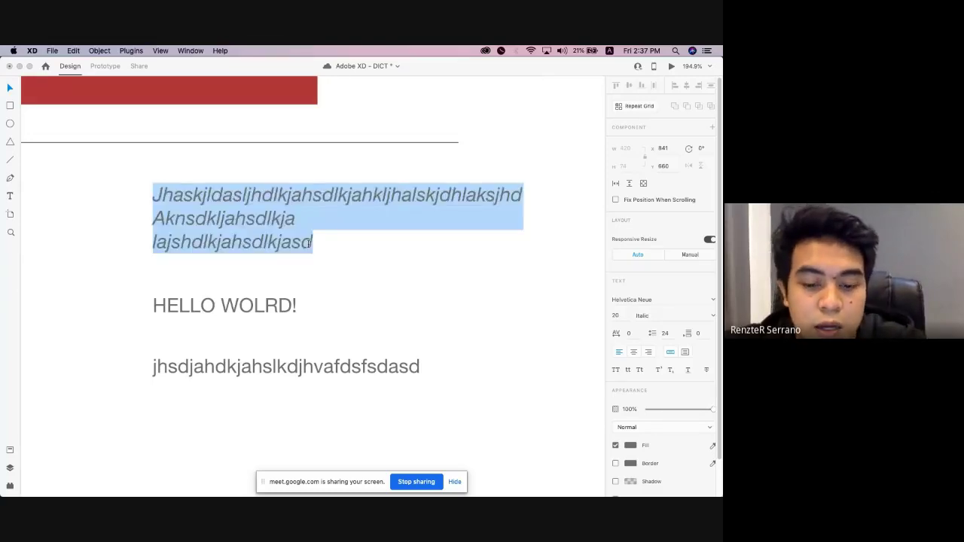
pyautogui.press('super+z')
# Turn underline on and off again for the three-line text and leave text editing.
pyautogui.press('super+u')
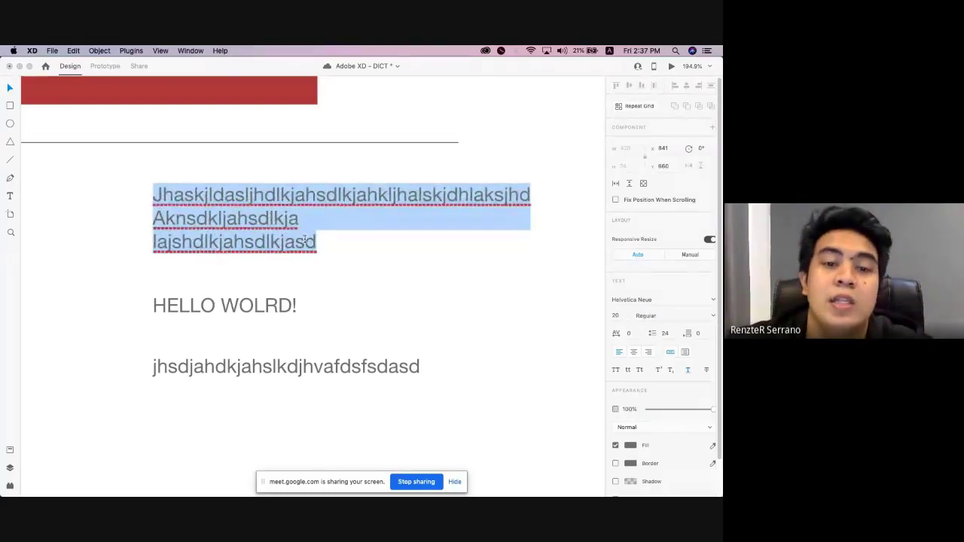
pyautogui.press('super+u')
pyautogui.press('Escape')
# Try centre and right alignment on the three-line text, and return it to left alignment.
pyautogui.scroll(-5, 259, 225)
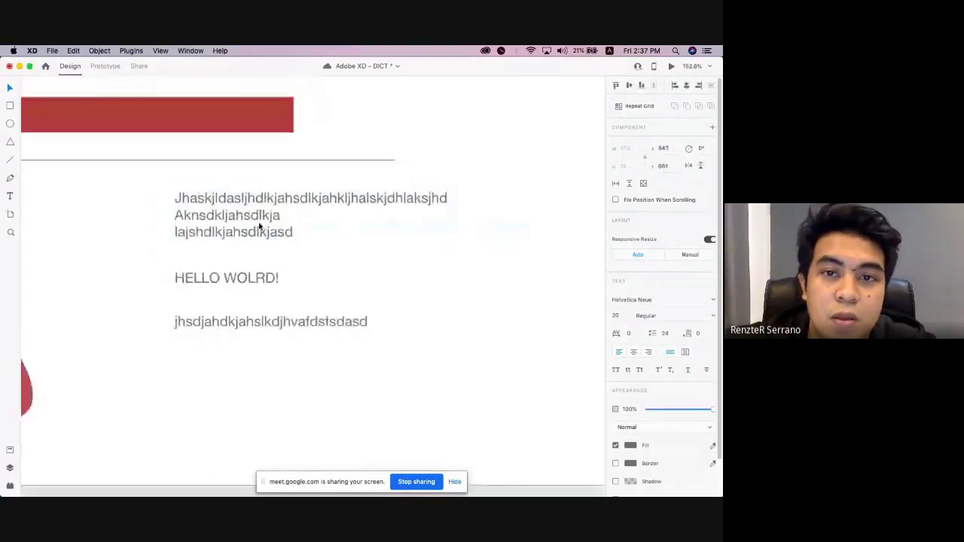
pyautogui.doubleClick(267, 226)
pyautogui.press('Escape')
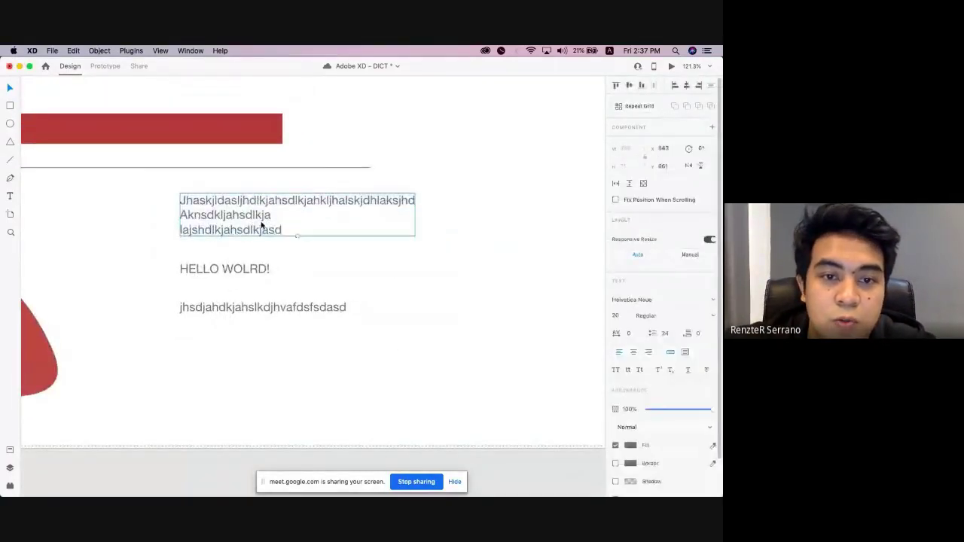
pyautogui.press('Escape')
pyautogui.doubleClick(256, 219)
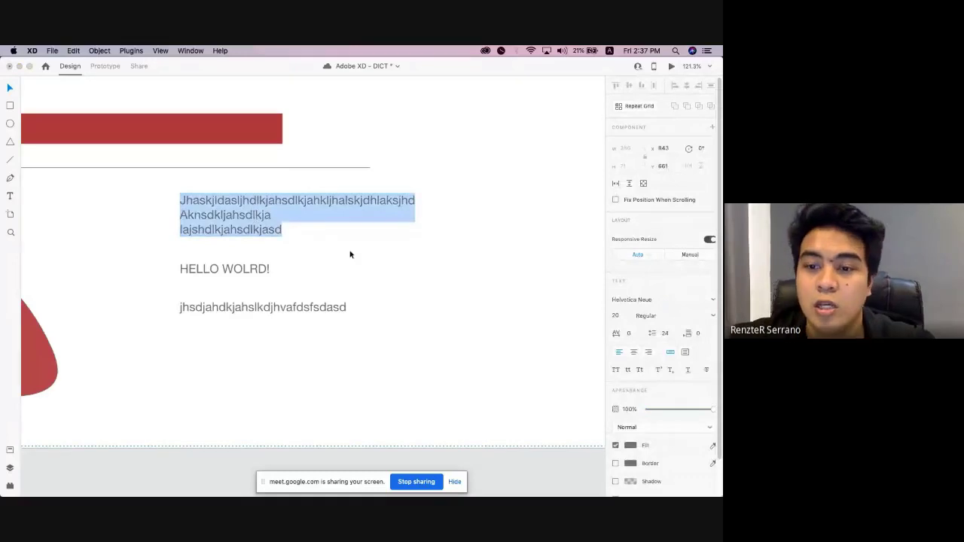
pyautogui.press('Escape')
pyautogui.scroll(-2, 361, 227)
pyautogui.hscroll(2, 361, 227)
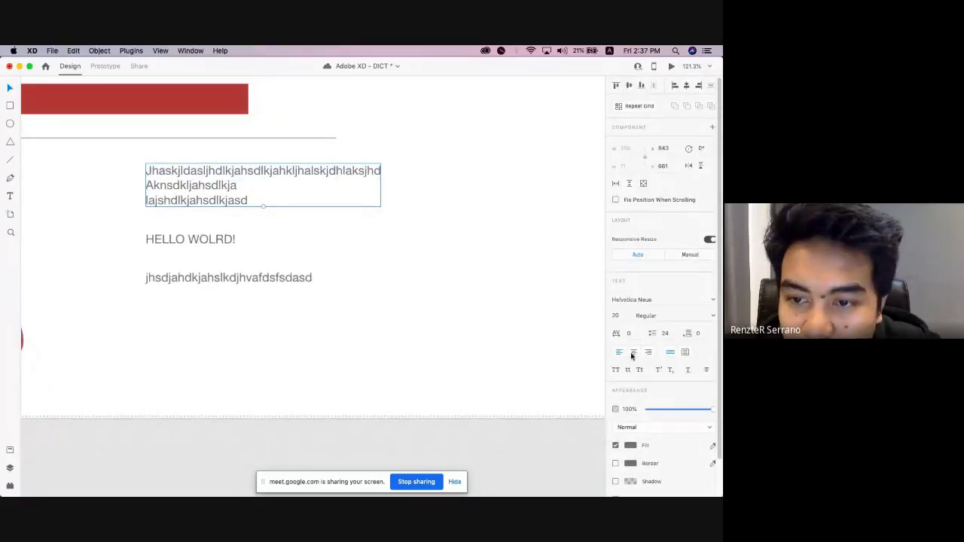
pyautogui.click(633, 354)
pyautogui.click(648, 353)
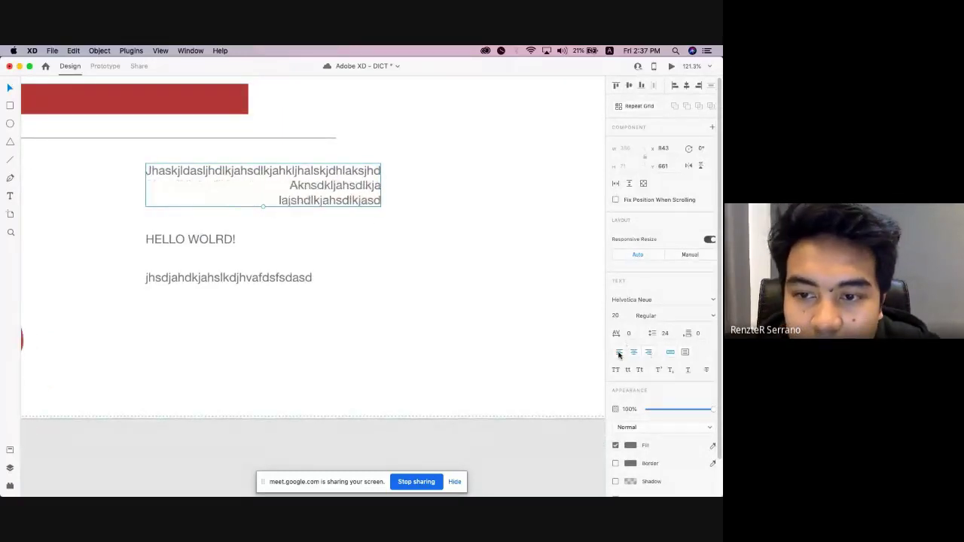
pyautogui.click(620, 353)
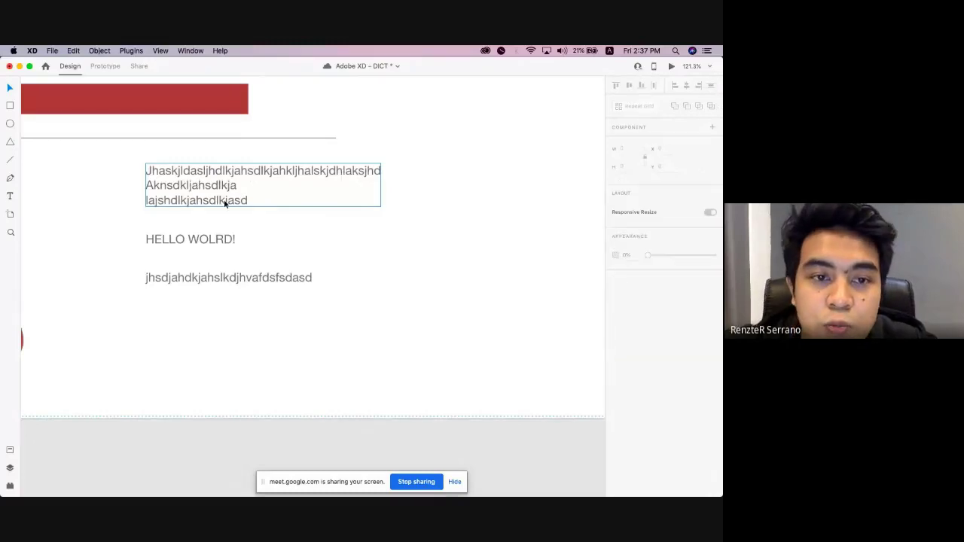
# Convert the area text box below "HELLO WOLRD!" to point text.
pyautogui.click(430, 273)
pyautogui.click(238, 280)
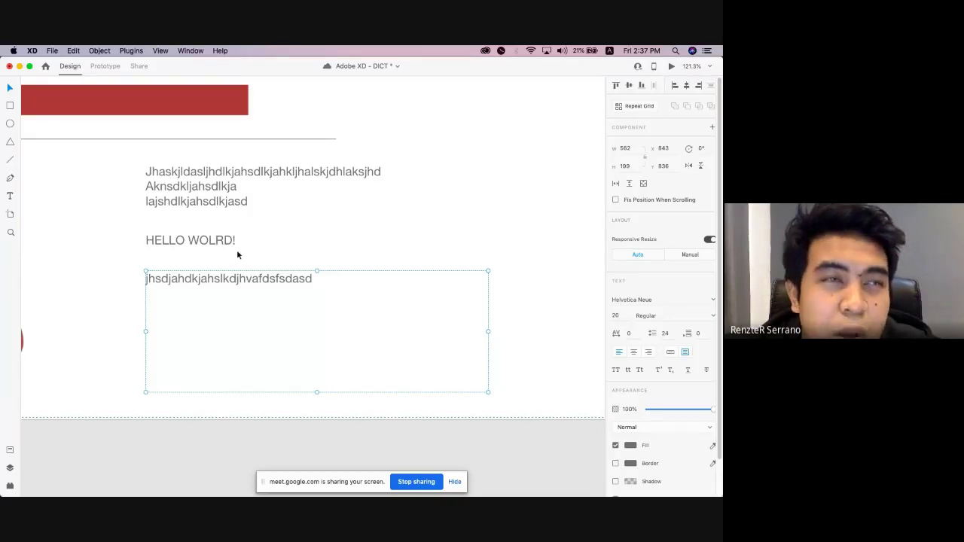
pyautogui.click(670, 353)
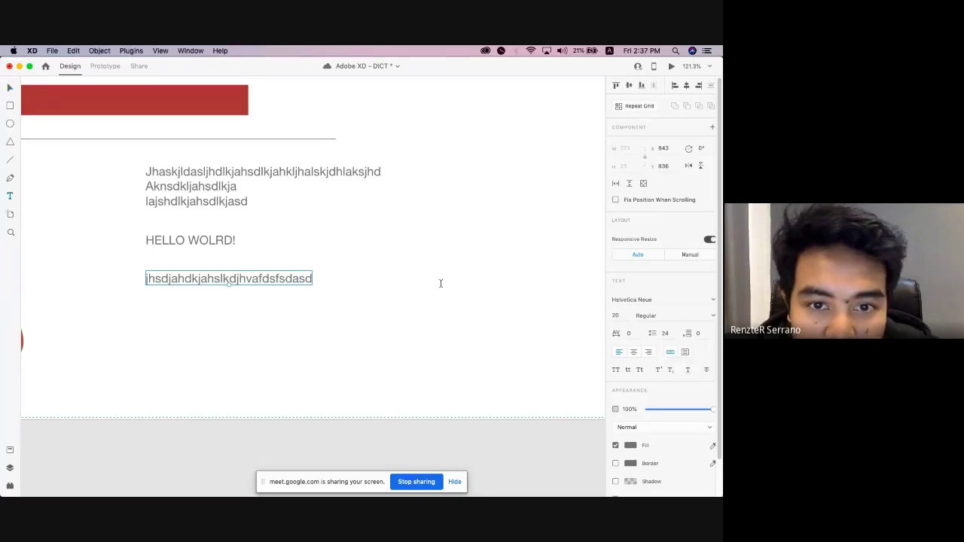
# Add the point text "dsfasdkjnasdkjasd" beside the line below "HELLO WOLRD!".
pyautogui.click(367, 281)
pyautogui.write('dsfasdkjnasdkja')
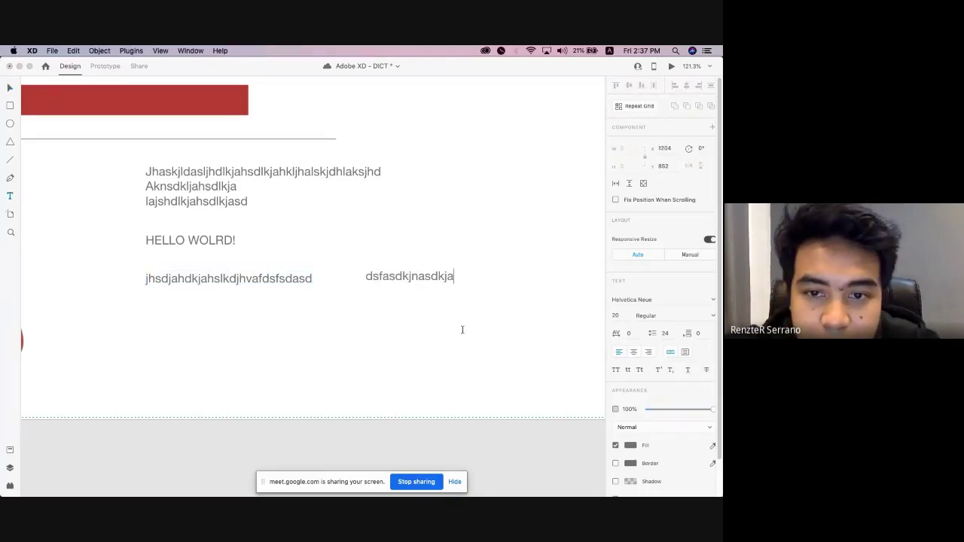
pyautogui.write('sd')
pyautogui.press('Escape')
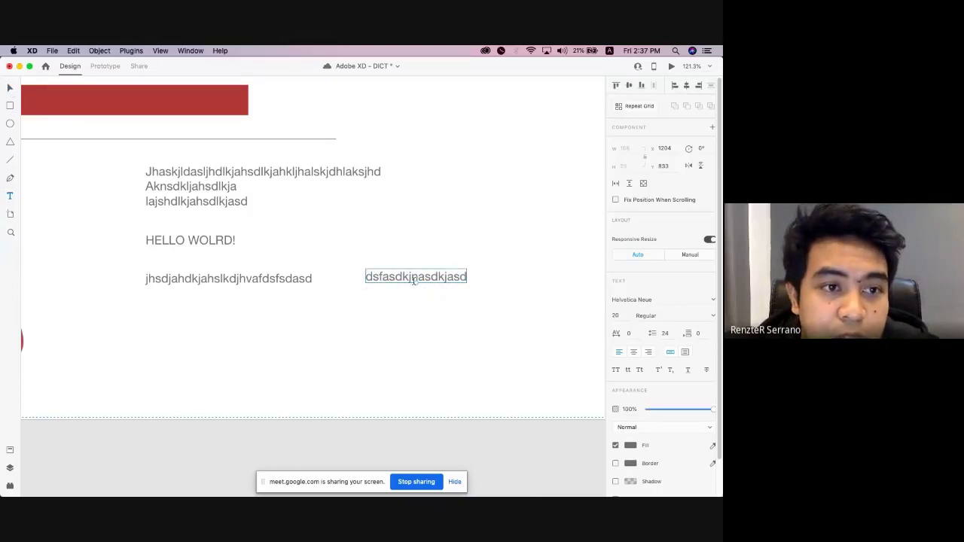
# Draw an area text box about 357 by 130 below the new point text, containing "asdajlsdkabsdkjhabksdbasd".
pyautogui.moveTo(301, 303); pyautogui.dragTo(519, 382)
pyautogui.write('asdajls')
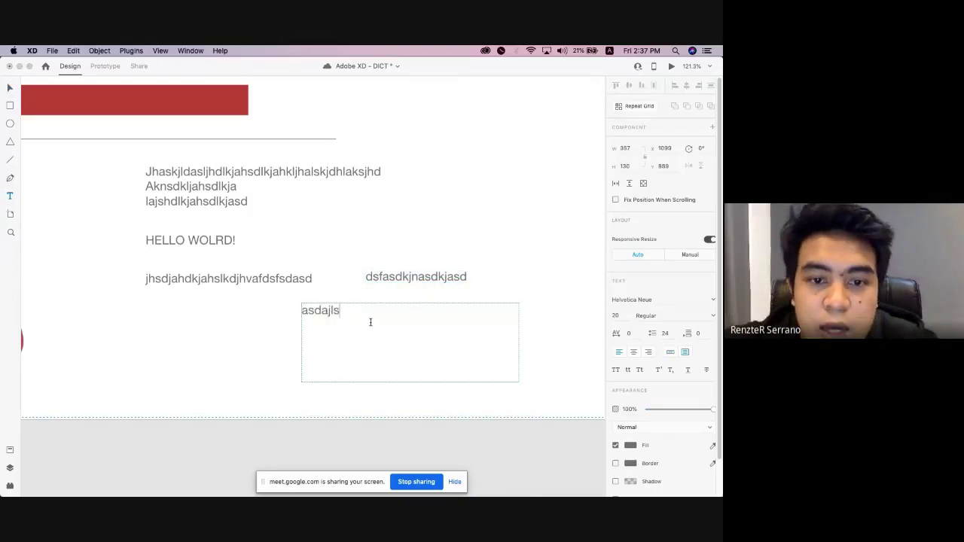
pyautogui.write('dkabsdkjhabksdbasd')
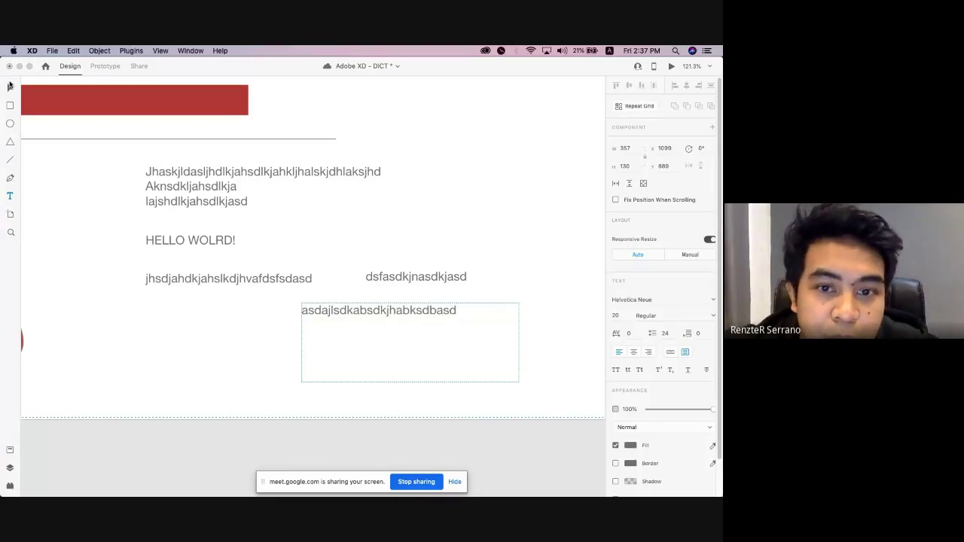
pyautogui.click(10, 86)
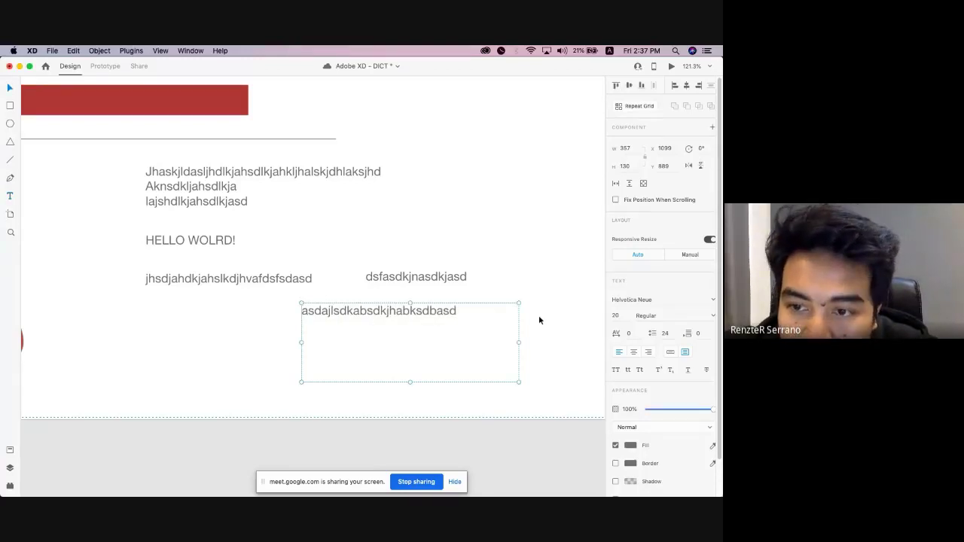
# Compare the text types of the existing texts and convert the three-line point text to area text.
pyautogui.click(426, 279)
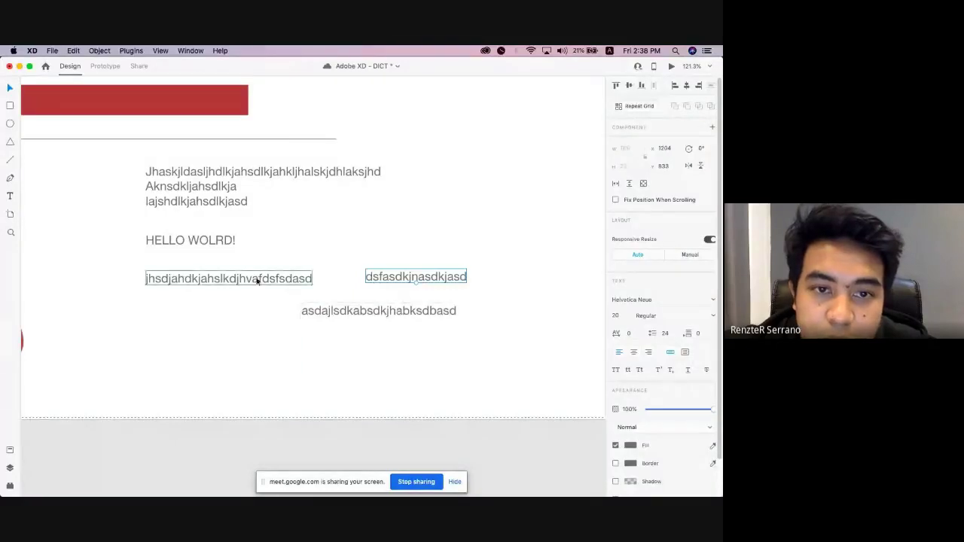
pyautogui.click(271, 199)
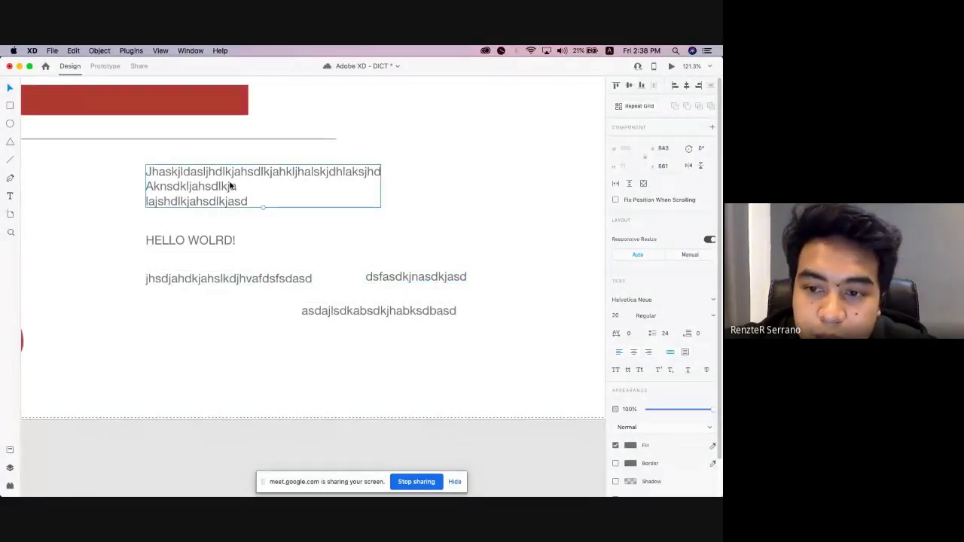
pyautogui.click(267, 278)
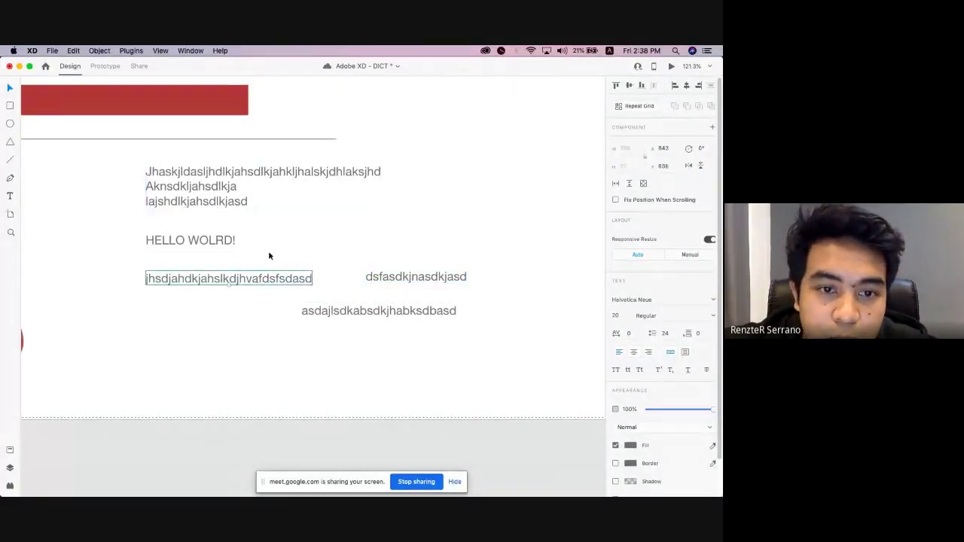
pyautogui.click(320, 176)
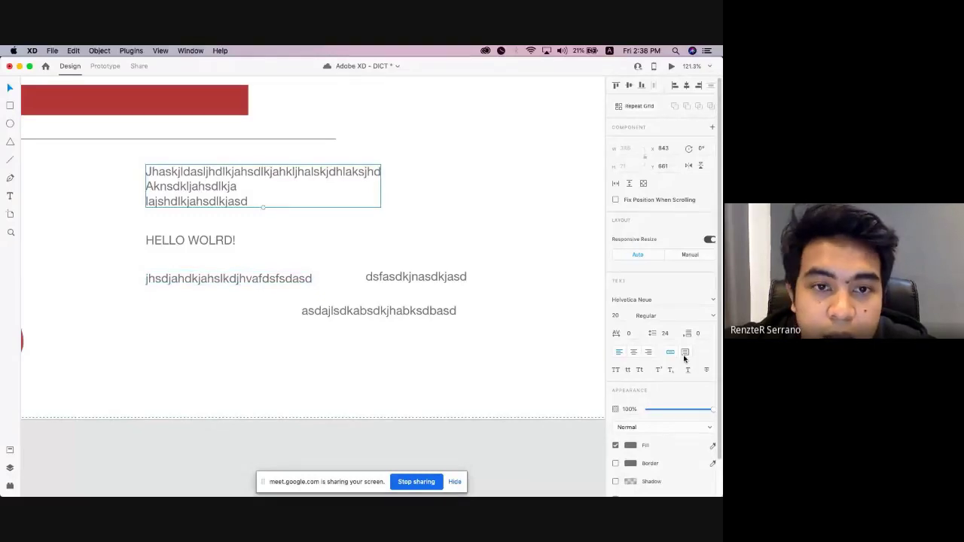
pyautogui.click(685, 357)
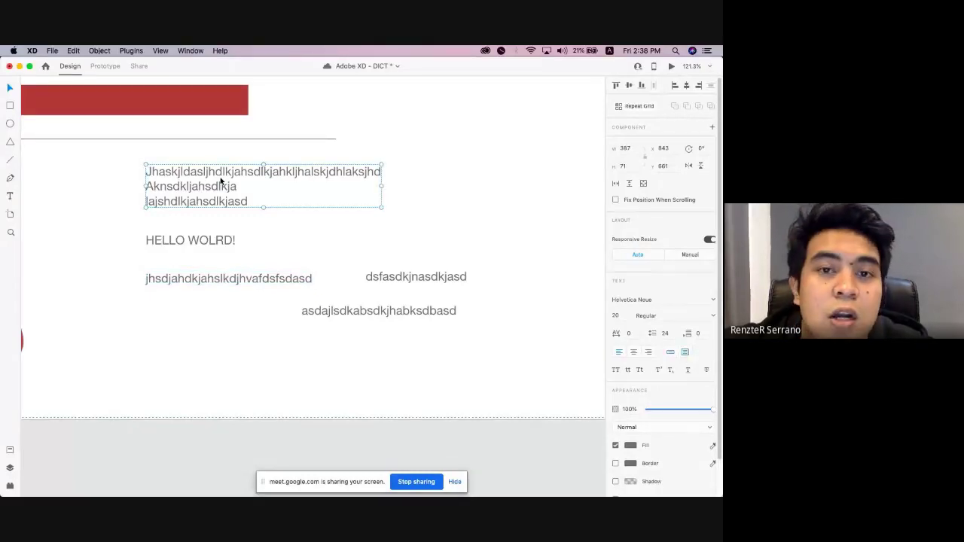
# Try uppercase, lowercase and title case in turn on the three-line text, switching each off again.
pyautogui.click(260, 215)
pyautogui.click(217, 186)
pyautogui.scroll(-2, 562, 299)
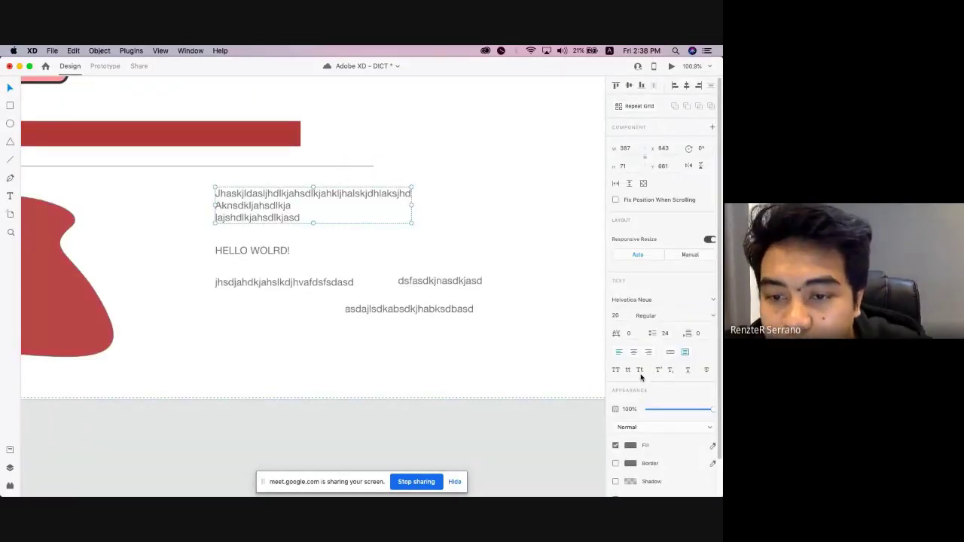
pyautogui.click(616, 370)
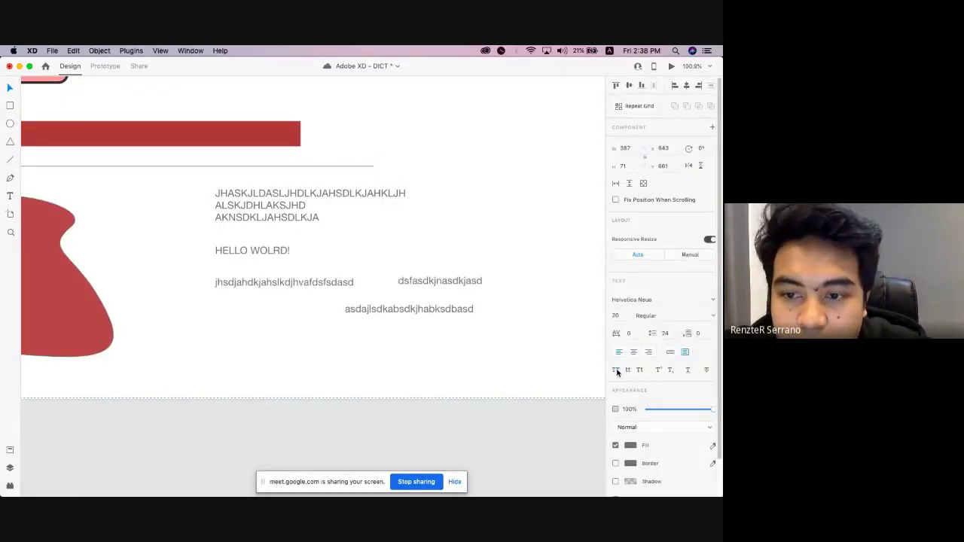
pyautogui.click(617, 370)
pyautogui.click(628, 370)
pyautogui.click(628, 370)
pyautogui.click(641, 371)
pyautogui.click(641, 370)
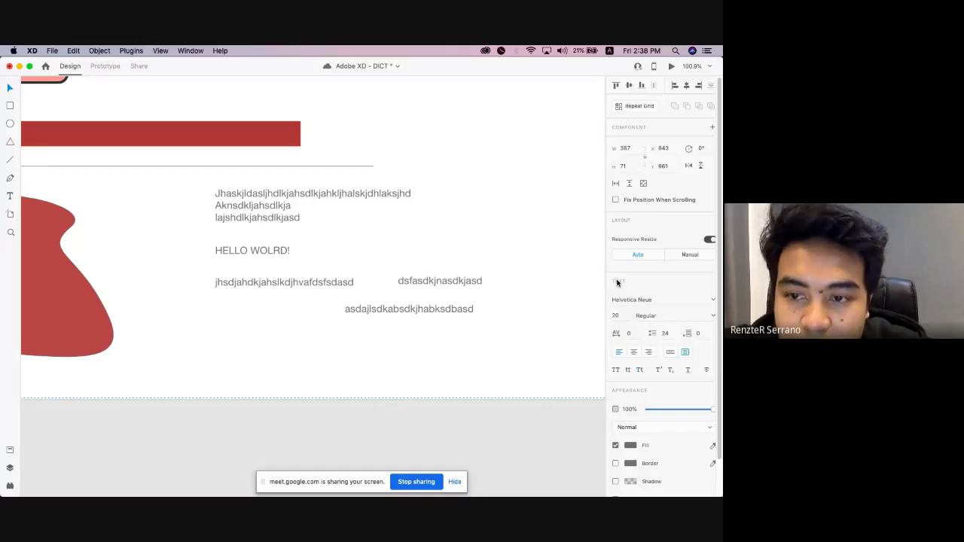
# Try superscript, subscript, underline and strikethrough in turn on the three-line text, switching each off again.
pyautogui.click(659, 370)
pyautogui.click(658, 370)
pyautogui.click(671, 370)
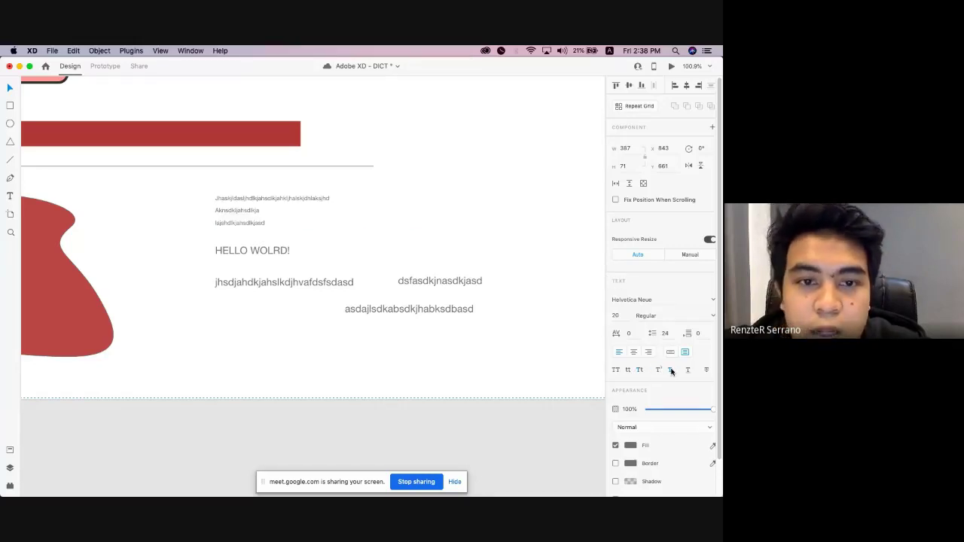
pyautogui.click(671, 369)
pyautogui.click(687, 370)
pyautogui.click(687, 370)
pyautogui.click(707, 370)
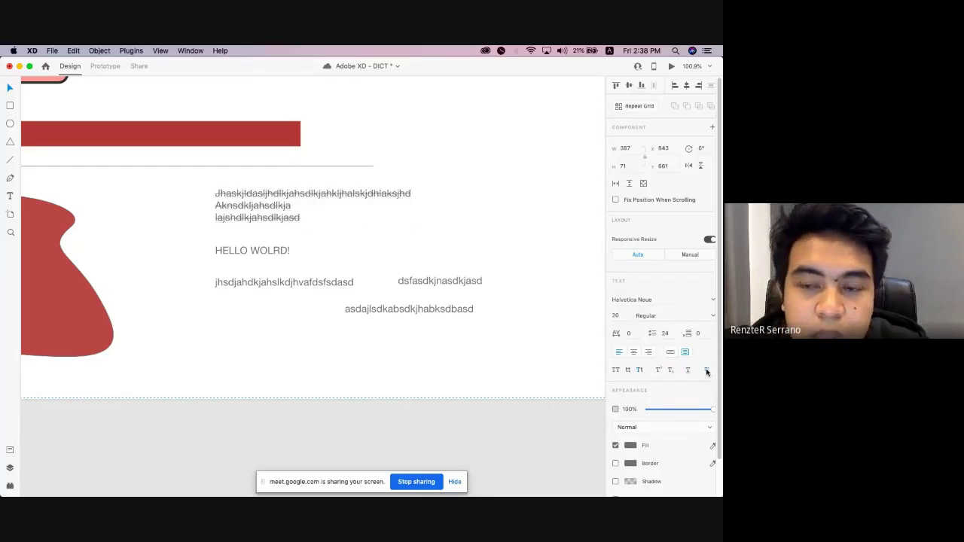
pyautogui.click(706, 370)
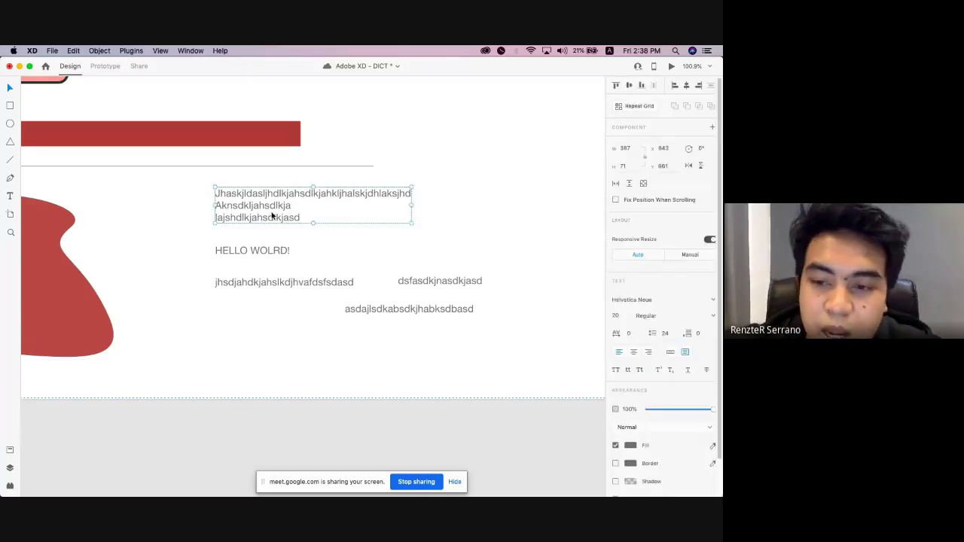
# Set the three-line text's fill to red, and replace it with blue.
pyautogui.scroll(-2, 585, 324)
pyautogui.scroll(8, 421, 309)
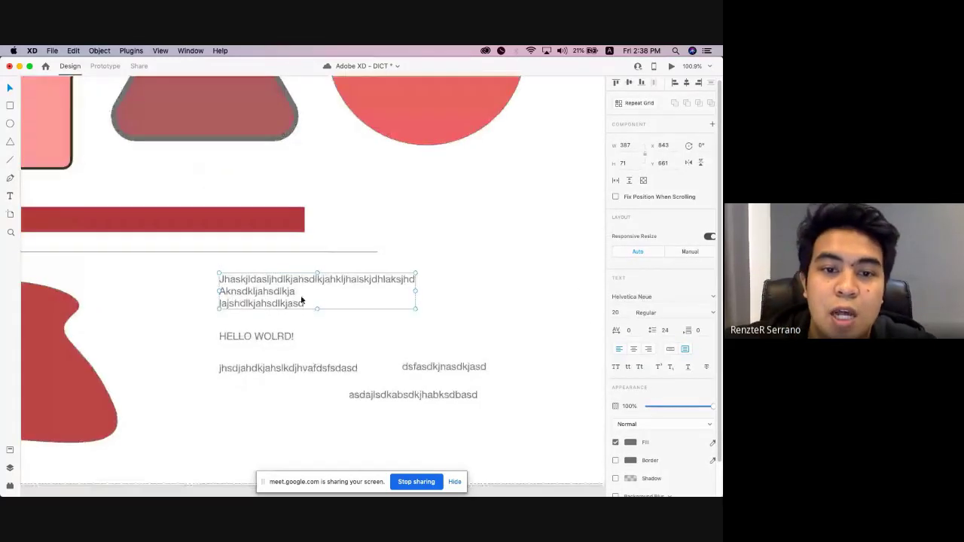
pyautogui.scroll(3, 300, 296)
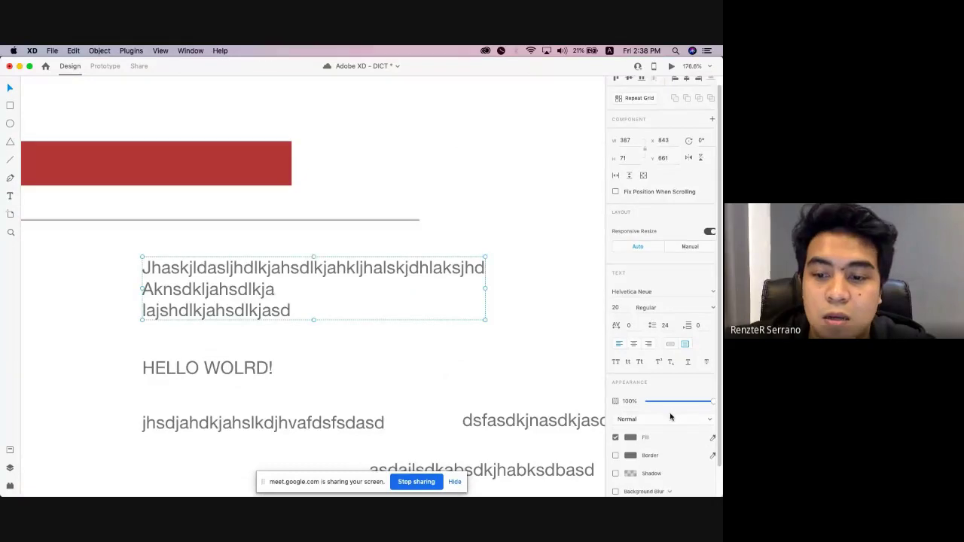
pyautogui.scroll(-1, 637, 435)
pyautogui.click(632, 428)
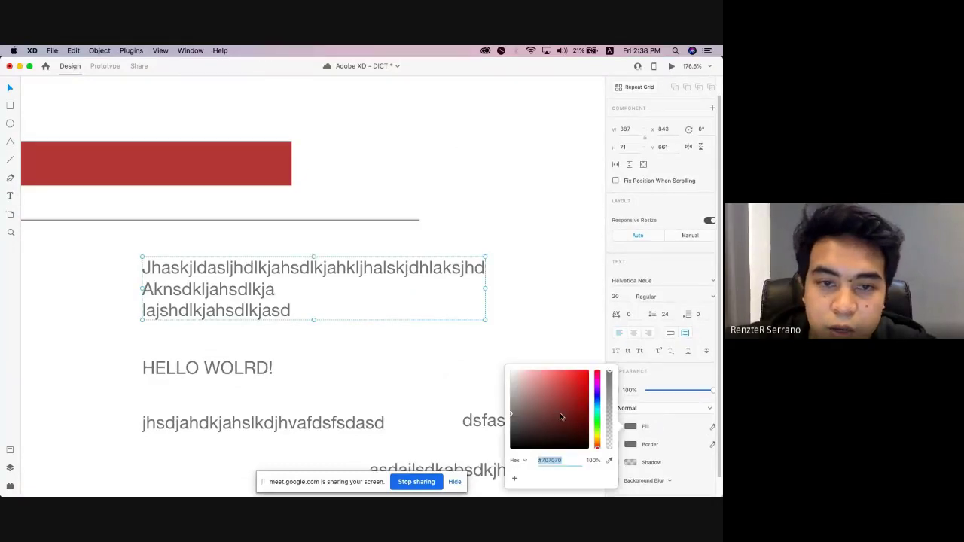
pyautogui.moveTo(560, 417); pyautogui.dragTo(591, 368)
pyautogui.click(505, 329)
pyautogui.click(634, 428)
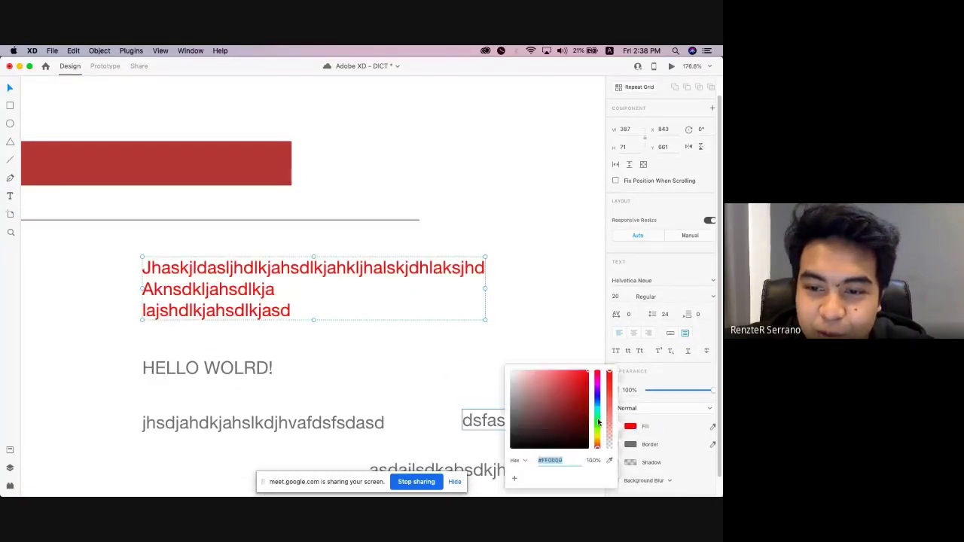
pyautogui.moveTo(599, 423); pyautogui.dragTo(599, 402)
# Make the blue text Bold, join its first two lines and insert "å" before "Aknsdkljahsdlkja".
pyautogui.doubleClick(346, 268)
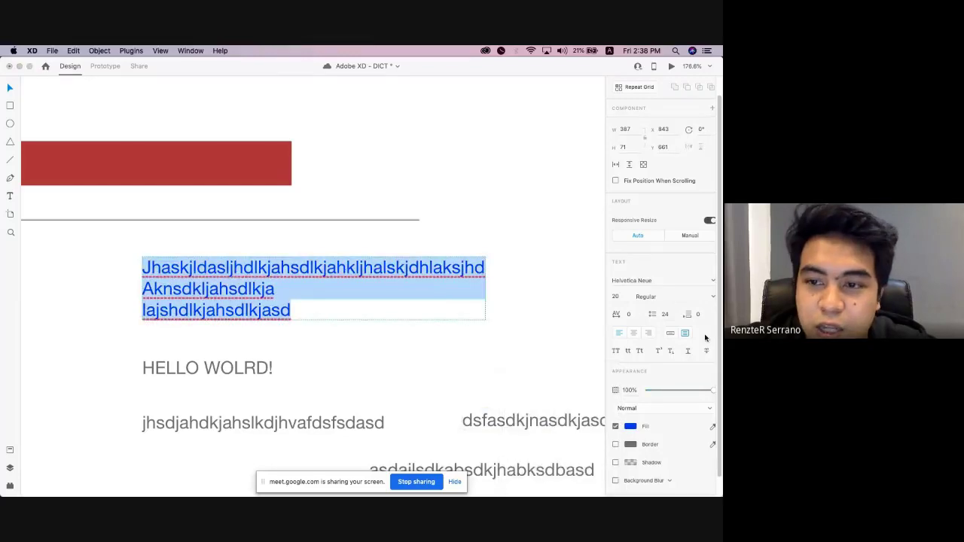
pyautogui.click(663, 297)
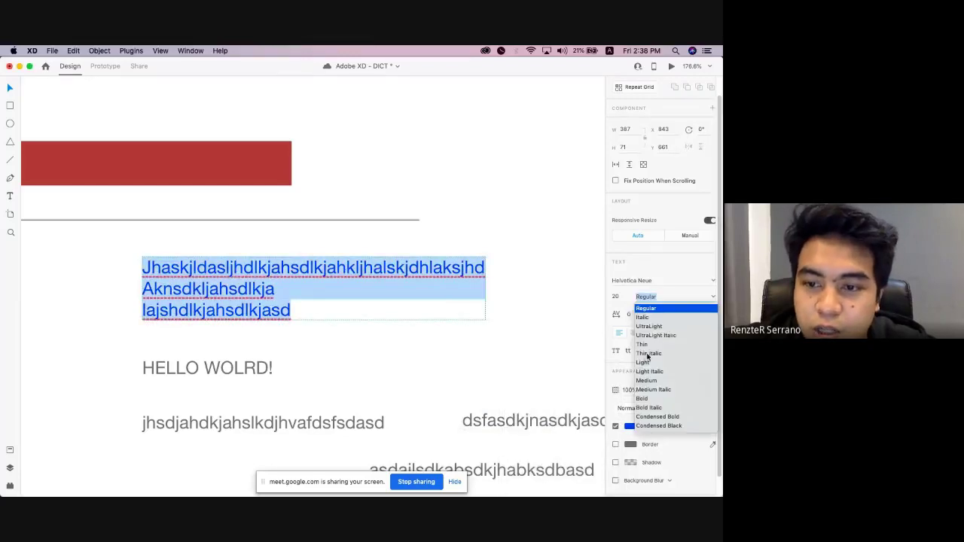
pyautogui.click(422, 317)
pyautogui.press('super+Left')
pyautogui.press('BackSpace')
pyautogui.write('å')
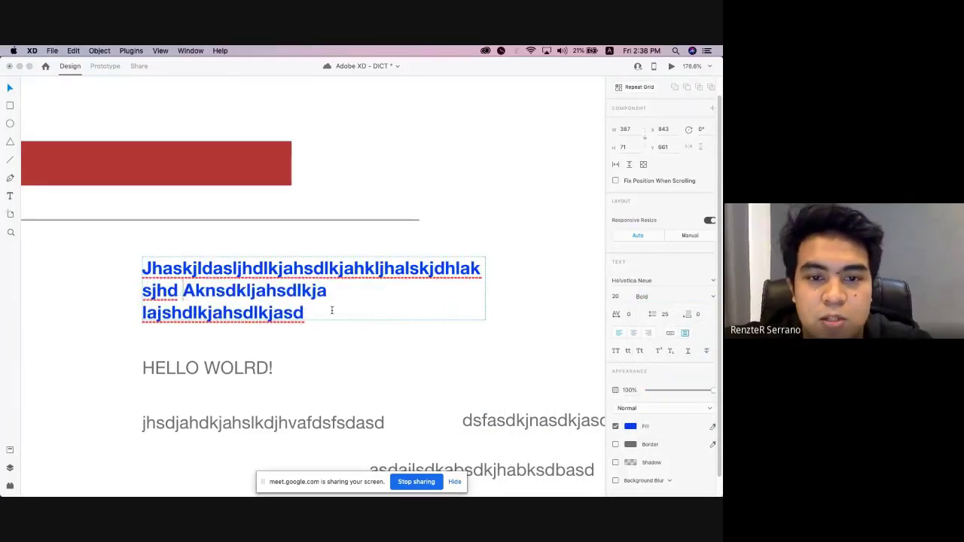
# Change the fill of the whole bold text to a lighter, less saturated blue.
pyautogui.press('super+a')
pyautogui.click(630, 426)
pyautogui.click(557, 378)
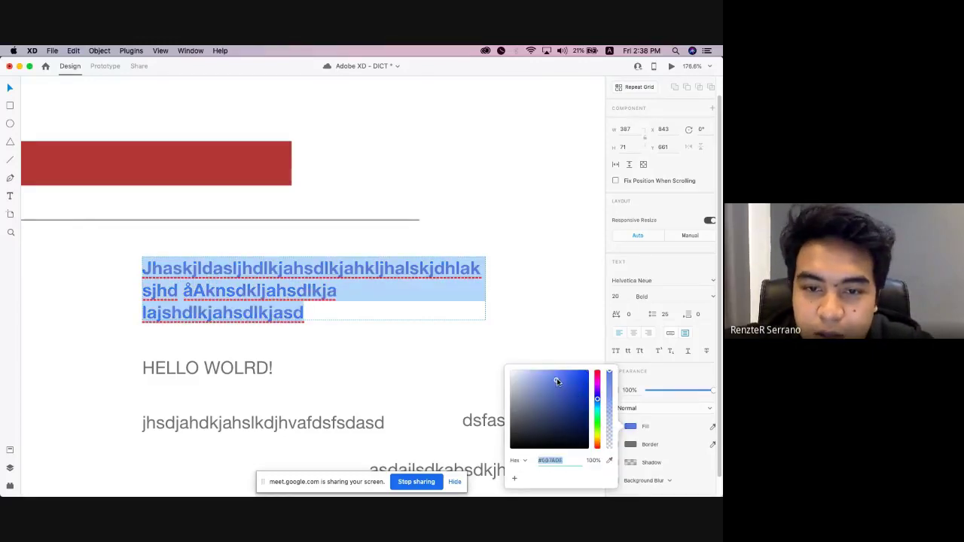
pyautogui.click(296, 301)
pyautogui.scroll(-2, 296, 301)
pyautogui.scroll(-1, 296, 301)
# Enlarge the "HELLO WOLRD!" text to about size 69 and place it below the circle, beside the red bar.
pyautogui.click(231, 312)
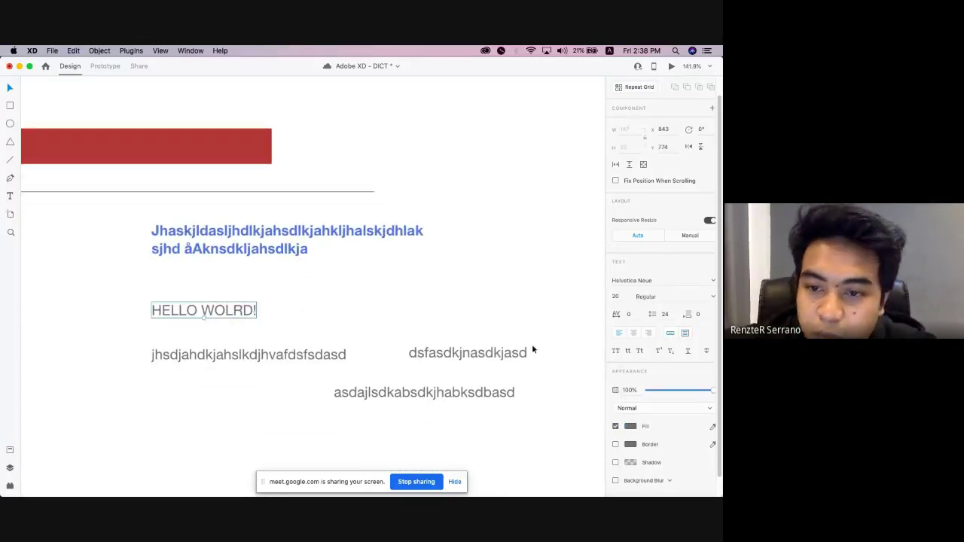
pyautogui.click(248, 249)
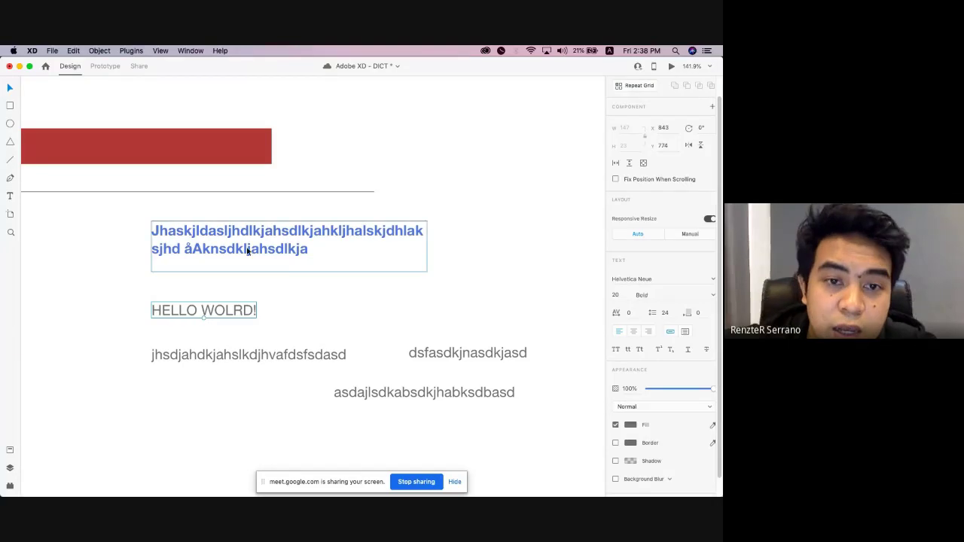
pyautogui.click(264, 291)
pyautogui.click(244, 312)
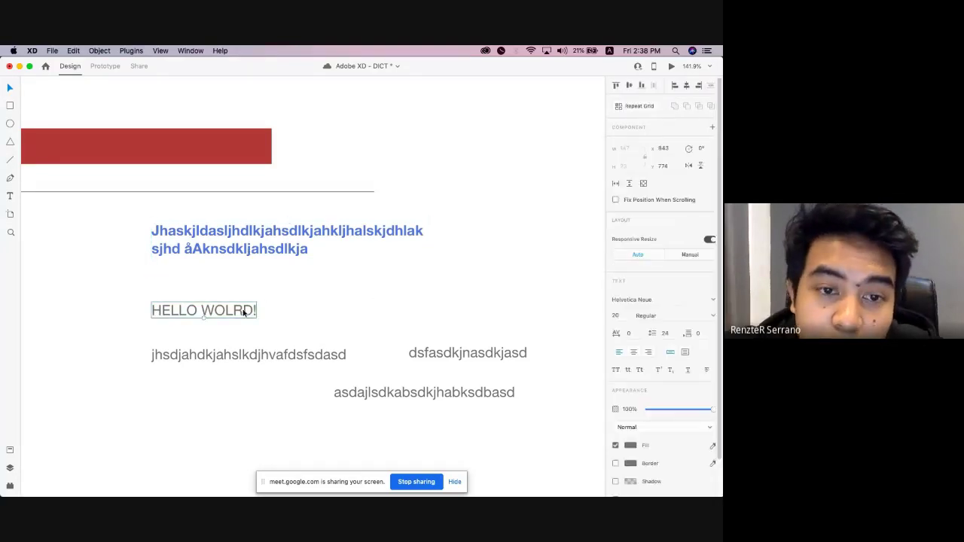
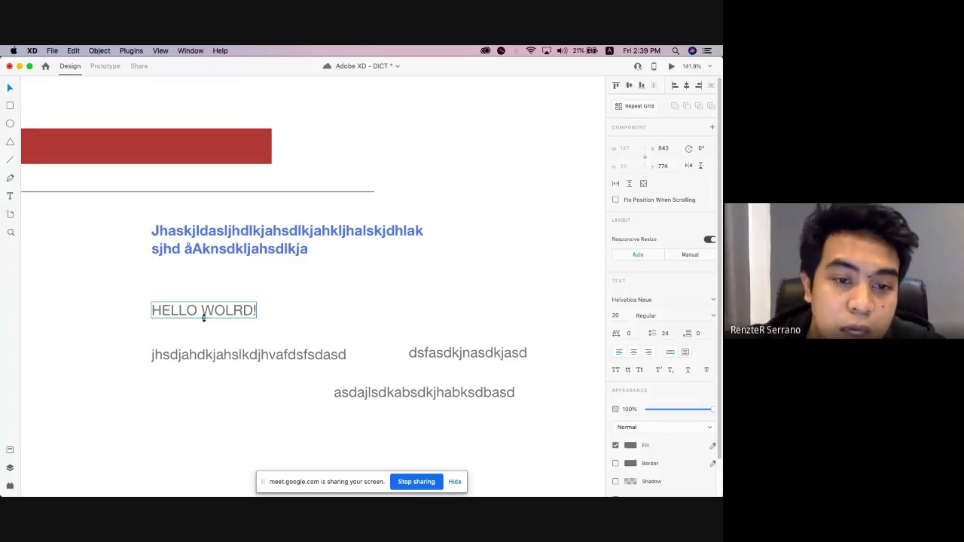
pyautogui.moveTo(203, 318); pyautogui.dragTo(467, 208)
pyautogui.scroll(-3, 239, 338)
pyautogui.hscroll(2, 467, 245)
# Open the blue bold text for editing and highlight its lines, including the third one cut off by the frame.
pyautogui.click(194, 278)
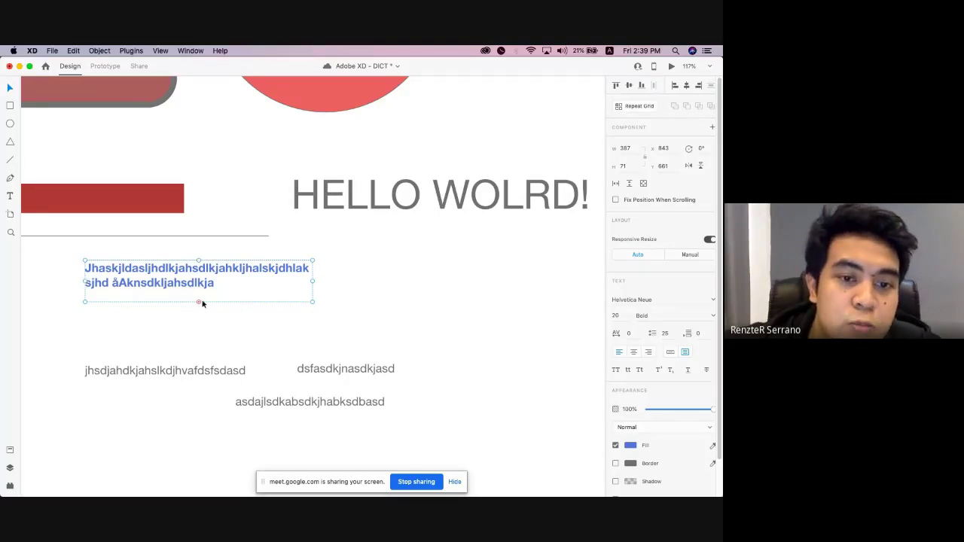
pyautogui.doubleClick(210, 283)
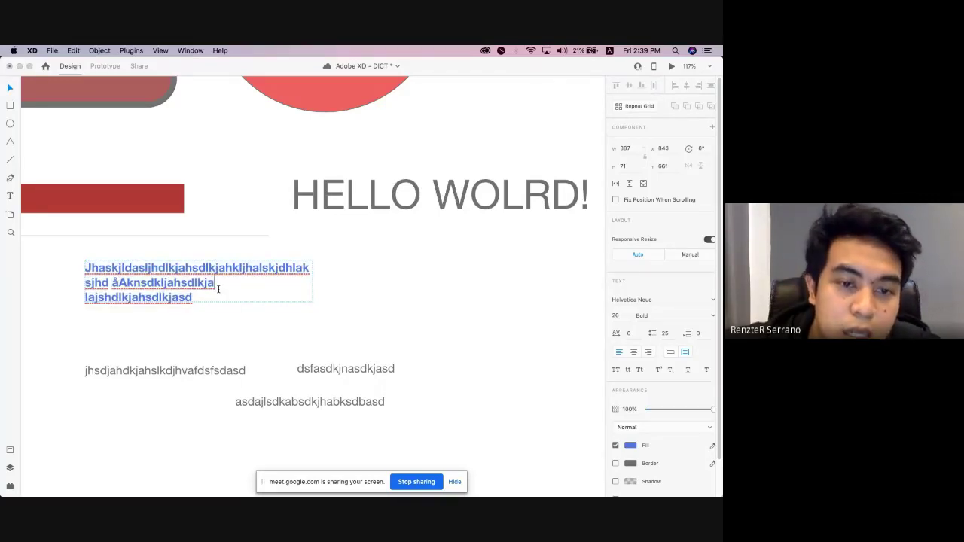
pyautogui.moveTo(217, 295); pyautogui.dragTo(72, 261)
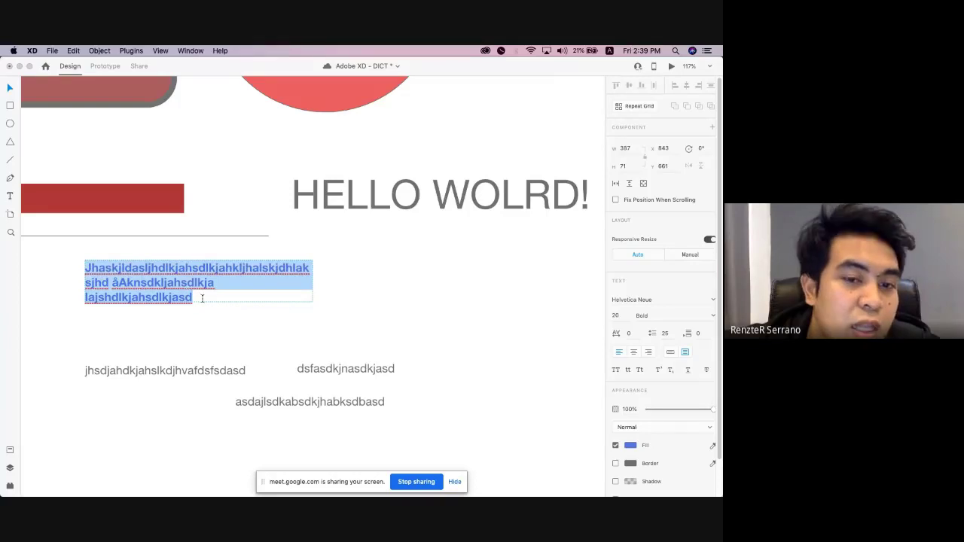
pyautogui.moveTo(202, 299); pyautogui.dragTo(88, 254)
pyautogui.press('Escape')
pyautogui.doubleClick(172, 283)
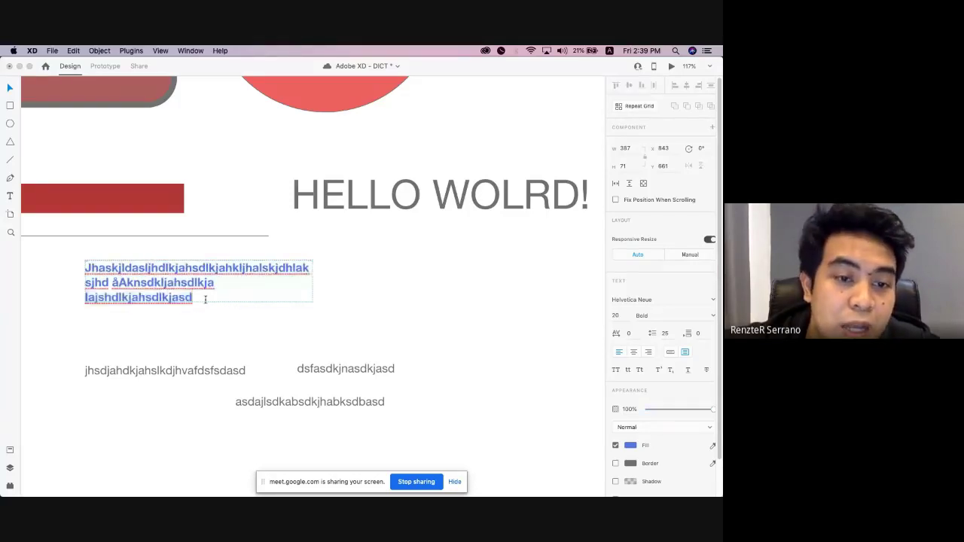
pyautogui.moveTo(205, 300); pyautogui.dragTo(166, 248)
pyautogui.press('Escape')
# Enlarge the blue text's frame to about 784 by 116 and fill it with standard Latin Lorem Ipsum placeholder text.
pyautogui.moveTo(312, 302); pyautogui.dragTo(495, 329)
pyautogui.doubleClick(102, 285)
pyautogui.click(103, 285)
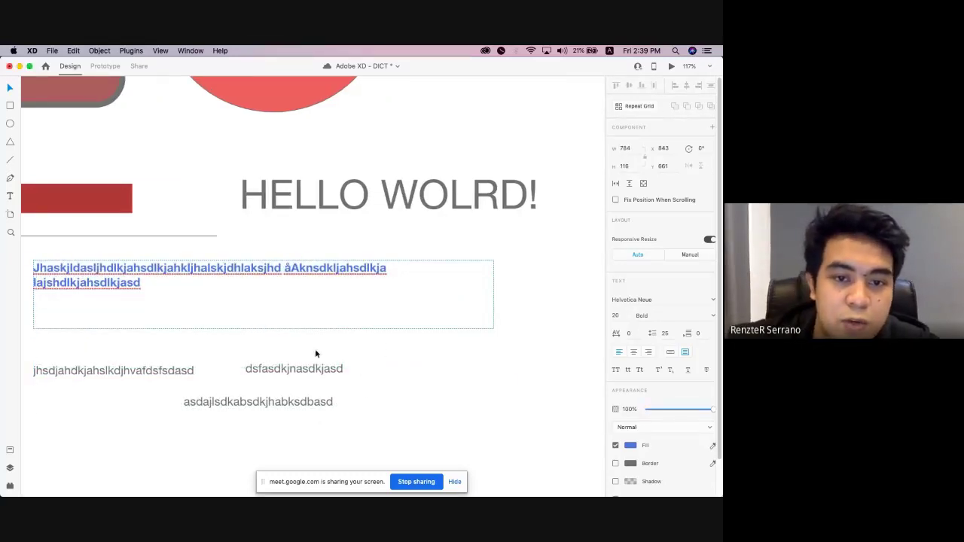
pyautogui.press('Escape')
pyautogui.press('alt+super+l')
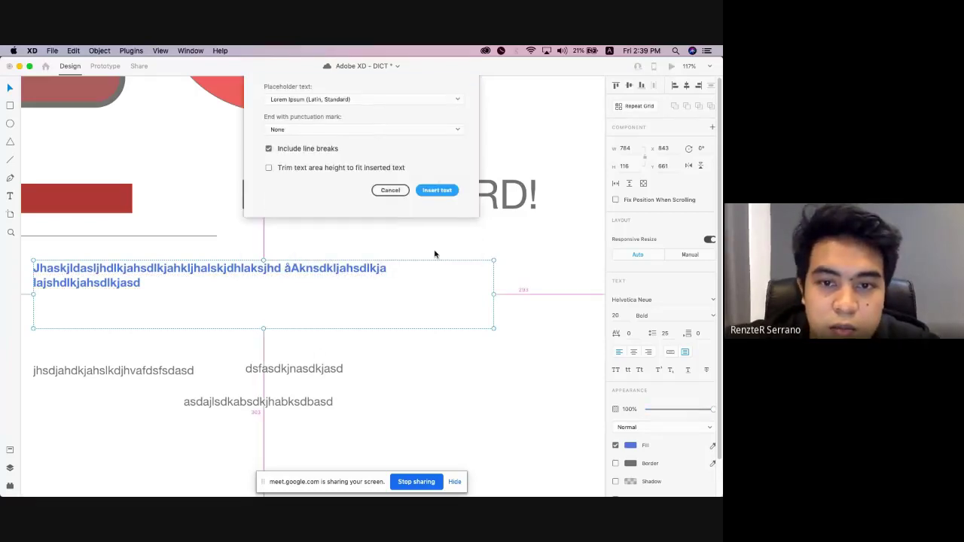
pyautogui.press('Return')
# Shrink the placeholder text's frame to about 256 by 102 and move it below the "HELLO WOLRD!" heading.
pyautogui.scroll(-3, 355, 281)
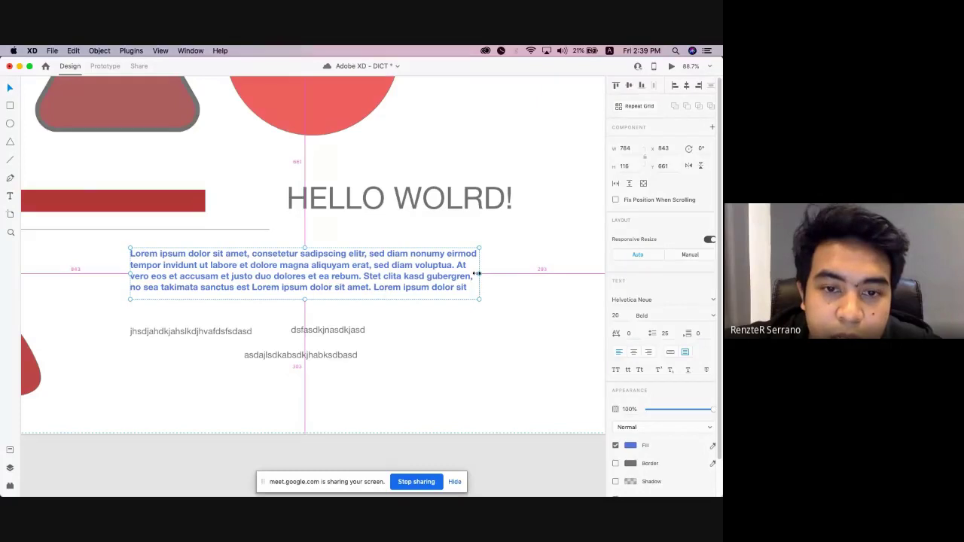
pyautogui.moveTo(479, 274); pyautogui.dragTo(244, 276)
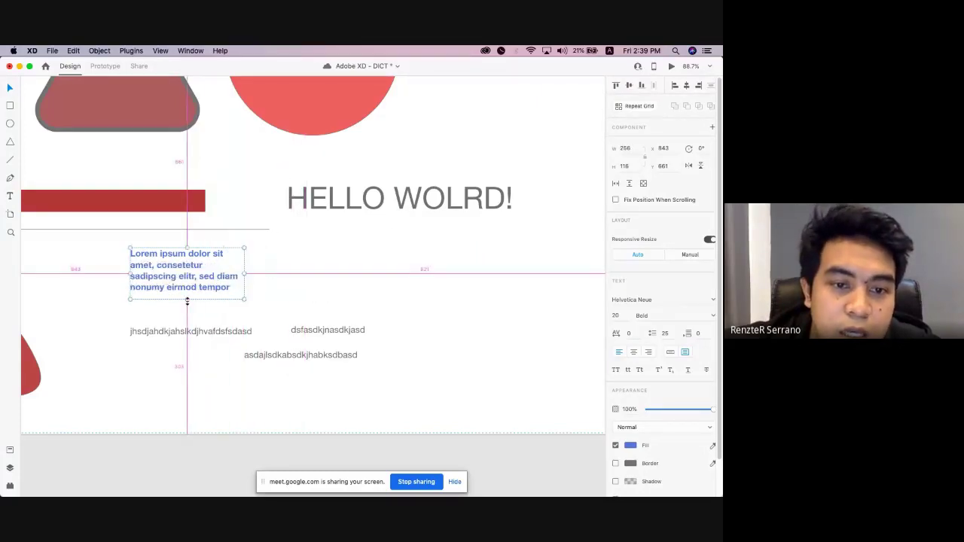
pyautogui.moveTo(188, 300); pyautogui.dragTo(491, 272)
# Fit the placeholder text frame's height to its full content, undoing and repeating the automatic resize.
pyautogui.scroll(5, 483, 289)
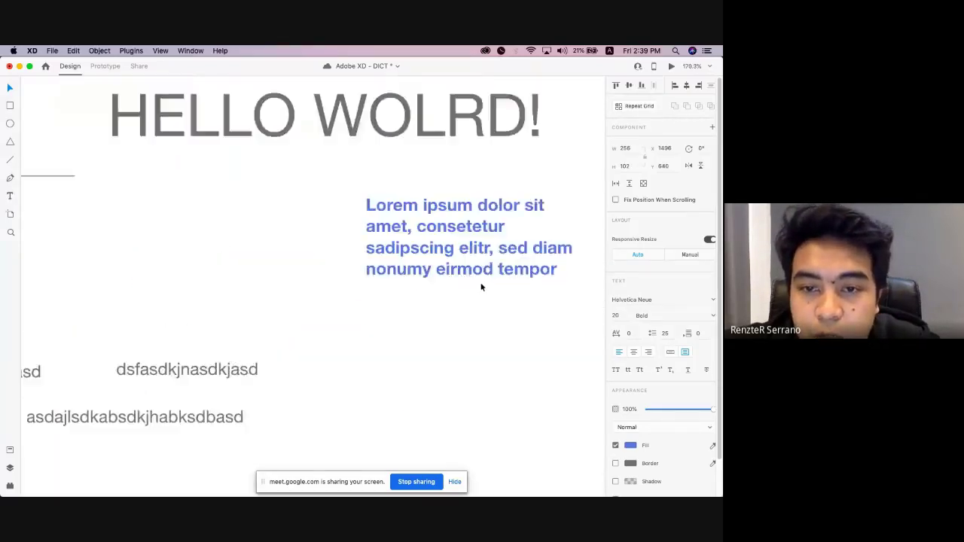
pyautogui.hscroll(2, 480, 284)
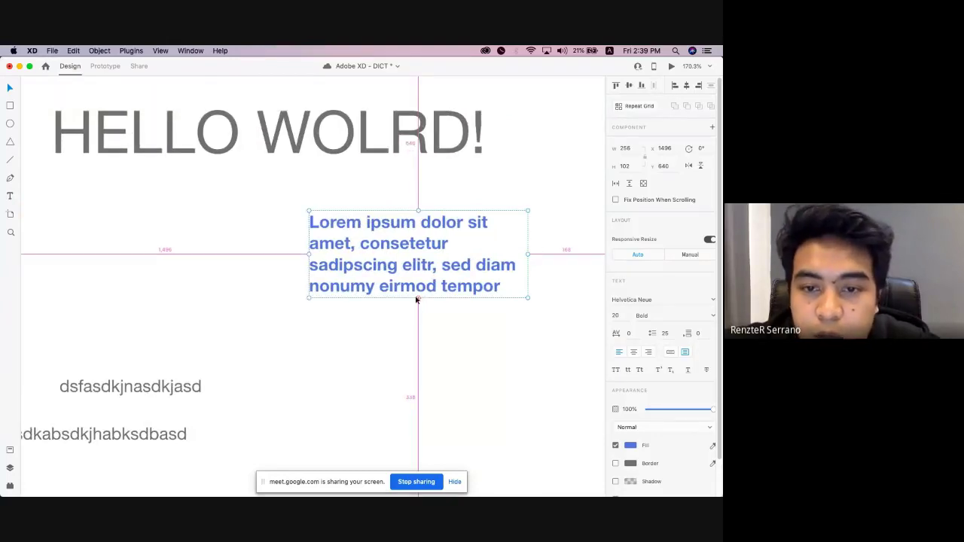
pyautogui.scroll(5, 424, 304)
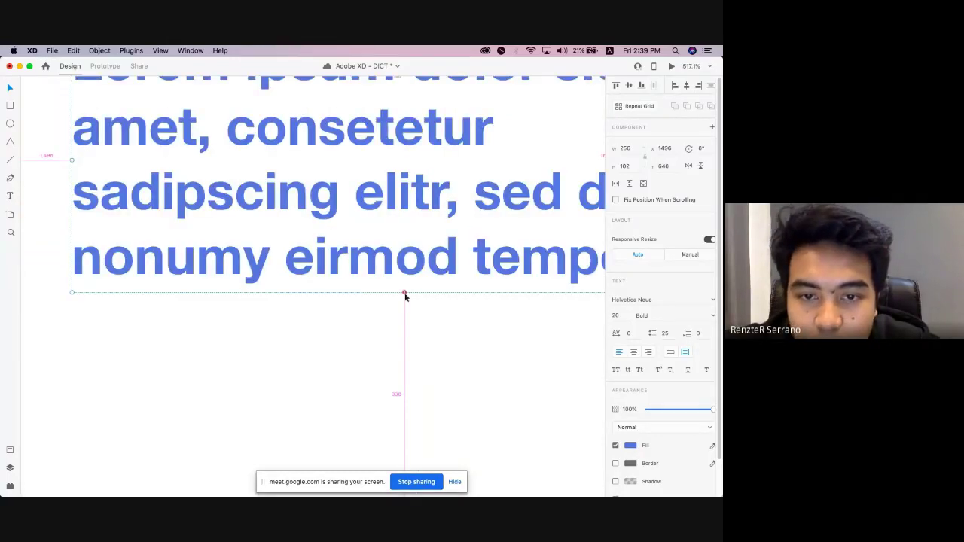
pyautogui.scroll(-5, 407, 296)
pyautogui.scroll(-5, 419, 301)
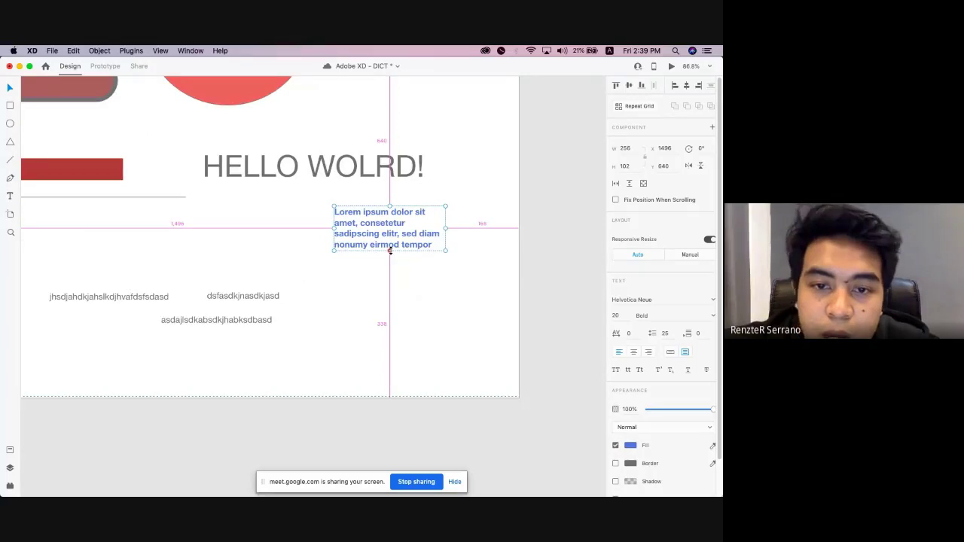
pyautogui.doubleClick(390, 251)
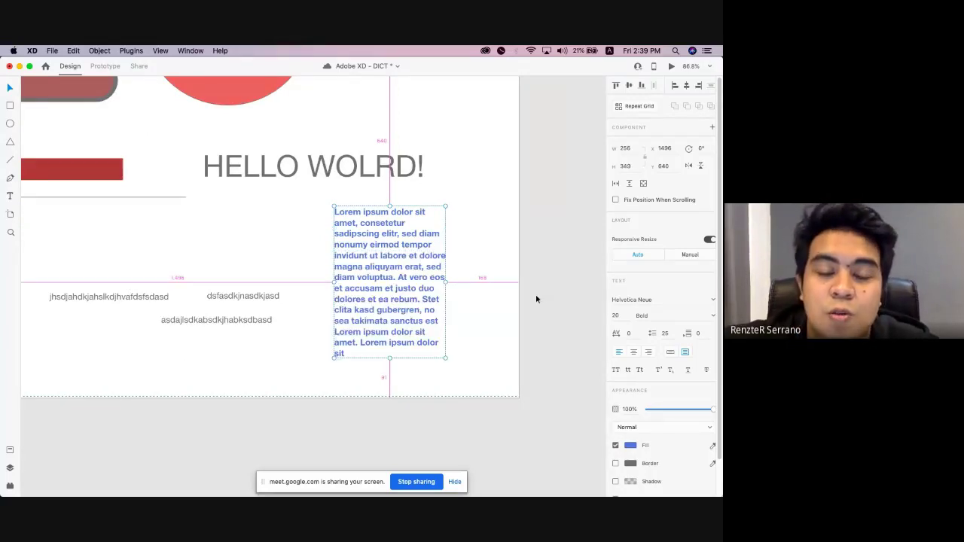
pyautogui.press('super+z')
pyautogui.doubleClick(389, 251)
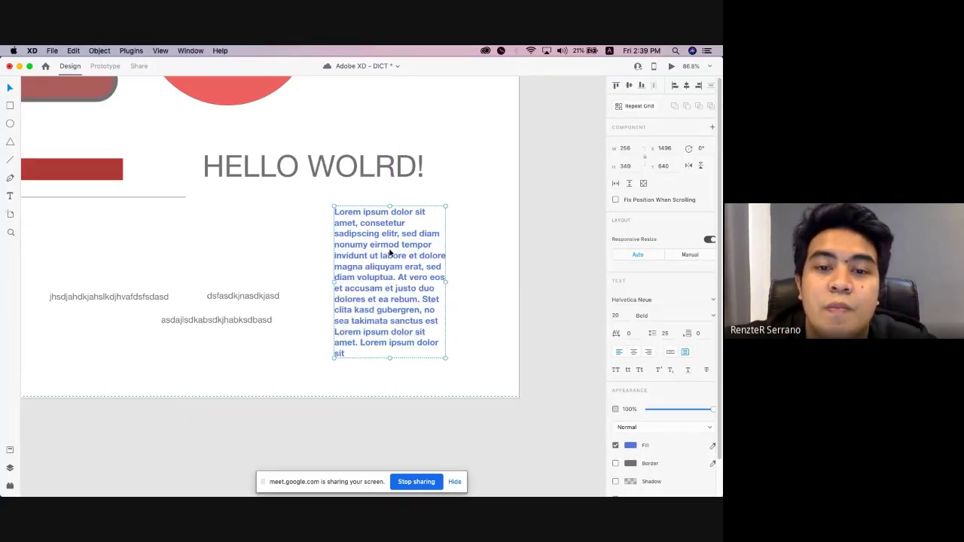
pyautogui.press('super+z')
pyautogui.doubleClick(390, 251)
# Insert an "a" into "justo" in the placeholder paragraph so the word reads "jusato".
pyautogui.doubleClick(410, 286)
pyautogui.click(408, 287)
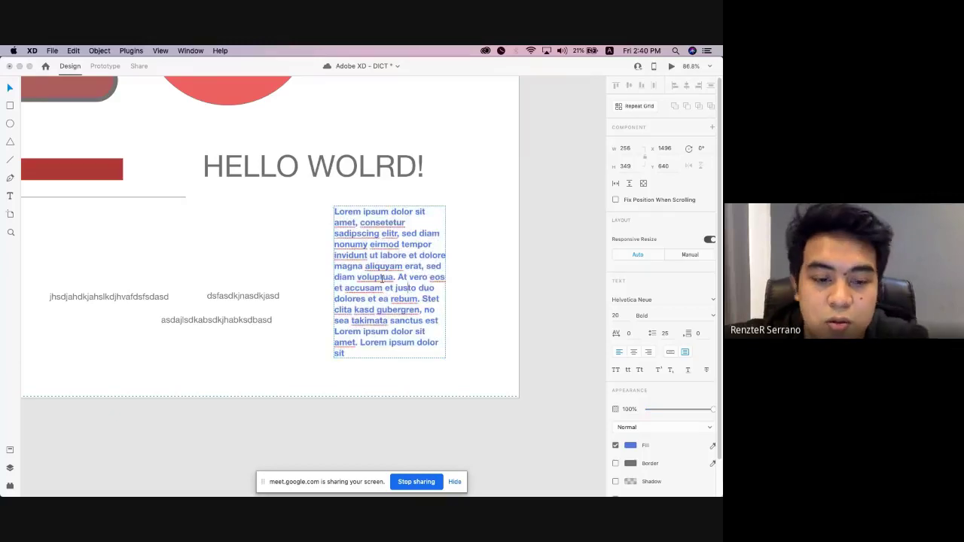
pyautogui.write('a')
pyautogui.press('Escape')
pyautogui.doubleClick(403, 277)
pyautogui.press('Escape')
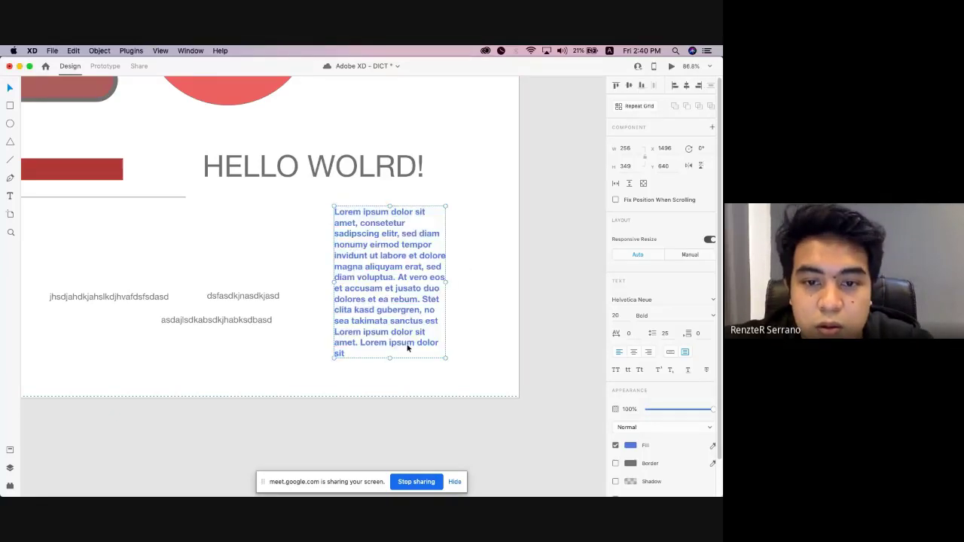
# Resize the placeholder paragraph's frame to about 307 by 249, and left-align it directly beneath the repositioned "HELLO WOLRD!" heading.
pyautogui.moveTo(389, 358); pyautogui.dragTo(420, 310)
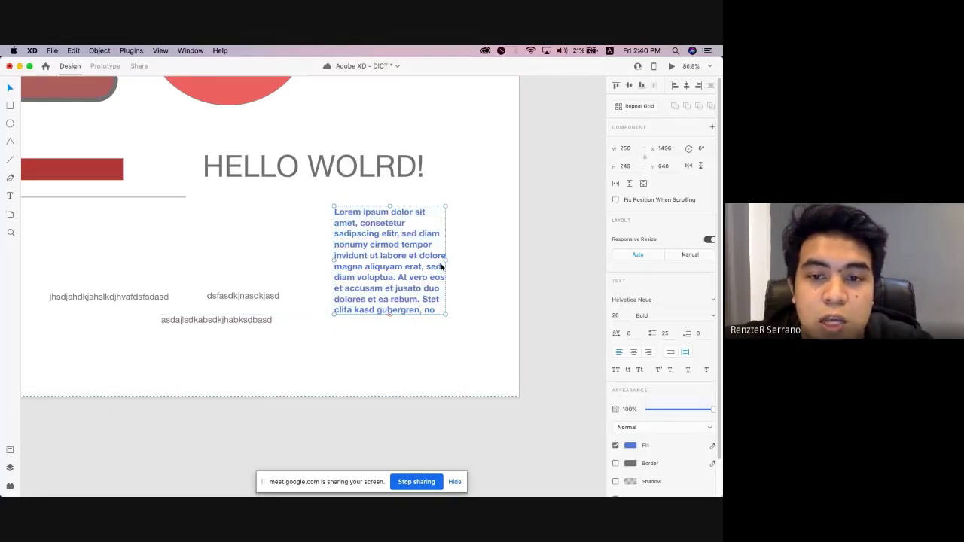
pyautogui.moveTo(445, 261); pyautogui.dragTo(468, 261)
pyautogui.moveTo(407, 263); pyautogui.dragTo(371, 262)
pyautogui.moveTo(345, 172); pyautogui.dragTo(408, 162)
pyautogui.moveTo(364, 265); pyautogui.dragTo(332, 236)
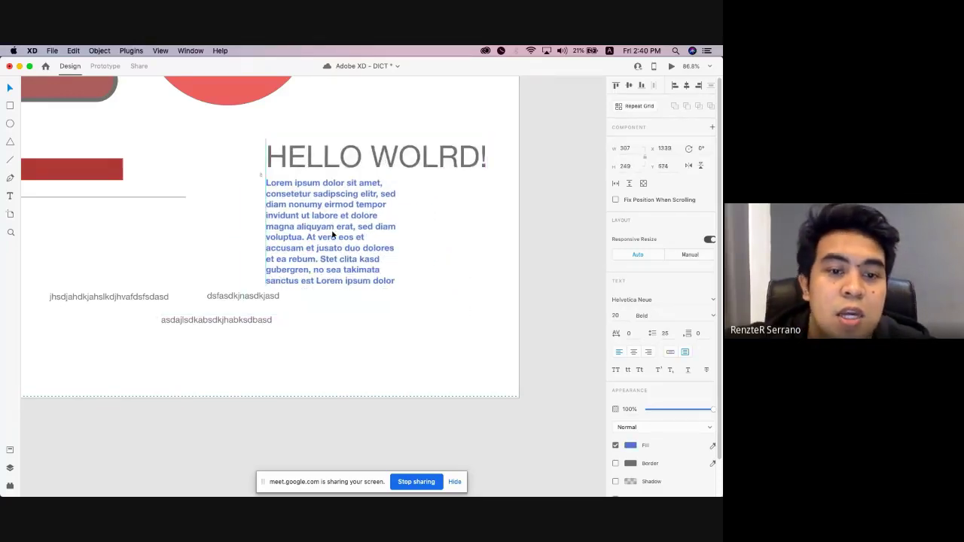
pyautogui.moveTo(347, 292); pyautogui.dragTo(235, 339)
pyautogui.hscroll(-3, 323, 353)
pyautogui.moveTo(322, 353); pyautogui.dragTo(263, 341)
pyautogui.click(382, 311)
pyautogui.scroll(-5, 382, 311)
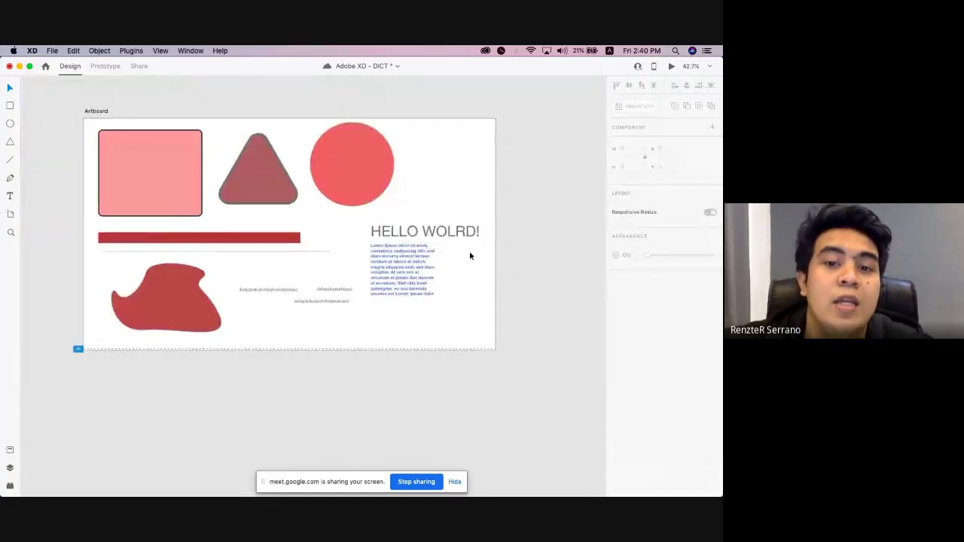
pyautogui.scroll(3, 445, 258)
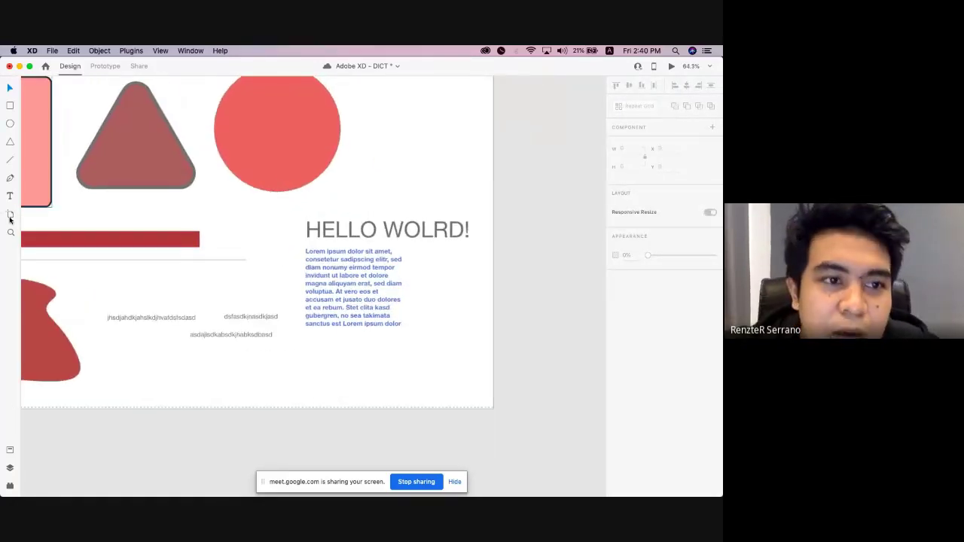
pyautogui.click(409, 226)
pyautogui.click(354, 283)
pyautogui.hscroll(1, 355, 282)
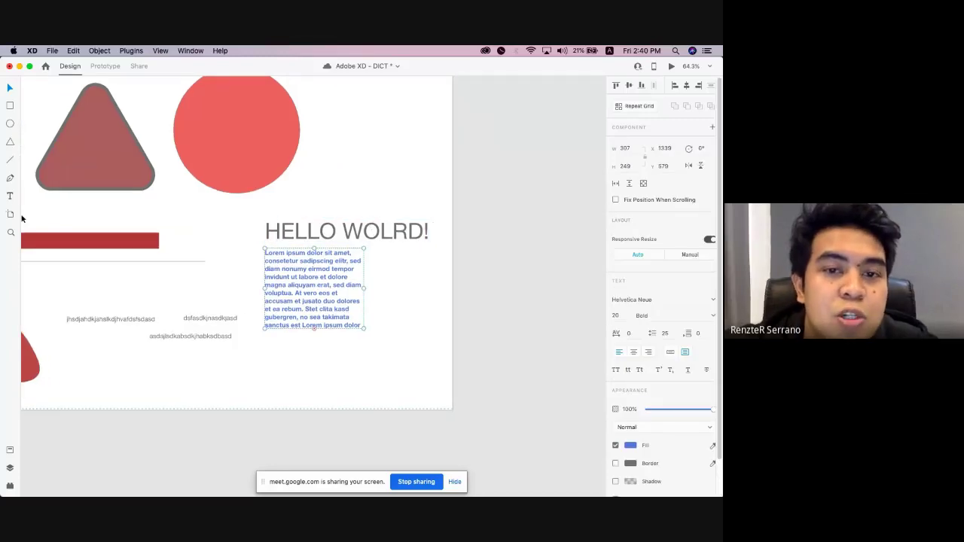
pyautogui.scroll(-2, 260, 197)
pyautogui.hscroll(5, 308, 175)
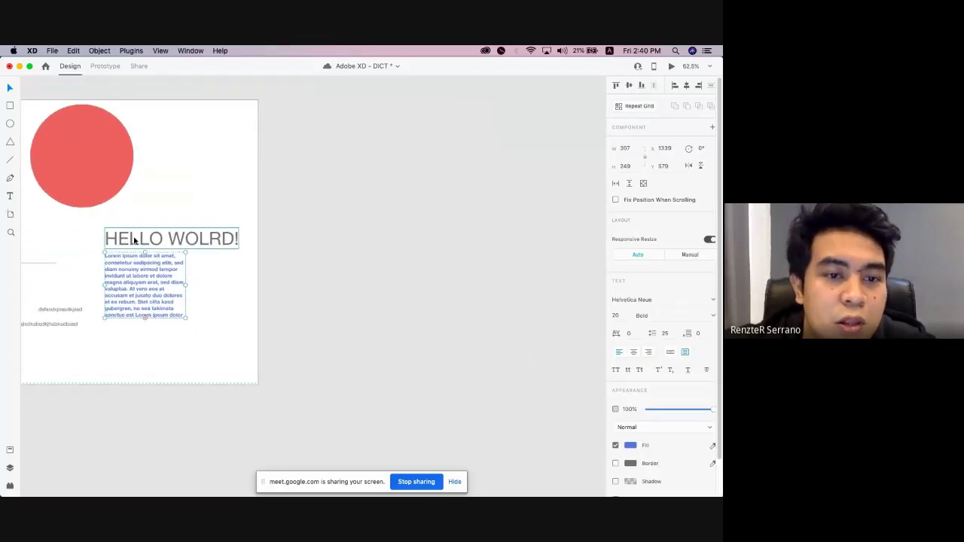
pyautogui.hscroll(-3, 135, 240)
pyautogui.moveTo(246, 239); pyautogui.dragTo(225, 250)
# Turn on the border of the "HELLO WOLRD!" heading.
pyautogui.click(228, 235)
pyautogui.scroll(5, 235, 239)
pyautogui.hscroll(-1, 244, 241)
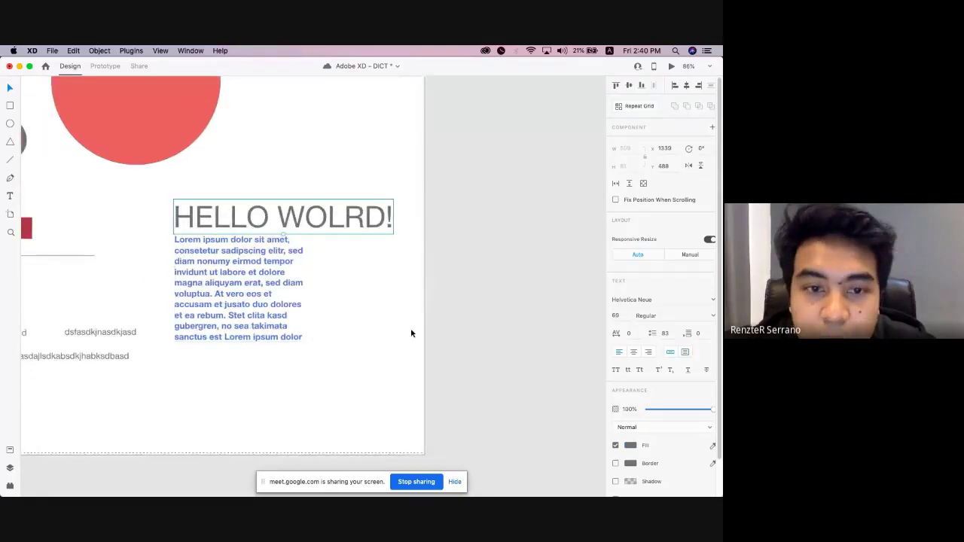
pyautogui.scroll(-2, 195, 213)
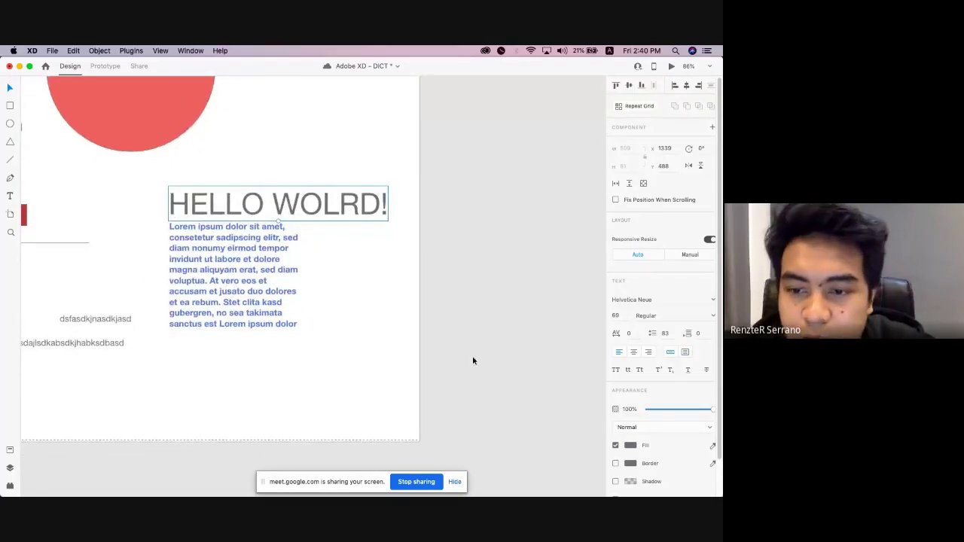
pyautogui.scroll(-2, 670, 385)
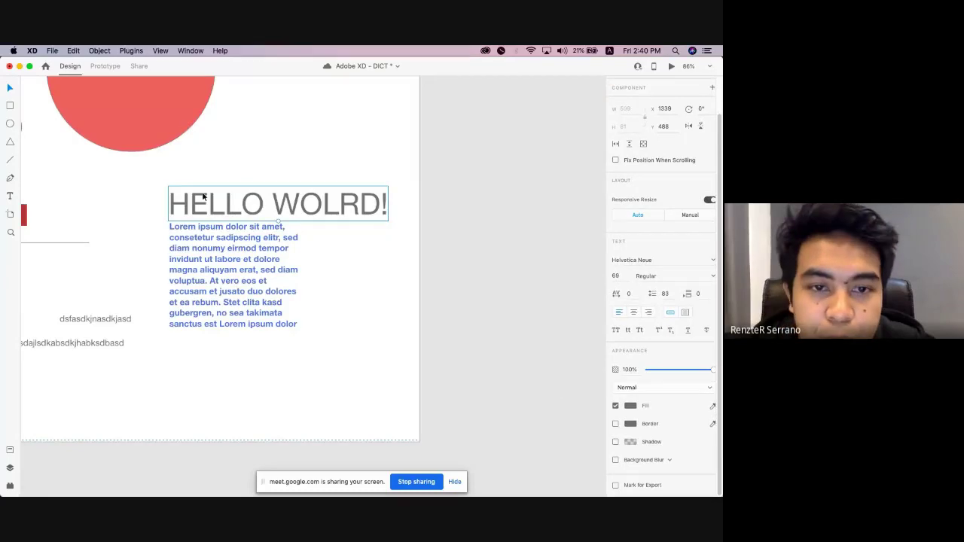
pyautogui.scroll(3, 202, 197)
pyautogui.click(615, 424)
# Move the Lorem ipsum paragraph down to about Y 606, leaving a gap beneath the heading.
pyautogui.scroll(5, 321, 213)
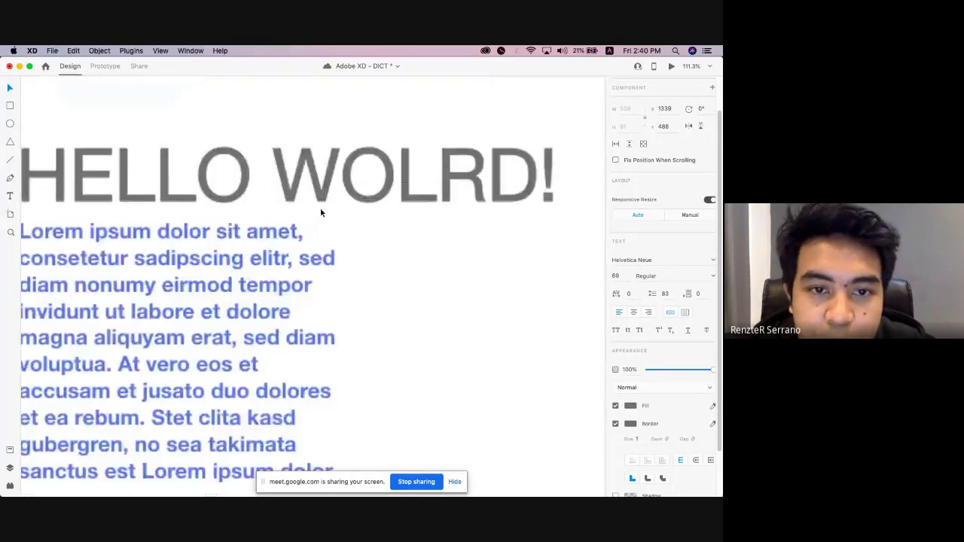
pyautogui.scroll(-2, 321, 213)
pyautogui.moveTo(302, 189); pyautogui.dragTo(304, 225)
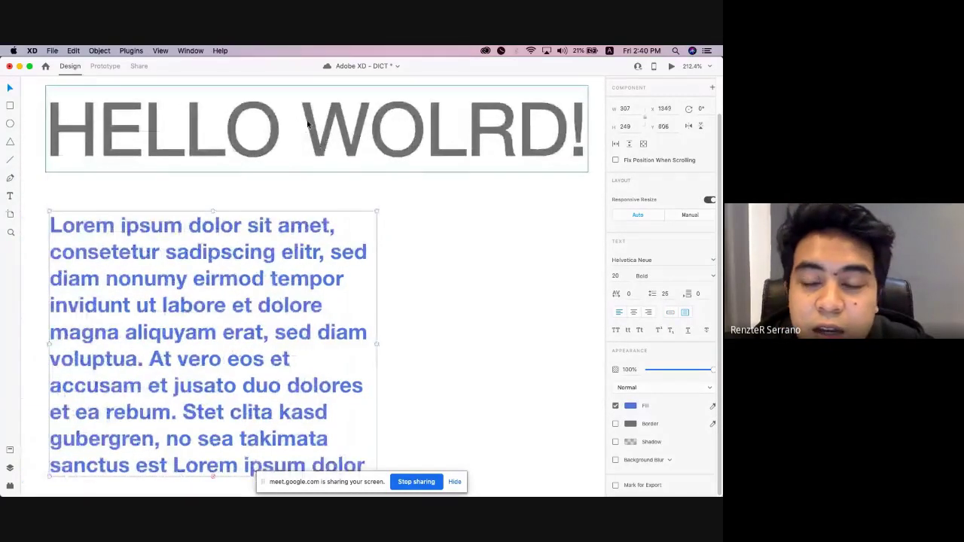
# Switch the "HELLO WOLRD!" heading's border off and on again, and set its fill to white.
pyautogui.click(307, 125)
pyautogui.scroll(-3, 361, 149)
pyautogui.click(617, 424)
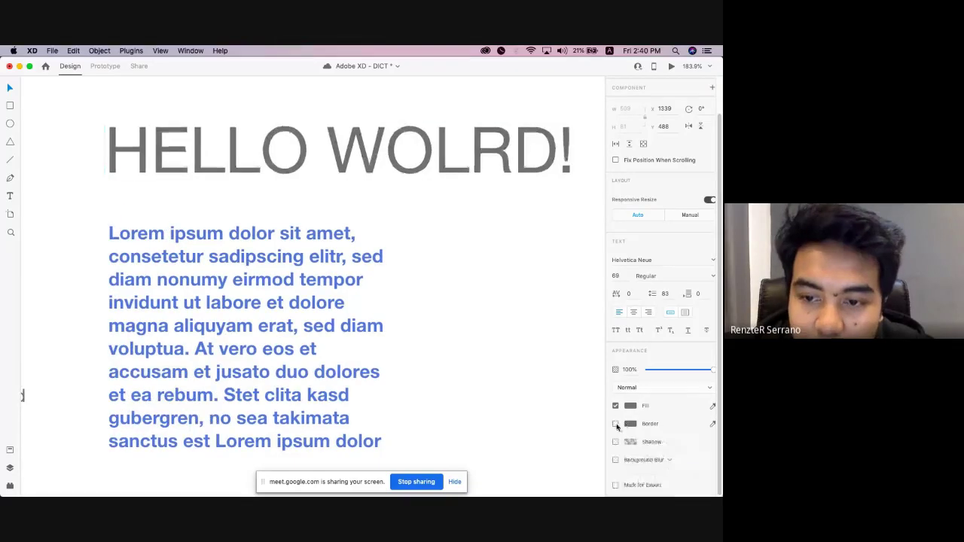
pyautogui.click(616, 425)
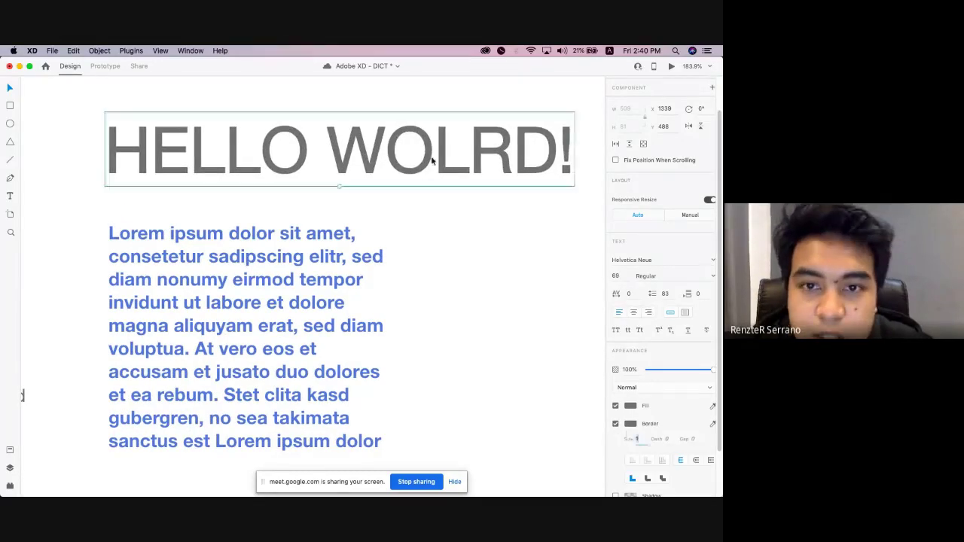
pyautogui.click(634, 407)
pyautogui.moveTo(530, 366); pyautogui.dragTo(504, 344)
# Set the "HELLO WOLRD!" heading's border colour to red #FF2F2E and its border size to 5.
pyautogui.click(632, 425)
pyautogui.click(574, 369)
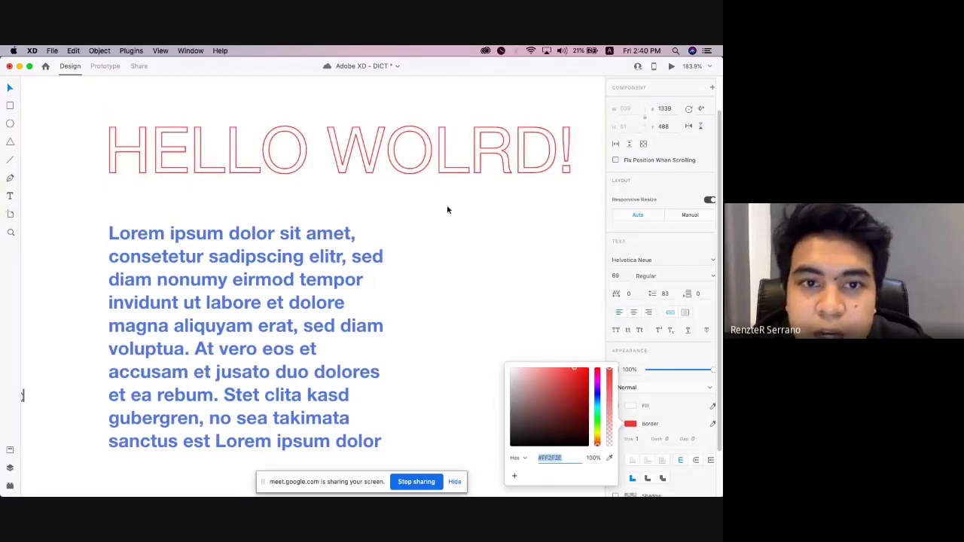
pyautogui.click(635, 440)
pyautogui.write('5')
pyautogui.click(443, 304)
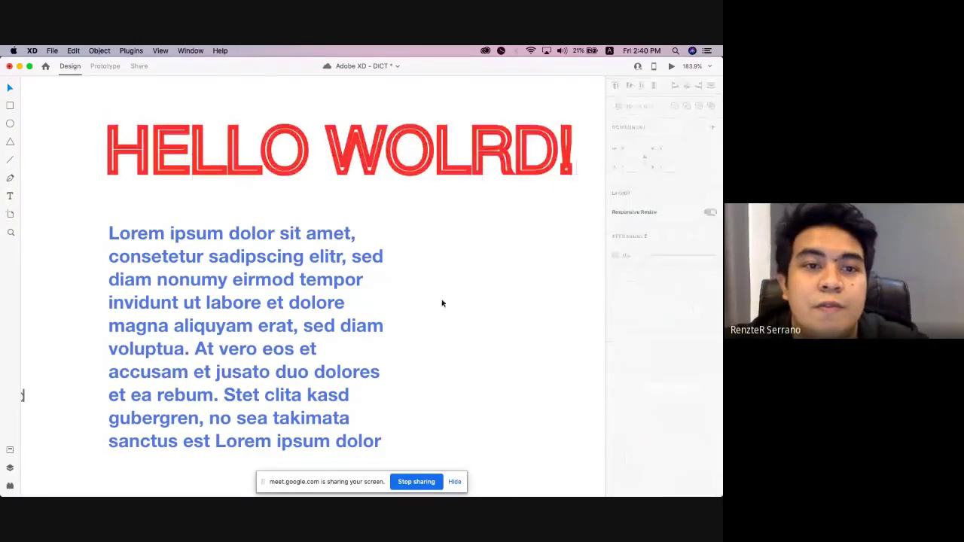
# Undo the last border change on the "HELLO WOLRD!" heading, turn its border off, and set its fill to red.
pyautogui.press('super+z')
pyautogui.click(615, 463)
pyautogui.scroll(-8, 396, 224)
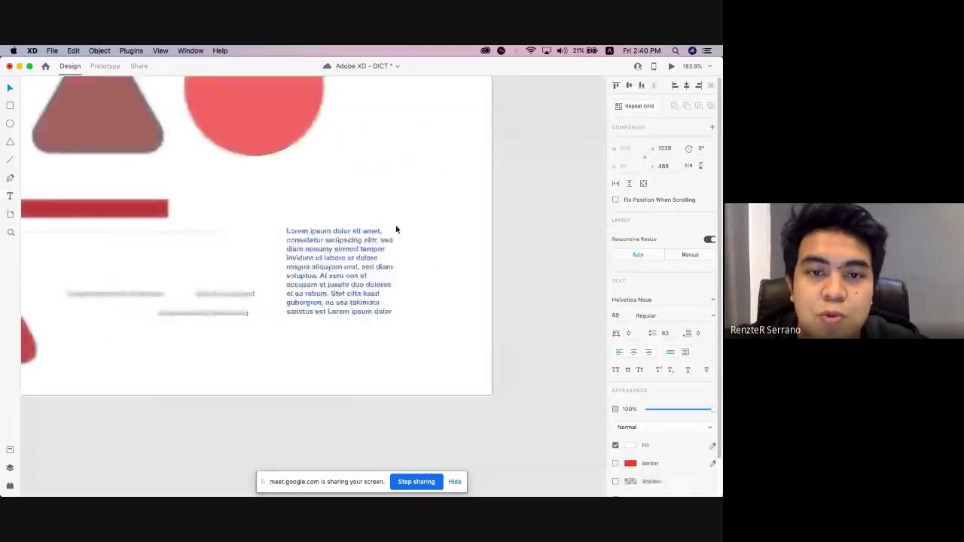
pyautogui.click(629, 446)
pyautogui.click(568, 374)
pyautogui.click(513, 270)
pyautogui.click(513, 269)
pyautogui.scroll(-5, 332, 226)
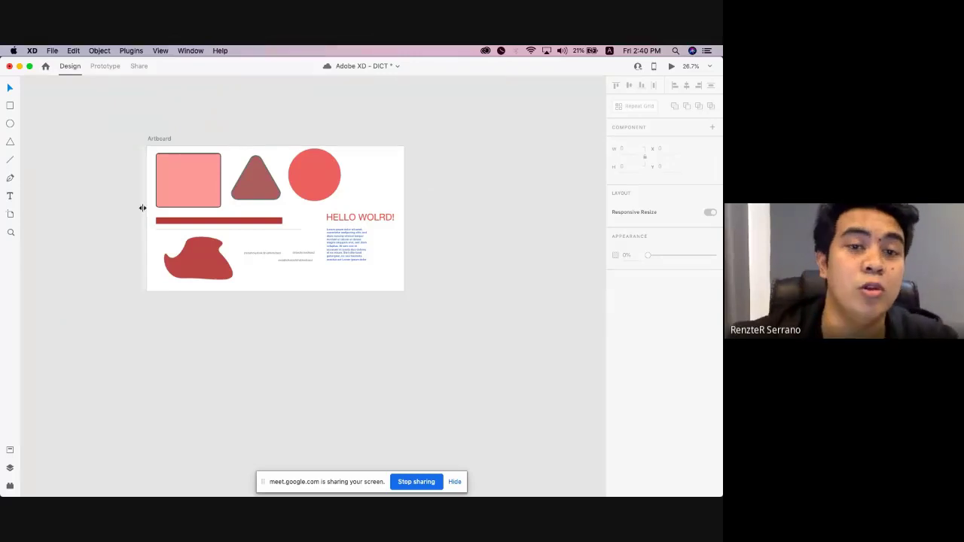
# Draw a blank artboard about 992 × 1080 beside the first one, aligned with its upper edge.
pyautogui.click(11, 217)
pyautogui.hscroll(5, 420, 214)
pyautogui.scroll(2, 419, 214)
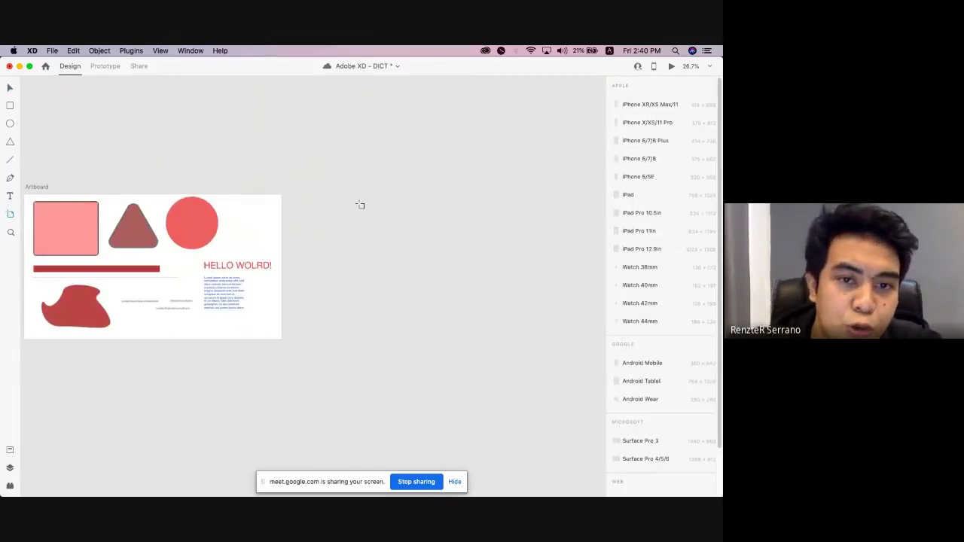
pyautogui.scroll(-3, 302, 192)
pyautogui.moveTo(303, 194); pyautogui.dragTo(406, 308)
pyautogui.hscroll(3, 322, 215)
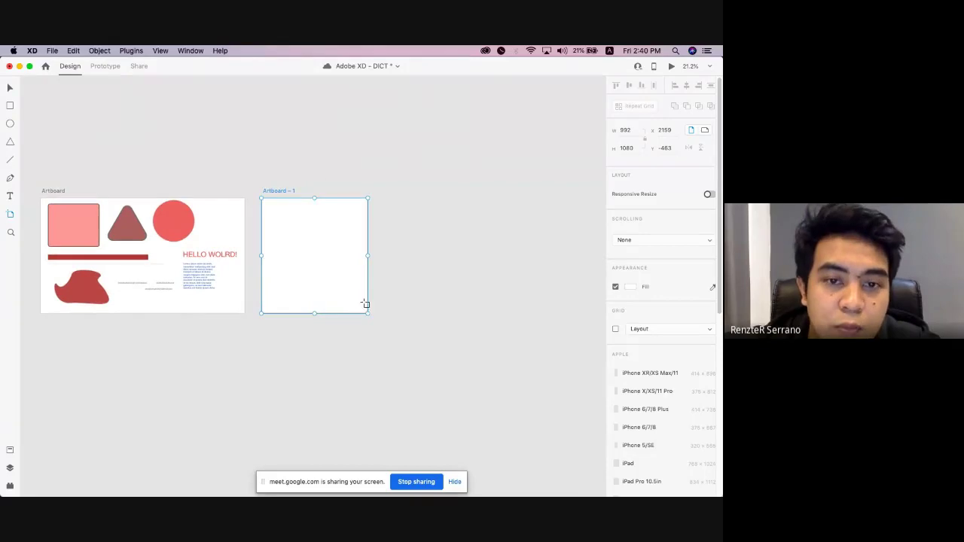
# Browse the artboard size presets and add an iPhone X/XS/11 Pro artboard.
pyautogui.scroll(-1, 643, 278)
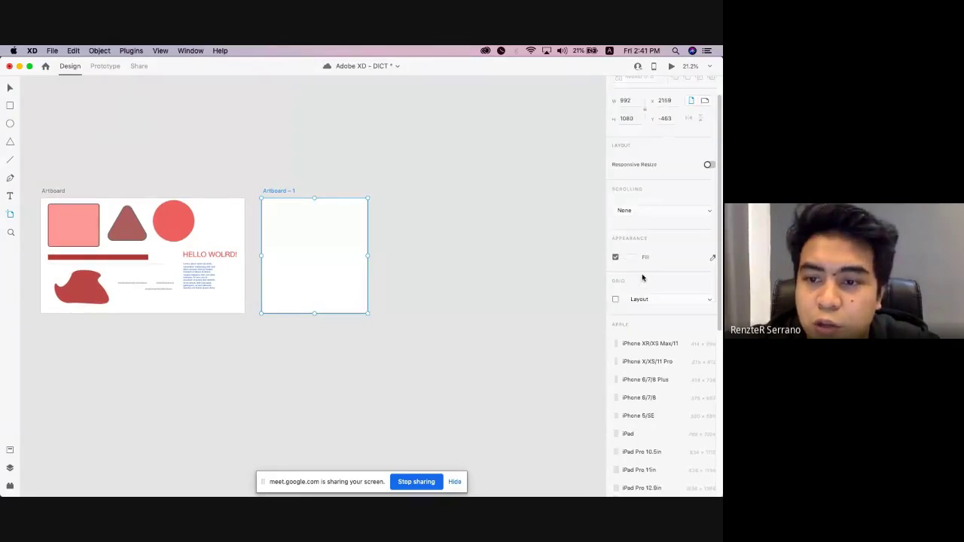
pyautogui.scroll(-10, 643, 278)
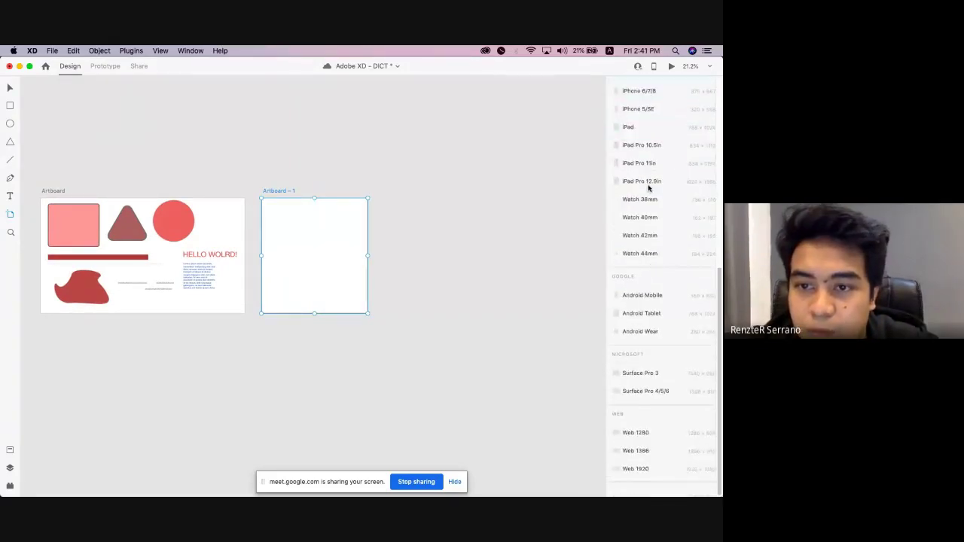
pyautogui.scroll(1, 645, 345)
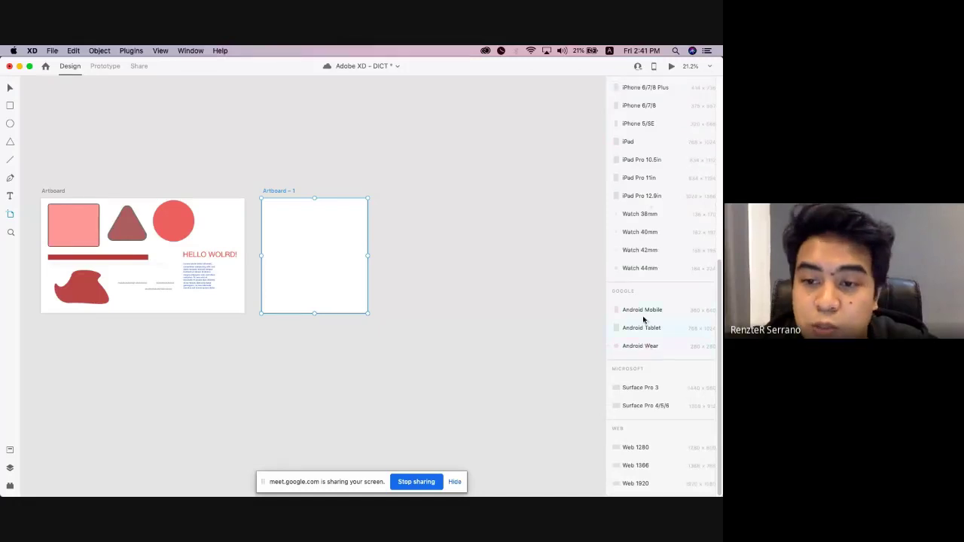
pyautogui.scroll(5, 626, 205)
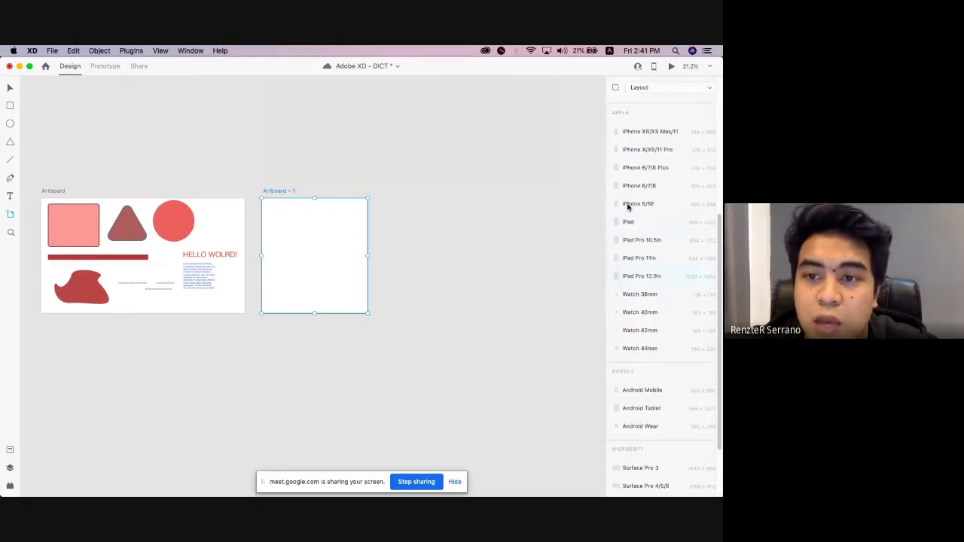
pyautogui.click(644, 150)
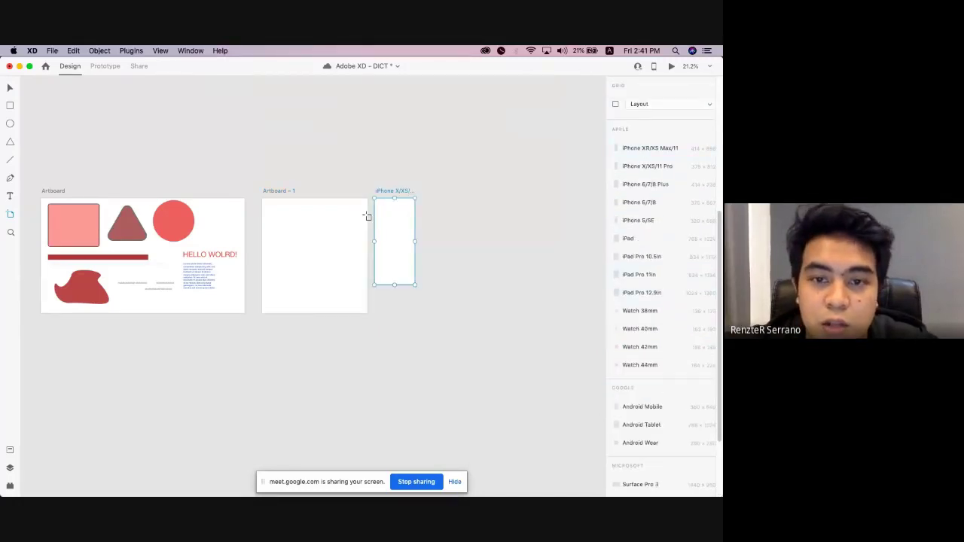
# Add a Watch 40mm preset artboard beside the iPhone artboard and return to the Select tool.
pyautogui.scroll(5, 369, 216)
pyautogui.scroll(-5, 390, 219)
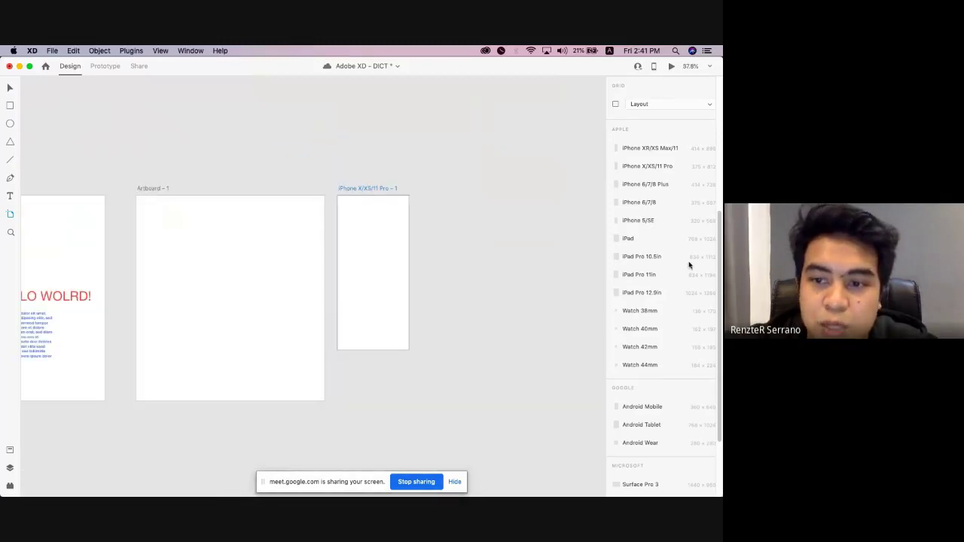
pyautogui.scroll(-3, 671, 339)
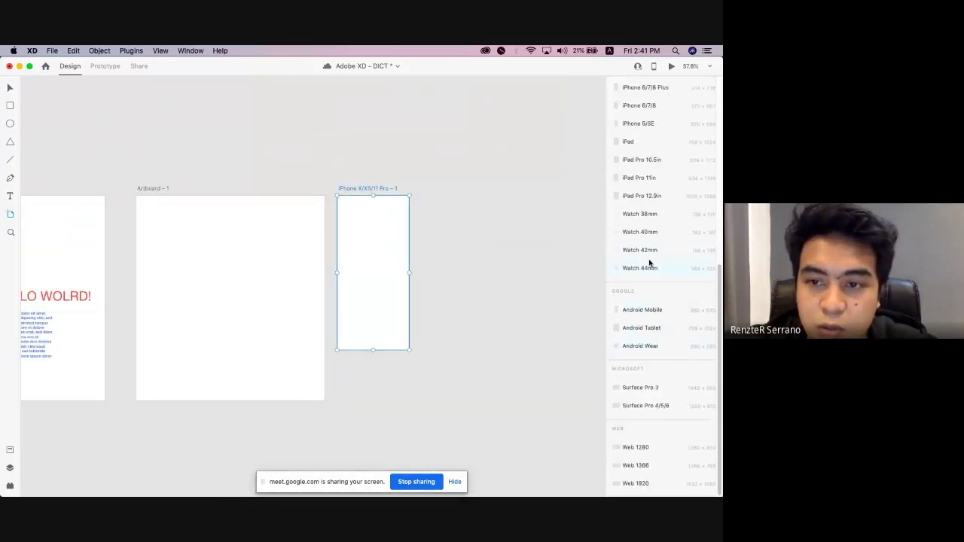
pyautogui.click(643, 234)
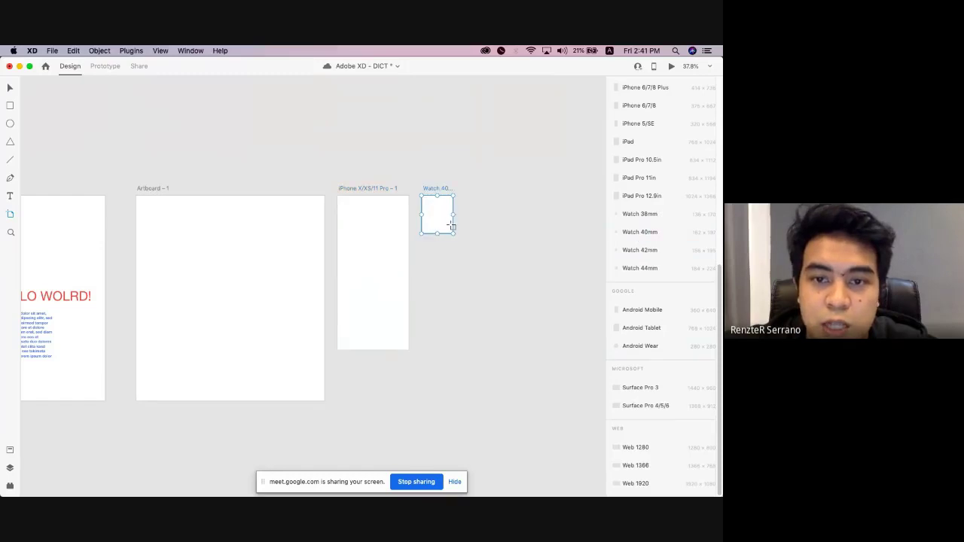
pyautogui.scroll(5, 391, 196)
pyautogui.press('v')
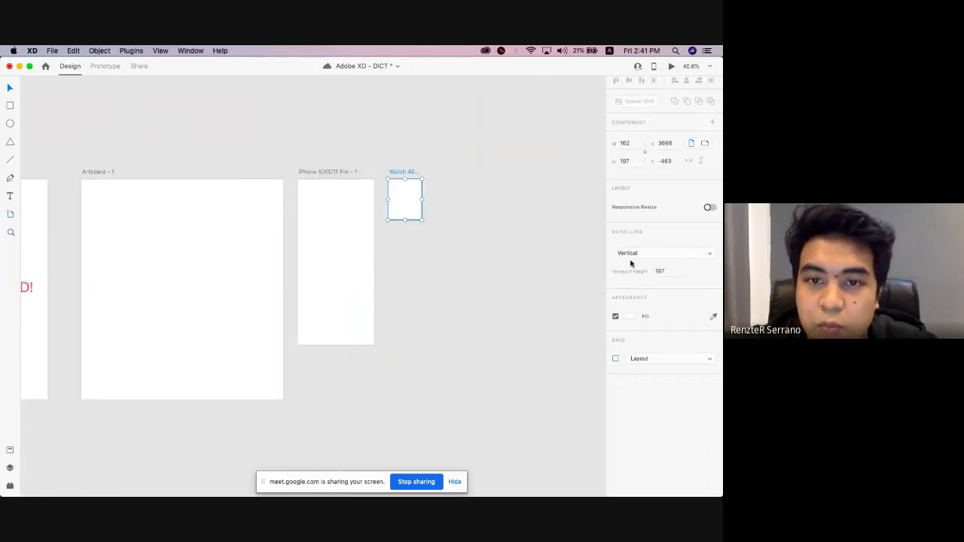
# Select the blank 992 × 1080 artboard and review the available artboard size presets.
pyautogui.click(161, 247)
pyautogui.click(9, 215)
pyautogui.scroll(-5, 674, 366)
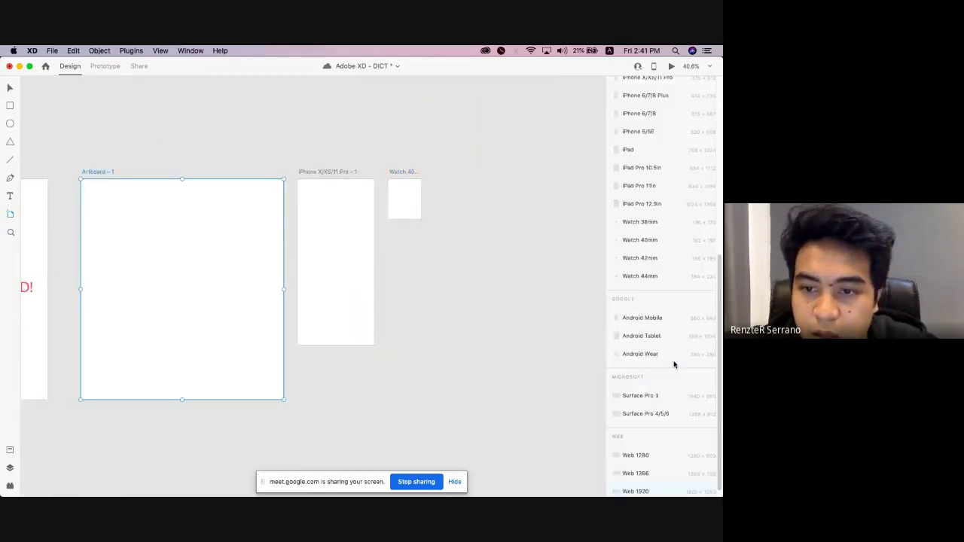
pyautogui.hscroll(-2, 404, 317)
pyautogui.scroll(-1, 267, 198)
pyautogui.press('v')
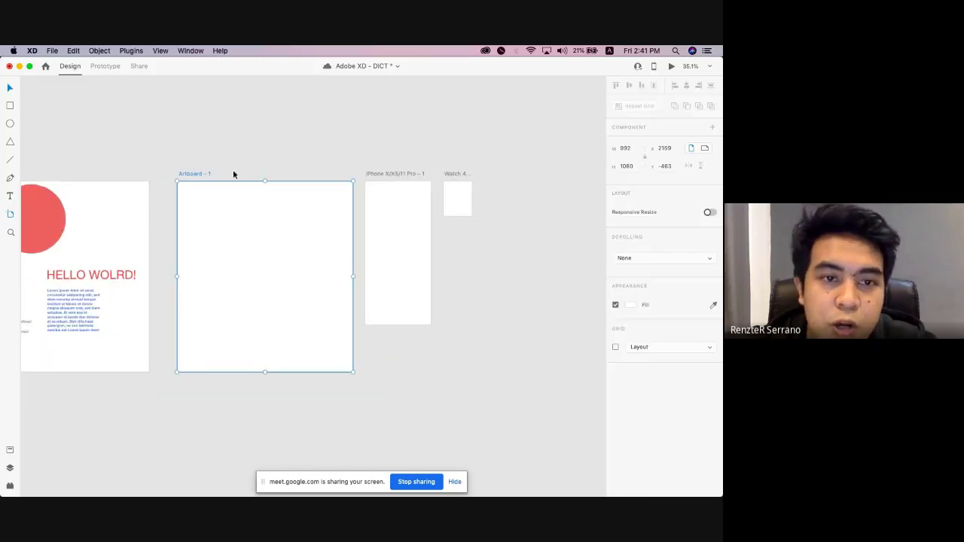
# Delete the iPhone, blank 992 × 1080 and Watch artboards, keeping only the original artboard with the shapes.
pyautogui.scroll(-3, 202, 174)
pyautogui.hscroll(-4, 282, 176)
pyautogui.scroll(1, 281, 176)
pyautogui.click(105, 173)
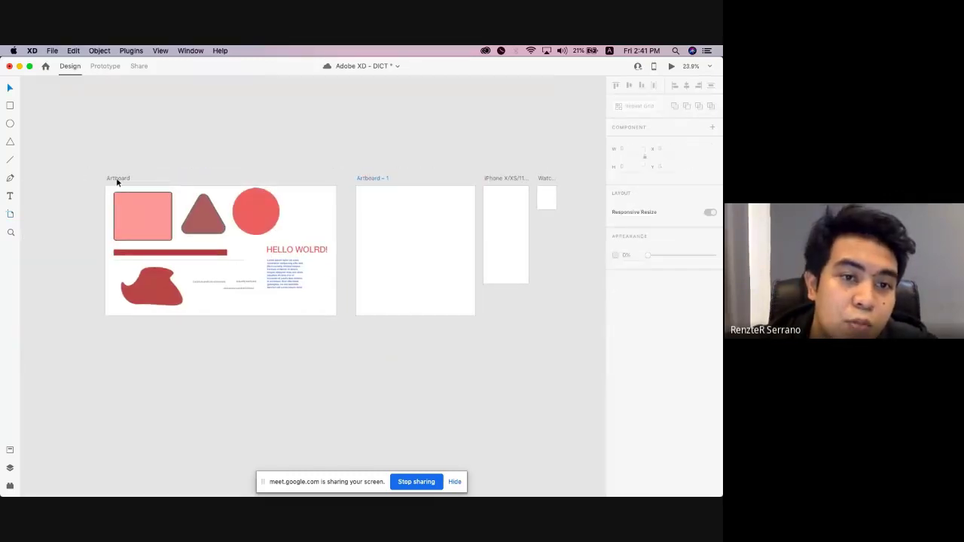
pyautogui.click(116, 177)
pyautogui.hscroll(1, 241, 179)
pyautogui.click(364, 177)
pyautogui.click(490, 176)
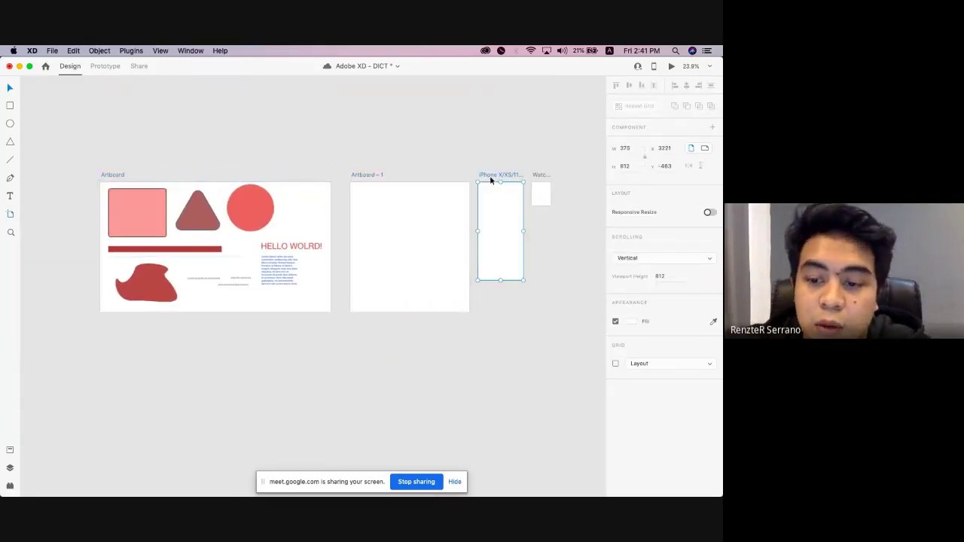
pyautogui.press('Delete')
pyautogui.click(375, 175)
pyautogui.press('Delete')
pyautogui.click(535, 175)
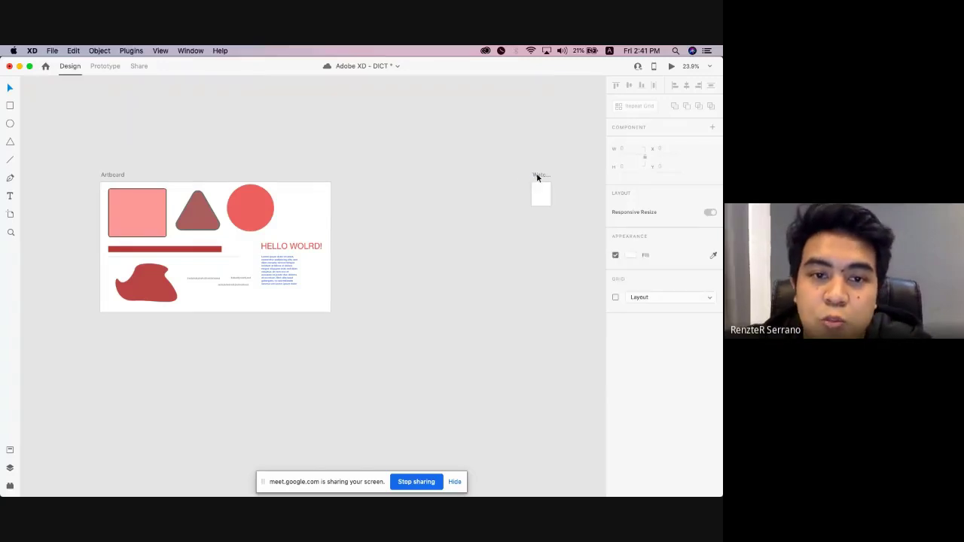
pyautogui.press('Delete')
# Duplicate the original artboard with all its contents to its right, at about X 2069.
pyautogui.click(119, 175)
pyautogui.hscroll(-2, 165, 167)
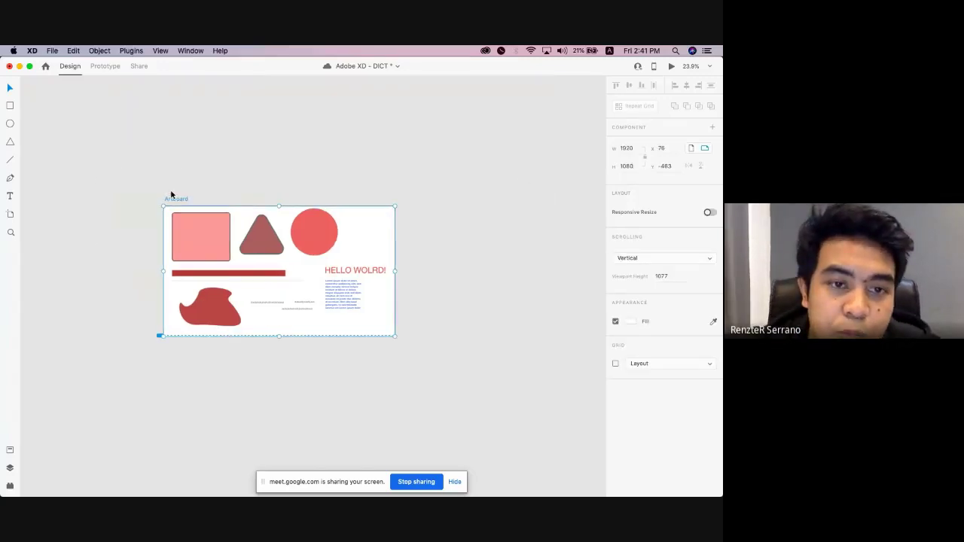
pyautogui.scroll(2, 172, 195)
pyautogui.hscroll(2, 187, 196)
pyautogui.hscroll(2, 125, 153)
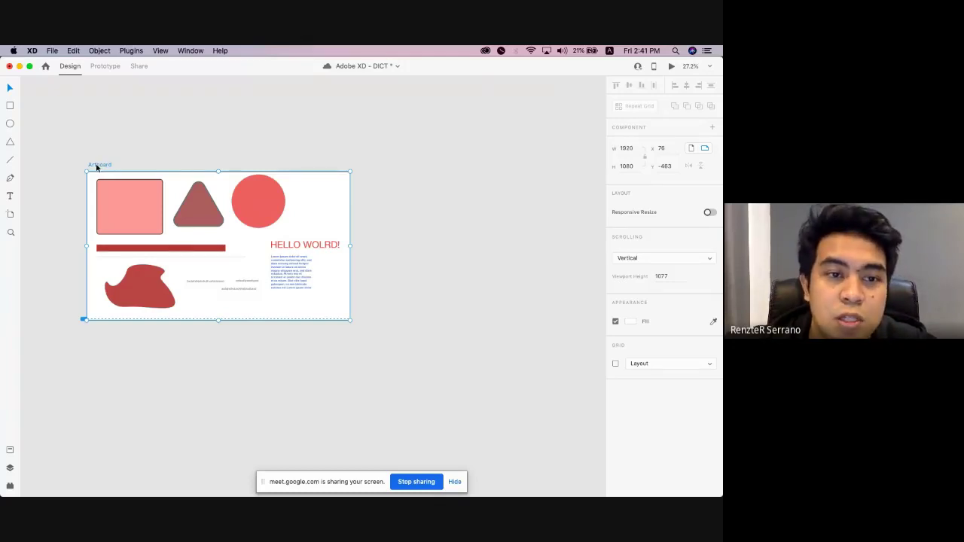
pyautogui.click(107, 152)
pyautogui.click(103, 165)
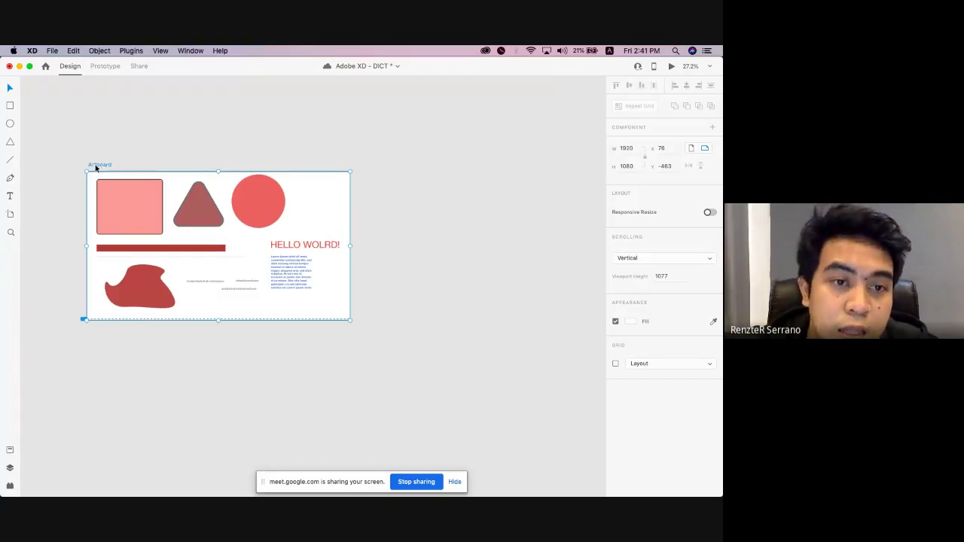
pyautogui.moveTo(101, 167); pyautogui.dragTo(369, 163)
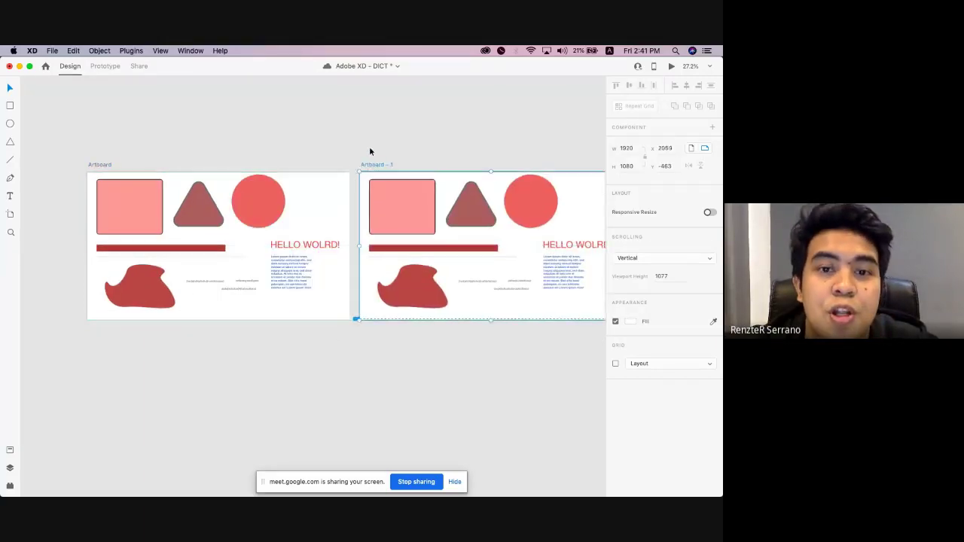
# Open the duplicated artboard's name for editing, leave it as is, and delete the duplicate.
pyautogui.click(389, 166)
pyautogui.scroll(5, 357, 176)
pyautogui.click(310, 182)
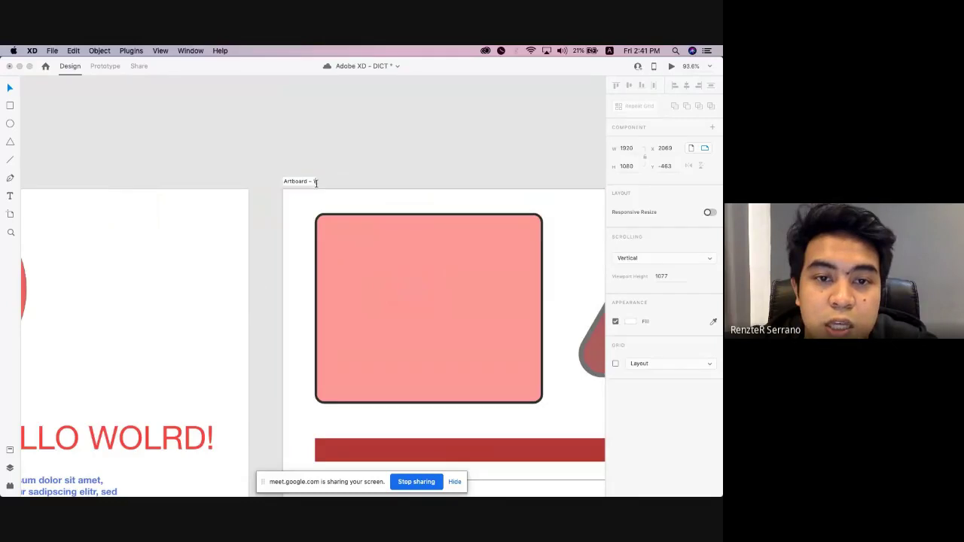
pyautogui.click(310, 182)
pyautogui.scroll(-5, 316, 181)
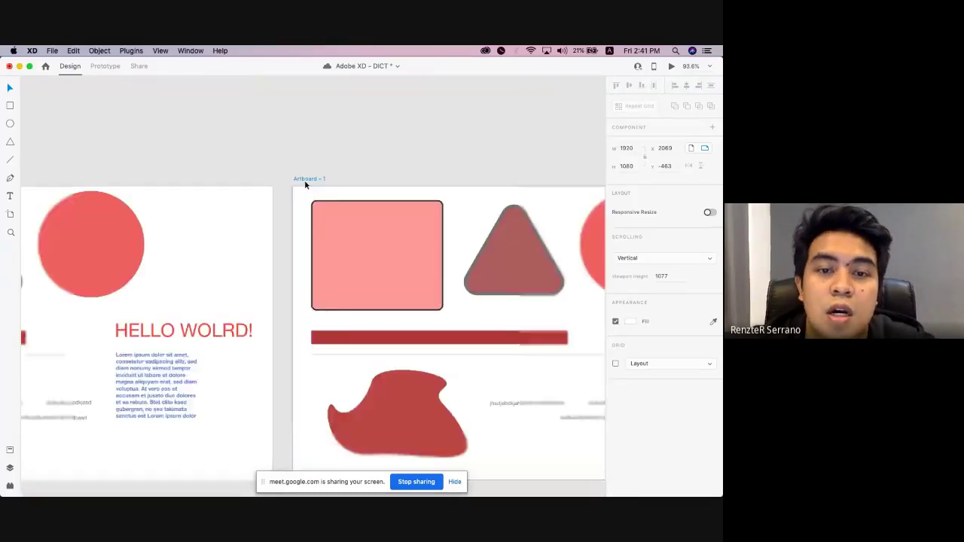
pyautogui.scroll(-2, 298, 165)
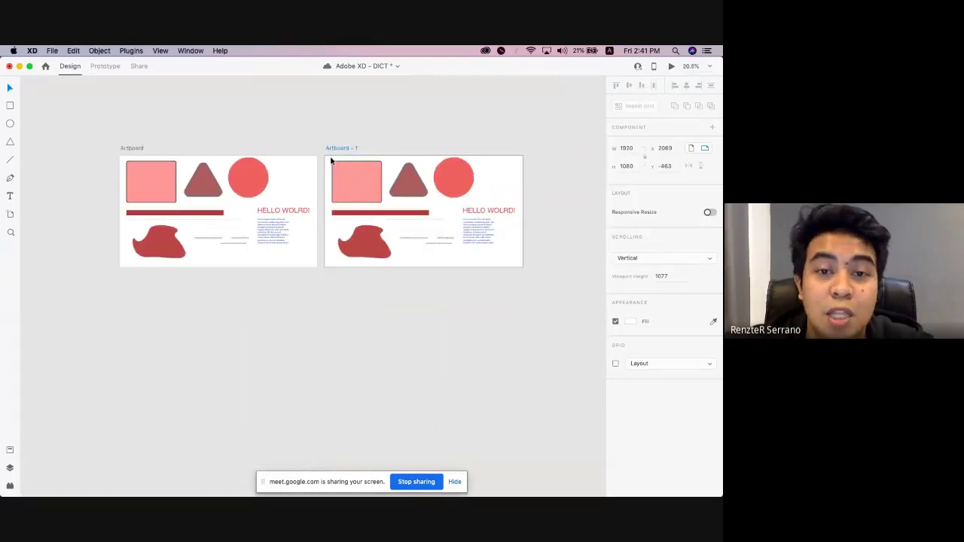
pyautogui.press('Delete')
# Select the rounded rectangle, triangle and circle together and place a copy of all three outside the artboard, to its right.
pyautogui.click(255, 173)
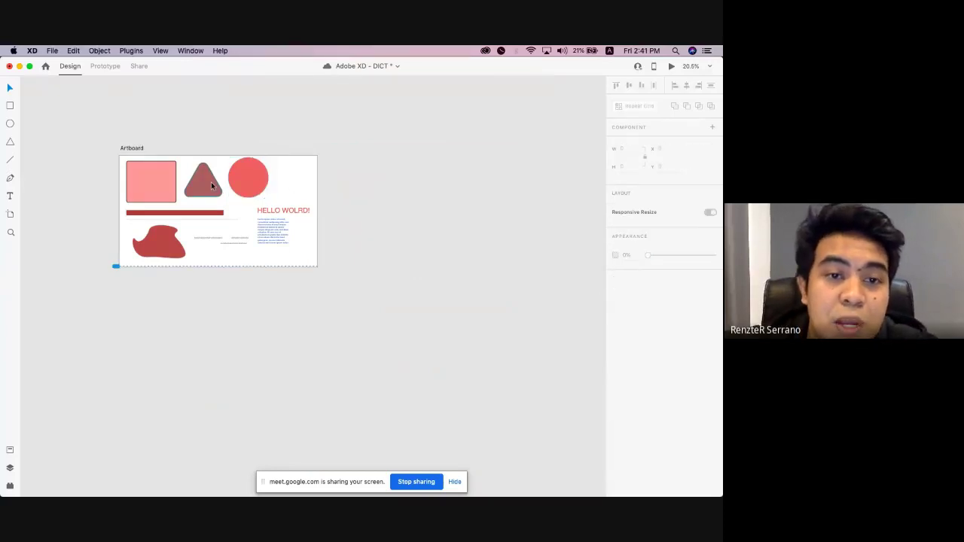
pyautogui.scroll(2, 211, 182)
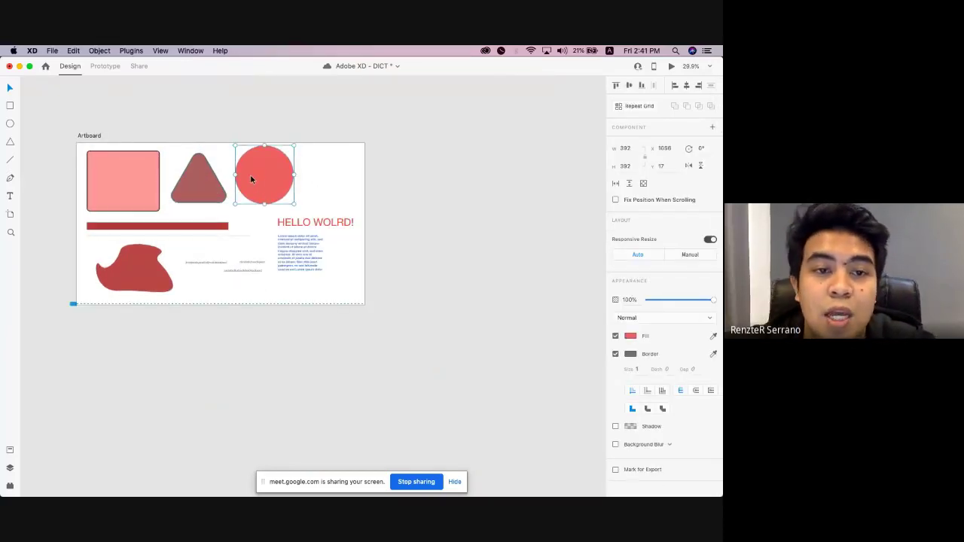
pyautogui.click(154, 189)
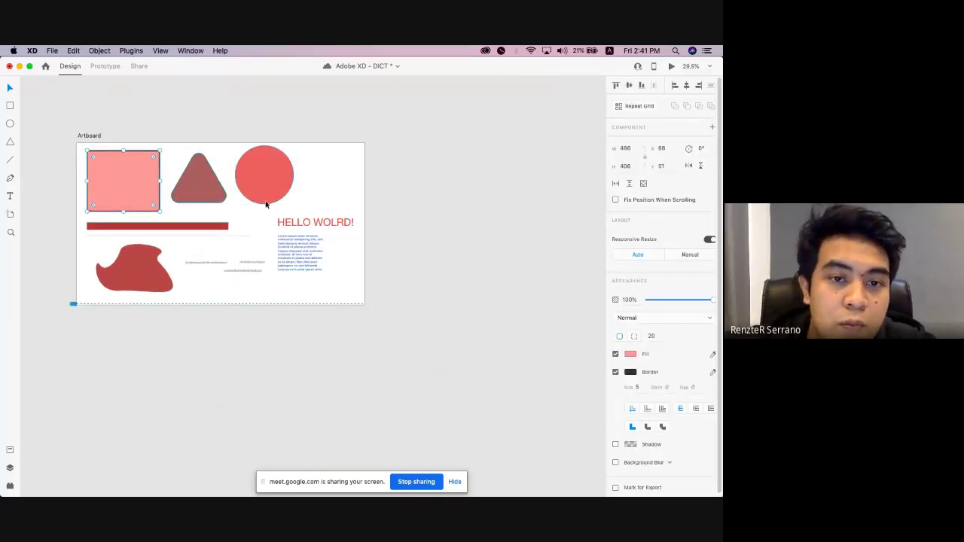
pyautogui.moveTo(325, 193); pyautogui.dragTo(106, 177)
pyautogui.click(312, 187)
pyautogui.moveTo(312, 186); pyautogui.dragTo(131, 174)
pyautogui.moveTo(343, 206); pyautogui.dragTo(138, 167)
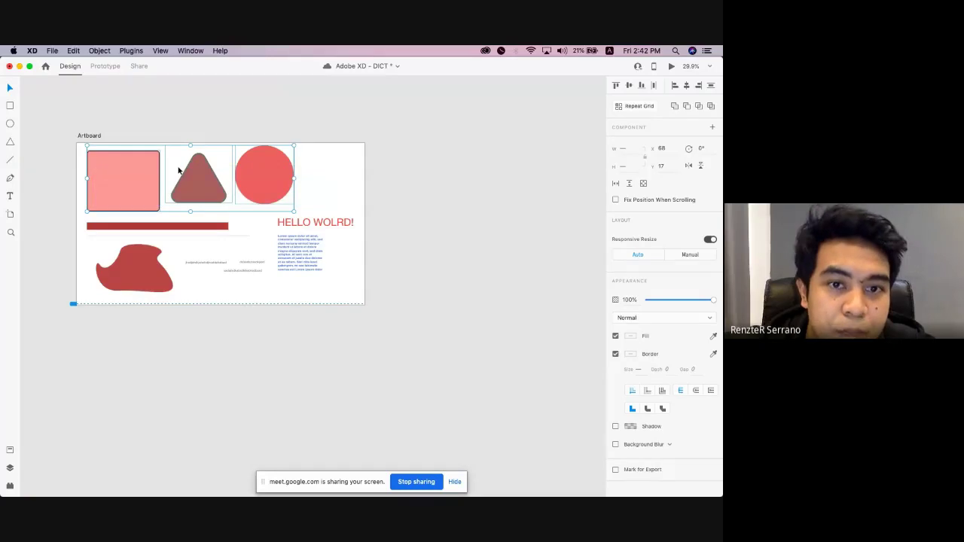
pyautogui.moveTo(332, 196); pyautogui.dragTo(124, 152)
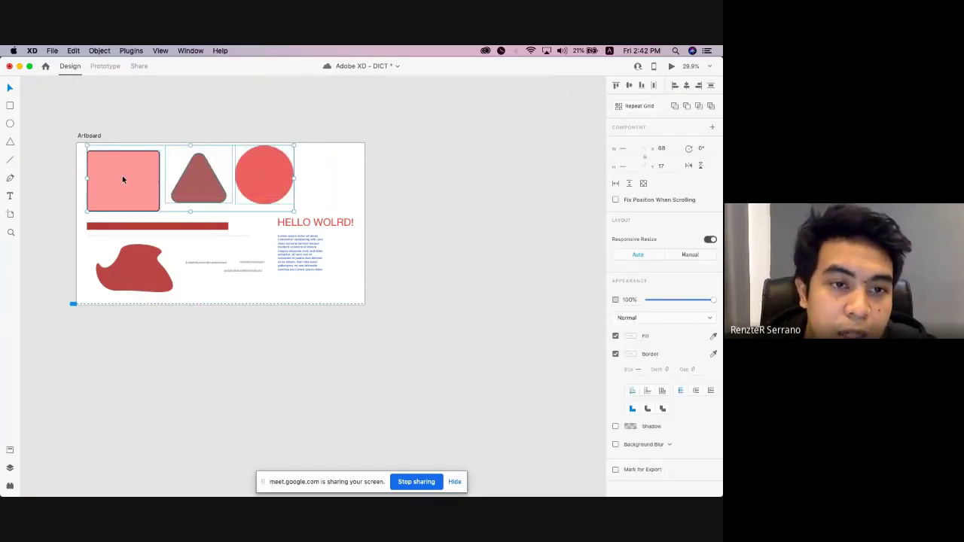
pyautogui.press('alt')
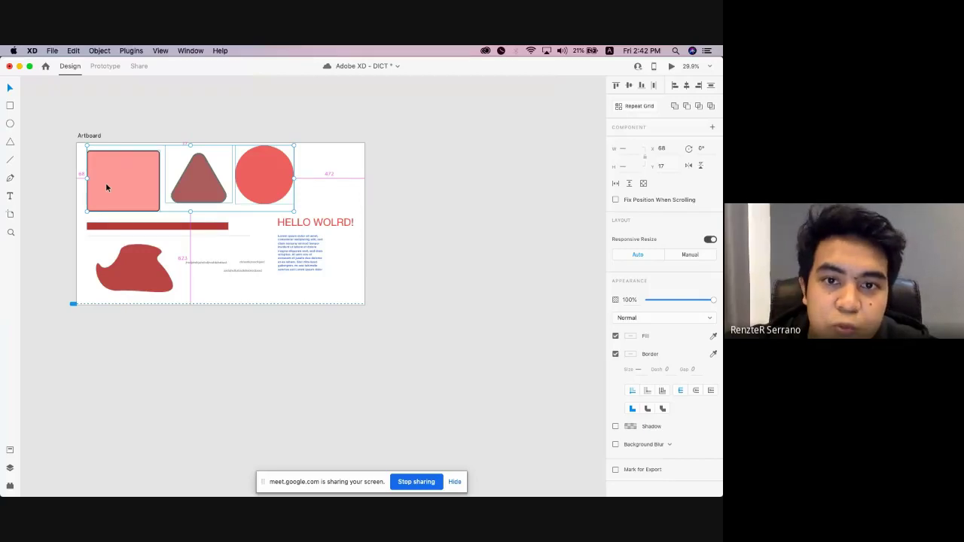
pyautogui.moveTo(106, 184); pyautogui.dragTo(395, 182)
pyautogui.click(323, 151)
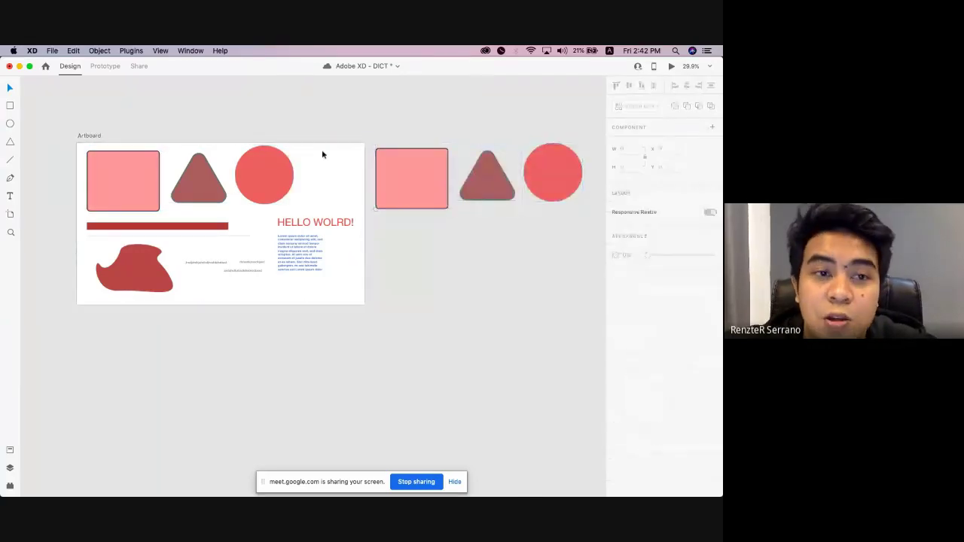
# Move the original circle on the artboard to about X 1675, Y 59.
pyautogui.click(462, 184)
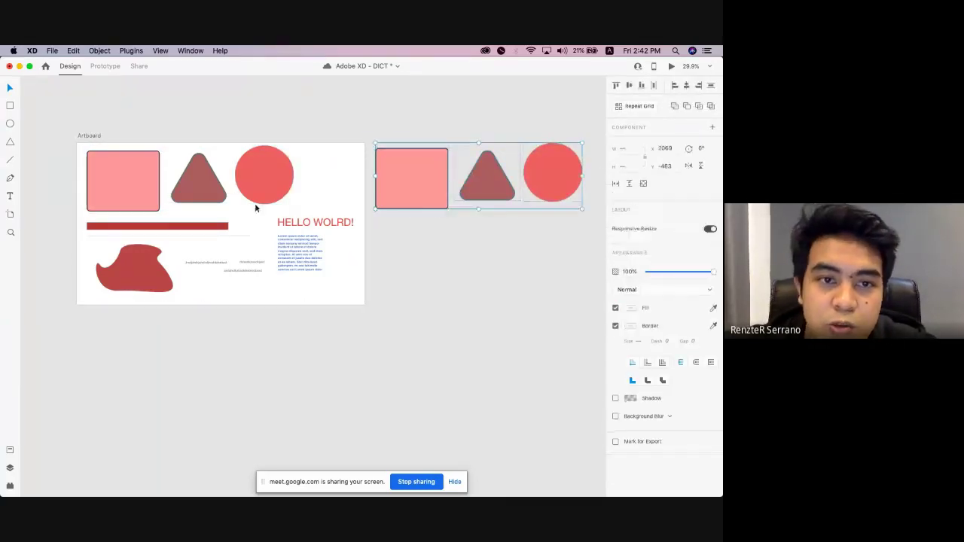
pyautogui.moveTo(260, 187); pyautogui.dragTo(263, 184)
pyautogui.click(144, 187)
pyautogui.click(372, 127)
pyautogui.moveTo(372, 127); pyautogui.dragTo(520, 250)
pyautogui.click(453, 164)
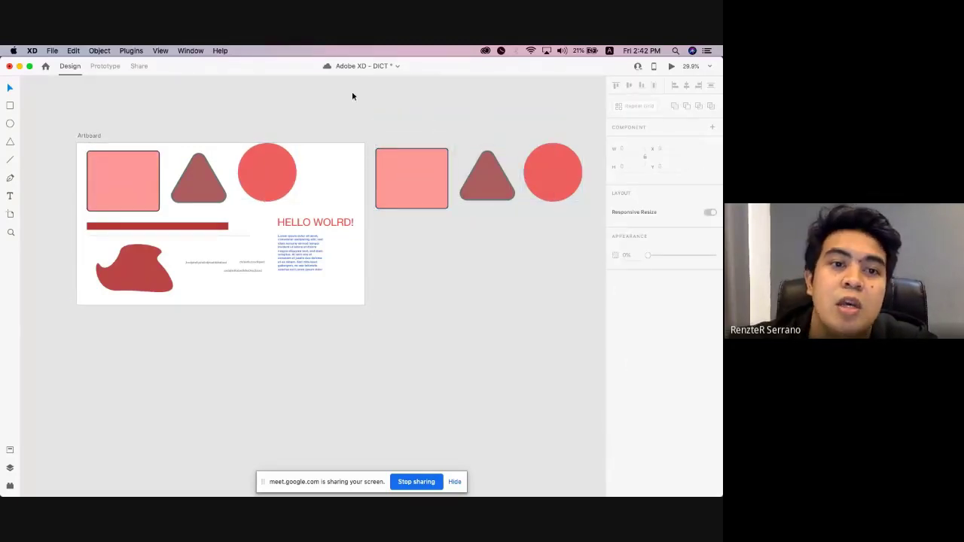
pyautogui.click(267, 180)
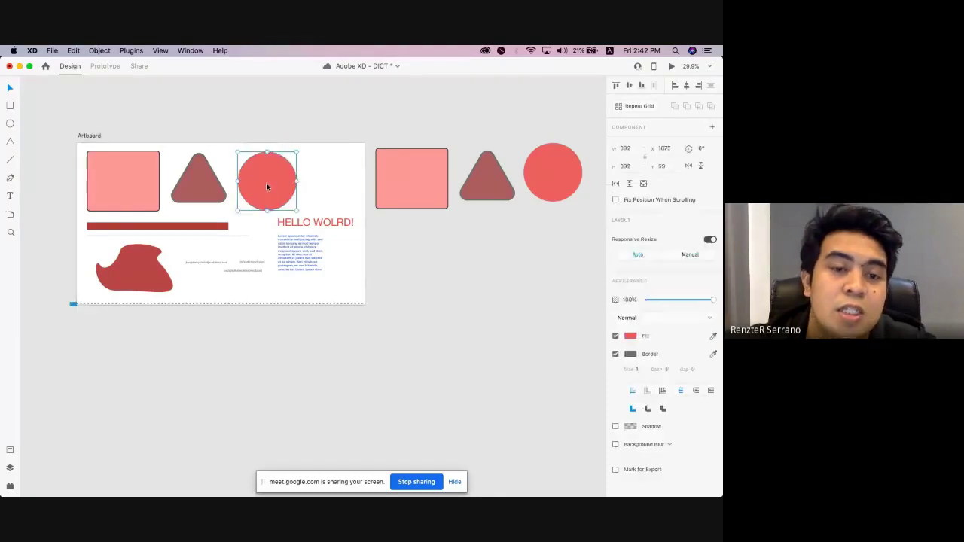
# Select the copied rounded rectangle, triangle and circle outside the artboard and delete them.
pyautogui.click(151, 186)
pyautogui.click(89, 136)
pyautogui.moveTo(378, 110); pyautogui.dragTo(569, 270)
pyautogui.press('Delete')
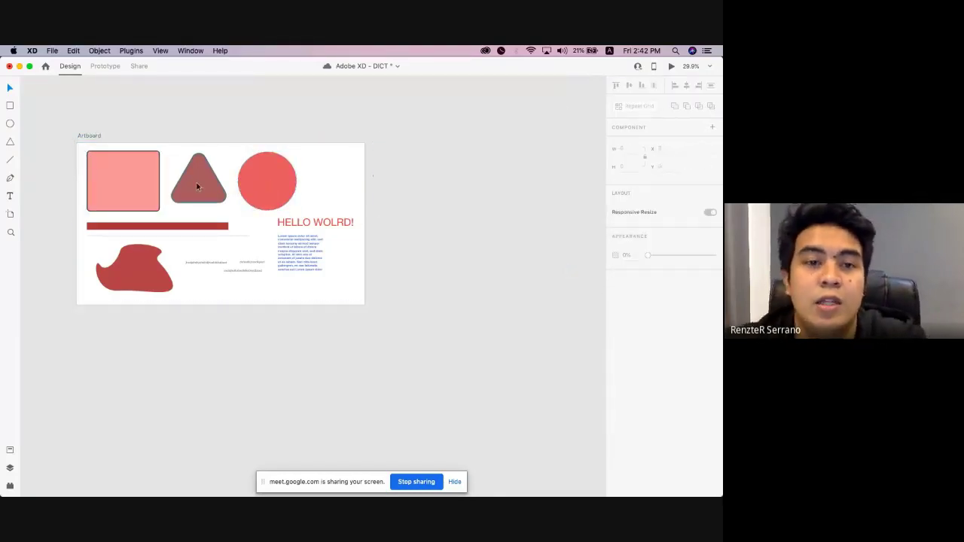
# Zoom in on the circle to 300% with the Zoom tool and save the document.
pyautogui.click(11, 232)
pyautogui.hscroll(-2, 213, 184)
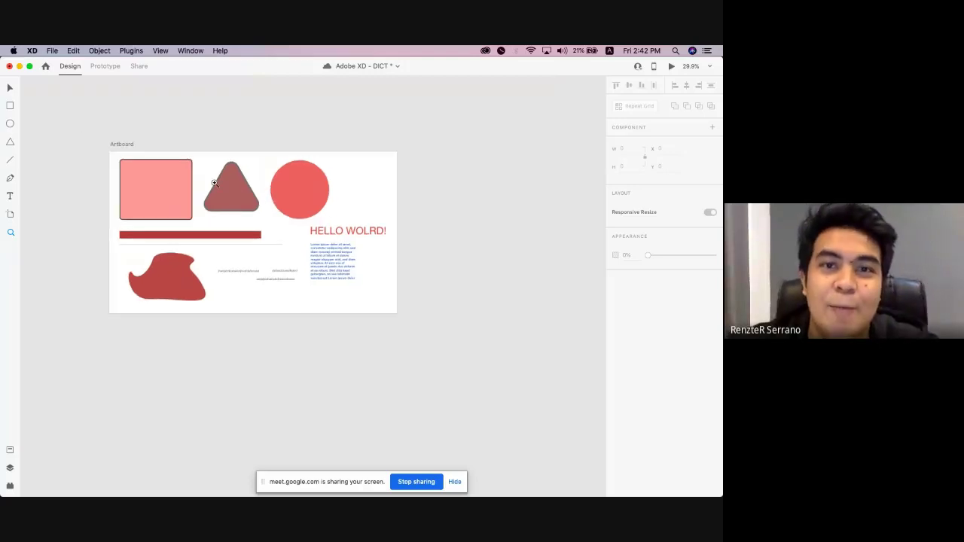
pyautogui.hscroll(1, 272, 182)
pyautogui.click(311, 210)
pyautogui.scroll(10, 309, 210)
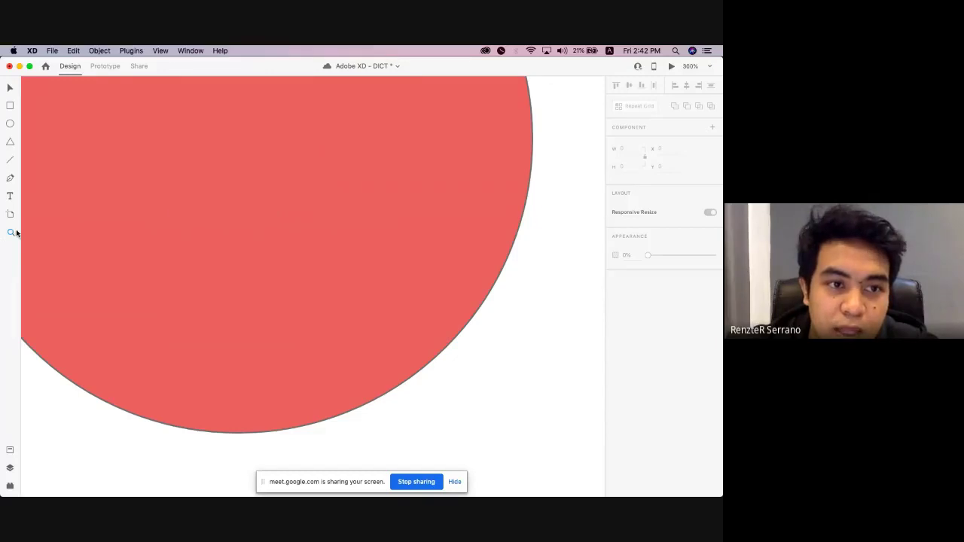
pyautogui.press('super+s')
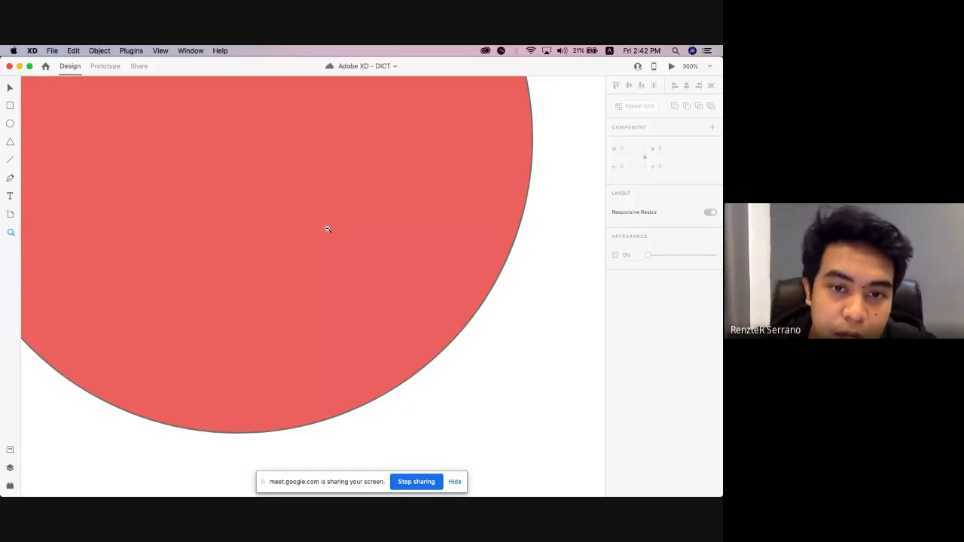
# Zoom out from the circle with the Zoom tool until the whole artboard is in view.
pyautogui.keyDown('alt'); pyautogui.click(326, 238); pyautogui.keyUp('alt')
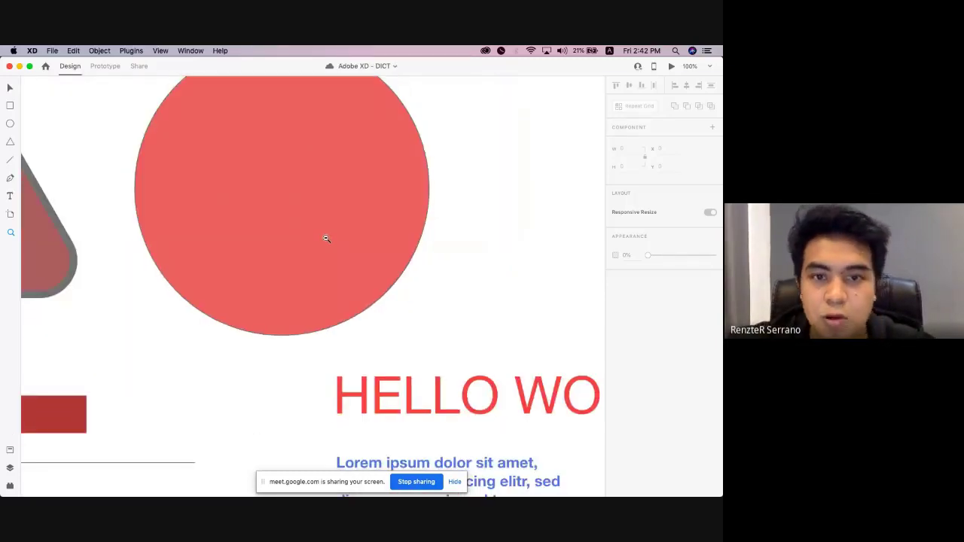
pyautogui.keyDown('alt'); pyautogui.click(326, 238); pyautogui.keyUp('alt')
pyautogui.keyDown('alt'); pyautogui.click(326, 238); pyautogui.keyUp('alt')
pyautogui.keyDown('alt'); pyautogui.click(325, 238); pyautogui.keyUp('alt')
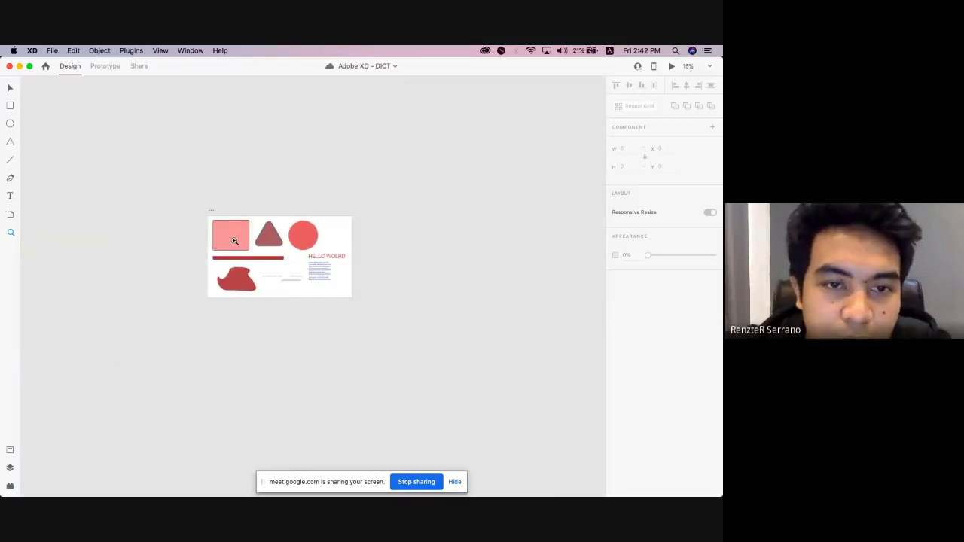
pyautogui.scroll(2, 234, 241)
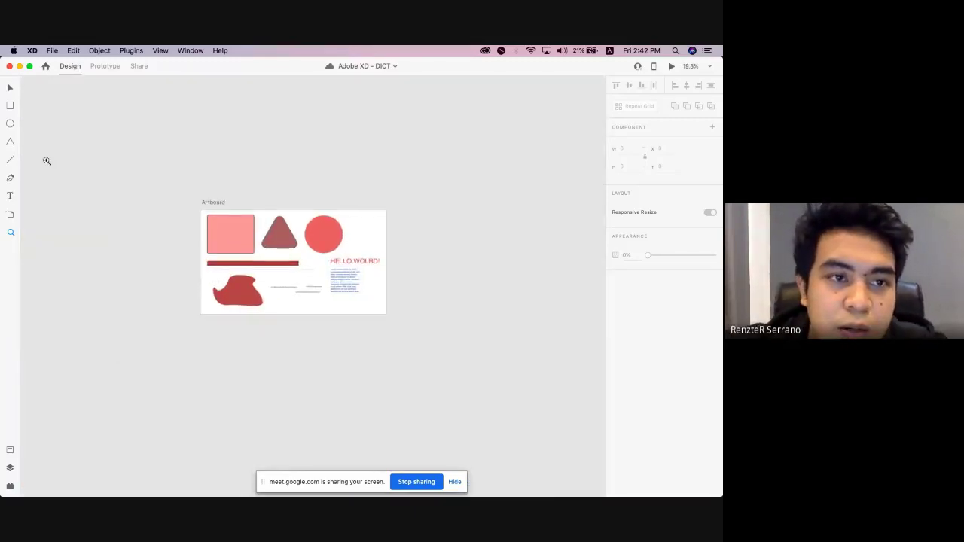
# Zoom in on the area around the HELLO WOLRD! heading and its paragraph with the Zoom tool.
pyautogui.click(12, 233)
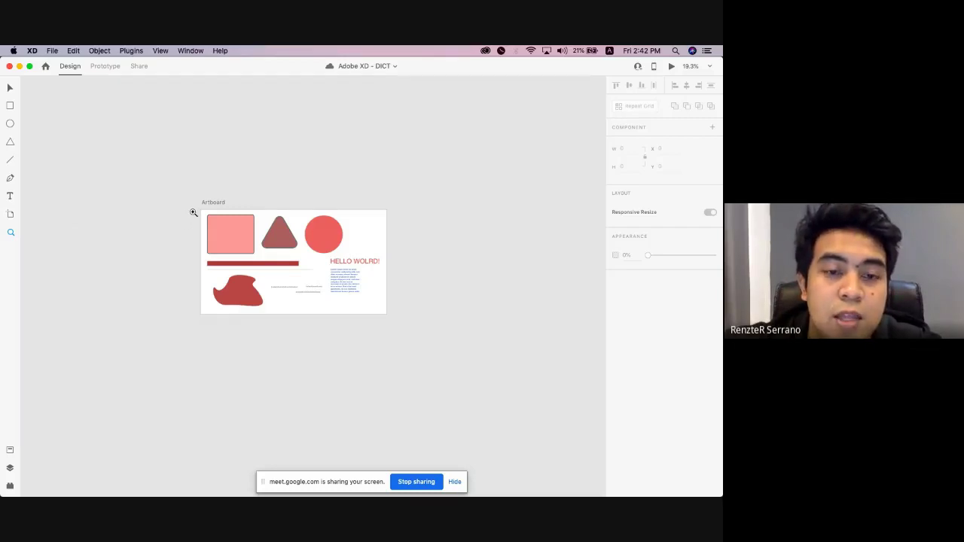
pyautogui.click(359, 262)
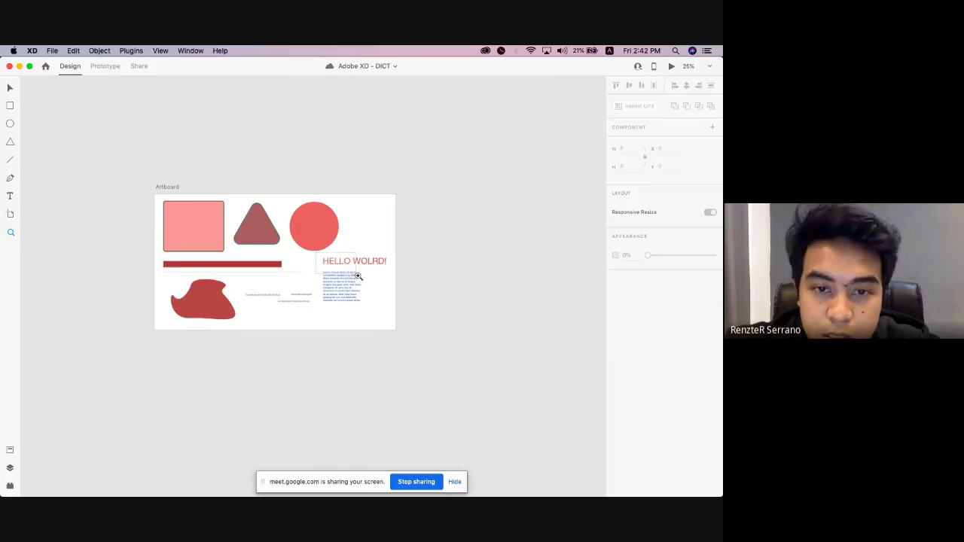
pyautogui.moveTo(358, 277); pyautogui.dragTo(390, 310)
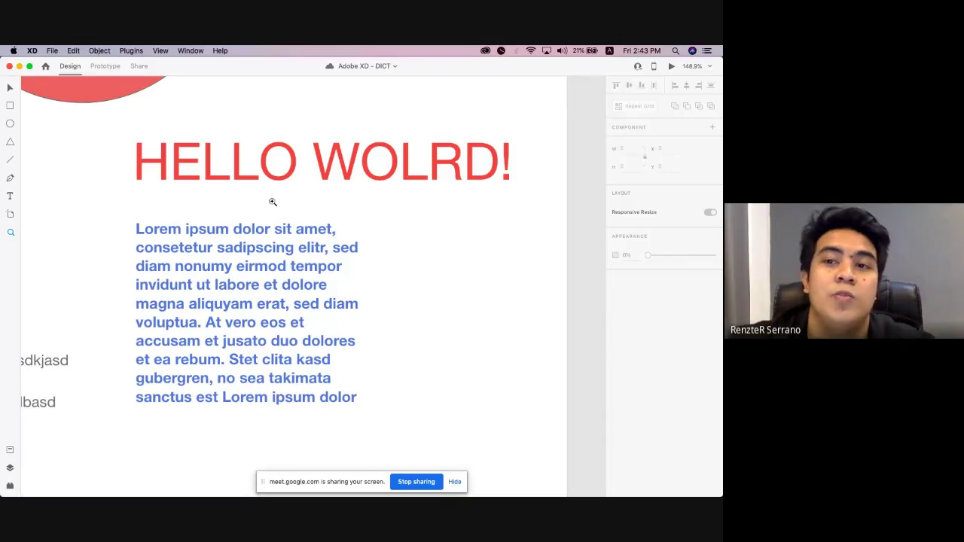
# Open the zoom percentage for editing and examine the preset zoom levels without choosing one.
pyautogui.moveTo(703, 66); pyautogui.dragTo(677, 66)
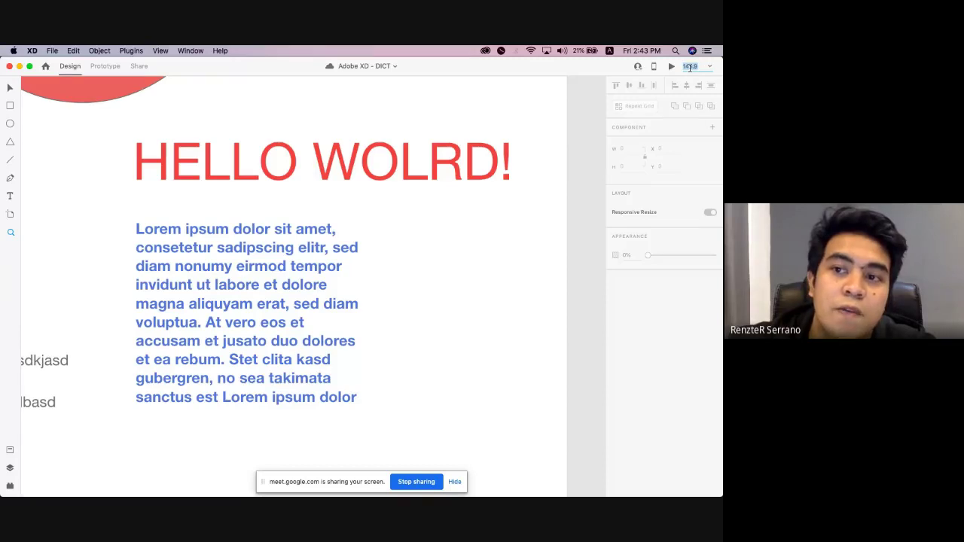
pyautogui.click(710, 67)
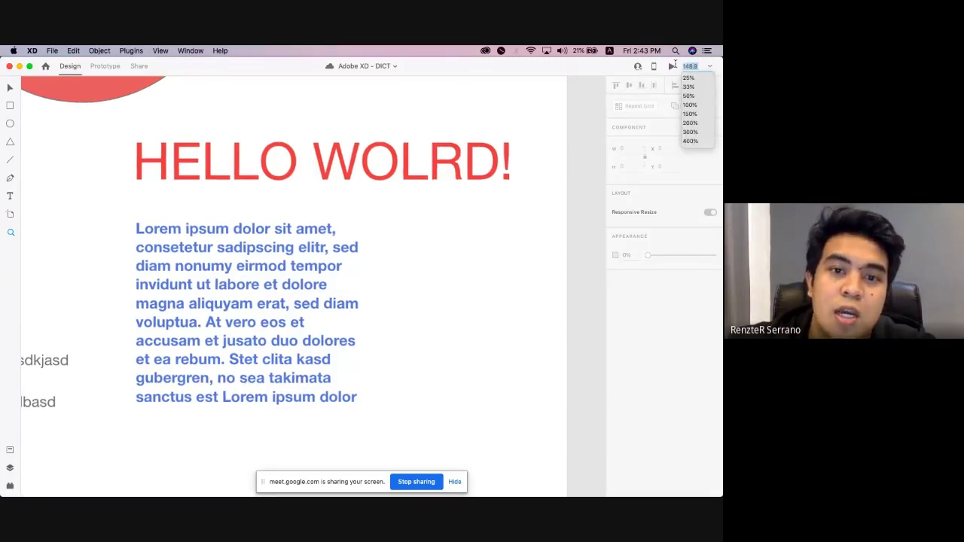
pyautogui.click(39, 229)
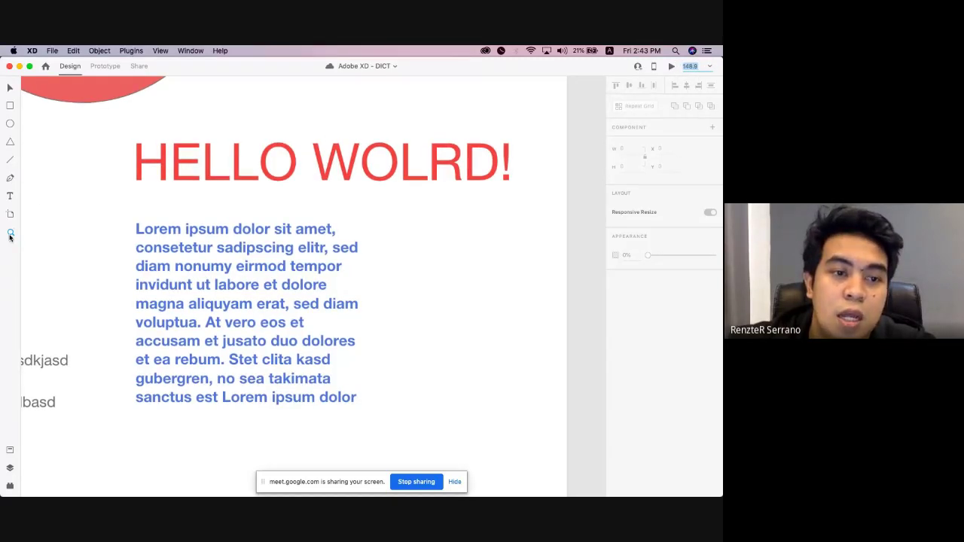
pyautogui.write('4')
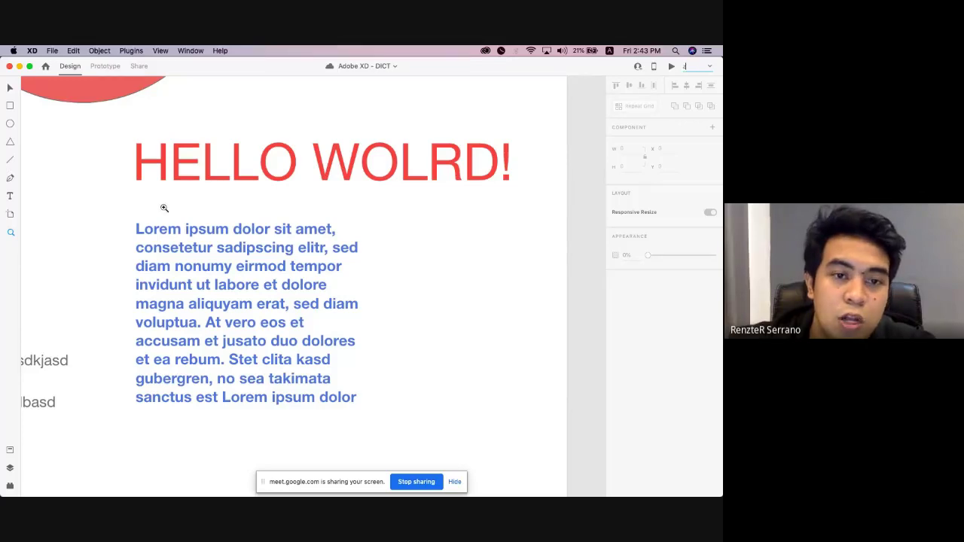
# Zoom out from the text with the Zoom tool to show the whole artboard at 33%.
pyautogui.keyDown('alt'); pyautogui.click(164, 208); pyautogui.keyUp('alt')
pyautogui.keyDown('alt'); pyautogui.click(164, 208); pyautogui.keyUp('alt')
pyautogui.keyDown('alt'); pyautogui.click(164, 208); pyautogui.keyUp('alt')
pyautogui.keyDown('alt'); pyautogui.click(164, 208); pyautogui.keyUp('alt')
pyautogui.moveTo(122, 193); pyautogui.dragTo(288, 230)
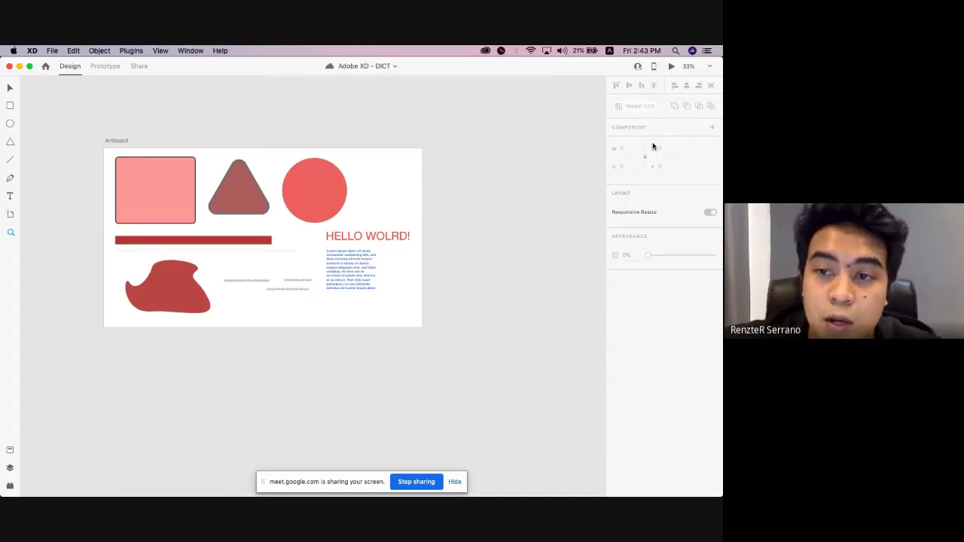
# Show the document's assets and then its layers, and select the artboard briefly to examine its entry.
pyautogui.click(10, 450)
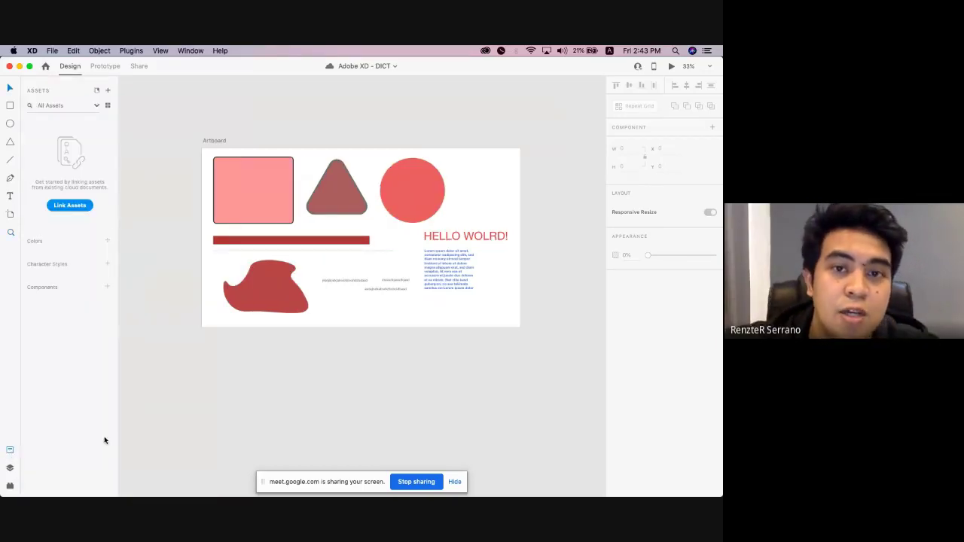
pyautogui.click(10, 468)
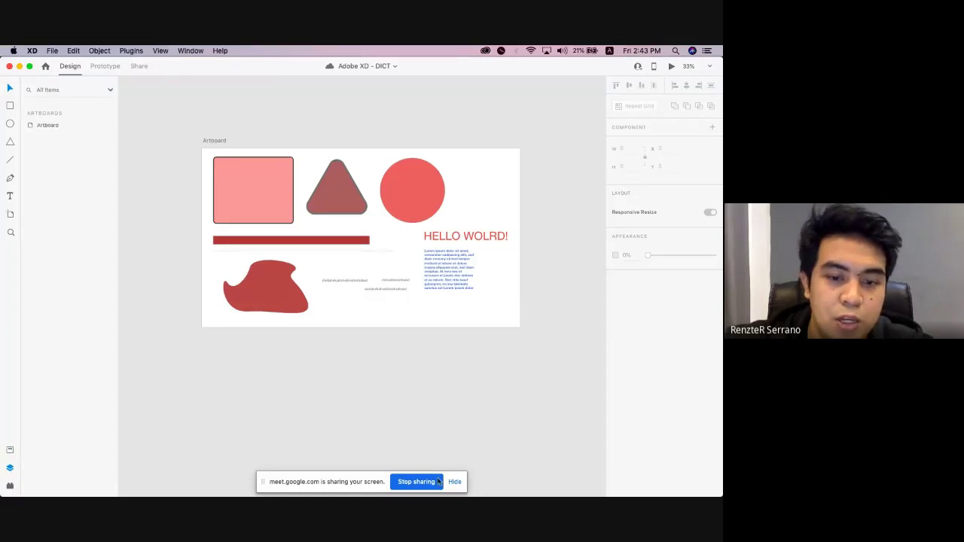
pyautogui.scroll(1, 212, 215)
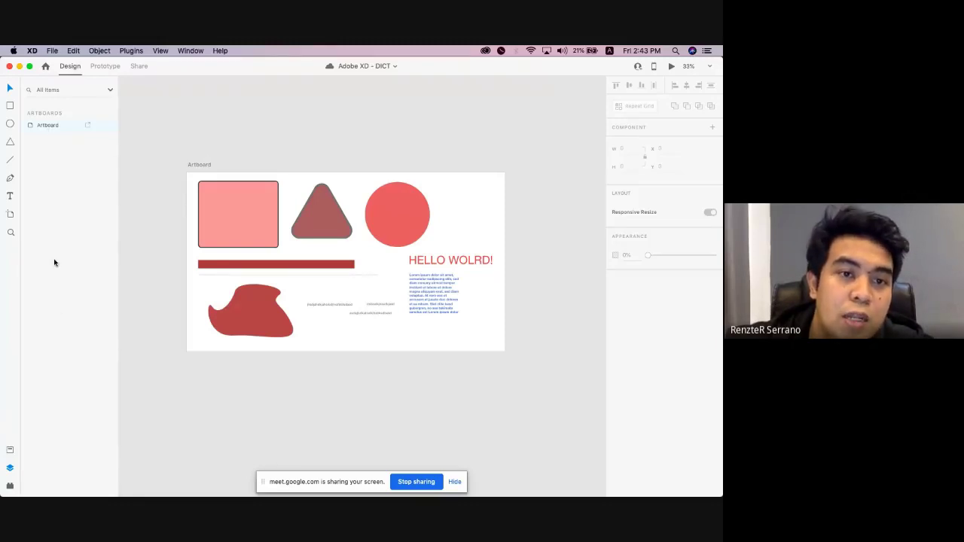
pyautogui.scroll(-2, 181, 209)
pyautogui.click(204, 166)
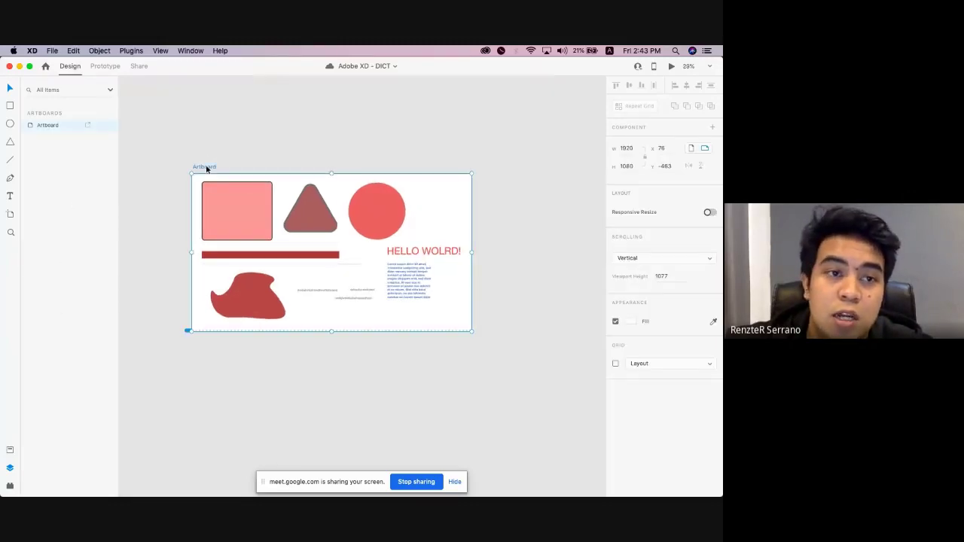
pyautogui.click(191, 150)
pyautogui.click(200, 166)
pyautogui.click(198, 156)
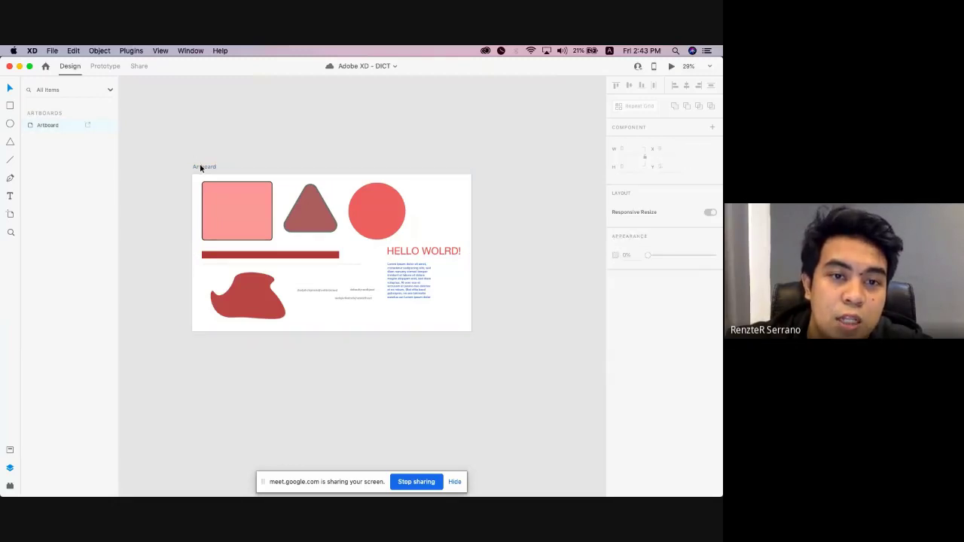
# Duplicate the artboard to its right at X 2053, Y -463, and delete all contents of the copy.
pyautogui.click(199, 167)
pyautogui.moveTo(198, 169); pyautogui.dragTo(490, 164)
pyautogui.hscroll(5, 490, 164)
pyautogui.moveTo(585, 338); pyautogui.dragTo(373, 202)
pyautogui.press('BackSpace')
pyautogui.hscroll(-5, 340, 209)
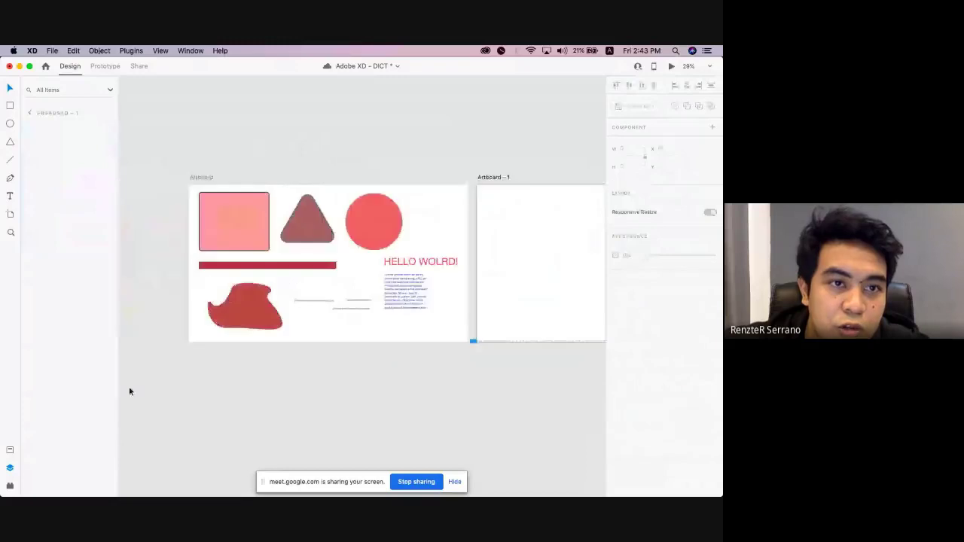
# Select Artboard – 1 and the original artboard in turn, and save the document.
pyautogui.click(9, 468)
pyautogui.click(9, 469)
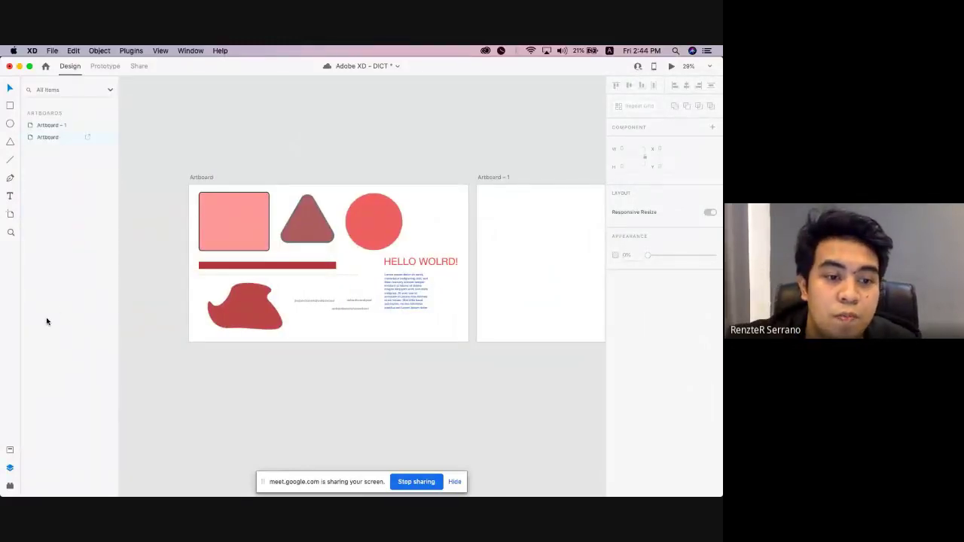
pyautogui.click(48, 127)
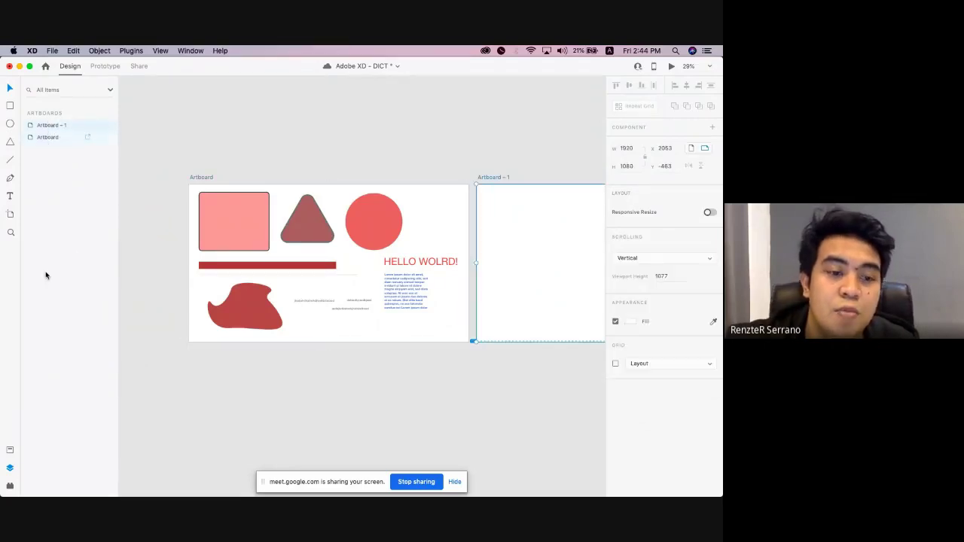
pyautogui.click(202, 178)
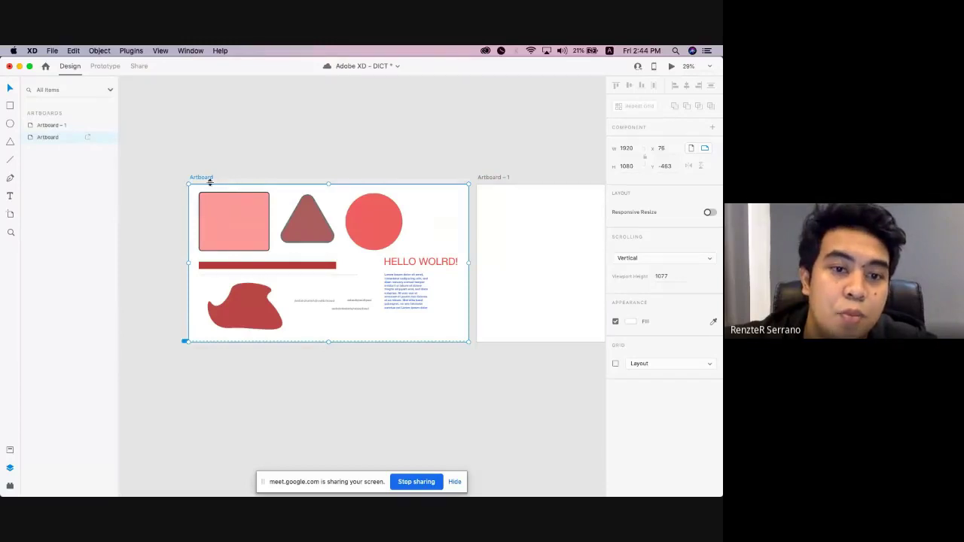
pyautogui.scroll(2, 195, 183)
pyautogui.scroll(2, 200, 200)
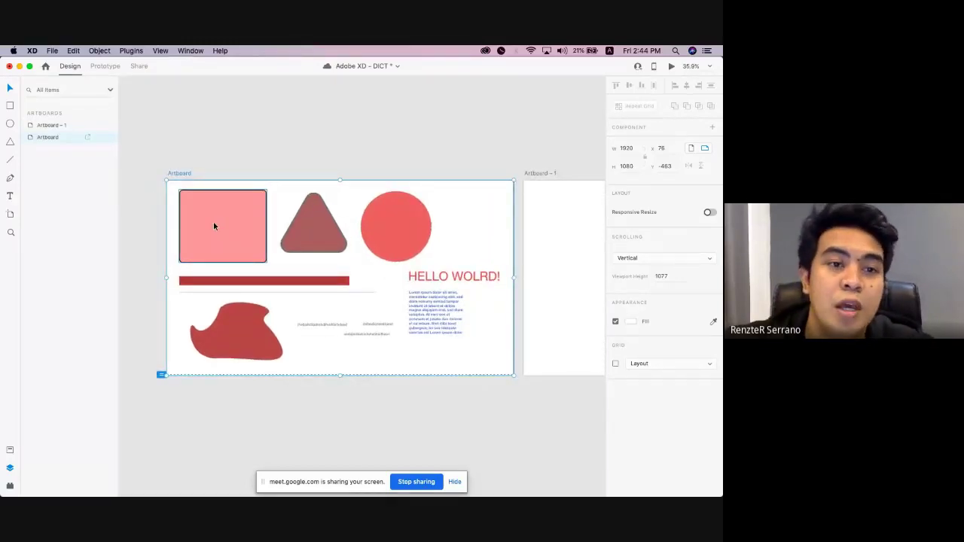
pyautogui.press('super+s')
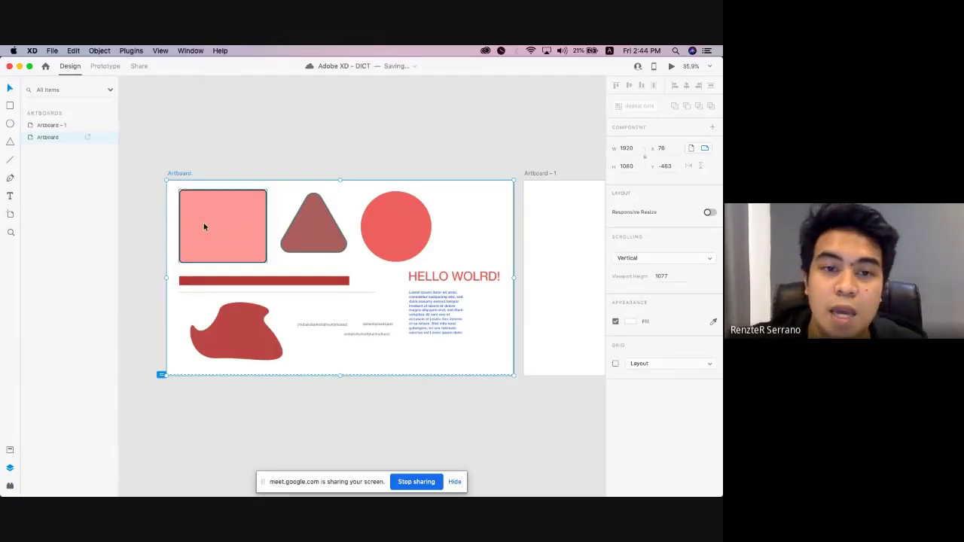
# Add a line of text above the original artboard reading "Artboard > Layers > Groups > Items".
pyautogui.click(10, 196)
pyautogui.click(235, 146)
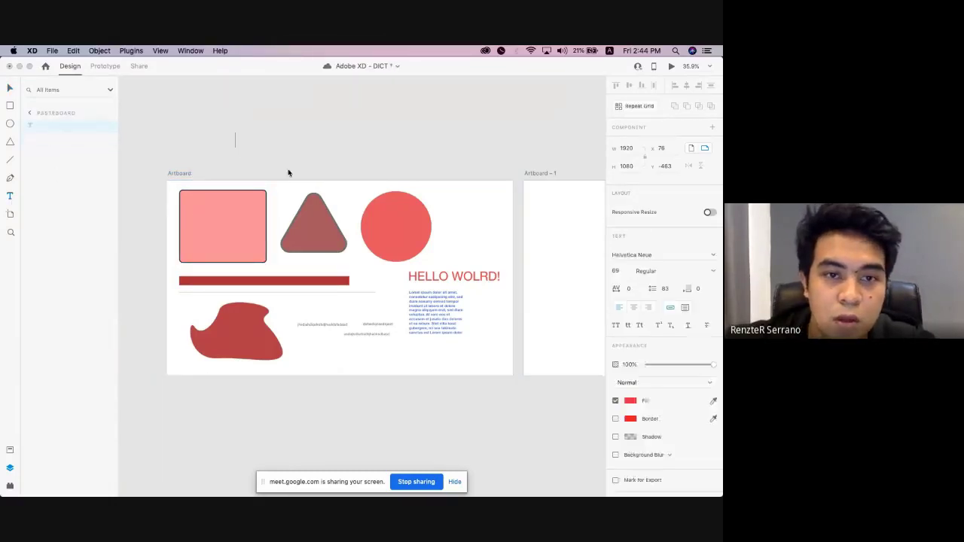
pyautogui.write('Artboard')
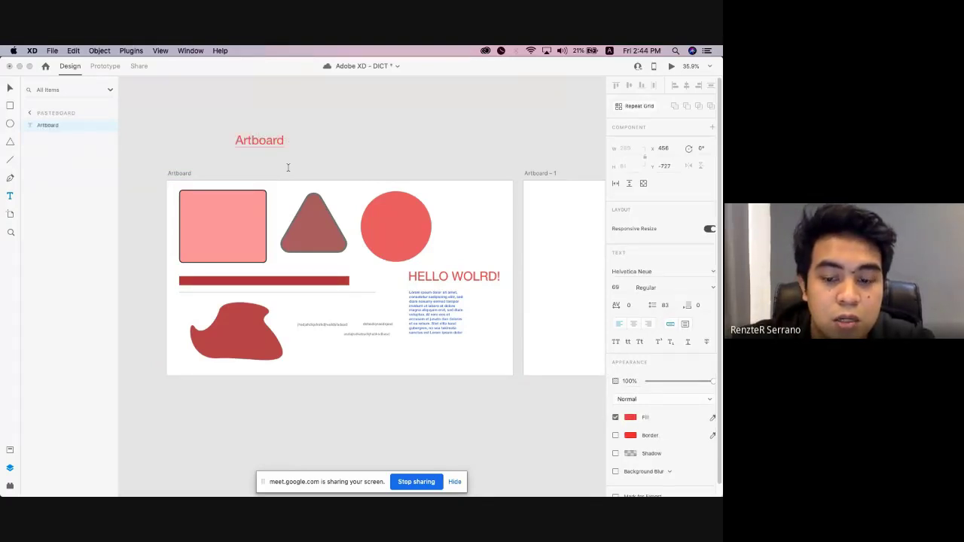
pyautogui.write(' > ITEM')
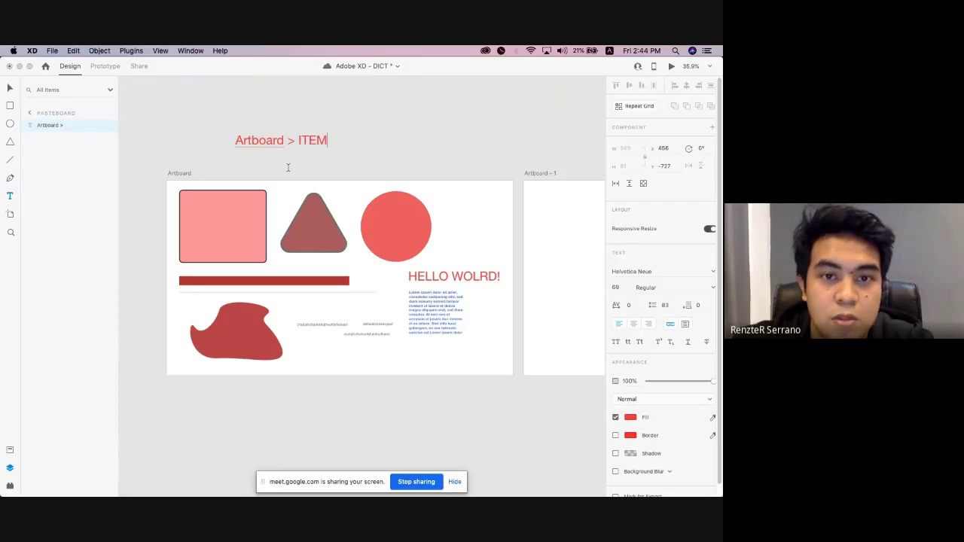
pyautogui.press('BackSpace')
pyautogui.press('BackSpace')
pyautogui.press('BackSpace')
pyautogui.press('BackSpace')
pyautogui.write('Layers')
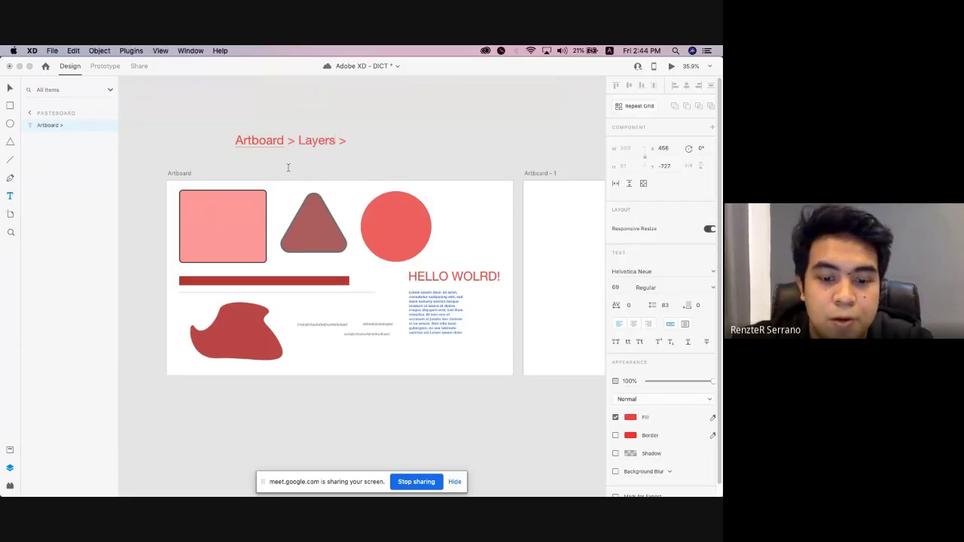
pyautogui.write(' > ')
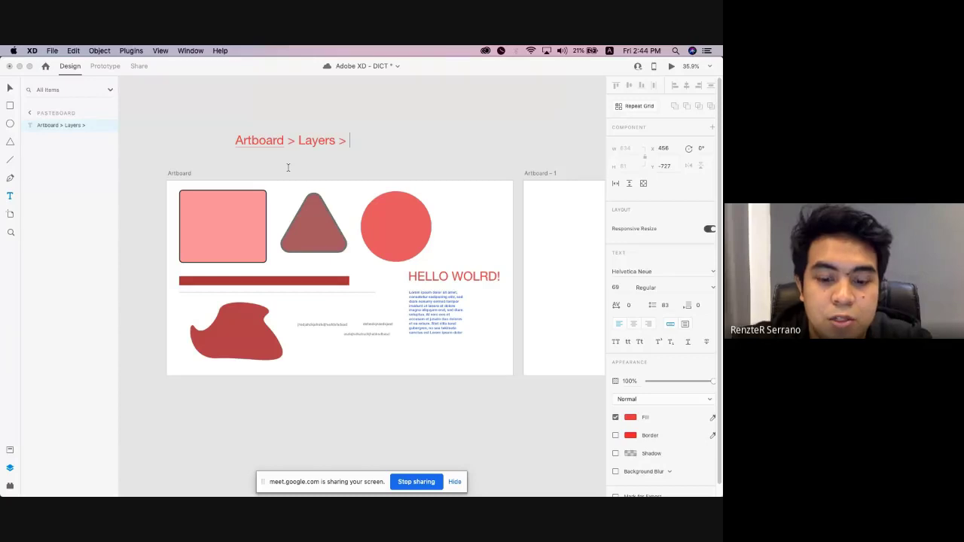
pyautogui.write('Group')
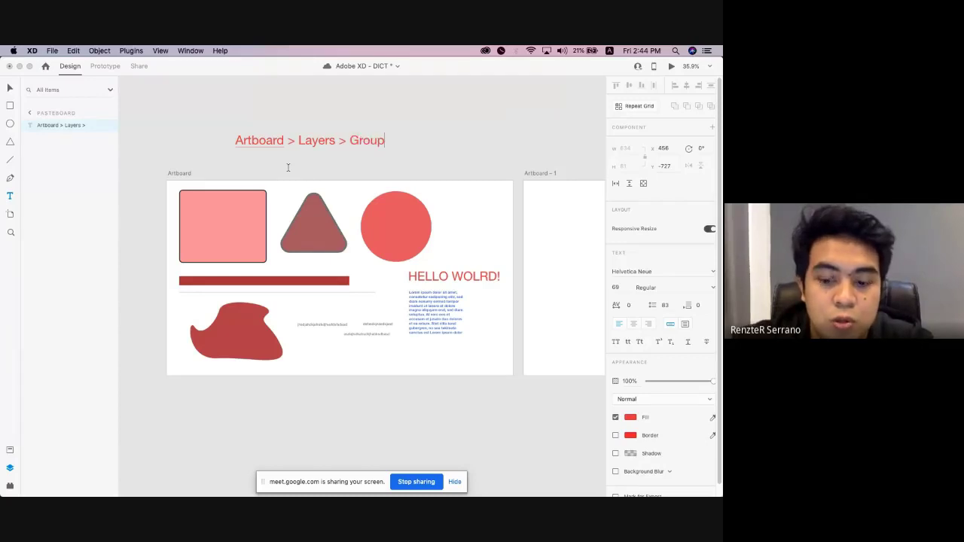
pyautogui.write('s > Items')
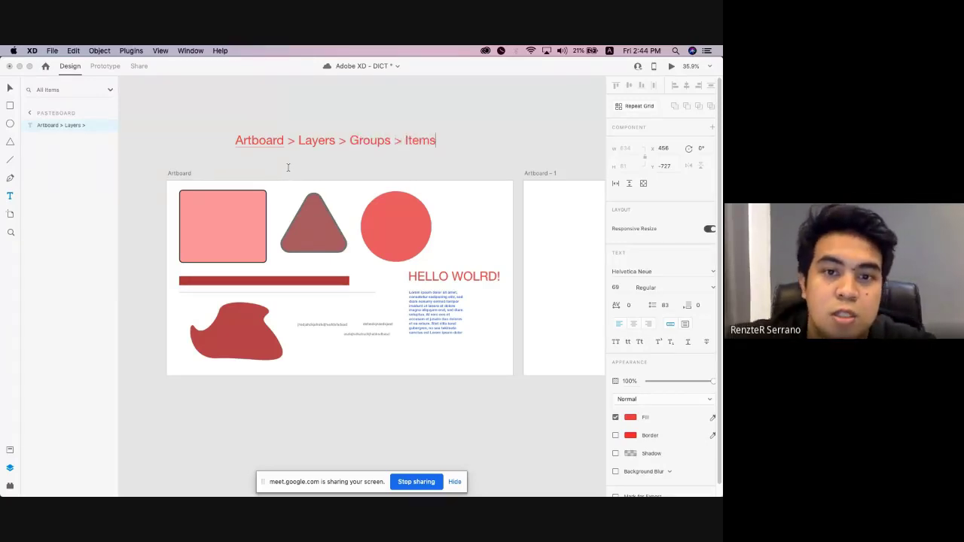
pyautogui.press('Escape')
pyautogui.scroll(5, 290, 129)
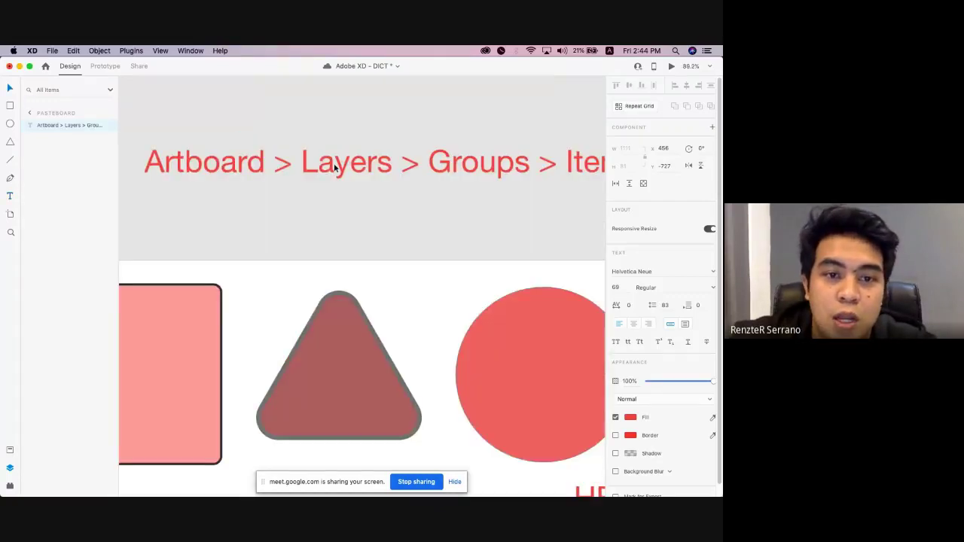
pyautogui.scroll(-5, 248, 174)
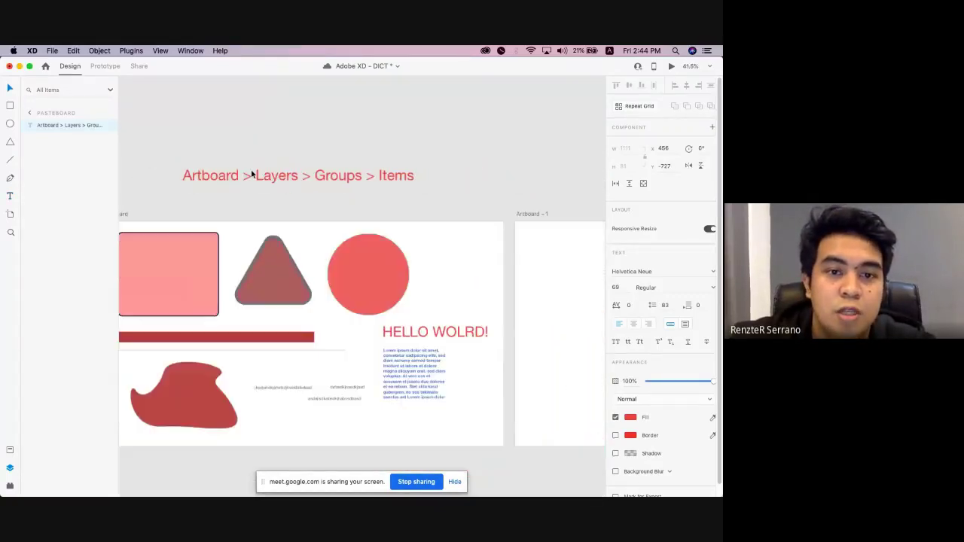
# Select the rectangle, circle, line and text items on the original artboard in turn to examine their layer entries.
pyautogui.click(251, 173)
pyautogui.scroll(-1, 118, 166)
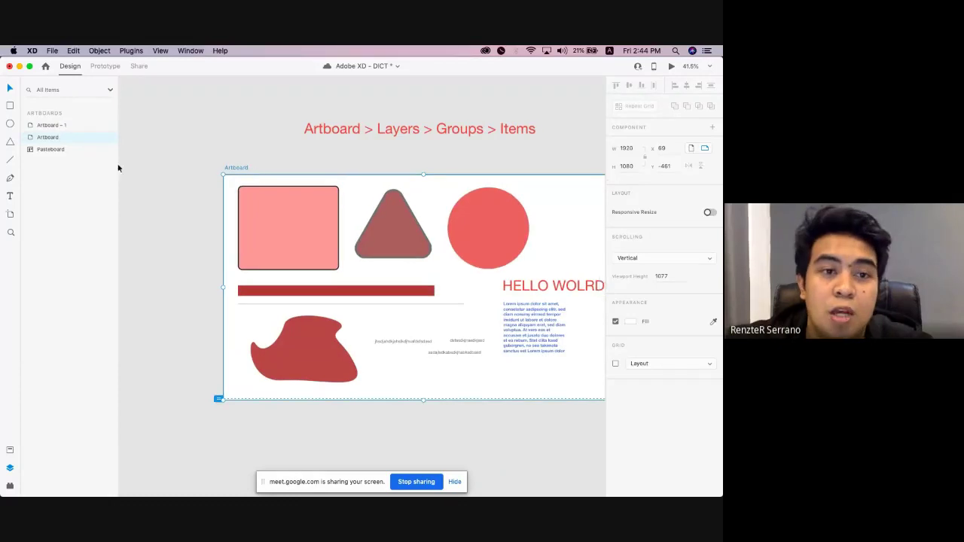
pyautogui.click(321, 219)
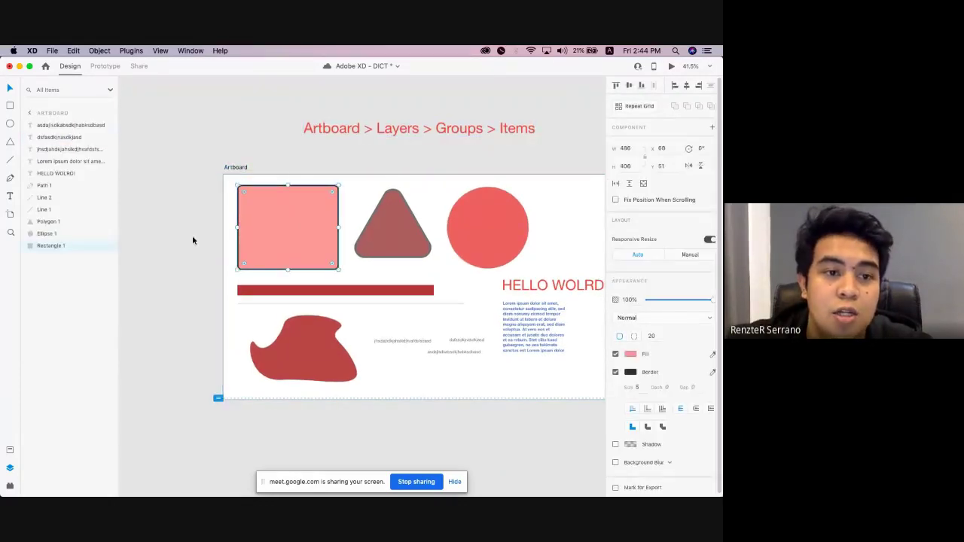
pyautogui.scroll(1, 192, 235)
pyautogui.click(101, 292)
pyautogui.click(335, 230)
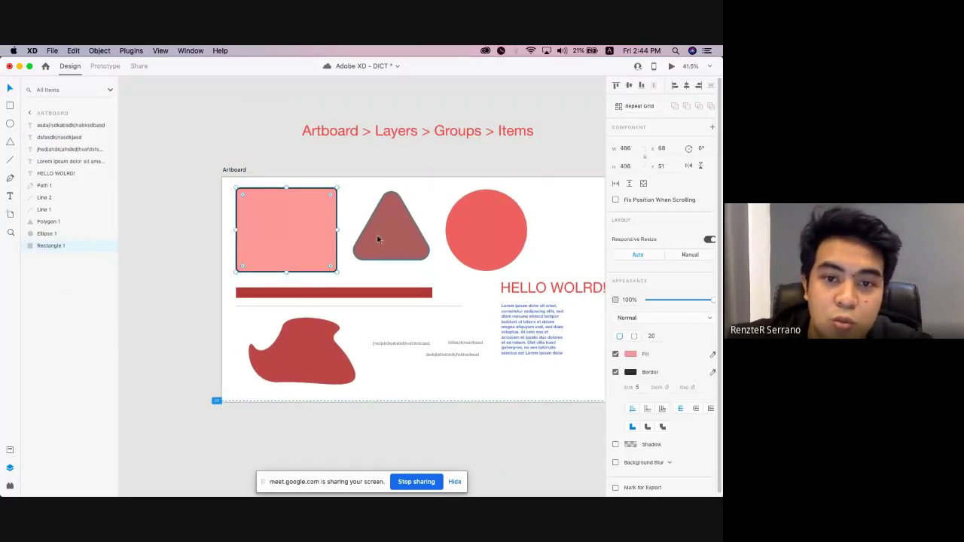
pyautogui.moveTo(475, 235); pyautogui.dragTo(478, 234)
pyautogui.click(400, 295)
pyautogui.click(534, 292)
pyautogui.click(534, 325)
pyautogui.click(438, 354)
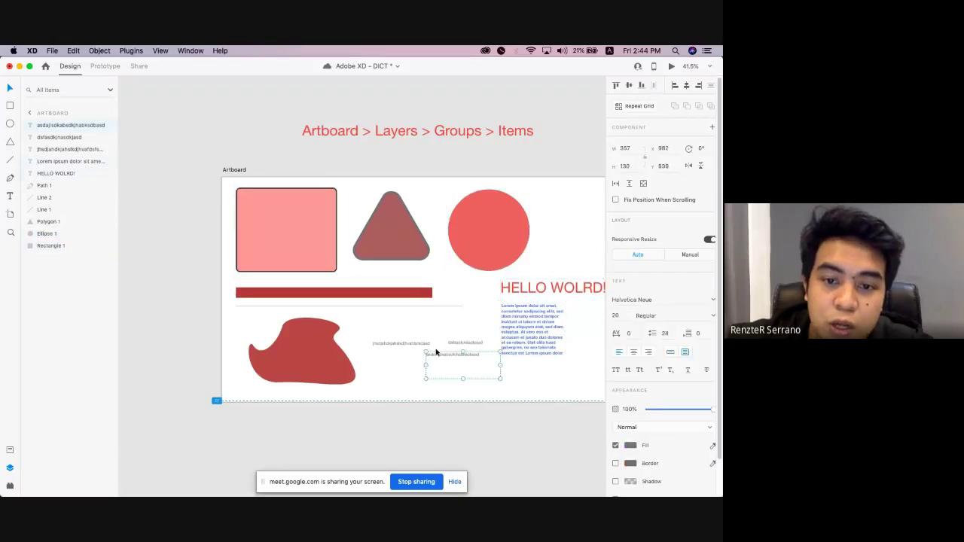
pyautogui.click(403, 344)
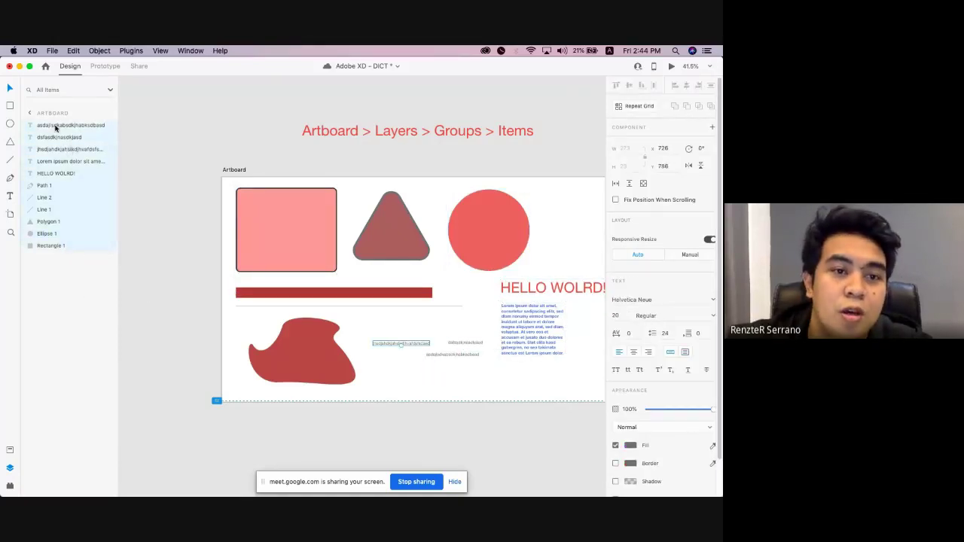
# Select all items of the original artboard together to examine its full layer list, and clear the selection.
pyautogui.click(67, 265)
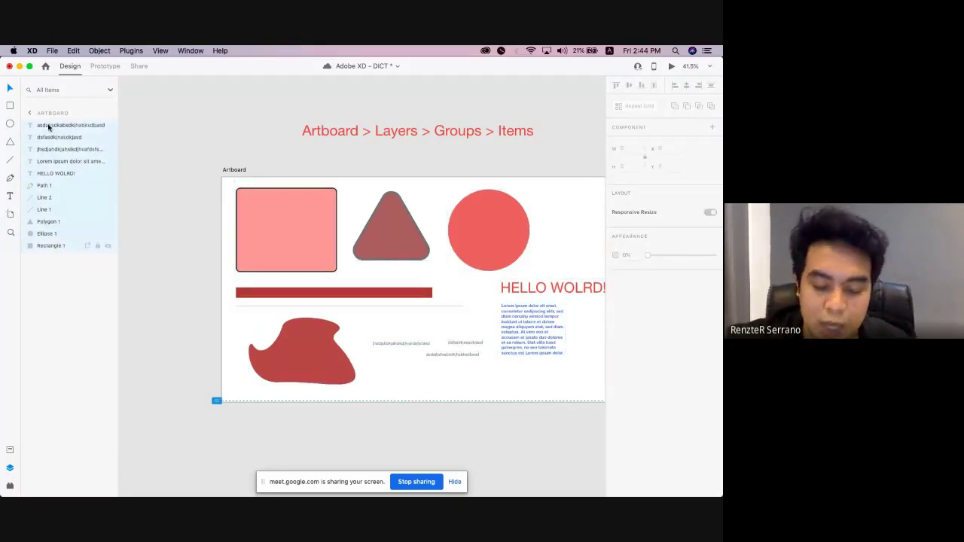
pyautogui.press('super+a')
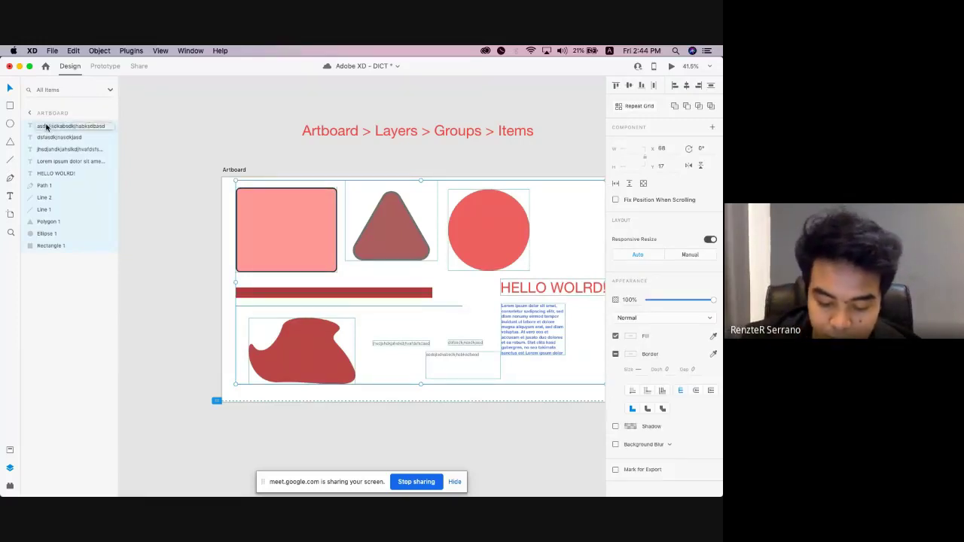
pyautogui.click(98, 173)
pyautogui.click(97, 174)
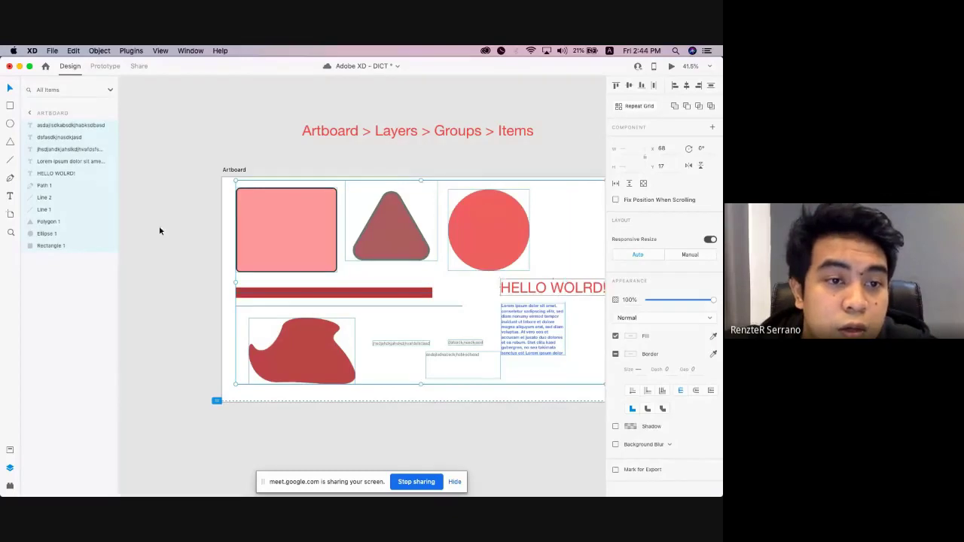
pyautogui.click(159, 226)
pyautogui.hscroll(2, 226, 235)
# Move the triangle onto the pink rectangle, and move the circle beside the rectangle to X 607, Y 51.
pyautogui.click(281, 242)
pyautogui.scroll(-3, 329, 230)
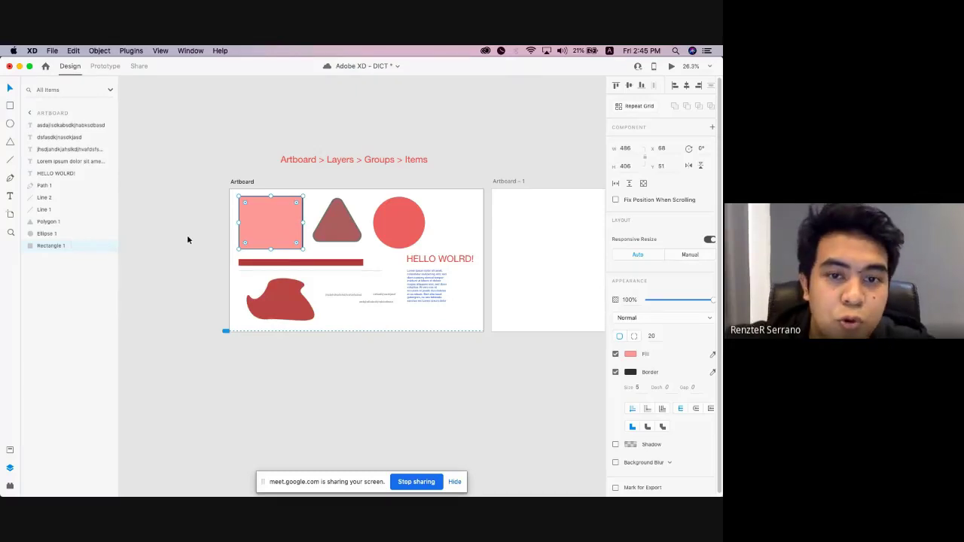
pyautogui.scroll(3, 275, 229)
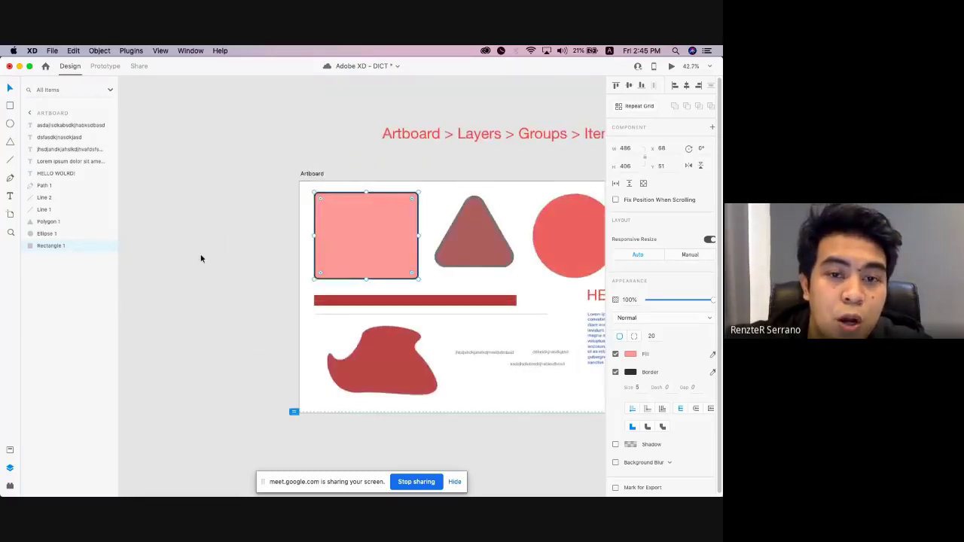
pyautogui.hscroll(5, 379, 241)
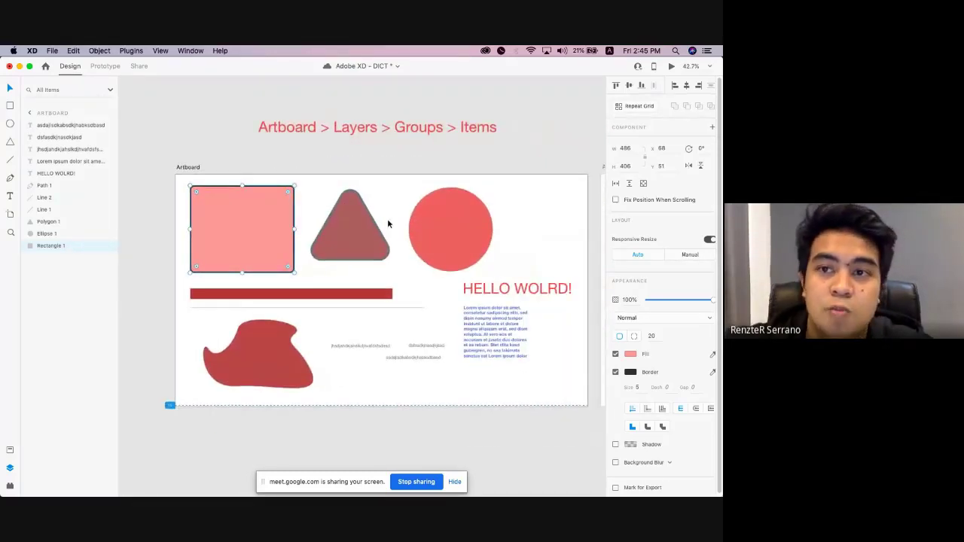
pyautogui.scroll(-2, 298, 241)
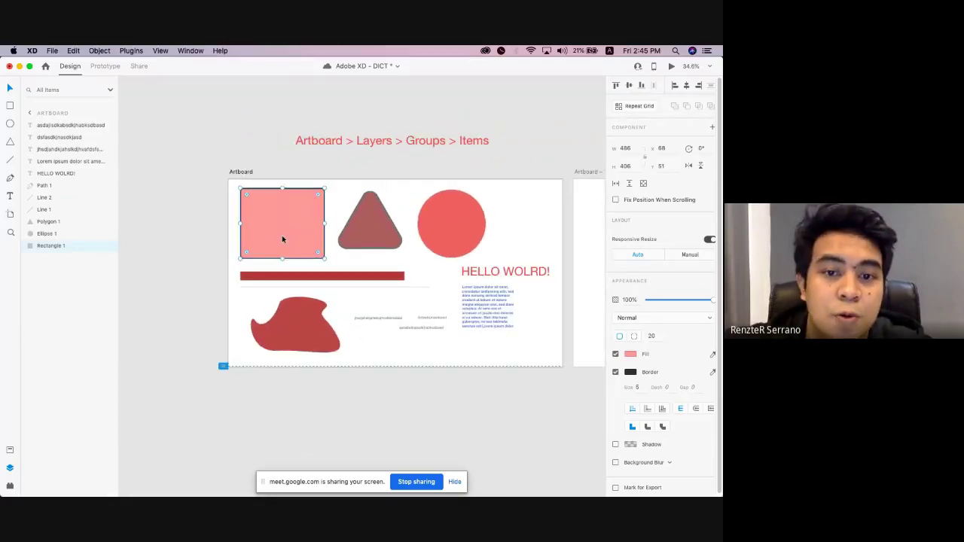
pyautogui.scroll(2, 282, 239)
pyautogui.moveTo(366, 230); pyautogui.dragTo(255, 235)
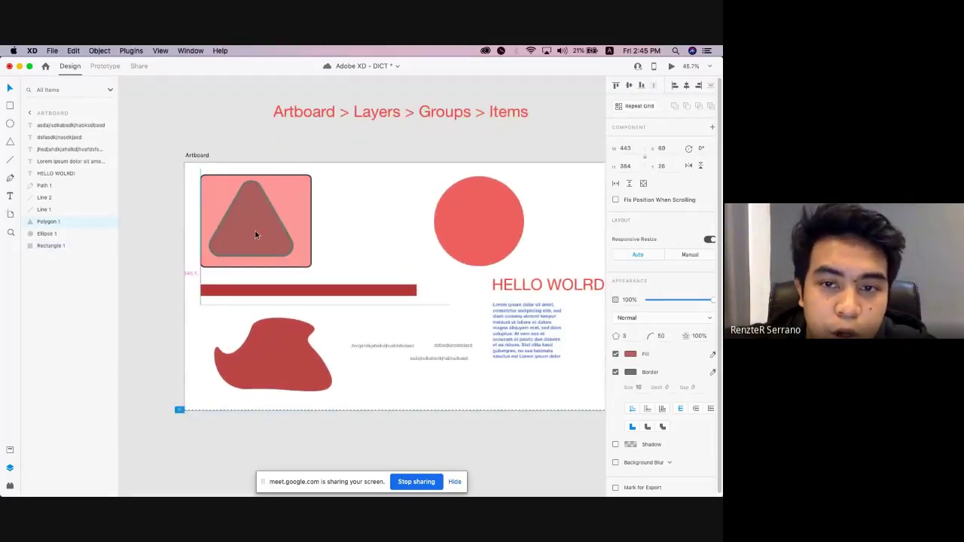
pyautogui.moveTo(497, 232); pyautogui.dragTo(409, 232)
pyautogui.scroll(3, 409, 232)
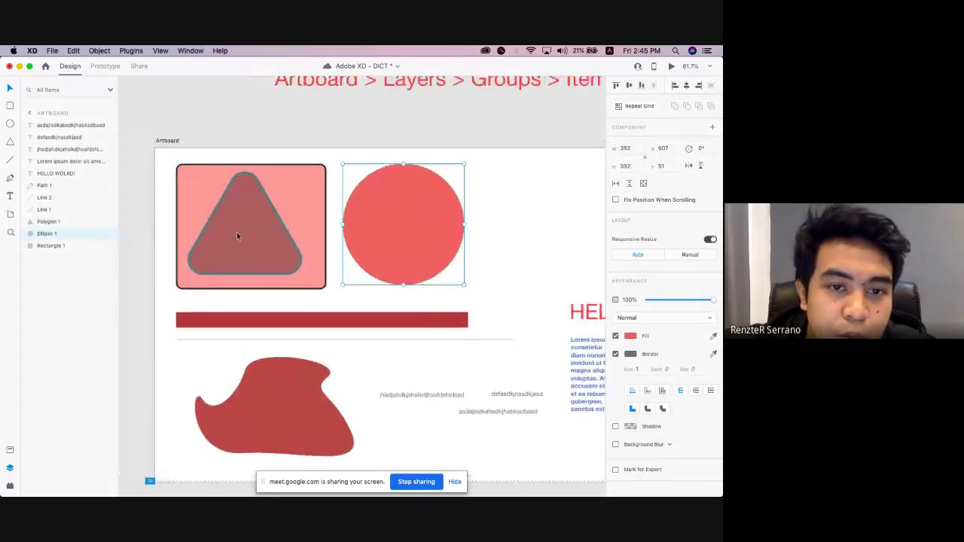
# Move the triangle so it overlaps both the rectangle and the circle, and select the Rectangle 1 and Ellipse 1 layers in turn.
pyautogui.click(236, 236)
pyautogui.moveTo(248, 233); pyautogui.dragTo(302, 241)
pyautogui.click(55, 251)
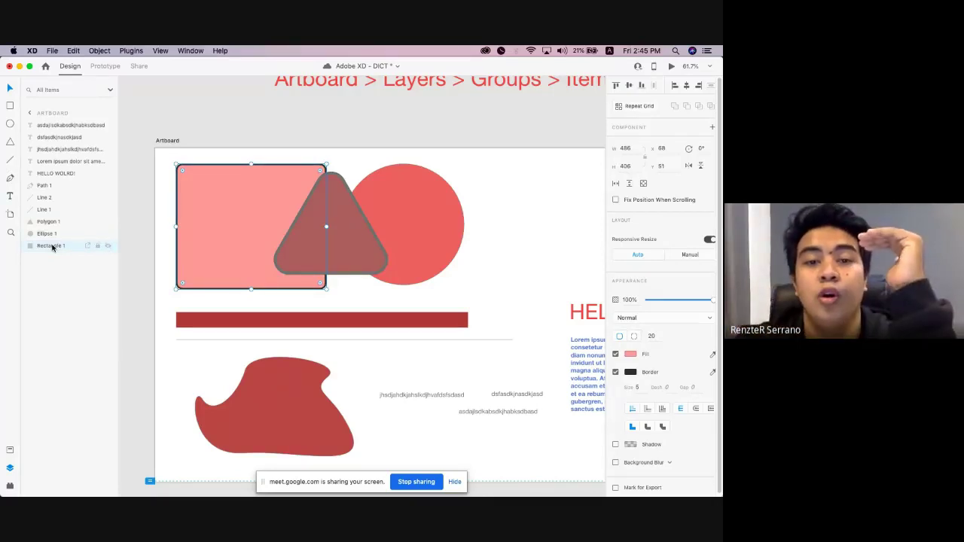
pyautogui.click(48, 234)
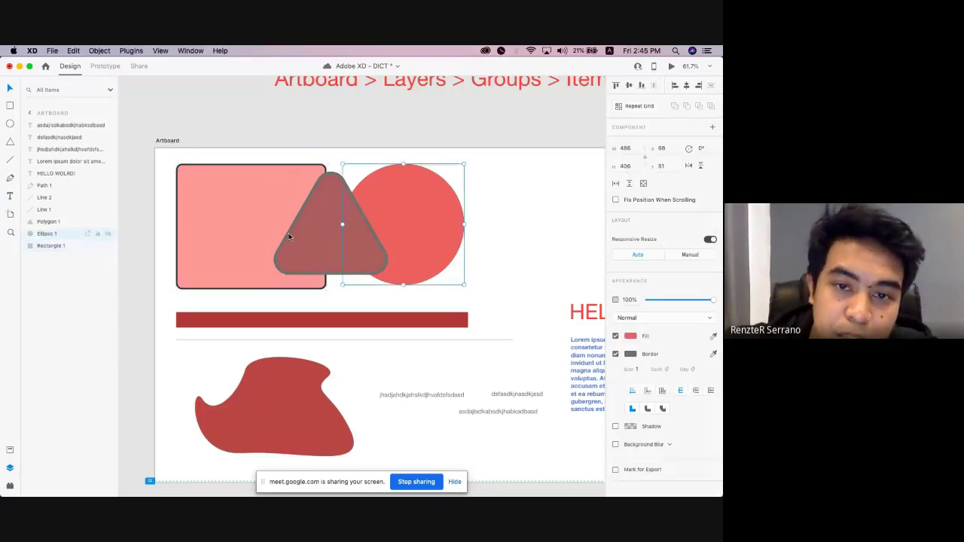
# Place the circle on the rectangle at X 130, Y 65, and move the triangle clear of both at X 697, Y 28.
pyautogui.moveTo(380, 237); pyautogui.dragTo(255, 236)
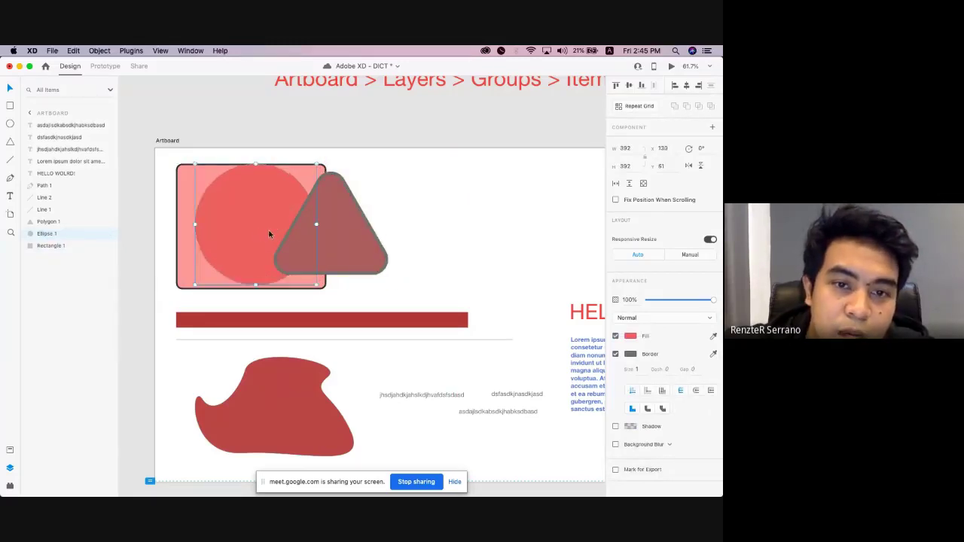
pyautogui.moveTo(336, 236); pyautogui.dragTo(444, 236)
pyautogui.click(227, 244)
pyautogui.click(51, 246)
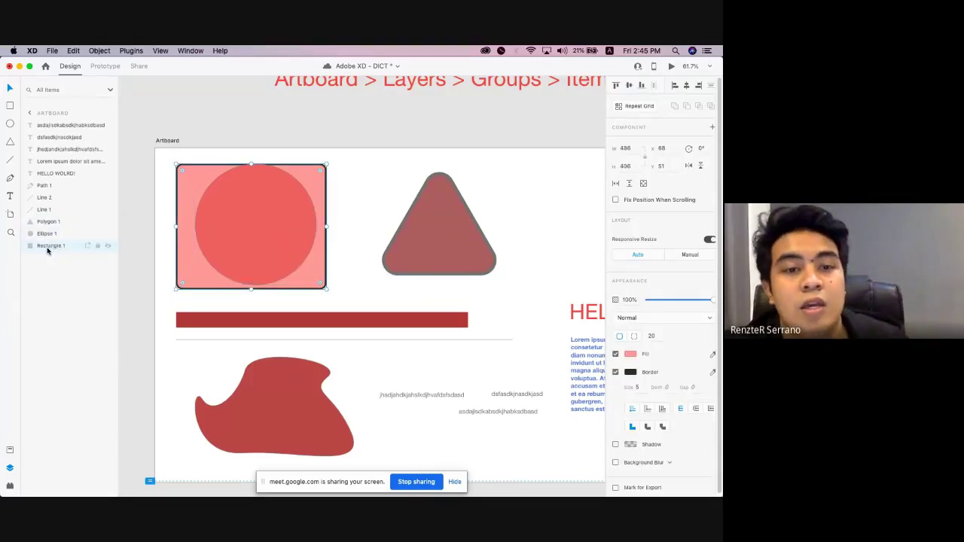
pyautogui.moveTo(264, 236); pyautogui.dragTo(285, 251)
pyautogui.click(430, 249)
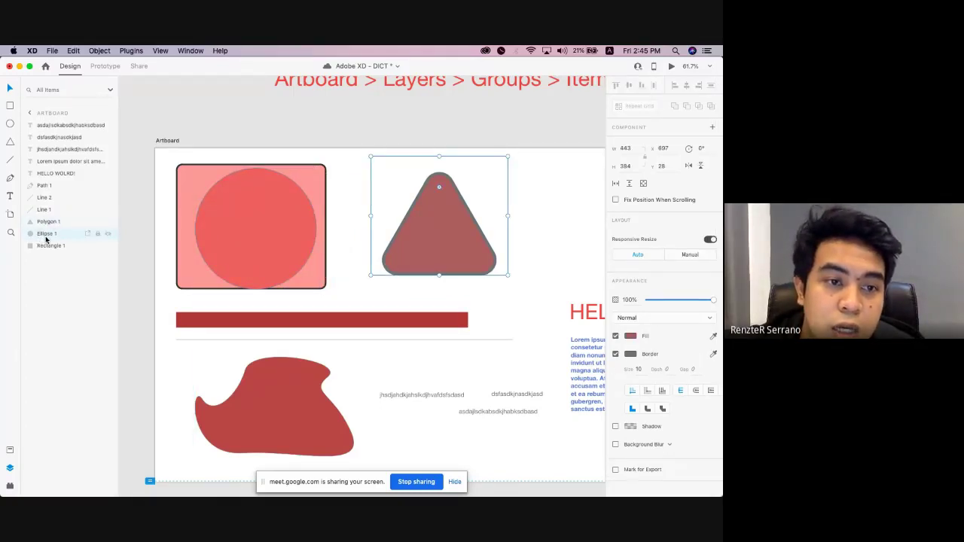
pyautogui.click(42, 235)
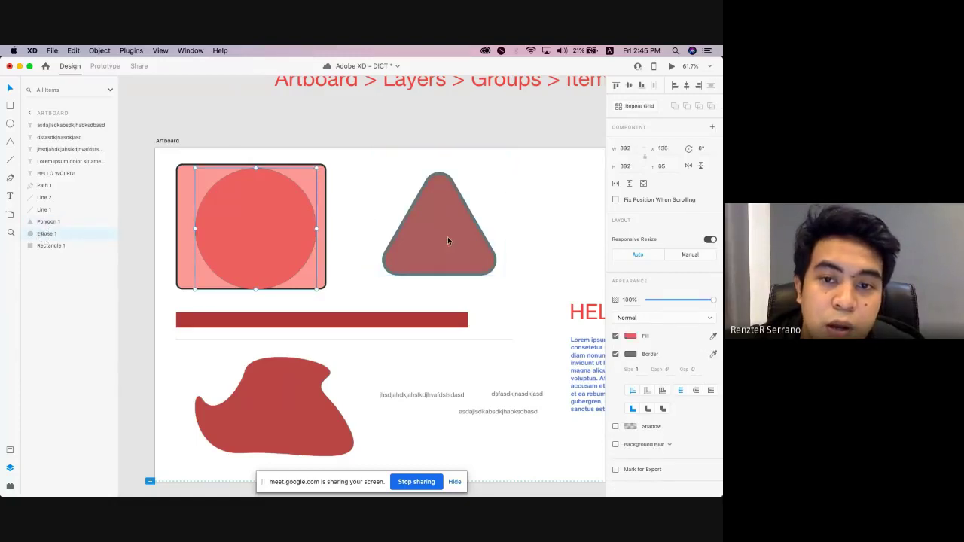
# Place the triangle over the circle at X 105, Y 29, and select the Polygon 1, Ellipse 1 and Rectangle 1 layers in turn.
pyautogui.moveTo(447, 237); pyautogui.dragTo(273, 249)
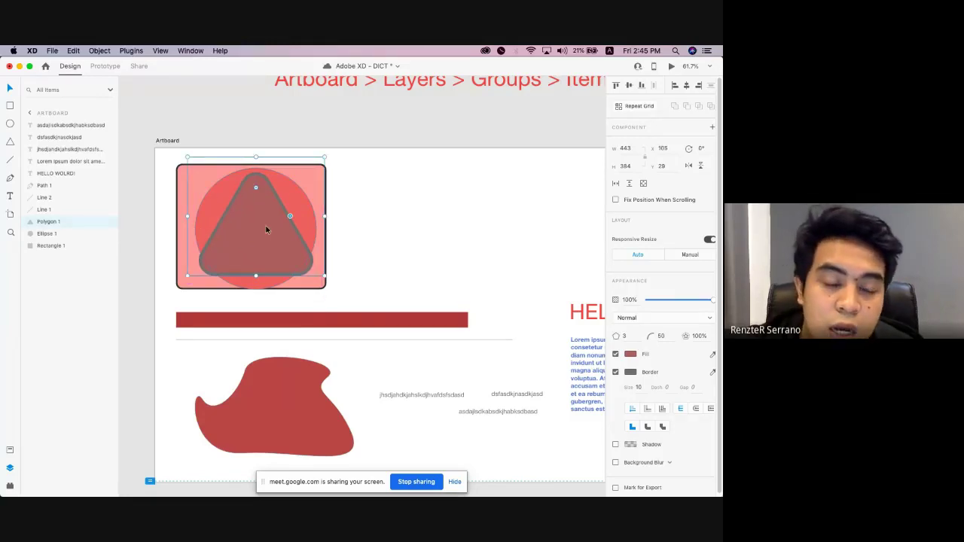
pyautogui.click(210, 204)
pyautogui.click(49, 223)
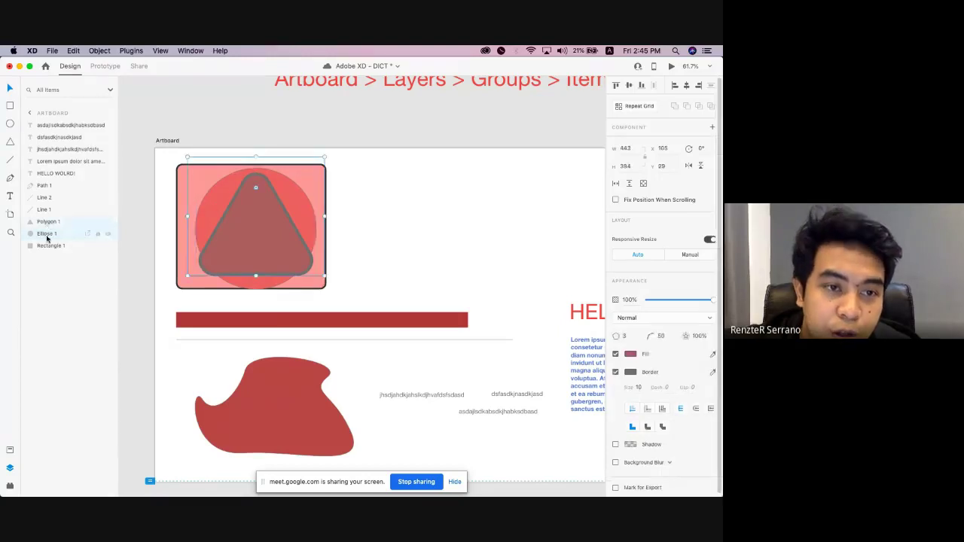
pyautogui.click(47, 235)
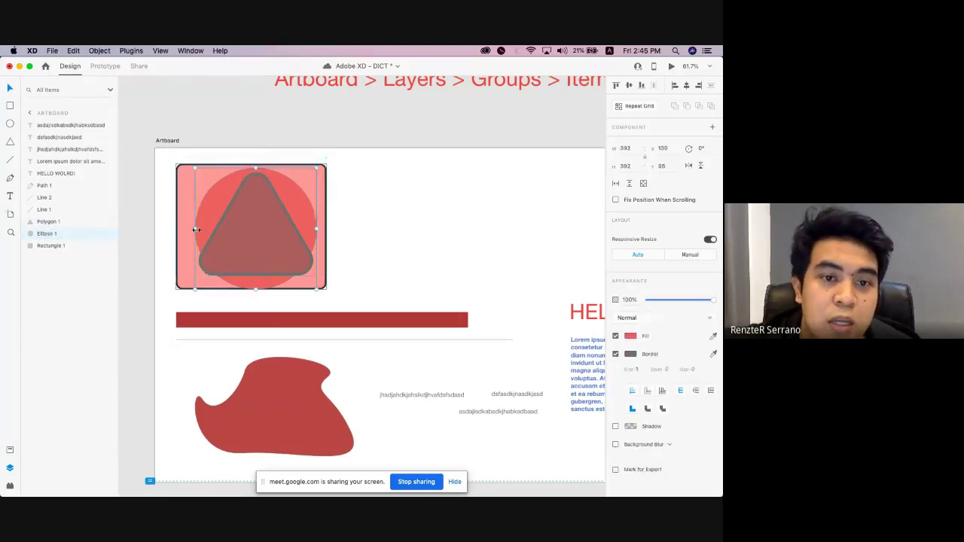
pyautogui.click(50, 245)
# Move the triangle and the circle off the rectangle, and return both onto it.
pyautogui.click(256, 257)
pyautogui.moveTo(255, 258); pyautogui.dragTo(384, 253)
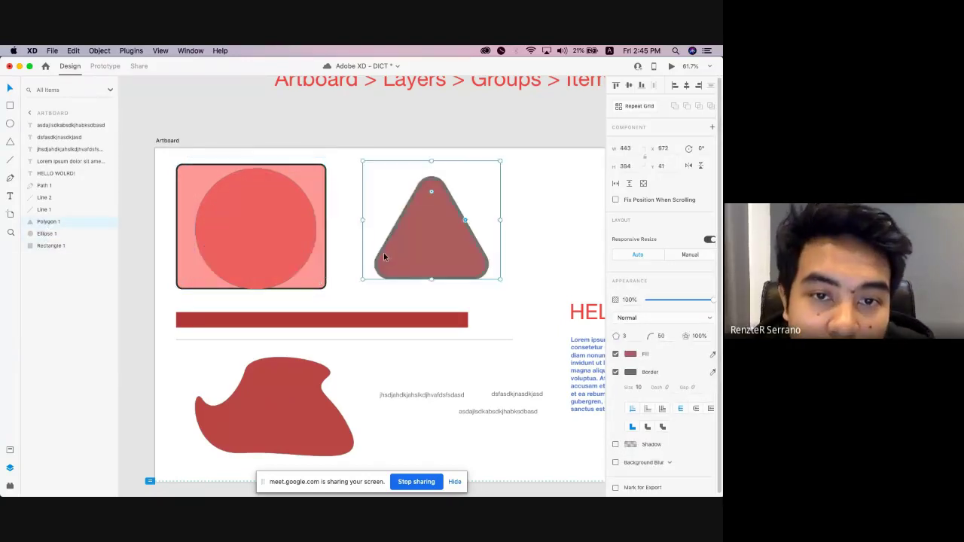
pyautogui.moveTo(239, 244); pyautogui.dragTo(360, 243)
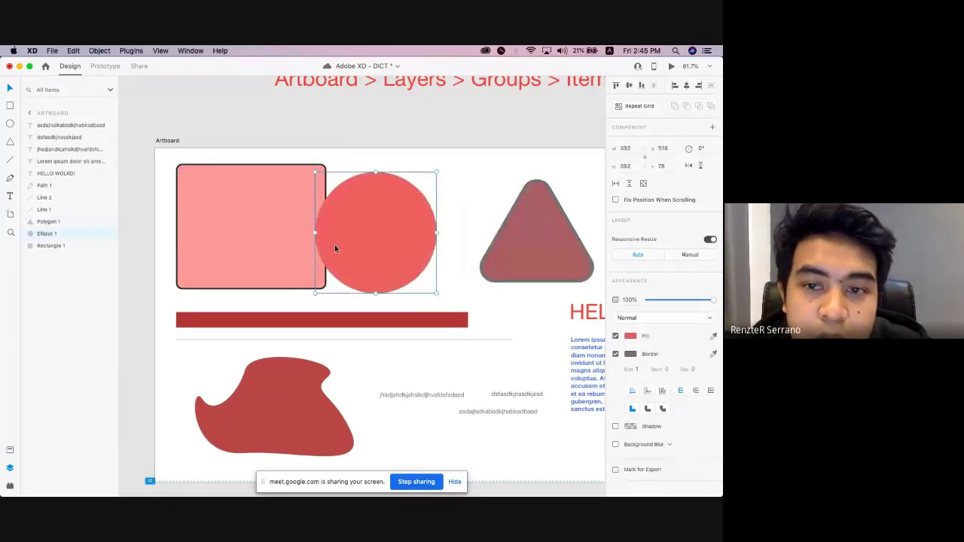
pyautogui.press('super+z')
pyautogui.press('super+z')
# Move the Rectangle 1 layer above Polygon 1 and Ellipse 1 in the stacking order.
pyautogui.click(317, 188)
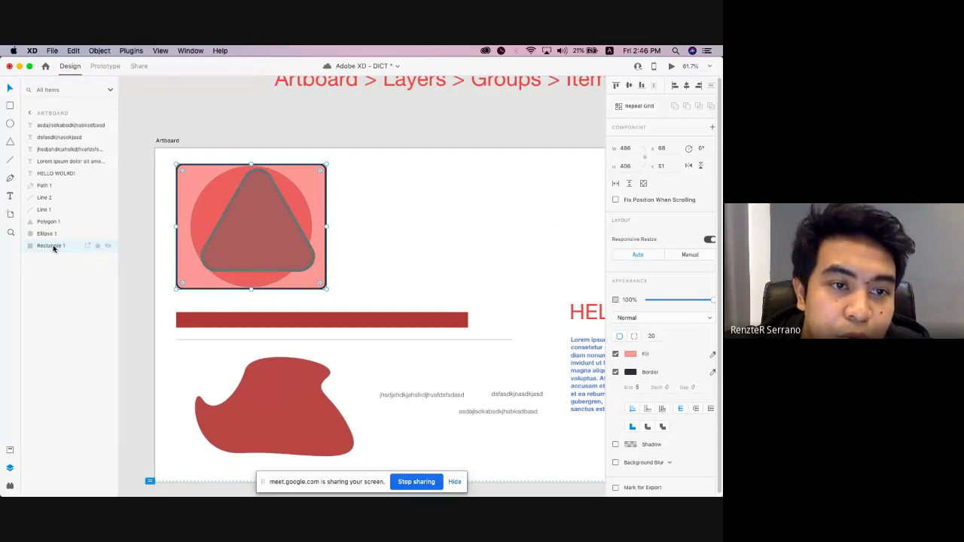
pyautogui.moveTo(53, 247)
pyautogui.mouseDown()
pyautogui.moveTo(59, 226)
pyautogui.moveTo(54, 249)
pyautogui.mouseUp()
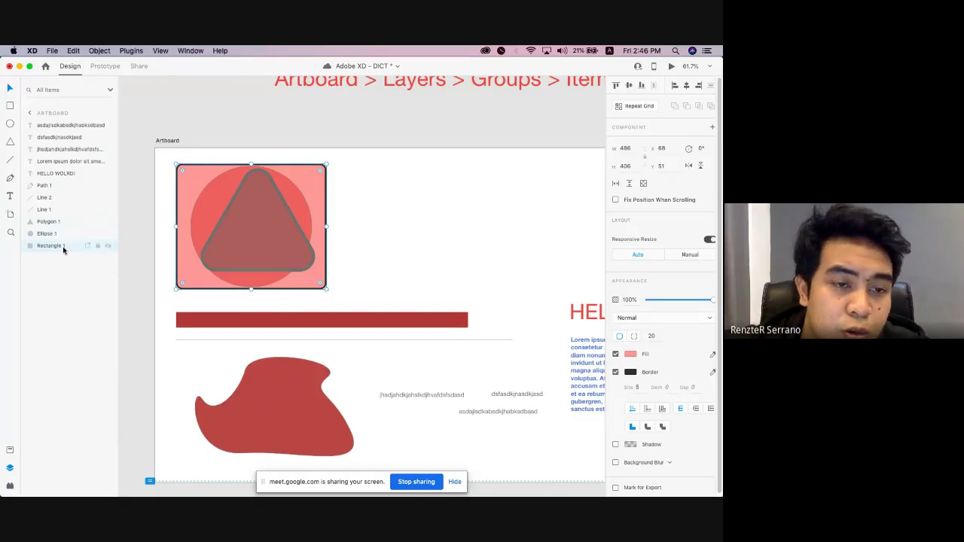
pyautogui.moveTo(65, 249); pyautogui.dragTo(57, 223)
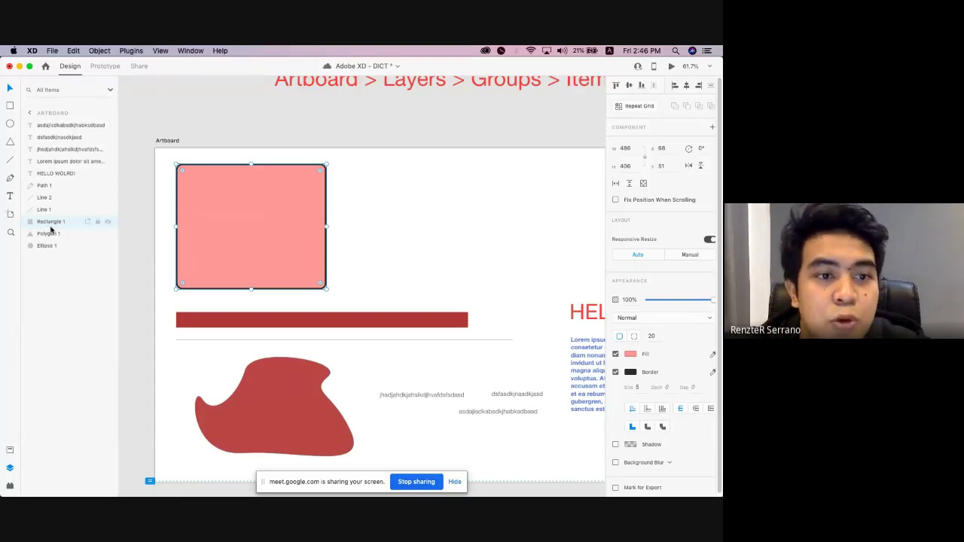
# Move the Polygon 1 layer above Rectangle 1 in the stacking order and clear the selection.
pyautogui.click(55, 235)
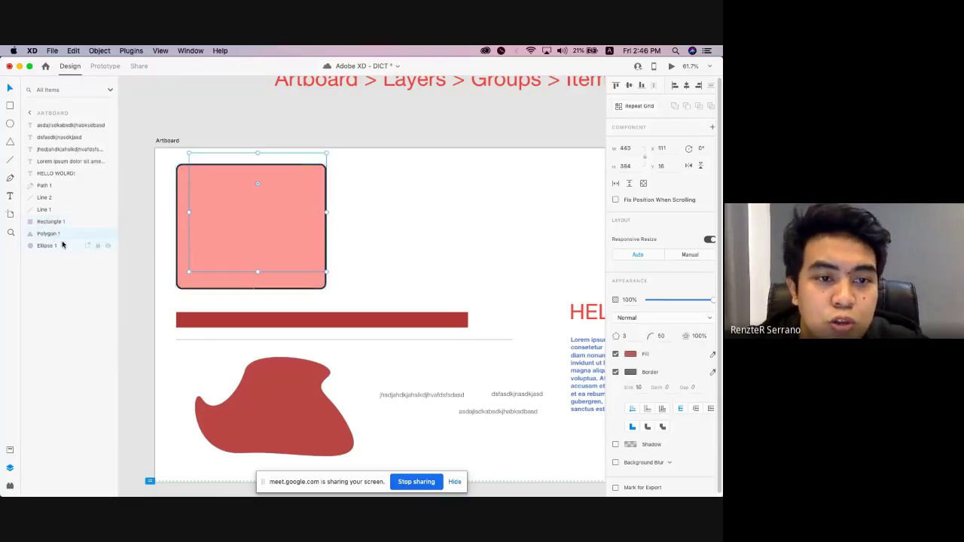
pyautogui.moveTo(57, 236); pyautogui.dragTo(49, 220)
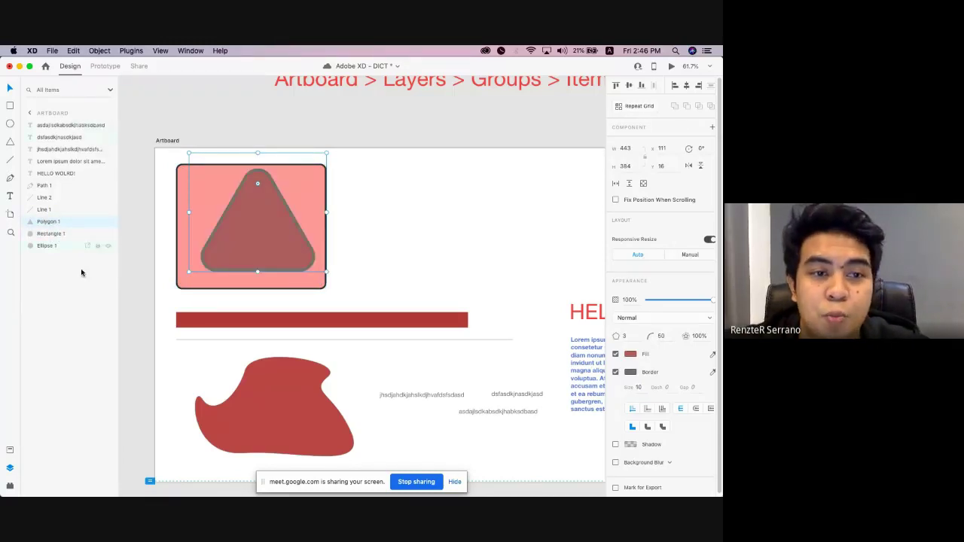
pyautogui.click(424, 121)
# Examine the word "Groups" in the heading above the artboard, and select the triangle to show the artboard's layers.
pyautogui.scroll(2, 424, 121)
pyautogui.hscroll(2, 424, 120)
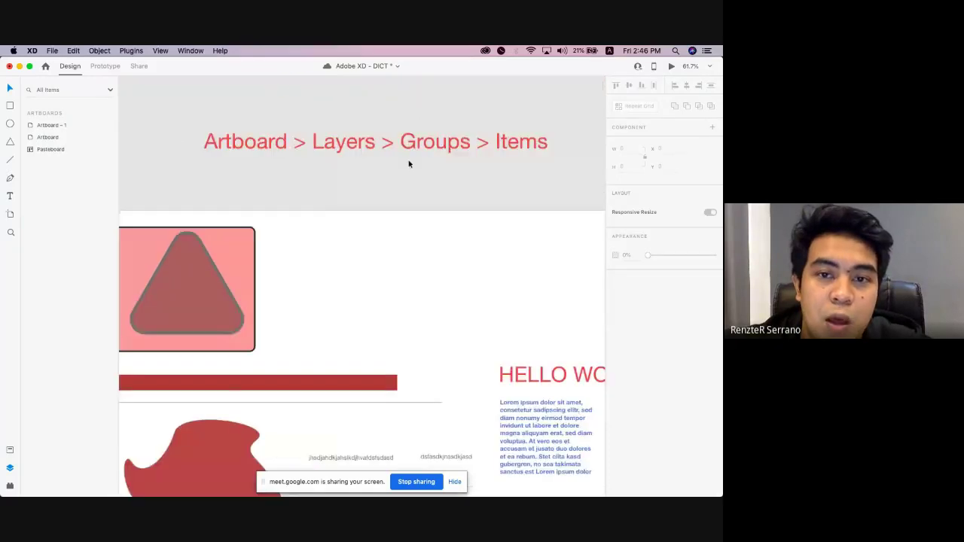
pyautogui.doubleClick(439, 149)
pyautogui.tripleClick(439, 149)
pyautogui.click(181, 260)
pyautogui.hscroll(-2, 181, 211)
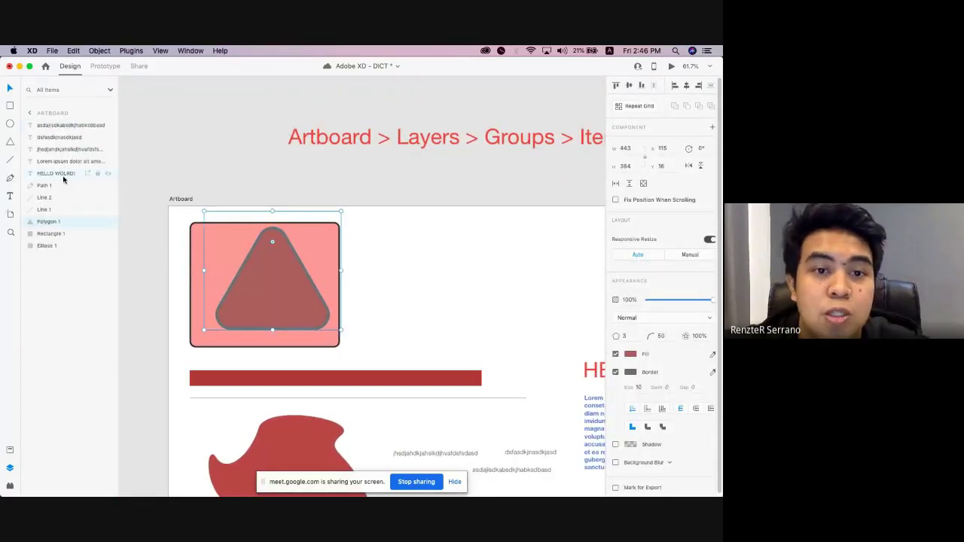
# Select the triangle and the Ellipse 1 and Rectangle 1 layers in turn to examine their order.
pyautogui.click(168, 228)
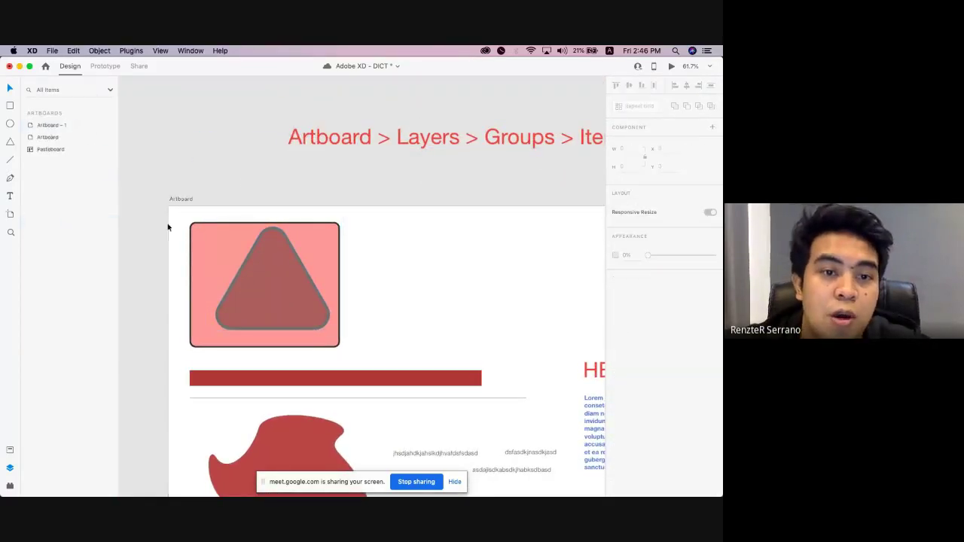
pyautogui.click(281, 282)
pyautogui.click(45, 234)
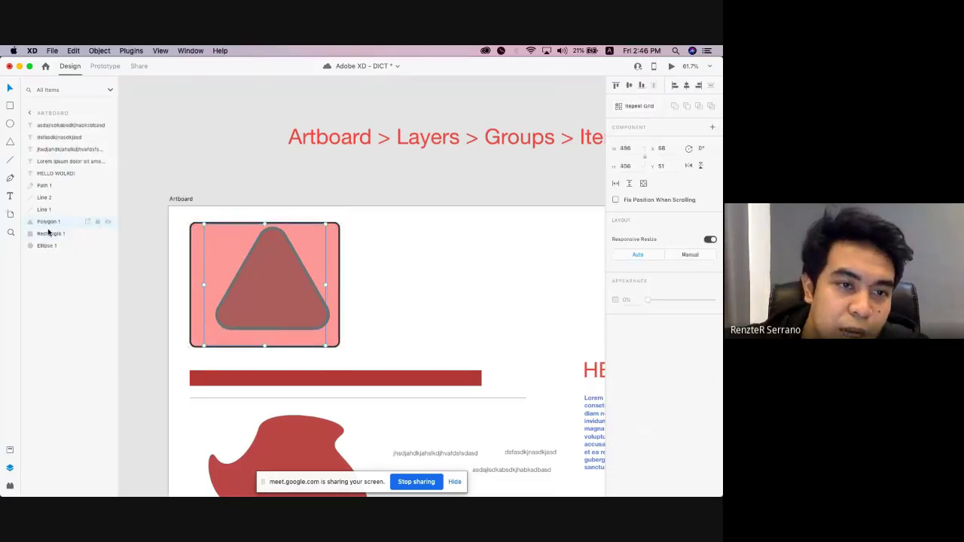
pyautogui.click(48, 235)
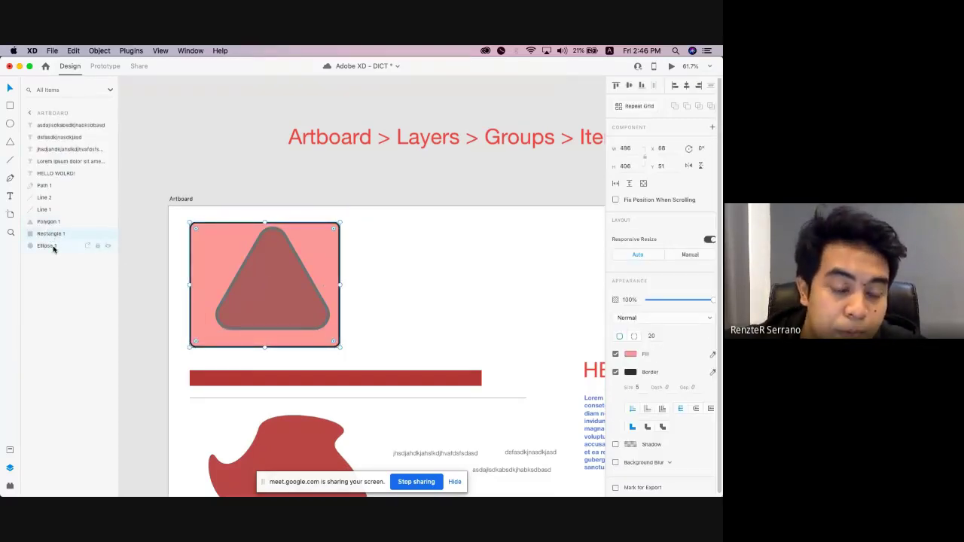
# Extend the layer selection one by one from Ellipse 1 up to the topmost text layer, and clear the selection.
pyautogui.click(49, 251)
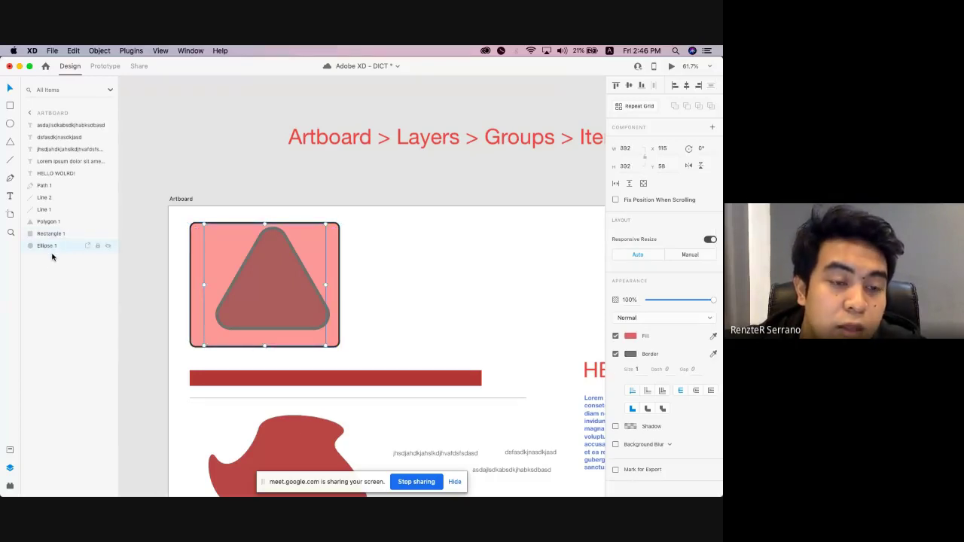
pyautogui.keyDown('shift'); pyautogui.click(45, 221); pyautogui.keyUp('shift')
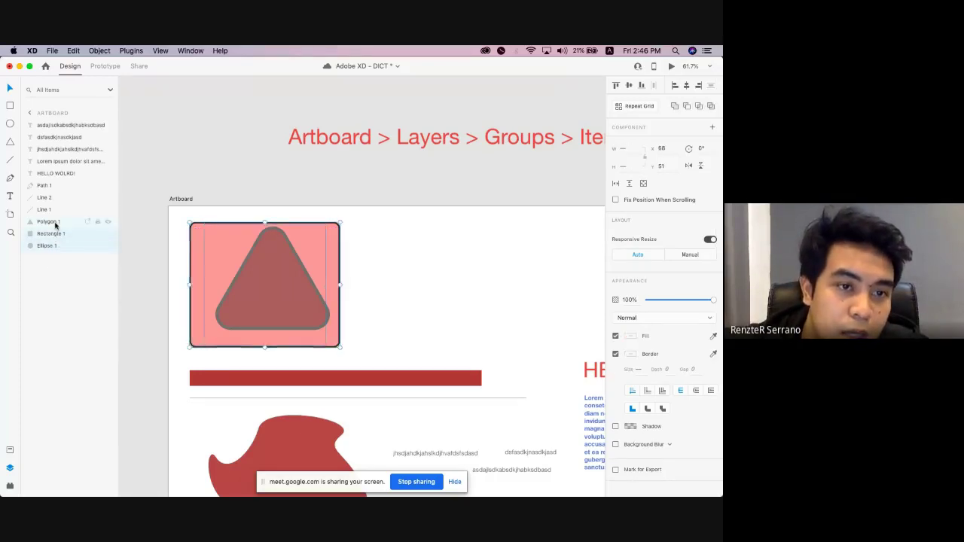
pyautogui.keyDown('shift'); pyautogui.click(45, 209); pyautogui.keyUp('shift')
pyautogui.keyDown('shift'); pyautogui.click(43, 186); pyautogui.keyUp('shift')
pyautogui.keyDown('shift'); pyautogui.click(53, 174); pyautogui.keyUp('shift')
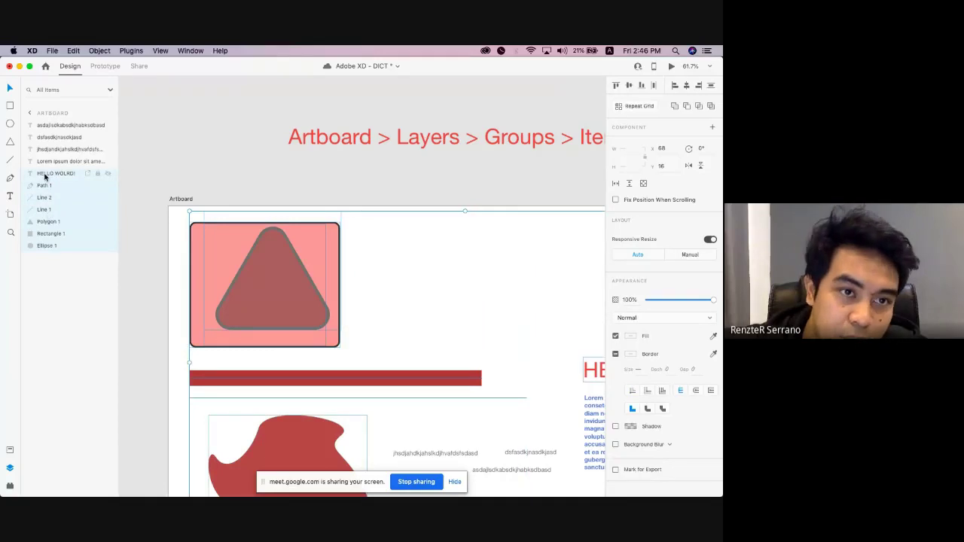
pyautogui.keyDown('shift'); pyautogui.click(53, 163); pyautogui.keyUp('shift')
pyautogui.keyDown('shift'); pyautogui.click(54, 140); pyautogui.keyUp('shift')
pyautogui.keyDown('shift'); pyautogui.click(54, 127); pyautogui.keyUp('shift')
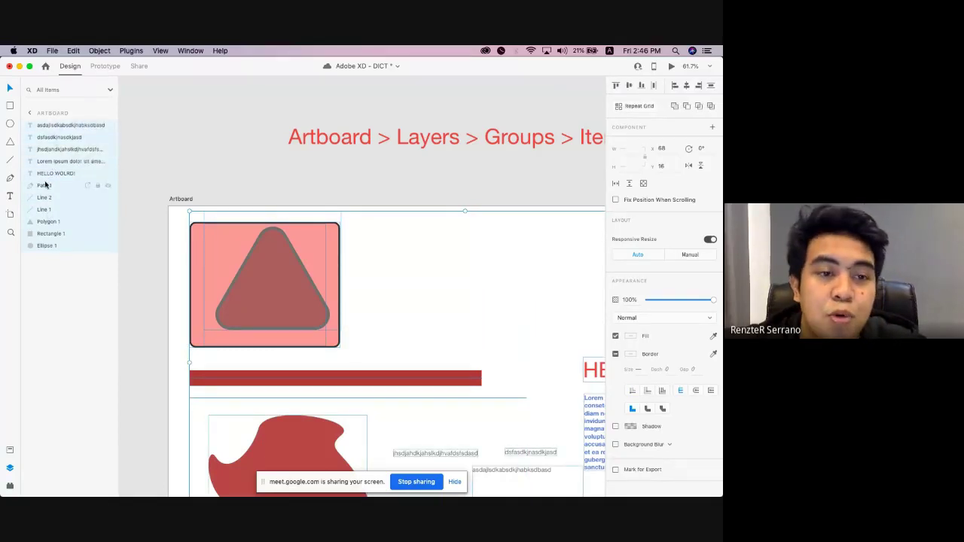
pyautogui.click(52, 260)
# Select all the artboard's layers again starting from Ellipse 1, examine the matching items on the artboard, and deselect them.
pyautogui.scroll(-4, 234, 241)
pyautogui.scroll(-5, 233, 222)
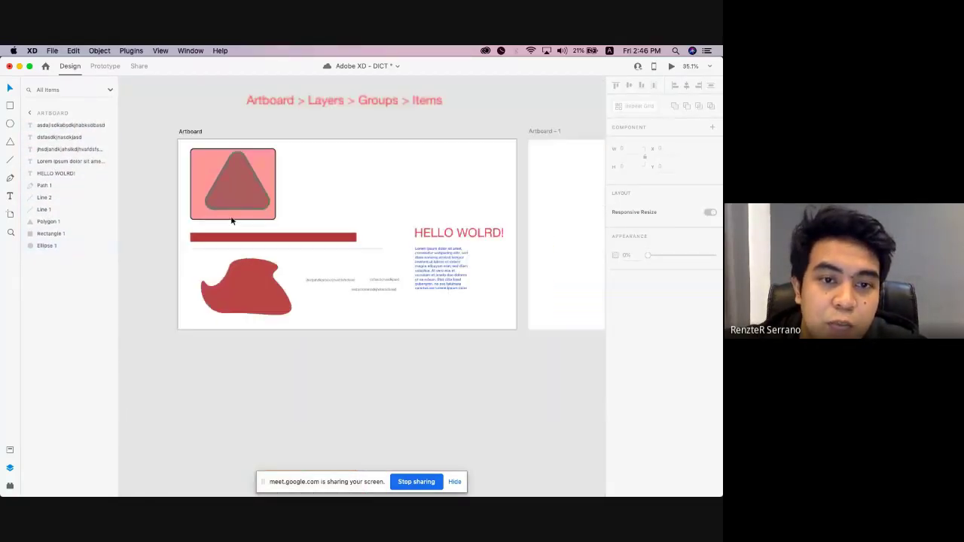
pyautogui.scroll(1, 232, 219)
pyautogui.click(47, 236)
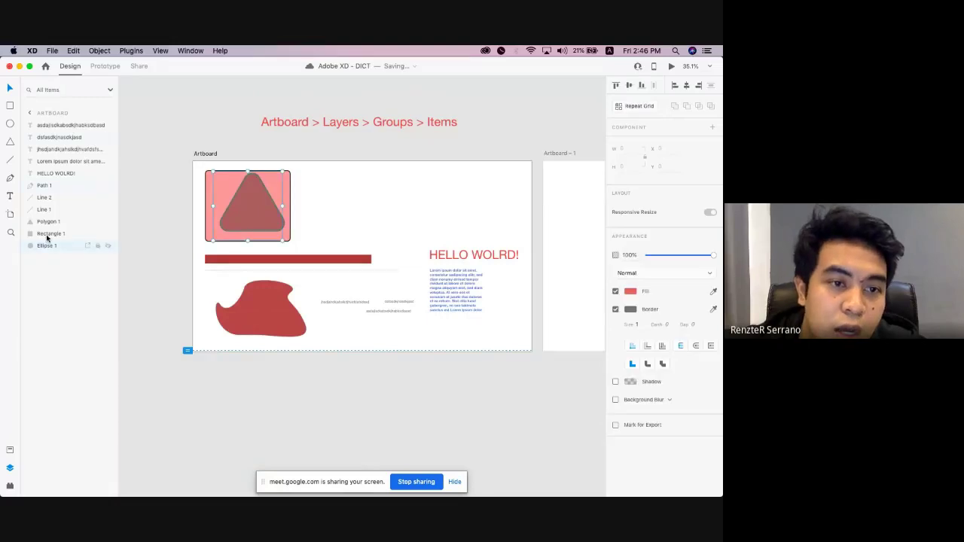
pyautogui.keyDown('shift'); pyautogui.click(50, 198); pyautogui.keyUp('shift')
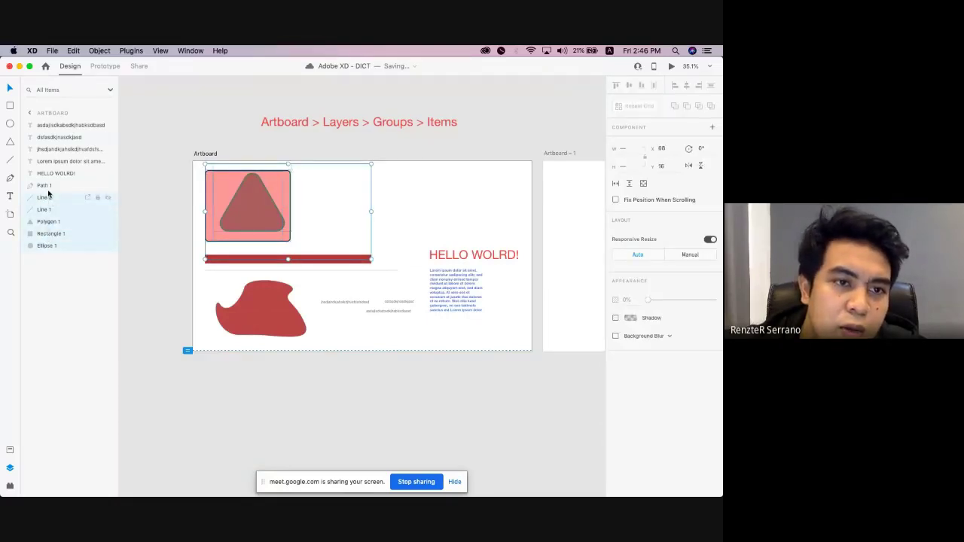
pyautogui.keyDown('shift'); pyautogui.click(48, 161); pyautogui.keyUp('shift')
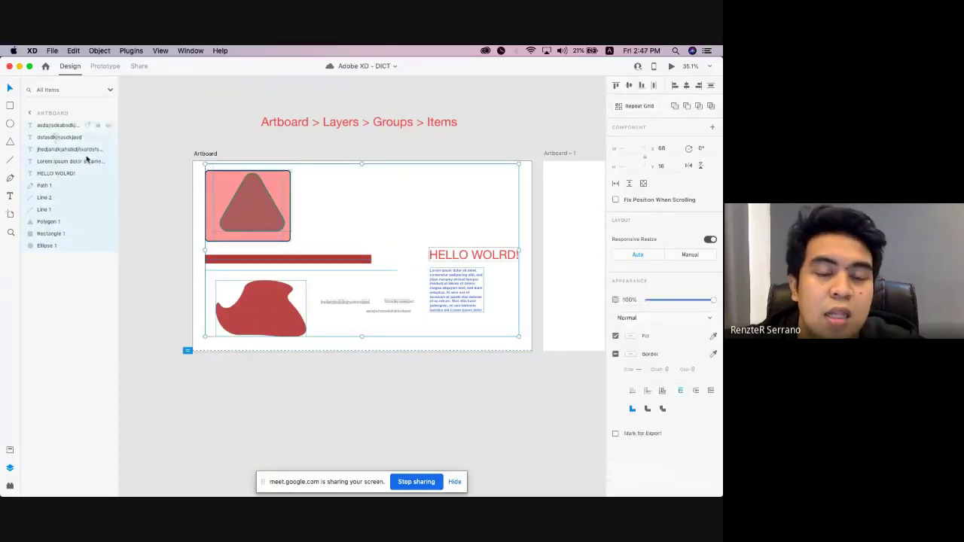
pyautogui.scroll(1, 316, 201)
pyautogui.scroll(3, 267, 235)
pyautogui.hscroll(-1, 323, 209)
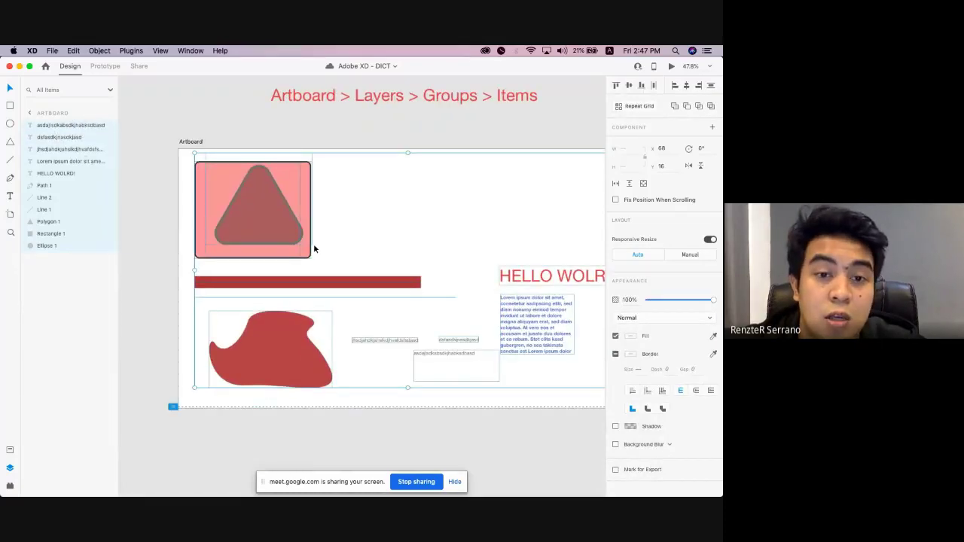
pyautogui.click(329, 234)
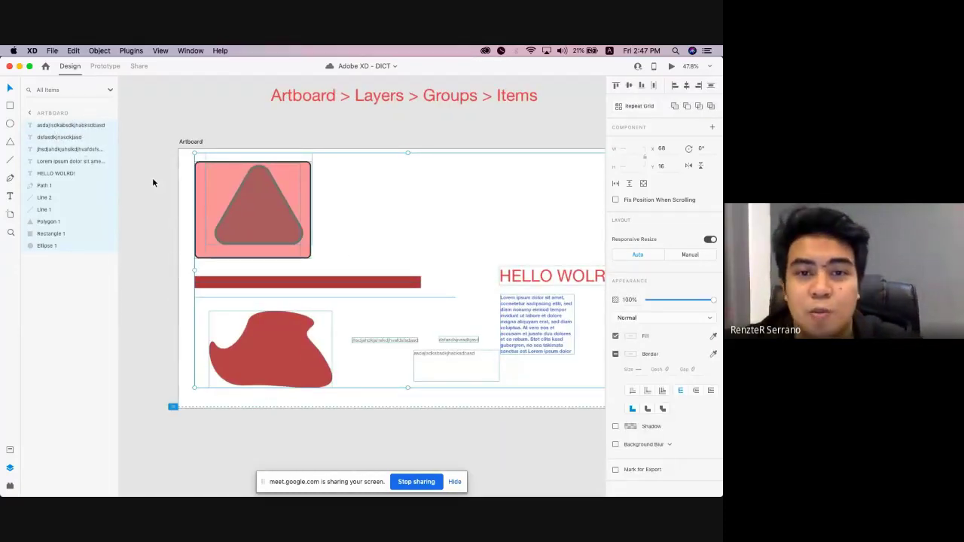
pyautogui.click(153, 178)
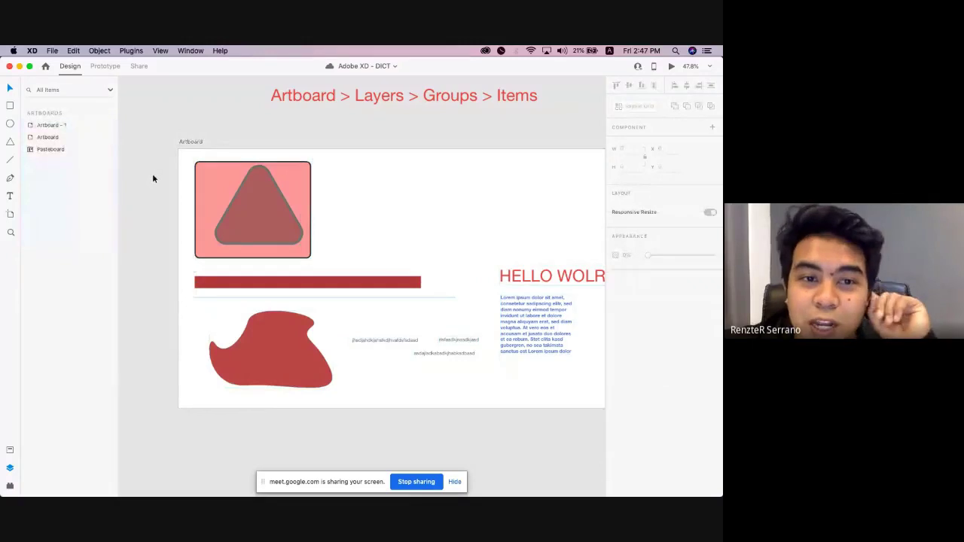
# Select the overlapping triangle, rectangle and circle together several times to examine which layers belong to them.
pyautogui.moveTo(143, 175); pyautogui.dragTo(335, 253)
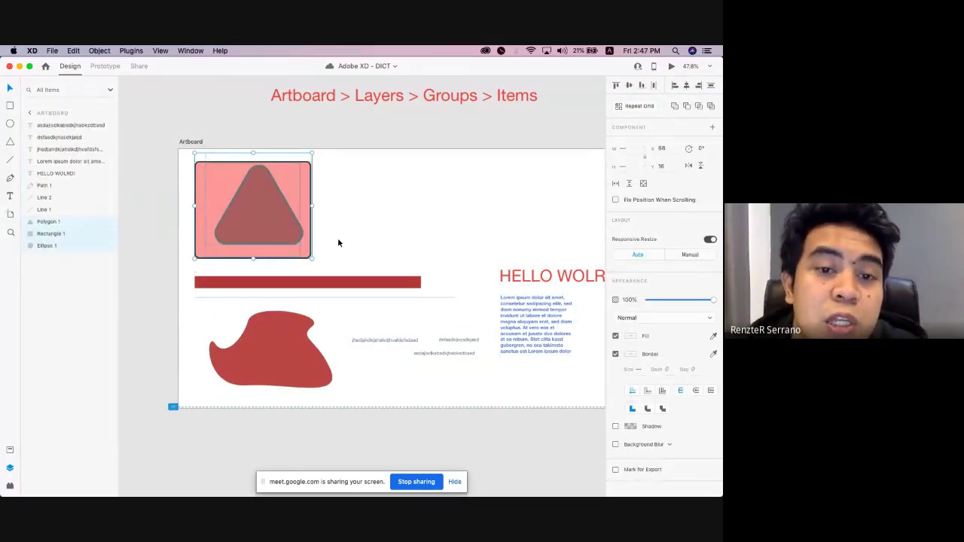
pyautogui.click(337, 238)
pyautogui.click(208, 192)
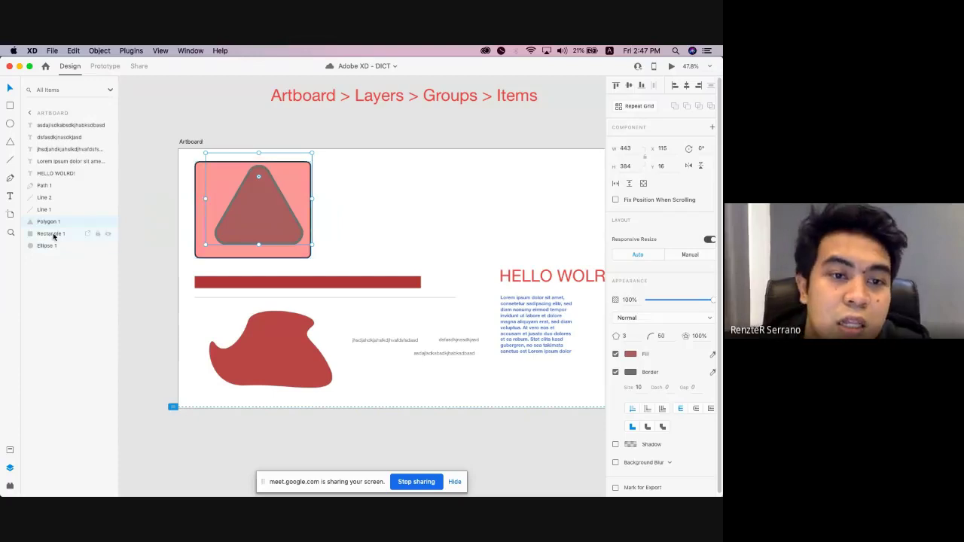
pyautogui.moveTo(43, 245)
pyautogui.mouseDown()
pyautogui.moveTo(47, 220)
pyautogui.moveTo(53, 256)
pyautogui.mouseUp()
pyautogui.moveTo(383, 253); pyautogui.dragTo(309, 177)
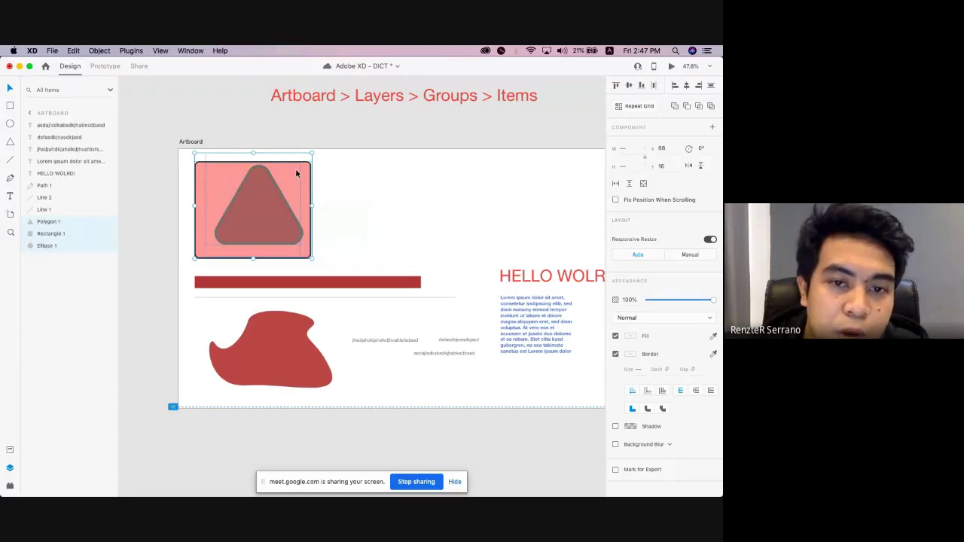
pyautogui.click(357, 241)
pyautogui.moveTo(372, 263); pyautogui.dragTo(185, 155)
pyautogui.click(147, 184)
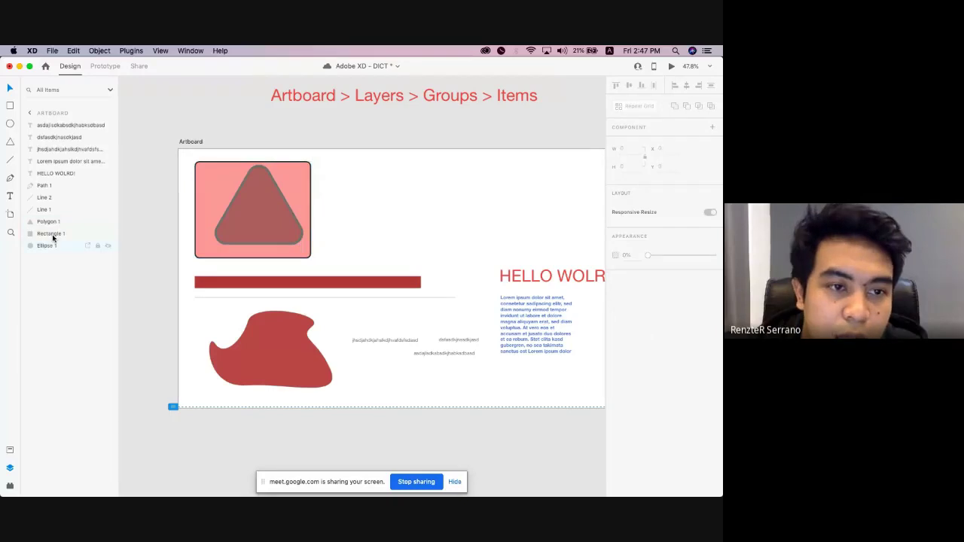
pyautogui.moveTo(385, 254); pyautogui.dragTo(175, 188)
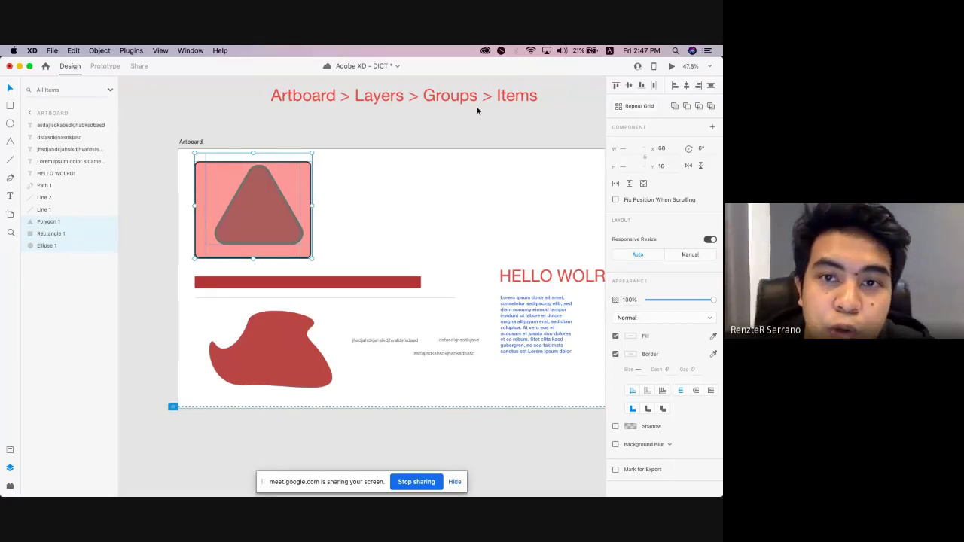
# Spread the overlapping circle, triangle and rectangle out into a row across the artboard, and group the three shapes.
pyautogui.click(339, 210)
pyautogui.moveTo(262, 217); pyautogui.dragTo(388, 221)
pyautogui.moveTo(228, 231); pyautogui.dragTo(179, 223)
pyautogui.hscroll(2, 528, 226)
pyautogui.click(540, 238)
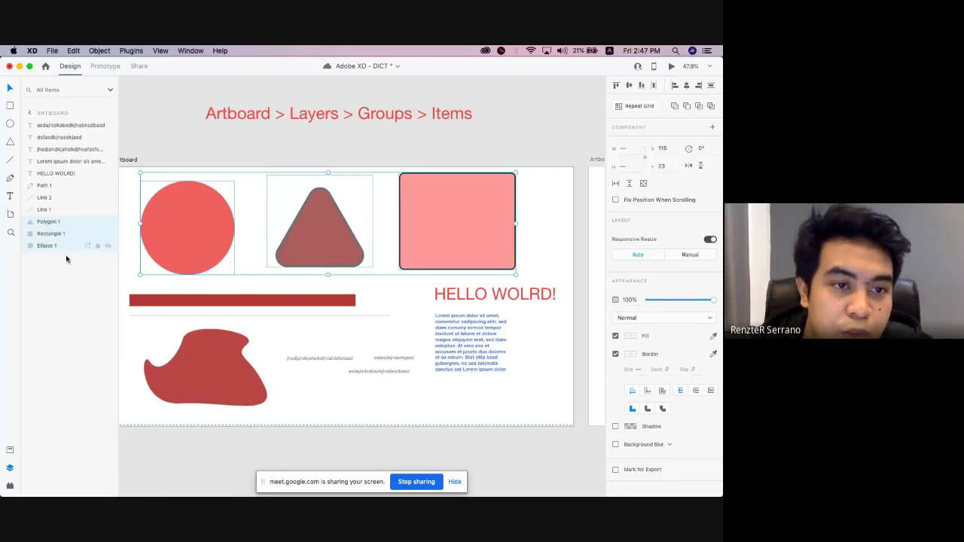
pyautogui.press('super+g')
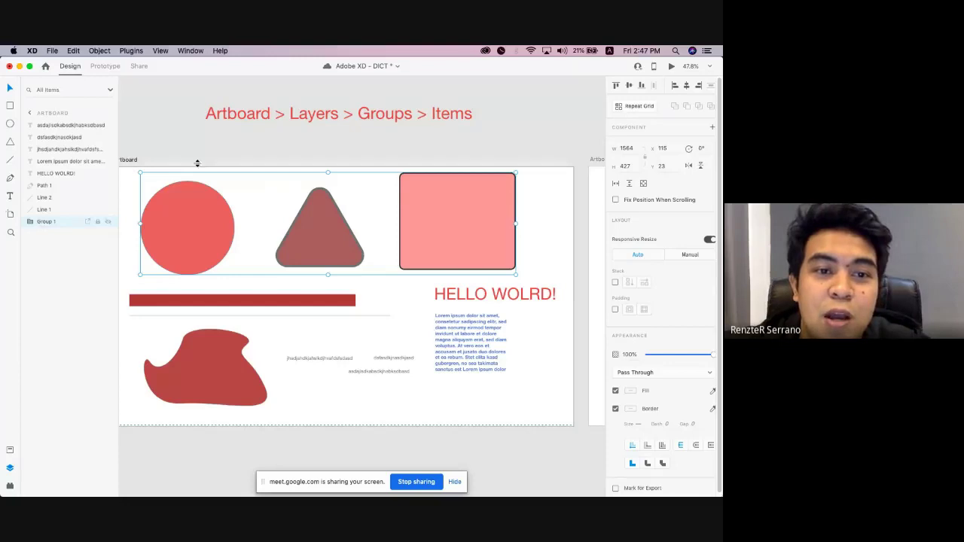
# Try rotating the group of three shapes counter-clockwise, undo the rotation, and move the group to about X 141, Y 31.
pyautogui.scroll(-3, 197, 164)
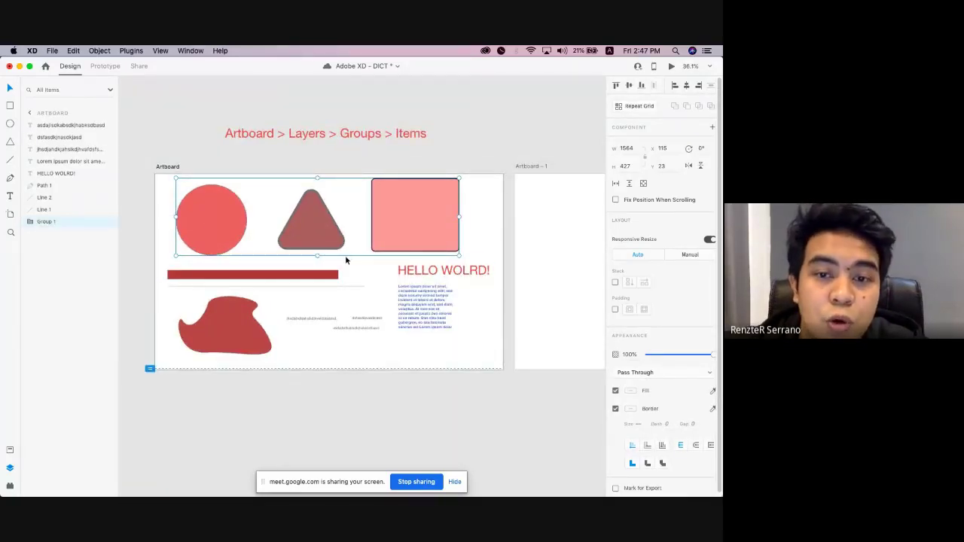
pyautogui.moveTo(457, 254); pyautogui.dragTo(467, 200)
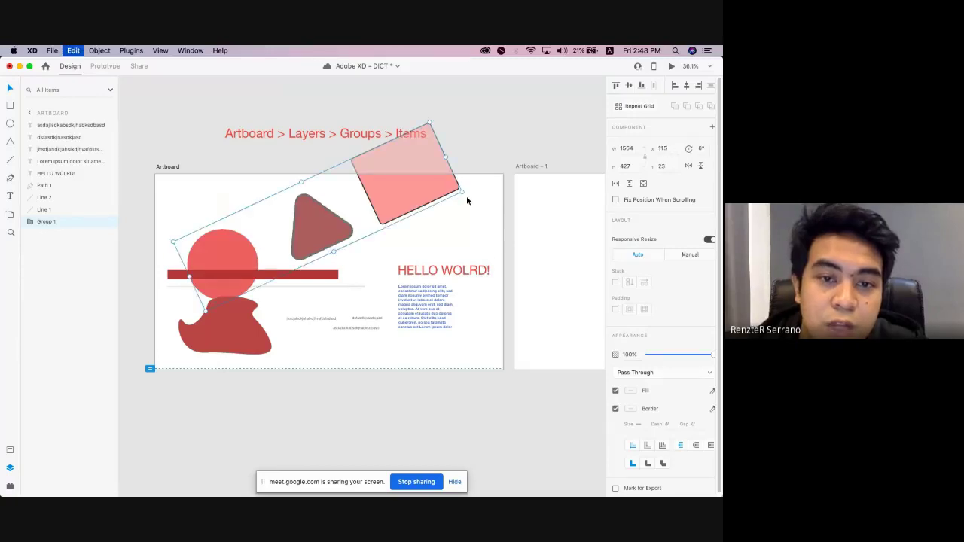
pyautogui.press('super+z')
pyautogui.moveTo(406, 212)
pyautogui.mouseDown()
pyautogui.moveTo(416, 195)
pyautogui.moveTo(405, 222)
pyautogui.moveTo(401, 214)
pyautogui.moveTo(419, 221)
pyautogui.mouseUp()
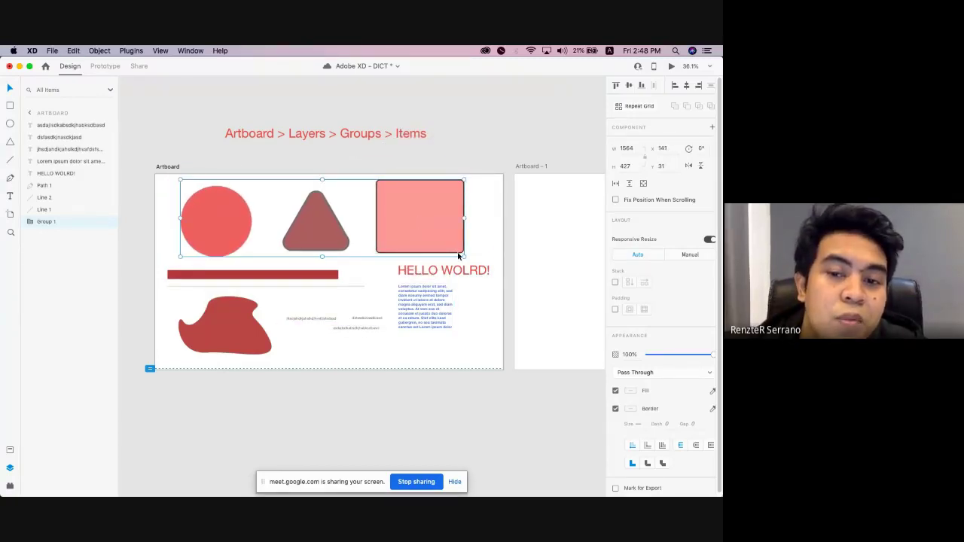
# Try scaling the group of shapes down from its corner, and undo each resize.
pyautogui.moveTo(458, 256); pyautogui.dragTo(381, 222)
pyautogui.press('cmd+z')
pyautogui.press('cmd+z')
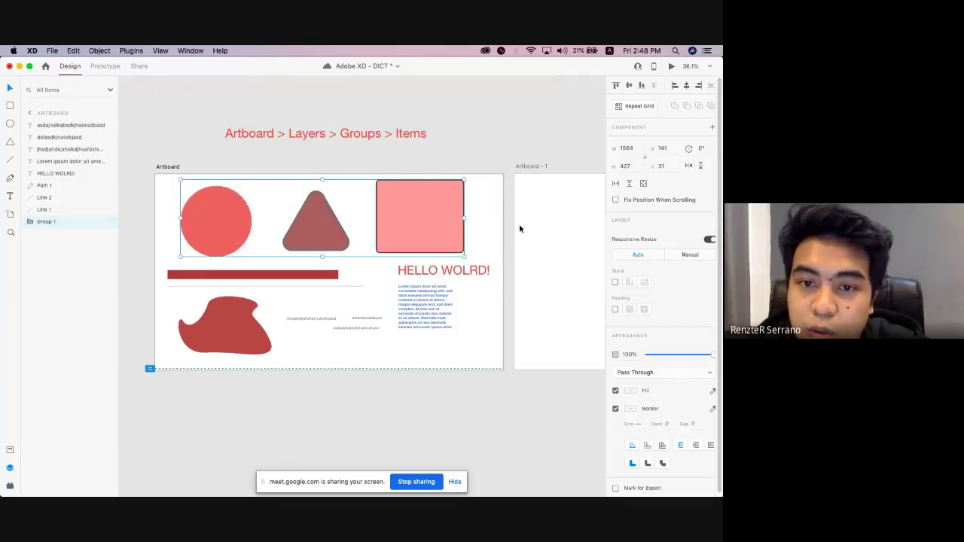
pyautogui.moveTo(464, 257); pyautogui.dragTo(436, 245)
pyautogui.click(465, 237)
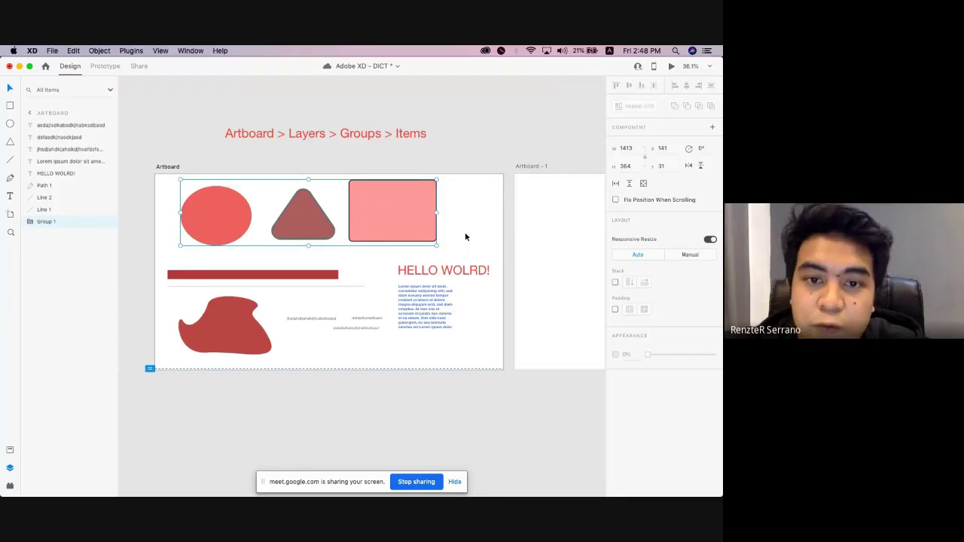
pyautogui.press('cmd+z')
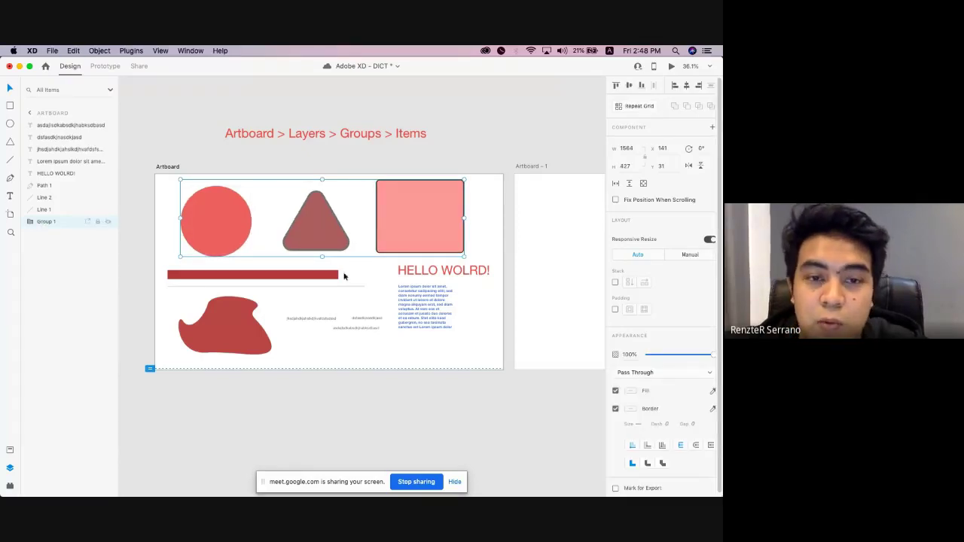
# Move the group to about X 178, Y 48, enter it to show its member layers, and return to the whole group.
pyautogui.moveTo(420, 218); pyautogui.dragTo(435, 227)
pyautogui.doubleClick(437, 209)
pyautogui.press('Escape')
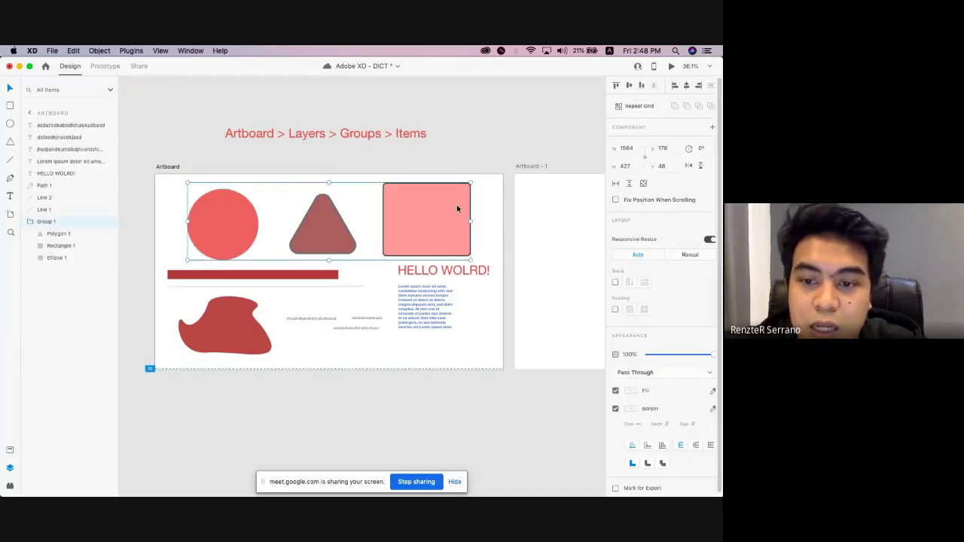
# Check the individual fill and border settings of the ellipse, rectangle and polygon inside Group 1.
pyautogui.click(631, 391)
pyautogui.click(634, 392)
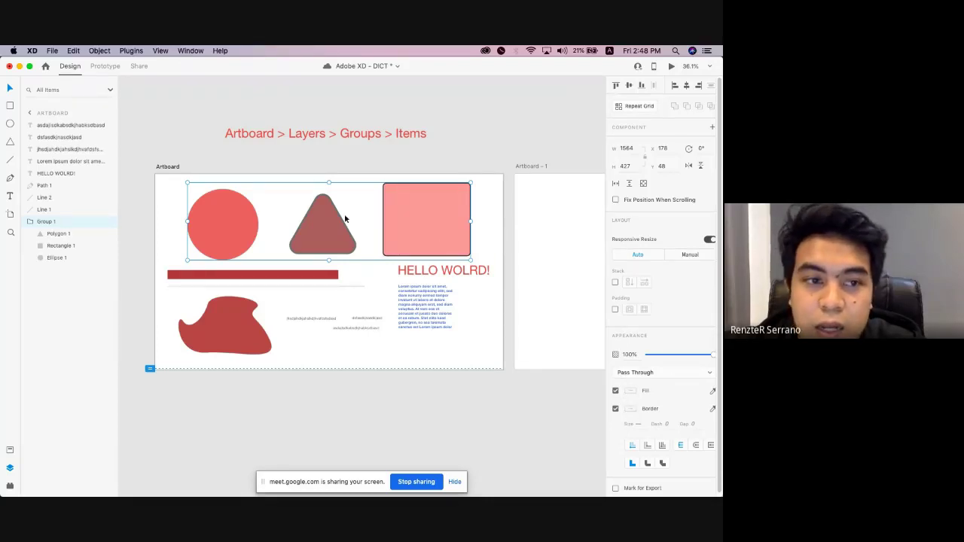
pyautogui.click(56, 234)
pyautogui.click(56, 258)
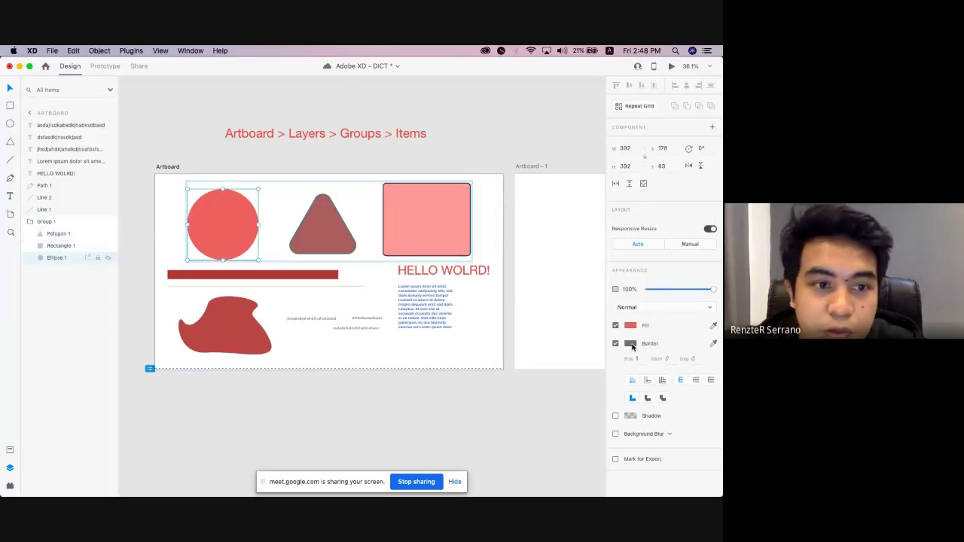
pyautogui.click(59, 246)
pyautogui.click(58, 234)
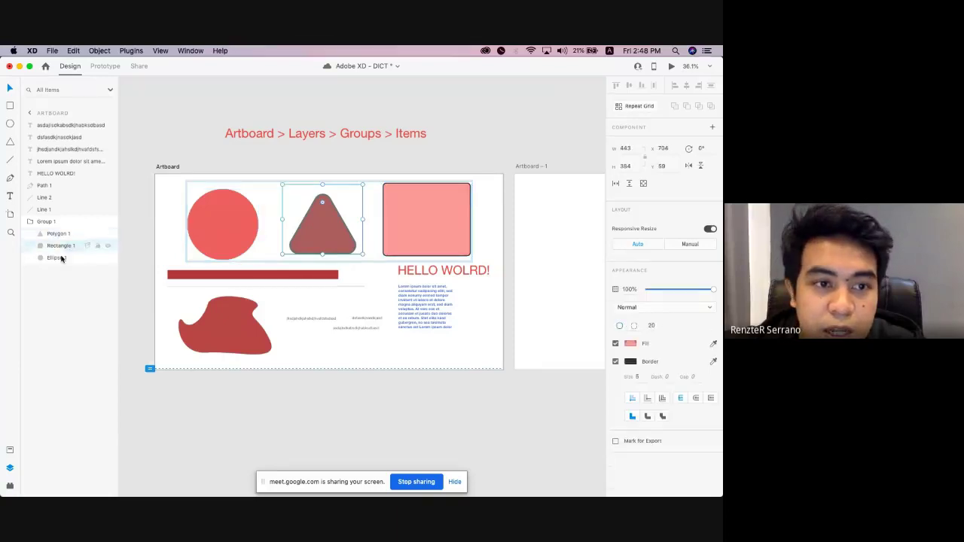
# Change the fill of all three shapes in Group 1 together to a solid, slightly muted blue-violet.
pyautogui.click(46, 221)
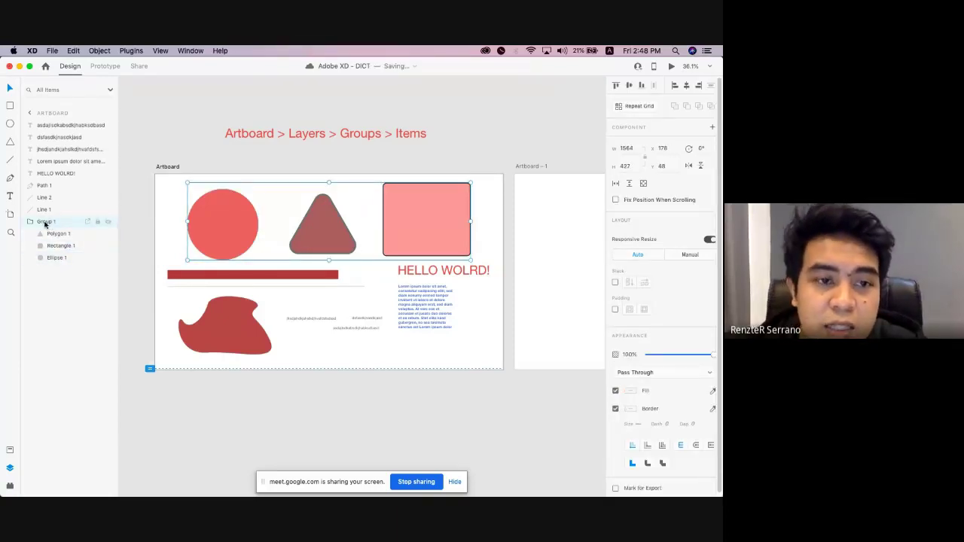
pyautogui.click(626, 390)
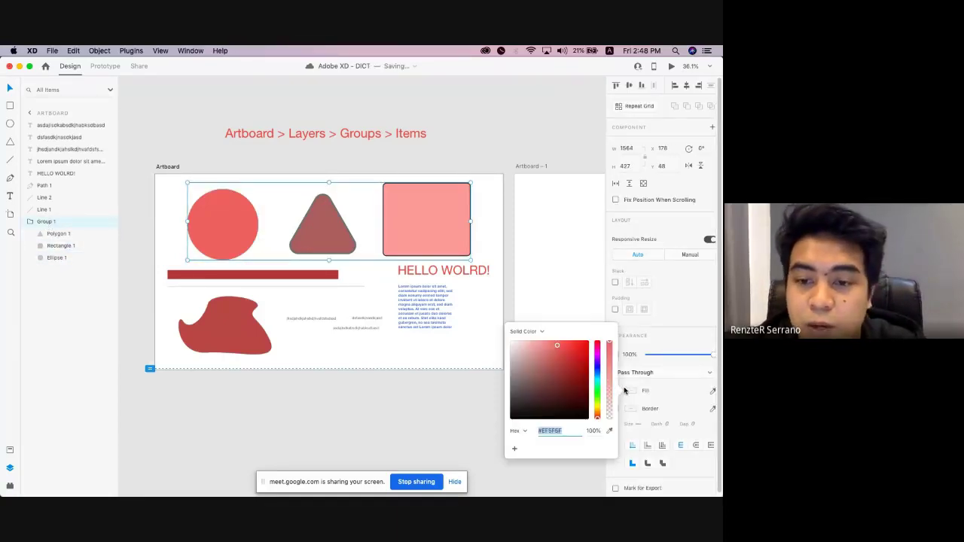
pyautogui.click(472, 262)
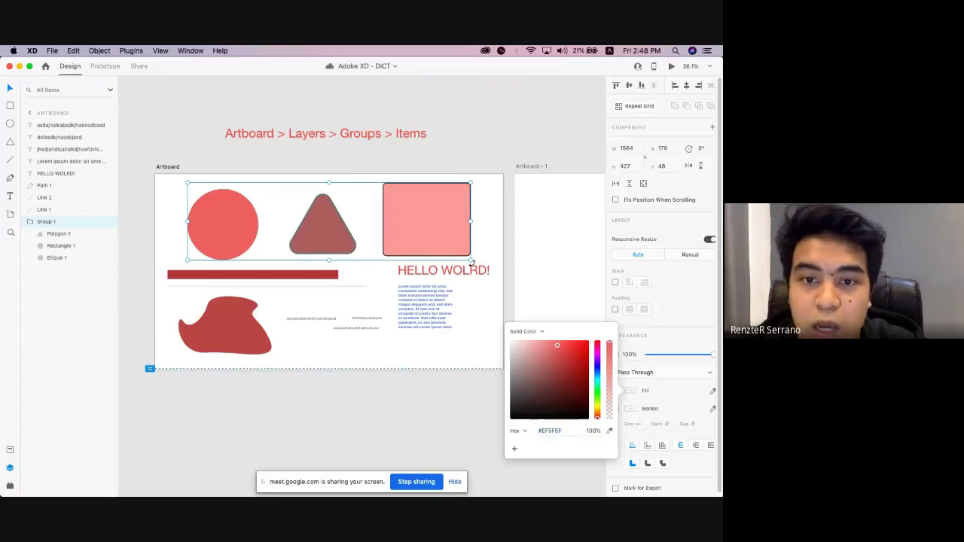
pyautogui.doubleClick(436, 241)
pyautogui.click(447, 296)
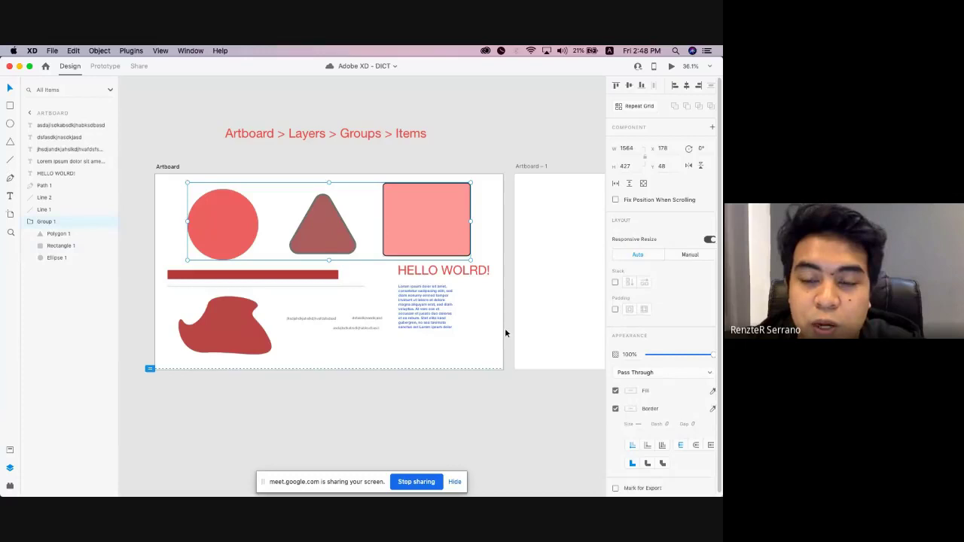
pyautogui.click(631, 391)
pyautogui.click(598, 366)
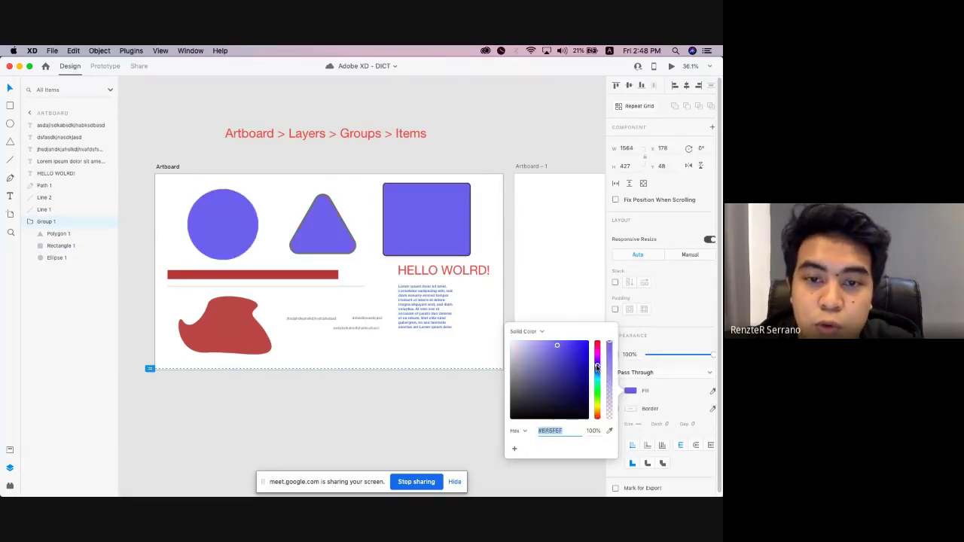
pyautogui.moveTo(566, 371)
pyautogui.mouseDown()
pyautogui.moveTo(569, 382)
pyautogui.moveTo(571, 353)
pyautogui.mouseUp()
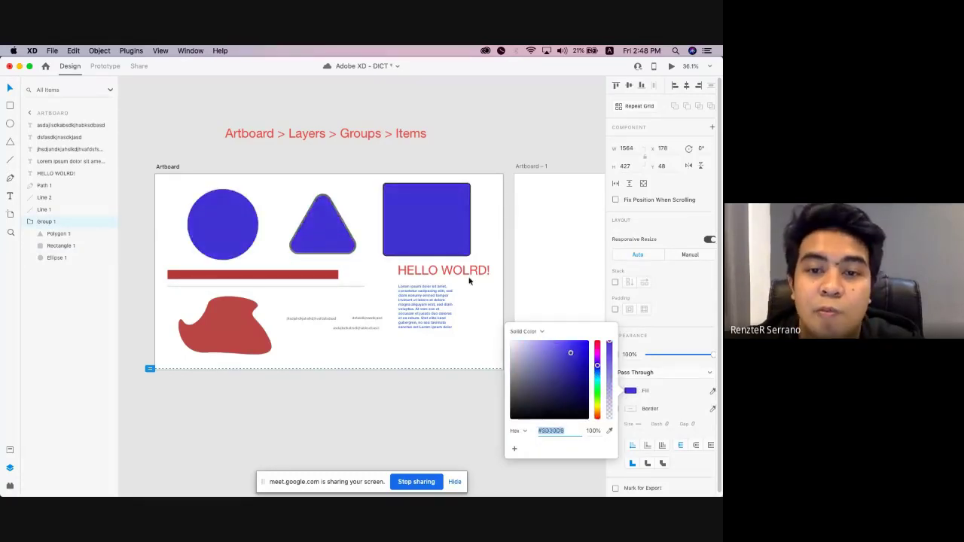
pyautogui.click(555, 349)
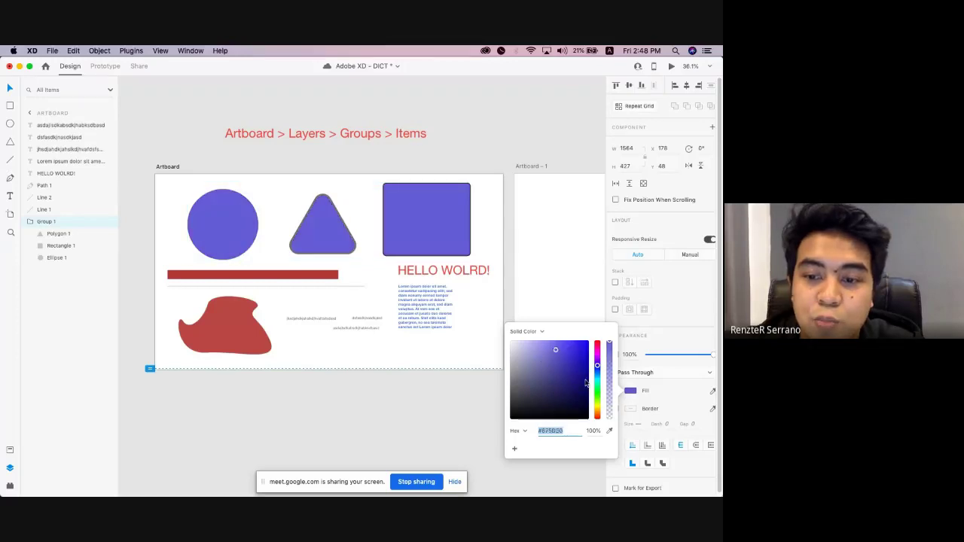
# Give all shapes in Group 1 a black (#000000) border with a size of 10.
pyautogui.click(638, 409)
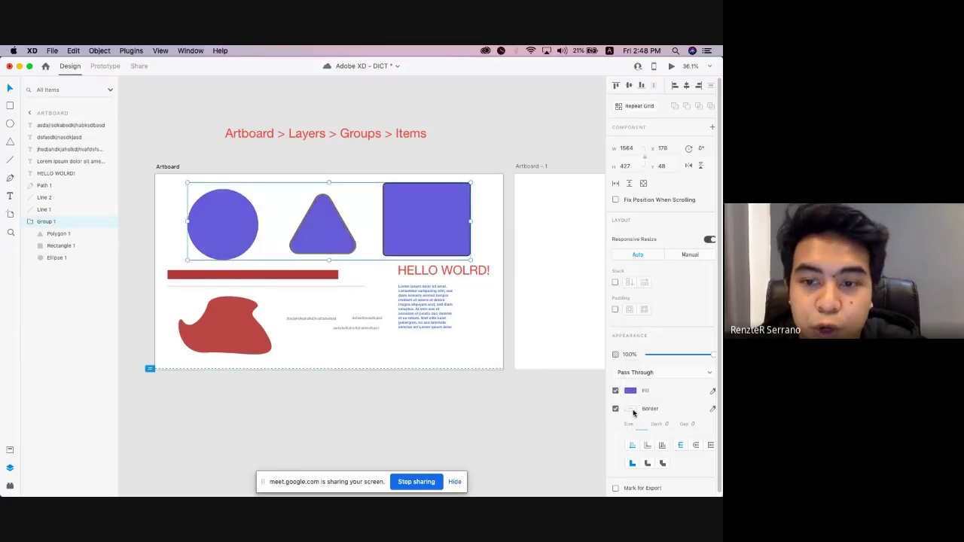
pyautogui.write('10')
pyautogui.press('Return')
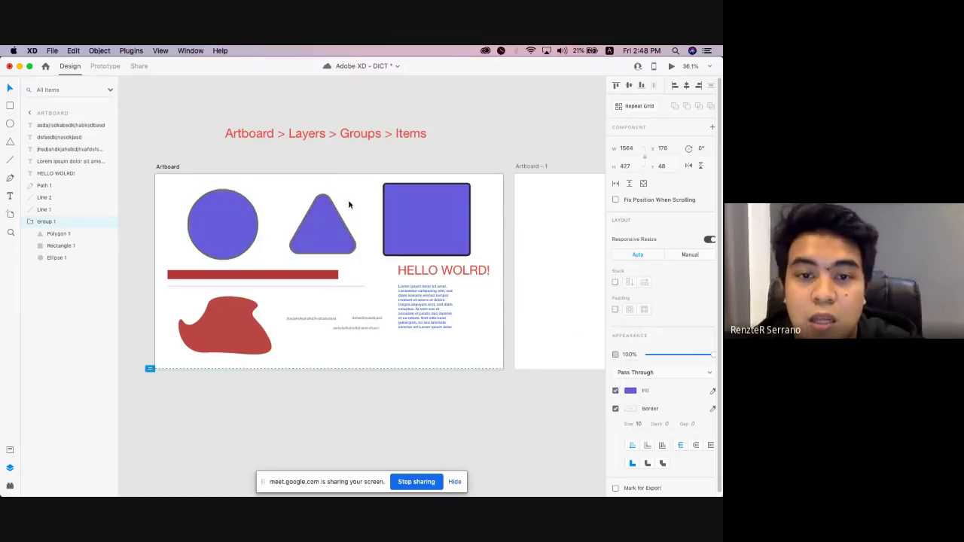
pyautogui.click(631, 408)
pyautogui.moveTo(559, 405); pyautogui.dragTo(509, 433)
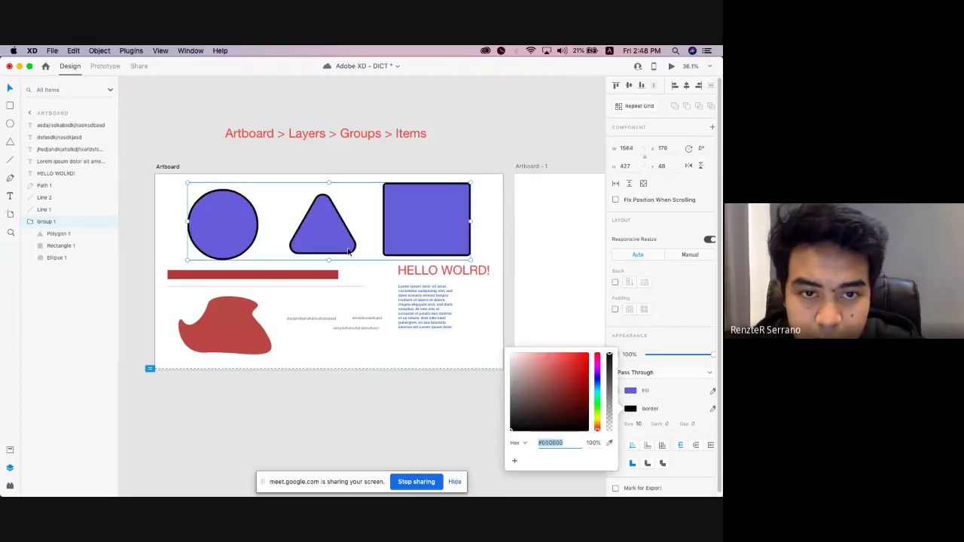
# Move Group 1 as a whole to about X 200, Y 44 and collapse its contents in the layer list.
pyautogui.moveTo(409, 218); pyautogui.dragTo(439, 240)
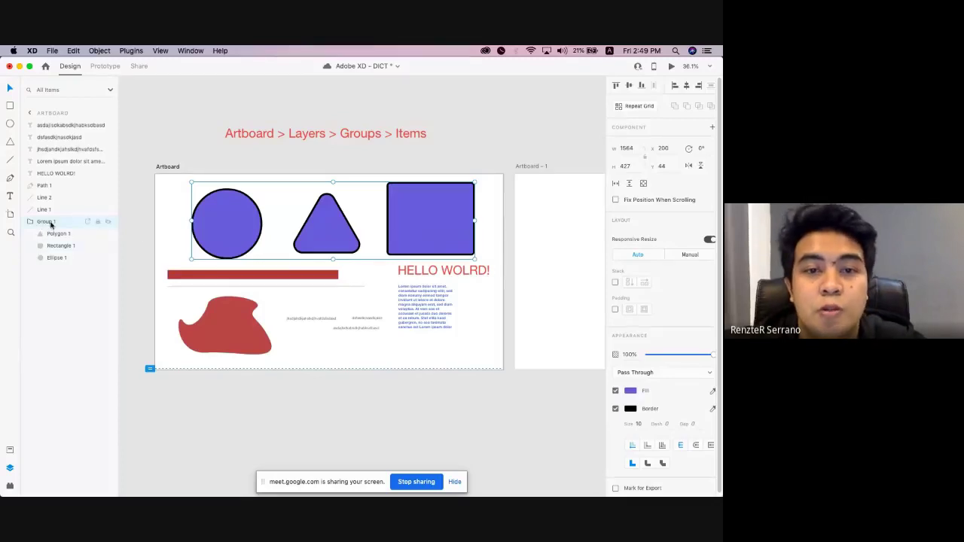
pyautogui.click(31, 221)
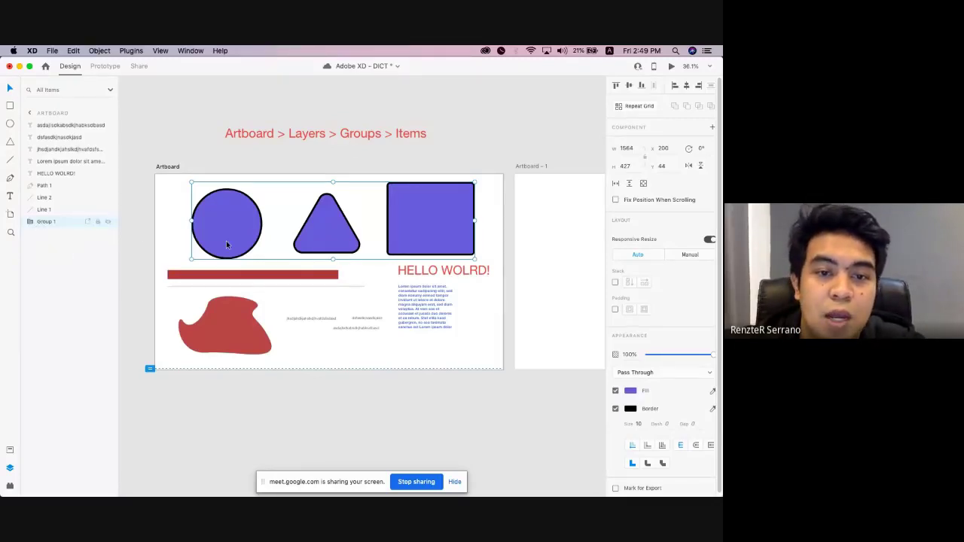
pyautogui.moveTo(226, 234)
pyautogui.mouseDown()
pyautogui.moveTo(221, 176)
pyautogui.moveTo(218, 226)
pyautogui.moveTo(235, 238)
pyautogui.mouseUp()
pyautogui.press('super+z')
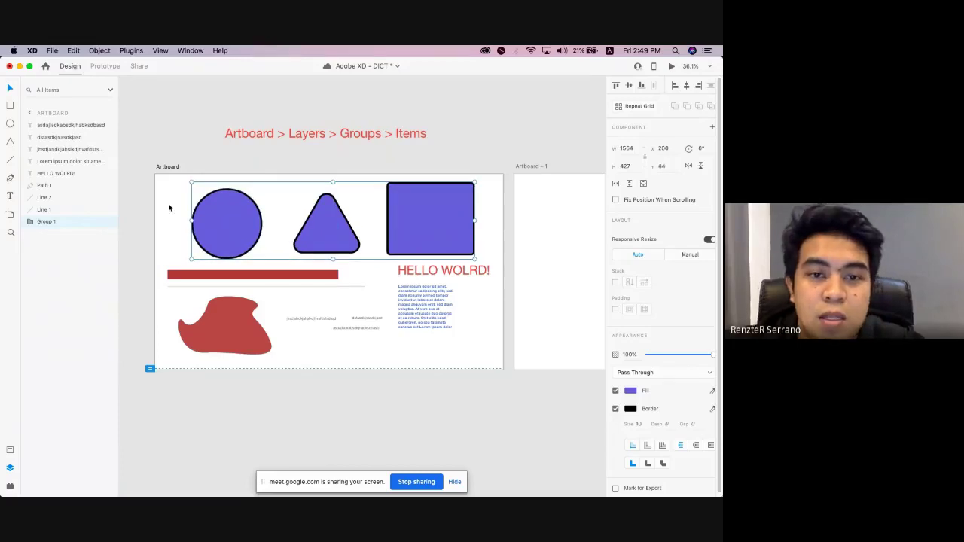
pyautogui.click(352, 133)
pyautogui.doubleClick(369, 135)
pyautogui.moveTo(383, 134); pyautogui.dragTo(341, 134)
pyautogui.press('Escape')
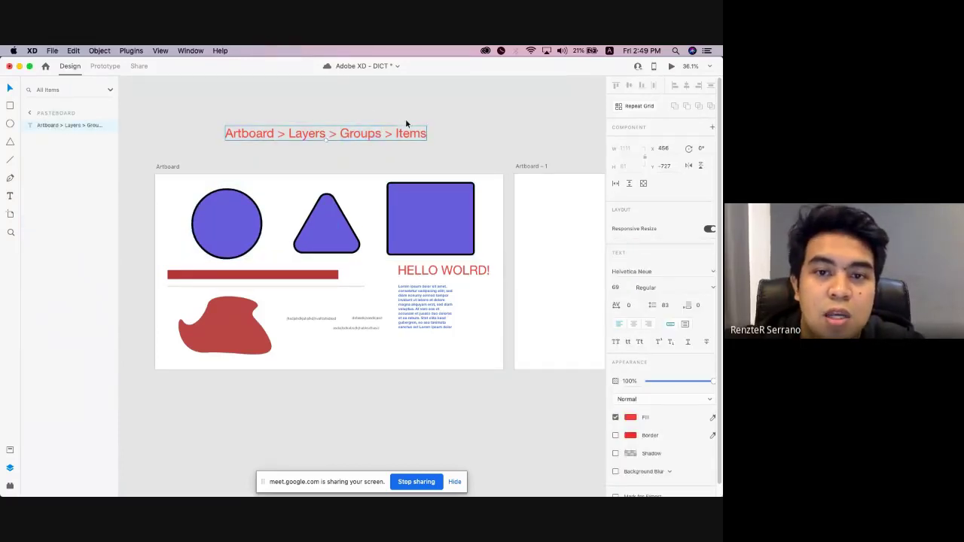
pyautogui.doubleClick(340, 137)
pyautogui.click(356, 170)
pyautogui.click(360, 208)
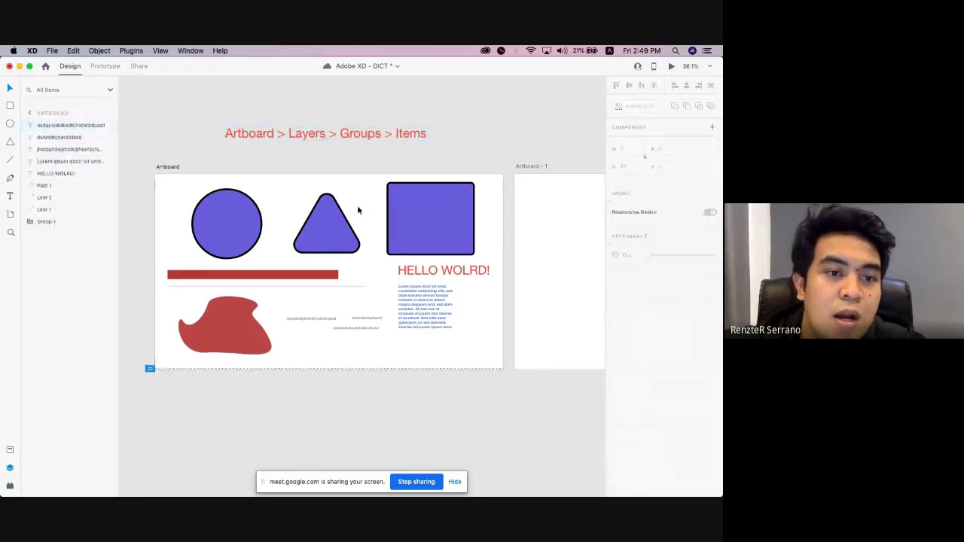
pyautogui.click(30, 222)
pyautogui.click(326, 132)
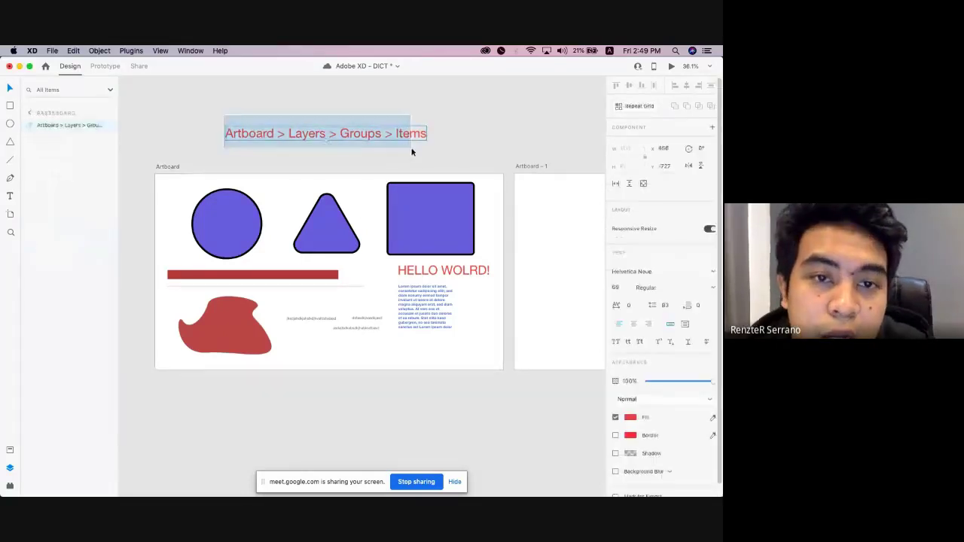
pyautogui.click(327, 161)
pyautogui.click(427, 154)
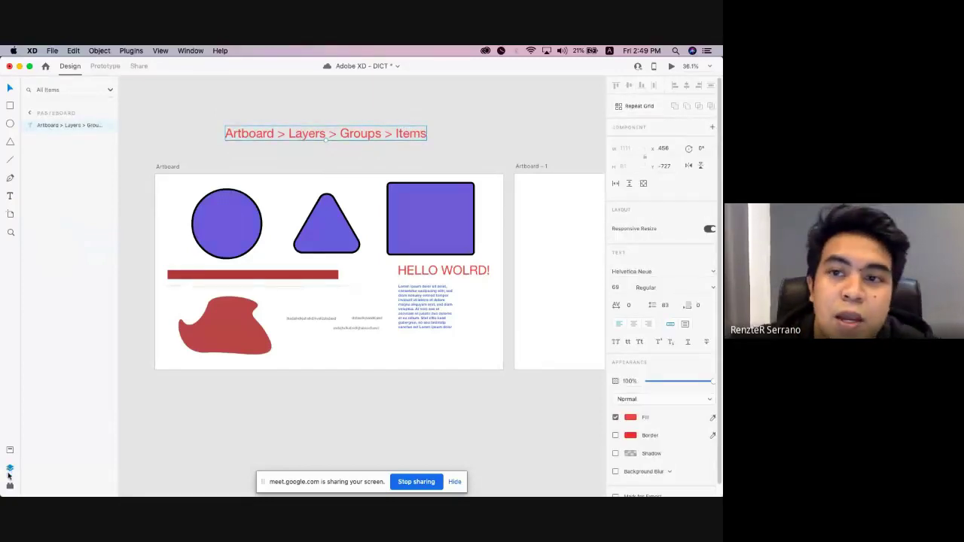
# Show the document assets instead of the layers and look over the grouped shapes and the heading above the artboard.
pyautogui.click(9, 468)
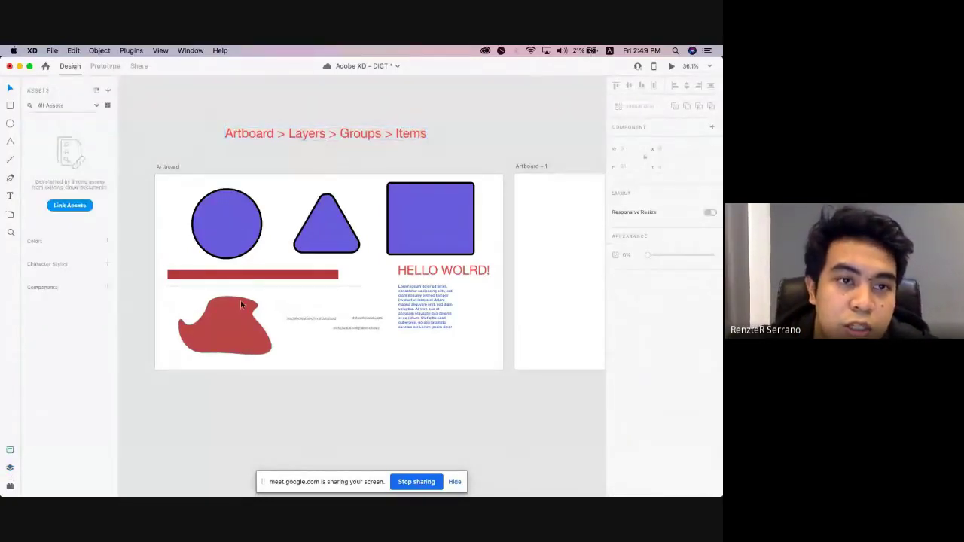
pyautogui.scroll(-3, 219, 137)
pyautogui.hscroll(1, 250, 134)
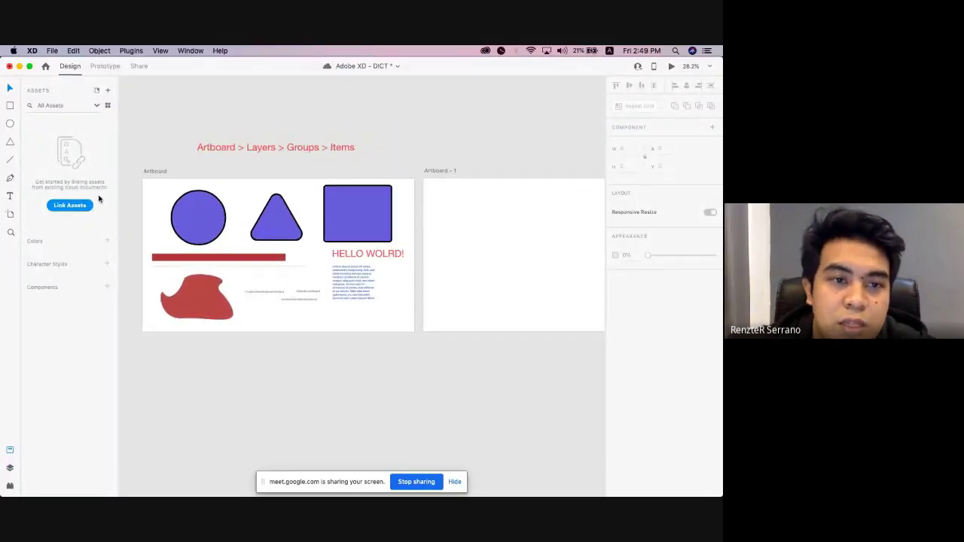
pyautogui.click(198, 219)
pyautogui.scroll(3, 198, 219)
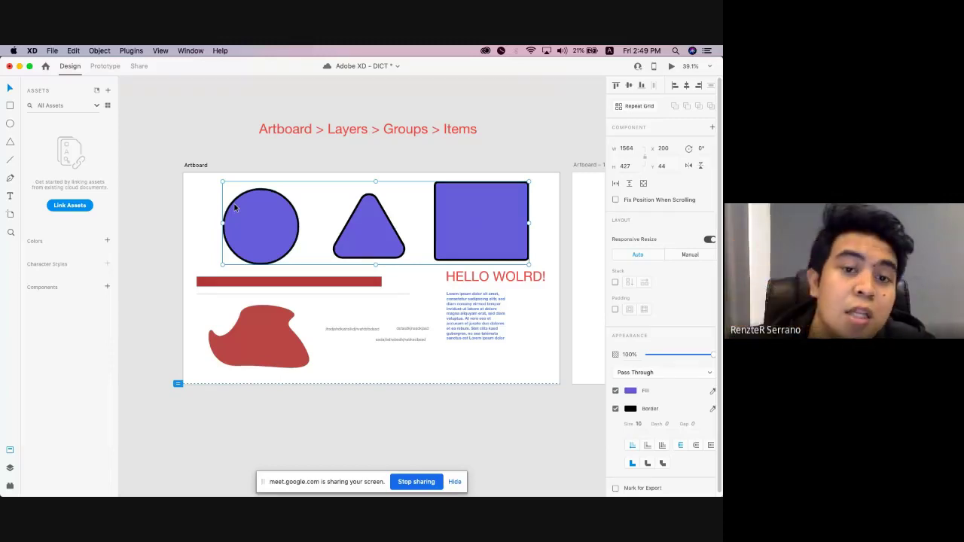
pyautogui.hscroll(3, 232, 147)
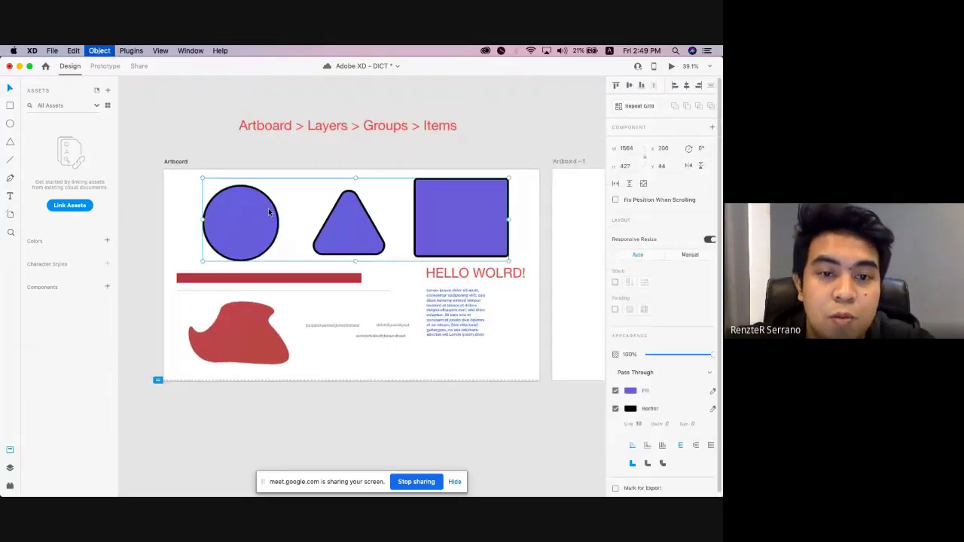
pyautogui.click(303, 156)
pyautogui.hscroll(3, 271, 155)
pyautogui.scroll(2, 271, 154)
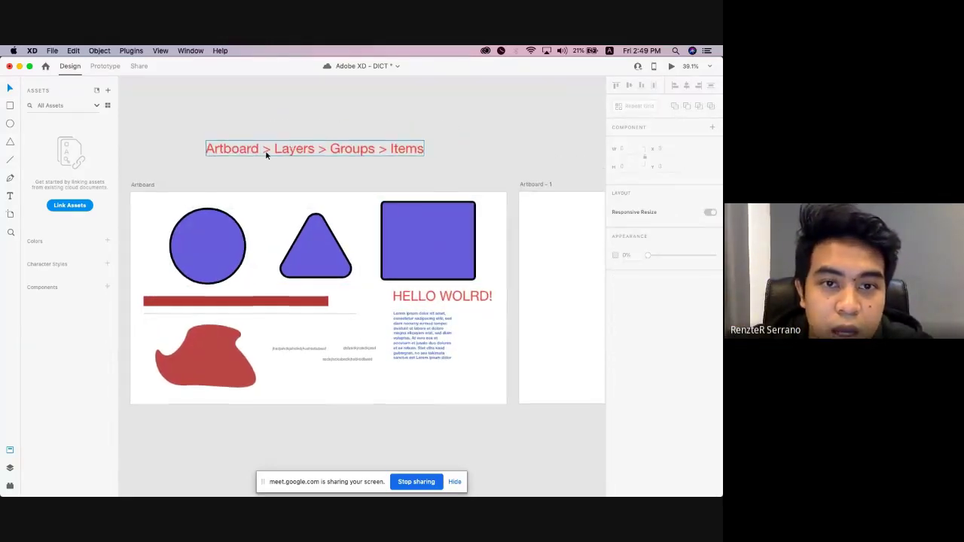
pyautogui.moveTo(299, 149); pyautogui.dragTo(333, 161)
pyautogui.scroll(-3, 331, 162)
# Change the border colour of the red freeform shape on the first artboard to bright sky blue.
pyautogui.click(224, 306)
pyautogui.scroll(5, 374, 197)
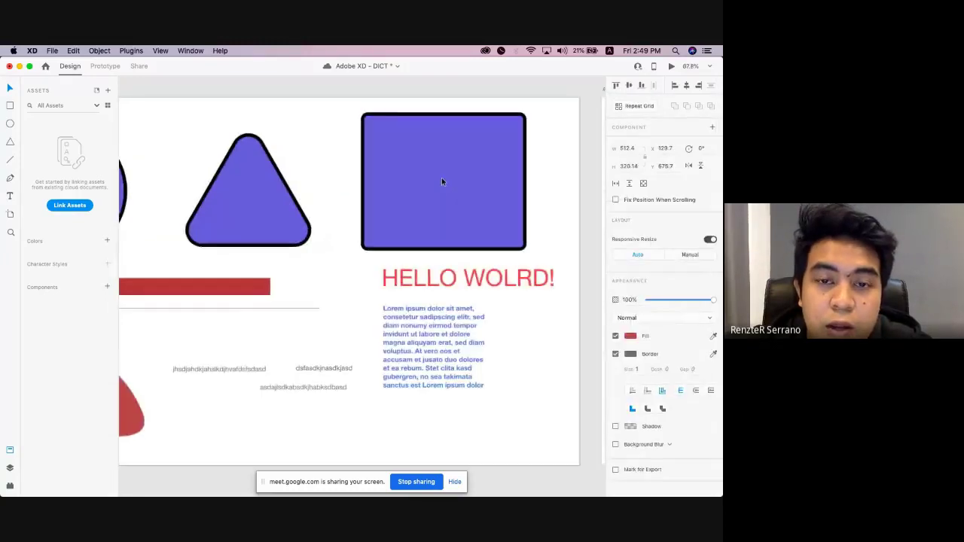
pyautogui.hscroll(-5, 441, 182)
pyautogui.scroll(-1, 442, 182)
pyautogui.scroll(-1, 295, 329)
pyautogui.hscroll(-2, 308, 315)
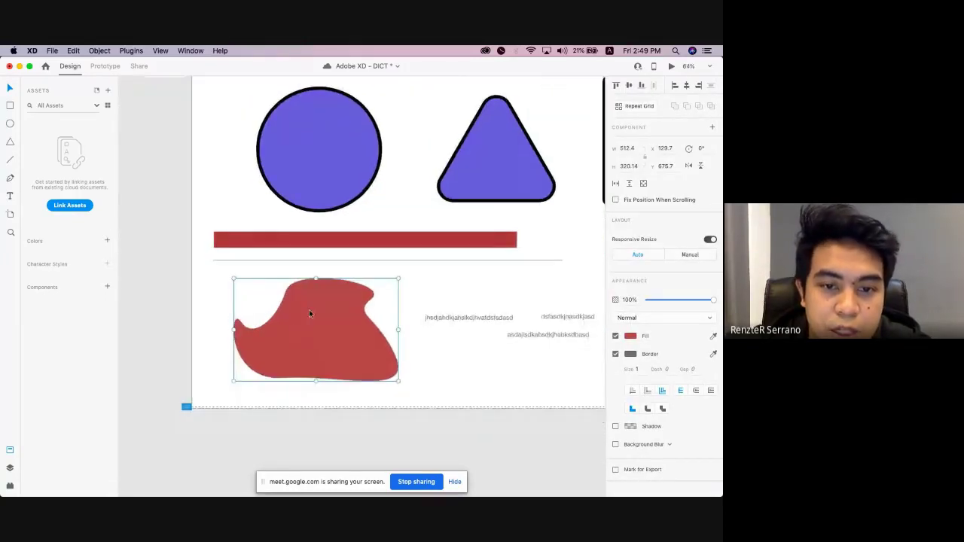
pyautogui.scroll(5, 309, 311)
pyautogui.scroll(-2, 309, 308)
pyautogui.hscroll(1, 308, 308)
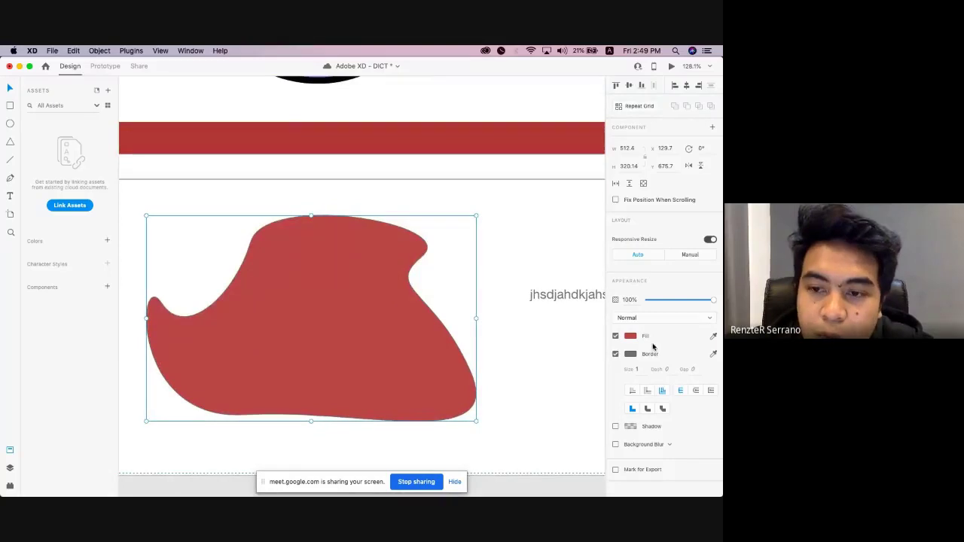
pyautogui.click(630, 336)
pyautogui.click(564, 265)
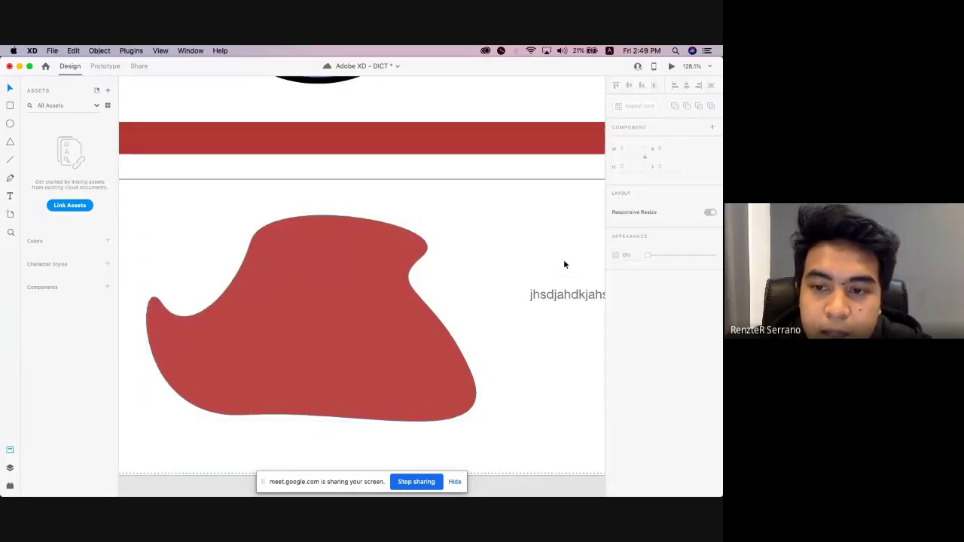
pyautogui.click(333, 292)
pyautogui.click(631, 354)
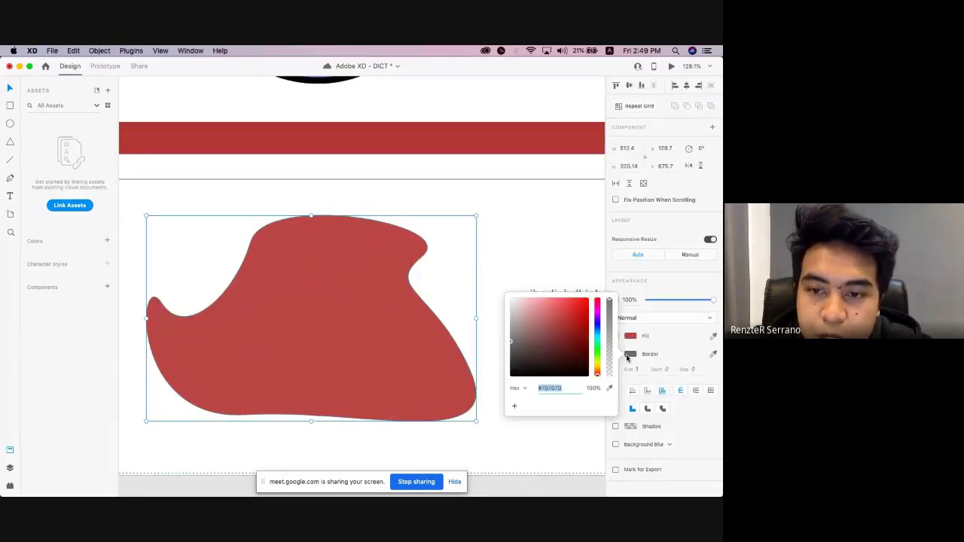
pyautogui.moveTo(597, 363); pyautogui.dragTo(577, 303)
# Set the border size of the red freeform shape to 5.
pyautogui.click(637, 370)
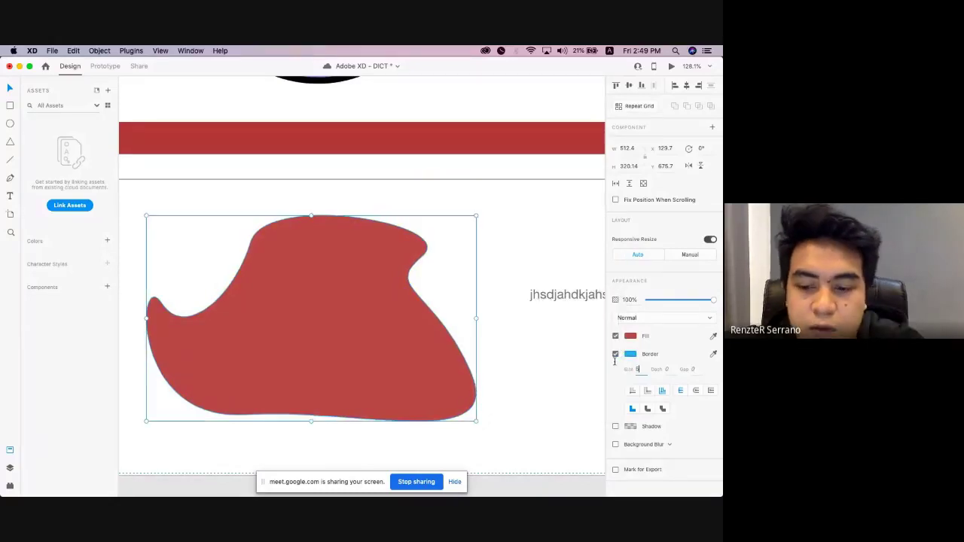
pyautogui.write('5')
pyautogui.press('Return')
# Reposition the red freeform shape to about X 159, Y 696 on the artboard.
pyautogui.moveTo(373, 349); pyautogui.dragTo(360, 328)
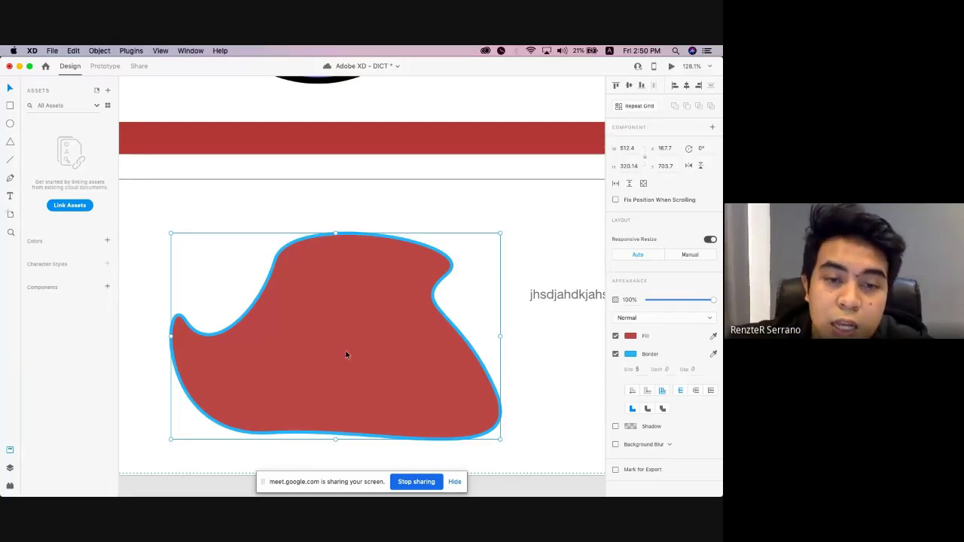
pyautogui.click(223, 246)
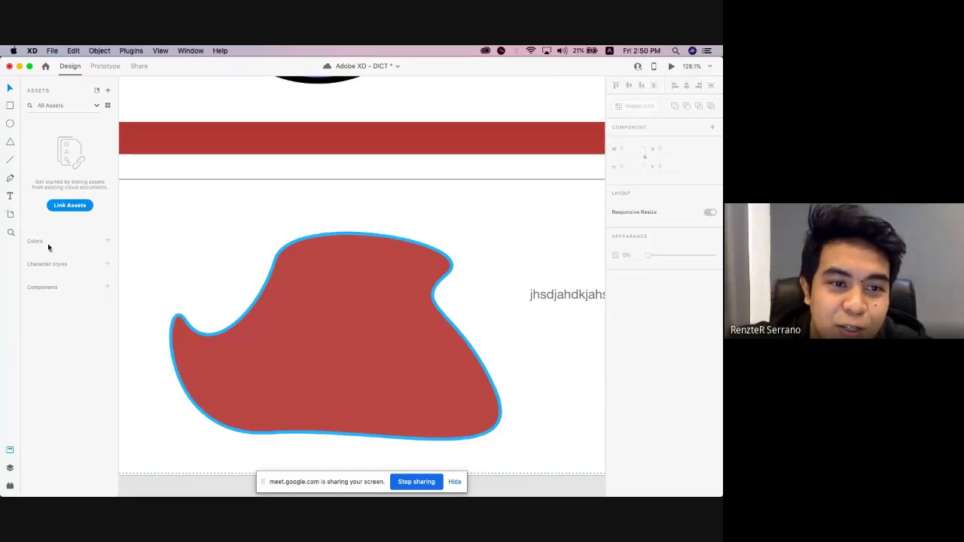
pyautogui.click(352, 315)
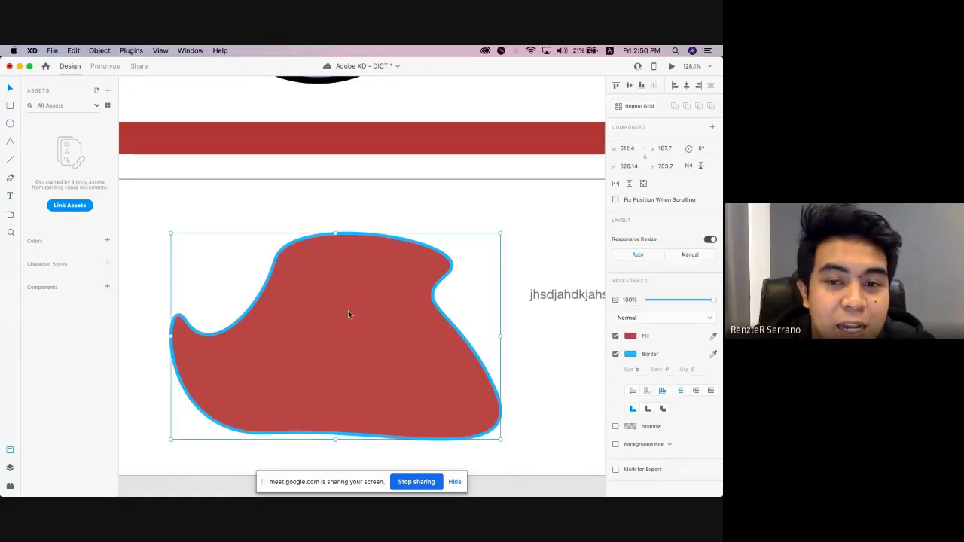
pyautogui.moveTo(351, 299)
pyautogui.mouseDown()
pyautogui.moveTo(352, 280)
pyautogui.moveTo(388, 294)
pyautogui.moveTo(357, 306)
pyautogui.mouseUp()
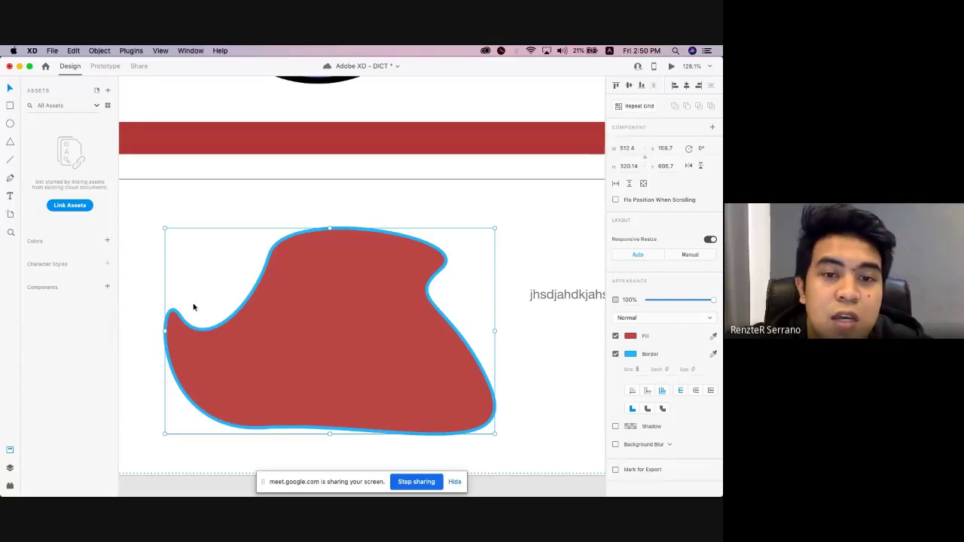
# Look over the first artboard and check the appearance settings of the triangle and the red freeform shape.
pyautogui.scroll(-10, 297, 293)
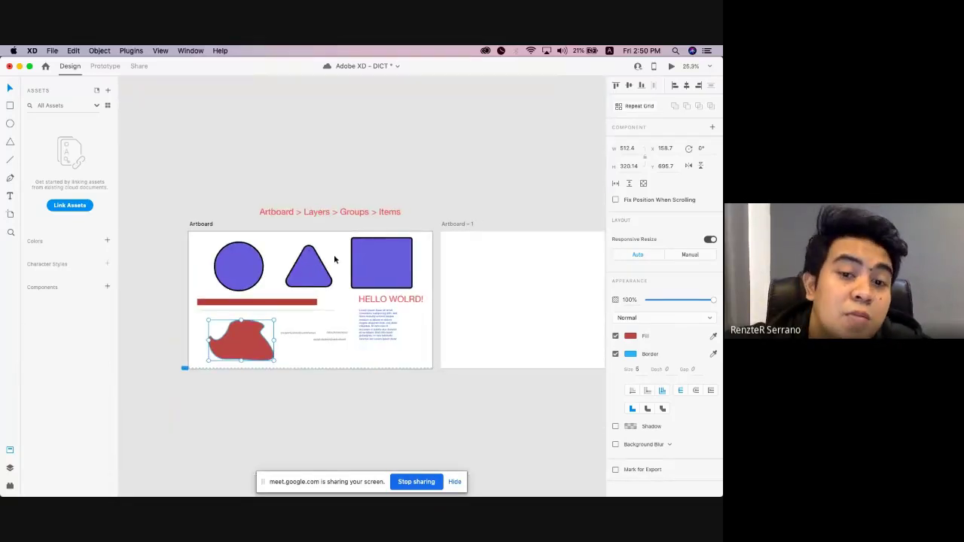
pyautogui.click(304, 271)
pyautogui.scroll(5, 303, 272)
pyautogui.scroll(-3, 296, 280)
pyautogui.scroll(-2, 290, 325)
pyautogui.hscroll(-2, 290, 325)
pyautogui.scroll(2, 290, 326)
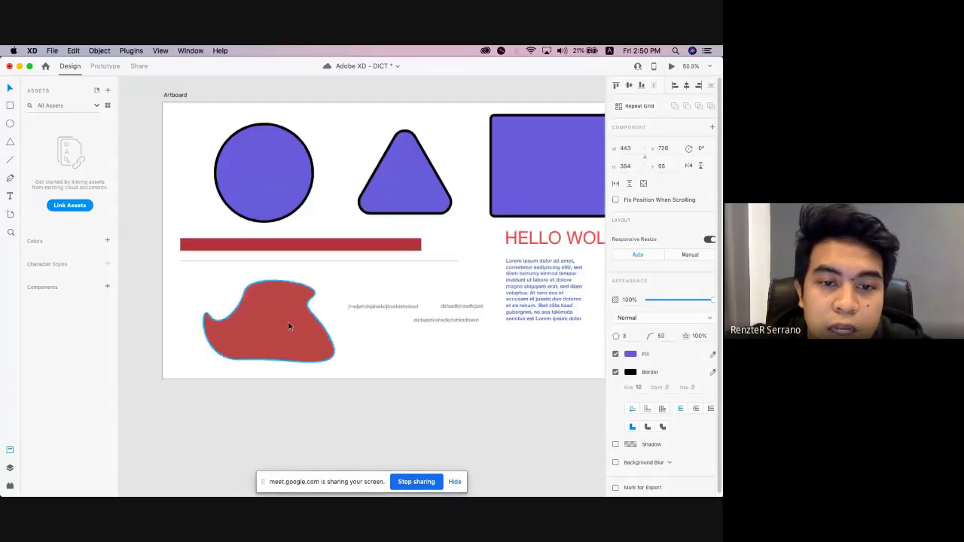
pyautogui.hscroll(-1, 290, 325)
pyautogui.click(290, 325)
# Draw a rectangle about 657 by 298 on the empty canvas beside the first artboard and fill it dark grey.
pyautogui.click(10, 109)
pyautogui.hscroll(-3, 202, 211)
pyautogui.hscroll(-3, 203, 212)
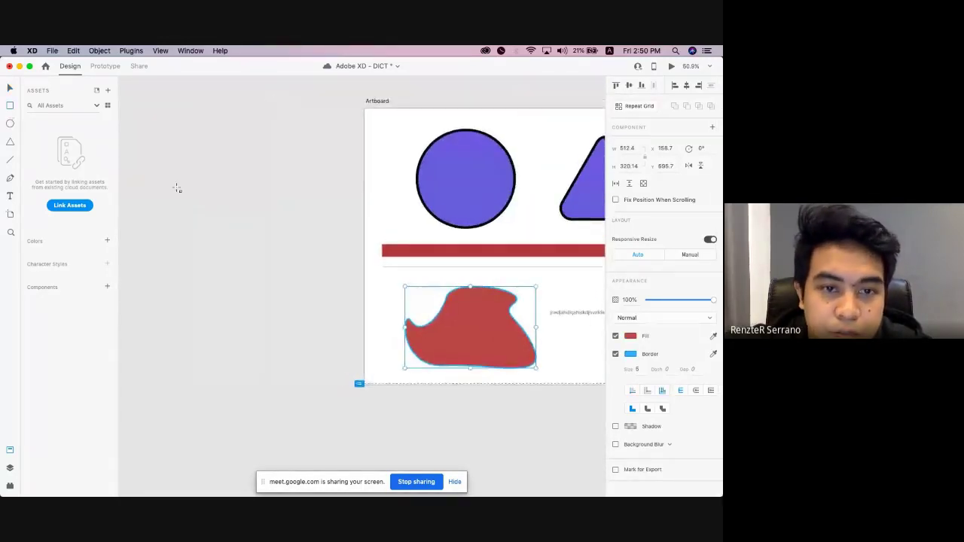
pyautogui.moveTo(164, 168)
pyautogui.mouseDown()
pyautogui.moveTo(340, 239)
pyautogui.moveTo(331, 243)
pyautogui.mouseUp()
pyautogui.click(634, 327)
pyautogui.moveTo(545, 314); pyautogui.dragTo(506, 330)
pyautogui.scroll(1, 226, 241)
# Add the text "NETFLIX" above the dark grey rectangle, enlarge it to size 99 and place it inside the rectangle.
pyautogui.click(10, 195)
pyautogui.click(162, 133)
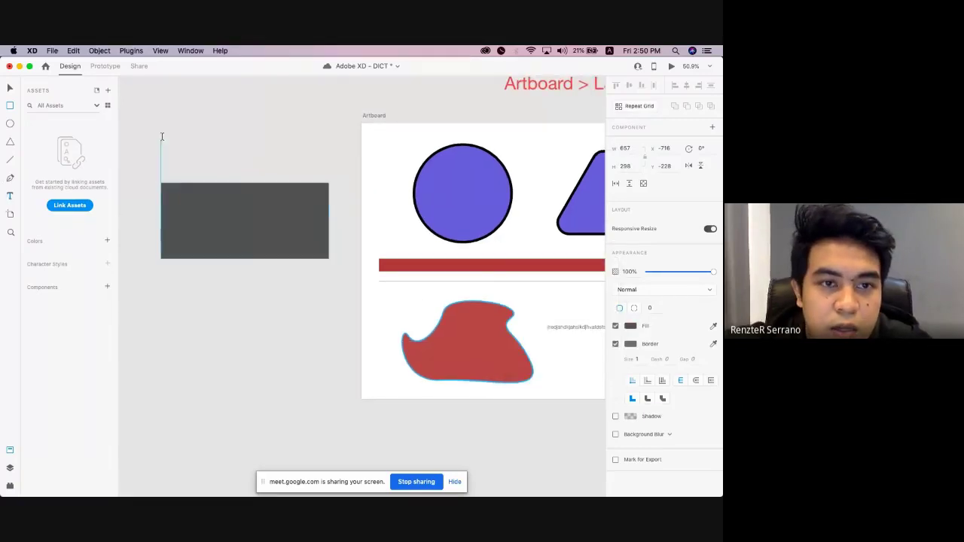
pyautogui.write('NETFLIX')
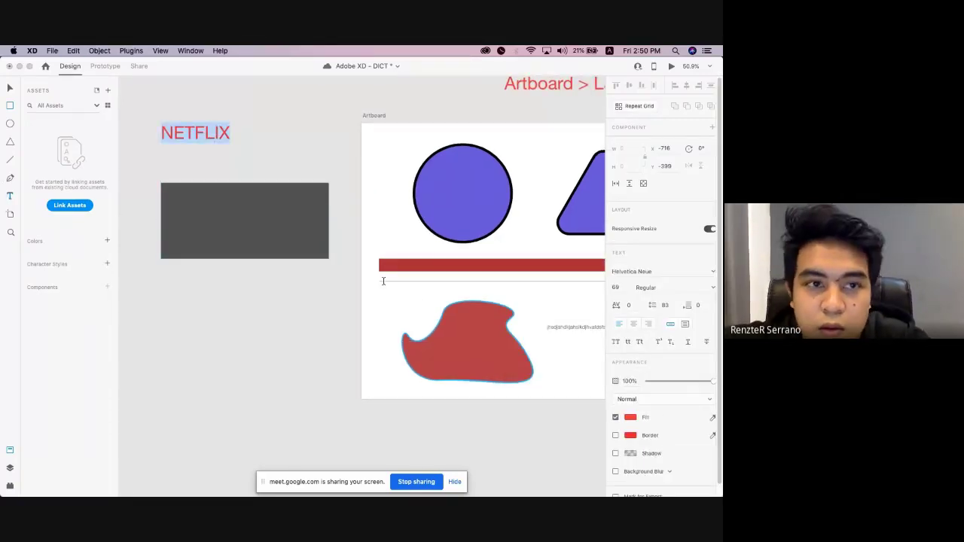
pyautogui.press('Escape')
pyautogui.moveTo(196, 143); pyautogui.dragTo(241, 232)
# Darken the fill of the rectangle behind the NETFLIX text to #292929.
pyautogui.click(328, 219)
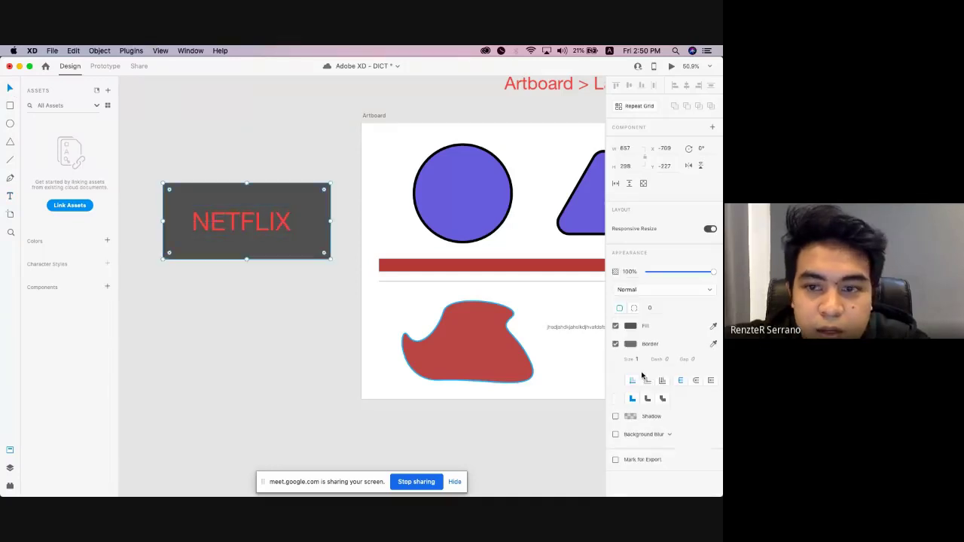
pyautogui.click(631, 327)
pyautogui.click(511, 342)
# Centre the NETFLIX text horizontally on the dark rectangle.
pyautogui.hscroll(-3, 327, 243)
pyautogui.click(330, 242)
pyautogui.scroll(5, 331, 243)
pyautogui.keyDown('shift'); pyautogui.click(484, 258); pyautogui.keyUp('shift')
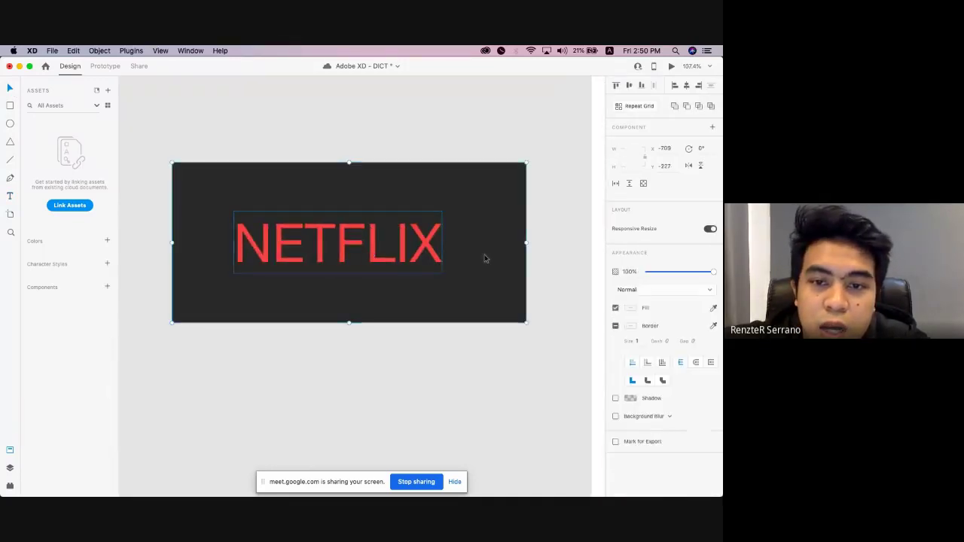
pyautogui.click(687, 86)
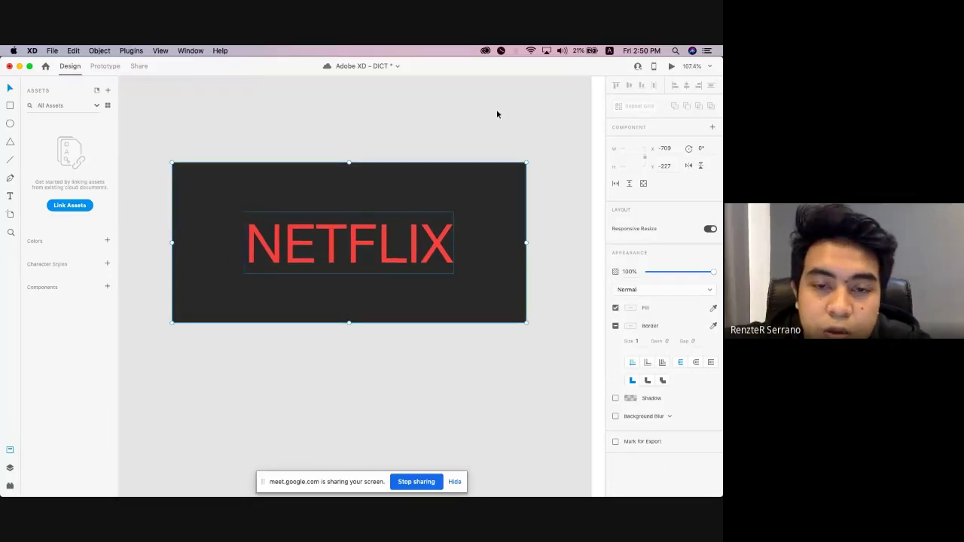
pyautogui.click(497, 110)
# Save the dark rectangle's fill #292929 and border #707070 as colour assets.
pyautogui.scroll(-5, 497, 109)
pyautogui.moveTo(288, 149); pyautogui.dragTo(458, 290)
pyautogui.click(378, 146)
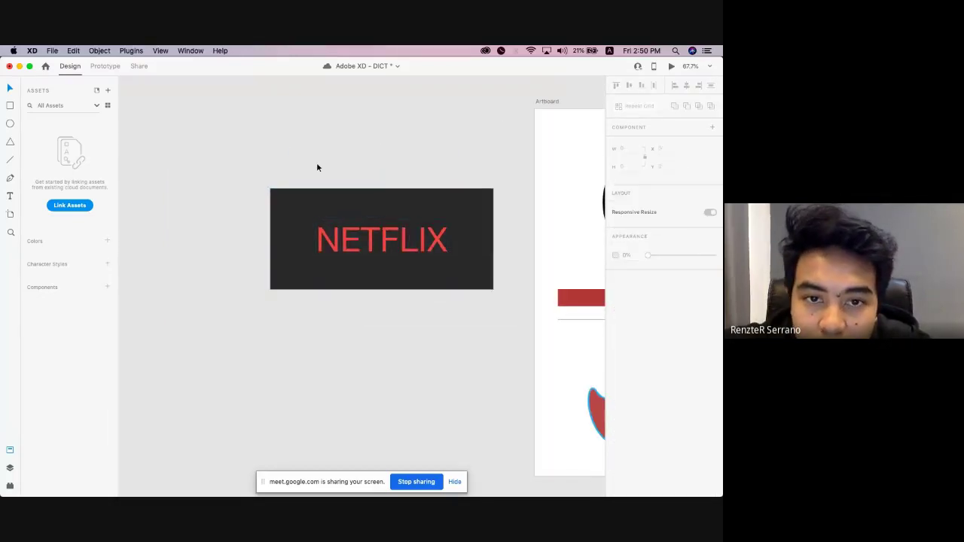
pyautogui.moveTo(318, 165); pyautogui.dragTo(365, 155)
pyautogui.click(343, 202)
pyautogui.scroll(3, 343, 203)
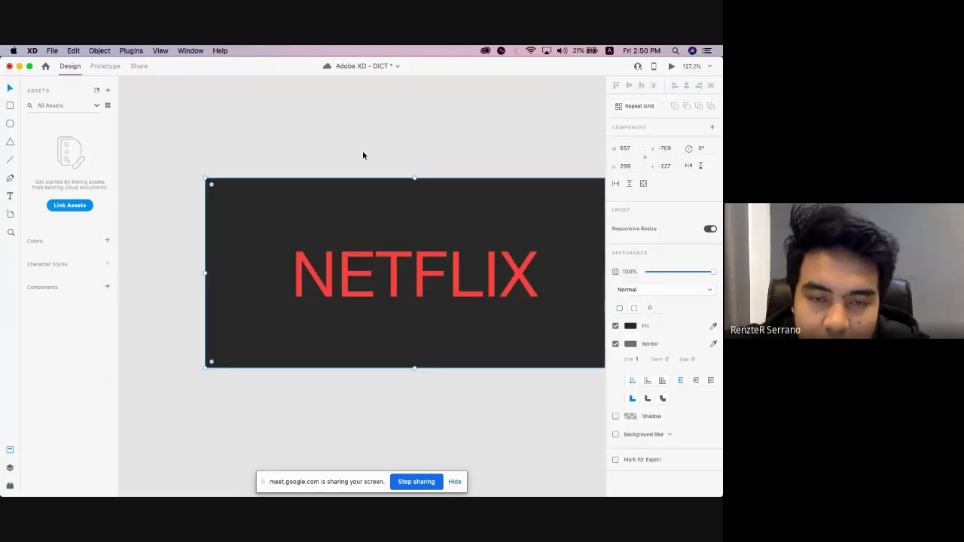
pyautogui.scroll(-2, 326, 200)
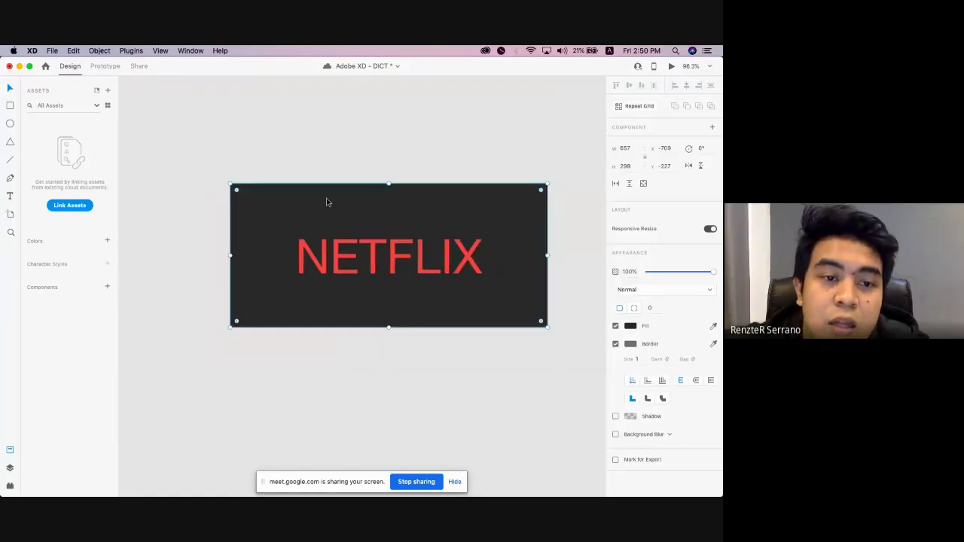
pyautogui.click(107, 242)
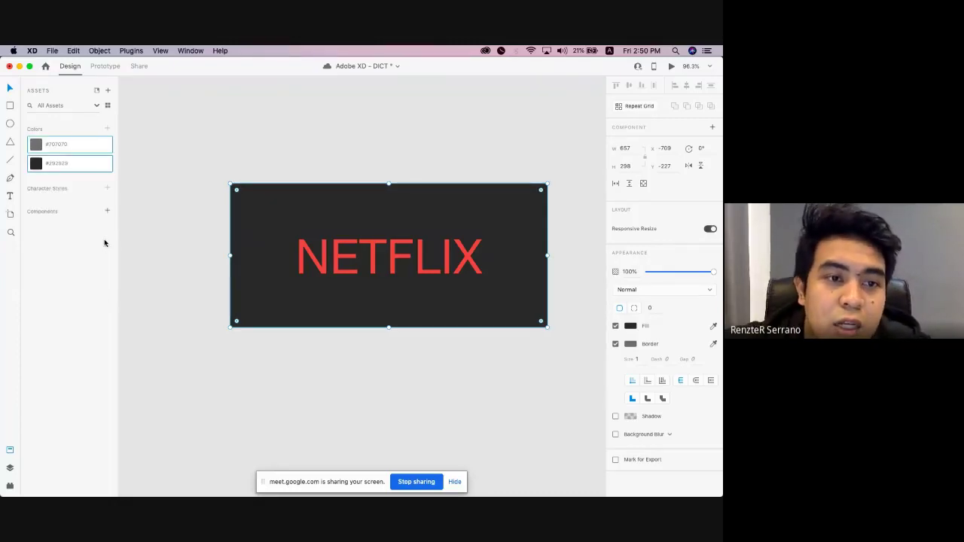
pyautogui.click(284, 197)
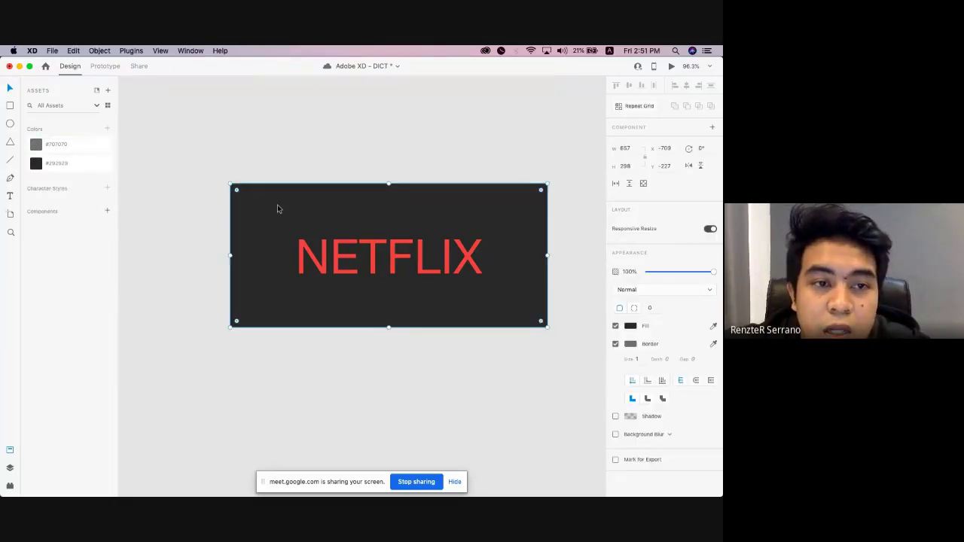
# Compare the list and grid views of the saved document assets.
pyautogui.click(107, 109)
pyautogui.click(107, 108)
pyautogui.click(108, 107)
pyautogui.click(108, 107)
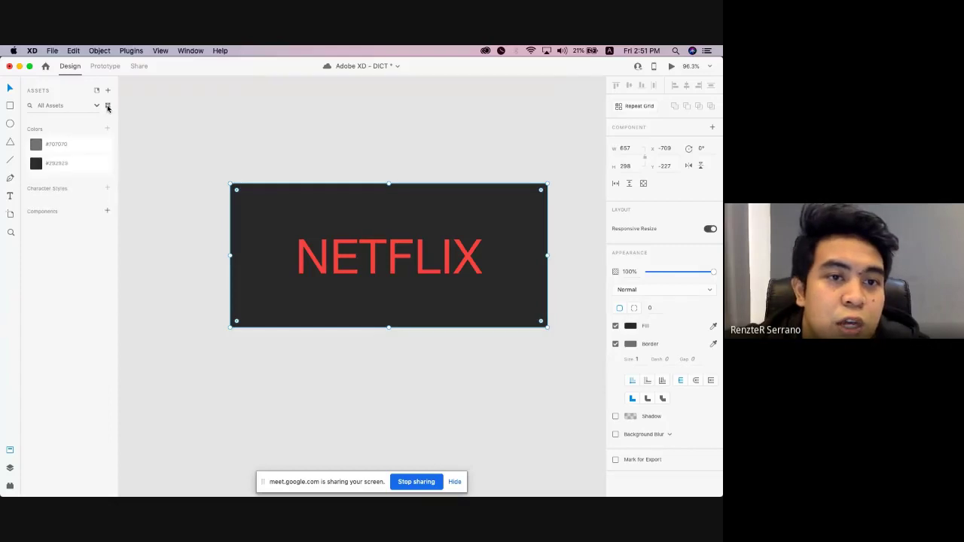
pyautogui.click(107, 108)
pyautogui.click(107, 107)
pyautogui.click(107, 107)
pyautogui.click(107, 107)
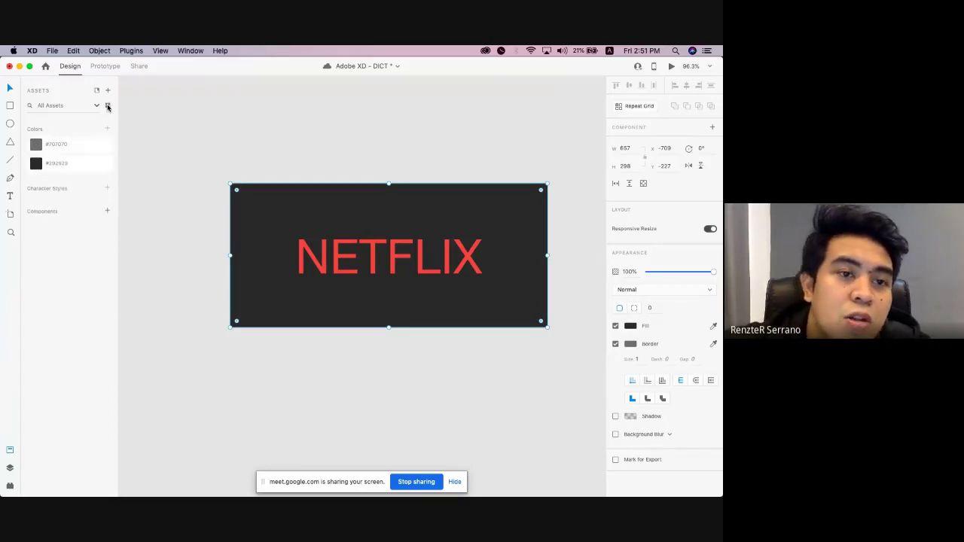
pyautogui.click(107, 106)
pyautogui.click(107, 106)
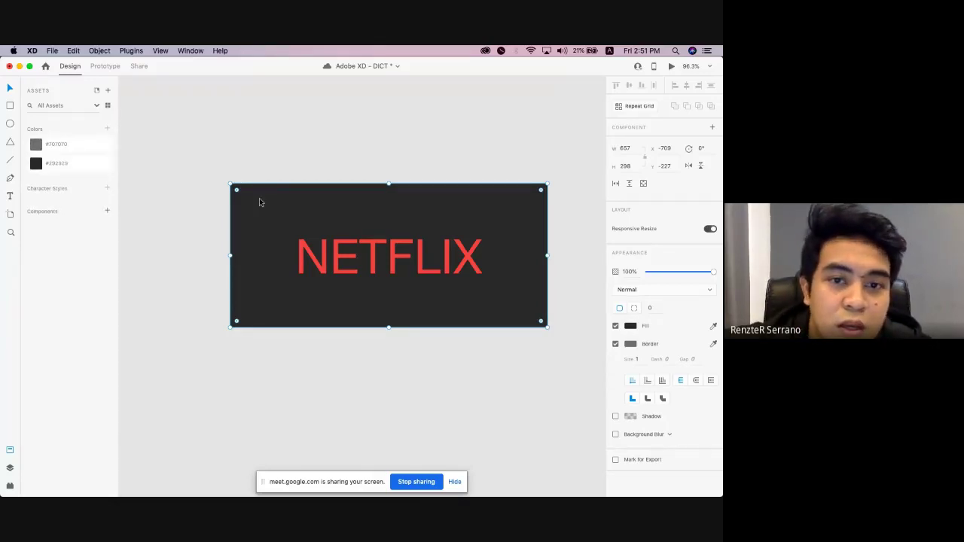
# Save the NETFLIX text's red fill #F73F3F as a colour asset.
pyautogui.click(193, 187)
pyautogui.scroll(-5, 392, 199)
pyautogui.hscroll(5, 392, 198)
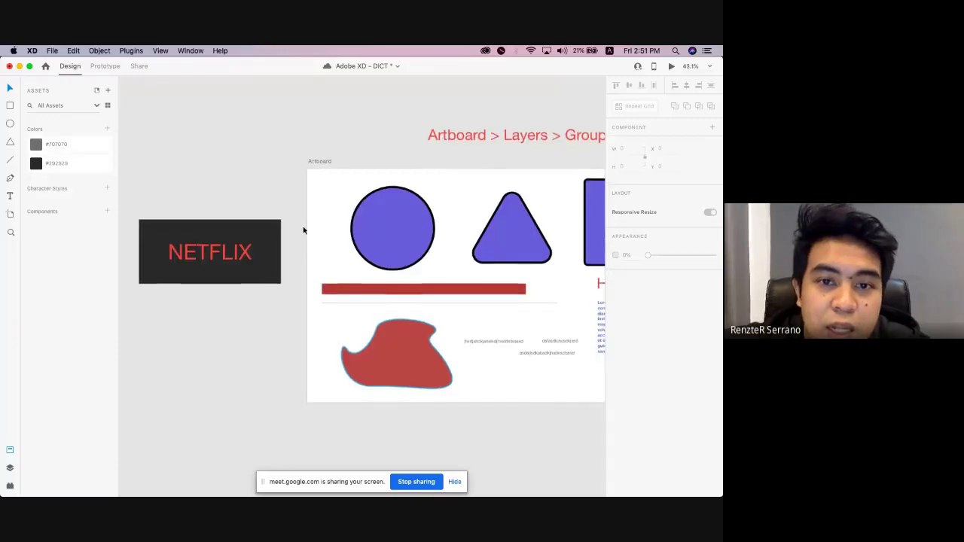
pyautogui.hscroll(2, 294, 244)
pyautogui.hscroll(-1, 408, 250)
pyautogui.click(204, 253)
pyautogui.hscroll(2, 315, 242)
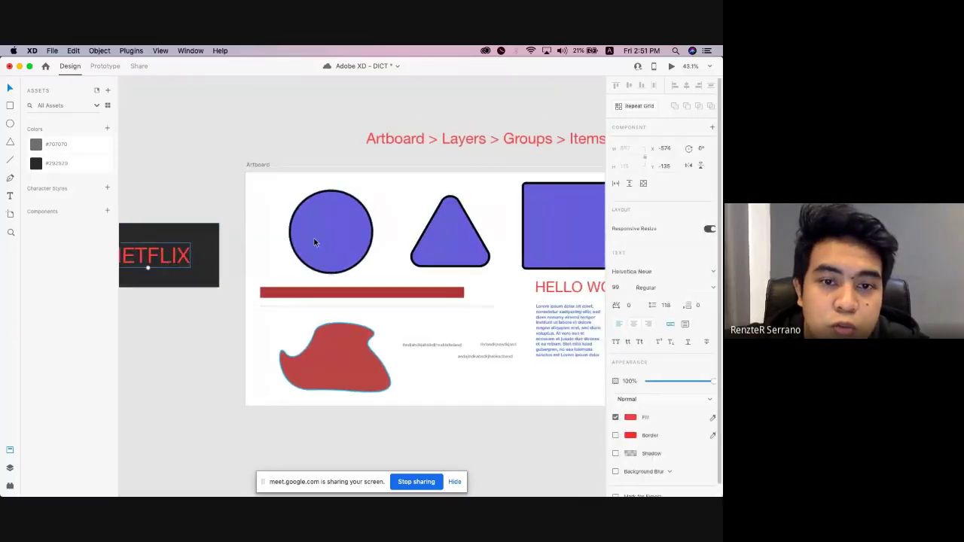
pyautogui.click(315, 242)
pyautogui.hscroll(-3, 192, 245)
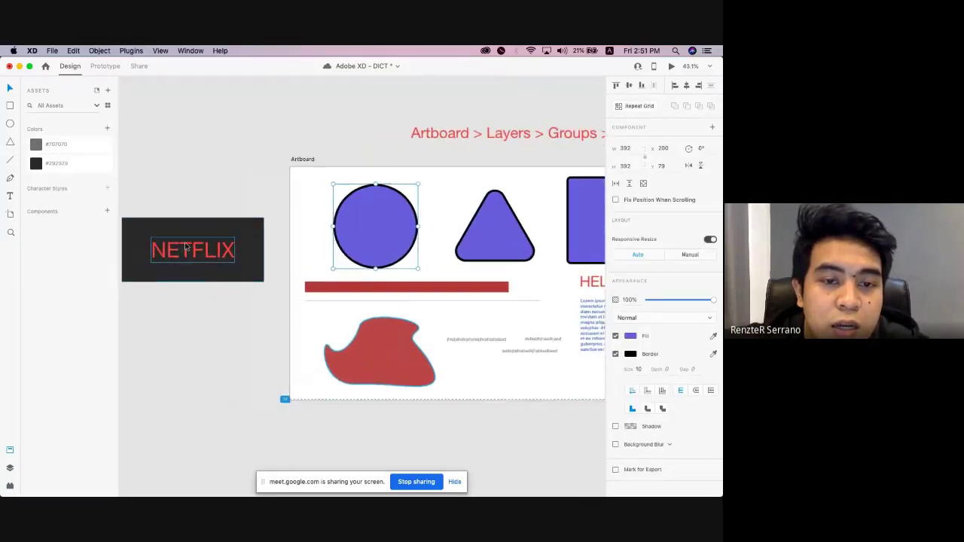
pyautogui.click(186, 247)
pyautogui.press('super+3')
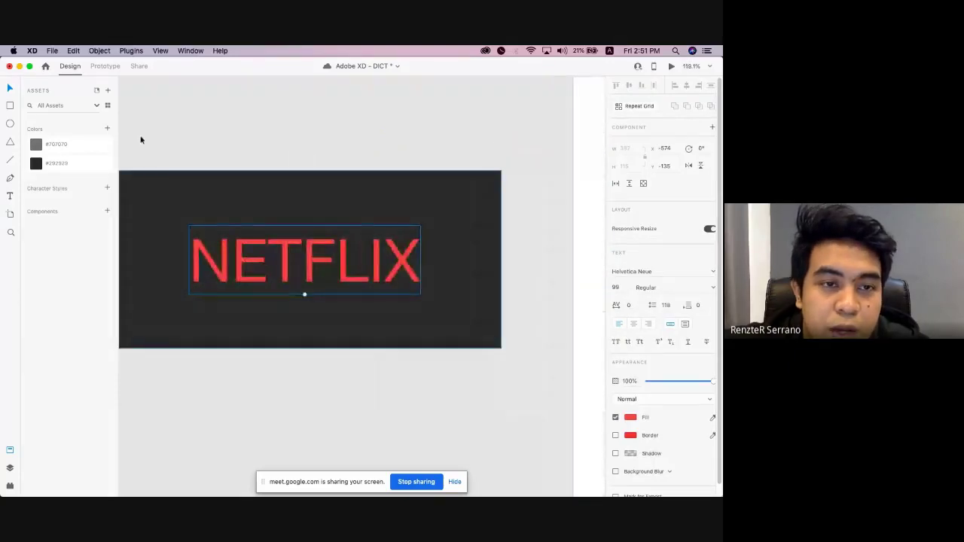
pyautogui.click(107, 128)
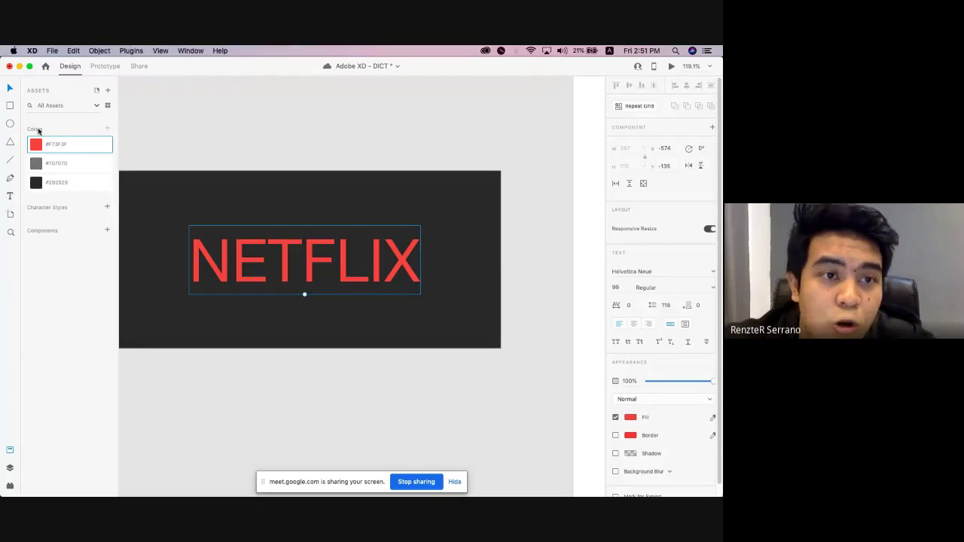
# Change the font of the NETFLIX text to Bebas Neue.
pyautogui.click(249, 202)
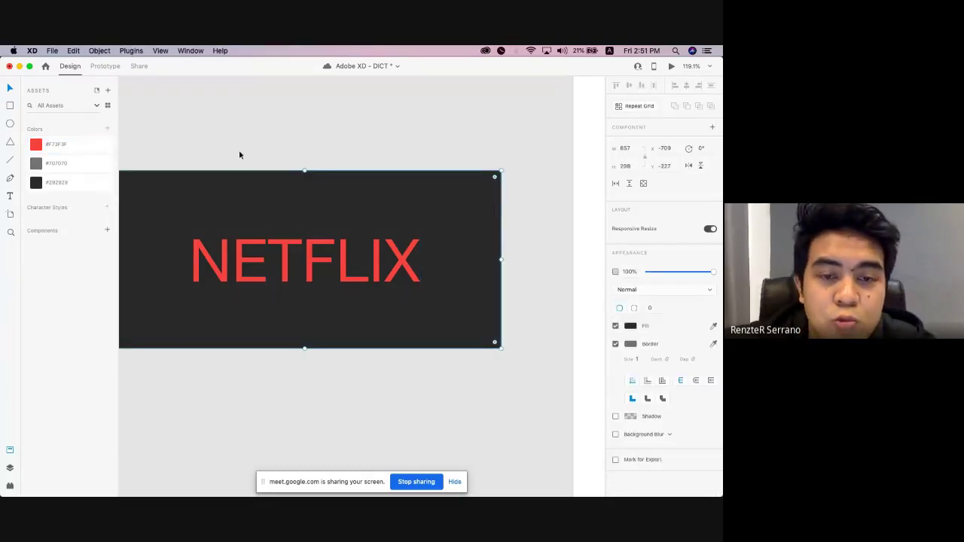
pyautogui.click(279, 272)
pyautogui.doubleClick(279, 273)
pyautogui.click(649, 270)
pyautogui.write('Beb')
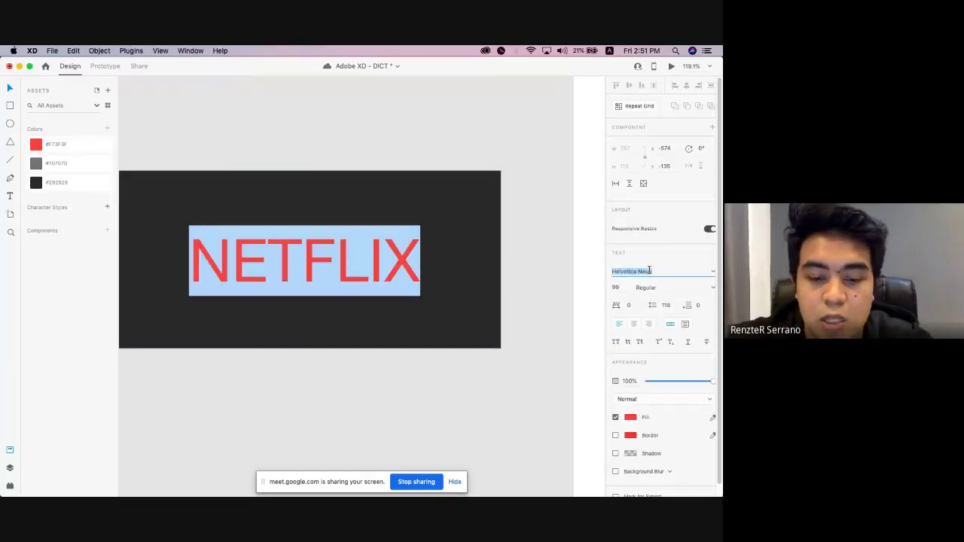
pyautogui.write('as')
pyautogui.press('Return')
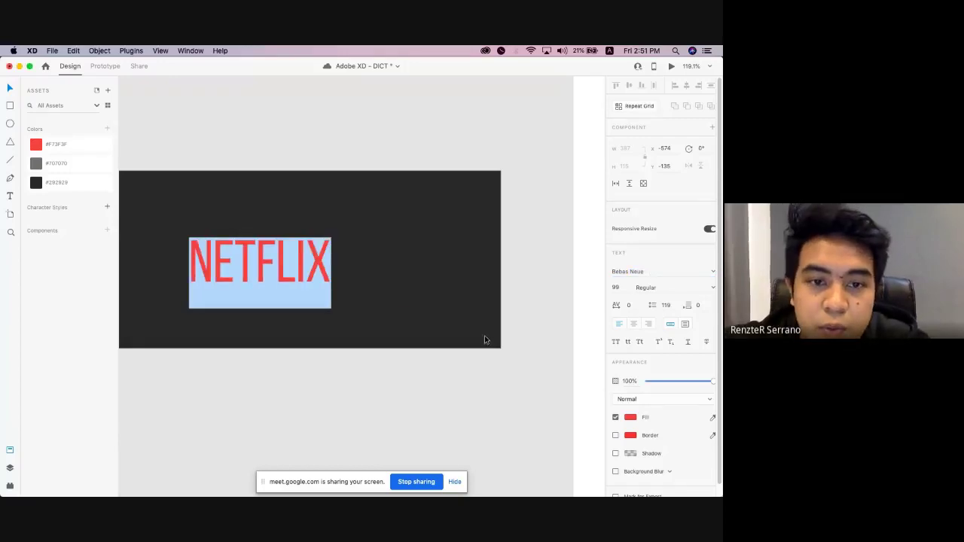
# Enlarge the NETFLIX text to size 160 and move it to about X -568, Y -140 on the dark rectangle.
pyautogui.click(485, 338)
pyautogui.moveTo(260, 296); pyautogui.dragTo(285, 334)
pyautogui.moveTo(305, 277); pyautogui.dragTo(350, 260)
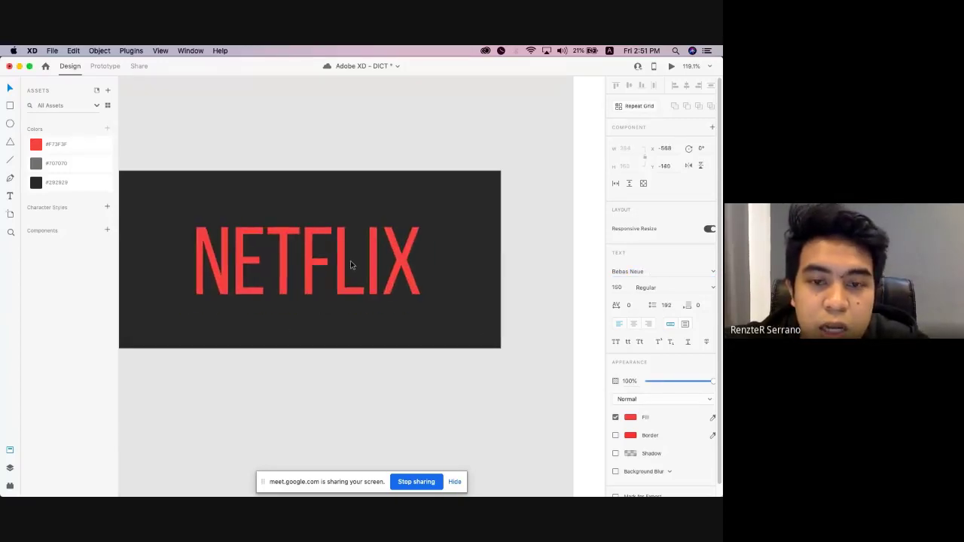
# Save the NETFLIX text's Bebas Neue 160 pt formatting as a character style asset.
pyautogui.scroll(-2, 351, 260)
pyautogui.hscroll(-1, 351, 261)
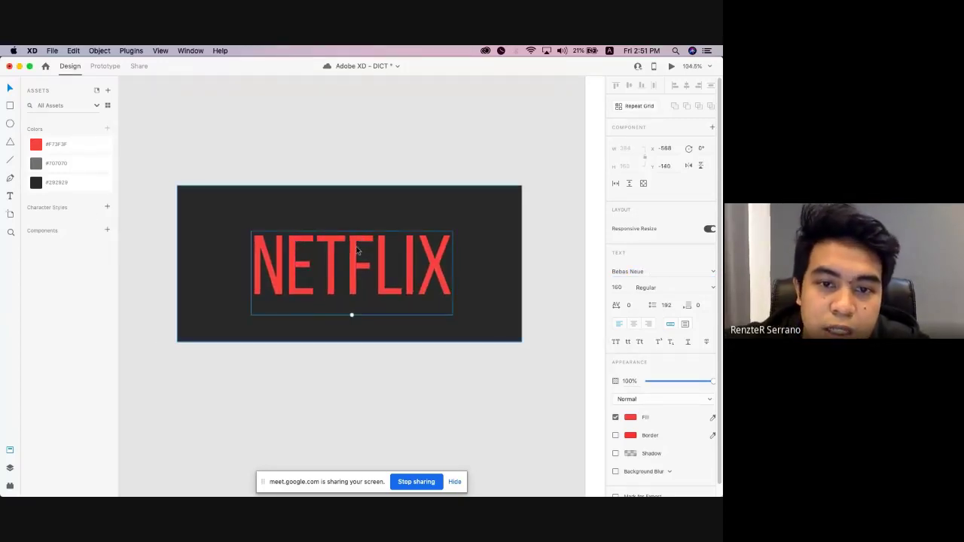
pyautogui.click(363, 168)
pyautogui.click(355, 262)
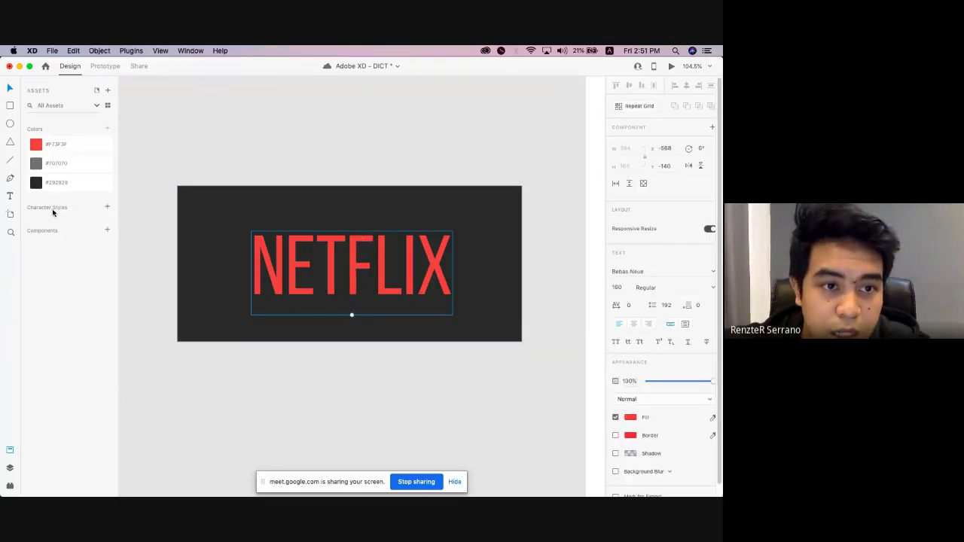
pyautogui.click(108, 208)
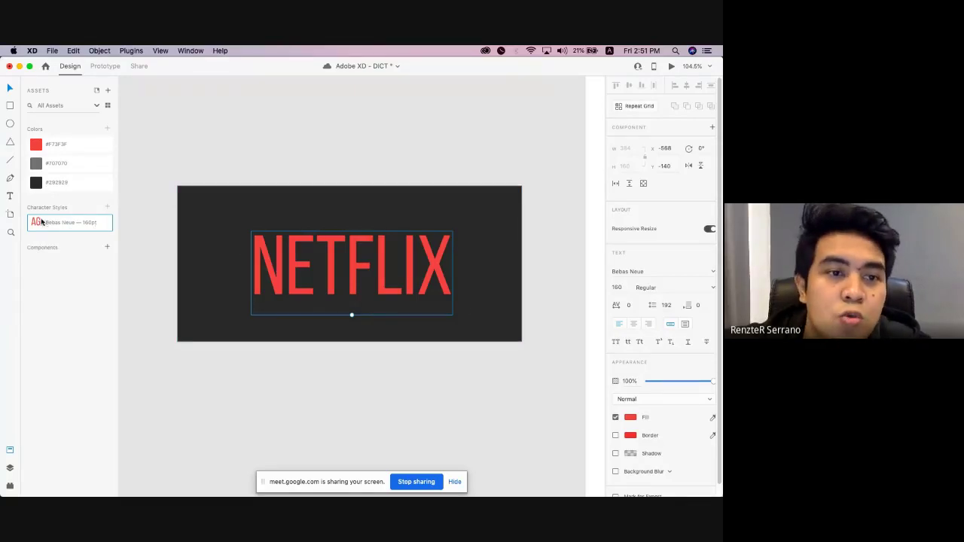
# Select the HELLO WOLRD! heading on the first artboard and check the spacing details of the saved Bebas Neue character style.
pyautogui.scroll(-5, 367, 286)
pyautogui.hscroll(5, 490, 327)
pyautogui.scroll(-2, 507, 306)
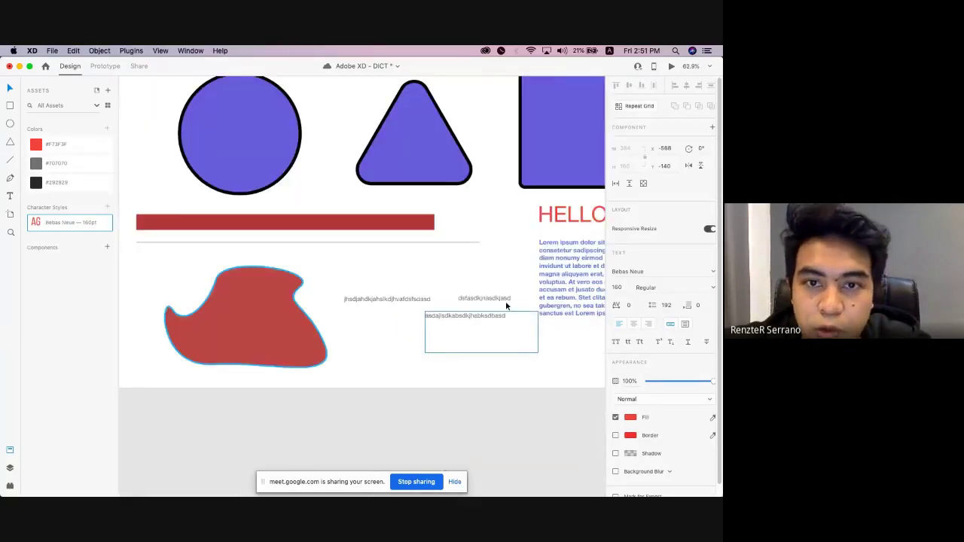
pyautogui.scroll(3, 467, 261)
pyautogui.scroll(10, 447, 243)
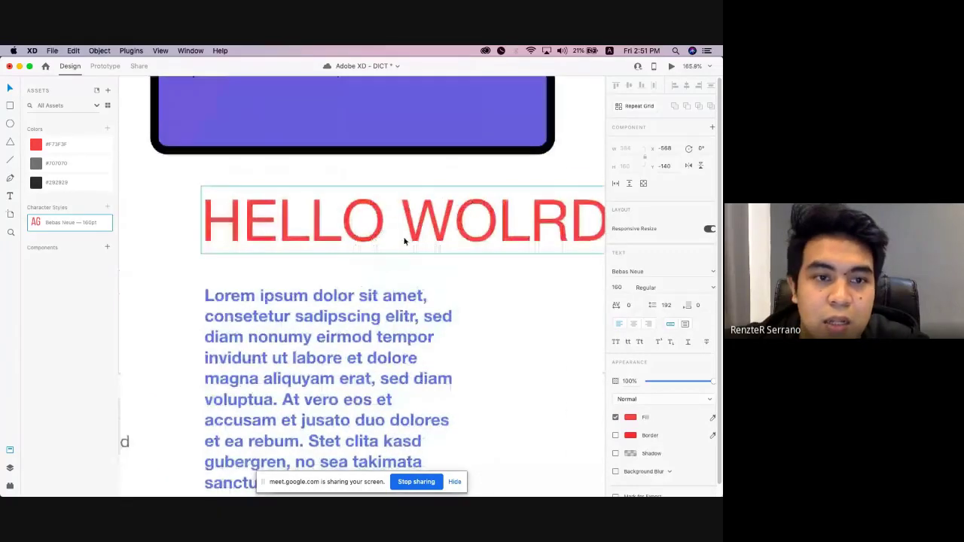
pyautogui.click(404, 241)
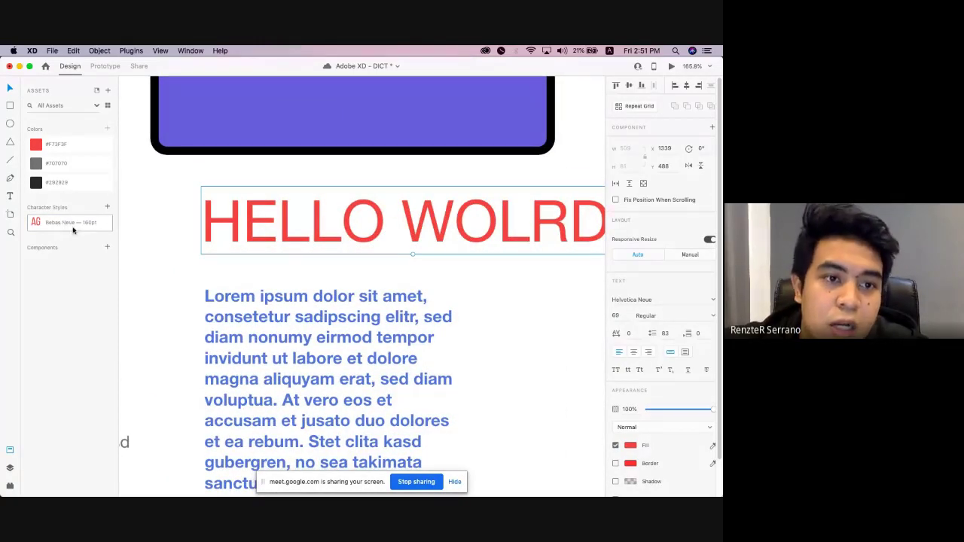
pyautogui.moveTo(84, 229)
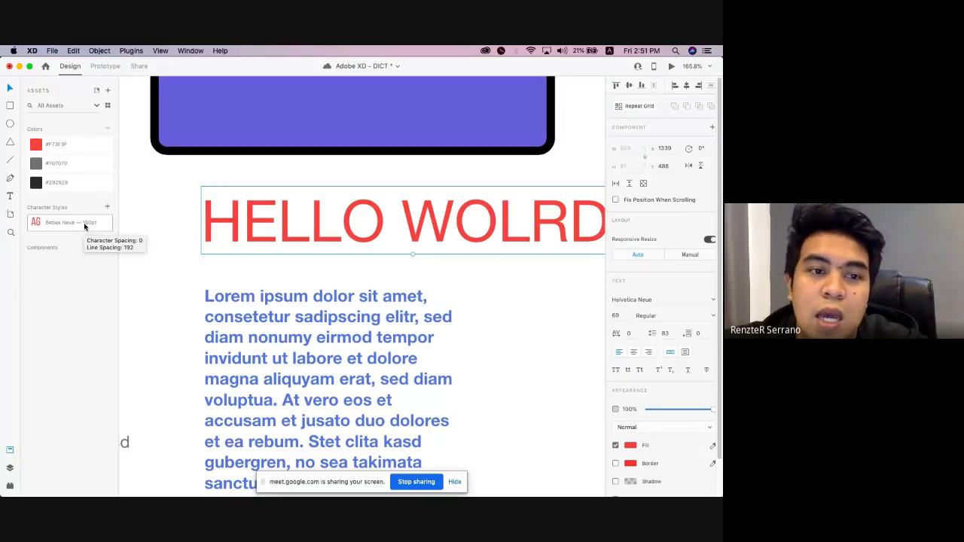
# Apply the saved Bebas Neue 160 pt character style to the HELLO WOLRD! heading on the first artboard.
pyautogui.scroll(-5, 315, 237)
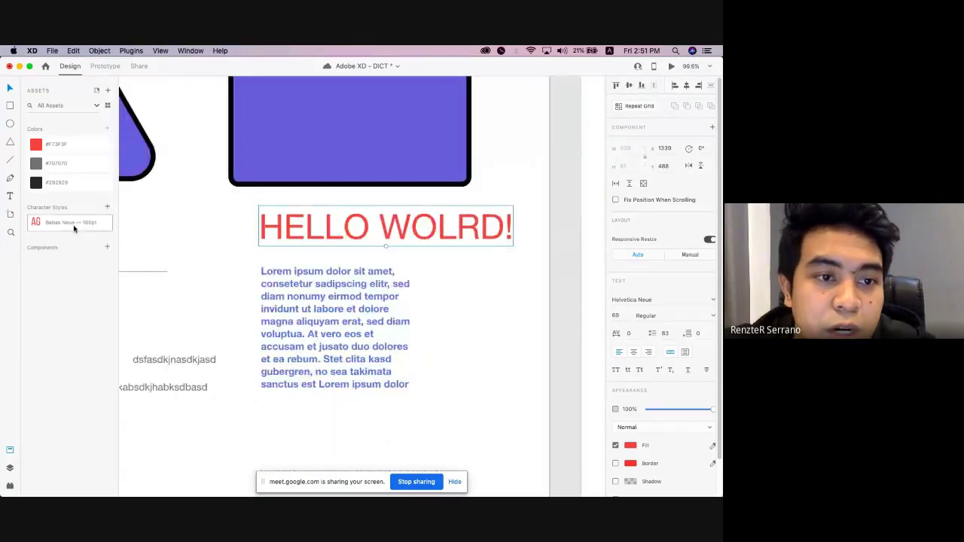
pyautogui.hscroll(3, 326, 233)
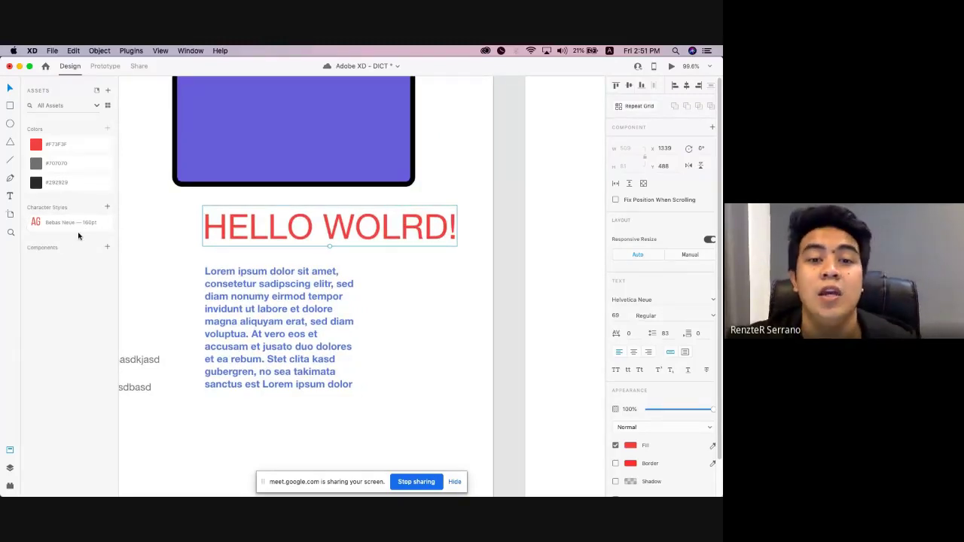
pyautogui.press('Return')
pyautogui.click(674, 301)
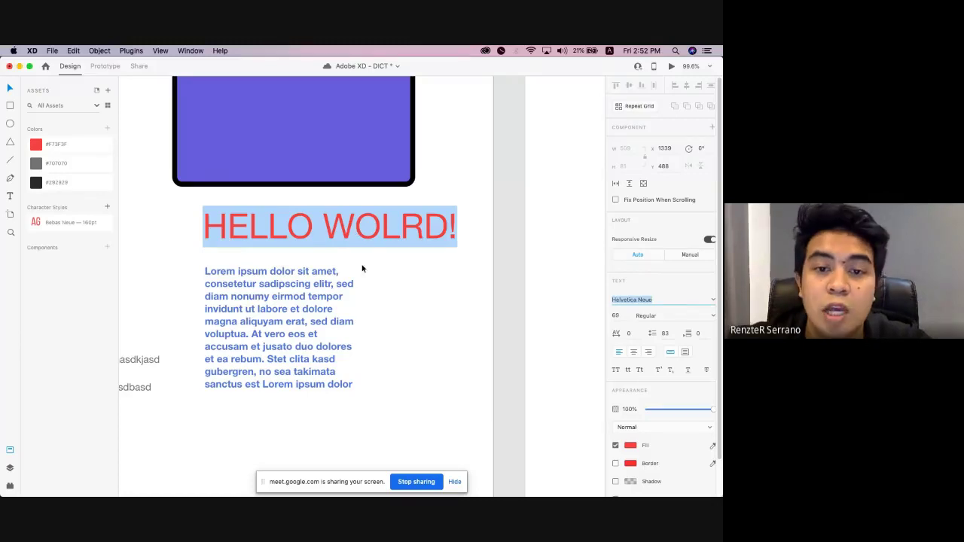
pyautogui.press('Escape')
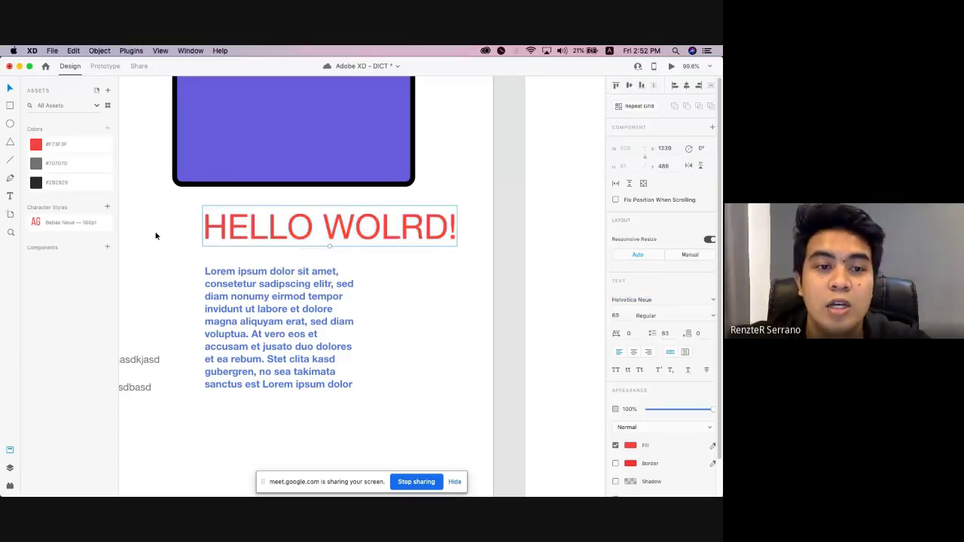
pyautogui.click(49, 224)
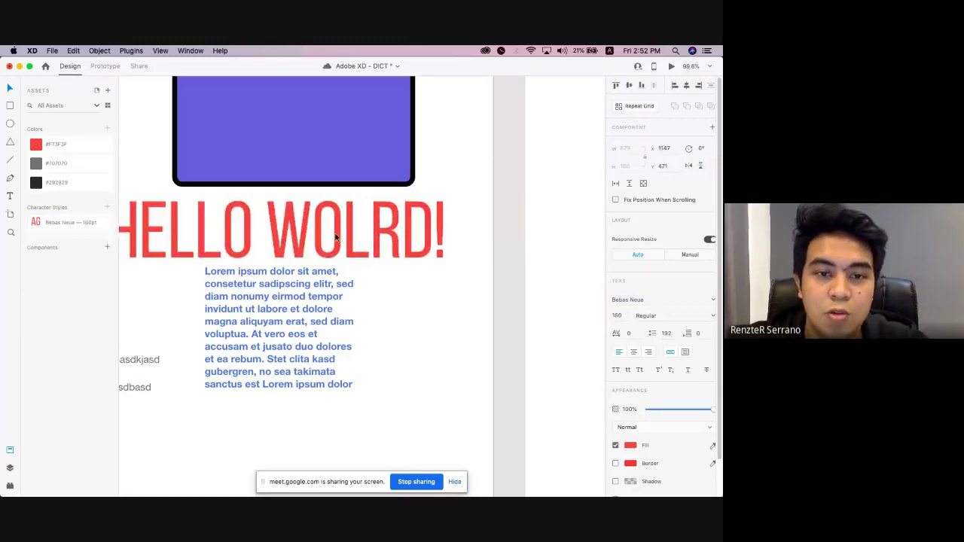
# Move the HELLO WOLRD! heading beside the NETFLIX sample for comparison, and place it back under the artboard's rectangle at X 1185, Y 460.
pyautogui.scroll(-5, 336, 238)
pyautogui.moveTo(336, 237); pyautogui.dragTo(339, 192)
pyautogui.scroll(5, 310, 174)
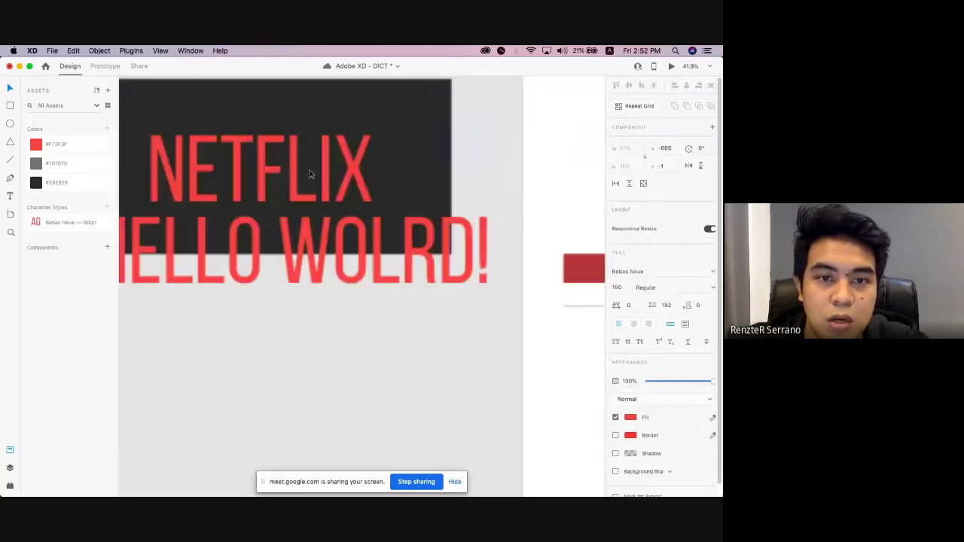
pyautogui.moveTo(303, 241); pyautogui.dragTo(285, 221)
pyautogui.scroll(-5, 314, 204)
pyautogui.hscroll(5, 226, 230)
pyautogui.scroll(4, 285, 221)
pyautogui.scroll(-5, 284, 217)
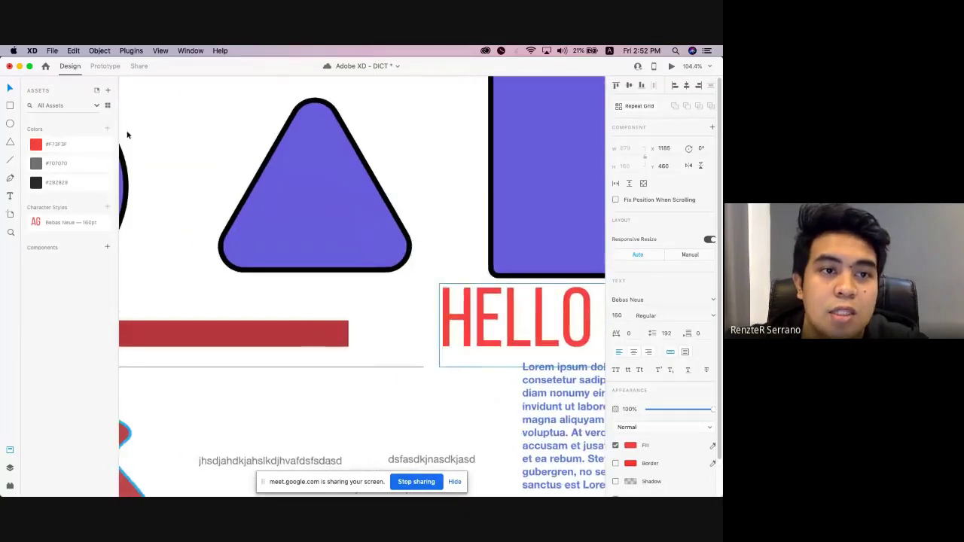
# Fill the circle, triangle and rectangle on the first artboard with the saved #F73F3F colour asset.
pyautogui.click(233, 167)
pyautogui.hscroll(-3, 157, 163)
pyautogui.click(263, 169)
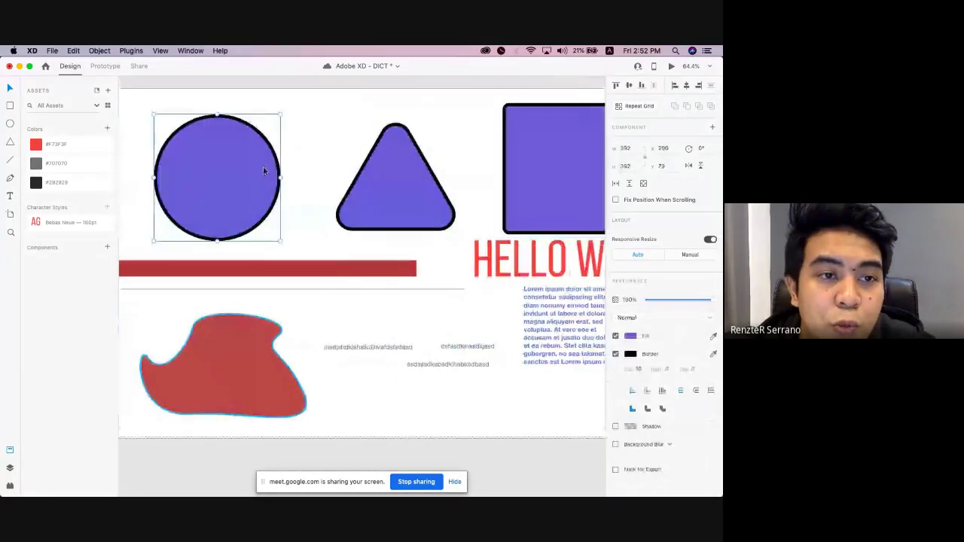
pyautogui.keyDown('shift'); pyautogui.click(381, 182); pyautogui.keyUp('shift')
pyautogui.keyDown('shift'); pyautogui.click(540, 180); pyautogui.keyUp('shift')
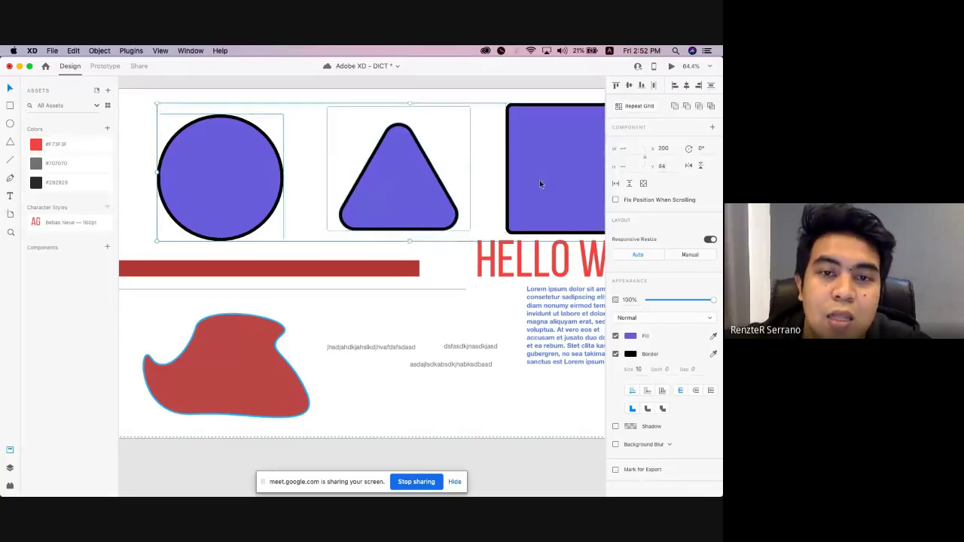
pyautogui.scroll(-3, 534, 181)
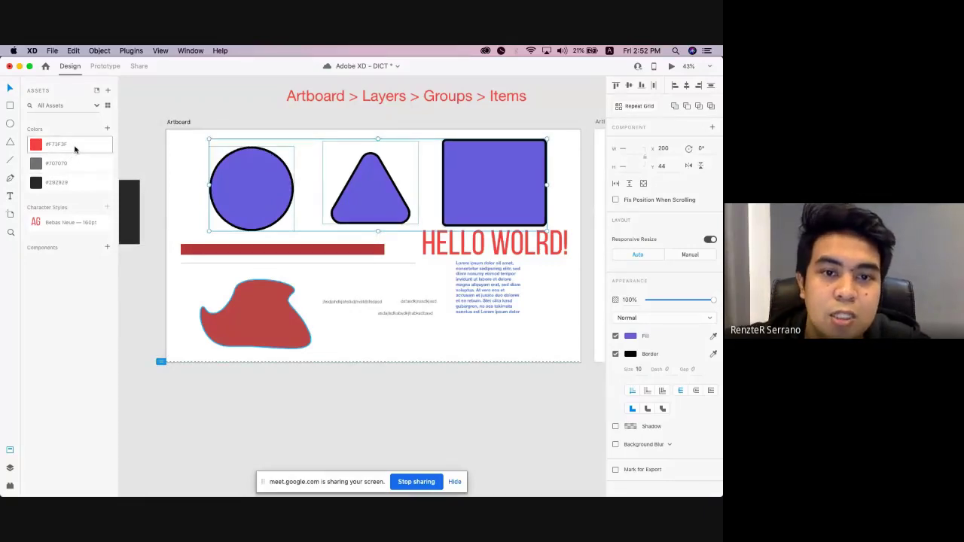
pyautogui.click(74, 150)
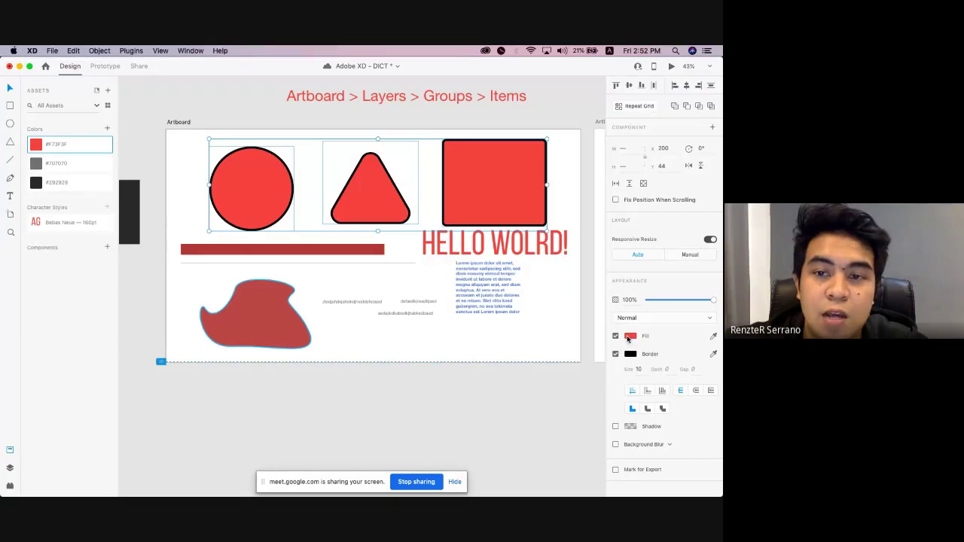
# Change the border colour of the circle, triangle and rectangle to a medium blue.
pyautogui.scroll(5, 387, 218)
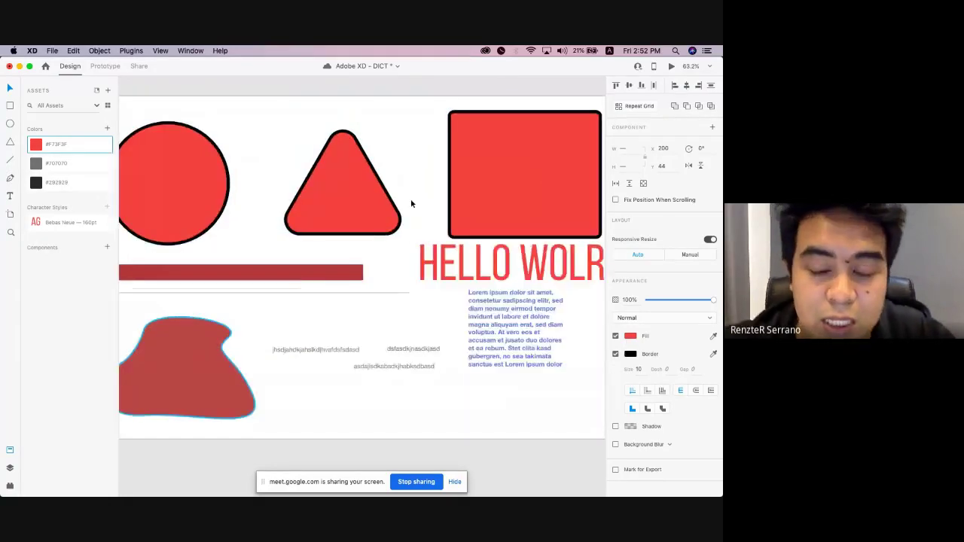
pyautogui.hscroll(2, 517, 180)
pyautogui.scroll(1, 517, 179)
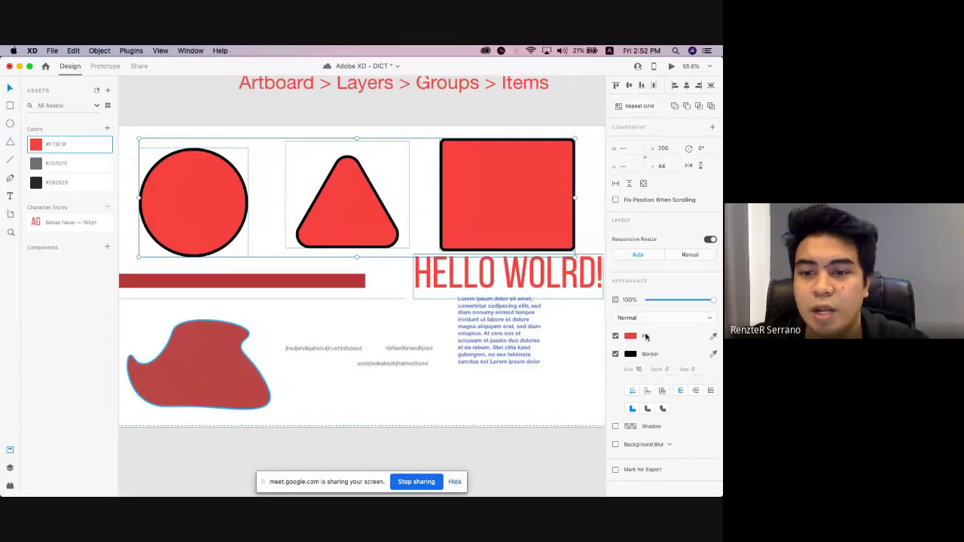
pyautogui.click(630, 354)
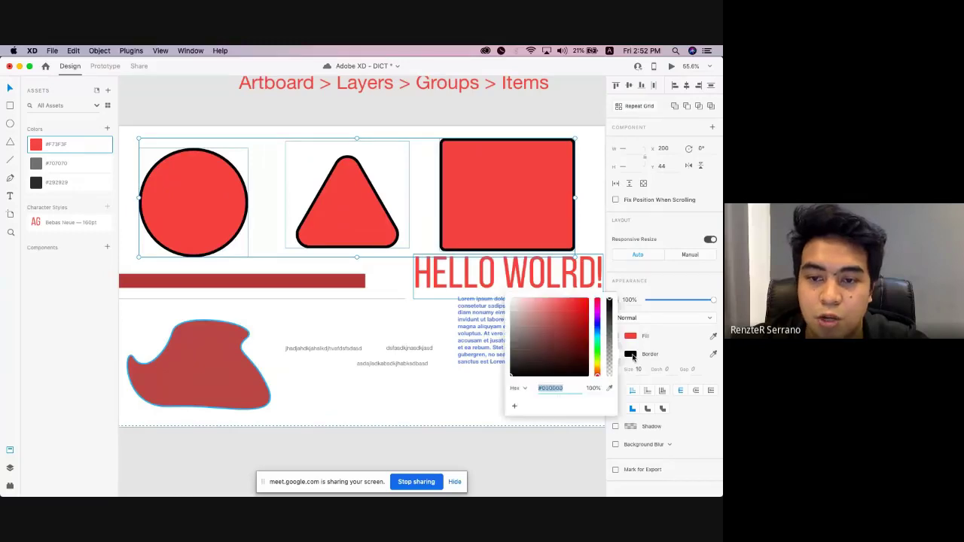
pyautogui.moveTo(580, 354)
pyautogui.mouseDown()
pyautogui.moveTo(571, 301)
pyautogui.moveTo(584, 349)
pyautogui.moveTo(593, 338)
pyautogui.mouseUp()
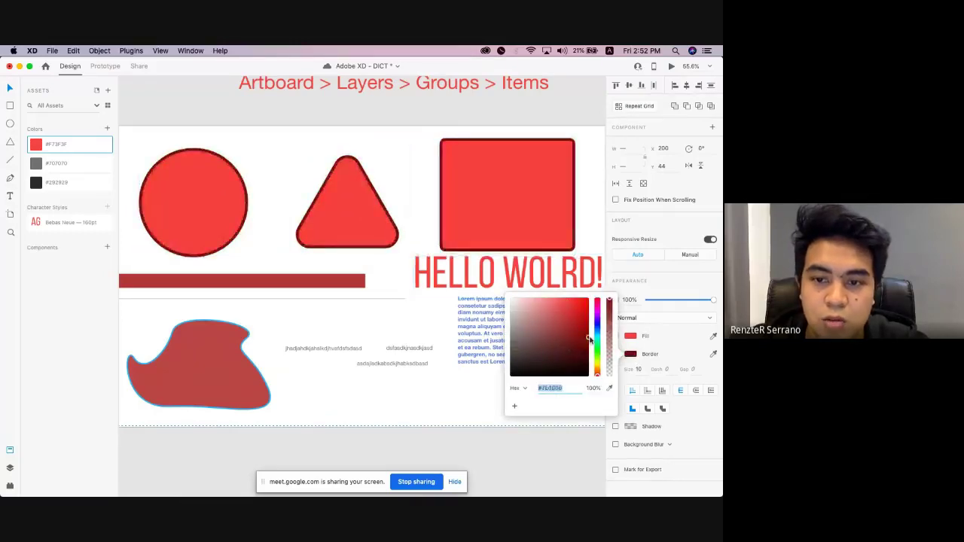
pyautogui.click(597, 332)
pyautogui.press('Escape')
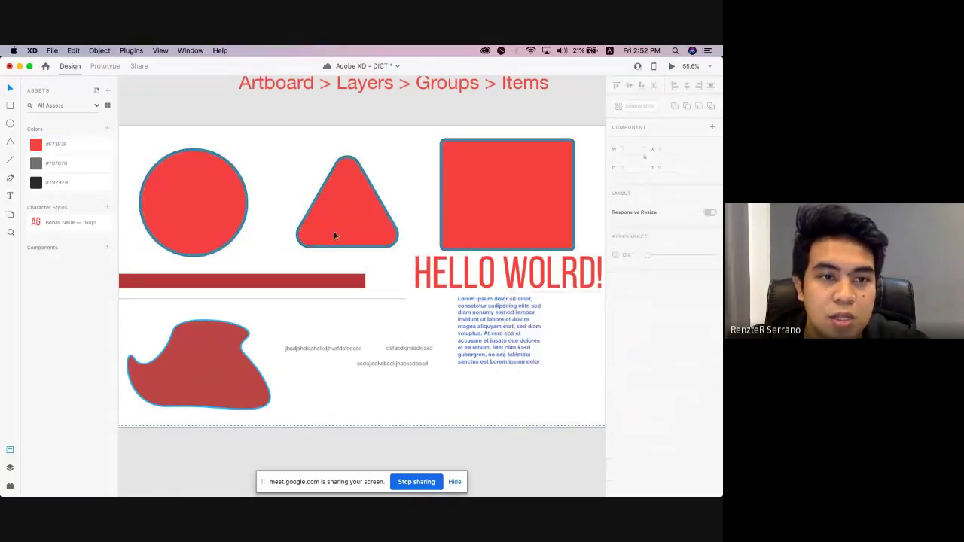
# Fill the rectangle with the saved #292929 colour and the triangle with the saved #707070 colour.
pyautogui.click(215, 200)
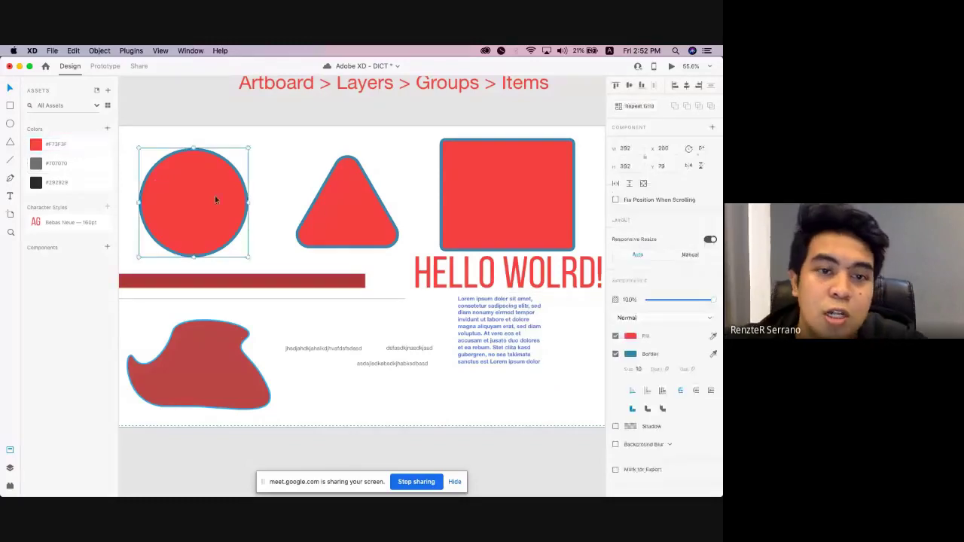
pyautogui.click(320, 218)
pyautogui.click(69, 183)
pyautogui.click(324, 202)
pyautogui.click(50, 183)
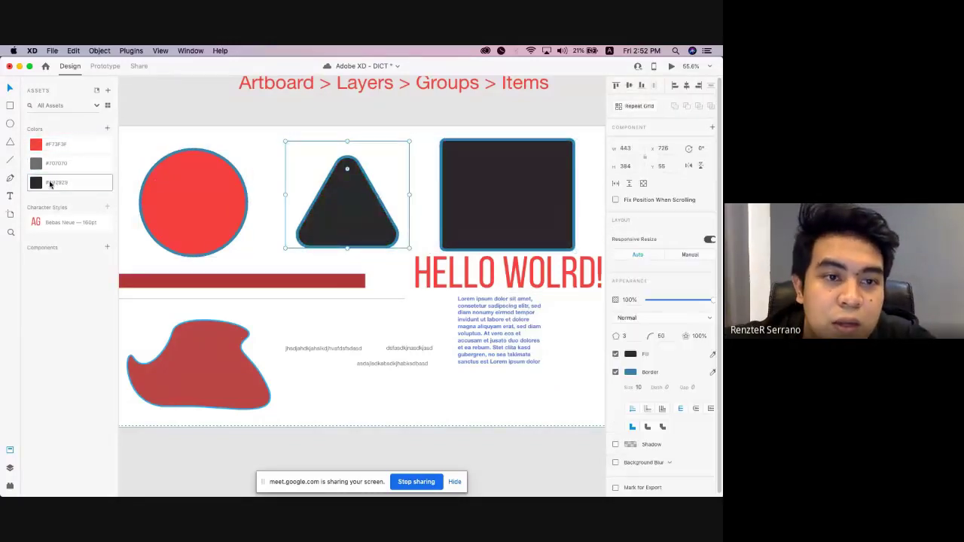
pyautogui.click(64, 166)
pyautogui.click(67, 144)
pyautogui.press('super+z')
pyautogui.click(295, 183)
pyautogui.scroll(-3, 295, 183)
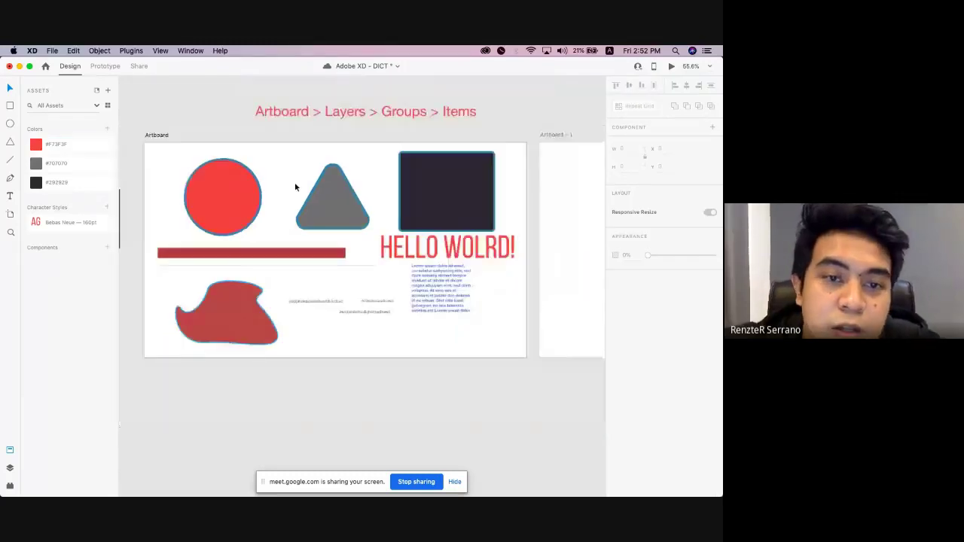
pyautogui.click(230, 208)
pyautogui.scroll(5, 270, 212)
pyautogui.click(364, 216)
pyautogui.click(238, 211)
pyautogui.scroll(-4, 414, 186)
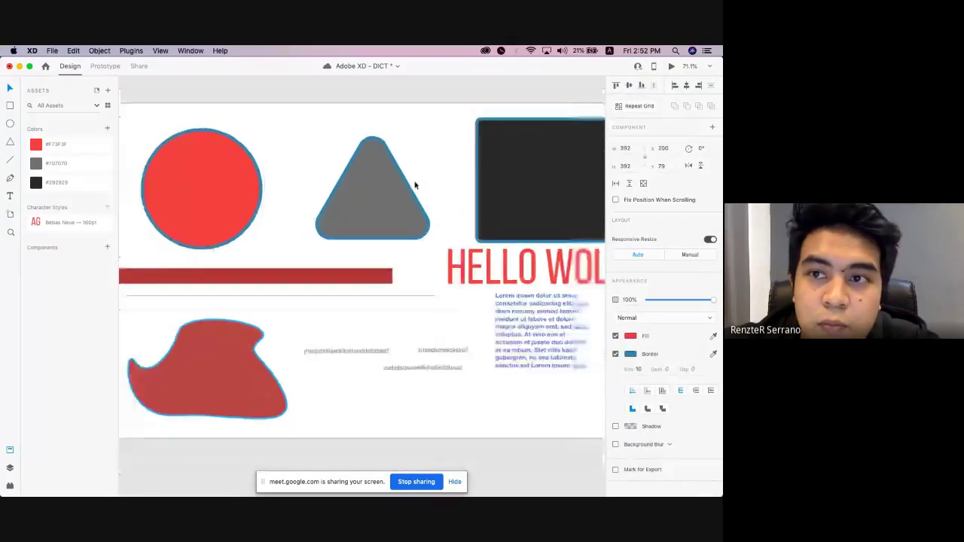
pyautogui.hscroll(1, 411, 161)
pyautogui.click(301, 171)
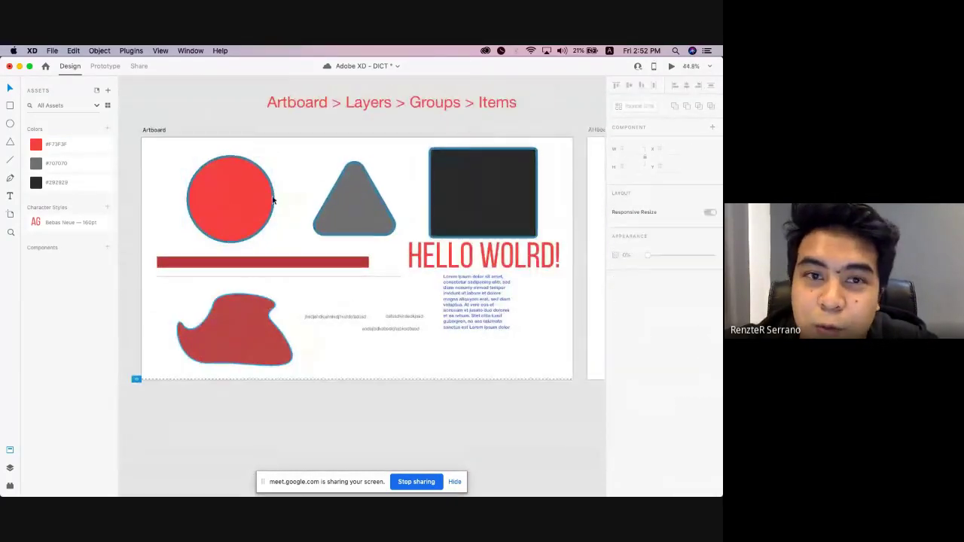
pyautogui.click(265, 200)
pyautogui.click(294, 199)
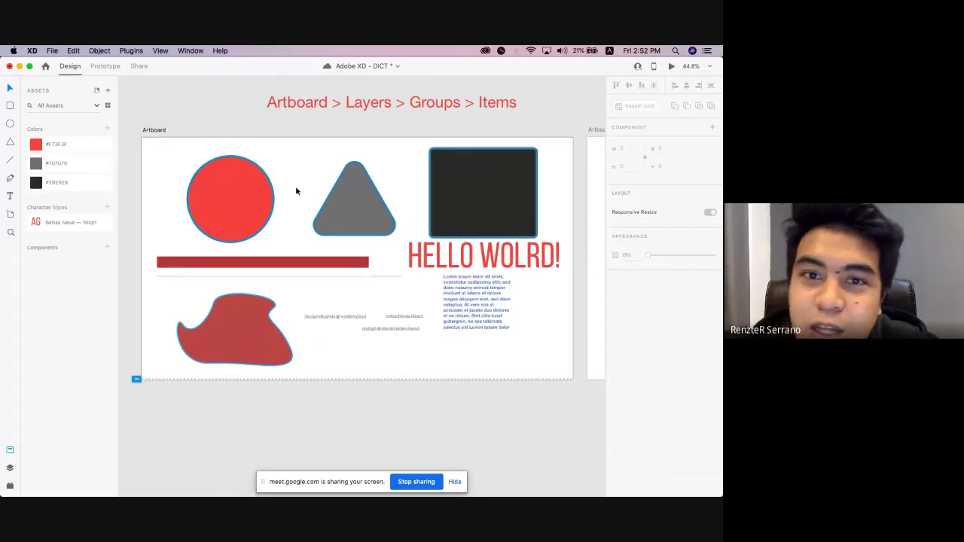
# Check the Google Meet window, return to Adobe XD and save the document.
pyautogui.hotkey('ctrl', 'Right')
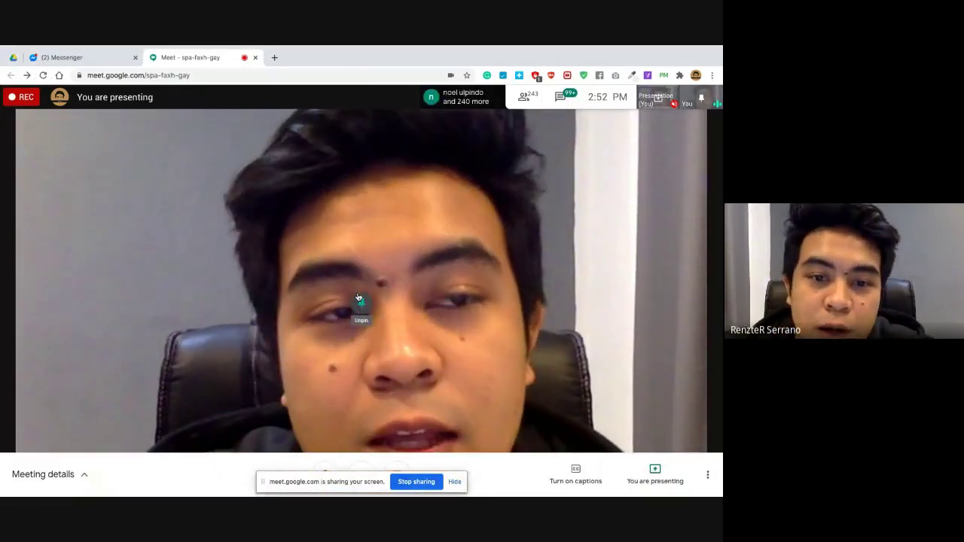
pyautogui.hotkey('ctrl', 'Left')
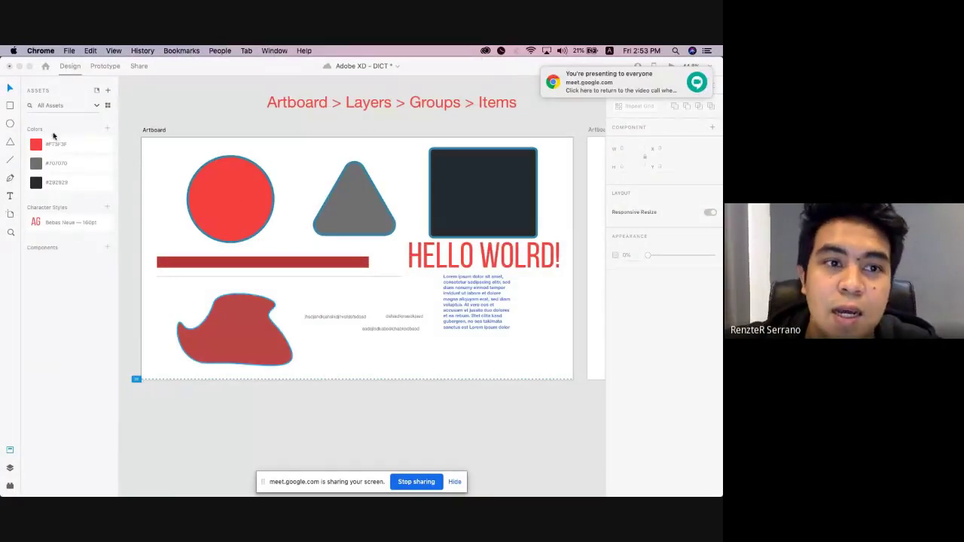
pyautogui.press('super+s')
pyautogui.click(237, 200)
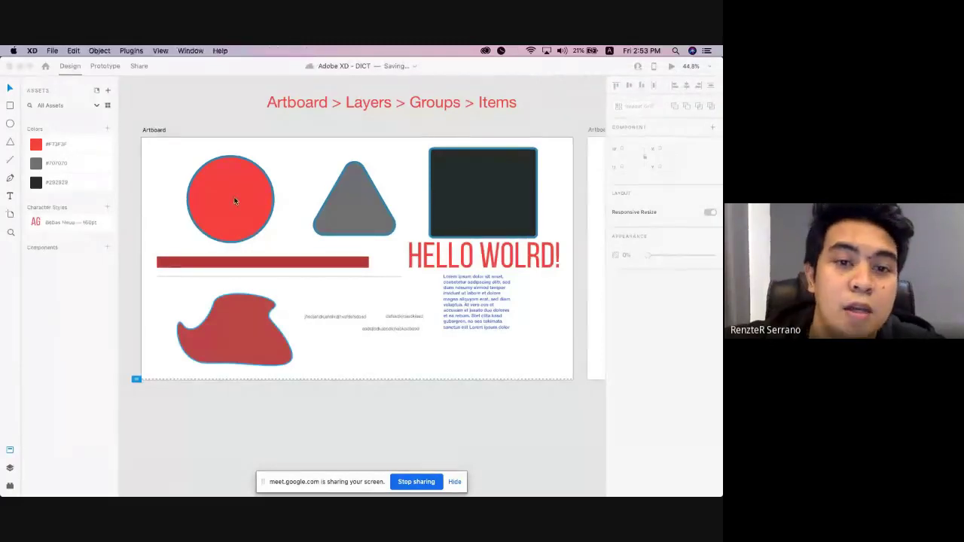
pyautogui.hscroll(1, 266, 214)
pyautogui.scroll(5, 224, 208)
pyautogui.scroll(-1, 222, 200)
pyautogui.hscroll(-1, 222, 200)
pyautogui.hscroll(-2, 221, 200)
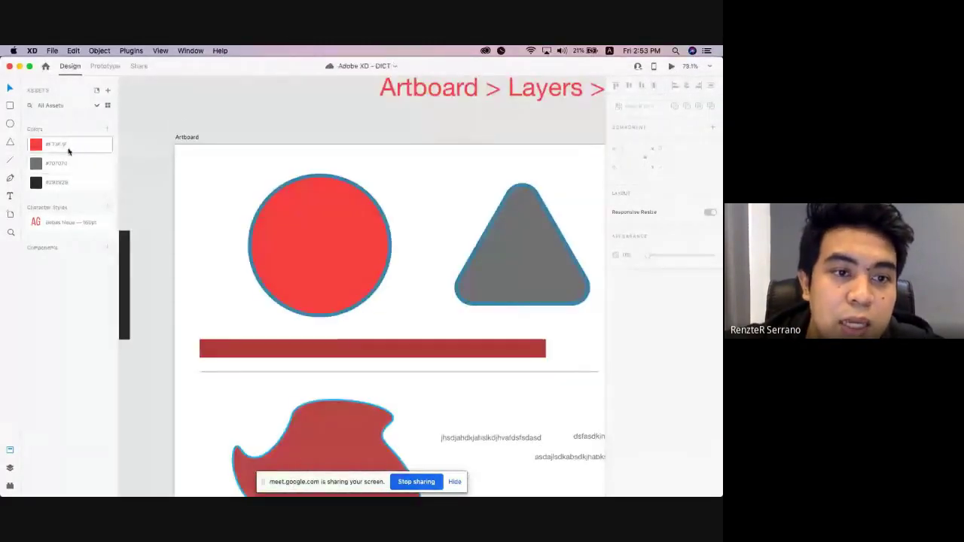
pyautogui.scroll(-4, 188, 195)
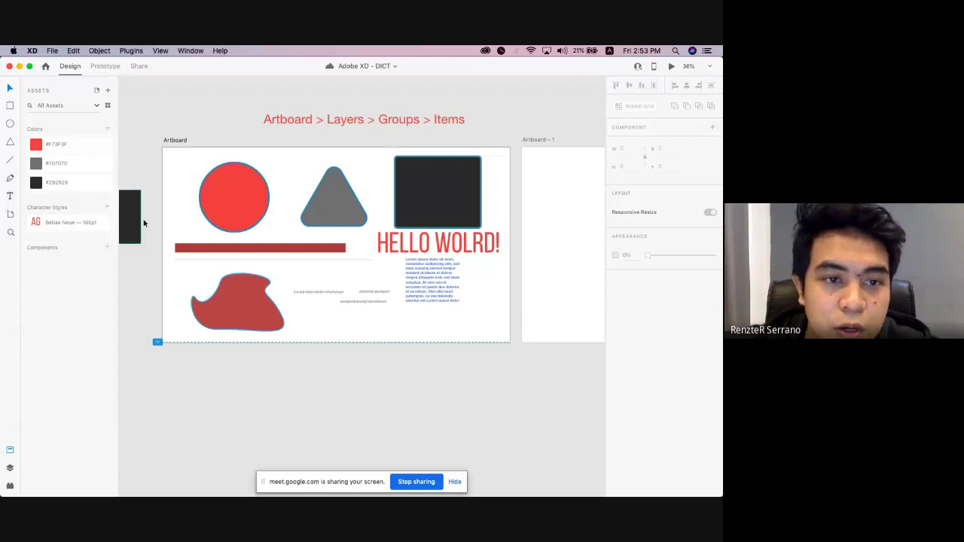
# Select the NETFLIX text and view the actions available for the saved Bebas Neue character style.
pyautogui.hscroll(-5, 144, 219)
pyautogui.scroll(5, 147, 225)
pyautogui.click(214, 228)
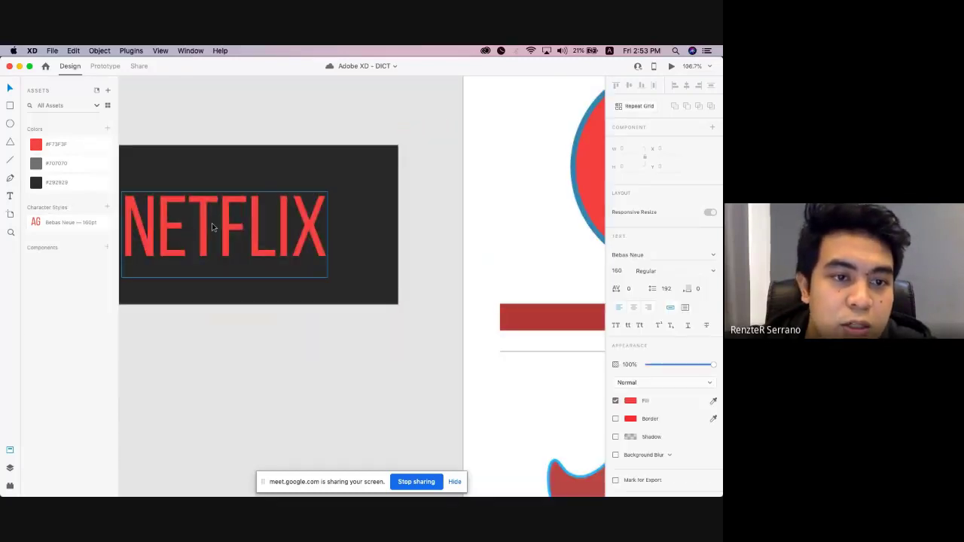
pyautogui.rightClick(76, 225)
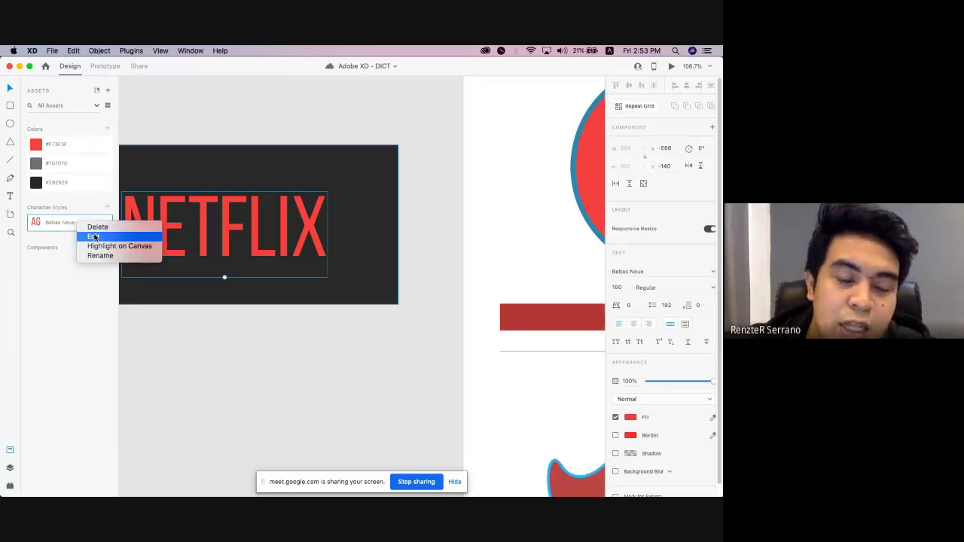
pyautogui.click(266, 282)
# Move the NETFLIX text and its dark rectangle onto the first artboard below the HELLO WOLRD! heading, at X 1208, Y 605.
pyautogui.scroll(-10, 264, 276)
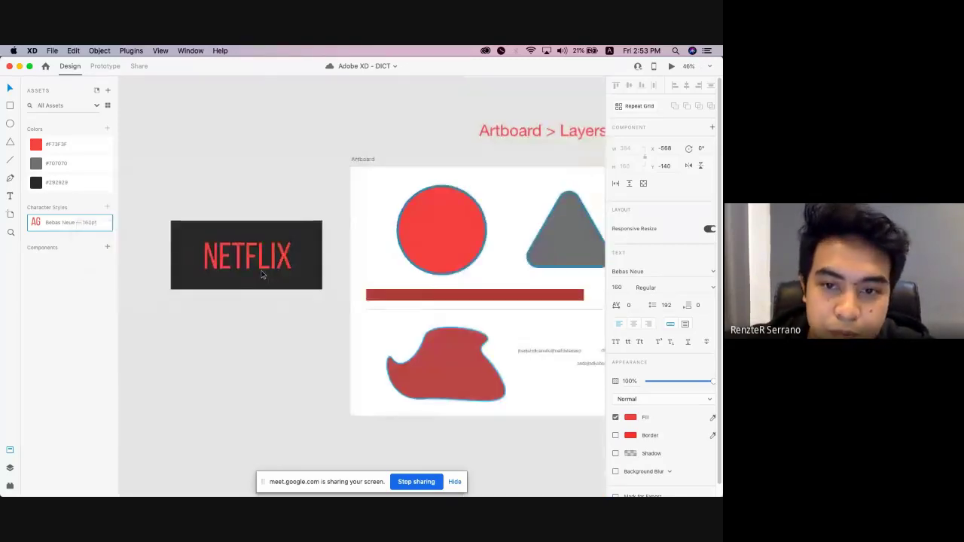
pyautogui.moveTo(223, 231); pyautogui.dragTo(422, 313)
pyautogui.scroll(5, 422, 312)
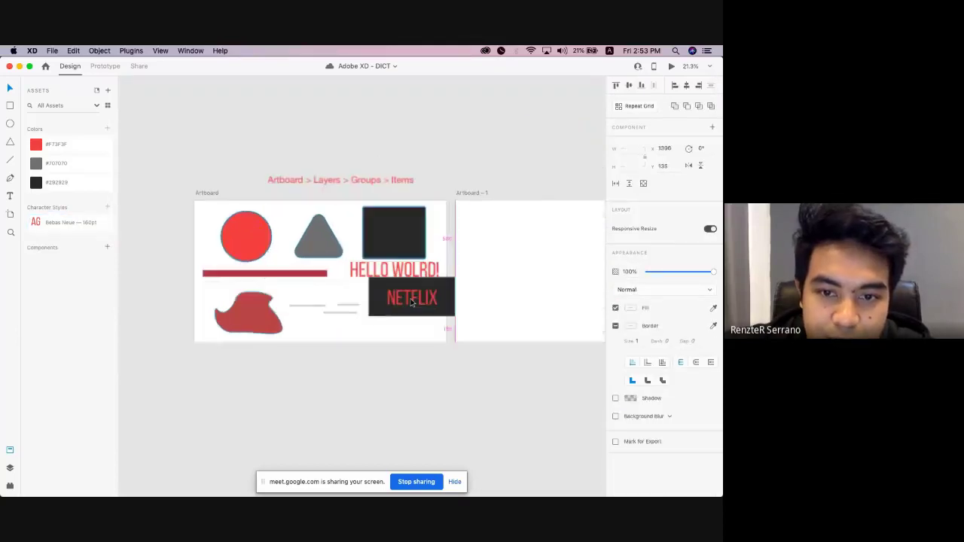
pyautogui.scroll(4, 376, 309)
pyautogui.scroll(-2, 357, 232)
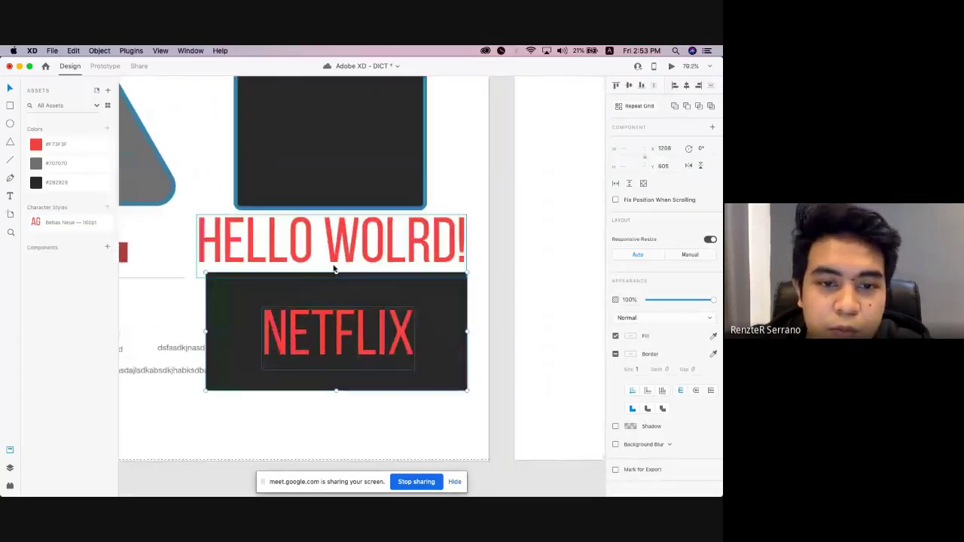
# Review the edit option of the Bebas Neue character style shared by the NETFLIX and HELLO WOLRD! texts, and select the heading.
pyautogui.click(377, 263)
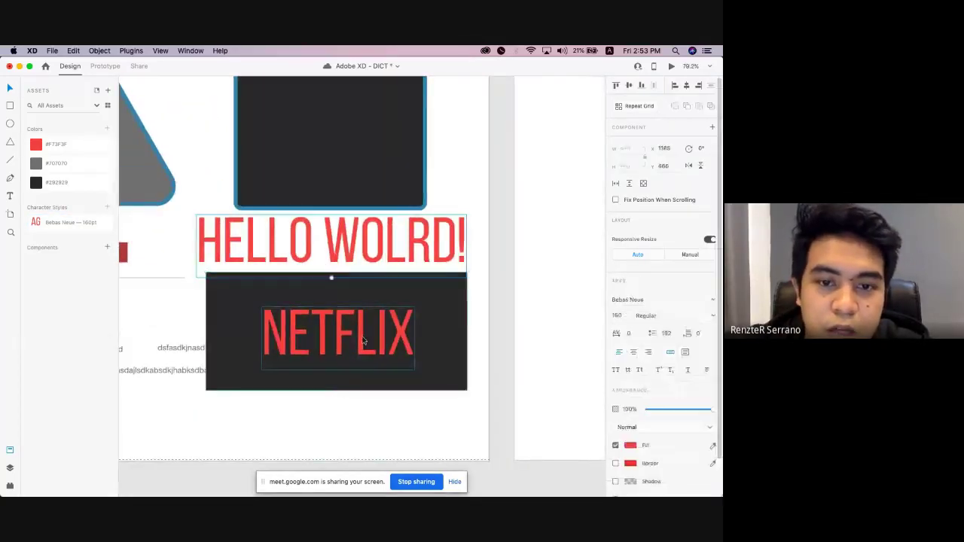
pyautogui.rightClick(79, 222)
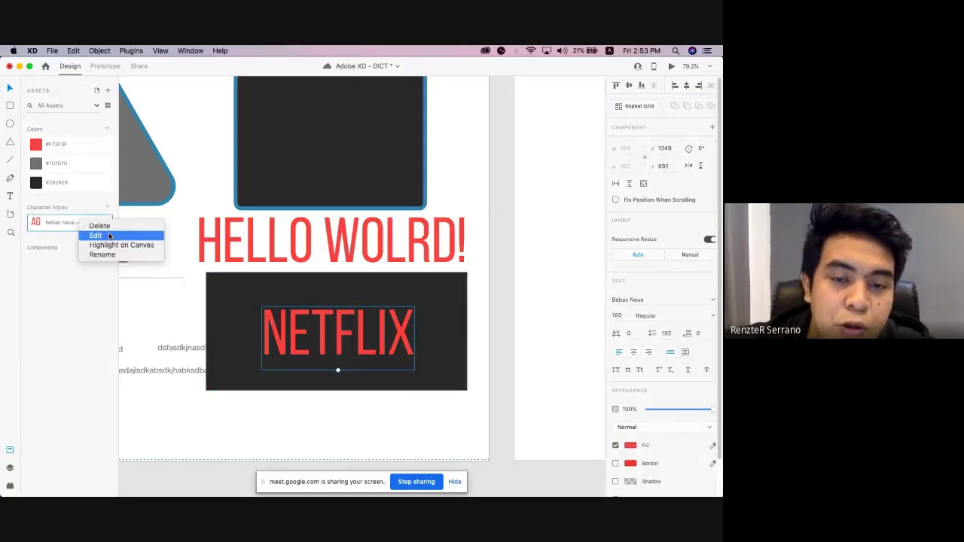
pyautogui.click(339, 249)
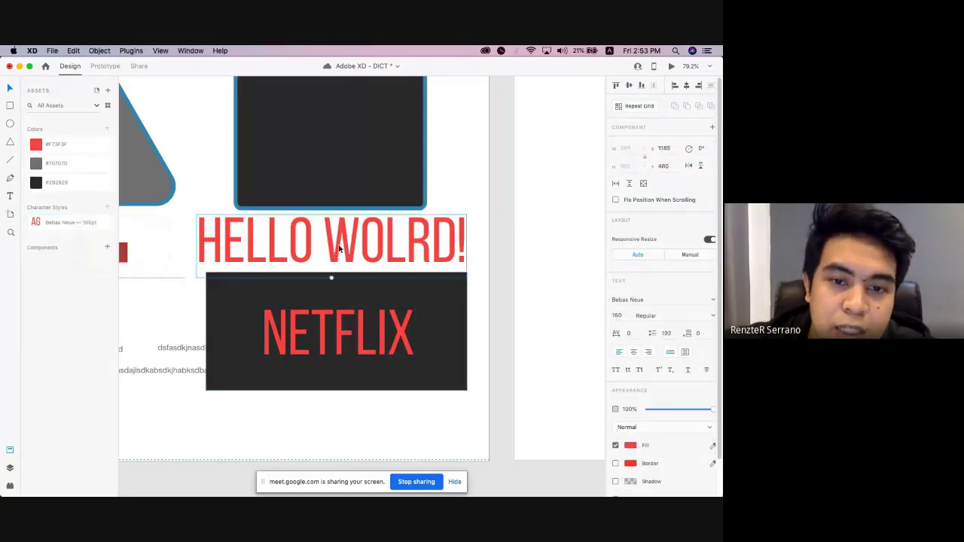
# Select the NETFLIX text and review the font, size and colour settings of the saved Bebas Neue character style.
pyautogui.click(340, 315)
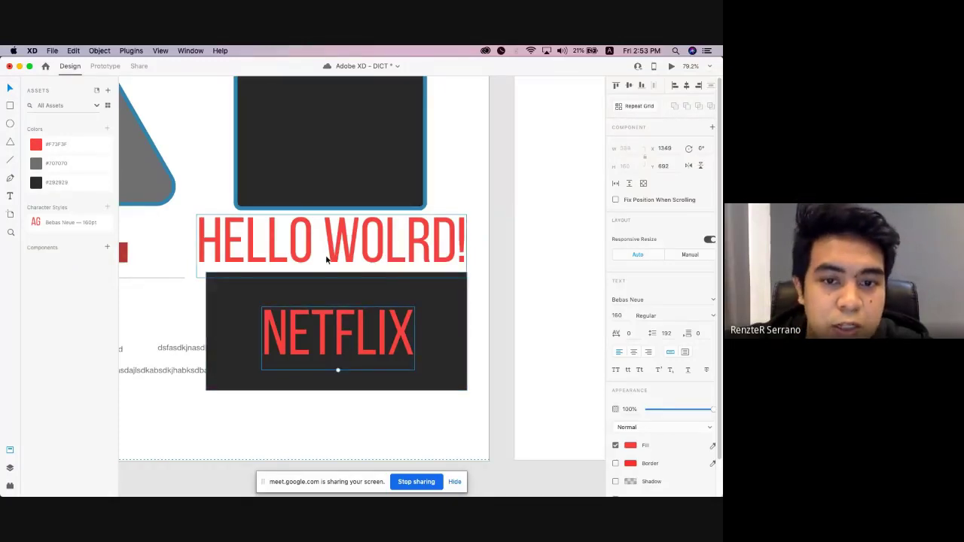
pyautogui.rightClick(50, 221)
pyautogui.click(83, 236)
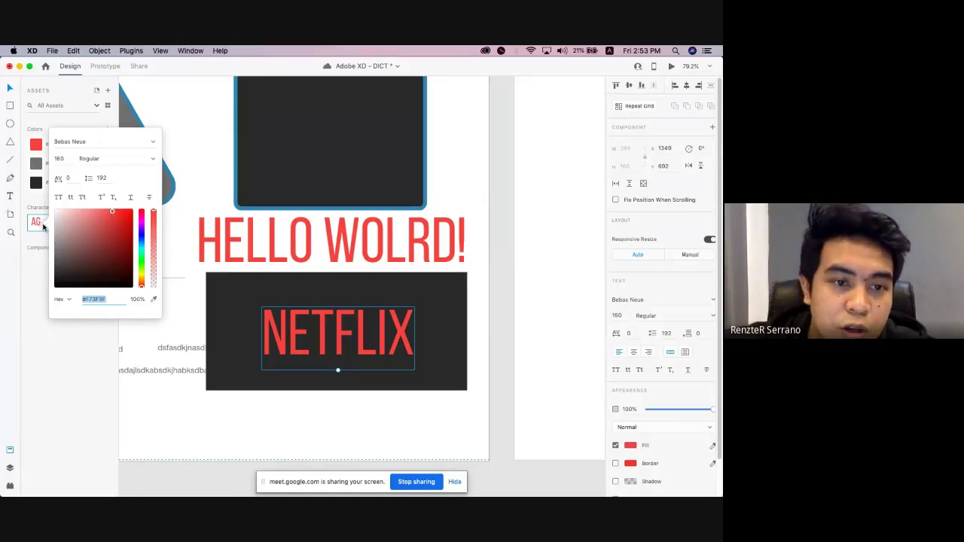
pyautogui.click(54, 343)
# Highlight on the canvas the texts that use the Bebas Neue character style.
pyautogui.rightClick(67, 231)
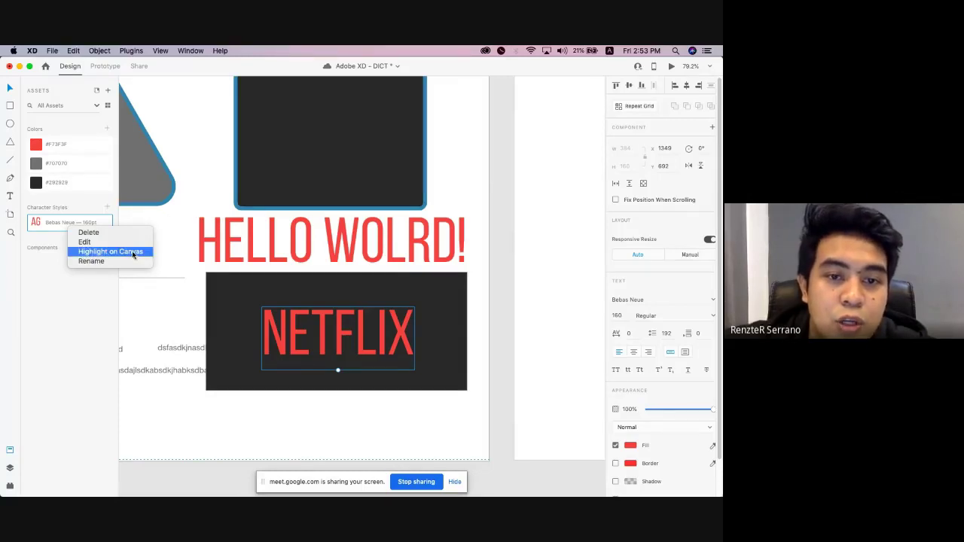
pyautogui.click(102, 251)
pyautogui.hscroll(-1, 309, 224)
pyautogui.scroll(-6, 339, 239)
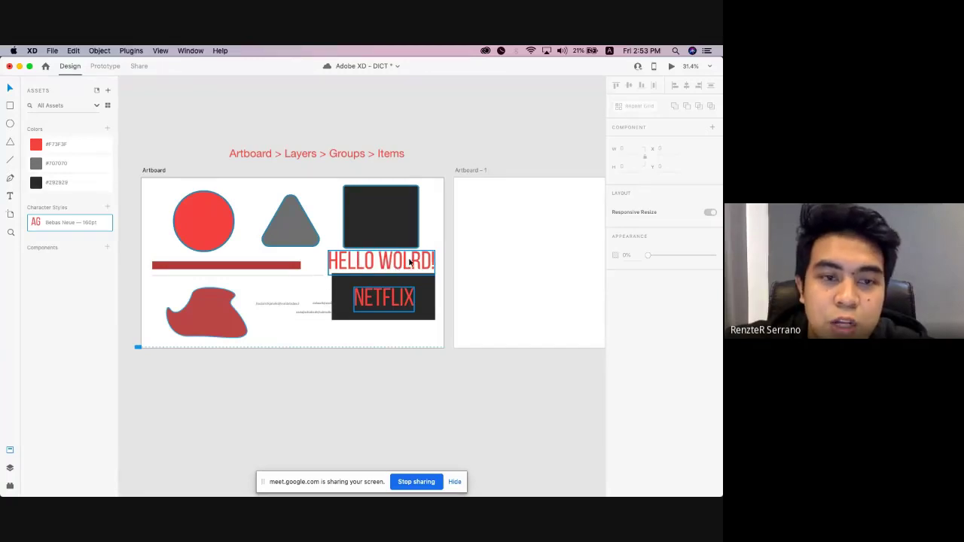
pyautogui.scroll(5, 414, 260)
pyautogui.scroll(2, 379, 262)
# Edit the Bebas Neue character style to recolour its linked texts from the saved style to a bright green.
pyautogui.rightClick(80, 222)
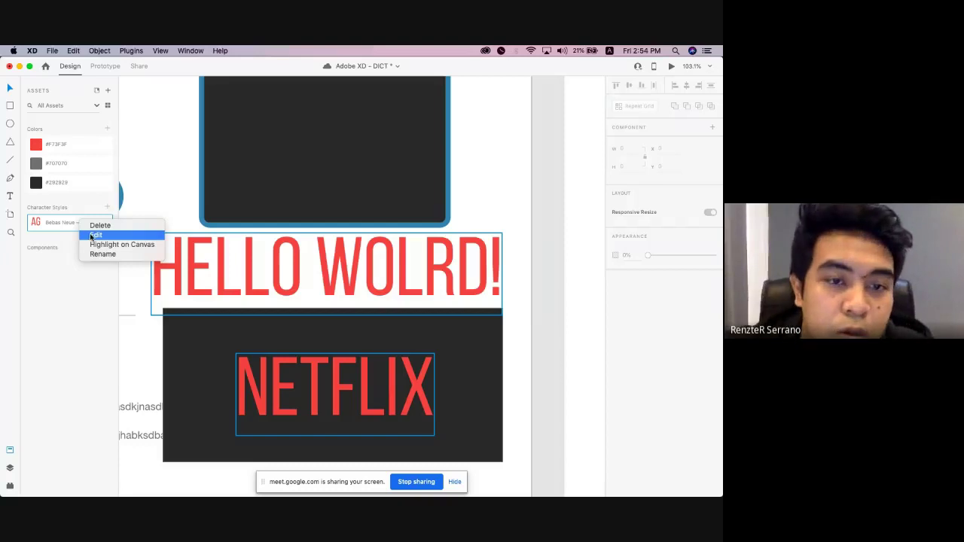
pyautogui.click(94, 236)
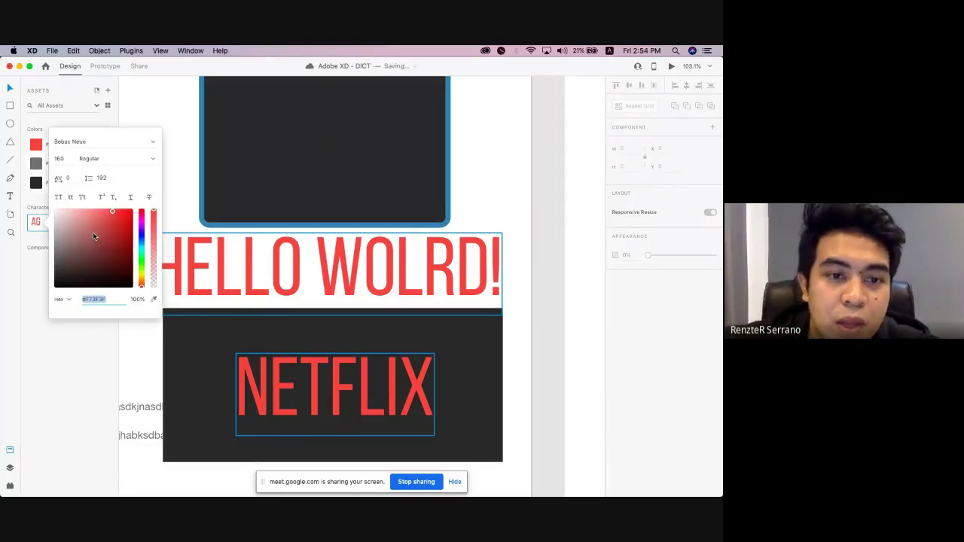
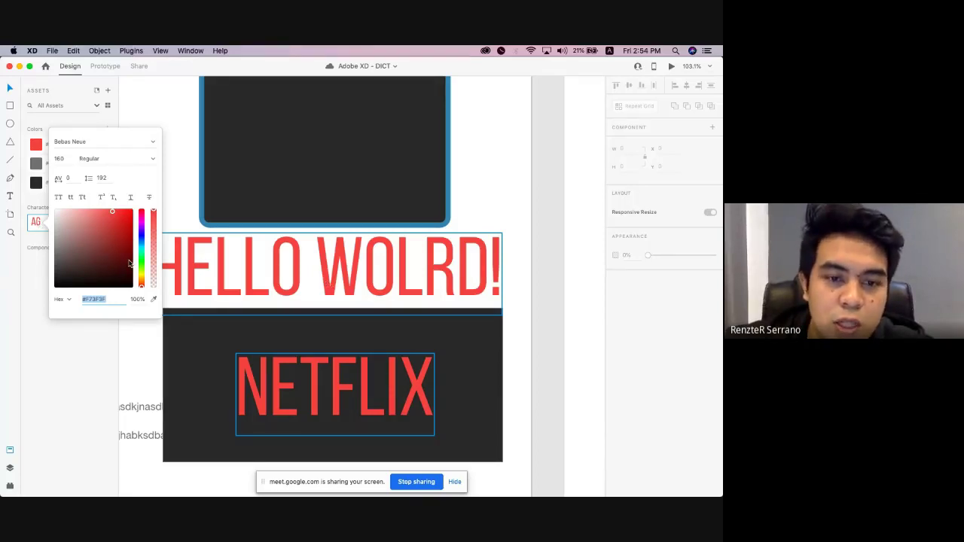
pyautogui.moveTo(144, 287)
pyautogui.mouseDown()
pyautogui.moveTo(145, 220)
pyautogui.moveTo(141, 259)
pyautogui.moveTo(92, 226)
pyautogui.moveTo(125, 226)
pyautogui.mouseUp()
pyautogui.click(115, 238)
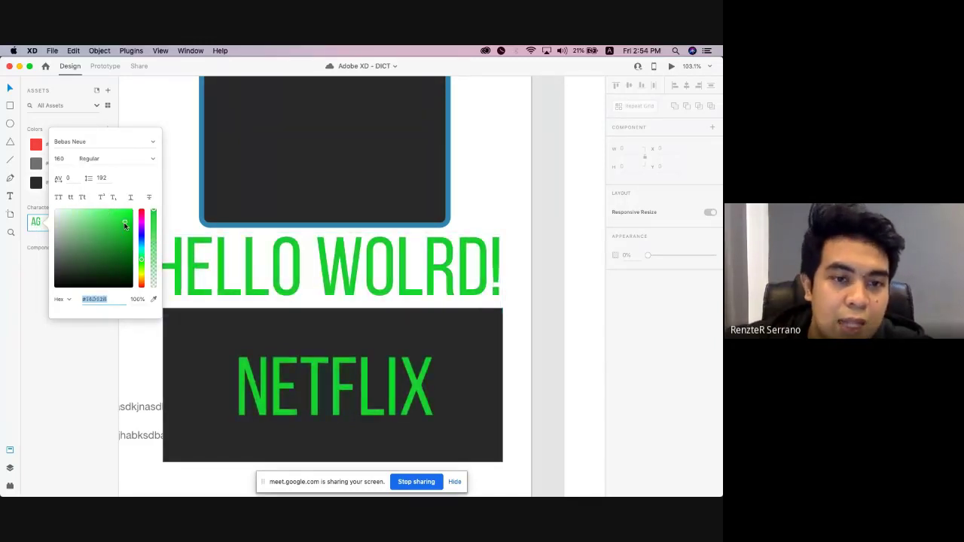
pyautogui.click(179, 212)
pyautogui.hscroll(-1, 129, 225)
pyautogui.scroll(1, 129, 226)
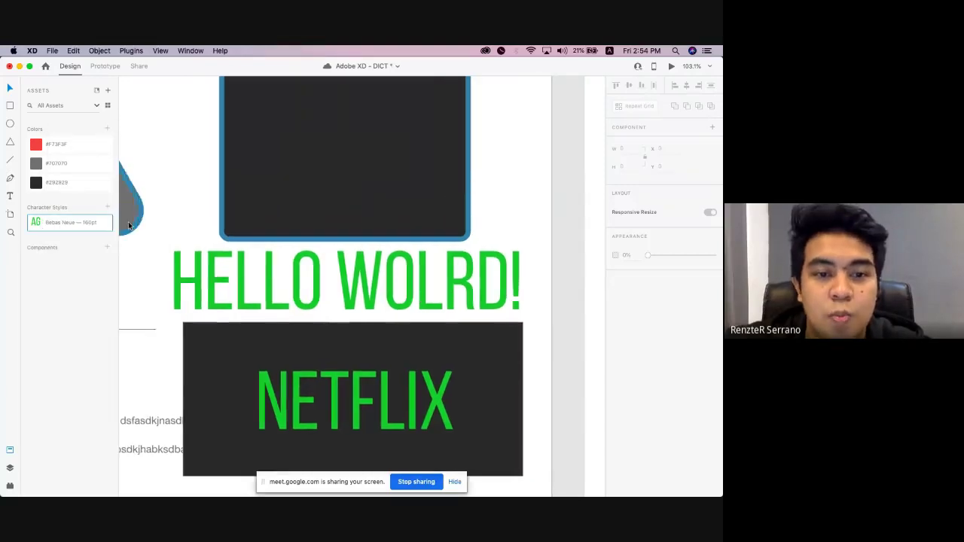
# Select the HELLO WOLRD! and NETFLIX texts and inspect their shared properties, then inspect the triangle and the circle.
pyautogui.scroll(-3, 128, 225)
pyautogui.click(271, 358)
pyautogui.keyDown('shift'); pyautogui.click(207, 279); pyautogui.keyUp('shift')
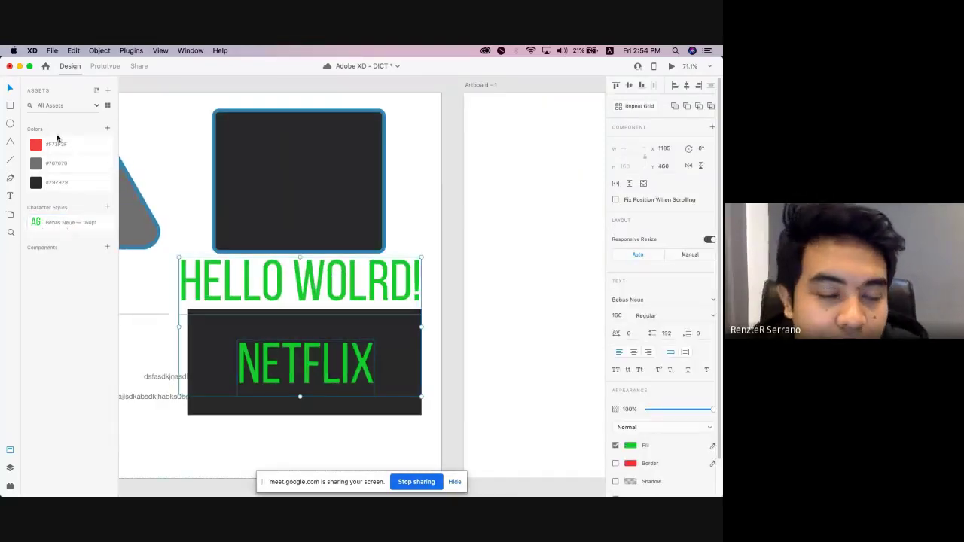
pyautogui.scroll(-3, 205, 279)
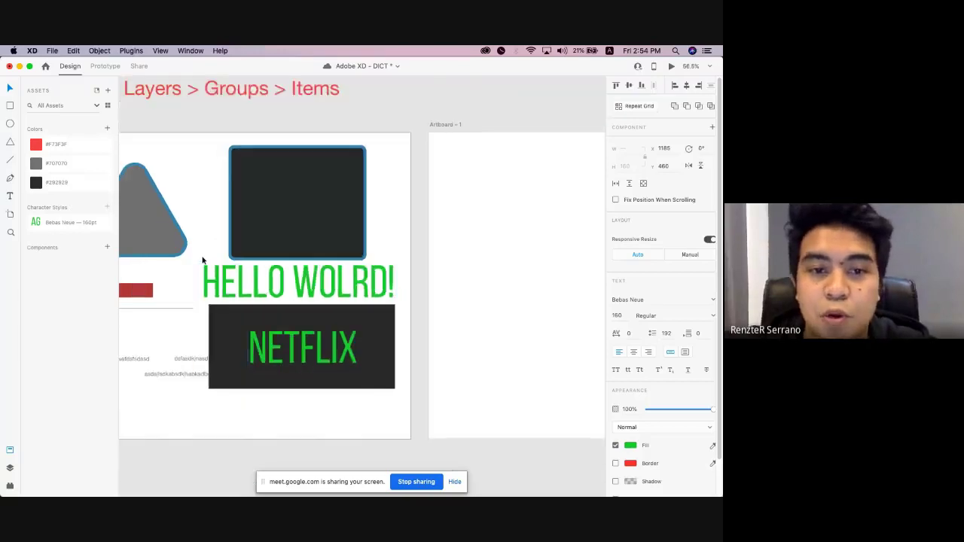
pyautogui.click(221, 251)
pyautogui.scroll(2, 161, 227)
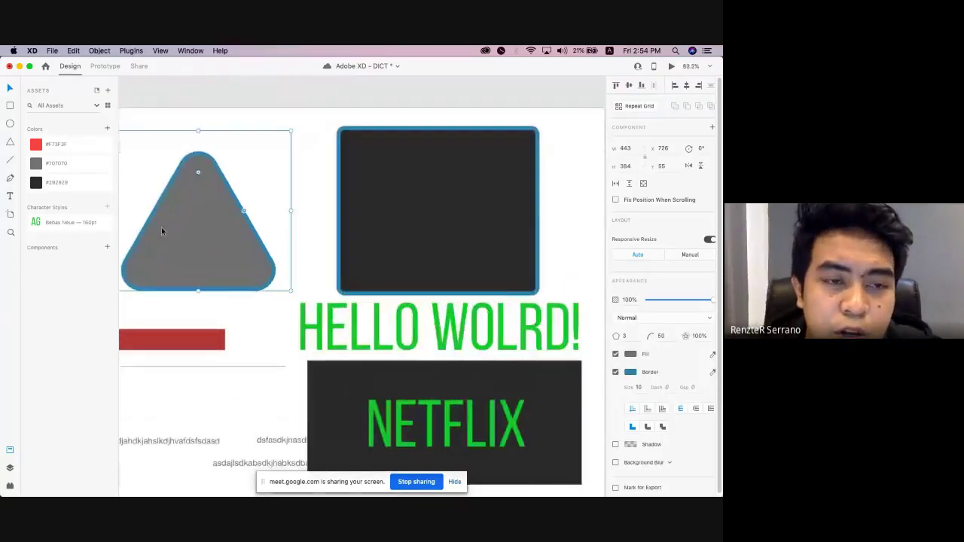
pyautogui.scroll(-2, 162, 227)
pyautogui.hscroll(-2, 179, 202)
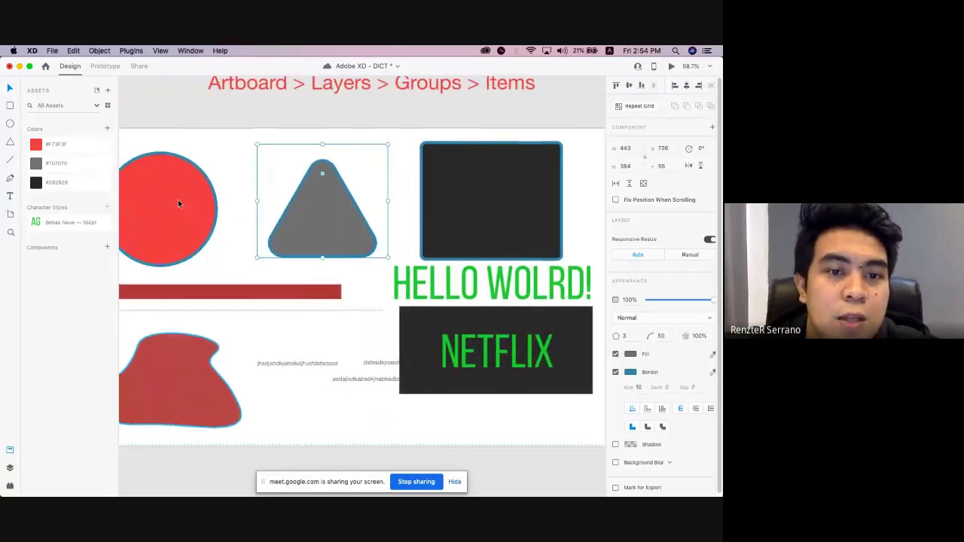
pyautogui.click(178, 199)
pyautogui.click(279, 203)
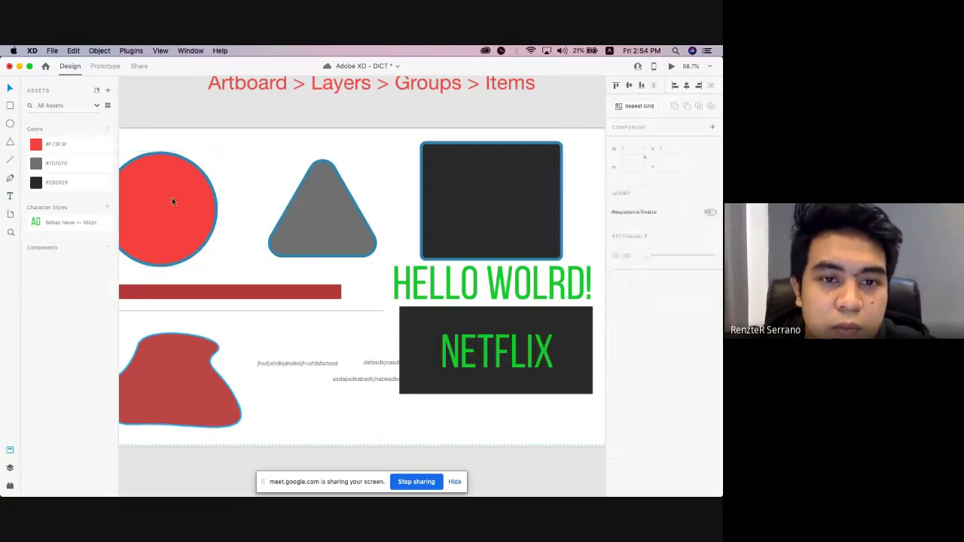
# Fill the circle, triangle and large rounded rectangle with the saved red #F73F3F.
pyautogui.click(174, 200)
pyautogui.keyDown('shift'); pyautogui.click(322, 200); pyautogui.keyUp('shift')
pyautogui.moveTo(457, 198); pyautogui.dragTo(463, 199)
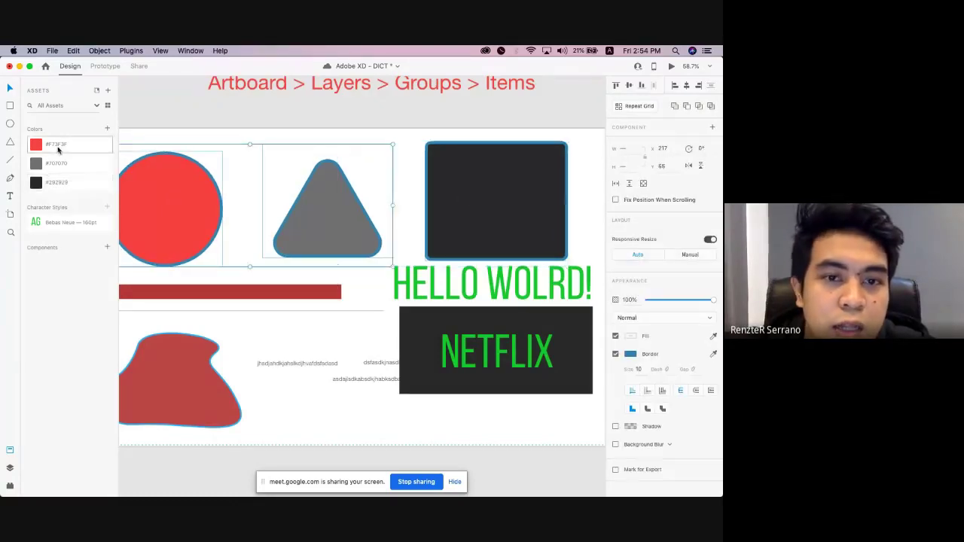
pyautogui.click(57, 145)
pyautogui.click(441, 230)
pyautogui.keyDown('shift'); pyautogui.click(329, 219); pyautogui.keyUp('shift')
pyautogui.keyDown('shift'); pyautogui.click(187, 217); pyautogui.keyUp('shift')
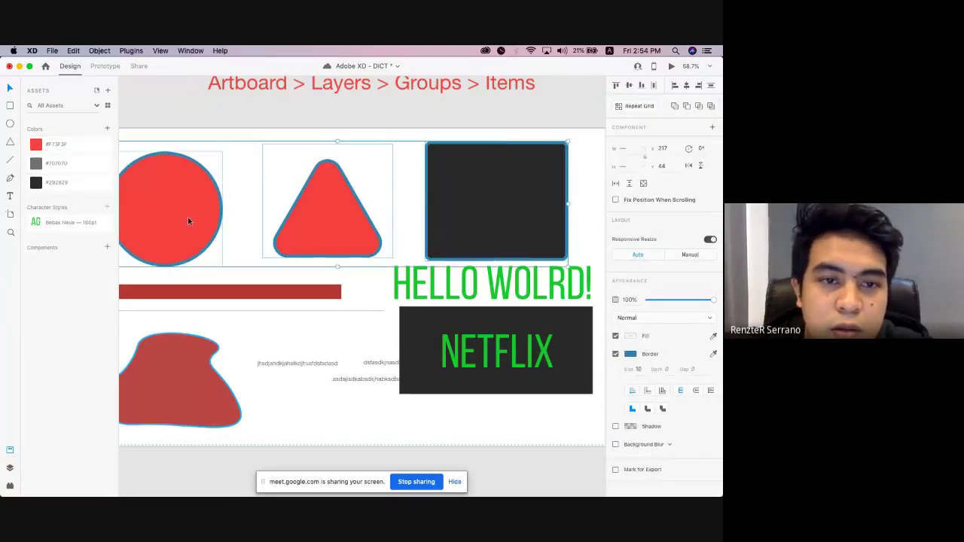
pyautogui.click(74, 149)
pyautogui.scroll(-5, 325, 172)
# Edit the saved red colour asset used by the circle, triangle and rounded rectangle to lime green #CCE63B.
pyautogui.click(324, 192)
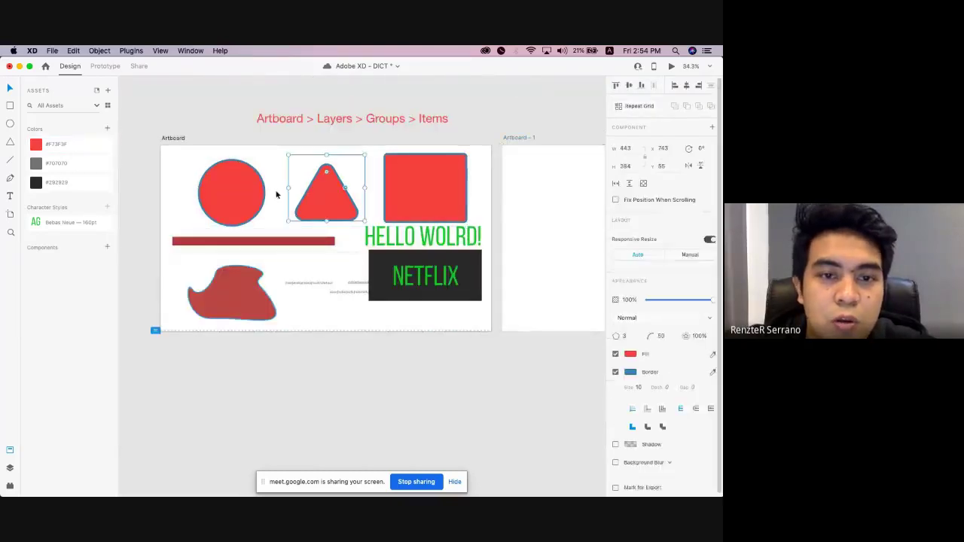
pyautogui.click(249, 191)
pyautogui.click(205, 167)
pyautogui.click(228, 181)
pyautogui.keyDown('shift'); pyautogui.click(424, 189); pyautogui.keyUp('shift')
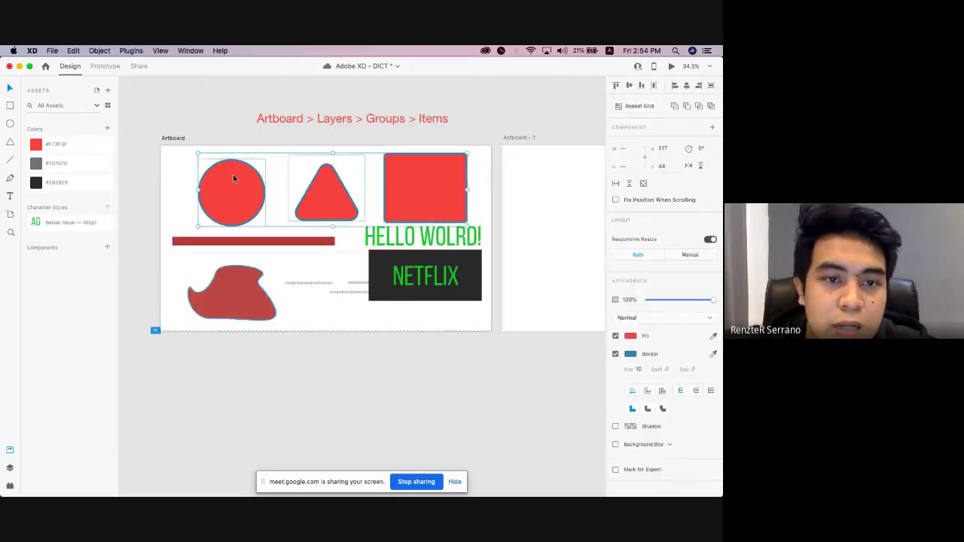
pyautogui.click(175, 170)
pyautogui.rightClick(59, 147)
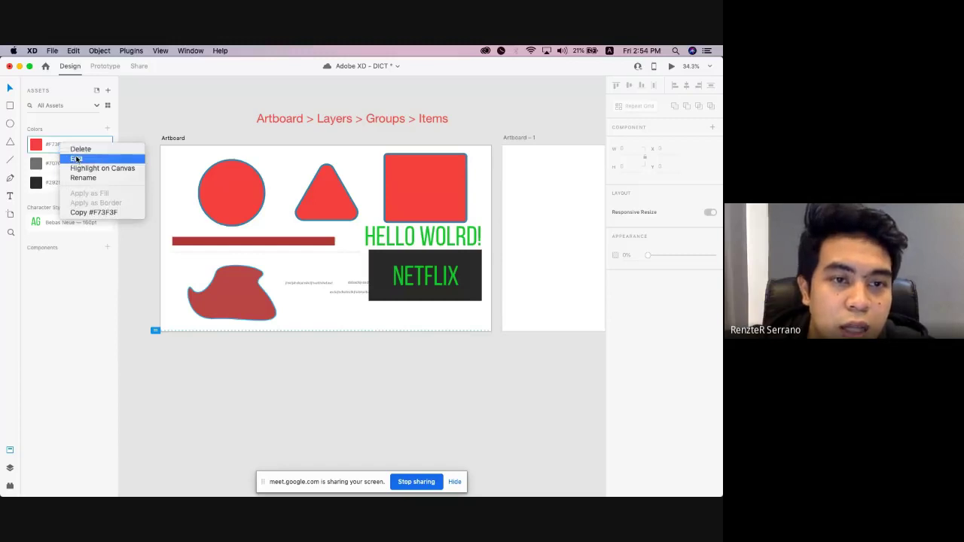
pyautogui.click(80, 160)
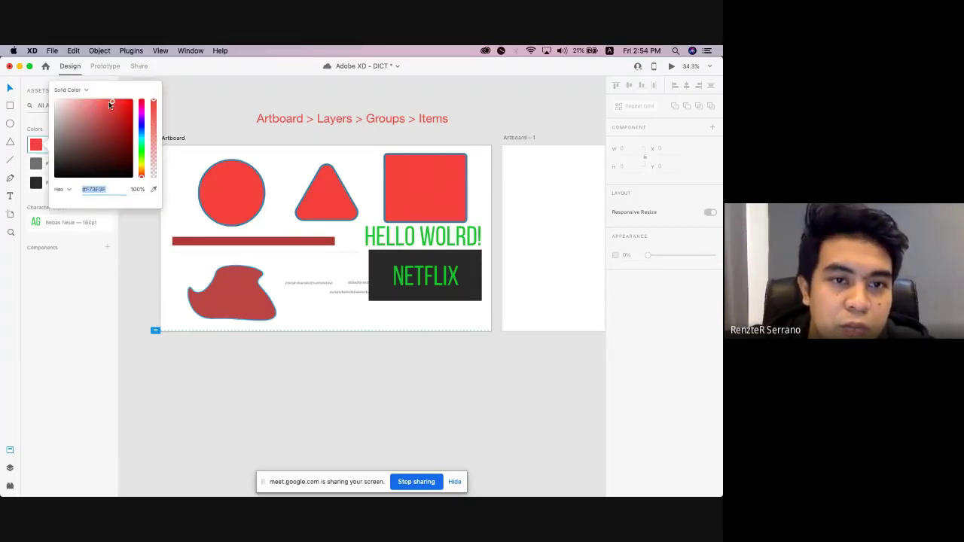
pyautogui.moveTo(112, 105)
pyautogui.mouseDown()
pyautogui.moveTo(99, 174)
pyautogui.moveTo(112, 108)
pyautogui.mouseUp()
pyautogui.click(141, 162)
pyautogui.click(198, 101)
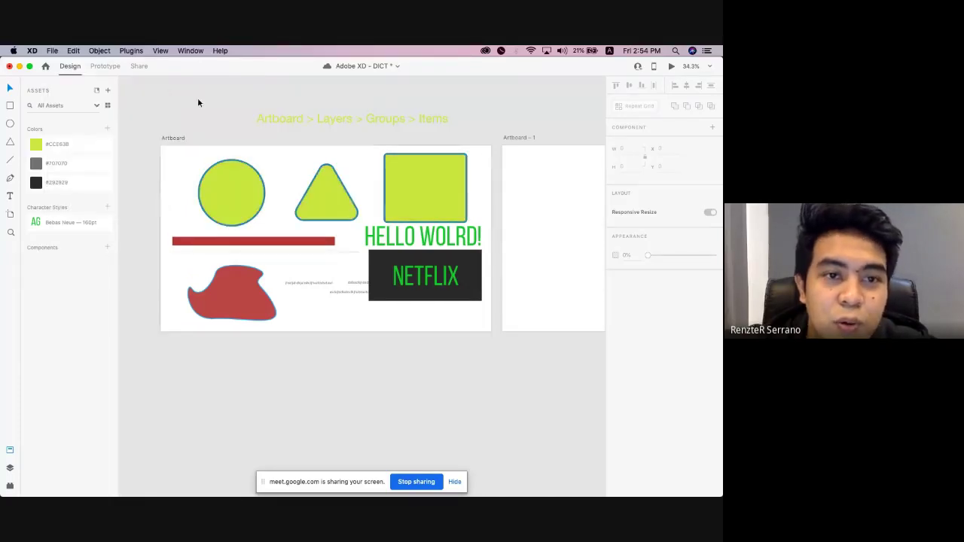
# Give the circle a separate, more muted green fill without editing the saved colour asset.
pyautogui.scroll(-2, 219, 186)
pyautogui.scroll(2, 220, 185)
pyautogui.scroll(-3, 219, 185)
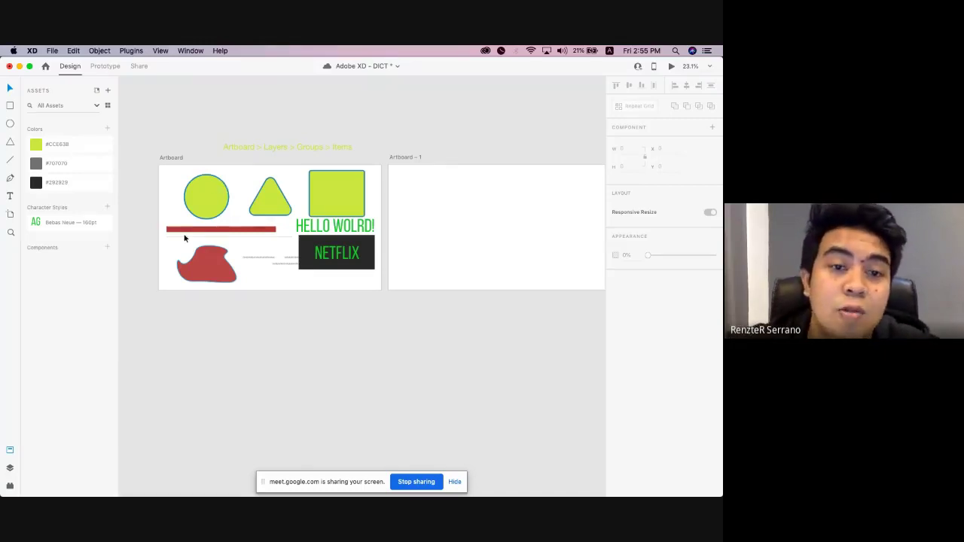
pyautogui.click(197, 192)
pyautogui.click(631, 308)
pyautogui.click(422, 243)
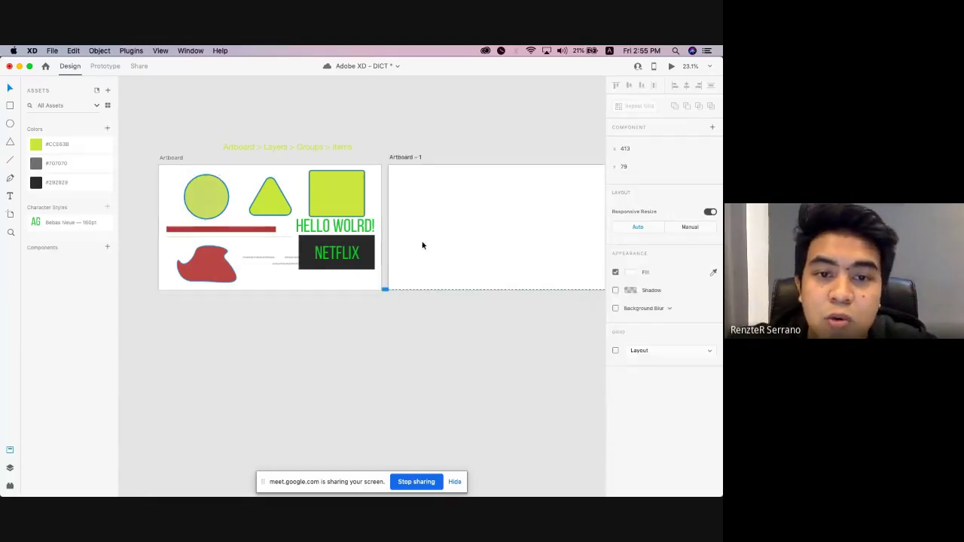
# Give the rounded rectangle a separate orange fill without editing the saved colour asset.
pyautogui.click(317, 199)
pyautogui.click(631, 310)
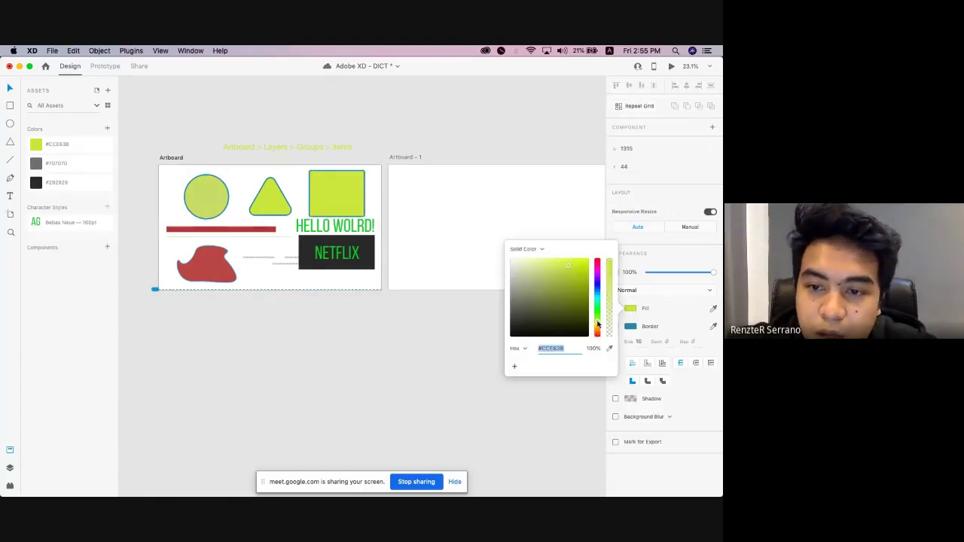
pyautogui.click(597, 331)
pyautogui.click(585, 263)
pyautogui.click(471, 226)
pyautogui.scroll(1, 233, 208)
# Undo the individual fill changes on the rounded rectangle and the circle.
pyautogui.click(213, 204)
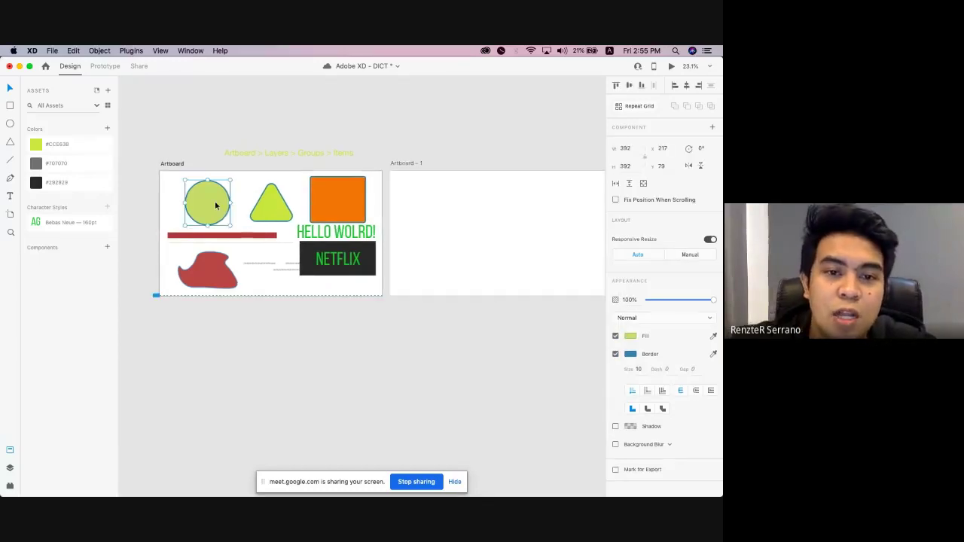
pyautogui.press('super+c')
pyautogui.click(315, 210)
pyautogui.press('super+alt+v')
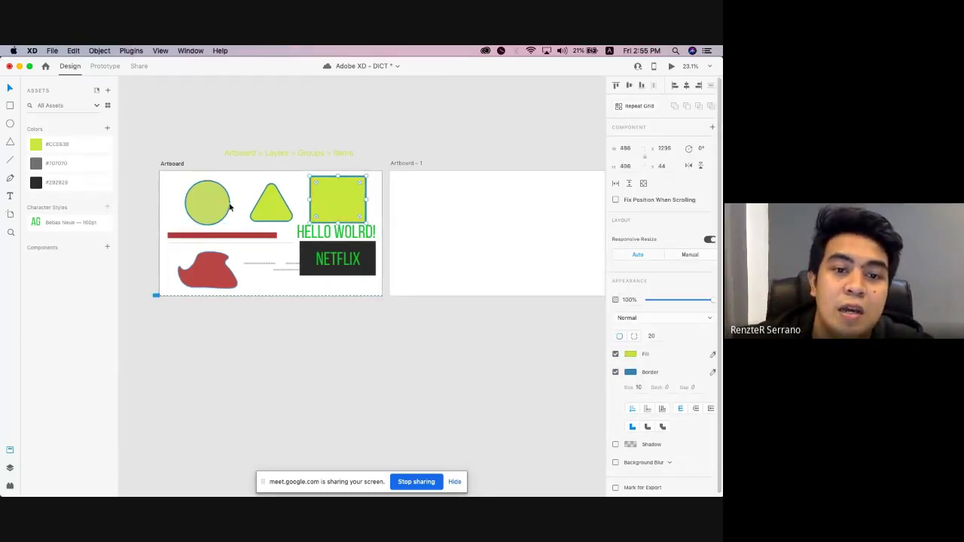
pyautogui.click(230, 201)
pyautogui.click(219, 207)
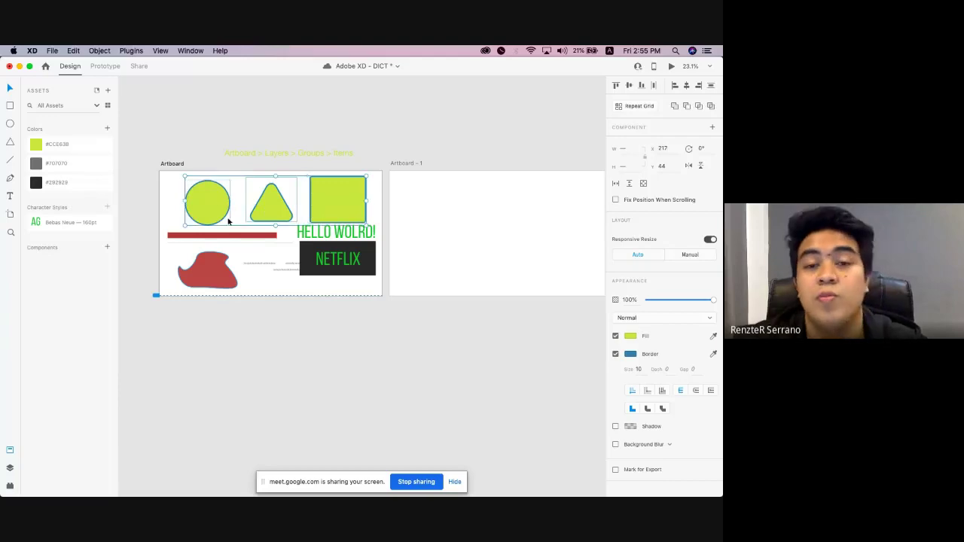
# Edit the saved lime green colour asset to yellow #E6D93B.
pyautogui.rightClick(82, 147)
pyautogui.click(123, 162)
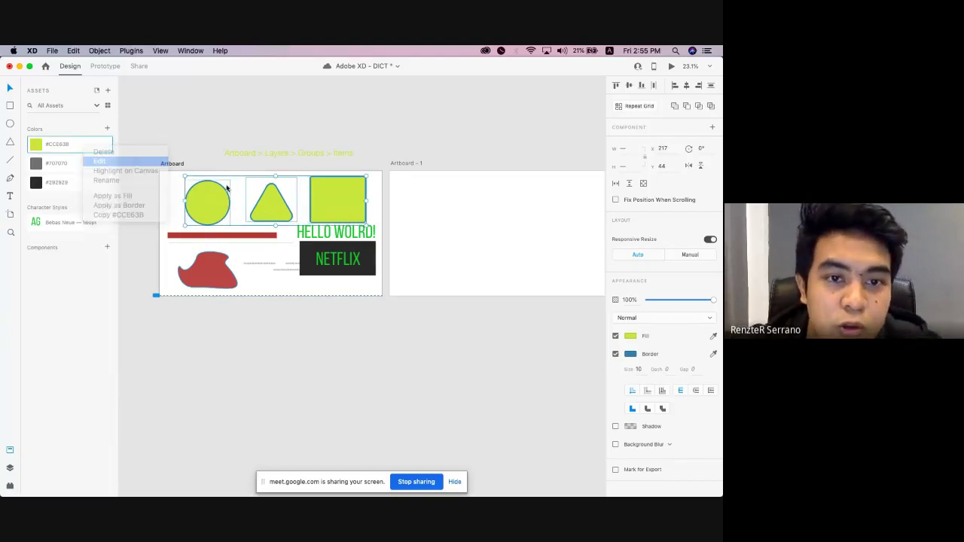
pyautogui.moveTo(142, 164); pyautogui.dragTo(143, 173)
pyautogui.click(224, 129)
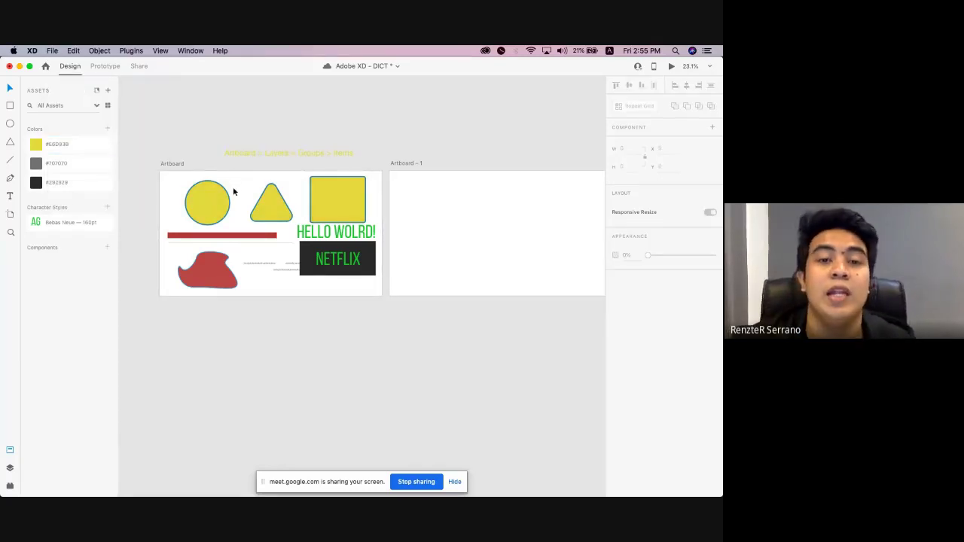
# Change the fill of the "Artboard > Layers > Groups > Items" text above the first artboard to black.
pyautogui.click(254, 156)
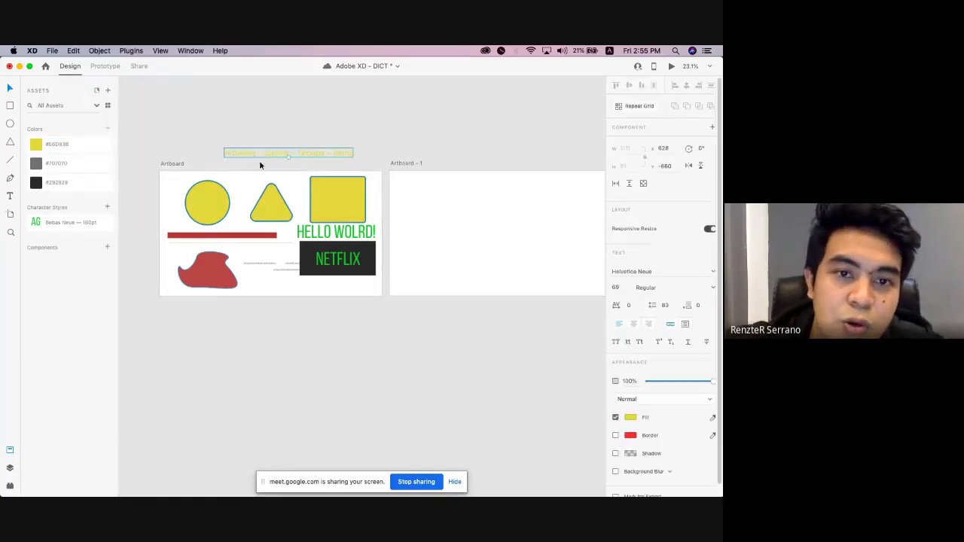
pyautogui.click(629, 417)
pyautogui.moveTo(516, 435); pyautogui.dragTo(500, 447)
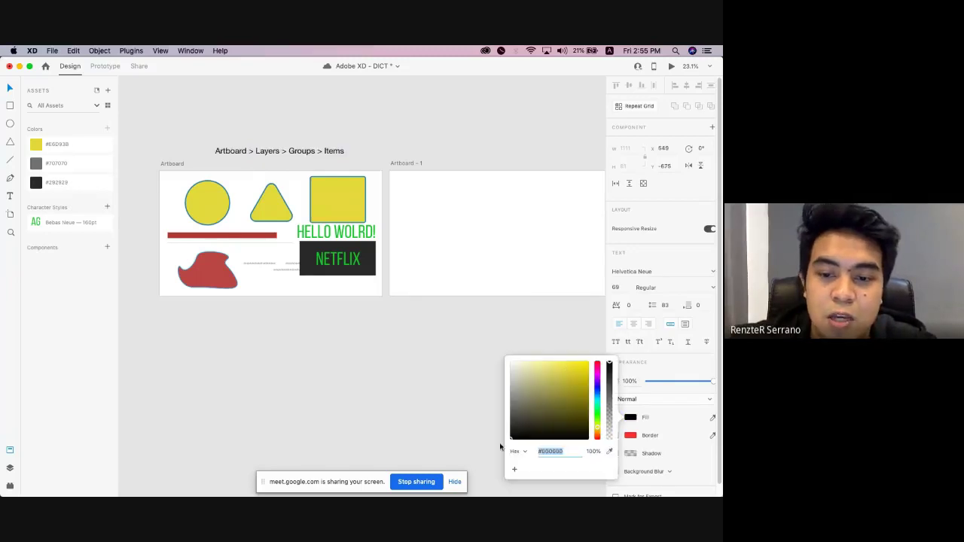
pyautogui.click(411, 242)
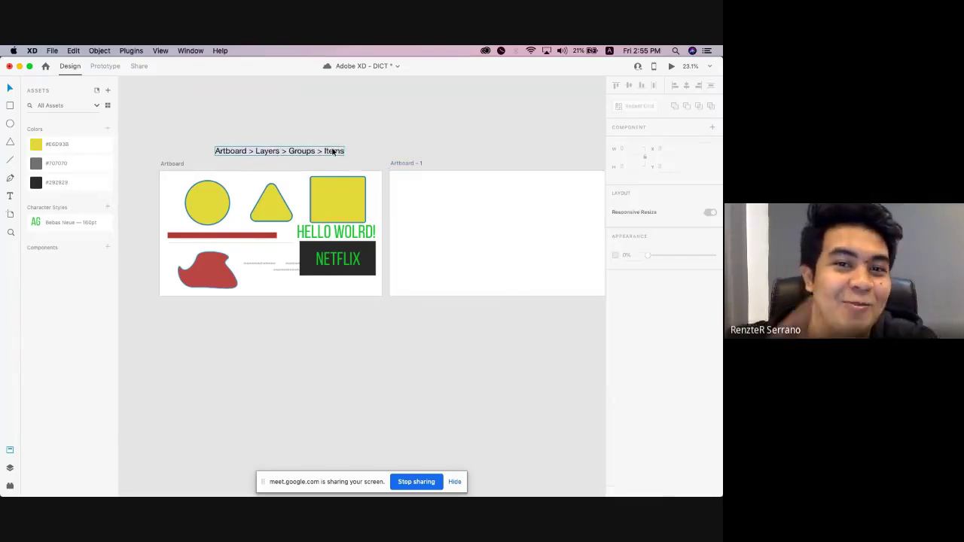
pyautogui.scroll(-4, 355, 124)
pyautogui.hscroll(1, 352, 154)
pyautogui.scroll(5, 342, 172)
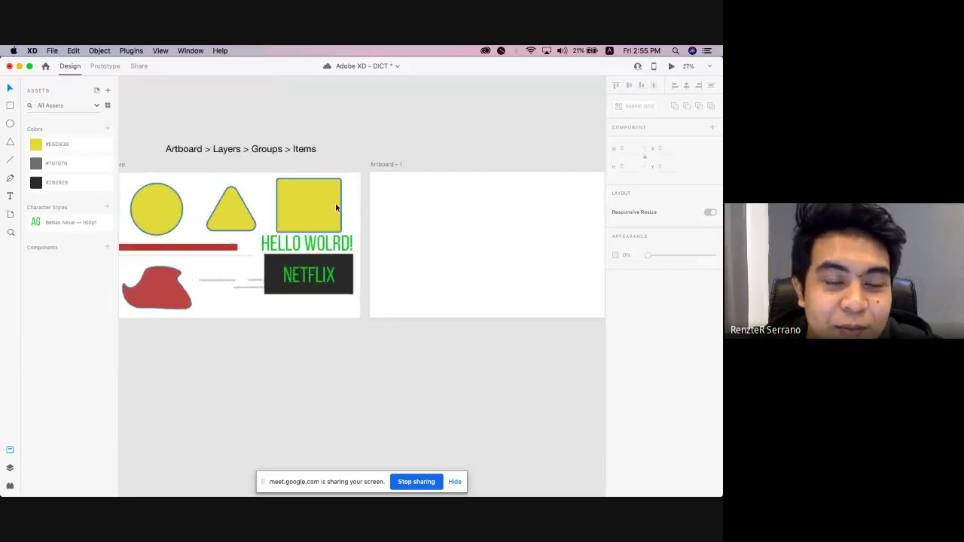
pyautogui.hscroll(-2, 336, 208)
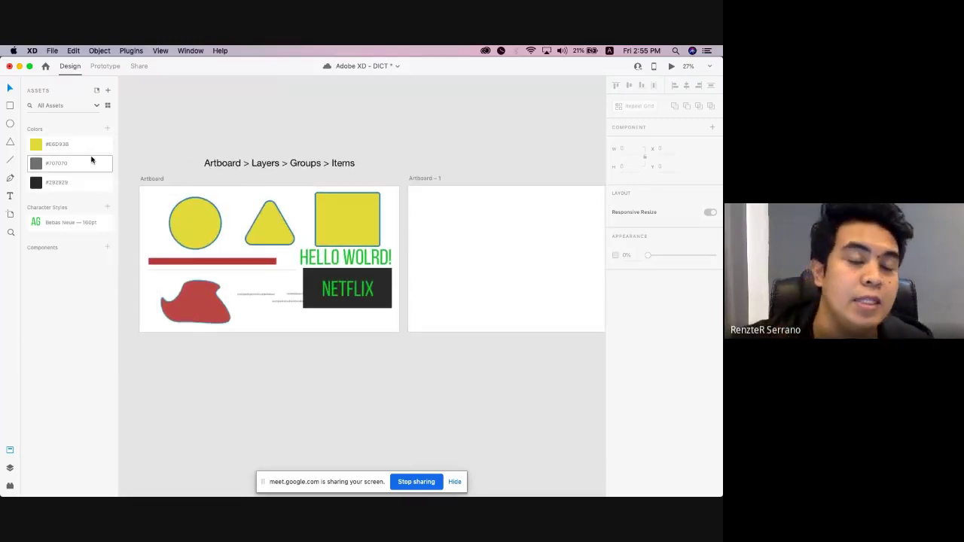
pyautogui.scroll(-1, 299, 129)
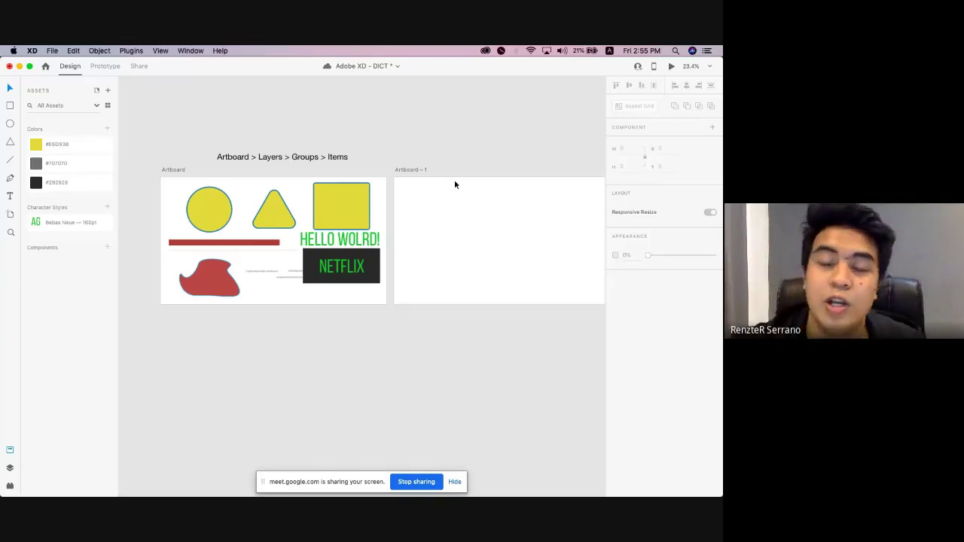
# Save the document and select the empty second artboard.
pyautogui.press('super+s')
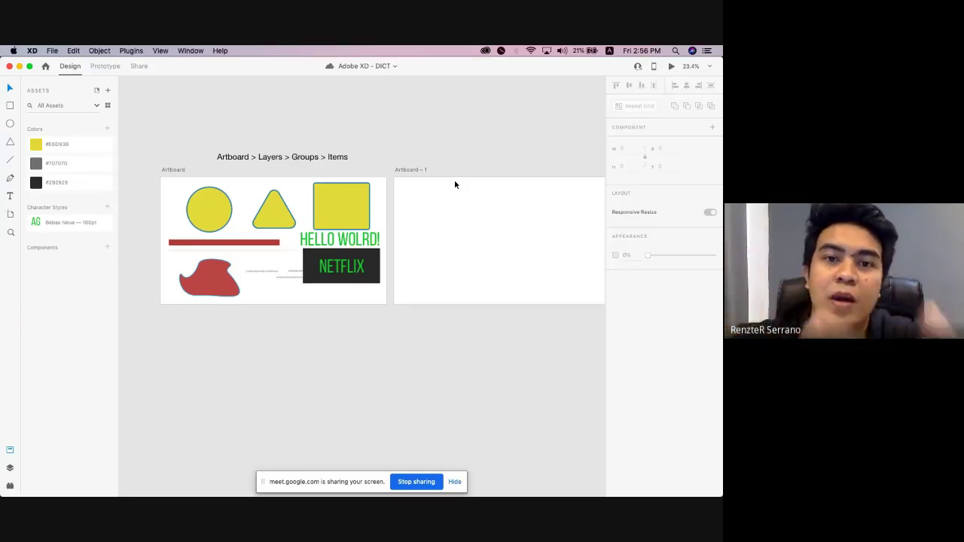
pyautogui.hscroll(1, 382, 208)
pyautogui.scroll(-3, 385, 209)
pyautogui.hscroll(1, 383, 208)
pyautogui.click(381, 207)
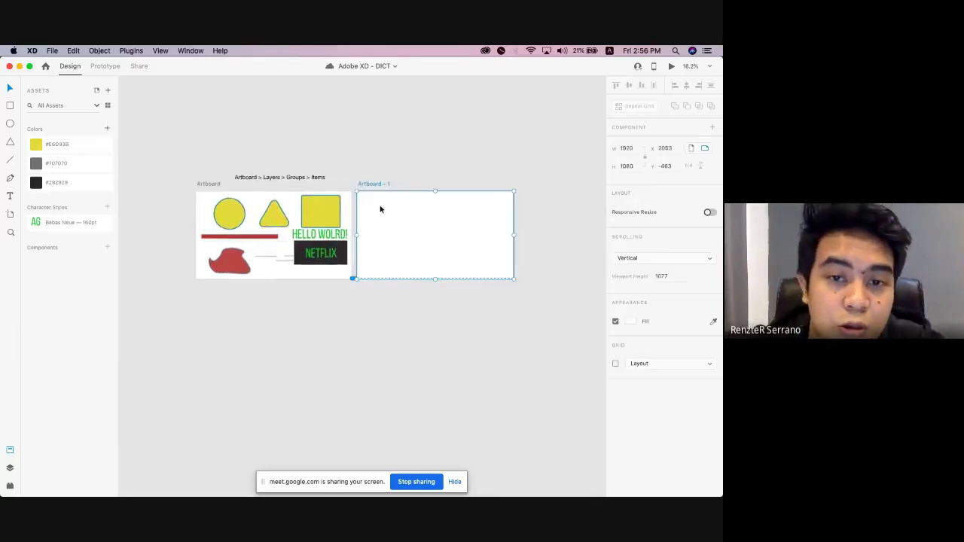
pyautogui.scroll(5, 370, 177)
pyautogui.scroll(-2, 369, 176)
pyautogui.hscroll(2, 331, 219)
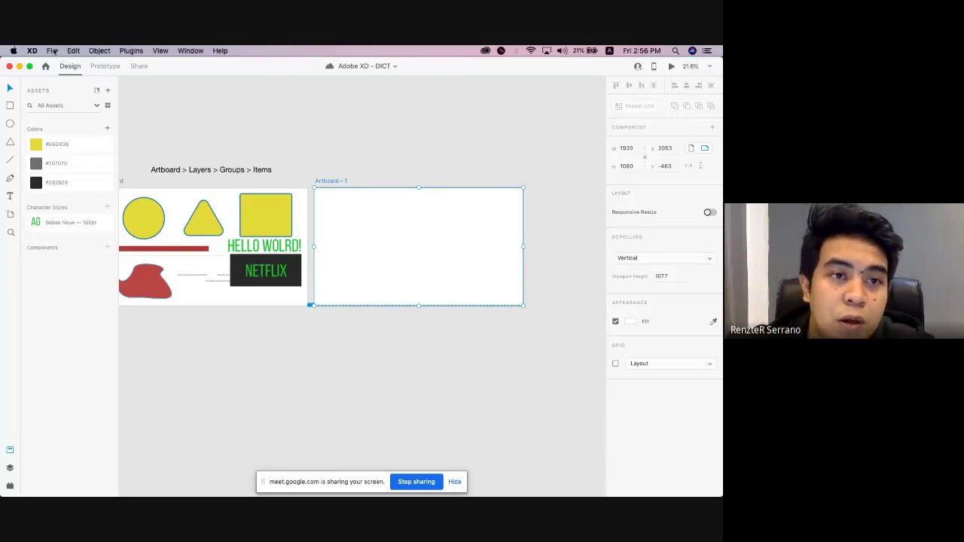
# Import the ten image files from 1.png through kaleidico-26MJGnCM0Wc-unsplash.jpg in the Adobe XD - DICT desktop folder.
pyautogui.click(171, 112)
pyautogui.click(53, 51)
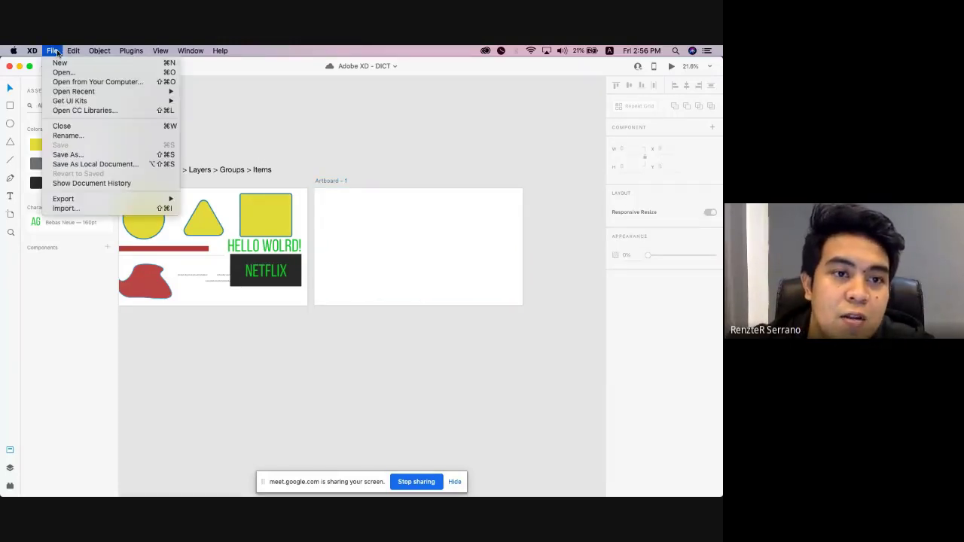
pyautogui.click(101, 210)
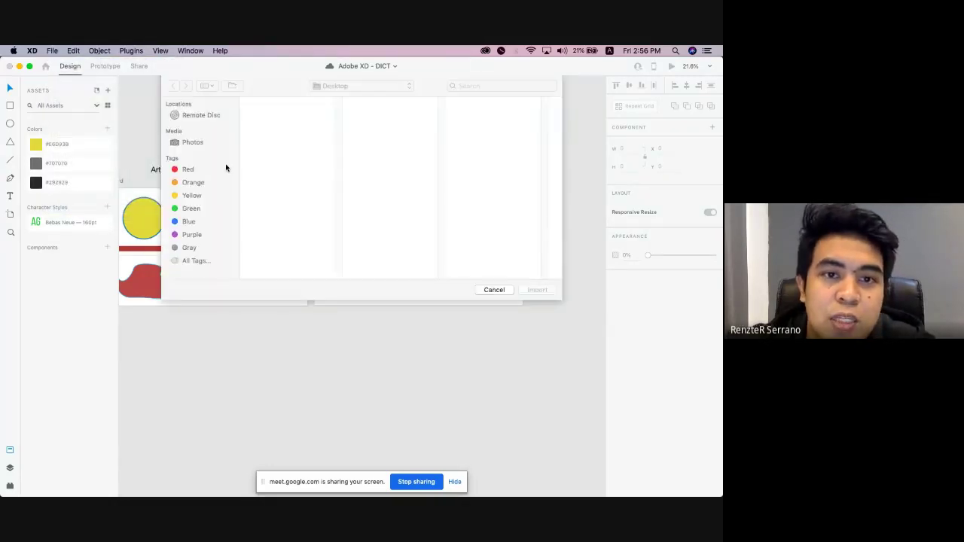
pyautogui.click(287, 137)
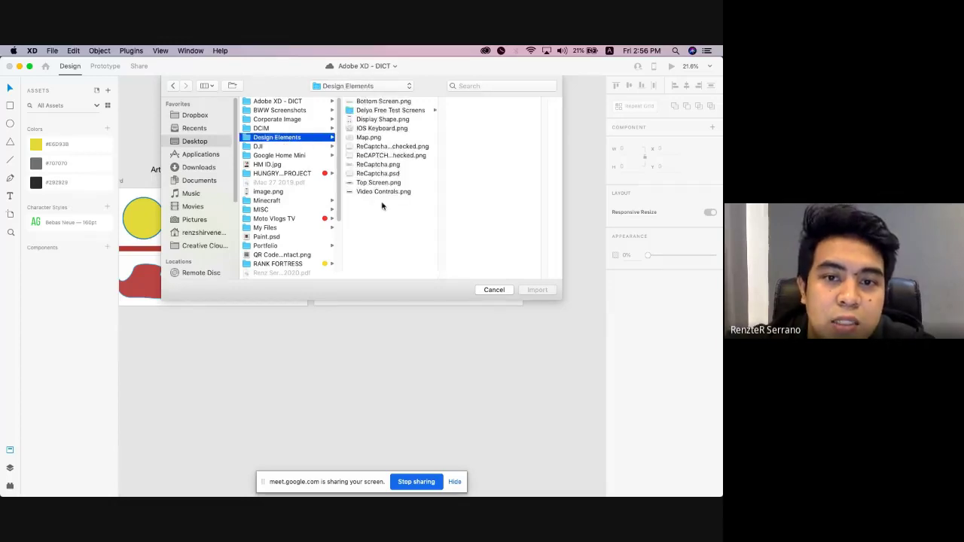
pyautogui.click(286, 146)
pyautogui.click(285, 174)
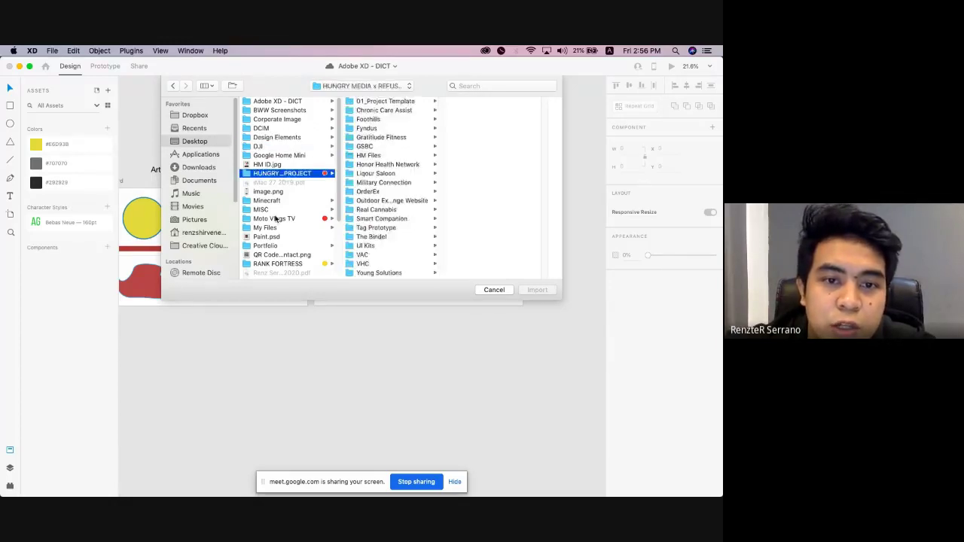
pyautogui.click(283, 101)
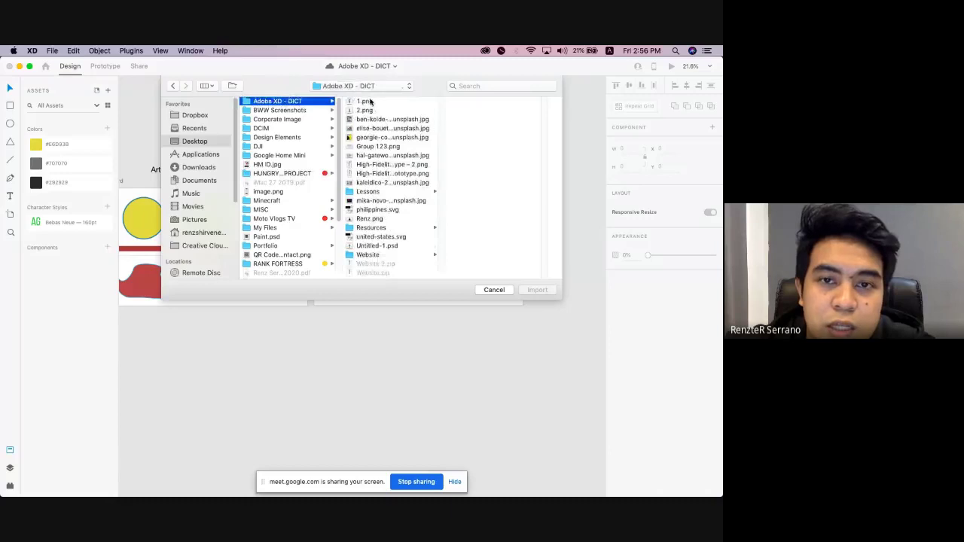
pyautogui.click(398, 183)
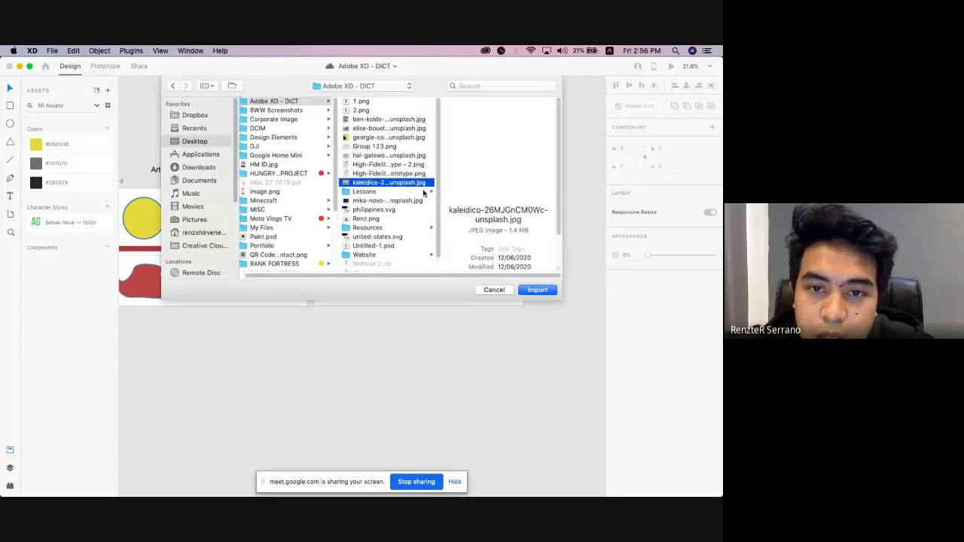
pyautogui.keyDown('shift'); pyautogui.click(365, 102); pyautogui.keyUp('shift')
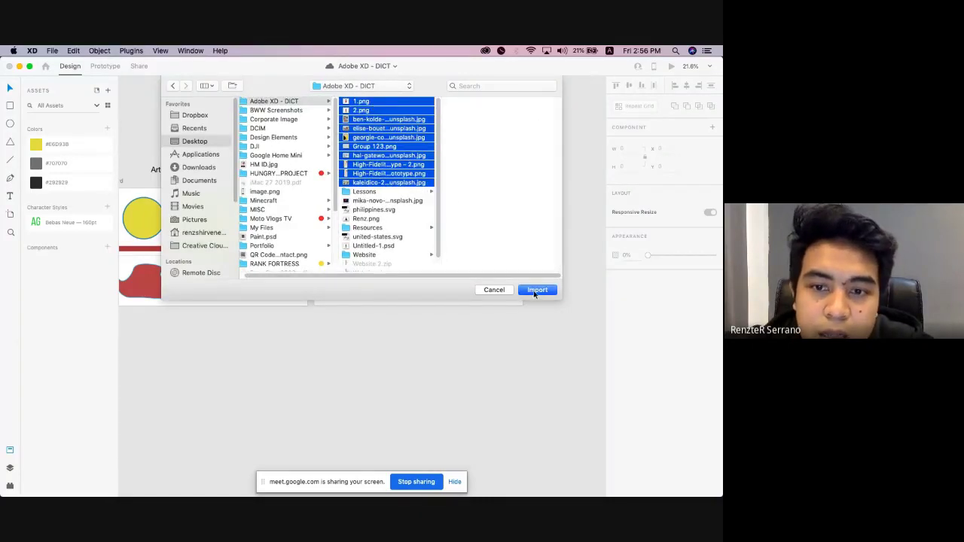
pyautogui.click(536, 291)
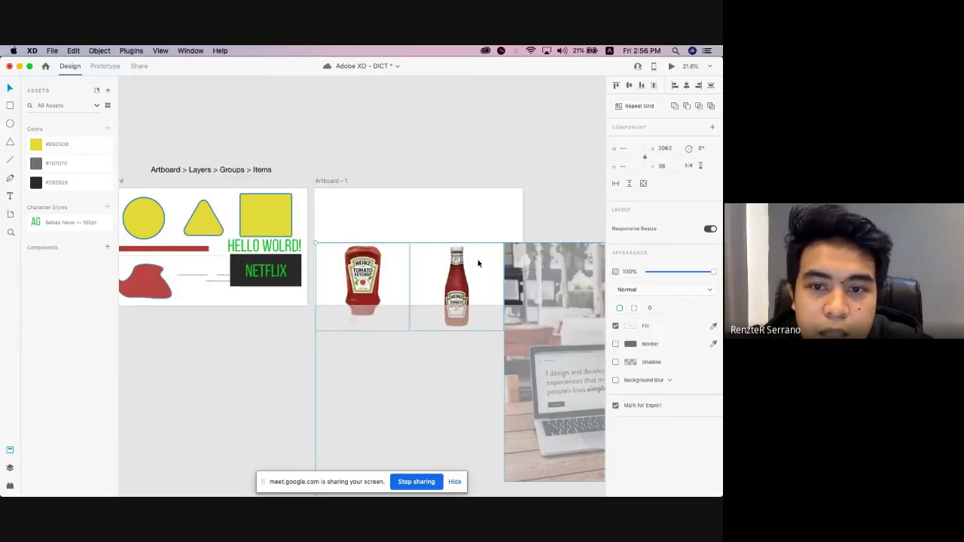
# Look over the batch of imported images across the canvas and undo their import.
pyautogui.scroll(-10, 418, 201)
pyautogui.click(452, 168)
pyautogui.hscroll(3, 519, 267)
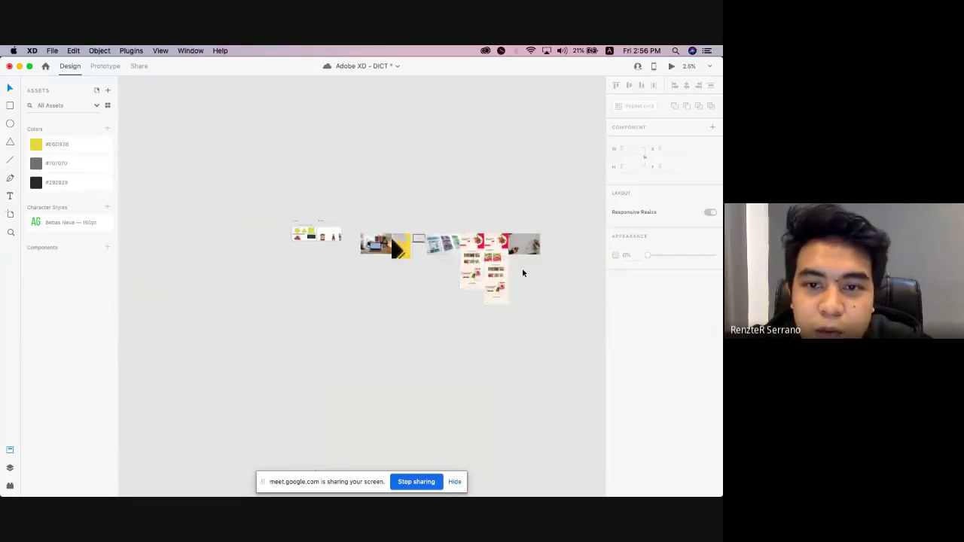
pyautogui.scroll(5, 503, 252)
pyautogui.scroll(-5, 357, 183)
pyautogui.scroll(4, 357, 183)
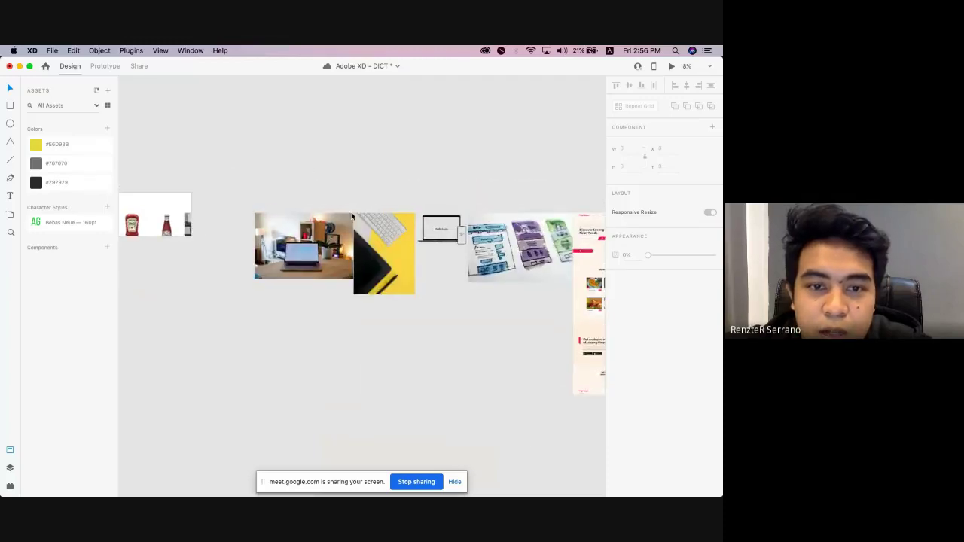
pyautogui.scroll(-4, 388, 188)
pyautogui.press('super+a')
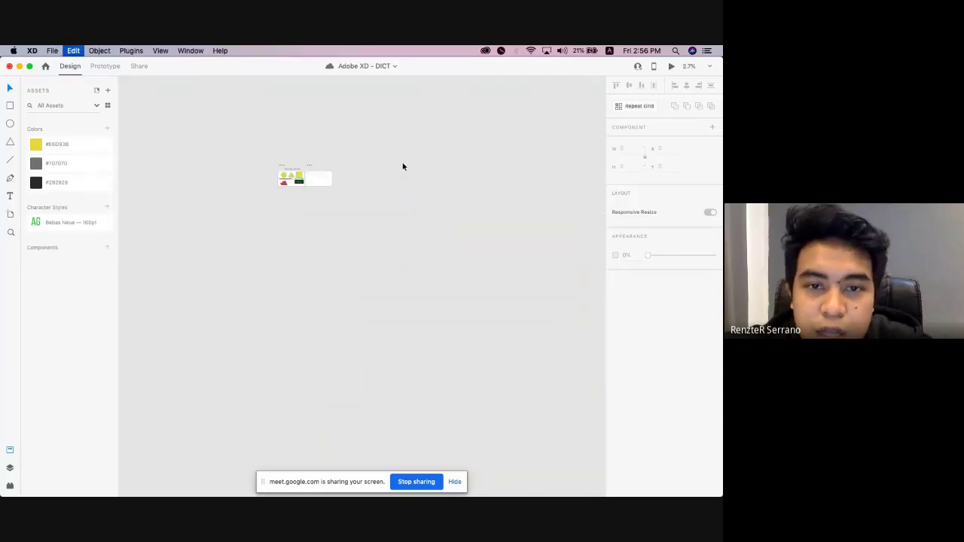
pyautogui.scroll(5, 291, 165)
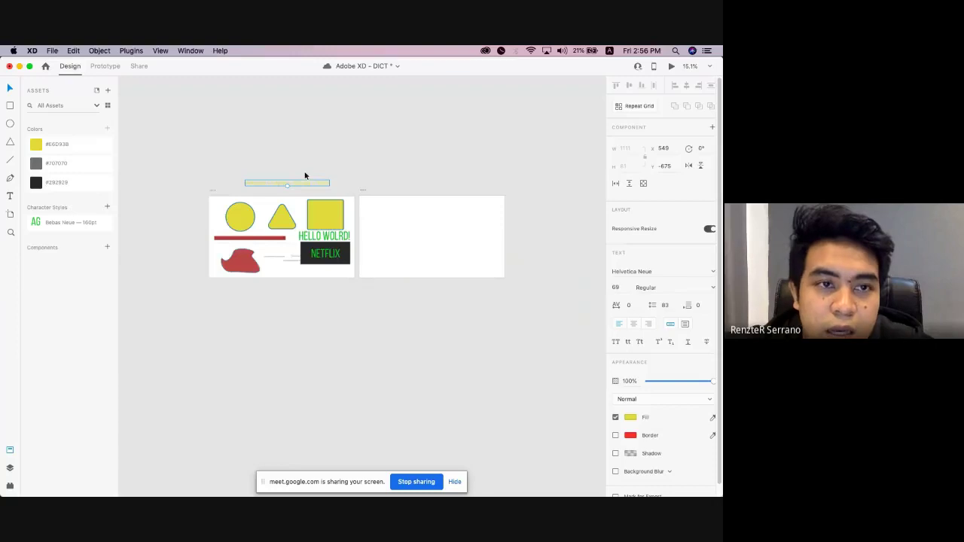
# Import the single image elise-bouet-HeuT_HhBdB8-unsplash.jpg from the Adobe XD - DICT folder.
pyautogui.click(52, 50)
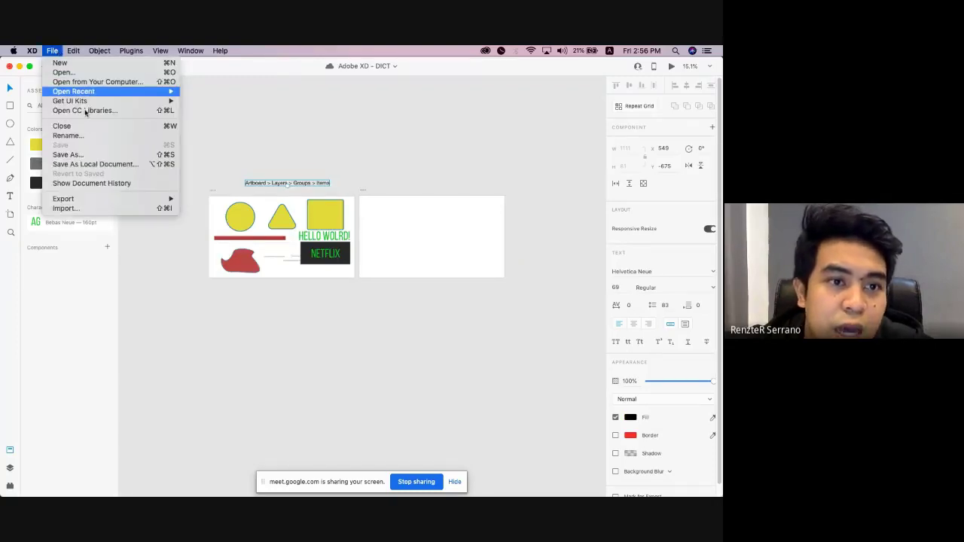
pyautogui.click(75, 208)
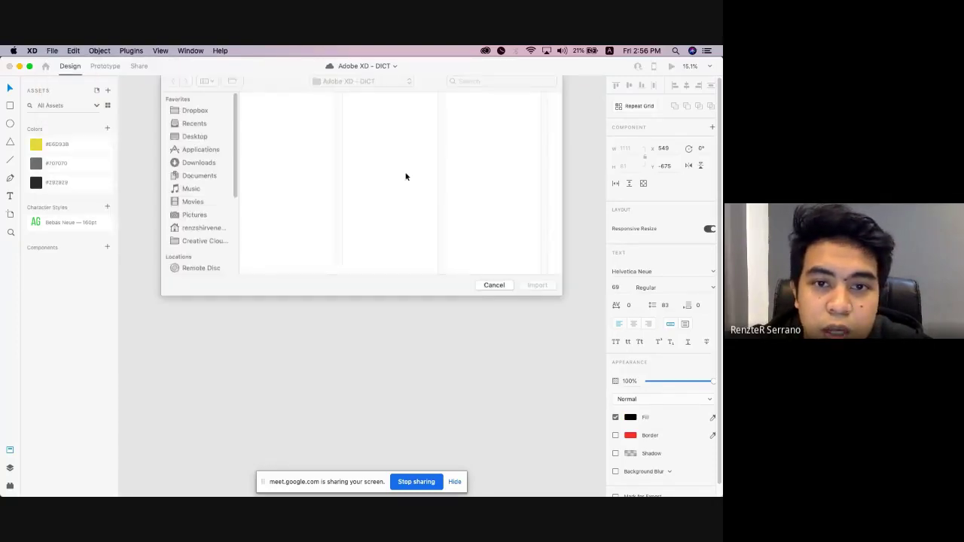
pyautogui.click(290, 128)
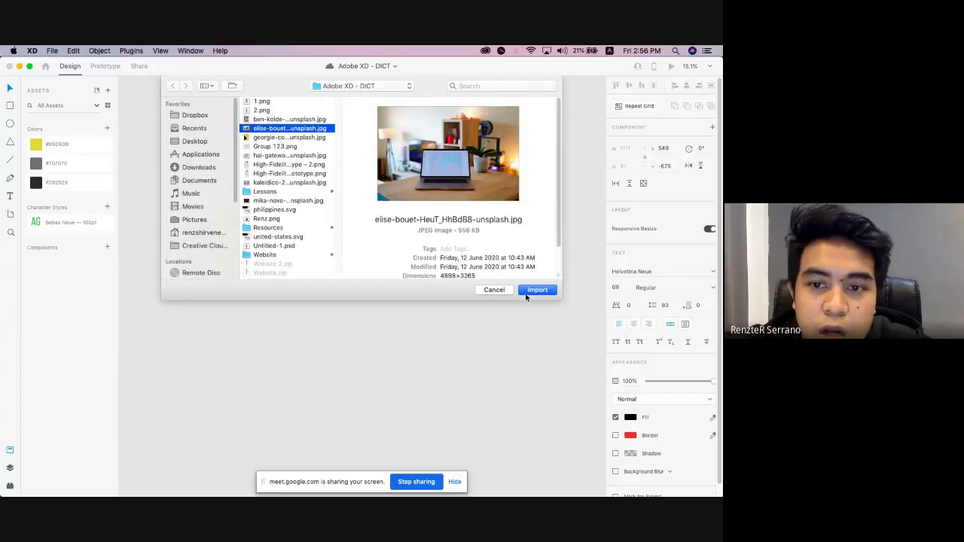
pyautogui.click(526, 291)
pyautogui.moveTo(355, 331); pyautogui.dragTo(446, 300)
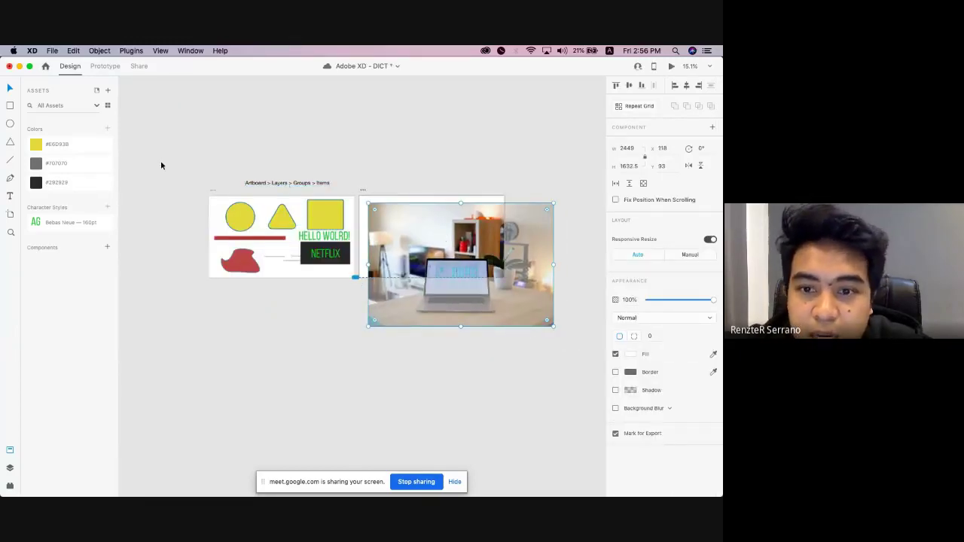
# Move the imported laptop photo onto the canvas above the second artboard and round its corners to a radius of 14.
pyautogui.moveTo(482, 245); pyautogui.dragTo(422, 210)
pyautogui.scroll(3, 397, 163)
pyautogui.scroll(2, 401, 174)
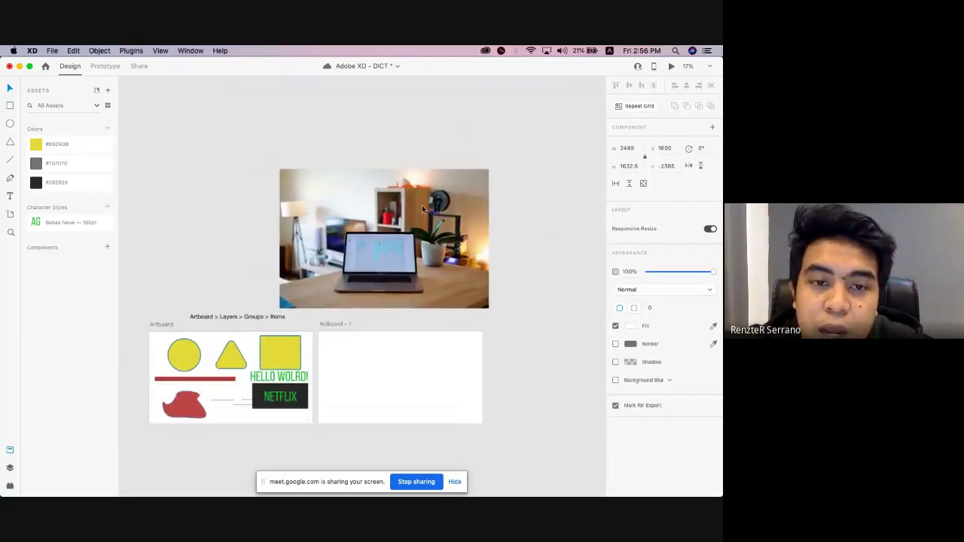
pyautogui.hscroll(1, 422, 209)
pyautogui.hscroll(1, 251, 181)
pyautogui.hscroll(1, 604, 194)
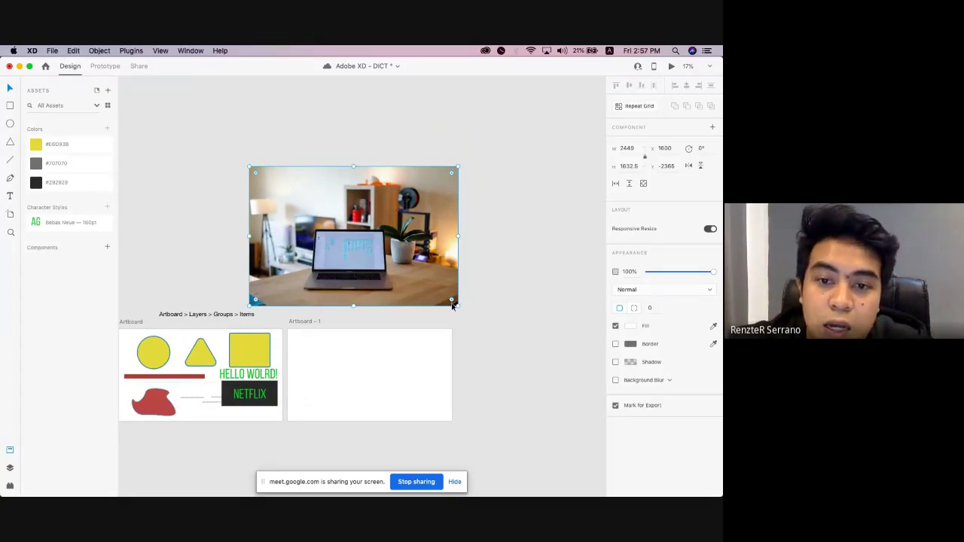
pyautogui.moveTo(451, 299)
pyautogui.mouseDown()
pyautogui.moveTo(435, 286)
pyautogui.moveTo(456, 304)
pyautogui.mouseUp()
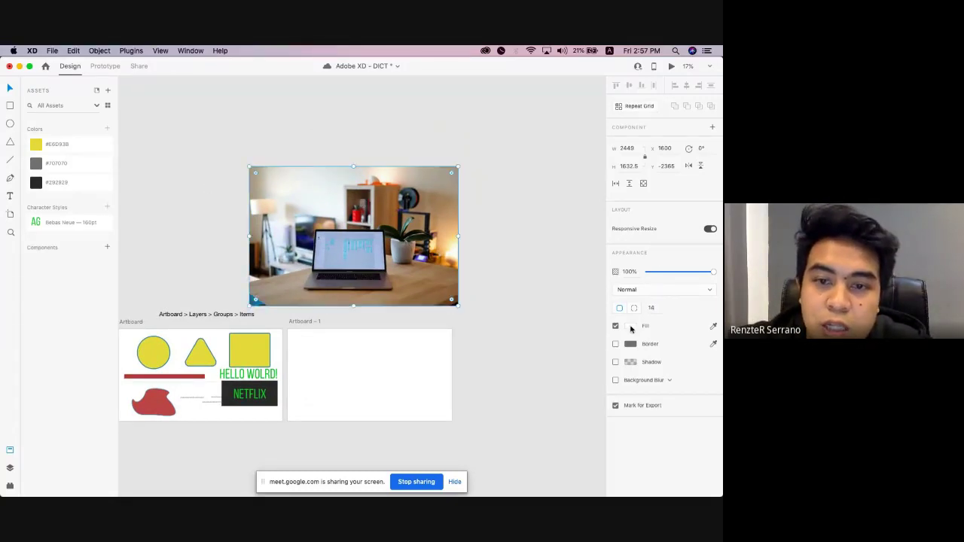
pyautogui.moveTo(362, 230); pyautogui.dragTo(399, 235)
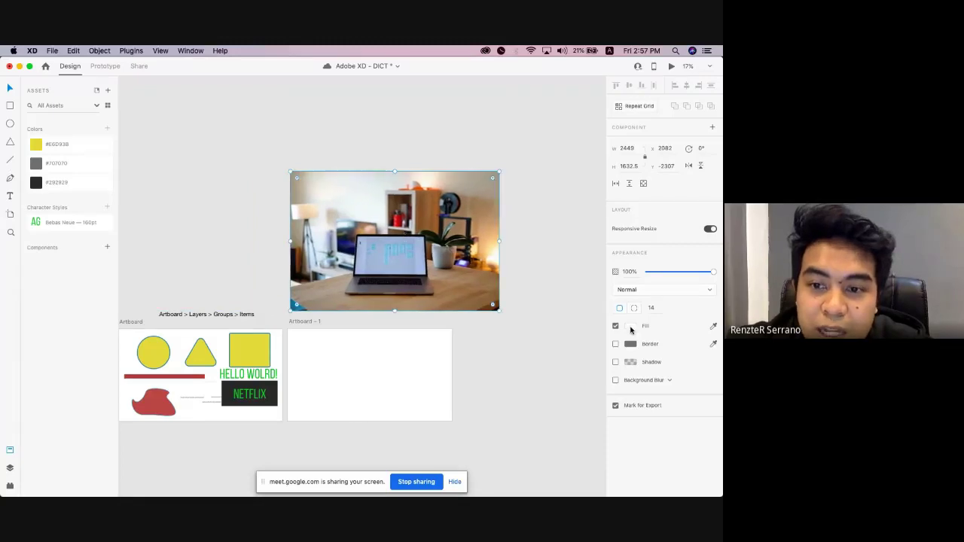
# Try replacing the laptop photo's image fill with solid dark red #A82121, followed by white #FFFFFF.
pyautogui.scroll(5, 348, 188)
pyautogui.scroll(-2, 381, 216)
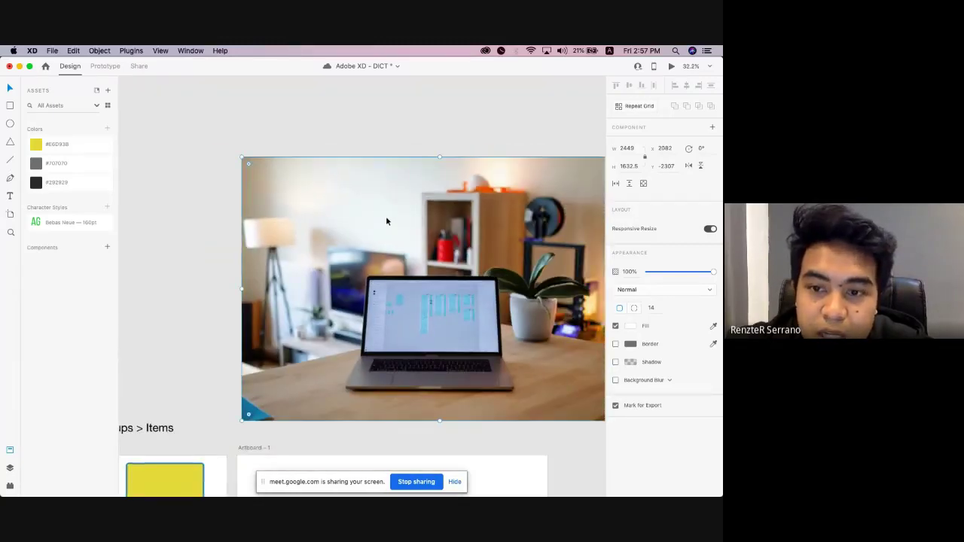
pyautogui.hscroll(3, 386, 221)
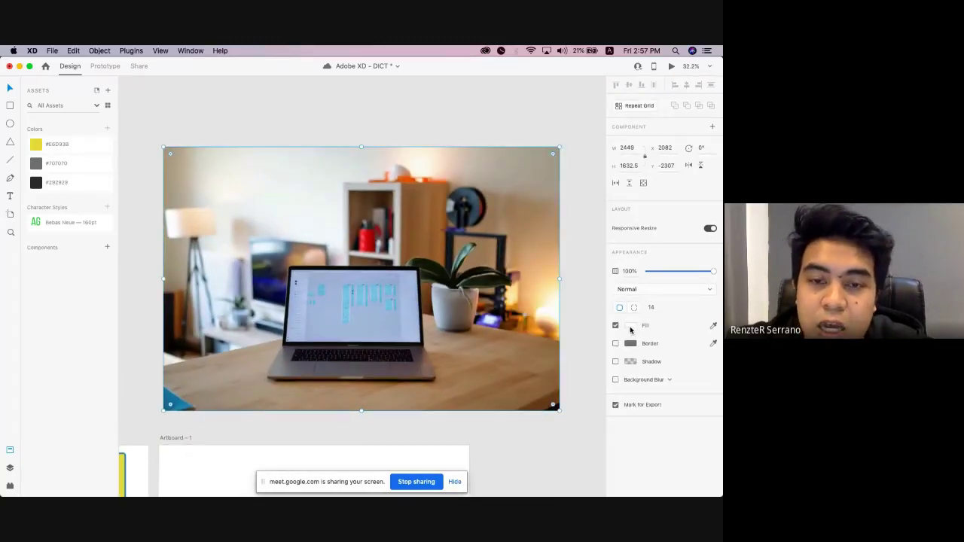
pyautogui.click(630, 328)
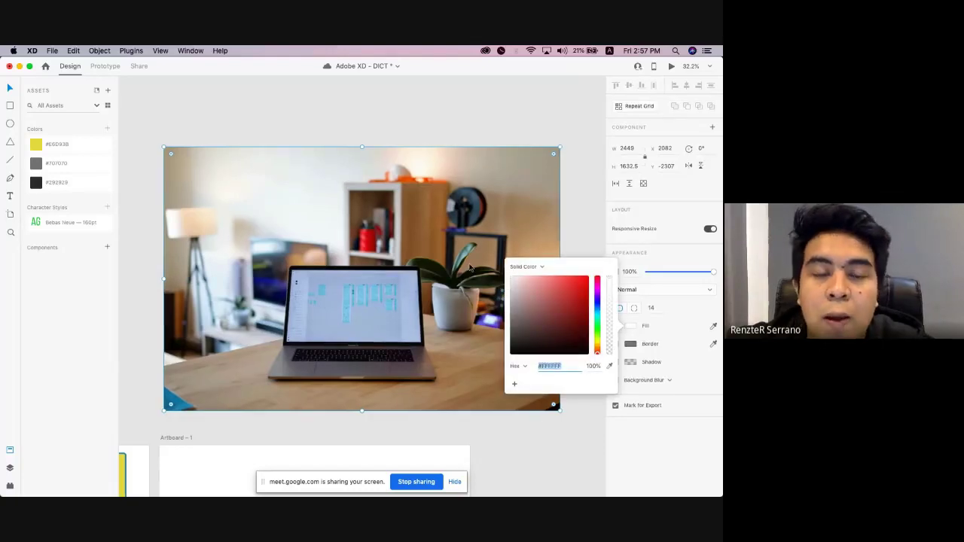
pyautogui.hscroll(-1, 517, 280)
pyautogui.scroll(1, 463, 268)
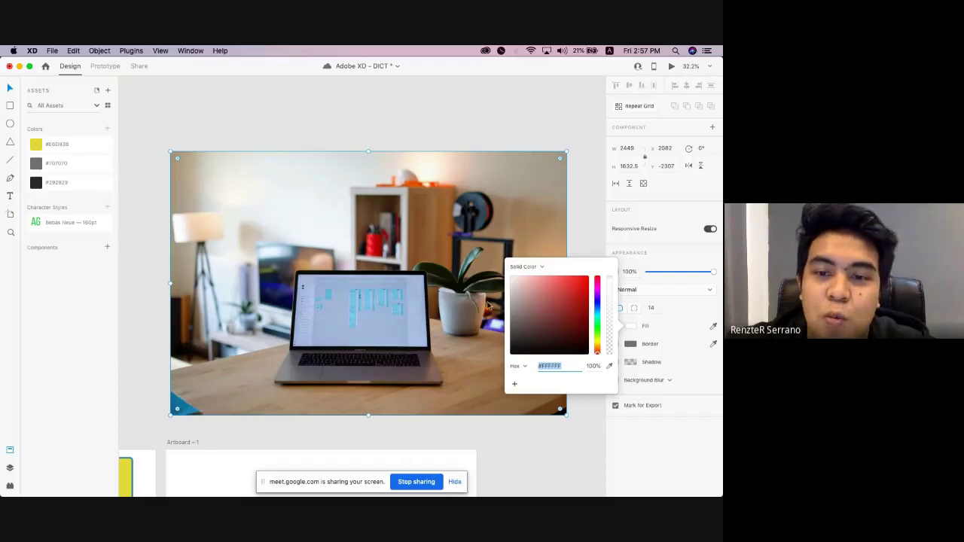
pyautogui.moveTo(518, 287); pyautogui.dragTo(573, 302)
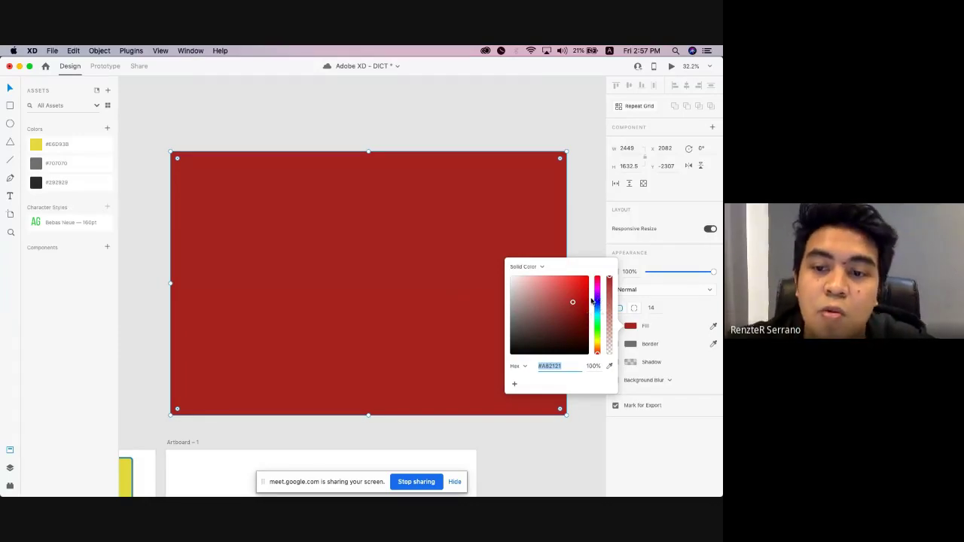
pyautogui.moveTo(562, 304); pyautogui.dragTo(427, 236)
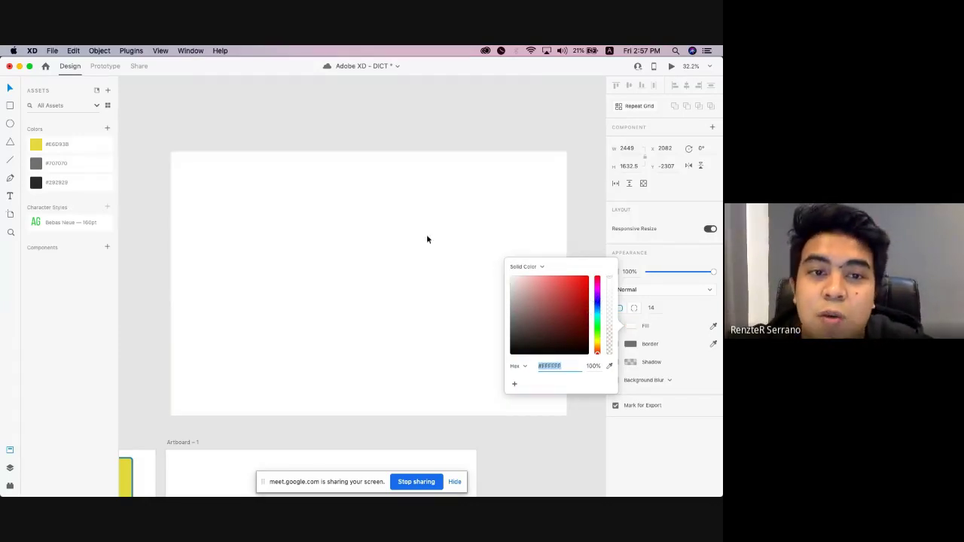
# Undo the solid fill changes on the laptop photo.
pyautogui.click(438, 194)
pyautogui.click(438, 198)
pyautogui.press('super+z')
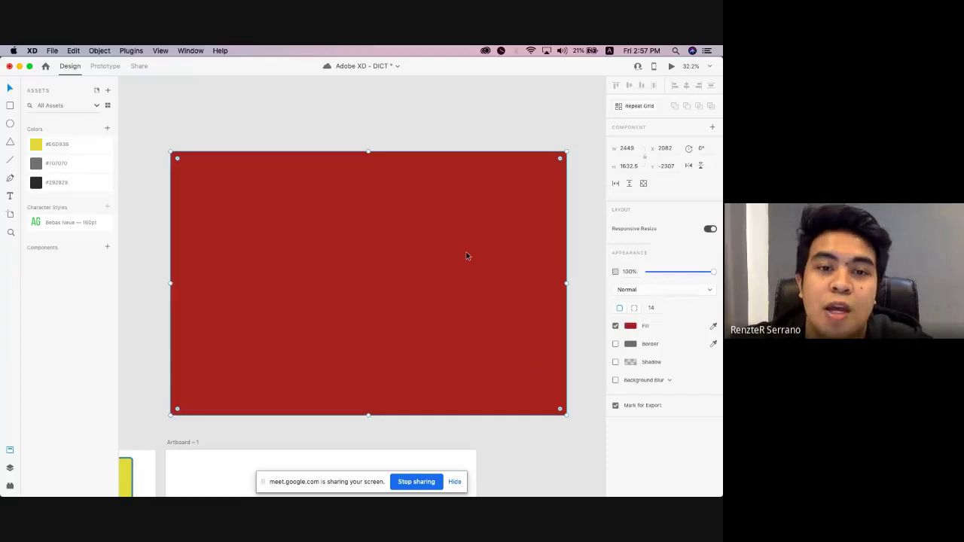
pyautogui.press('super+z')
pyautogui.scroll(-5, 416, 262)
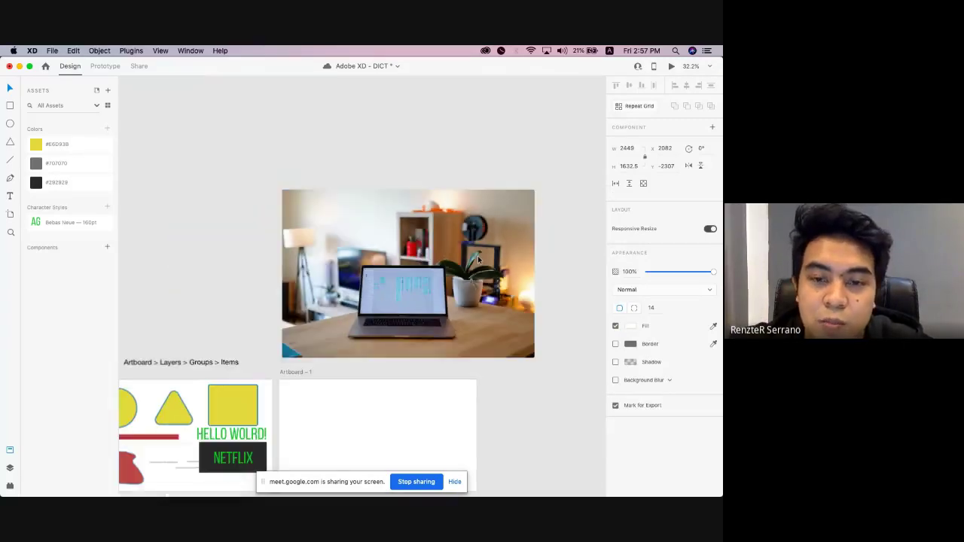
# Resize the laptop photo to 1920 × 1279.5 and place it directly above Artboard – 1, aligned with its edges.
pyautogui.moveTo(410, 270)
pyautogui.mouseDown()
pyautogui.moveTo(423, 277)
pyautogui.moveTo(416, 281)
pyautogui.mouseUp()
pyautogui.scroll(-1, 418, 281)
pyautogui.hscroll(-1, 418, 281)
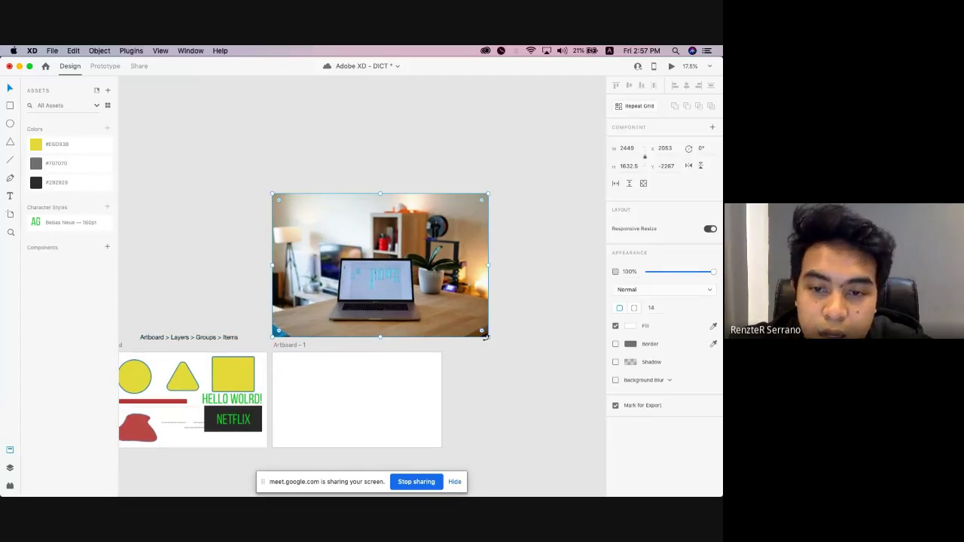
pyautogui.moveTo(486, 338); pyautogui.dragTo(439, 314)
pyautogui.moveTo(396, 265); pyautogui.dragTo(395, 290)
pyautogui.scroll(-1, 390, 275)
pyautogui.hscroll(1, 390, 274)
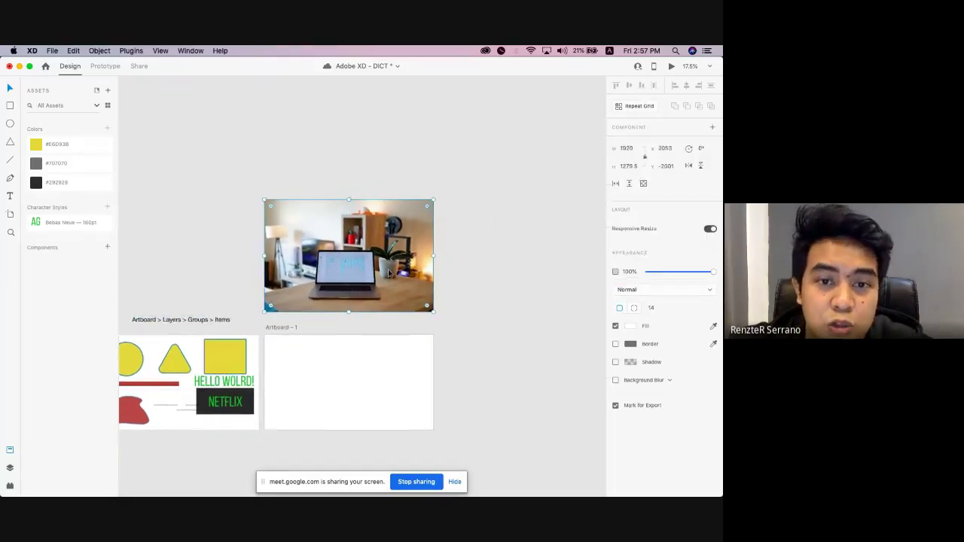
pyautogui.scroll(3, 388, 273)
pyautogui.scroll(-2, 271, 325)
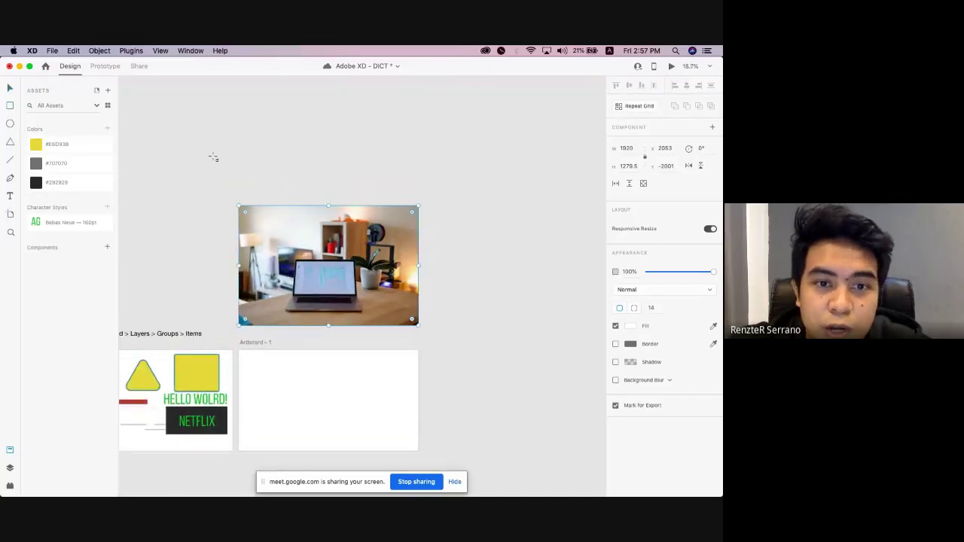
pyautogui.moveTo(222, 123); pyautogui.dragTo(427, 237)
pyautogui.press('super+z')
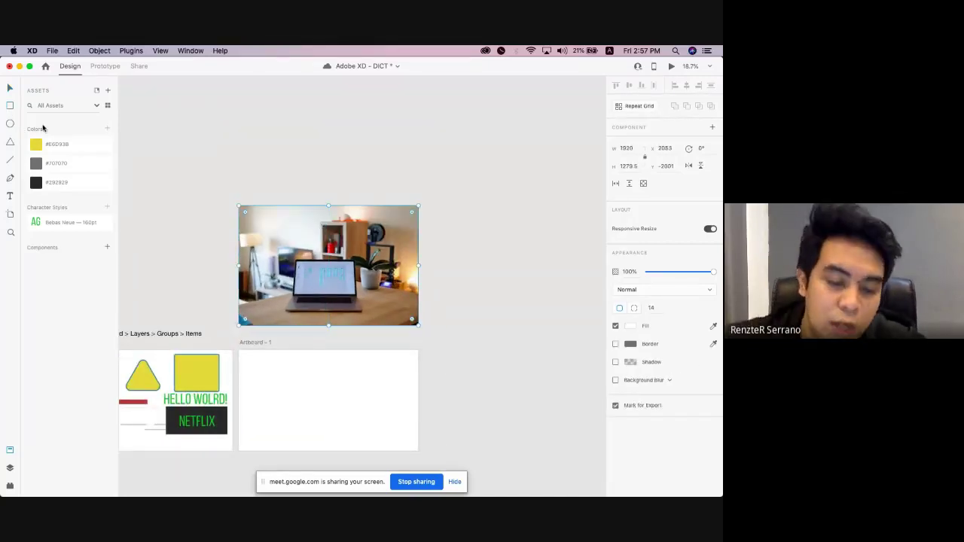
# Increase the laptop photo's corner radius to 90.
pyautogui.scroll(2, 222, 187)
pyautogui.scroll(2, 495, 311)
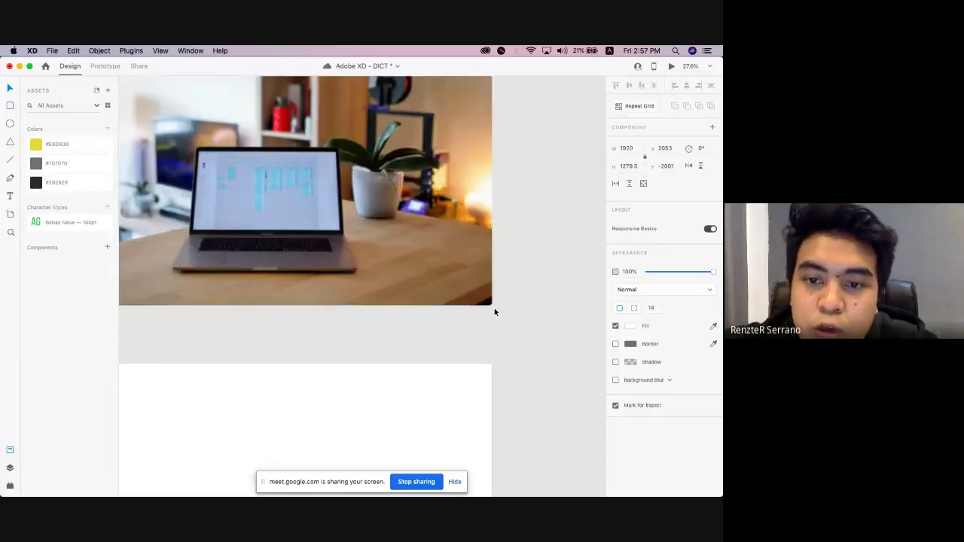
pyautogui.scroll(5, 495, 312)
pyautogui.moveTo(481, 292)
pyautogui.mouseDown()
pyautogui.moveTo(424, 260)
pyautogui.moveTo(464, 281)
pyautogui.mouseUp()
pyautogui.scroll(-4, 396, 309)
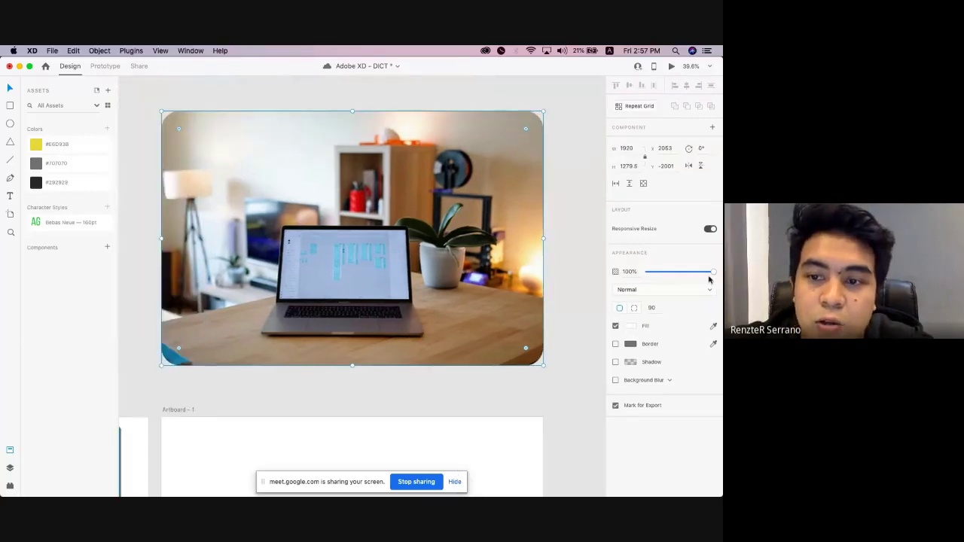
# Move the laptop photo down to X 2053, Y -1954, keeping it aligned with Artboard – 1's sides.
pyautogui.moveTo(711, 272)
pyautogui.mouseDown()
pyautogui.moveTo(677, 270)
pyautogui.moveTo(715, 273)
pyautogui.mouseUp()
pyautogui.moveTo(378, 252)
pyautogui.mouseDown()
pyautogui.moveTo(387, 254)
pyautogui.moveTo(368, 251)
pyautogui.mouseUp()
pyautogui.scroll(-5, 386, 255)
pyautogui.scroll(3, 377, 252)
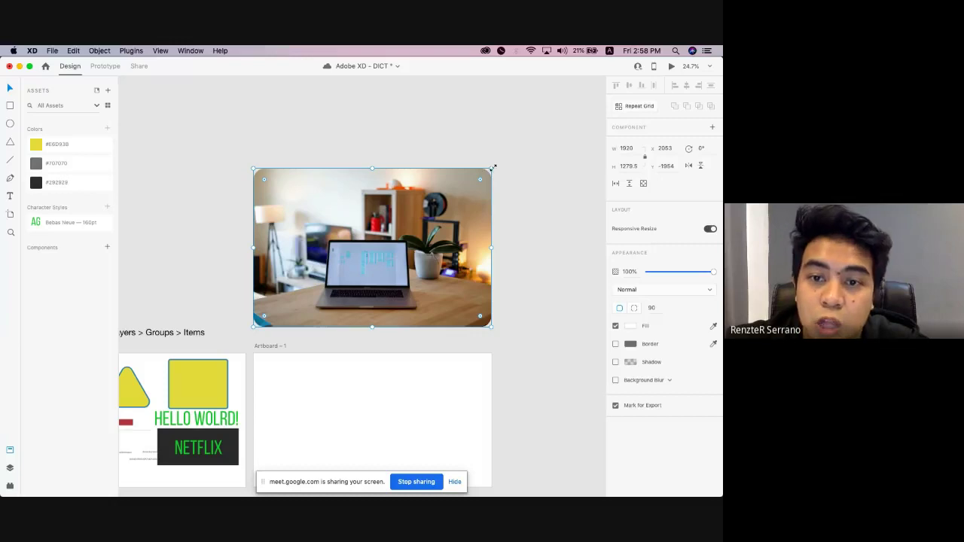
# Try resizing the laptop photo from its corner and its upper edge, undoing each attempt.
pyautogui.moveTo(494, 168); pyautogui.dragTo(398, 148)
pyautogui.press('super+z')
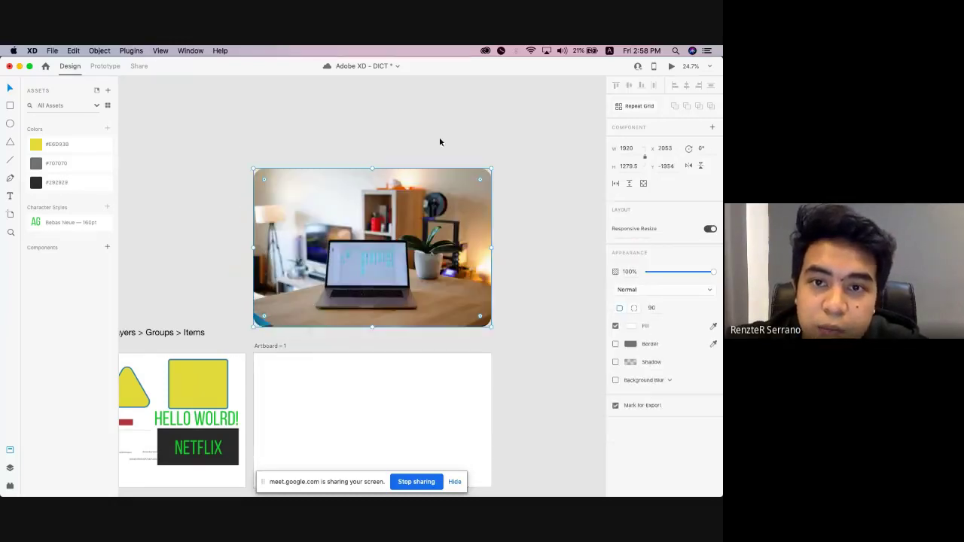
pyautogui.moveTo(491, 170); pyautogui.dragTo(463, 194)
pyautogui.press('super+z')
pyautogui.moveTo(372, 168); pyautogui.dragTo(372, 196)
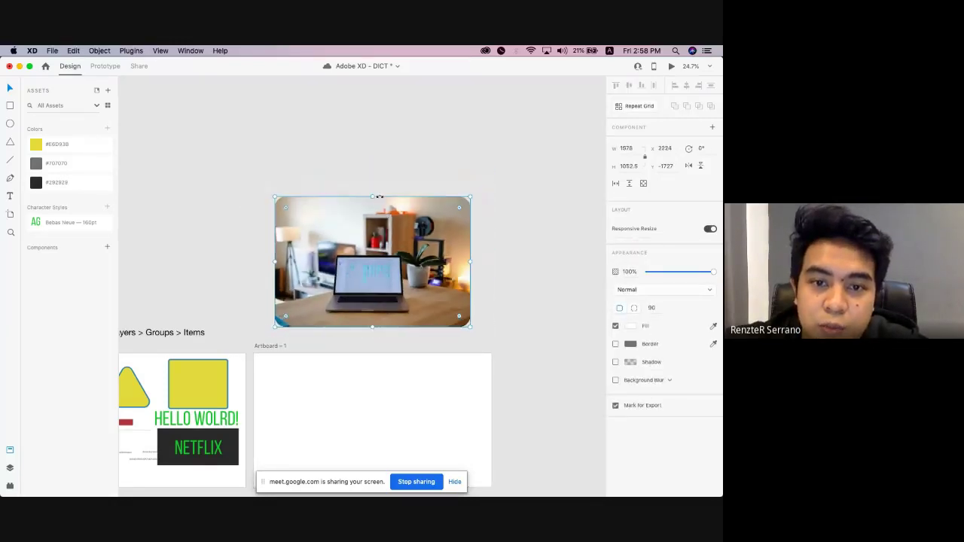
pyautogui.press('super+z')
# Scale the laptop photo down proportionally to 1876 × 1250.5.
pyautogui.moveTo(497, 322)
pyautogui.mouseDown()
pyautogui.moveTo(415, 308)
pyautogui.moveTo(519, 344)
pyautogui.moveTo(352, 228)
pyautogui.moveTo(527, 340)
pyautogui.moveTo(498, 327)
pyautogui.mouseUp()
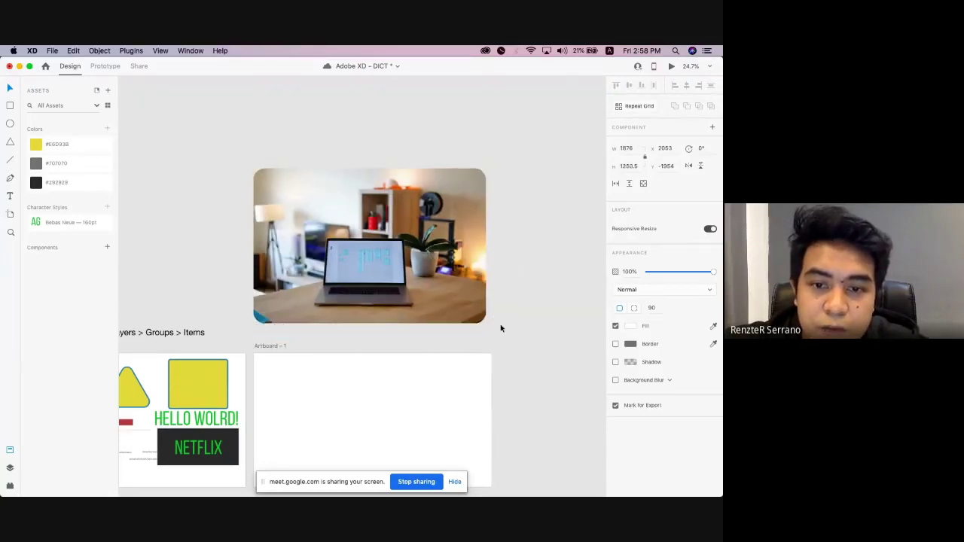
pyautogui.scroll(-2, 329, 224)
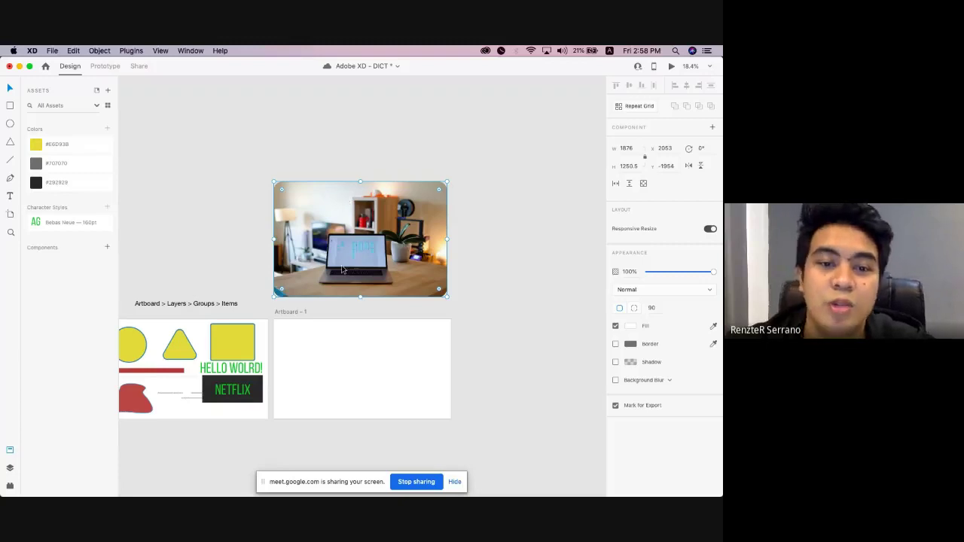
pyautogui.scroll(-3, 335, 209)
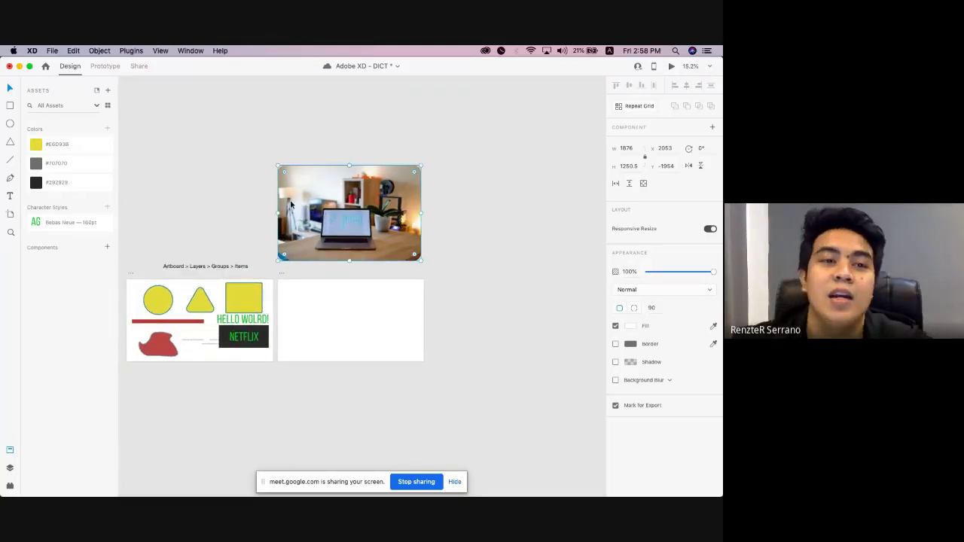
# Save the Adobe XD - DICT document.
pyautogui.hotkey('ctrl', 'Up')
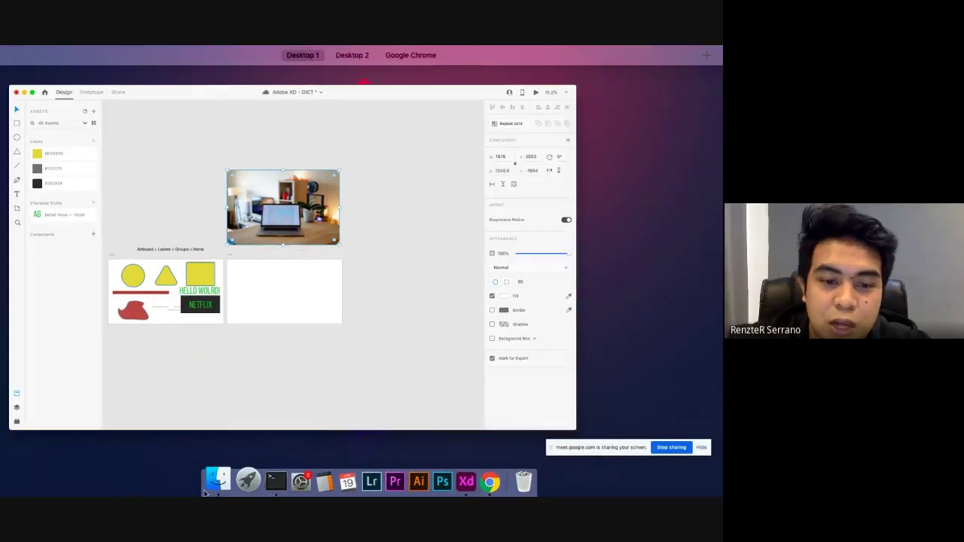
pyautogui.click(217, 484)
pyautogui.press('super+s')
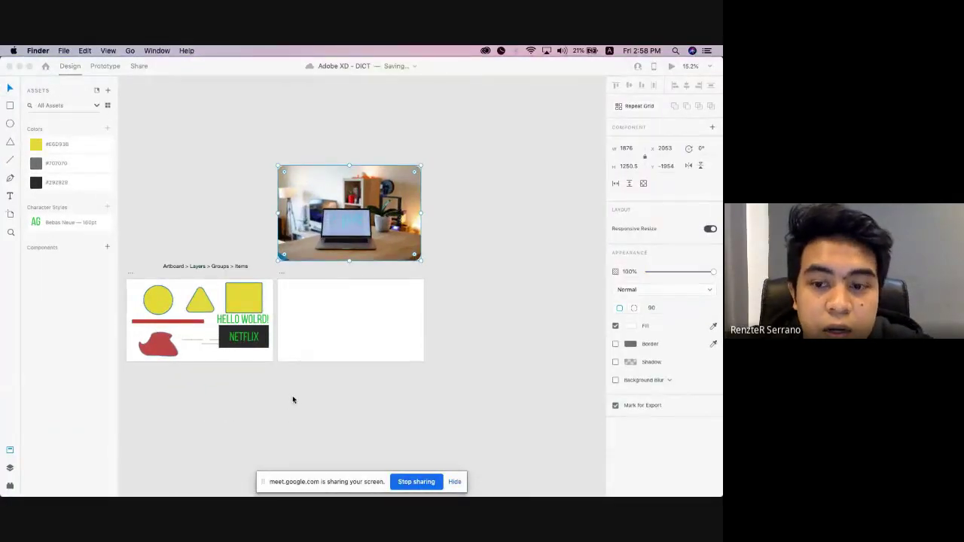
pyautogui.hotkey('ctrl', 'Up')
pyautogui.click(270, 363)
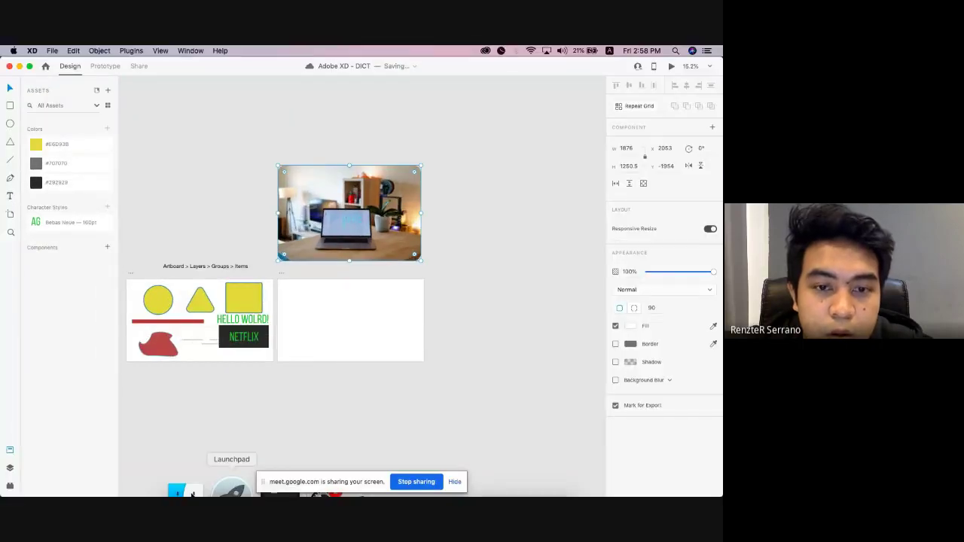
# Switch to Finder and show the contents of the Desktop folder Adobe XD - DICT in column view.
pyautogui.click(190, 493)
pyautogui.click(131, 282)
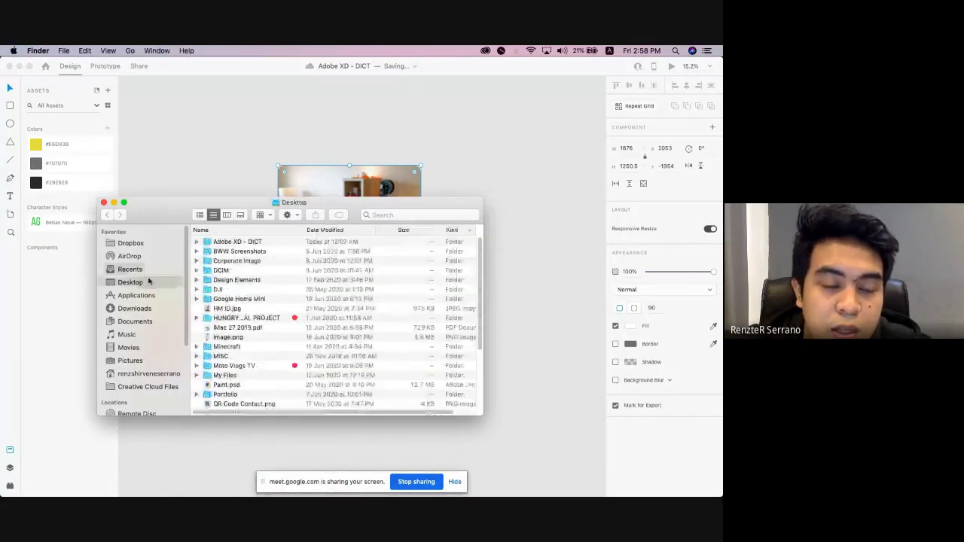
pyautogui.moveTo(175, 212); pyautogui.dragTo(287, 170)
pyautogui.click(334, 200)
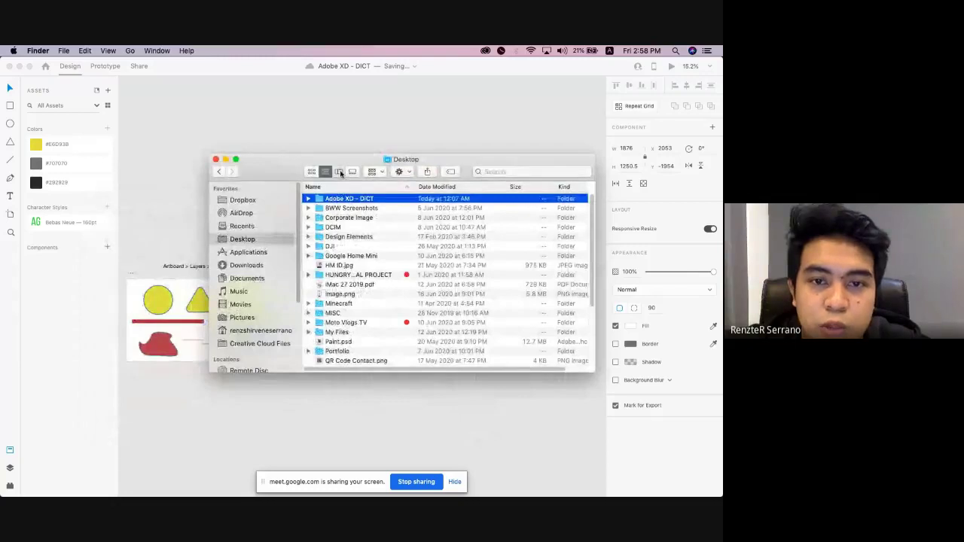
pyautogui.press('super+3')
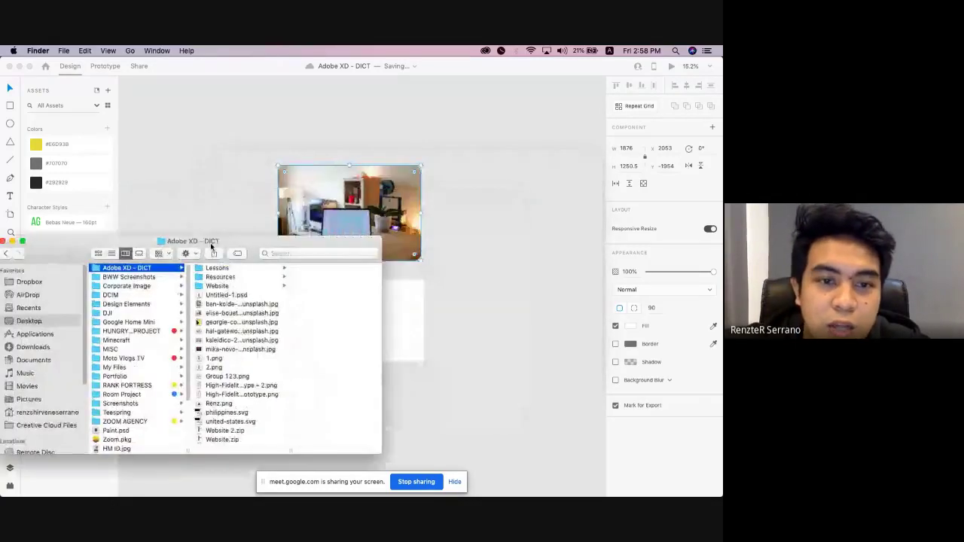
# Preview the folder's Unsplash JPEGs and import the laptop photo again onto the canvas, just right of the rounded copy.
pyautogui.moveTo(209, 243); pyautogui.dragTo(232, 236)
pyautogui.click(246, 297)
pyautogui.press('Down')
pyautogui.press('Down')
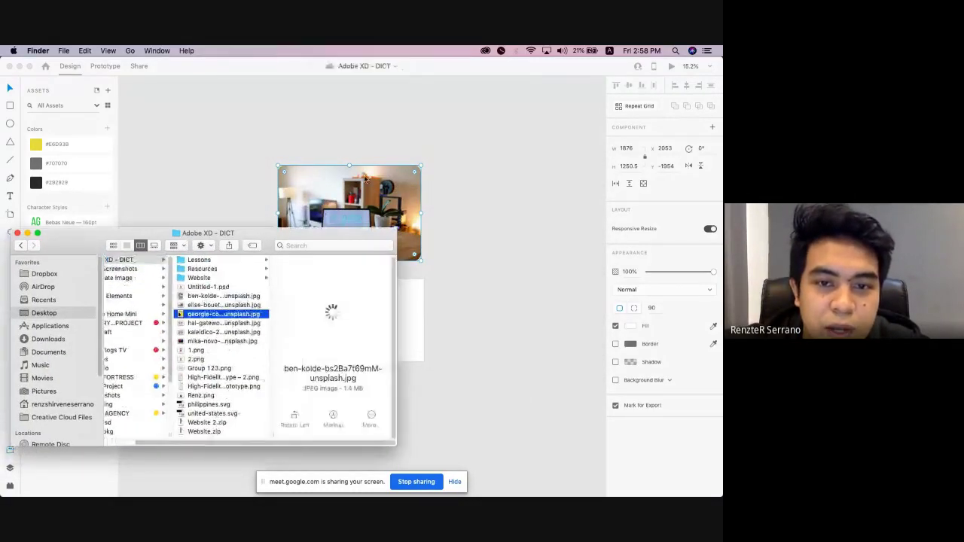
pyautogui.click(208, 341)
pyautogui.click(203, 324)
pyautogui.click(192, 332)
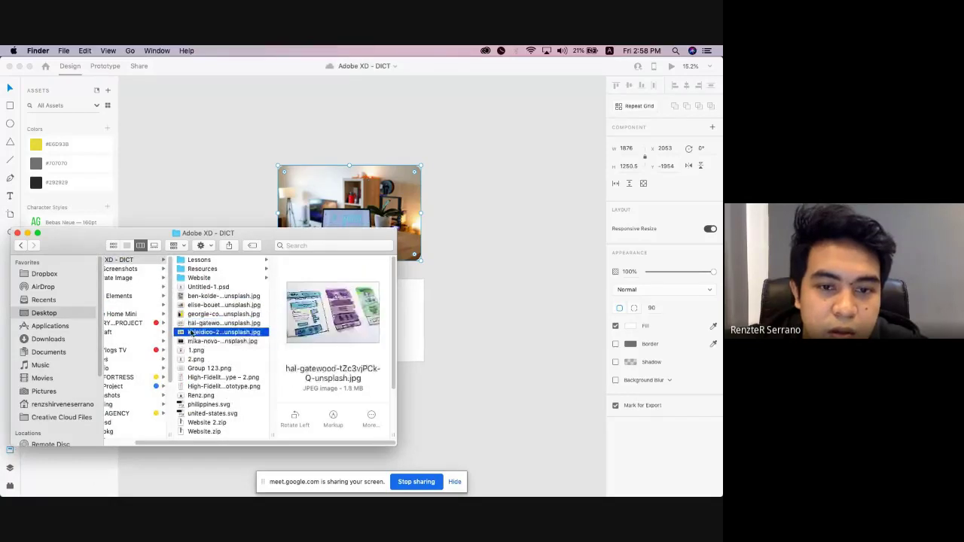
pyautogui.click(202, 314)
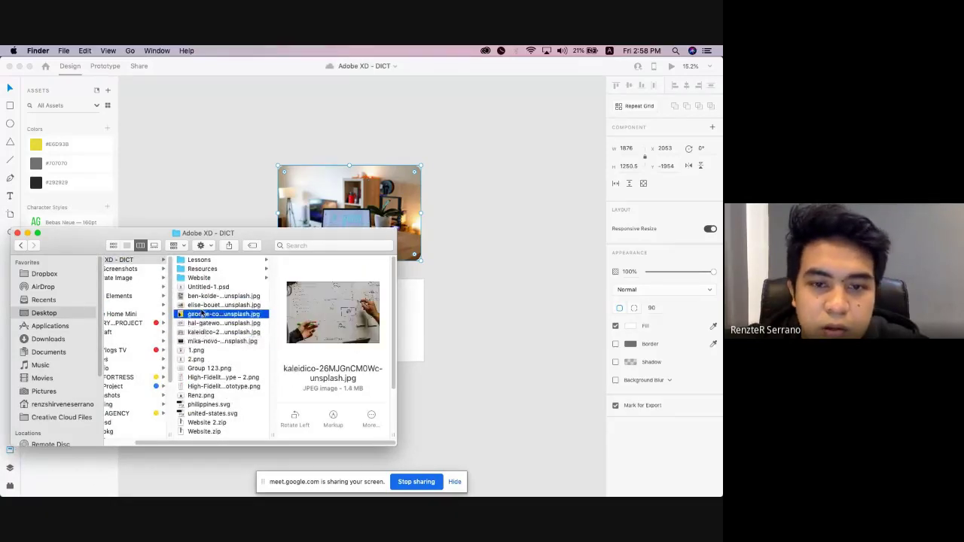
pyautogui.moveTo(203, 305); pyautogui.dragTo(487, 202)
pyautogui.click(497, 216)
pyautogui.scroll(-1, 488, 203)
pyautogui.hscroll(2, 487, 203)
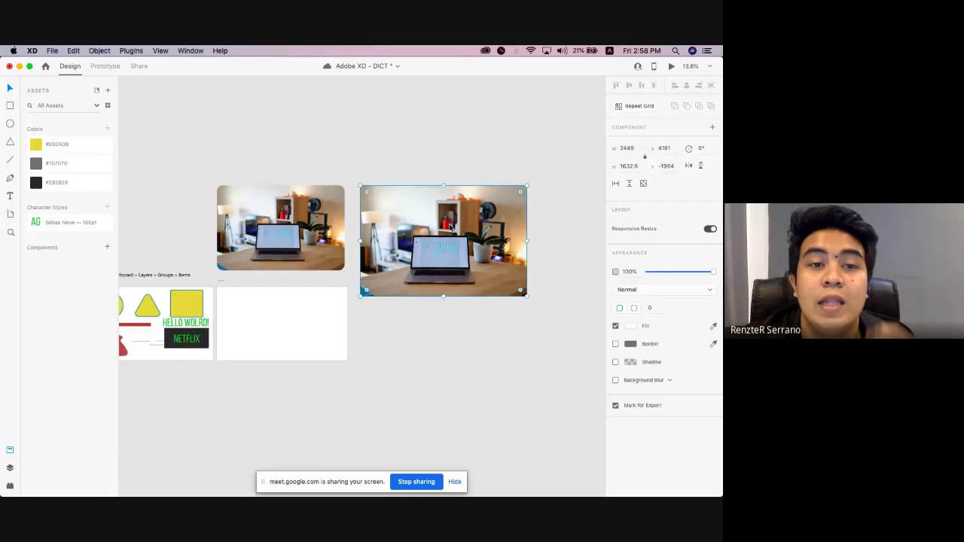
pyautogui.click(353, 219)
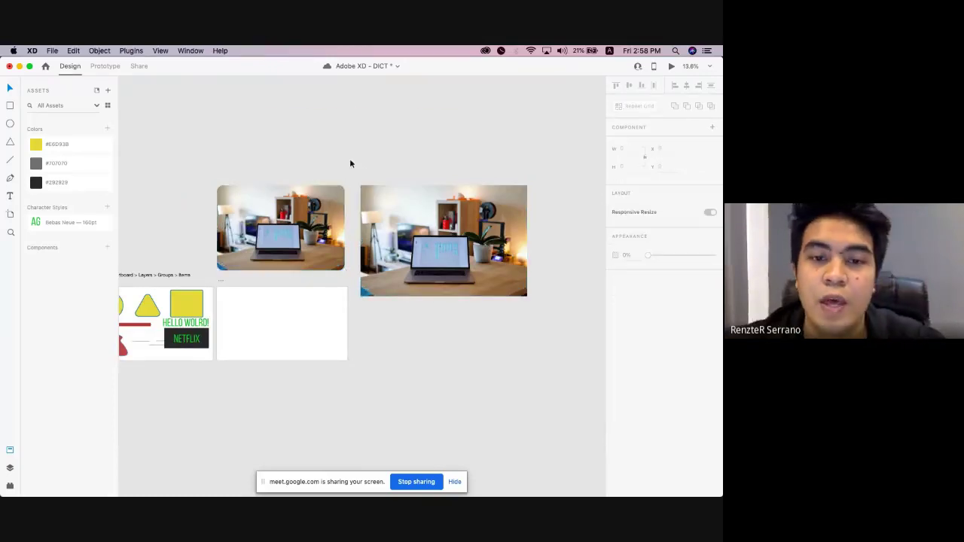
pyautogui.scroll(-4, 351, 164)
pyautogui.click(377, 167)
pyautogui.scroll(5, 340, 189)
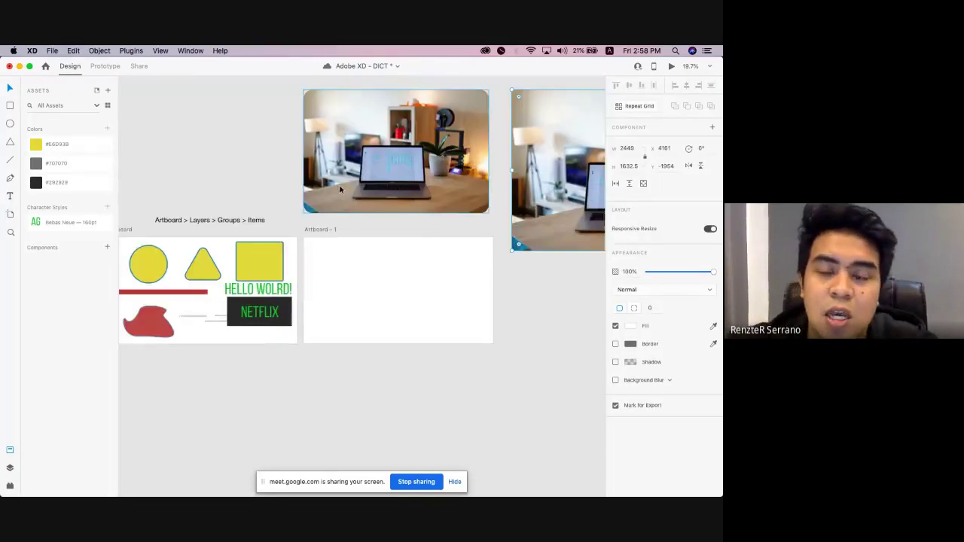
pyautogui.click(340, 189)
pyautogui.scroll(-3, 340, 189)
pyautogui.press('r')
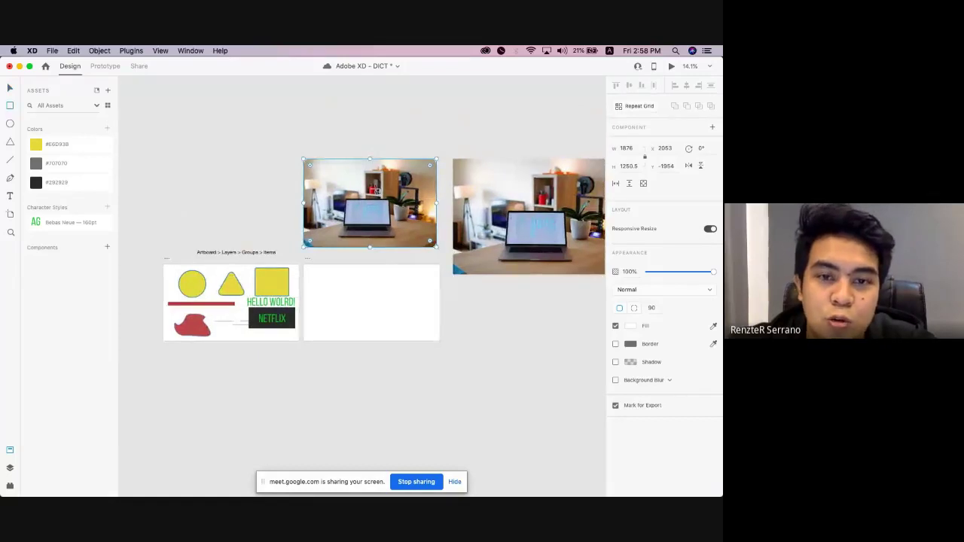
pyautogui.scroll(3, 316, 224)
pyautogui.scroll(-1, 339, 252)
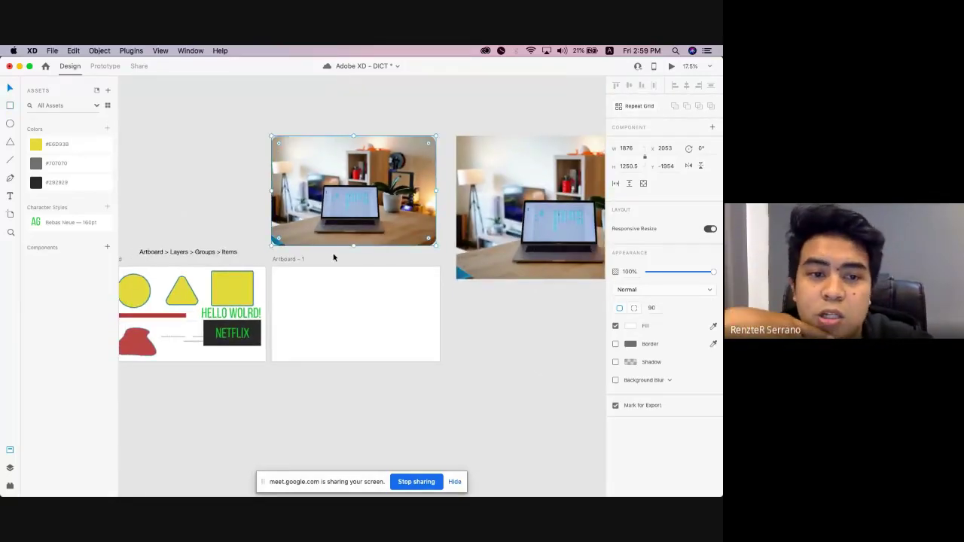
pyautogui.hscroll(-1, 334, 258)
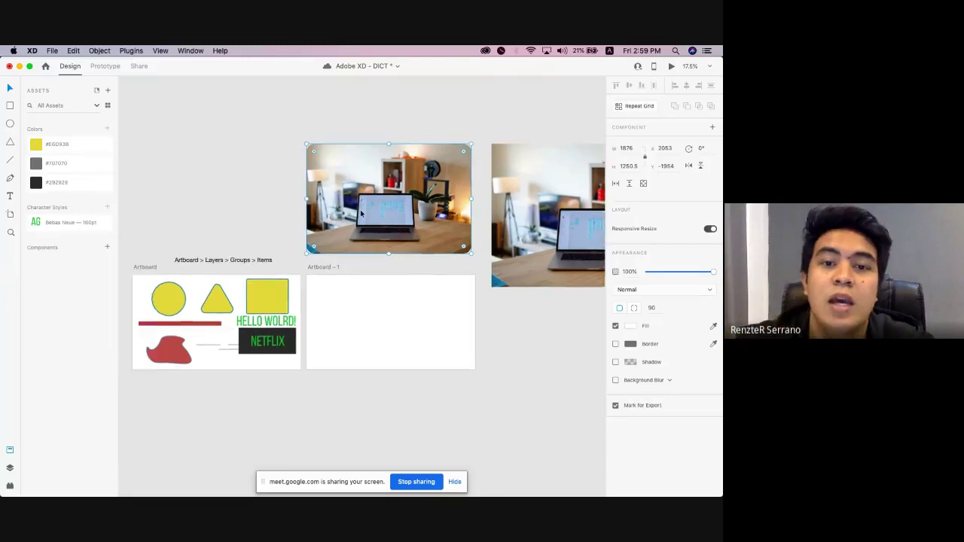
# Move the square-cornered laptop photo to X 4077, Y -2194 and the rounded one to X 2075, Y -1922.
pyautogui.scroll(-1, 332, 210)
pyautogui.hscroll(1, 452, 209)
pyautogui.moveTo(486, 208); pyautogui.dragTo(484, 201)
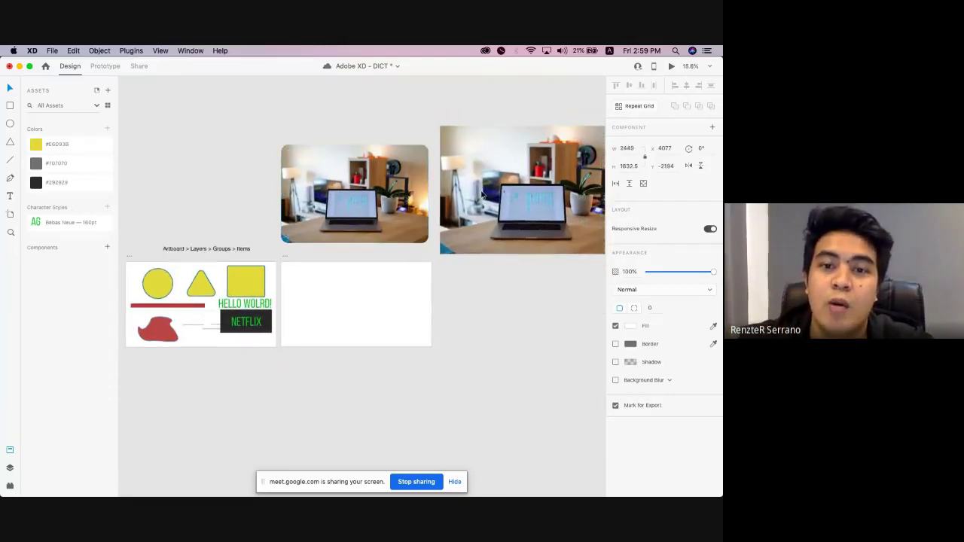
pyautogui.scroll(-2, 447, 203)
pyautogui.scroll(3, 441, 203)
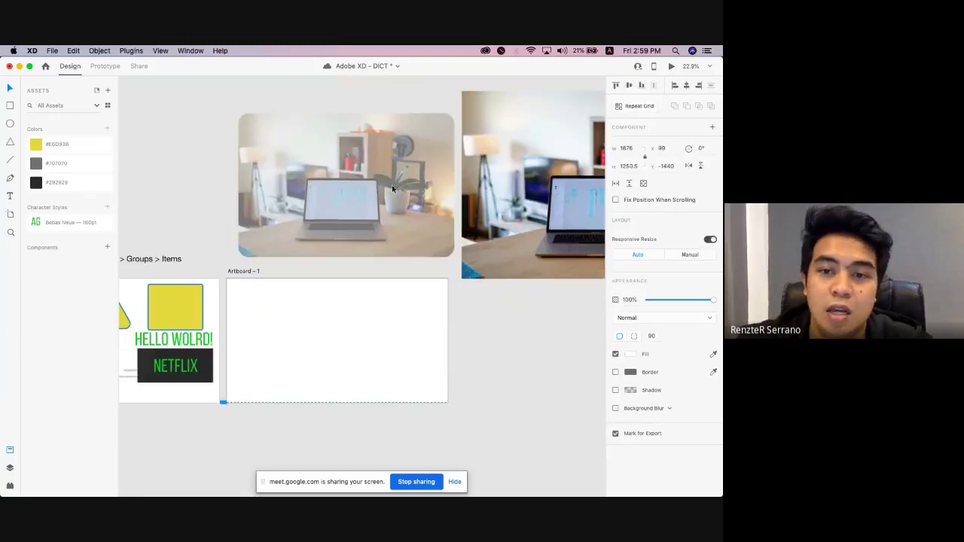
pyautogui.click(342, 201)
pyautogui.scroll(-2, 342, 201)
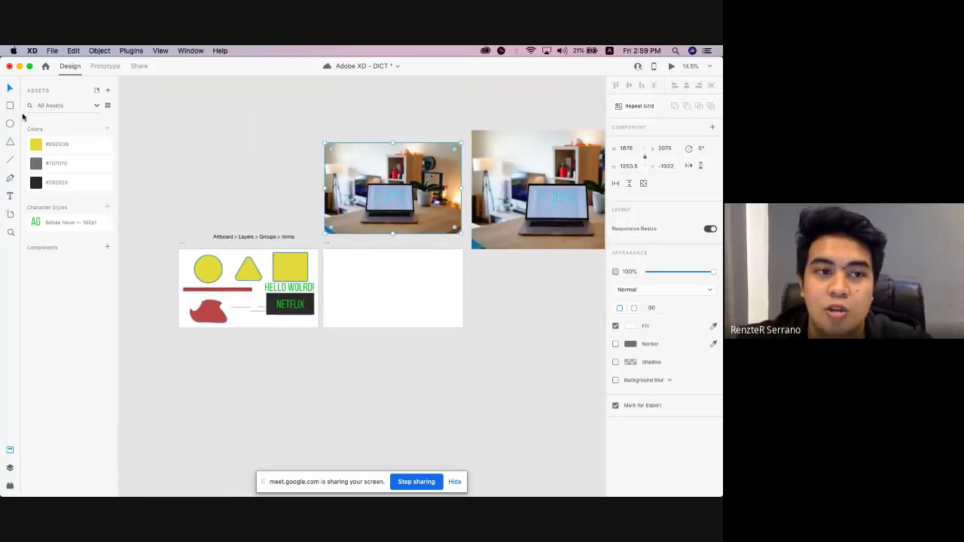
# Draw a 602 × 602 circle on Artboard – 1 and centre it at X 659, Y 239.
pyautogui.scroll(3, 342, 201)
pyautogui.scroll(-2, 342, 197)
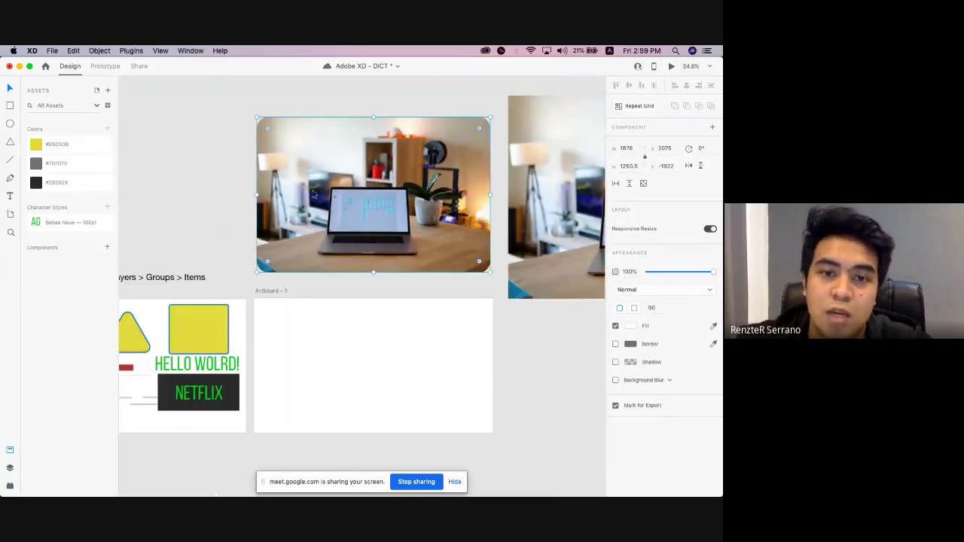
pyautogui.scroll(-1, 314, 194)
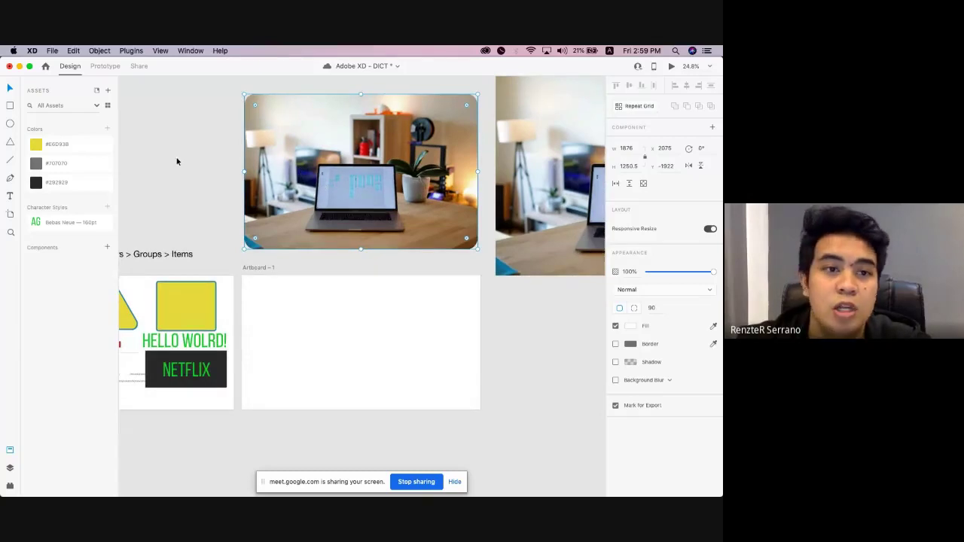
pyautogui.click(10, 124)
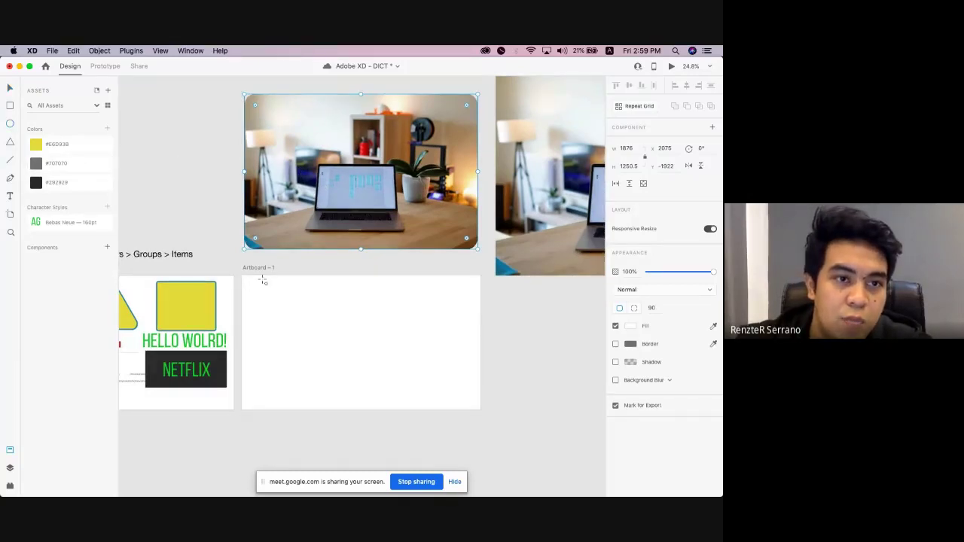
pyautogui.scroll(3, 325, 309)
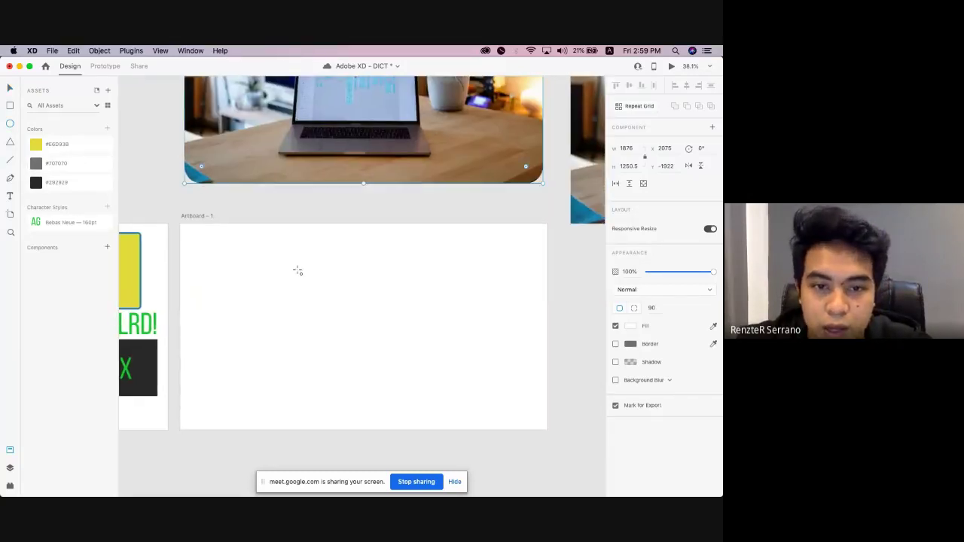
pyautogui.moveTo(298, 270); pyautogui.dragTo(408, 378)
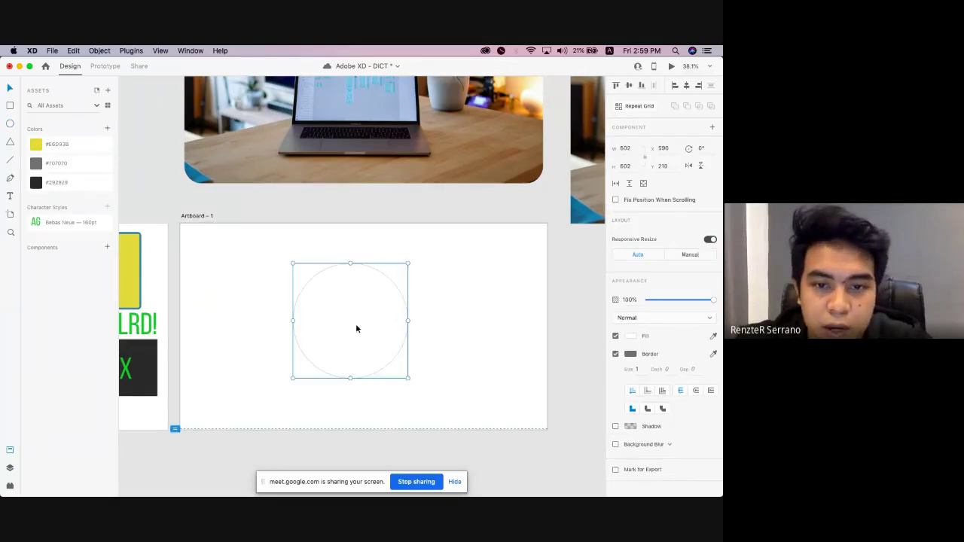
pyautogui.moveTo(357, 327); pyautogui.dragTo(365, 331)
# Fill the circle on Artboard – 1 with solid light grey #C1C1C1.
pyautogui.scroll(-6, 370, 316)
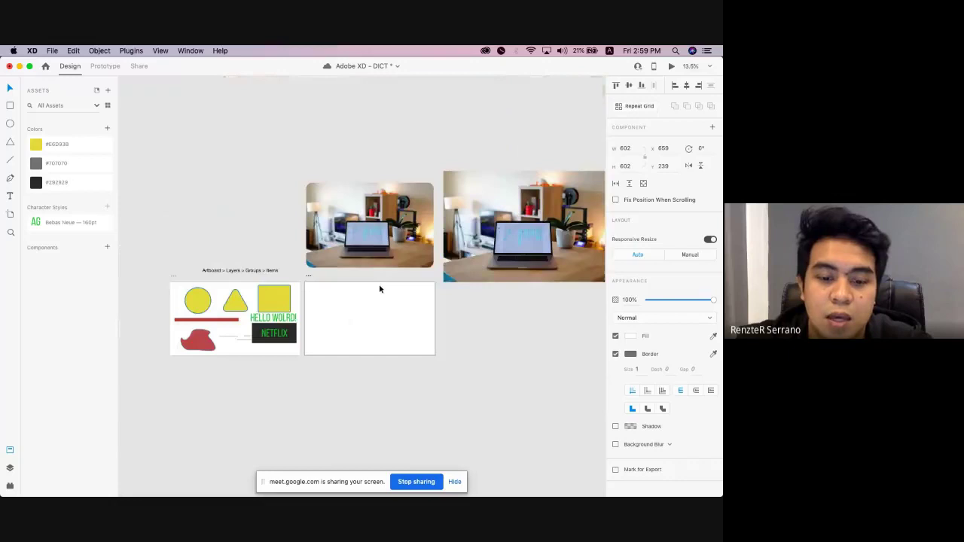
pyautogui.click(369, 240)
pyautogui.hscroll(2, 312, 294)
pyautogui.click(311, 297)
pyautogui.scroll(5, 309, 299)
pyautogui.scroll(-2, 310, 300)
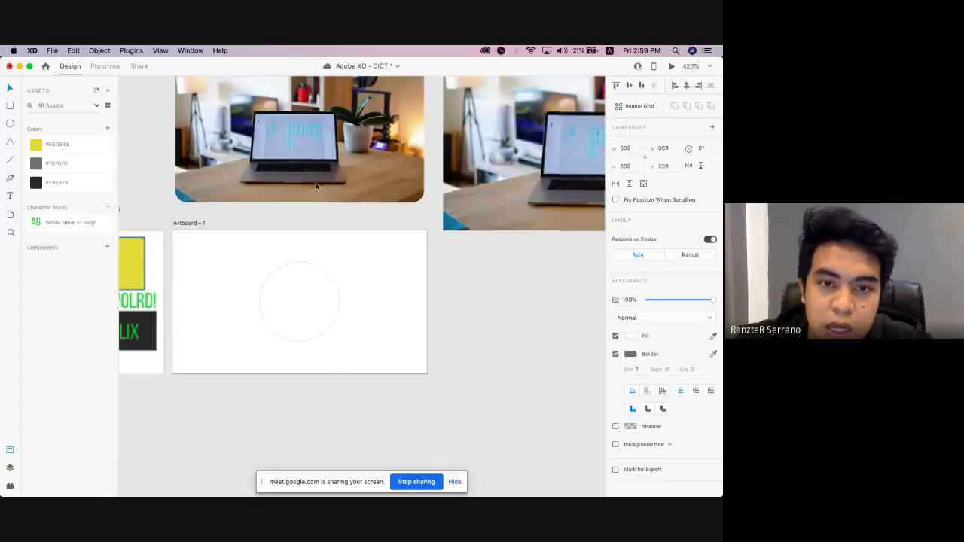
pyautogui.scroll(2, 445, 299)
pyautogui.click(631, 336)
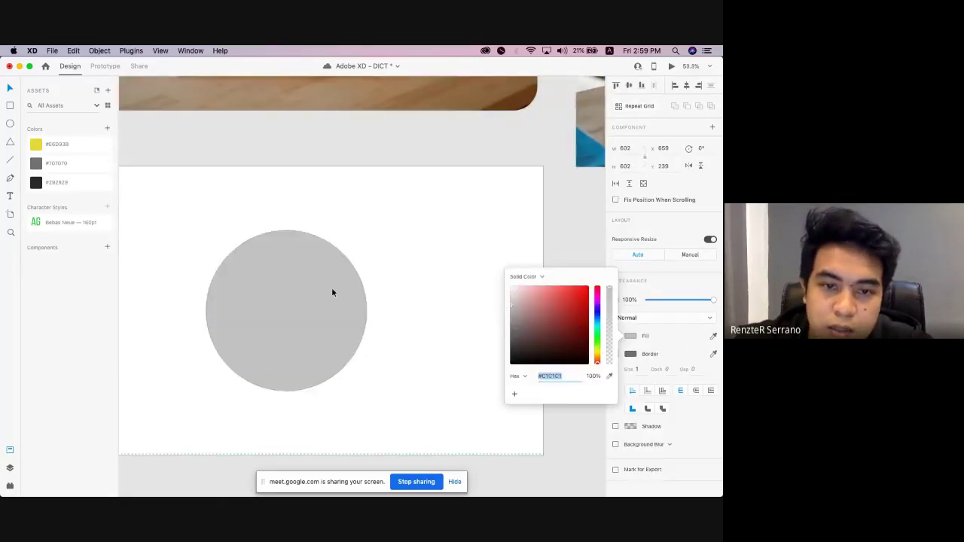
pyautogui.scroll(-3, 331, 287)
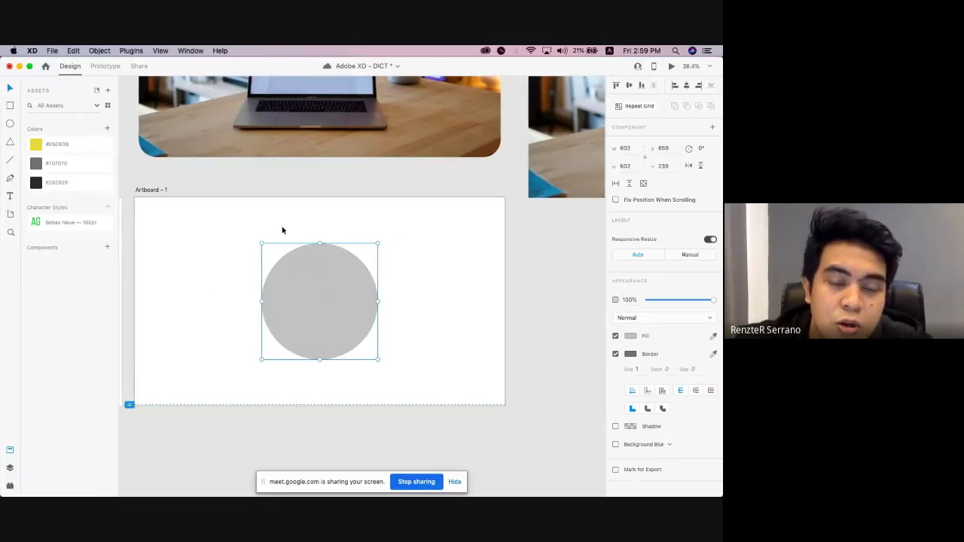
# Fill the circle on Artboard – 1 with the Unsplash photo of a keyboard and tablet on yellow from the folder.
pyautogui.hotkey('ctrl', 'Up')
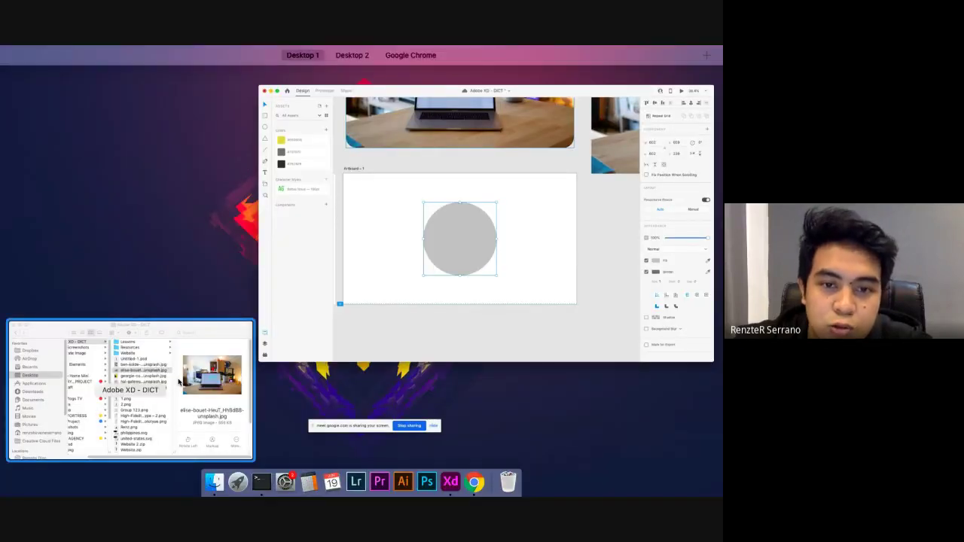
pyautogui.click(179, 383)
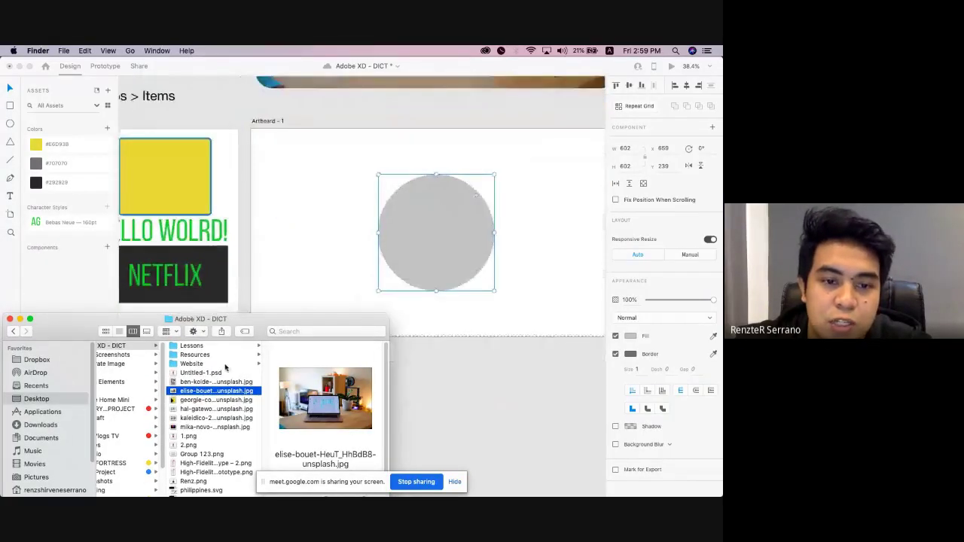
pyautogui.click(186, 401)
pyautogui.moveTo(186, 402); pyautogui.dragTo(428, 232)
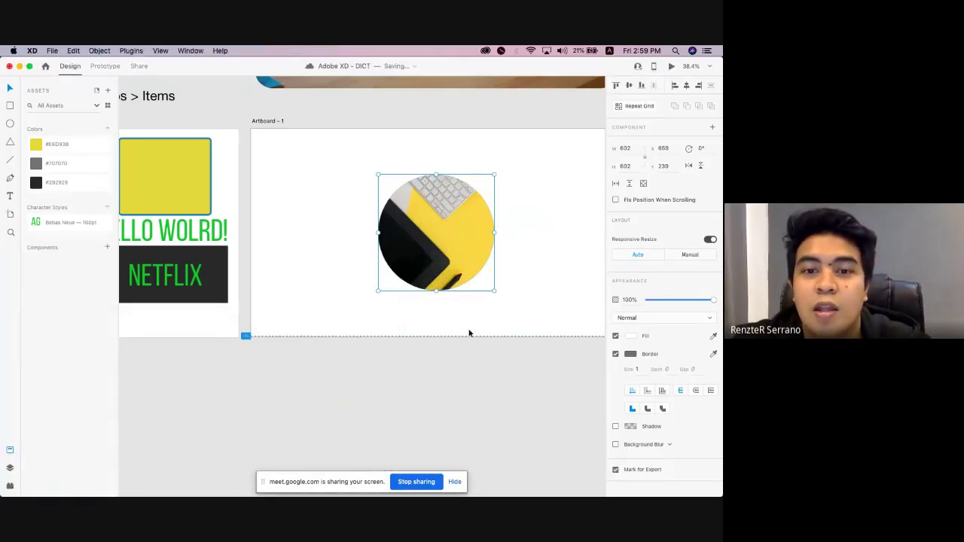
pyautogui.click(469, 333)
pyautogui.scroll(-3, 476, 265)
pyautogui.scroll(5, 476, 265)
# Nudge the keyboard-and-tablet photo slightly upward inside the circle.
pyautogui.doubleClick(438, 262)
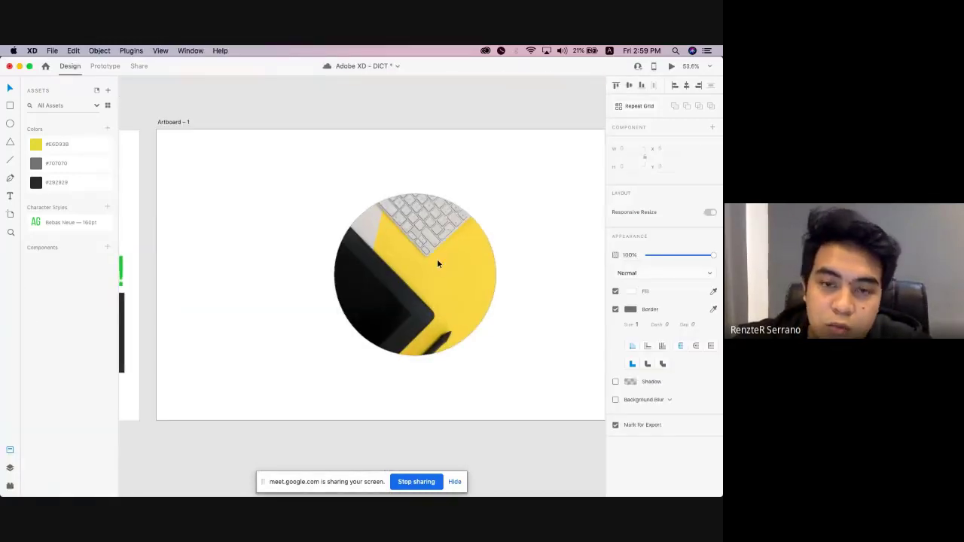
pyautogui.moveTo(439, 269); pyautogui.dragTo(440, 263)
pyautogui.click(514, 280)
pyautogui.scroll(1, 421, 286)
pyautogui.hscroll(1, 422, 286)
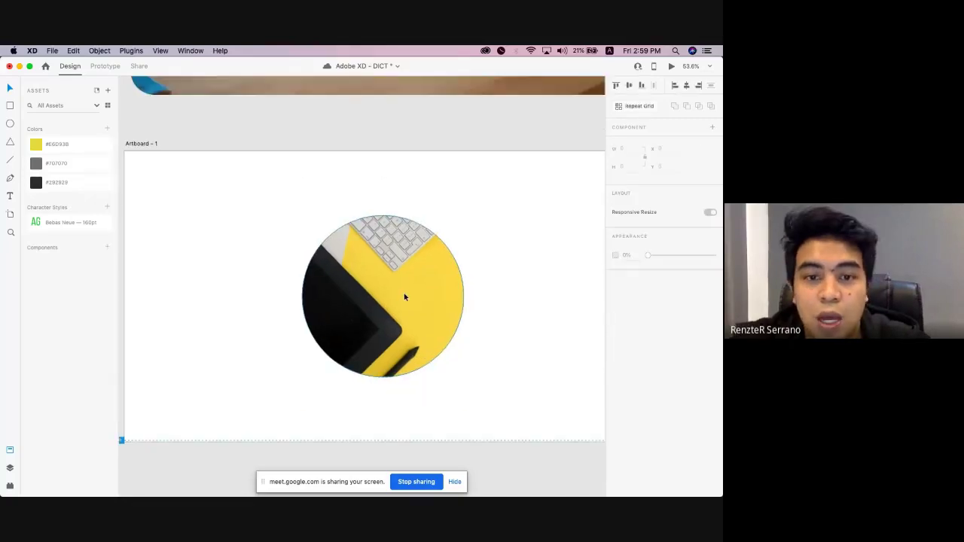
# Examine the full extent of the photo masked by the circle, including the parts outside its outline.
pyautogui.click(407, 294)
pyautogui.scroll(-4, 408, 281)
pyautogui.scroll(4, 408, 281)
pyautogui.doubleClick(348, 309)
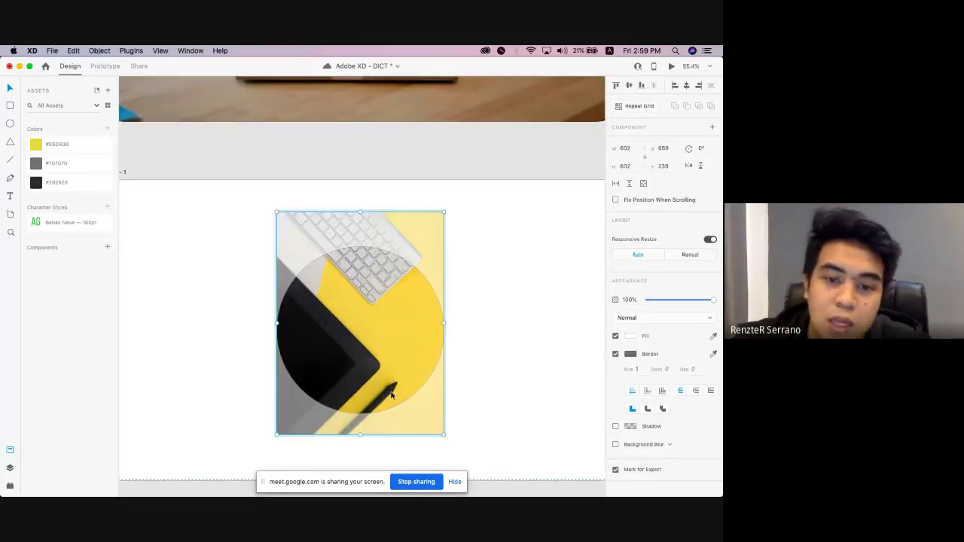
pyautogui.press('Escape')
pyautogui.doubleClick(380, 390)
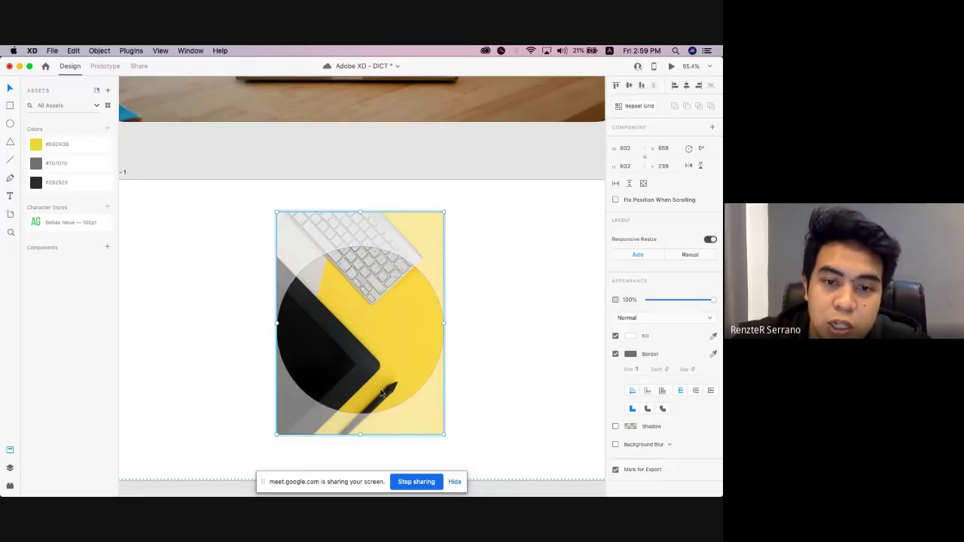
pyautogui.press('Escape')
pyautogui.click(392, 345)
pyautogui.scroll(-4, 419, 308)
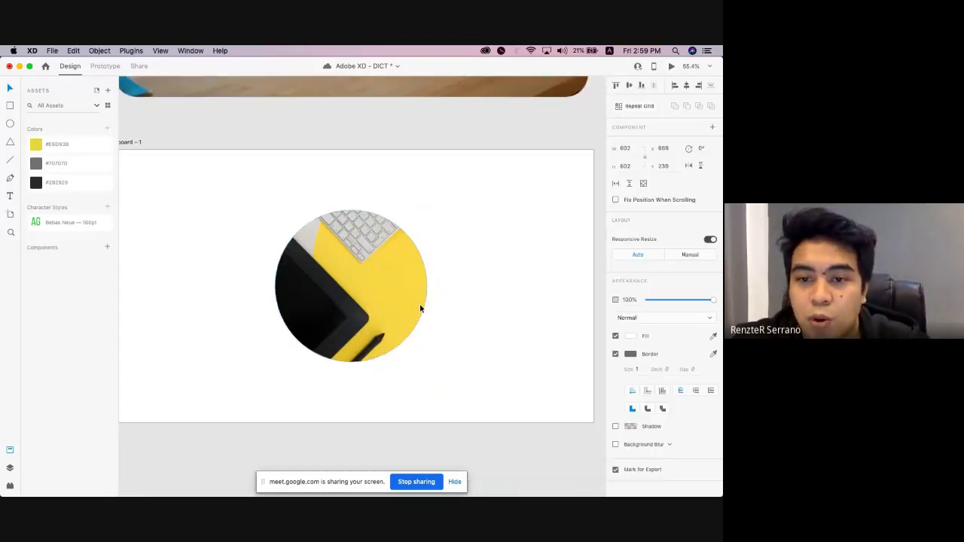
# Shift the photo up inside the circle until the circle's lower part is left uncovered.
pyautogui.scroll(5, 457, 309)
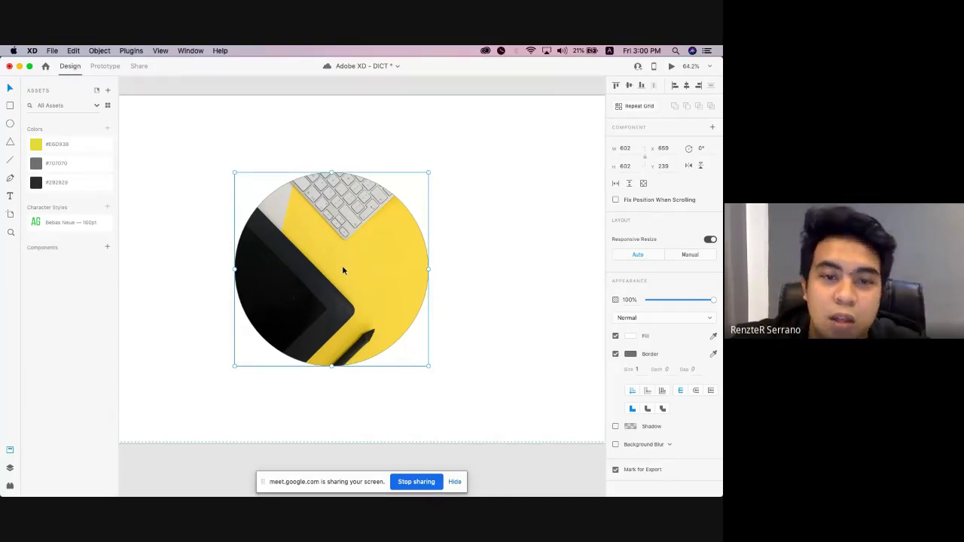
pyautogui.doubleClick(343, 270)
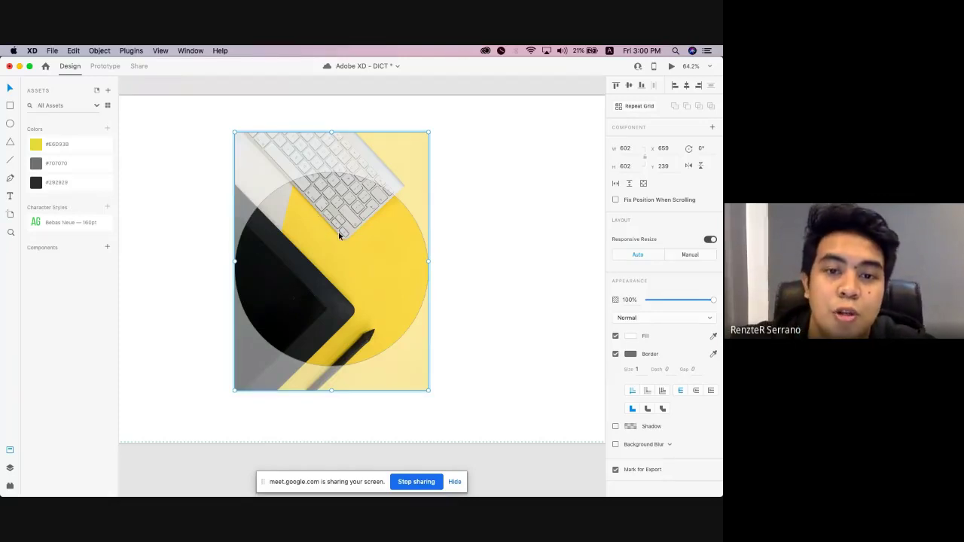
pyautogui.moveTo(348, 220)
pyautogui.mouseDown()
pyautogui.moveTo(349, 273)
pyautogui.moveTo(359, 210)
pyautogui.moveTo(344, 192)
pyautogui.moveTo(345, 210)
pyautogui.mouseUp()
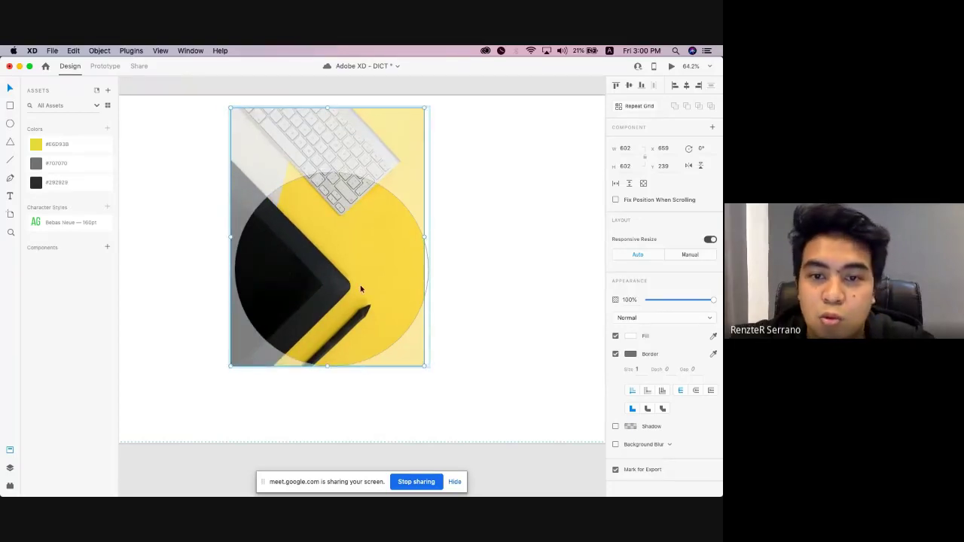
pyautogui.moveTo(348, 295); pyautogui.dragTo(351, 297)
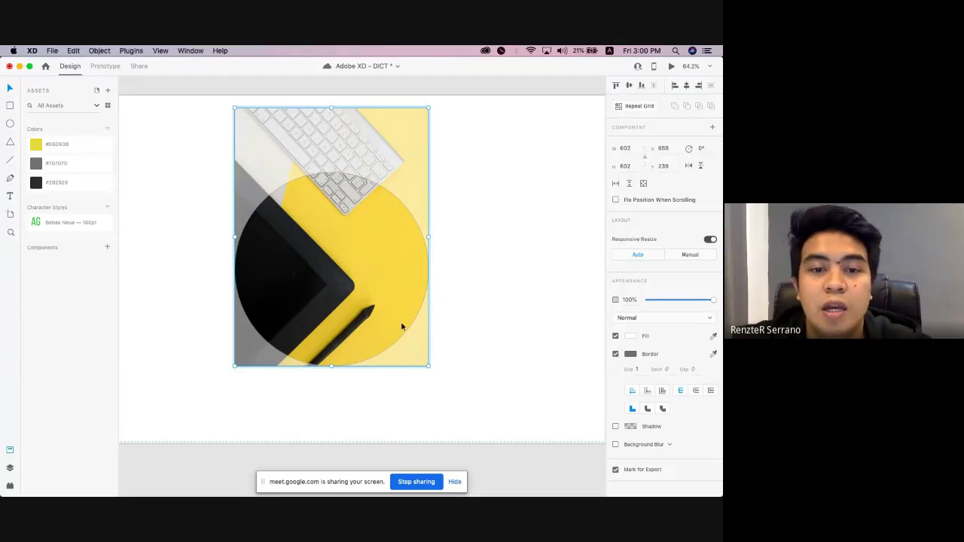
pyautogui.doubleClick(367, 305)
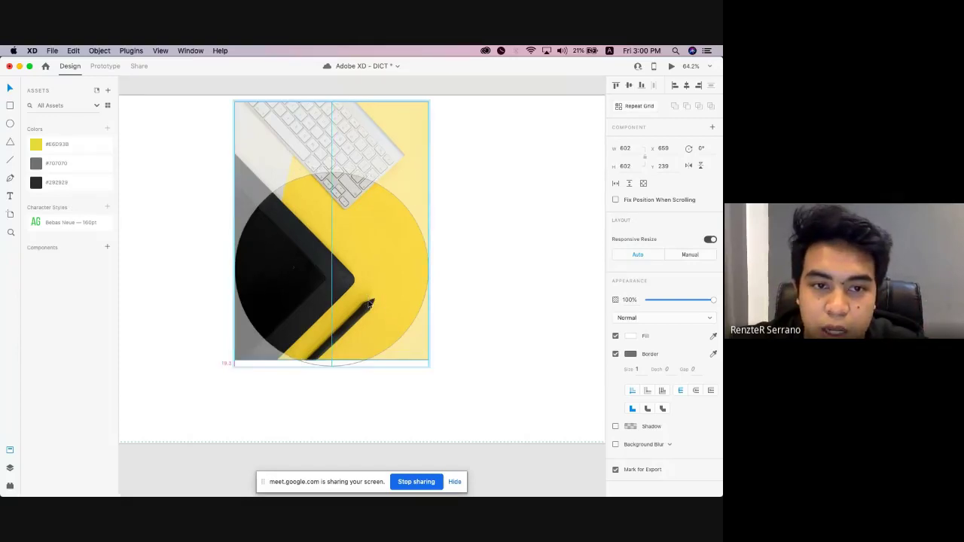
pyautogui.moveTo(367, 305); pyautogui.dragTo(366, 235)
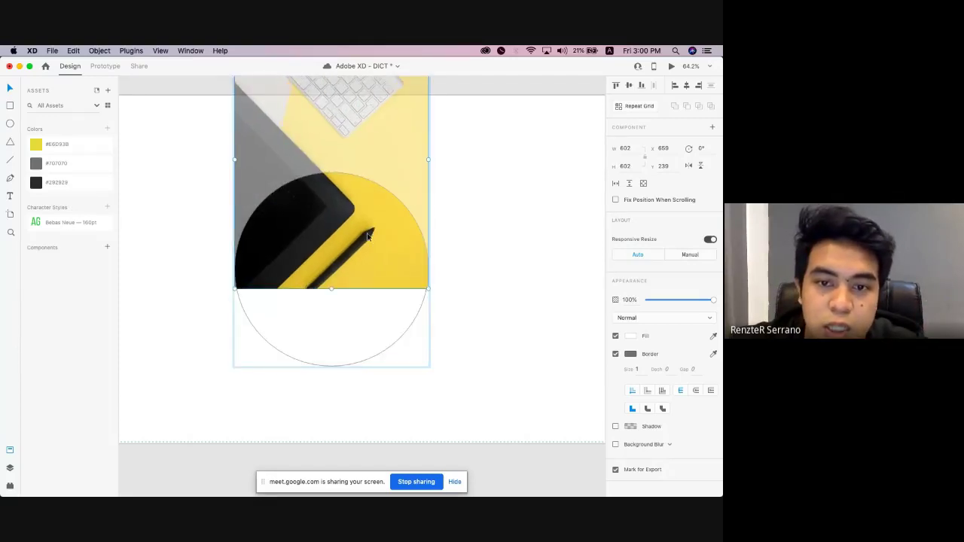
pyautogui.click(447, 280)
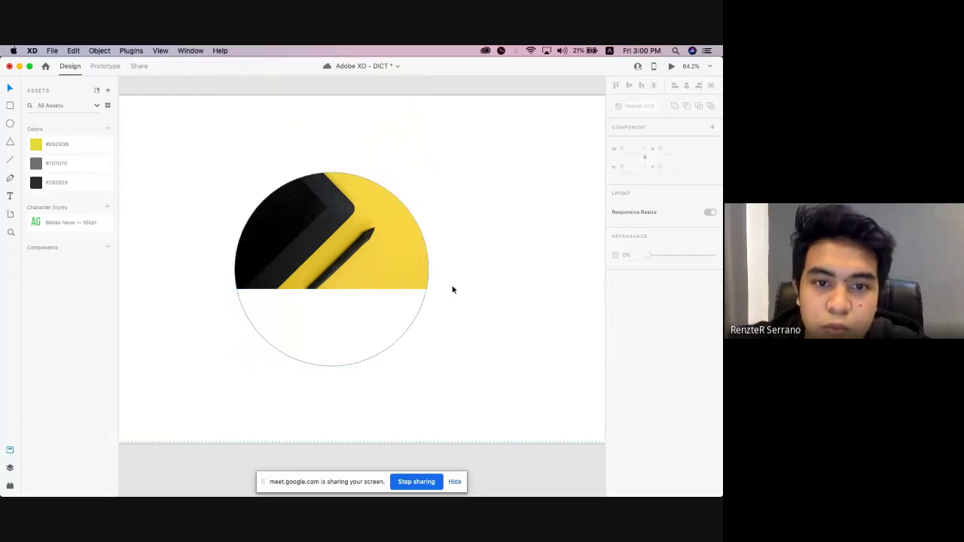
# Move the photo back down inside the circle so that it covers the whole shape again.
pyautogui.doubleClick(332, 258)
pyautogui.scroll(3, 344, 236)
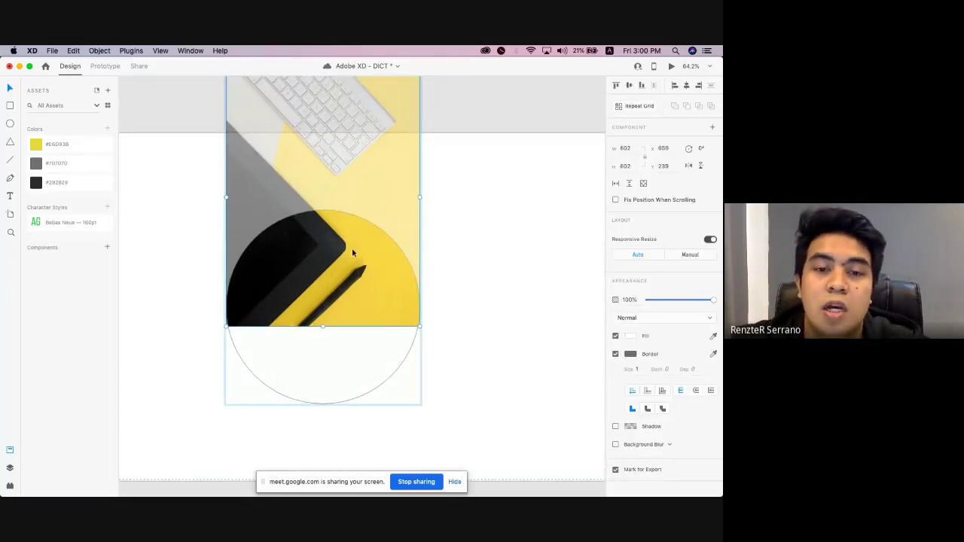
pyautogui.scroll(-3, 352, 253)
pyautogui.moveTo(365, 256); pyautogui.dragTo(362, 294)
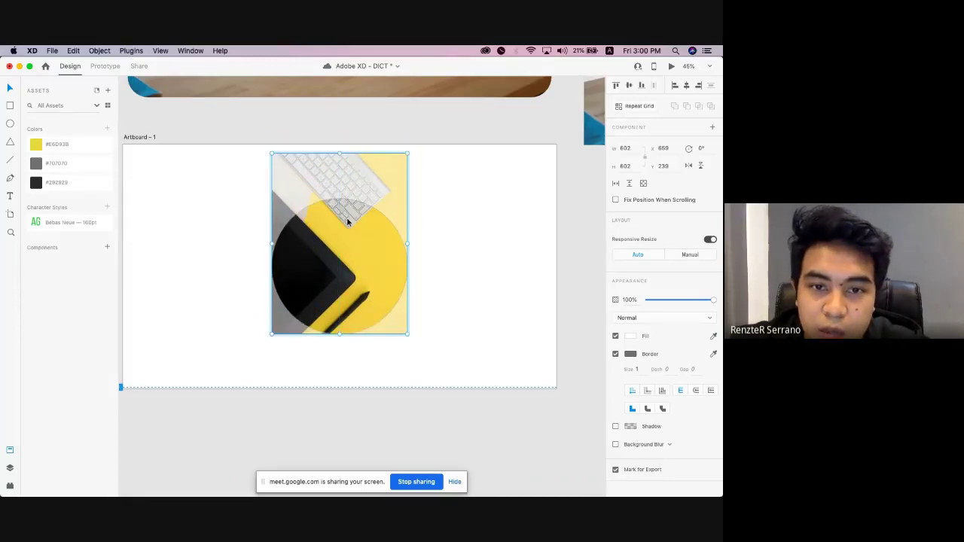
pyautogui.moveTo(337, 223); pyautogui.dragTo(338, 243)
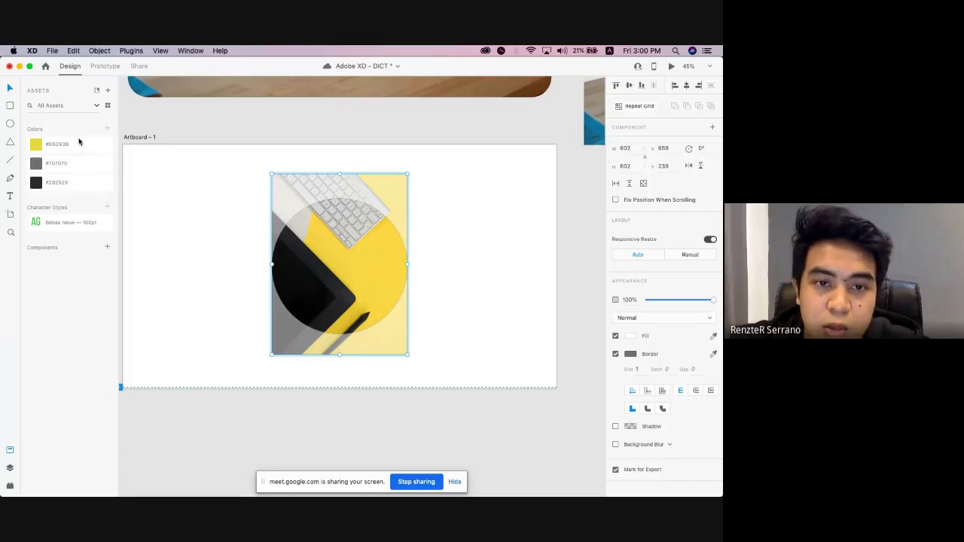
pyautogui.click(416, 173)
# Enlarge the photo inside the circle and move it down so the keyboard fills most of the shape.
pyautogui.doubleClick(345, 260)
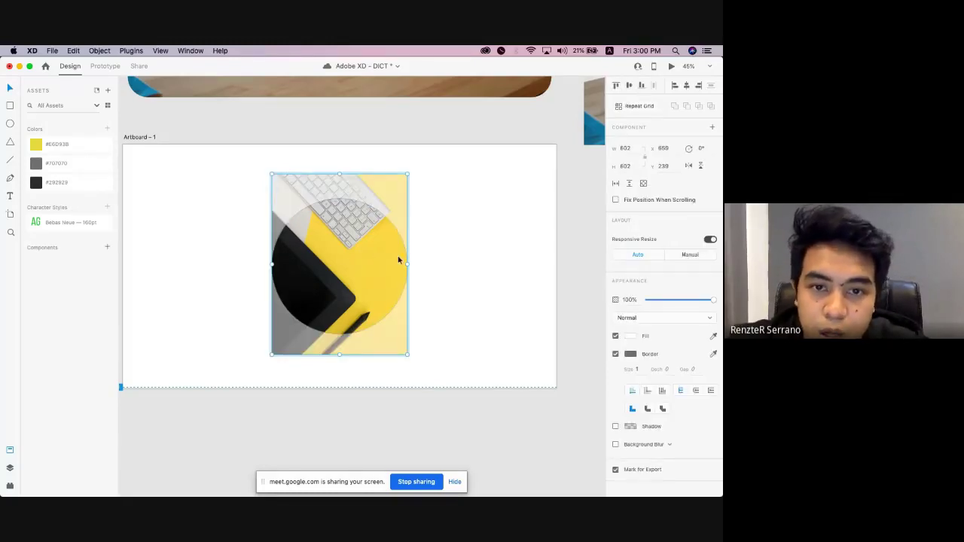
pyautogui.moveTo(408, 354); pyautogui.dragTo(513, 432)
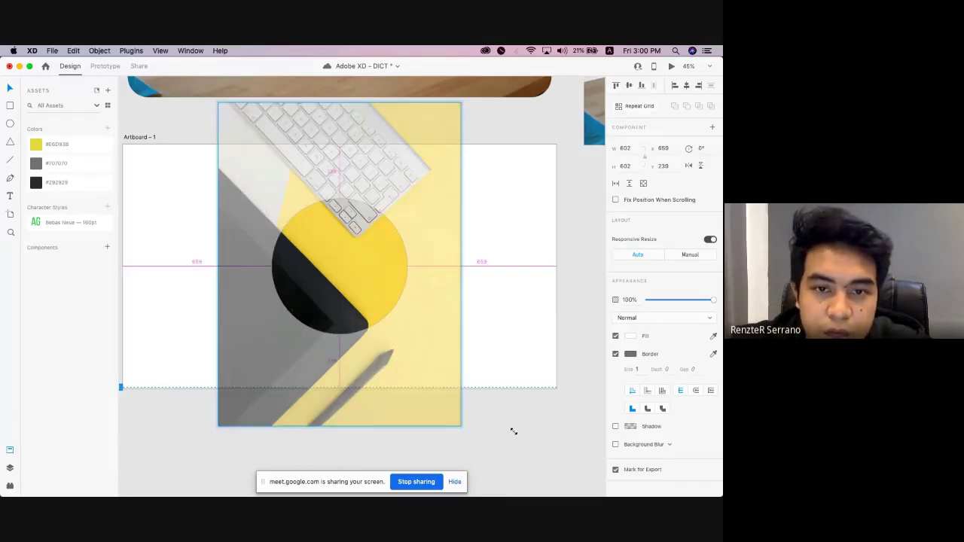
pyautogui.moveTo(376, 256); pyautogui.dragTo(341, 336)
pyautogui.click(454, 307)
pyautogui.scroll(-3, 439, 303)
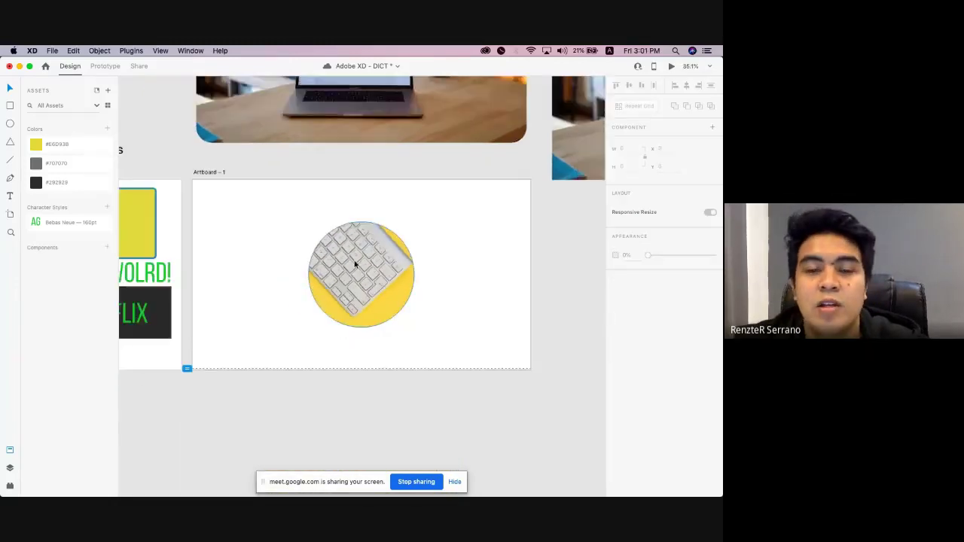
# Move the photo-filled circle to X 118, Y 114 near the artboard's upper-left corner.
pyautogui.scroll(-3, 355, 263)
pyautogui.click(362, 262)
pyautogui.scroll(3, 362, 261)
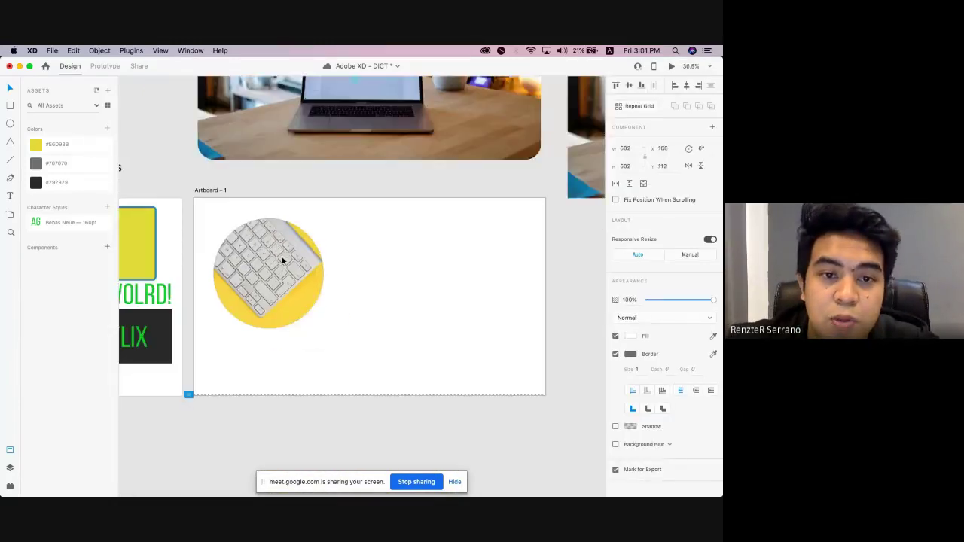
pyautogui.scroll(3, 353, 256)
pyautogui.scroll(-2, 334, 254)
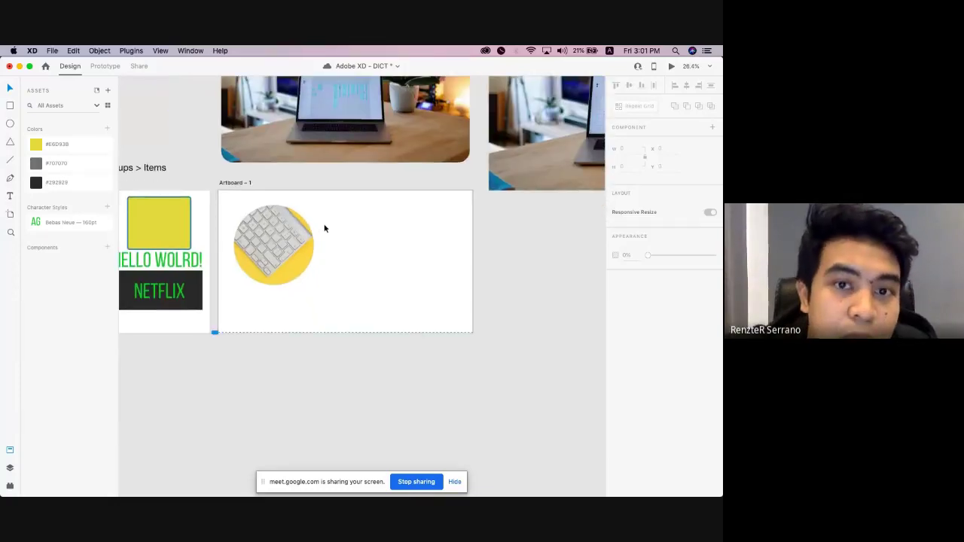
pyautogui.scroll(-1, 334, 263)
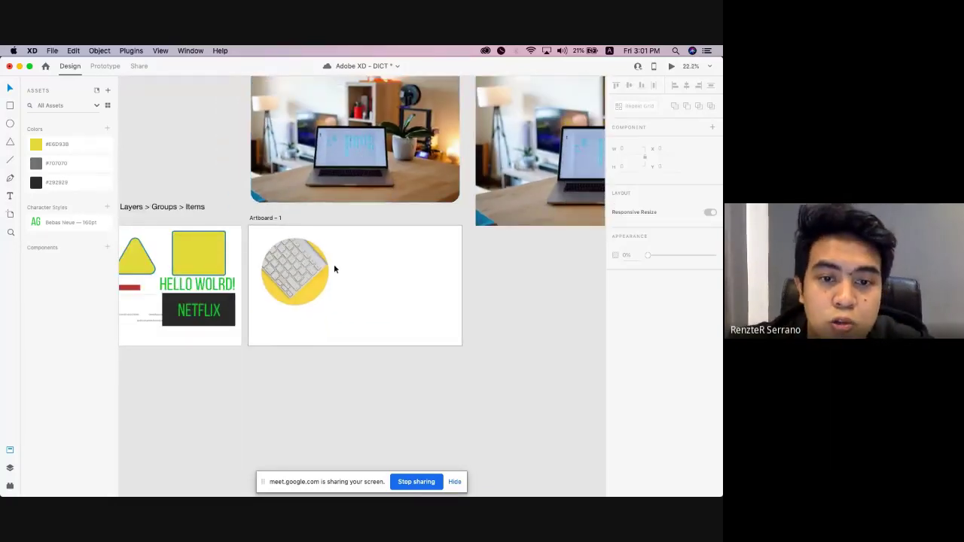
pyautogui.click(334, 264)
pyautogui.scroll(1, 334, 264)
# Draw a 543 × 470 triangle beside the circle on Artboard – 1 and move it to X 1004, Y 149.
pyautogui.click(10, 142)
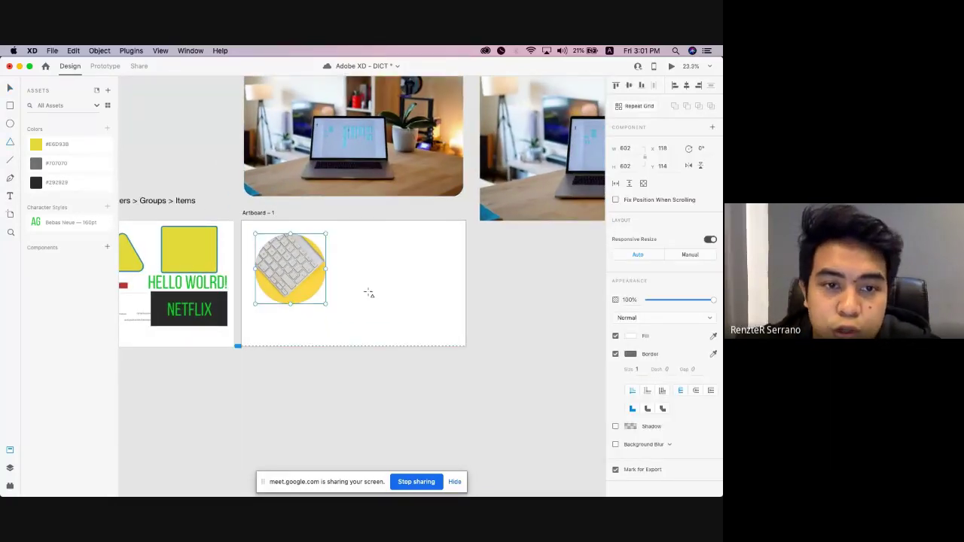
pyautogui.hscroll(-1, 187, 266)
pyautogui.hscroll(1, 333, 265)
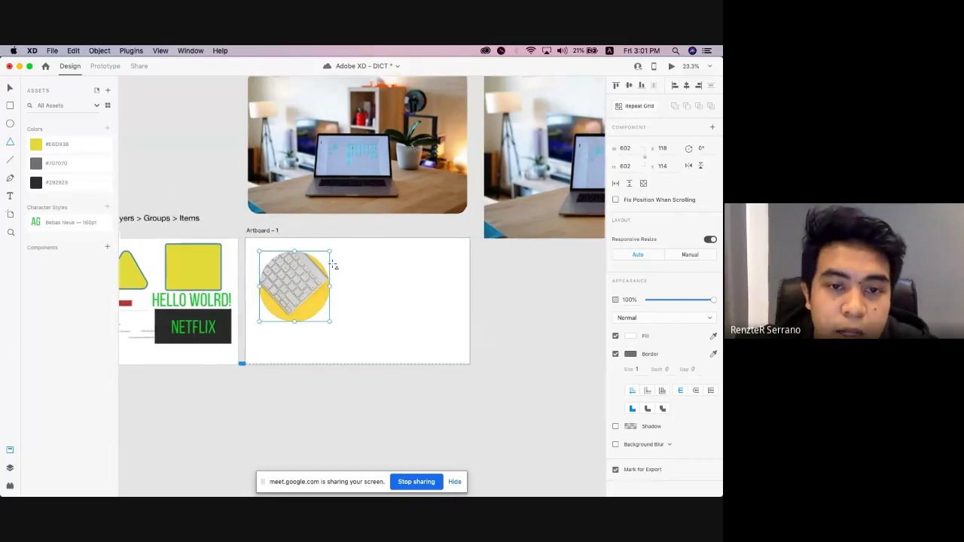
pyautogui.scroll(3, 333, 264)
pyautogui.moveTo(342, 269); pyautogui.dragTo(457, 385)
pyautogui.press('v')
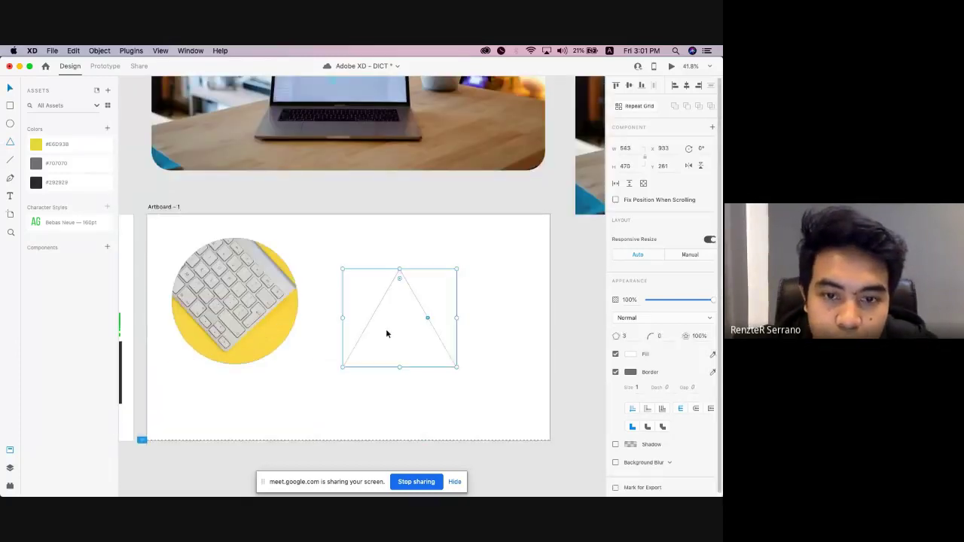
pyautogui.moveTo(387, 332); pyautogui.dragTo(402, 309)
pyautogui.click(401, 309)
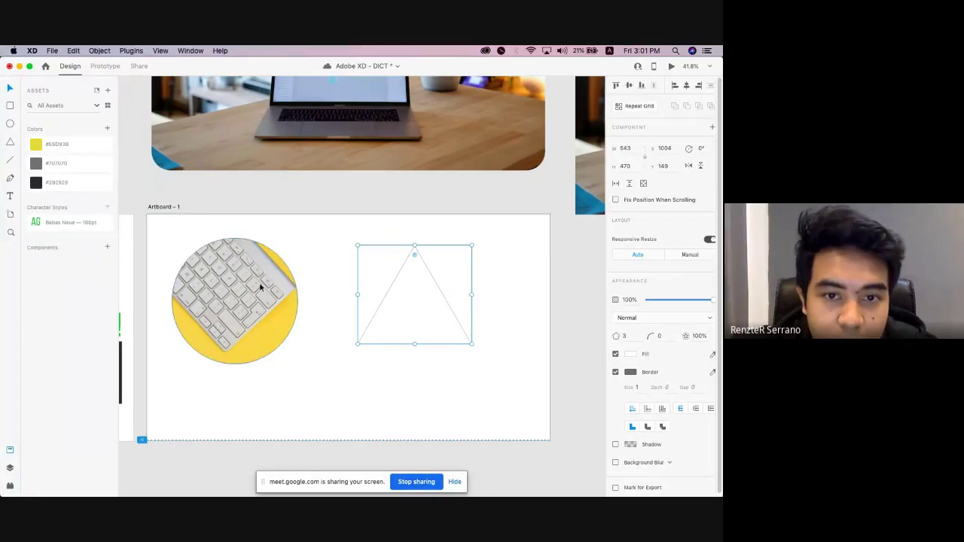
# Fill the triangle with the folder's Unsplash photo of a phone showing the Adobe XD logo.
pyautogui.hotkey('ctrl', 'Up')
pyautogui.click(246, 384)
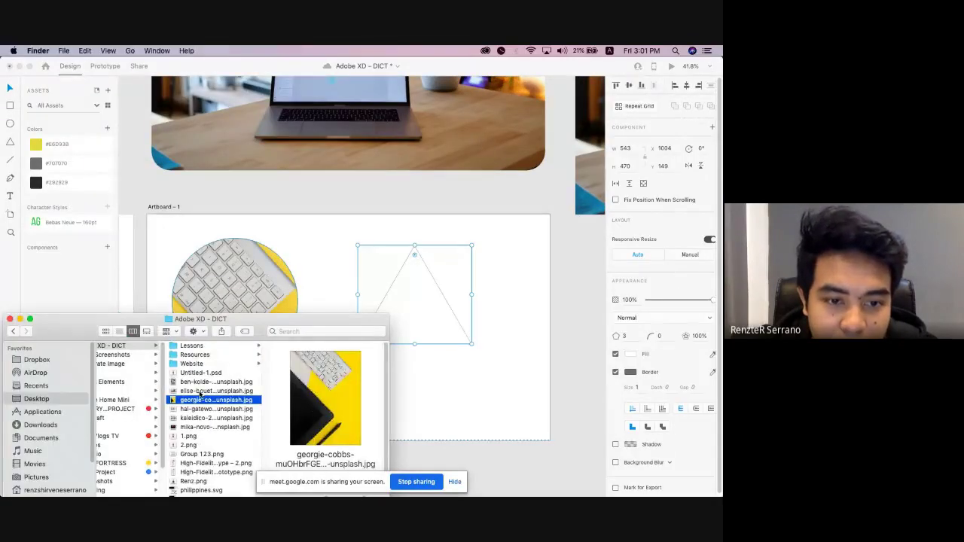
pyautogui.click(192, 419)
pyautogui.moveTo(191, 429); pyautogui.dragTo(432, 323)
# Enlarge the phone photo inside the triangle and shift it down so the phone sits in the middle.
pyautogui.doubleClick(452, 323)
pyautogui.scroll(5, 430, 306)
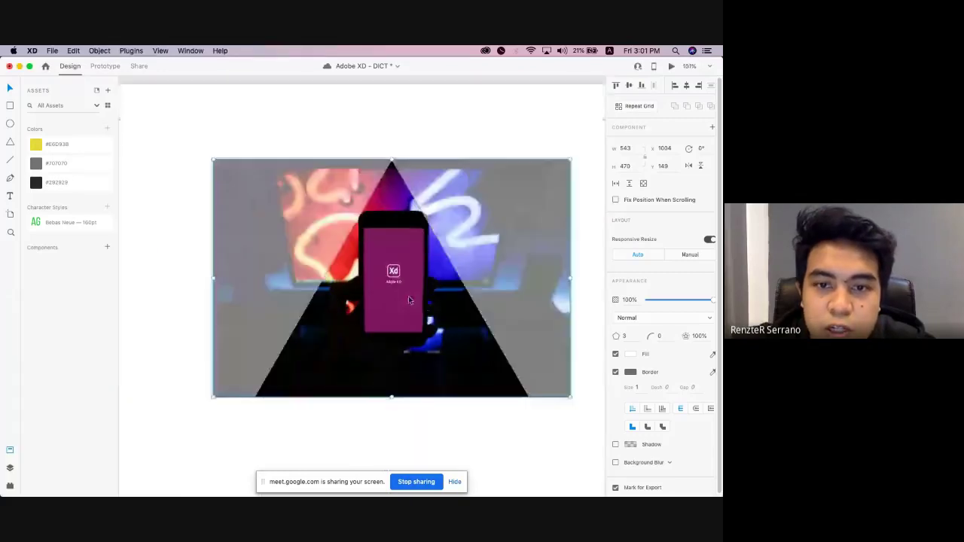
pyautogui.moveTo(404, 261); pyautogui.dragTo(403, 275)
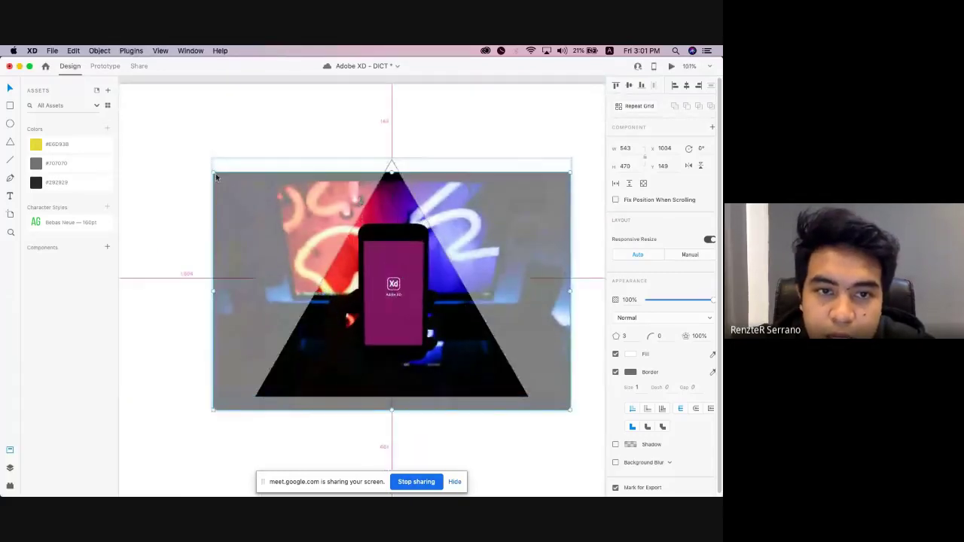
pyautogui.moveTo(216, 177); pyautogui.dragTo(166, 124)
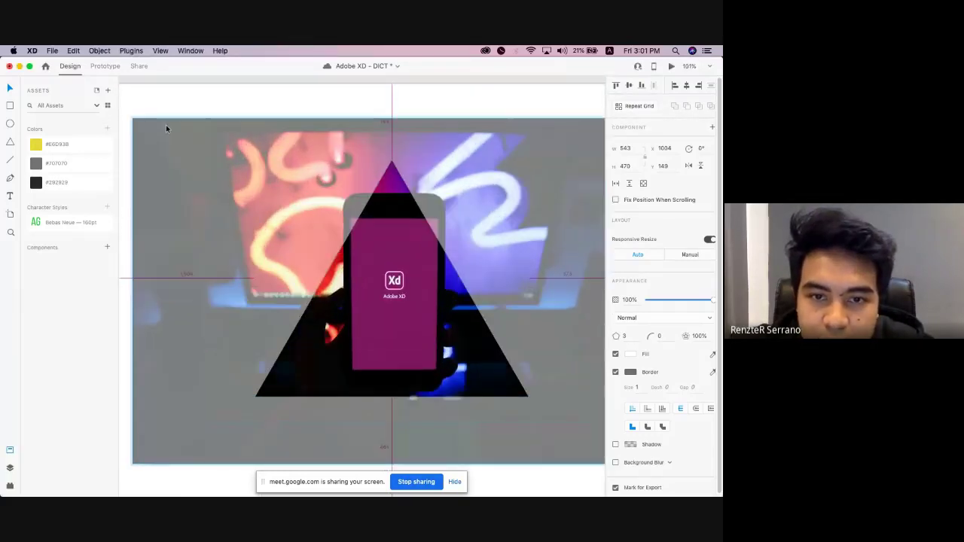
pyautogui.moveTo(374, 249); pyautogui.dragTo(373, 267)
pyautogui.click(404, 130)
# Move the photo-filled triangle left so it sits close beside the circle on Artboard – 1.
pyautogui.scroll(-5, 404, 130)
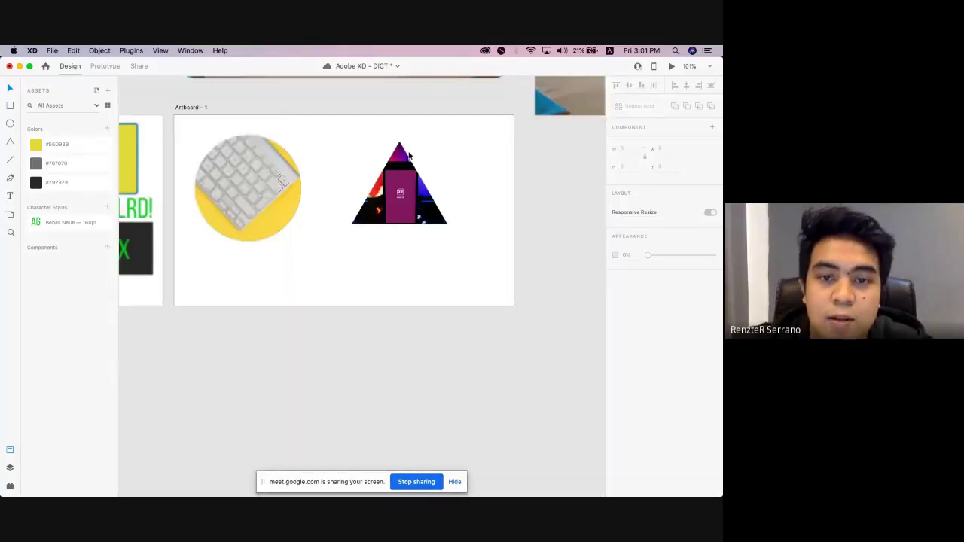
pyautogui.scroll(-5, 400, 181)
pyautogui.click(388, 204)
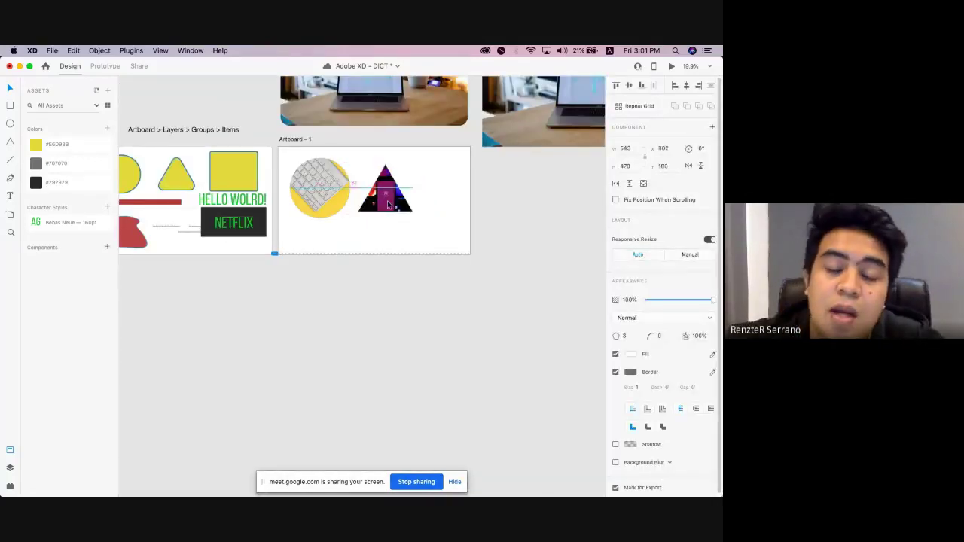
pyautogui.moveTo(388, 204); pyautogui.dragTo(384, 204)
pyautogui.click(392, 215)
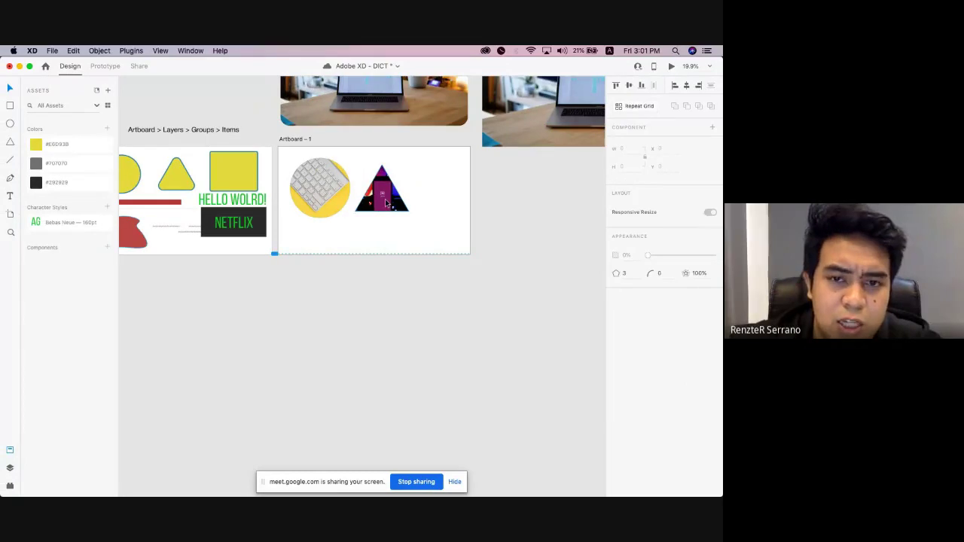
pyautogui.scroll(5, 385, 199)
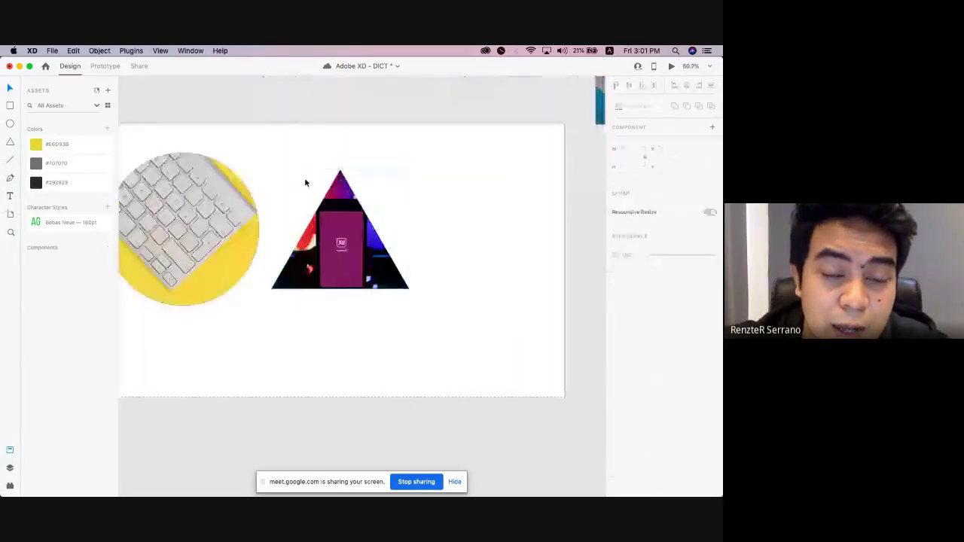
pyautogui.scroll(-3, 336, 214)
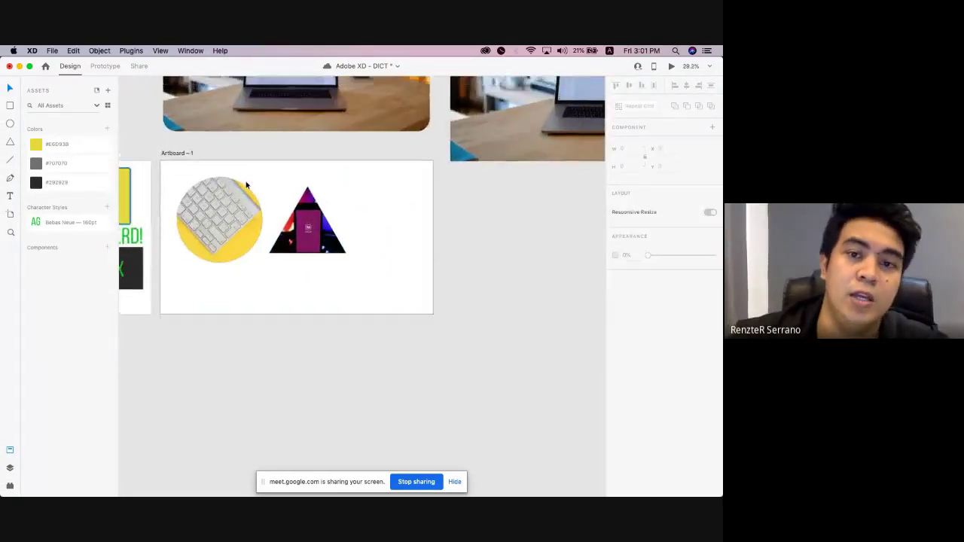
pyautogui.scroll(-3, 246, 185)
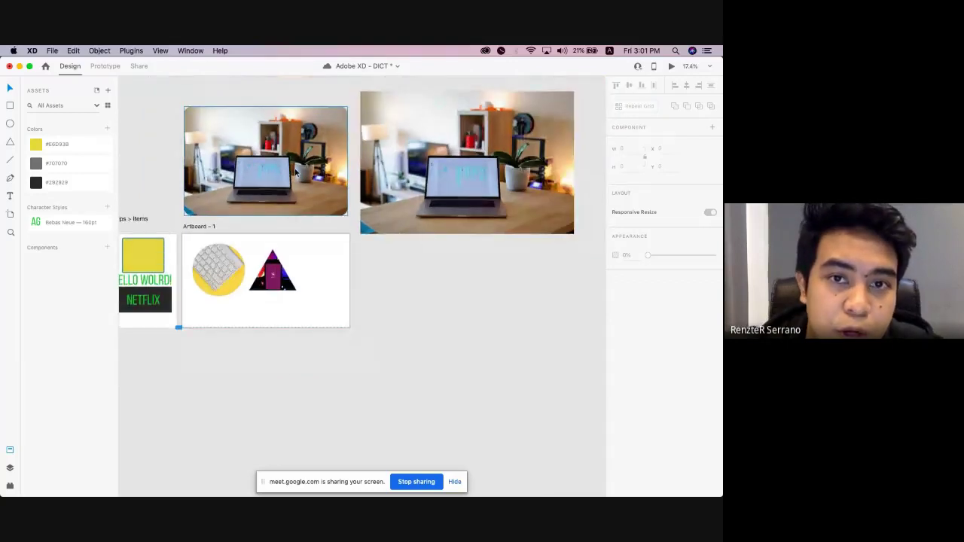
pyautogui.scroll(3, 289, 244)
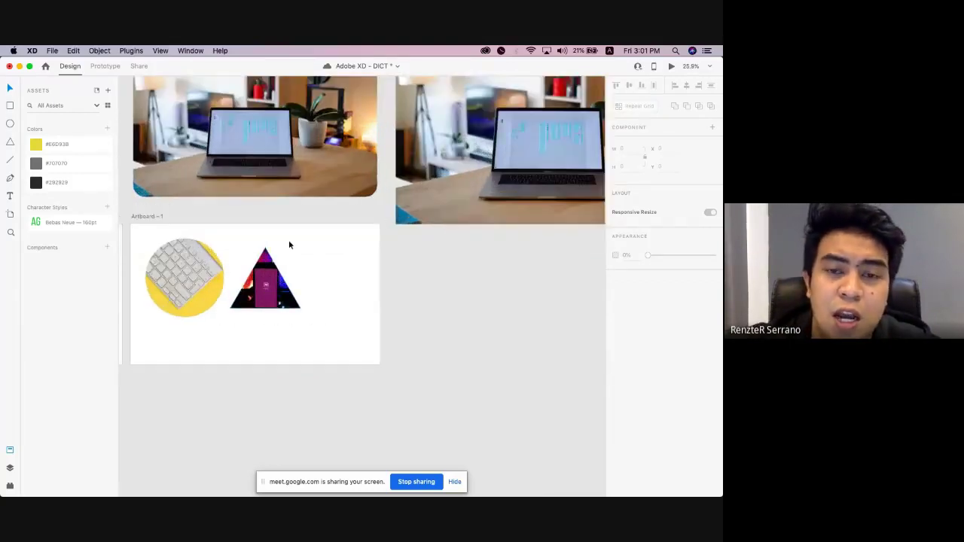
pyautogui.scroll(-2, 290, 244)
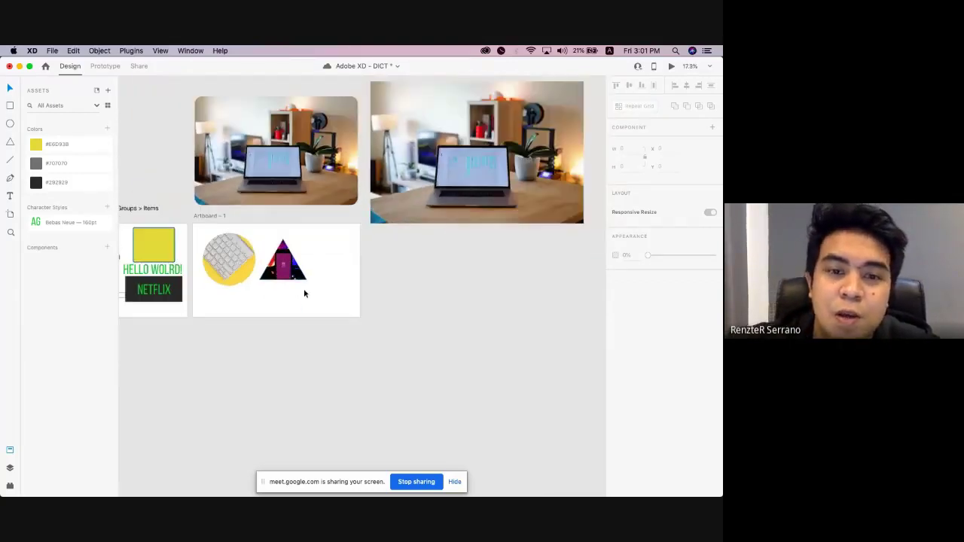
pyautogui.click(266, 241)
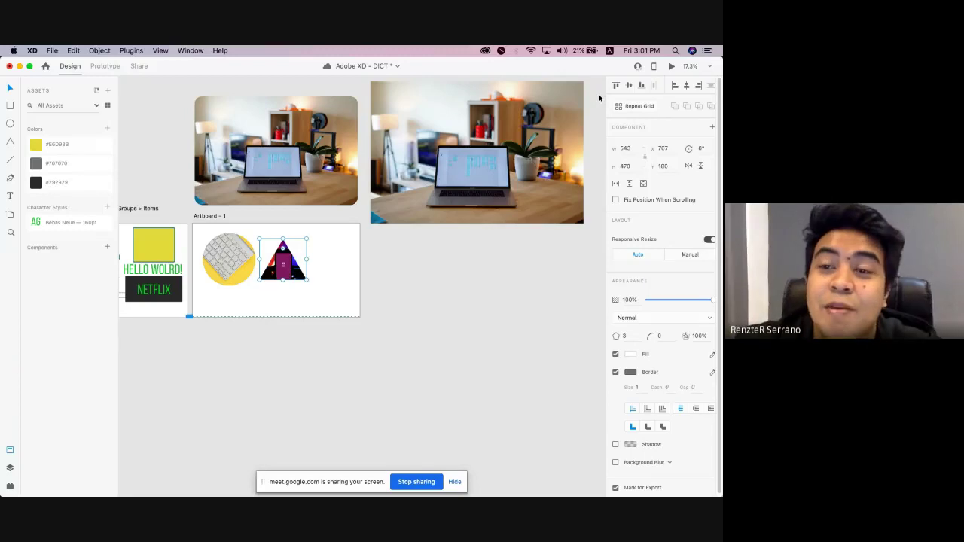
pyautogui.hscroll(1, 452, 173)
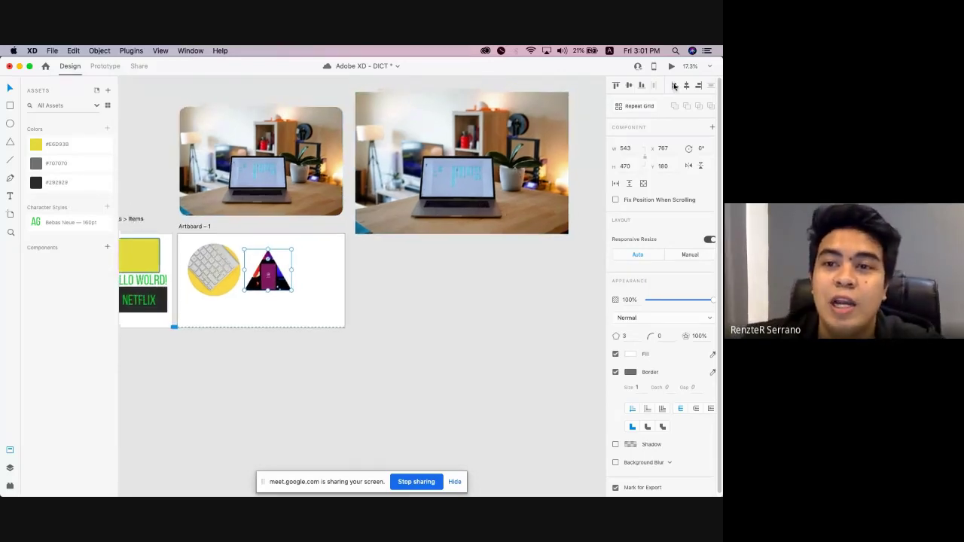
pyautogui.hscroll(-3, 433, 177)
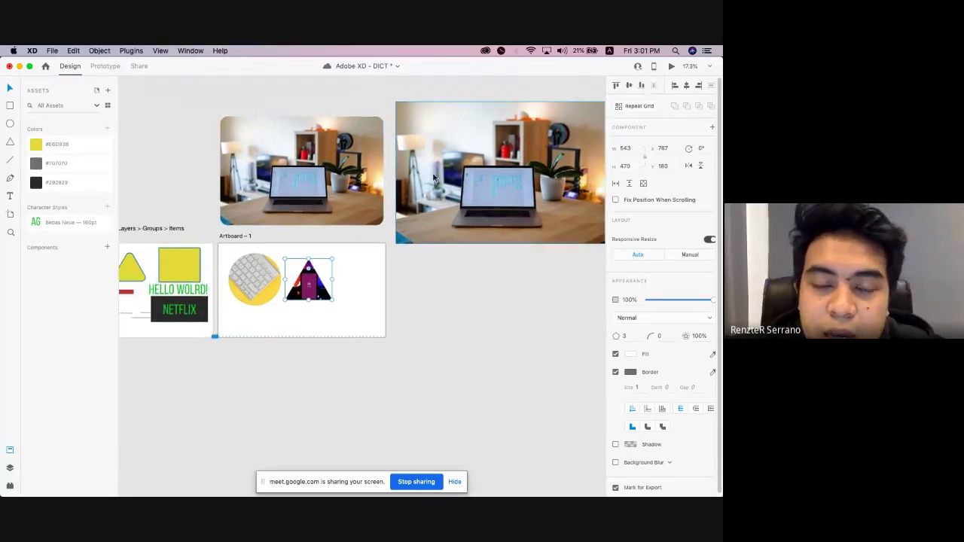
# Shrink the square-cornered laptop photo to 1875 × 1250.5 and move it beside the rounded copy at X 4091, Y -1925.
pyautogui.scroll(-2, 433, 177)
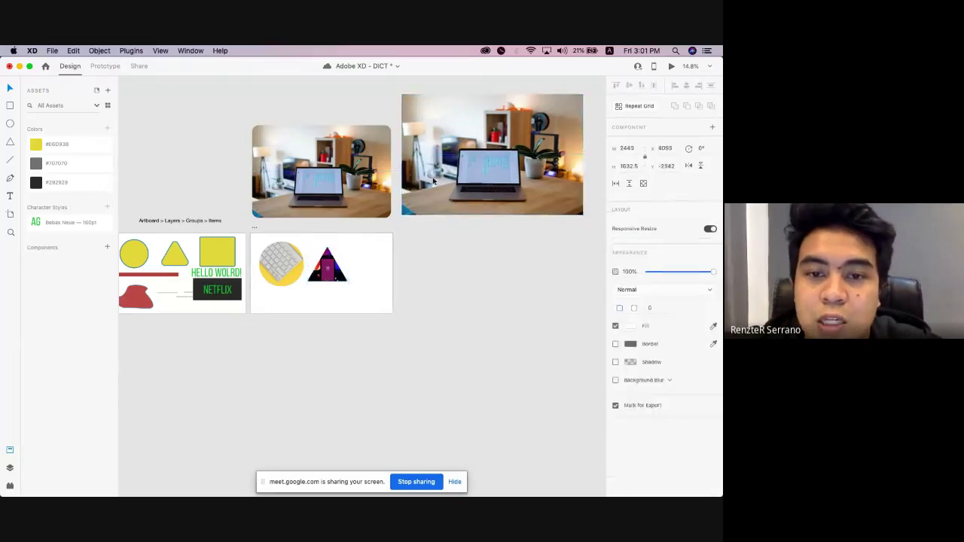
pyautogui.moveTo(491, 96); pyautogui.dragTo(493, 125)
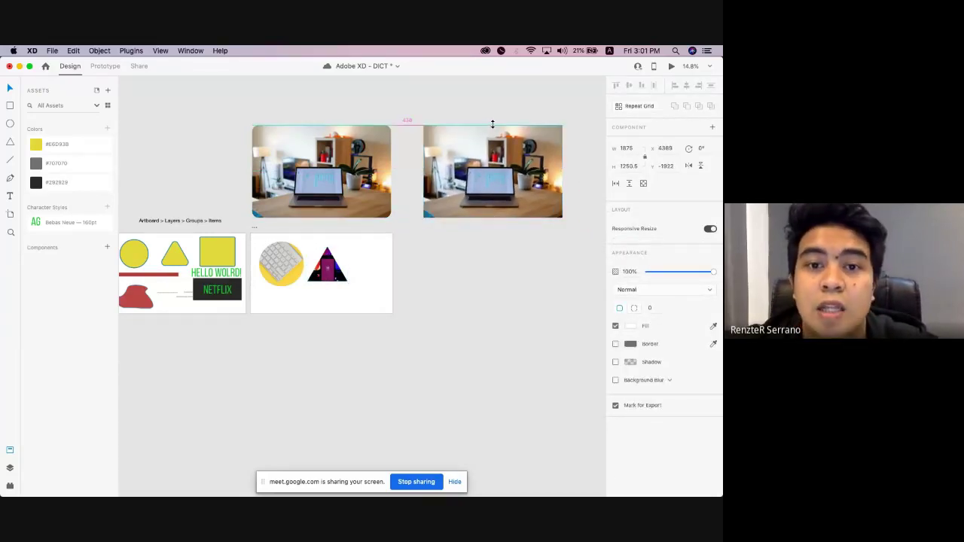
pyautogui.moveTo(492, 168); pyautogui.dragTo(470, 167)
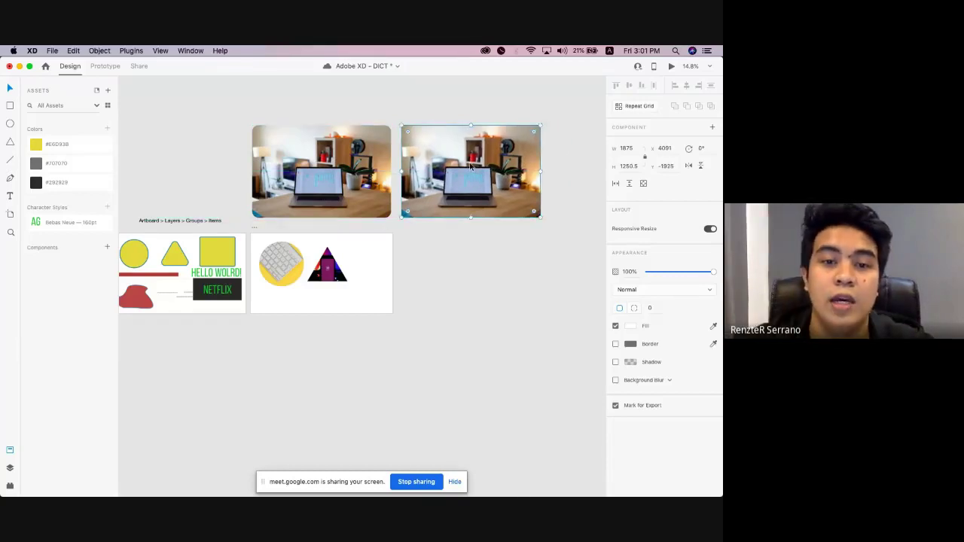
pyautogui.hscroll(2, 424, 222)
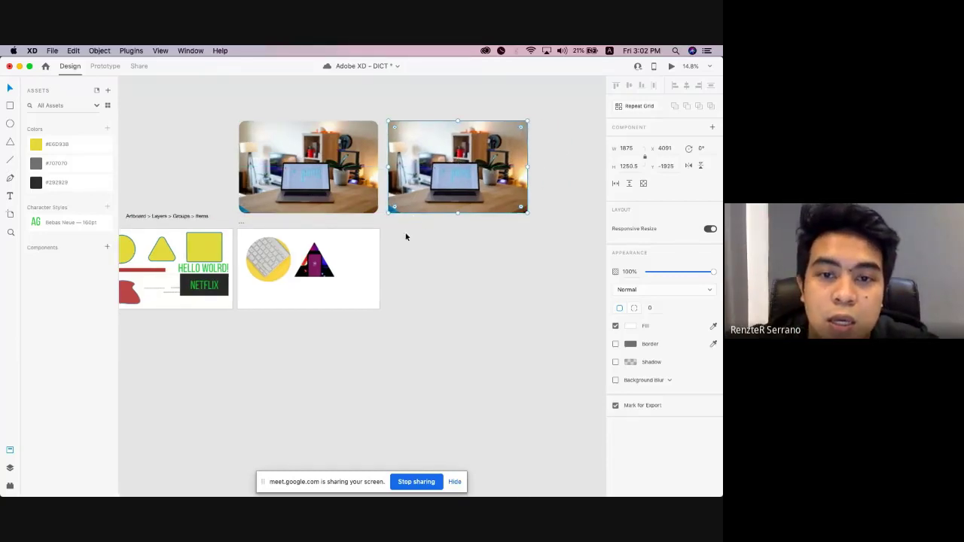
pyautogui.scroll(2, 384, 213)
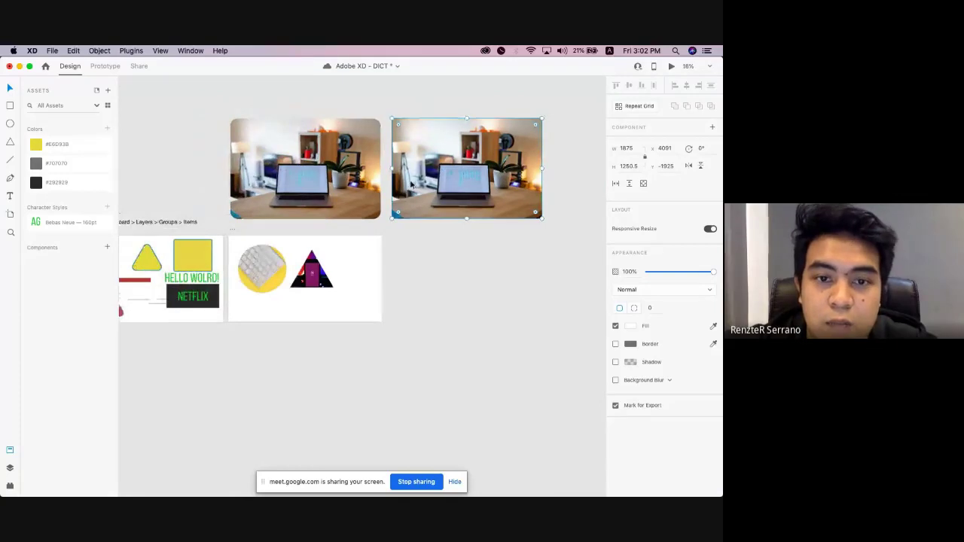
pyautogui.scroll(-2, 411, 185)
pyautogui.scroll(2, 439, 187)
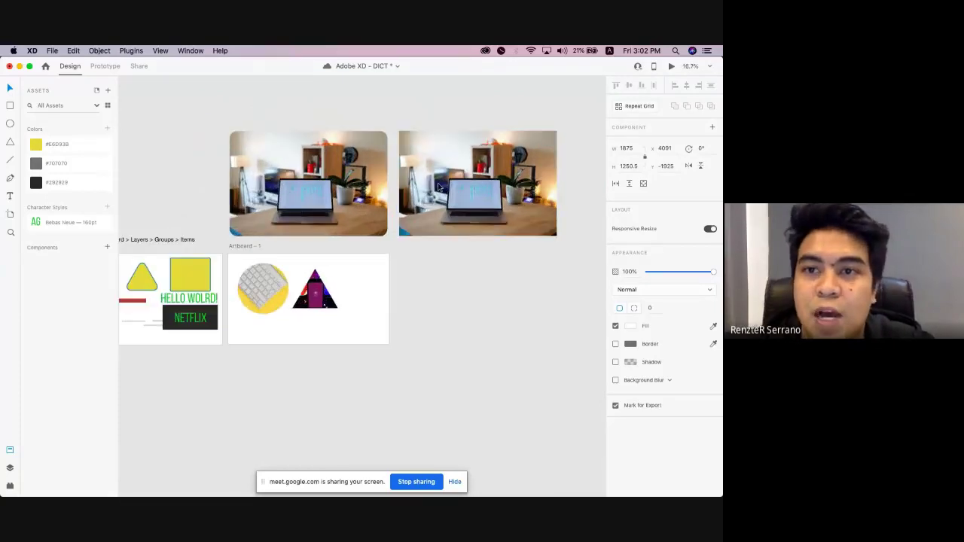
pyautogui.click(437, 257)
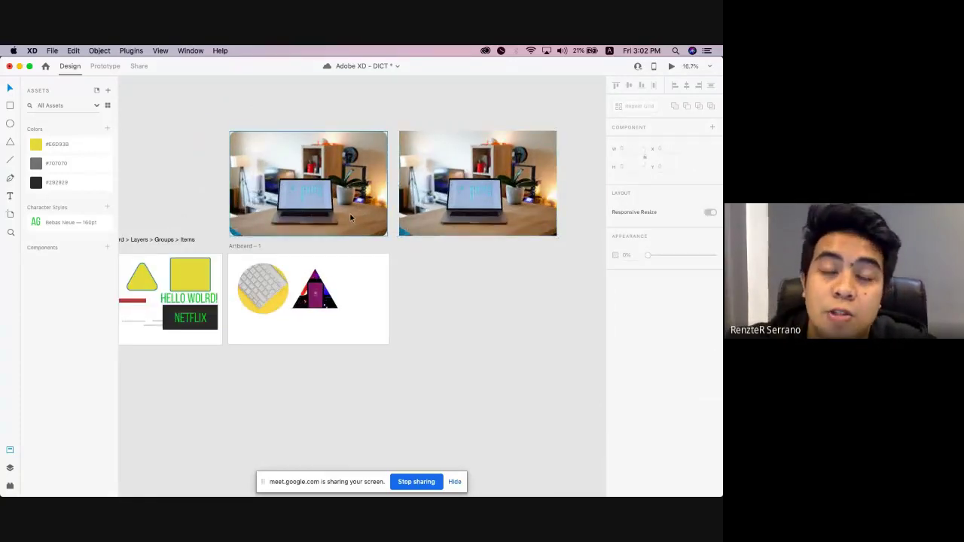
pyautogui.scroll(2, 331, 226)
pyautogui.scroll(-2, 347, 223)
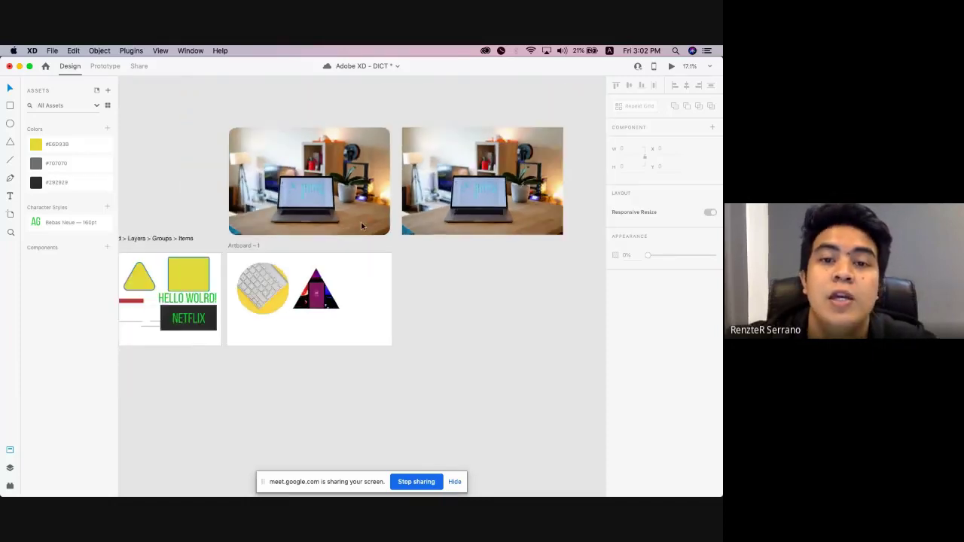
# Move the square-cornered laptop photo onto Artboard – 1 and shrink it to about 449 × 299.5.
pyautogui.click(455, 215)
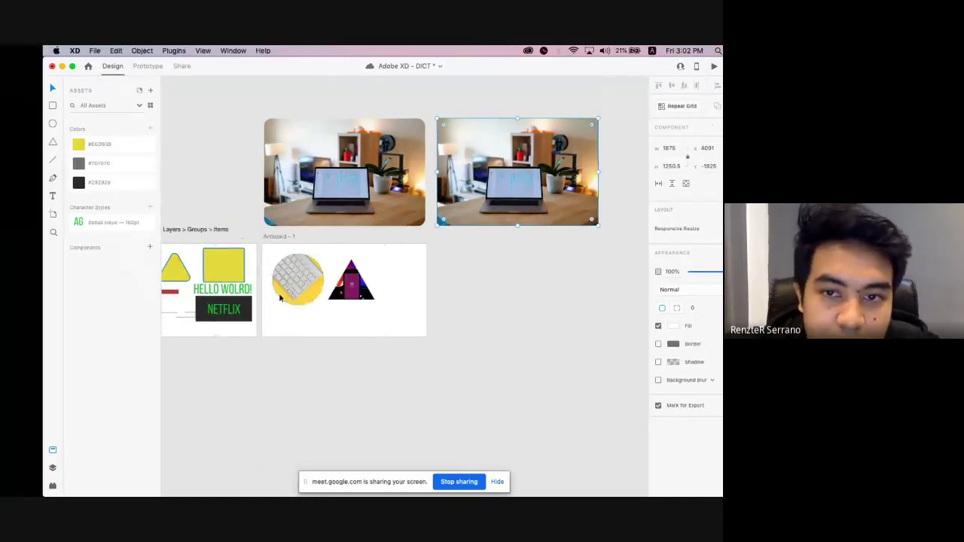
pyautogui.moveTo(501, 192); pyautogui.dragTo(437, 299)
pyautogui.scroll(5, 478, 232)
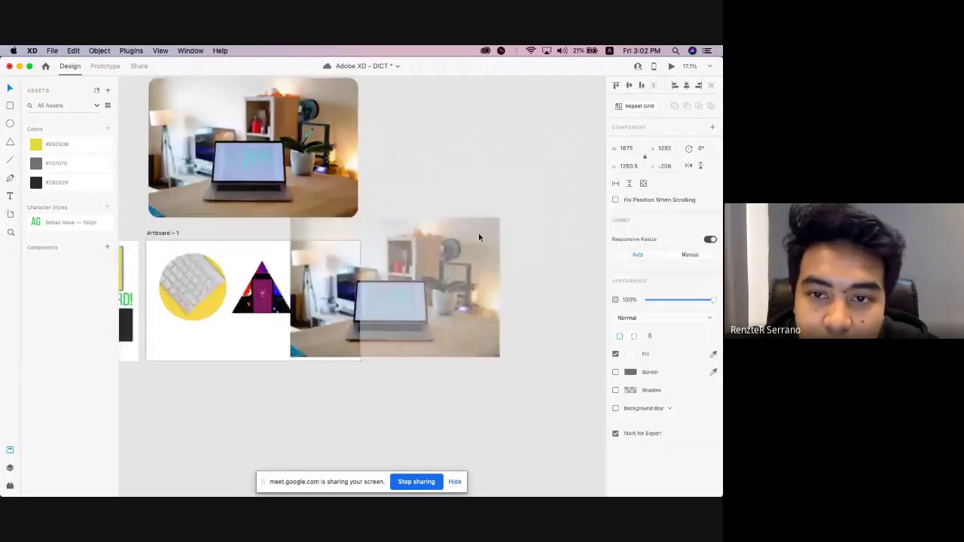
pyautogui.moveTo(508, 211); pyautogui.dragTo(287, 325)
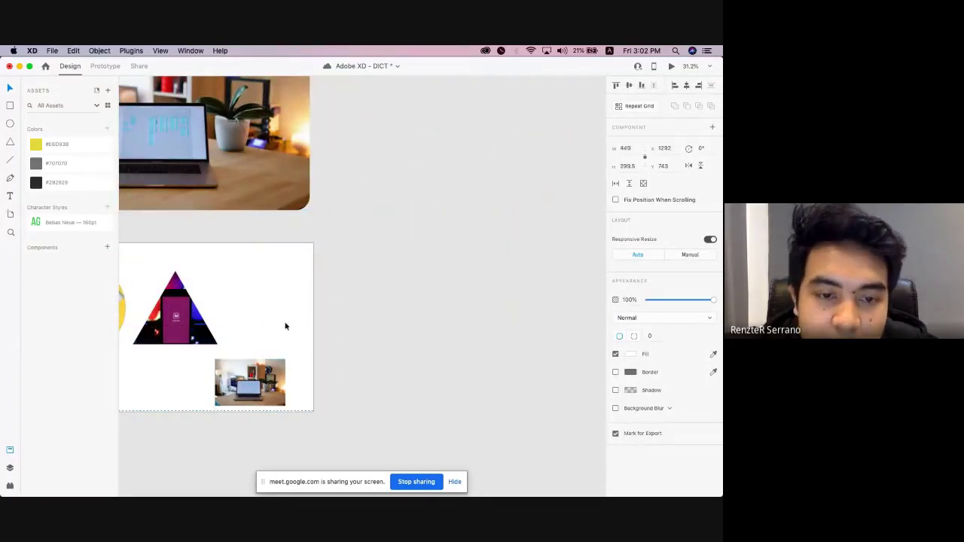
# Enlarge the laptop photo on Artboard – 1 to about 581 × 387.5 and place it in a row with the circle and triangle.
pyautogui.hscroll(-3, 344, 349)
pyautogui.moveTo(344, 349); pyautogui.dragTo(346, 271)
pyautogui.moveTo(404, 298)
pyautogui.mouseDown()
pyautogui.moveTo(426, 312)
pyautogui.moveTo(390, 299)
pyautogui.mouseUp()
pyautogui.moveTo(295, 293); pyautogui.dragTo(279, 293)
pyautogui.moveTo(183, 292); pyautogui.dragTo(176, 292)
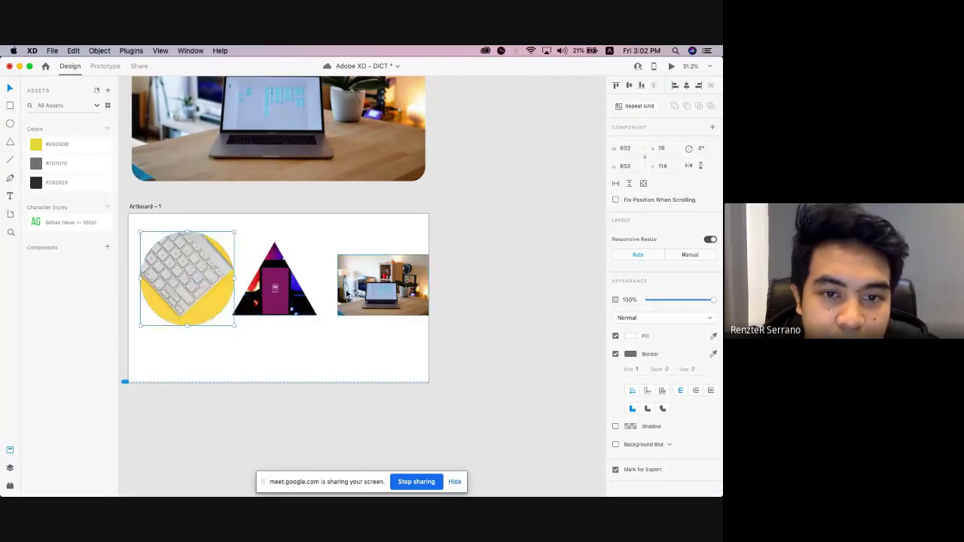
pyautogui.moveTo(347, 295); pyautogui.dragTo(336, 294)
# Stagger the circle, triangle and laptop photo diagonally down Artboard – 1, with the circle at X 39, Y 66 and the photo at X 1263, Y 634.
pyautogui.click(350, 321)
pyautogui.moveTo(337, 261); pyautogui.dragTo(335, 315)
pyautogui.moveTo(276, 289); pyautogui.dragTo(291, 279)
pyautogui.moveTo(196, 287); pyautogui.dragTo(190, 270)
pyautogui.moveTo(288, 301); pyautogui.dragTo(270, 331)
pyautogui.moveTo(367, 350)
pyautogui.mouseDown()
pyautogui.moveTo(364, 359)
pyautogui.moveTo(369, 352)
pyautogui.mouseUp()
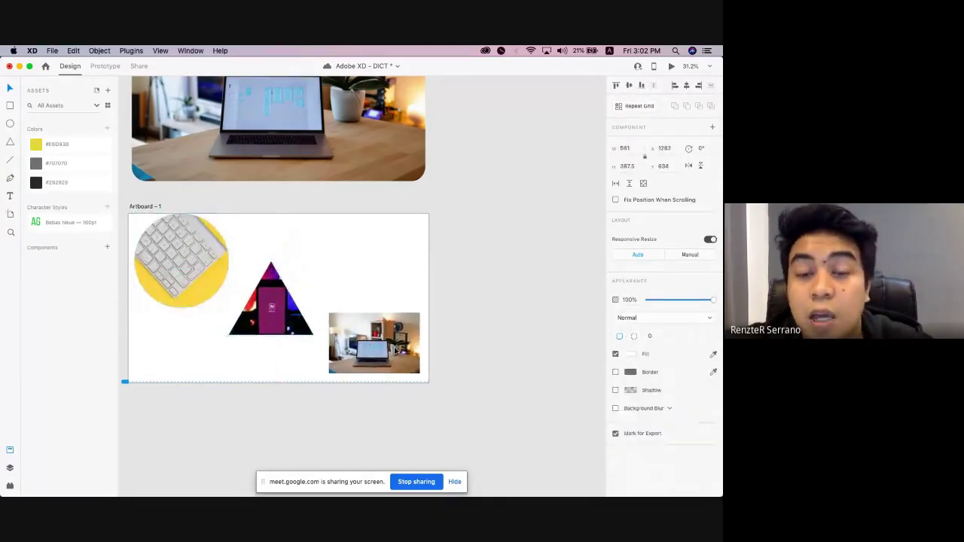
pyautogui.moveTo(205, 283); pyautogui.dragTo(207, 290)
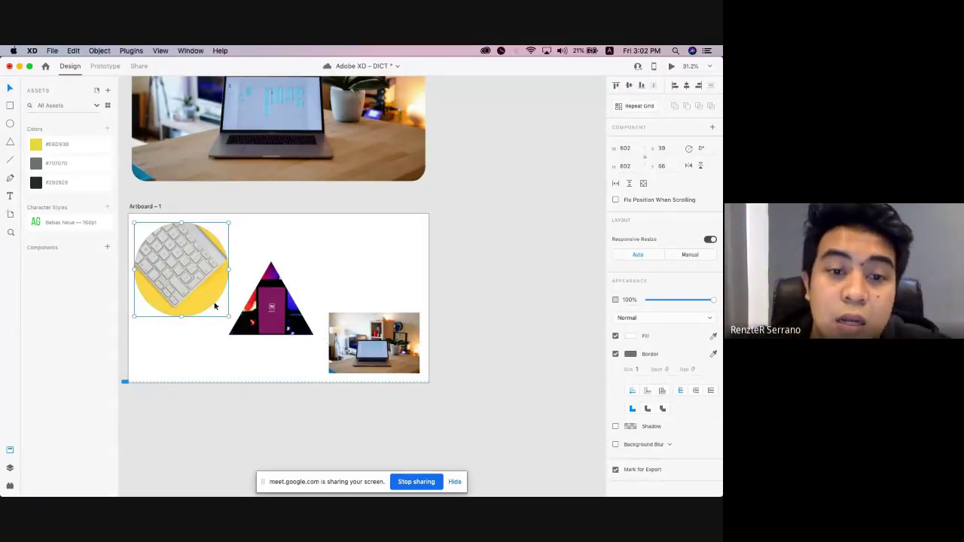
# Bring the three images back into a rough row on Artboard – 1, with the triangle at X 661, Y 238 and the photo at X 1273, Y 313.
pyautogui.click(272, 305)
pyautogui.scroll(3, 274, 295)
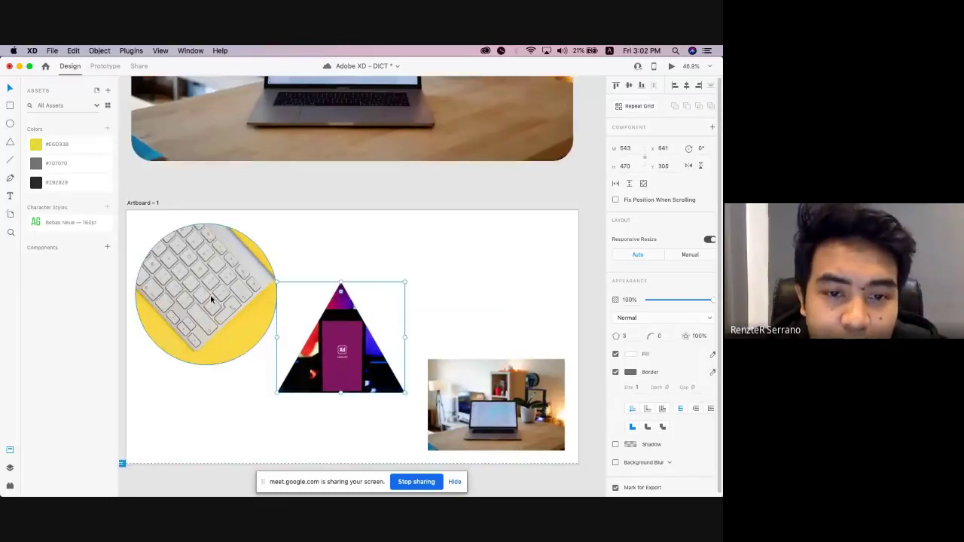
pyautogui.moveTo(211, 297); pyautogui.dragTo(210, 328)
pyautogui.moveTo(316, 351); pyautogui.dragTo(318, 334)
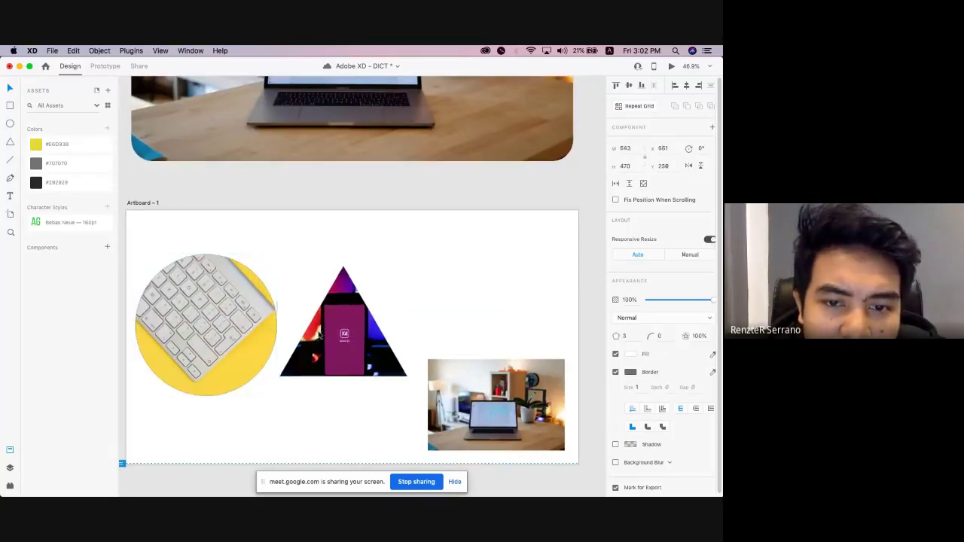
pyautogui.moveTo(443, 388); pyautogui.dragTo(441, 317)
pyautogui.scroll(-3, 441, 317)
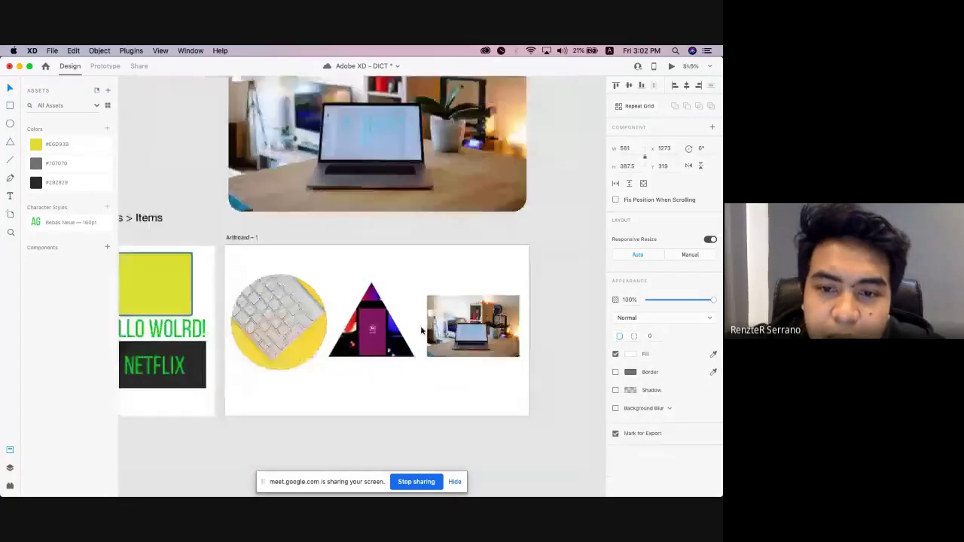
# Select Artboard – 1 and try to pull a vertical guide out of its left edge.
pyautogui.click(229, 226)
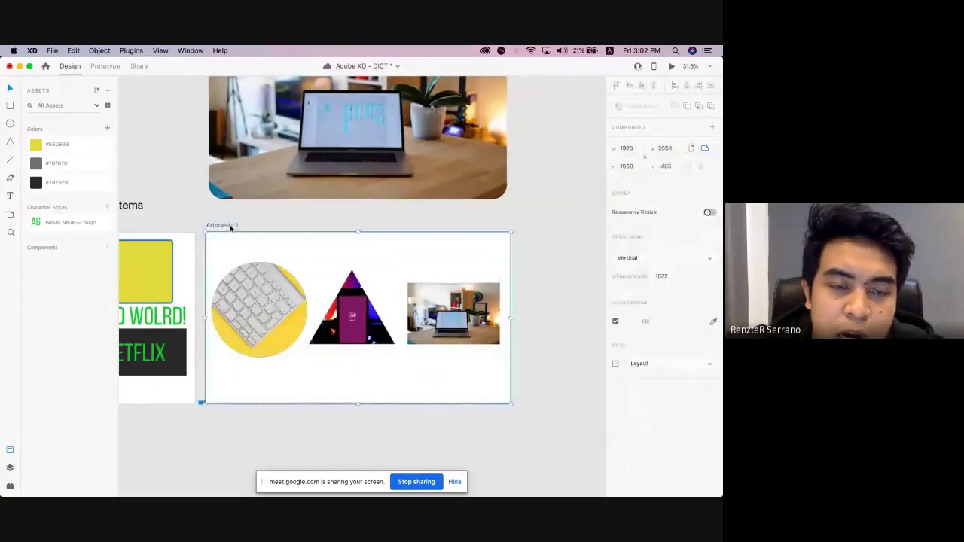
pyautogui.scroll(4, 231, 229)
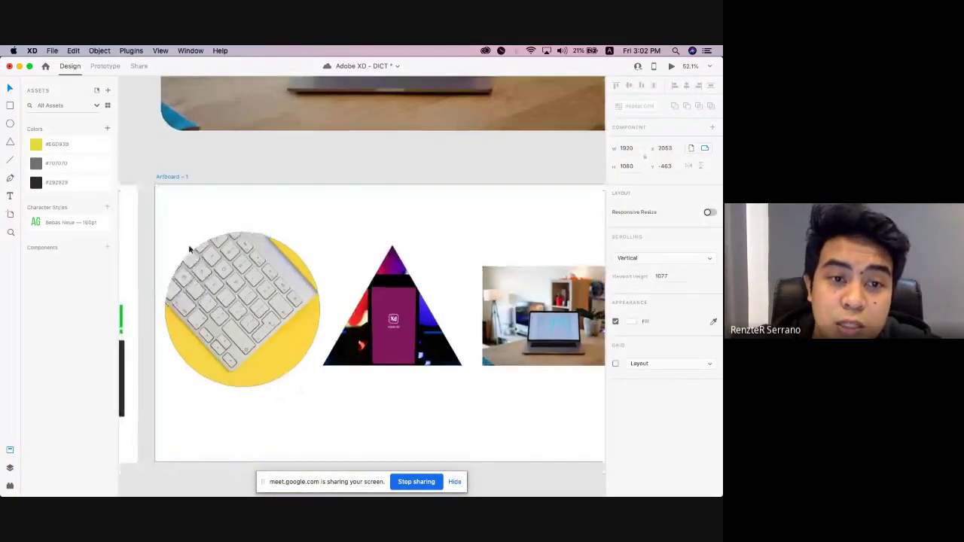
pyautogui.scroll(2, 154, 250)
pyautogui.scroll(2, 184, 163)
pyautogui.hscroll(-1, 185, 163)
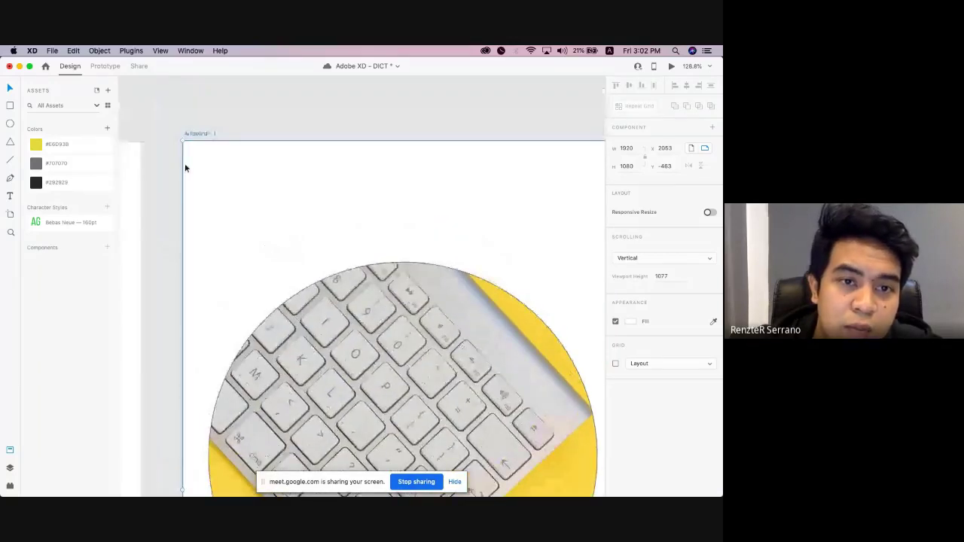
pyautogui.scroll(-1, 178, 157)
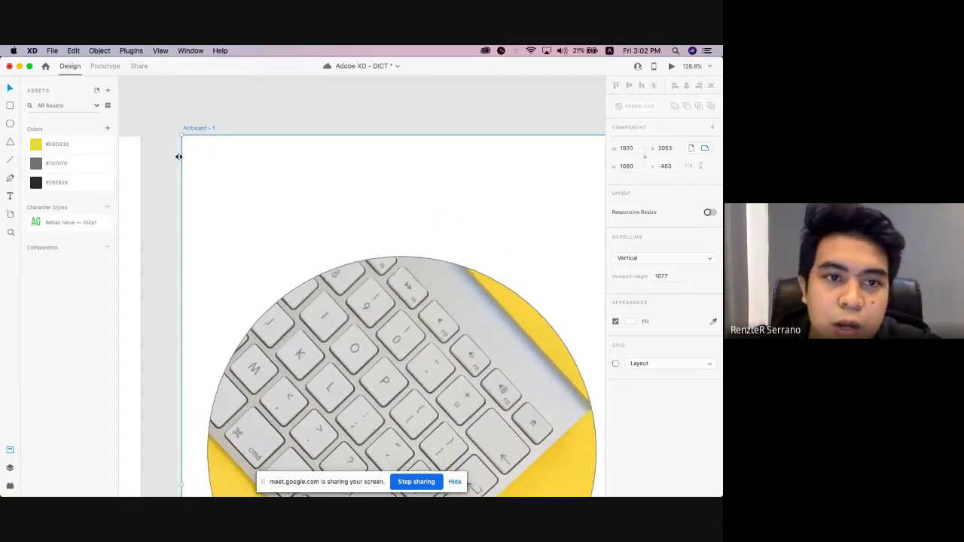
pyautogui.moveTo(179, 157); pyautogui.dragTo(179, 204)
pyautogui.scroll(-2, 181, 208)
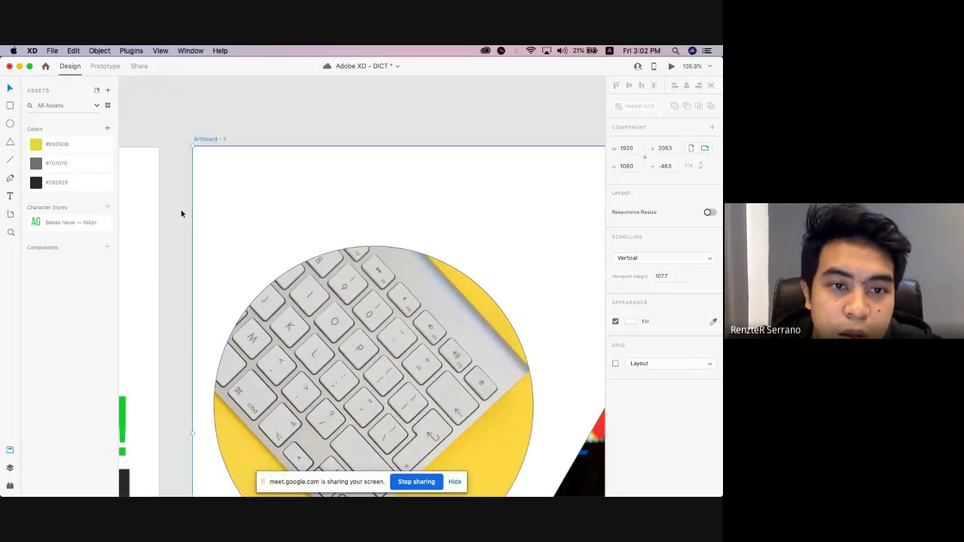
# Examine the left and top edges of Artboard – 1 up close for a place to pull out guides.
pyautogui.scroll(5, 183, 213)
pyautogui.scroll(3, 195, 156)
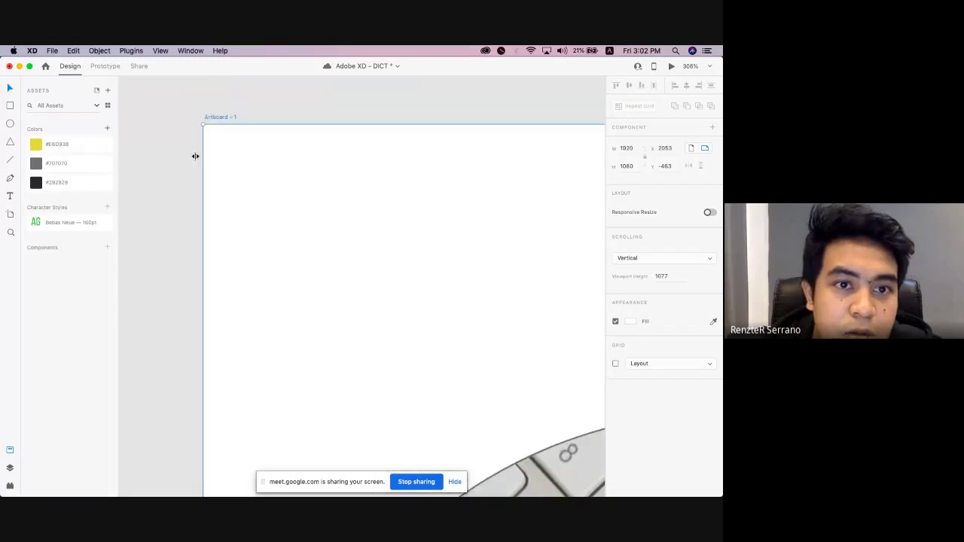
pyautogui.scroll(5, 208, 133)
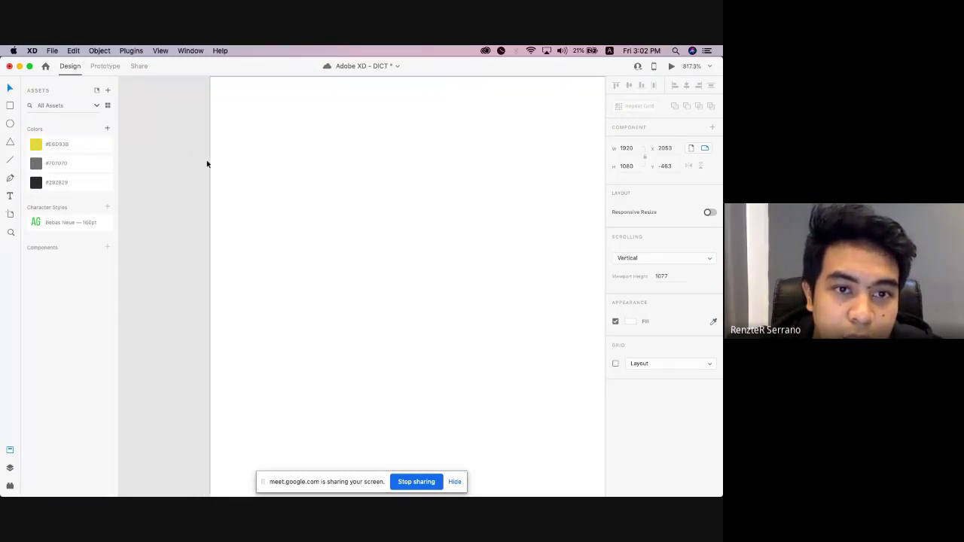
pyautogui.scroll(3, 205, 170)
pyautogui.hscroll(-2, 205, 170)
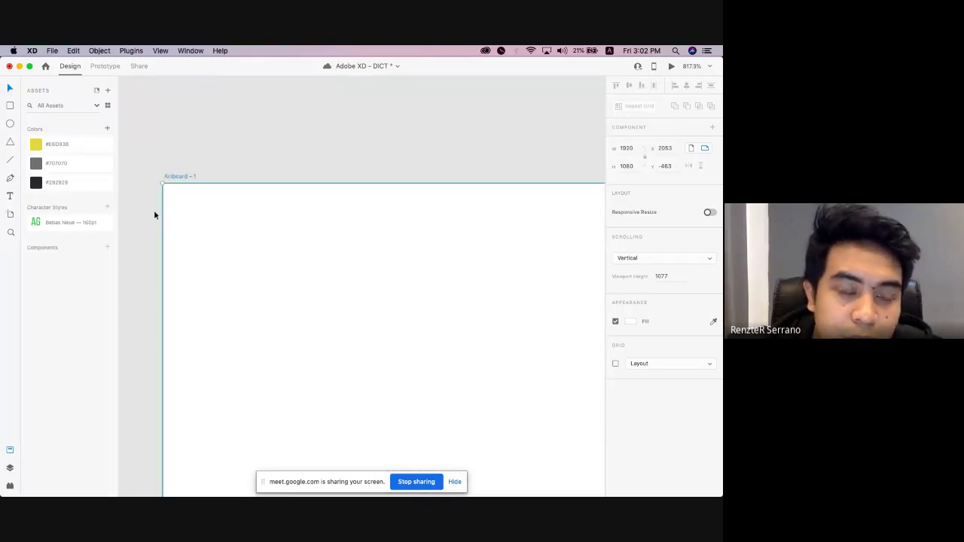
pyautogui.hscroll(-2, 229, 179)
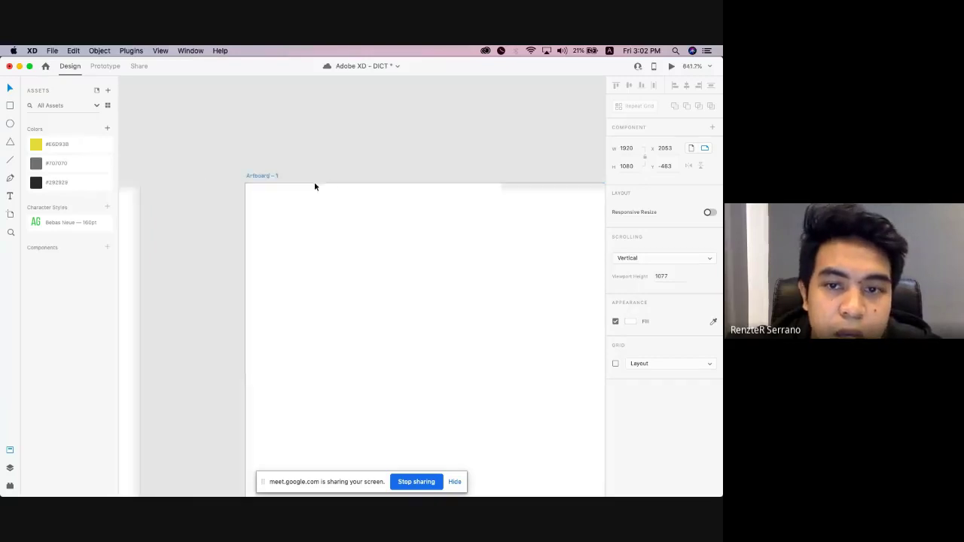
pyautogui.scroll(-5, 314, 185)
pyautogui.scroll(-3, 563, 213)
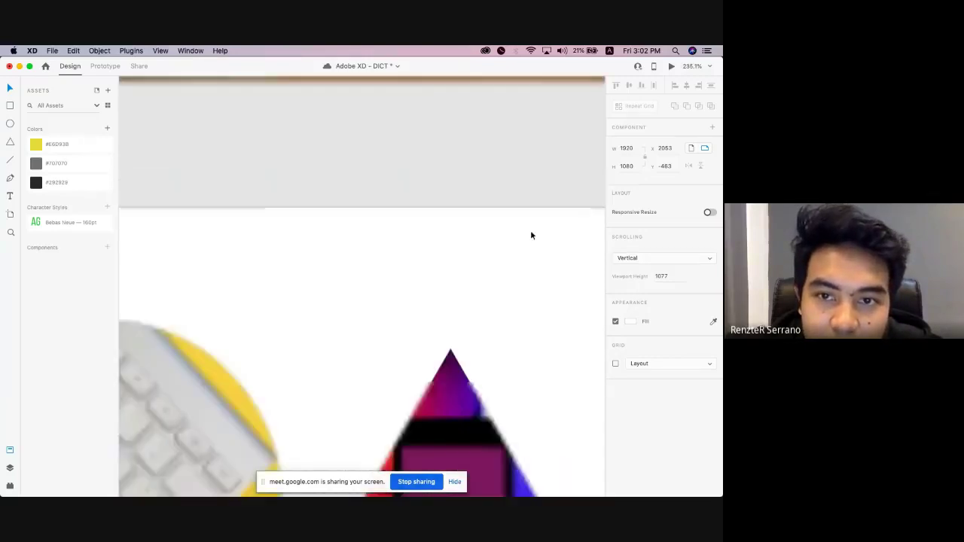
# Pull a horizontal guide out of Artboard – 1's top edge to 40 and a vertical guide out of its left edge.
pyautogui.hscroll(6, 532, 234)
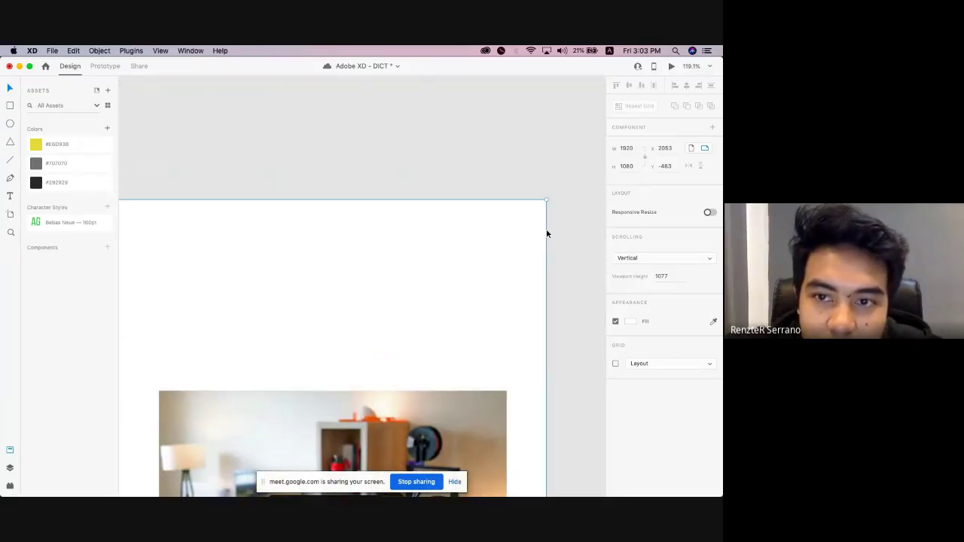
pyautogui.scroll(-4, 522, 236)
pyautogui.scroll(-5, 498, 226)
pyautogui.scroll(3, 271, 243)
pyautogui.hscroll(-4, 271, 243)
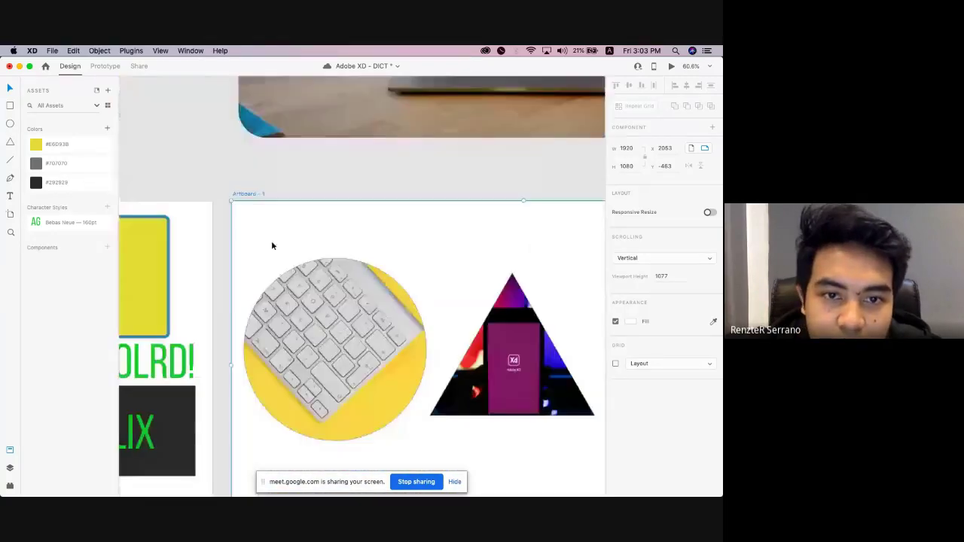
pyautogui.scroll(5, 286, 226)
pyautogui.moveTo(317, 214); pyautogui.dragTo(319, 257)
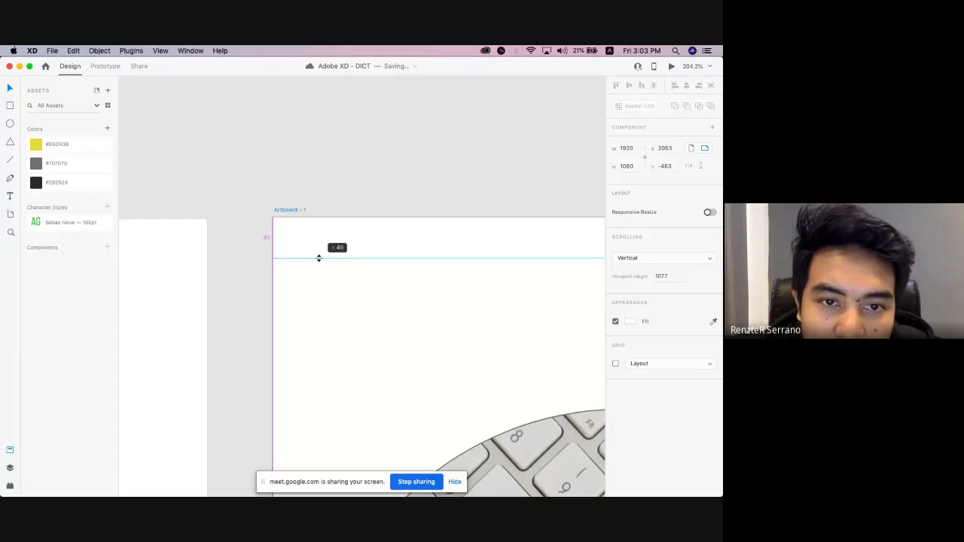
pyautogui.moveTo(271, 279); pyautogui.dragTo(313, 280)
pyautogui.scroll(-5, 315, 280)
pyautogui.hscroll(2, 316, 280)
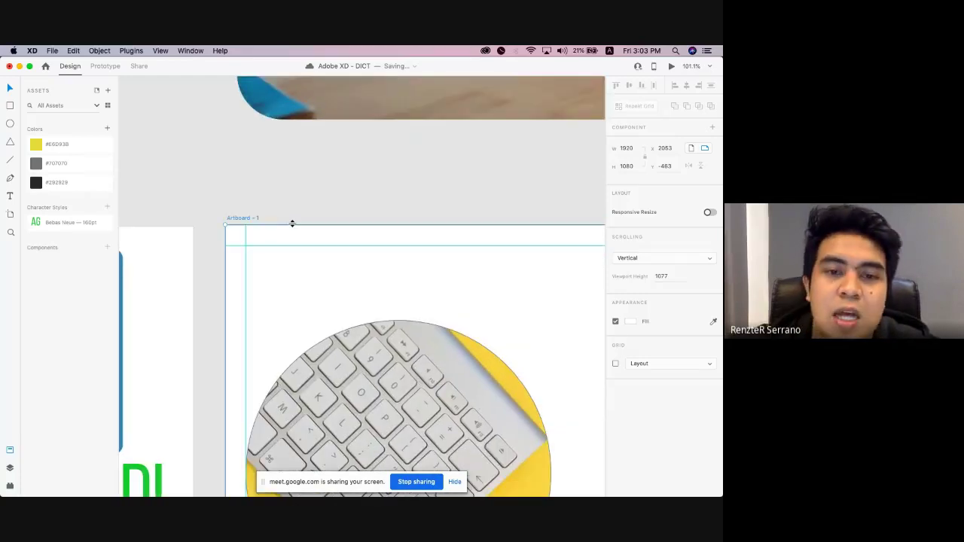
# Select the keyboard circle and examine how the images on Artboard – 1 sit against the two guides.
pyautogui.scroll(-4, 293, 223)
pyautogui.scroll(-2, 309, 251)
pyautogui.hscroll(1, 312, 252)
pyautogui.click(312, 252)
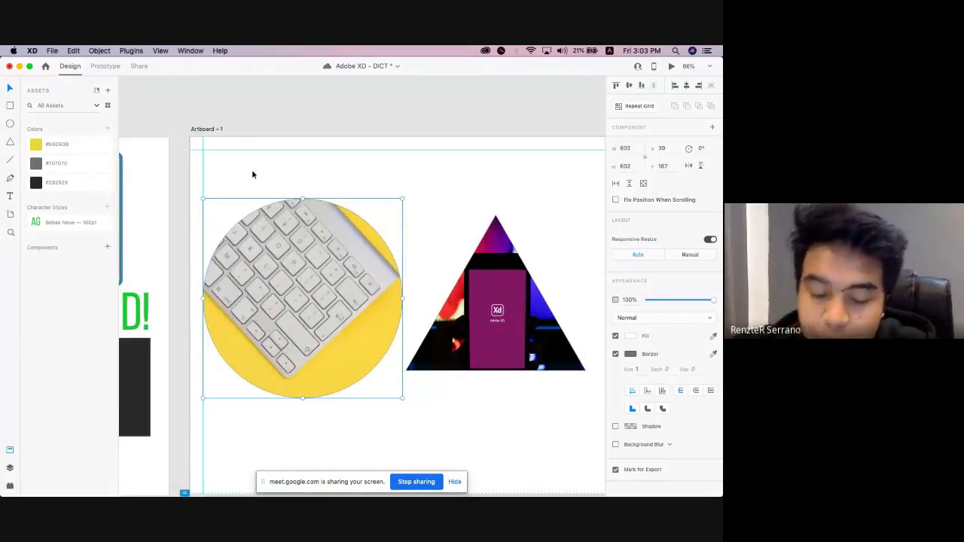
pyautogui.scroll(2, 253, 174)
pyautogui.scroll(-4, 241, 178)
pyautogui.hscroll(1, 233, 182)
pyautogui.scroll(-1, 234, 181)
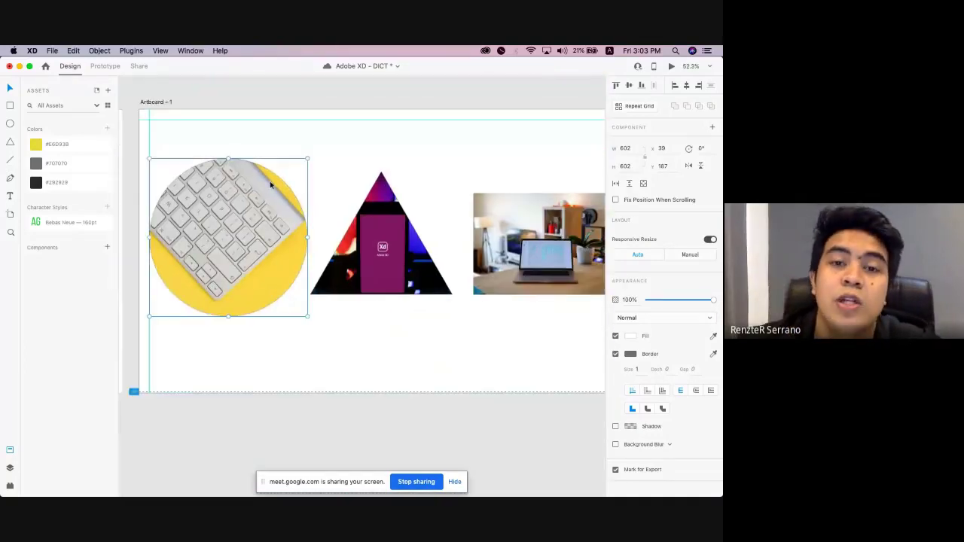
pyautogui.hscroll(-1, 273, 189)
pyautogui.scroll(3, 279, 218)
pyautogui.scroll(-3, 280, 218)
pyautogui.scroll(1, 331, 249)
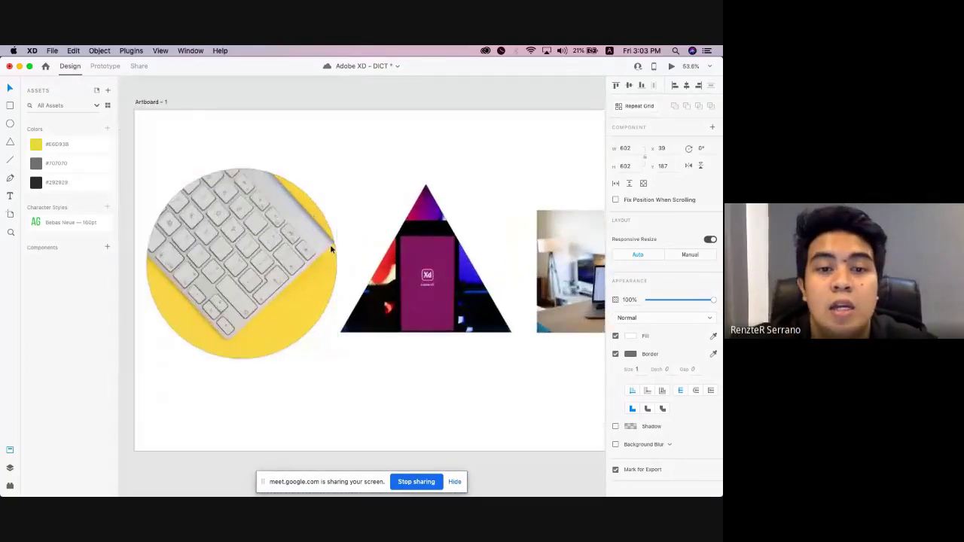
pyautogui.scroll(-2, 330, 244)
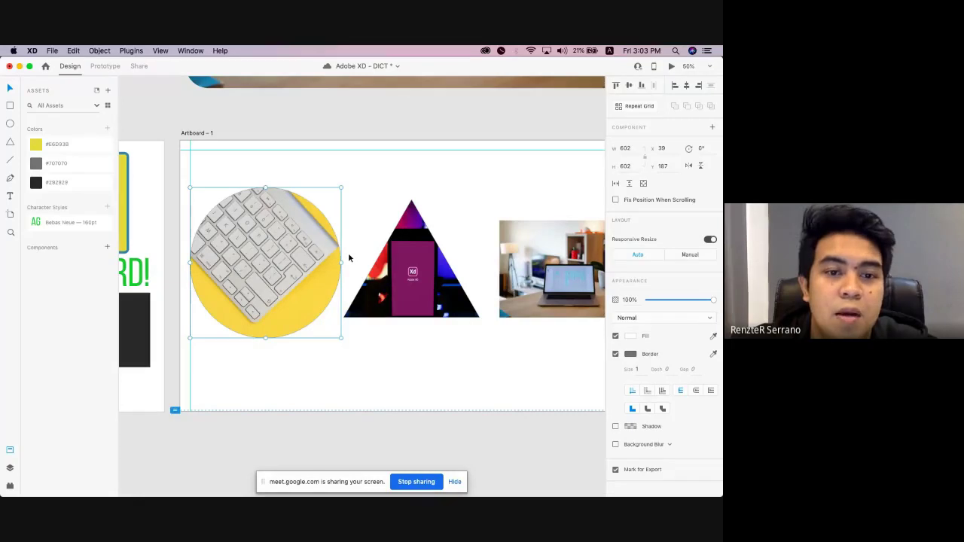
pyautogui.scroll(3, 397, 264)
pyautogui.scroll(3, 391, 261)
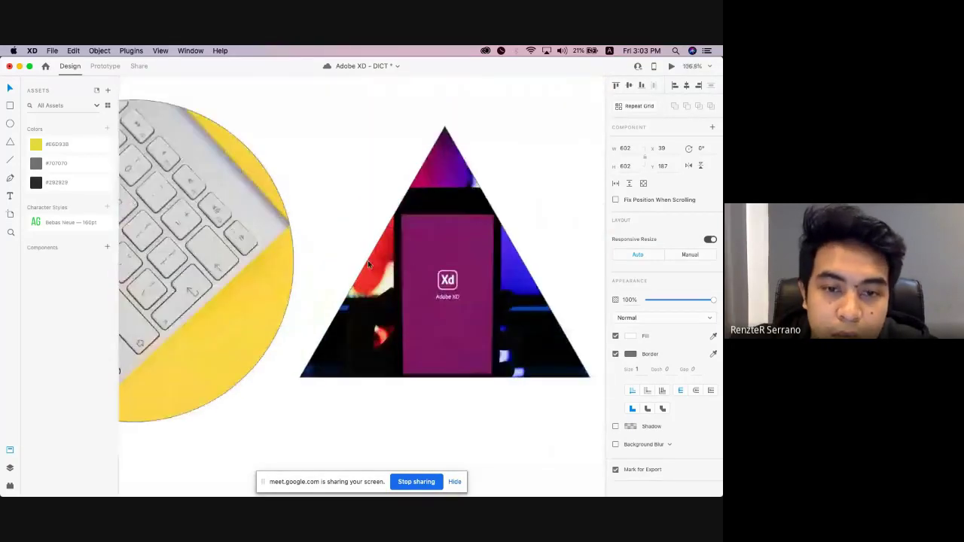
pyautogui.scroll(-3, 367, 260)
# Move the triangle further right of the circle and place the laptop photo at X 1504, Y 336.
pyautogui.click(419, 279)
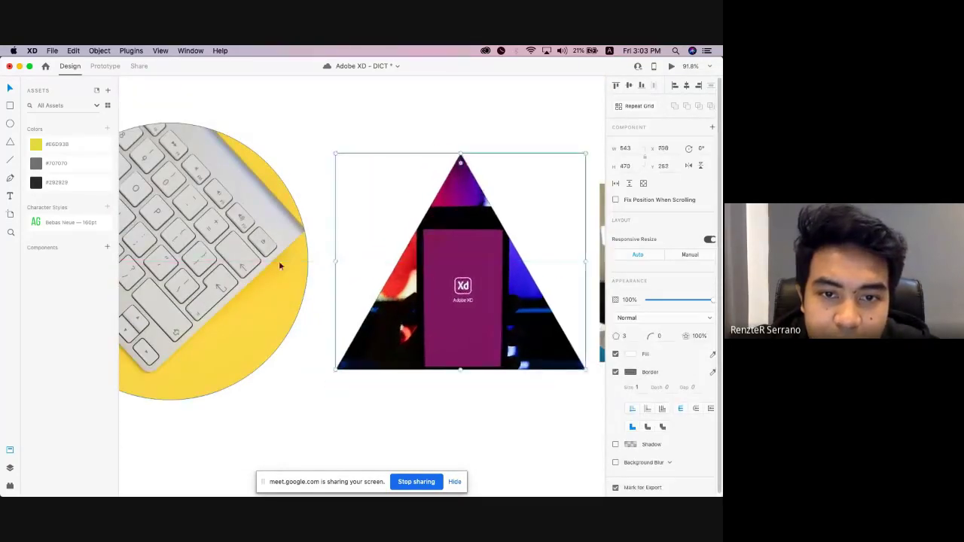
pyautogui.click(303, 266)
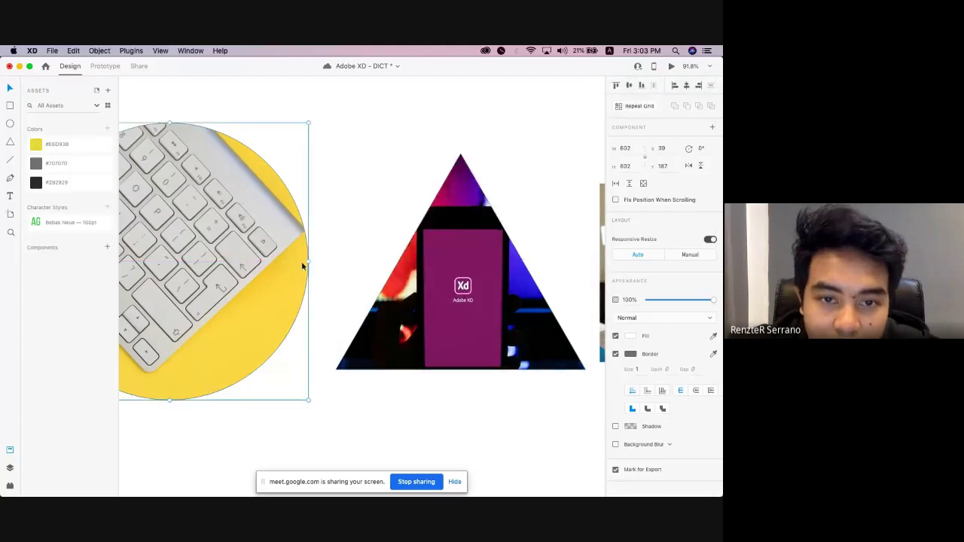
pyautogui.click(406, 266)
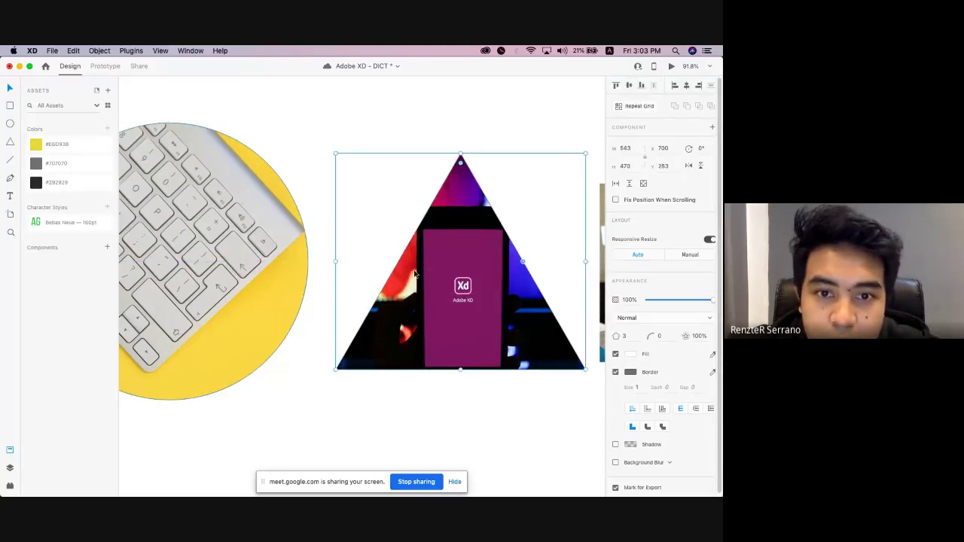
pyautogui.moveTo(415, 275); pyautogui.dragTo(546, 292)
pyautogui.scroll(-3, 489, 268)
pyautogui.scroll(5, 394, 261)
pyautogui.scroll(-2, 524, 295)
pyautogui.scroll(-3, 525, 294)
pyautogui.click(473, 289)
pyautogui.scroll(-3, 546, 292)
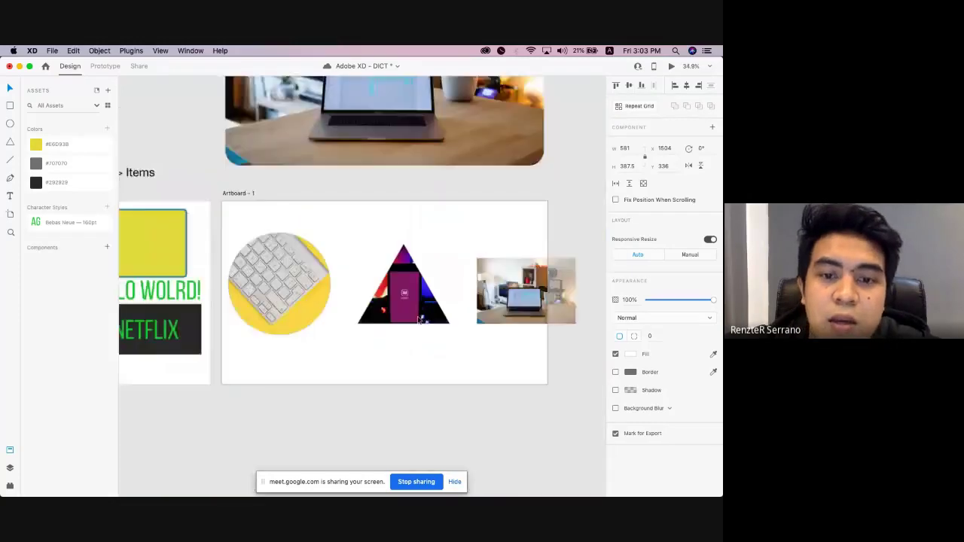
# Shift the laptop photo closer to the triangle, to X 1463, Y 336, with their bottom edges level.
pyautogui.scroll(4, 348, 309)
pyautogui.click(273, 216)
pyautogui.scroll(-2, 273, 215)
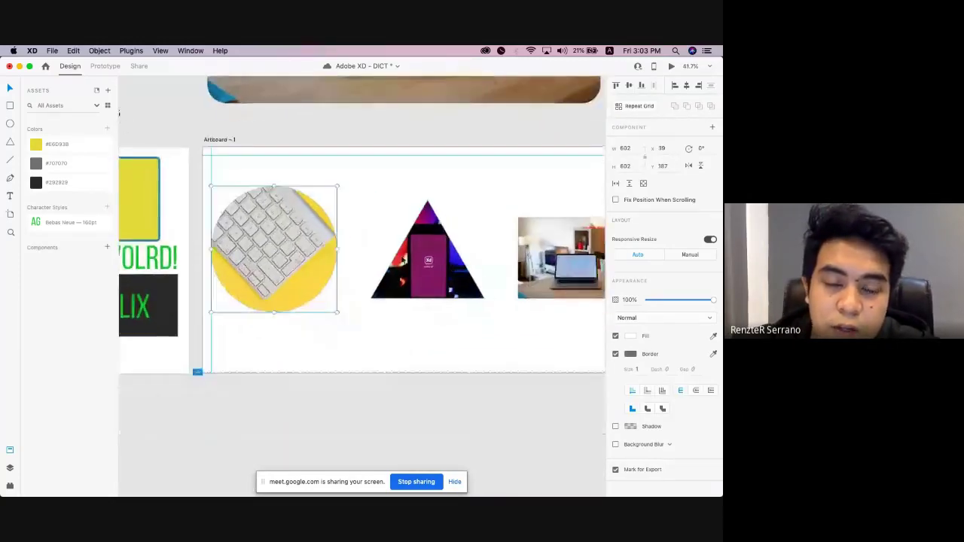
pyautogui.click(415, 277)
pyautogui.hscroll(1, 415, 276)
pyautogui.moveTo(521, 260); pyautogui.dragTo(512, 259)
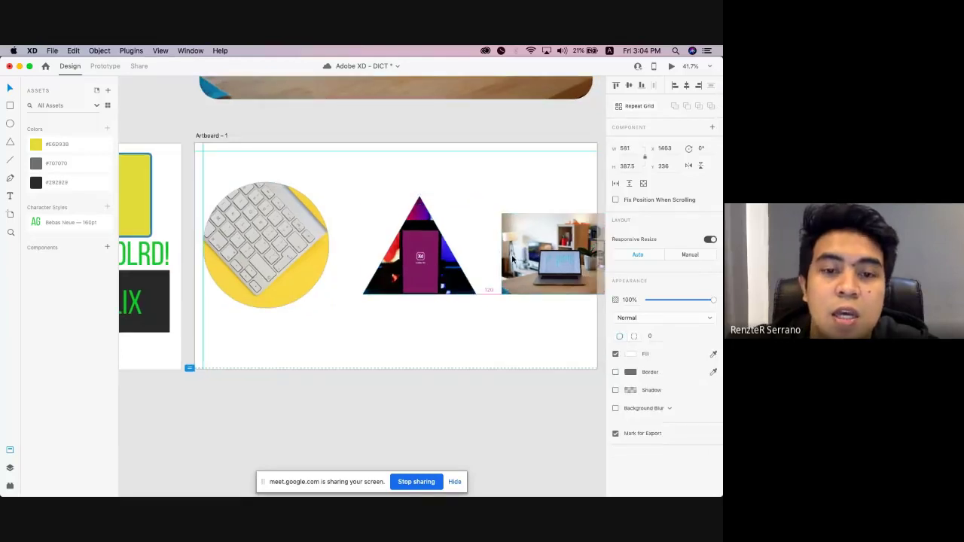
# Raise the circle to the horizontal guide, lower the triangle, and place the laptop photo at X 1451, Y 232.
pyautogui.scroll(-1, 362, 266)
pyautogui.click(379, 320)
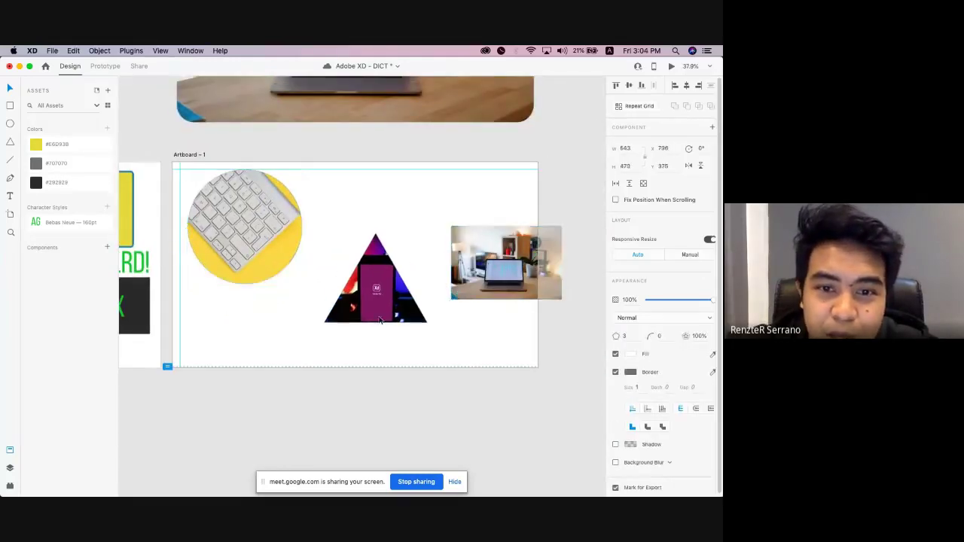
pyautogui.moveTo(380, 321); pyautogui.dragTo(376, 333)
pyautogui.moveTo(489, 273)
pyautogui.mouseDown()
pyautogui.moveTo(490, 236)
pyautogui.moveTo(473, 268)
pyautogui.mouseUp()
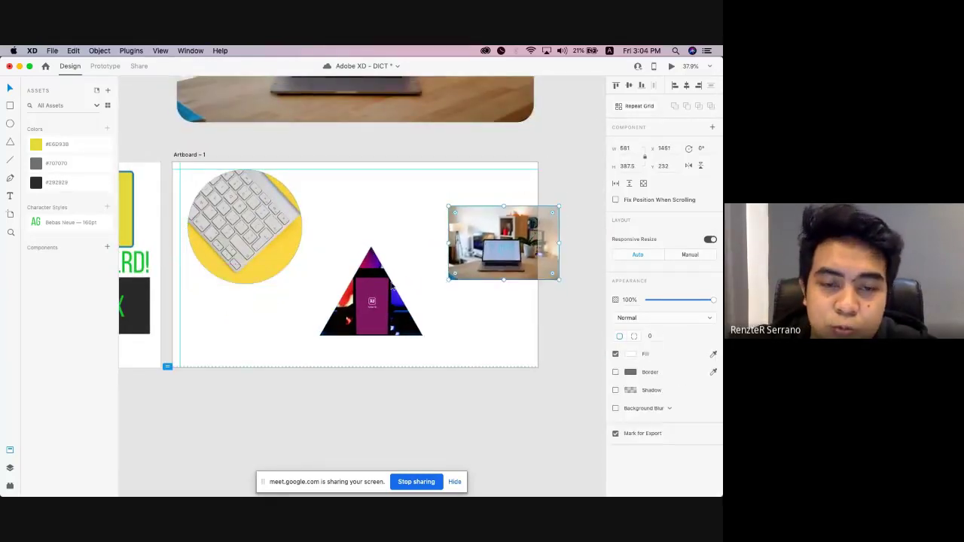
# Raise the triangle beside the circle and try the laptop photo at X 1419, Y 137, level with the triangle.
pyautogui.scroll(3, 275, 226)
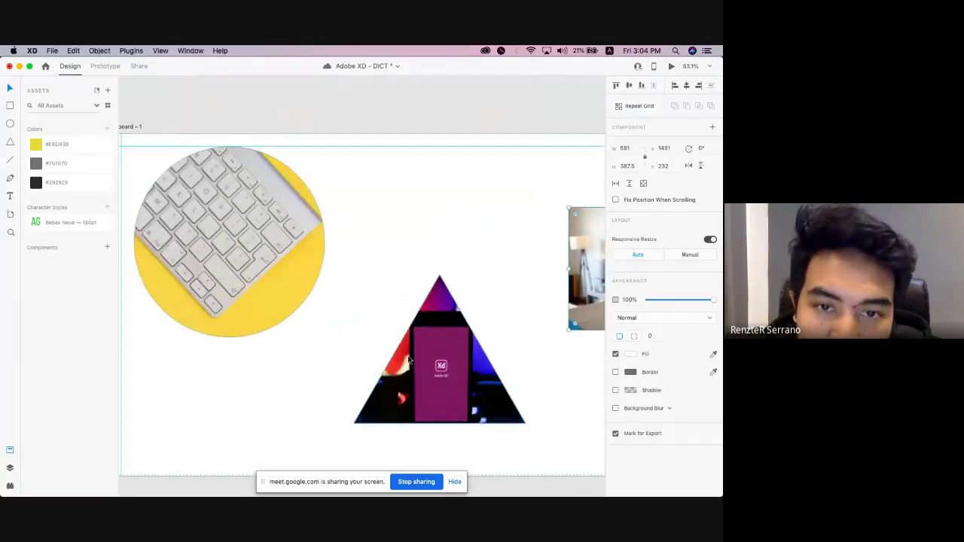
pyautogui.moveTo(429, 354); pyautogui.dragTo(422, 253)
pyautogui.hscroll(3, 422, 252)
pyautogui.hscroll(2, 422, 252)
pyautogui.moveTo(517, 253); pyautogui.dragTo(508, 223)
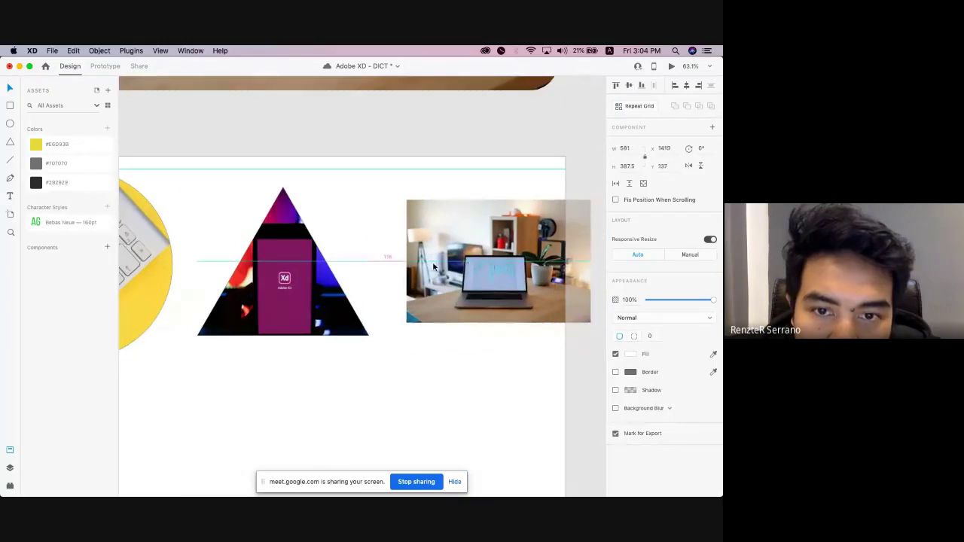
# Stagger the images by lowering the triangle towards Artboard – 1's bottom edge and raising the laptop photo near its top.
pyautogui.scroll(-3, 429, 324)
pyautogui.moveTo(448, 285); pyautogui.dragTo(454, 299)
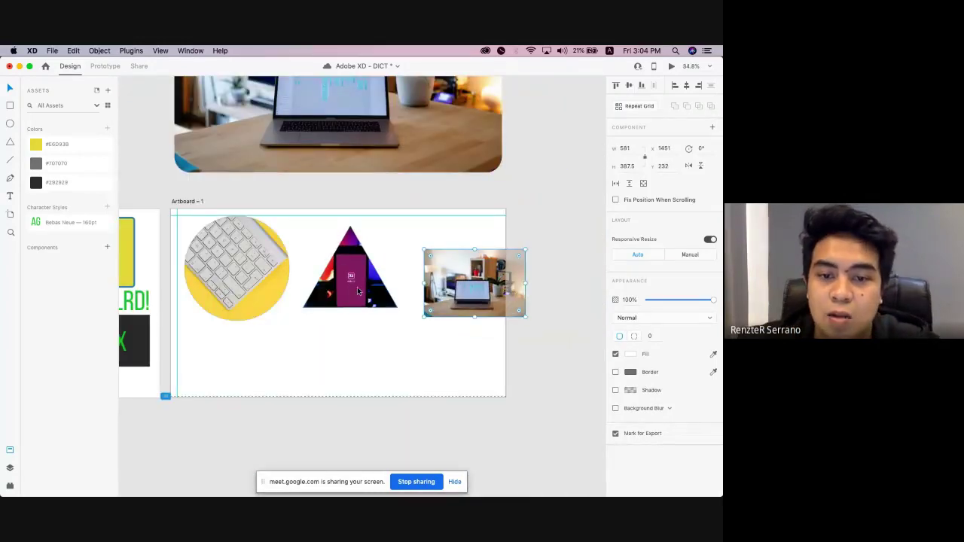
pyautogui.moveTo(357, 287); pyautogui.dragTo(368, 360)
pyautogui.moveTo(454, 301); pyautogui.dragTo(455, 281)
# Select all three images, save the document, and align them along their vertical middles.
pyautogui.moveTo(552, 405); pyautogui.dragTo(231, 245)
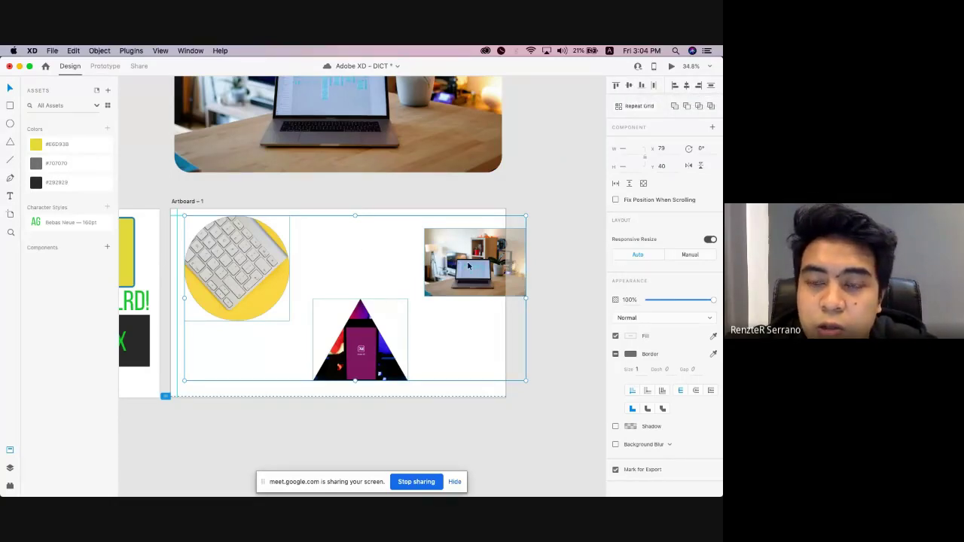
pyautogui.press('super+s')
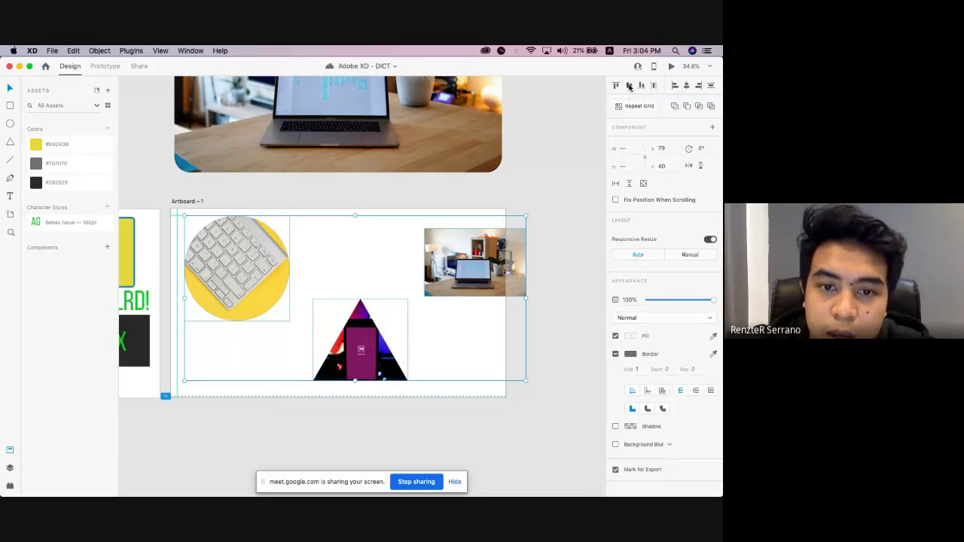
pyautogui.click(630, 87)
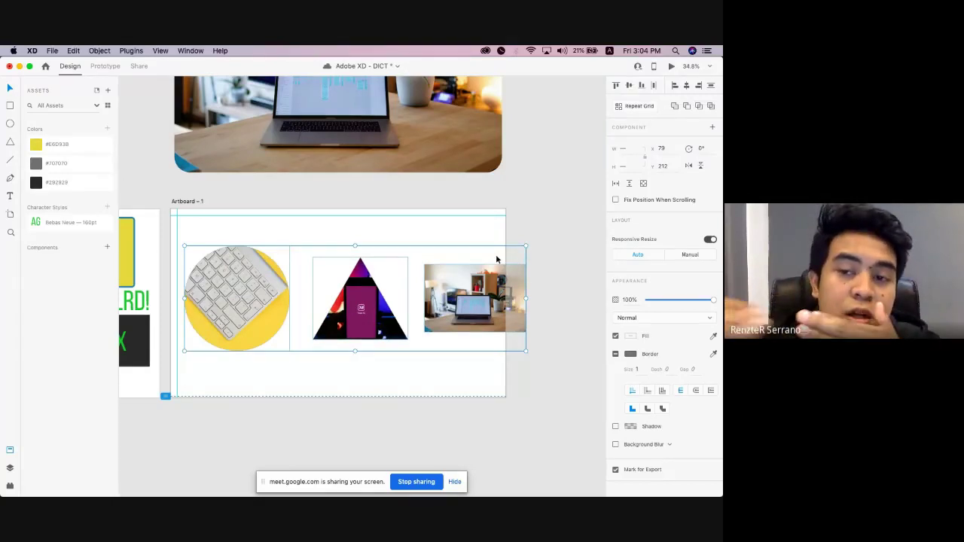
# Select the circle, add the triangle and laptop photo to the selection one by one, and clear the selection.
pyautogui.click(305, 312)
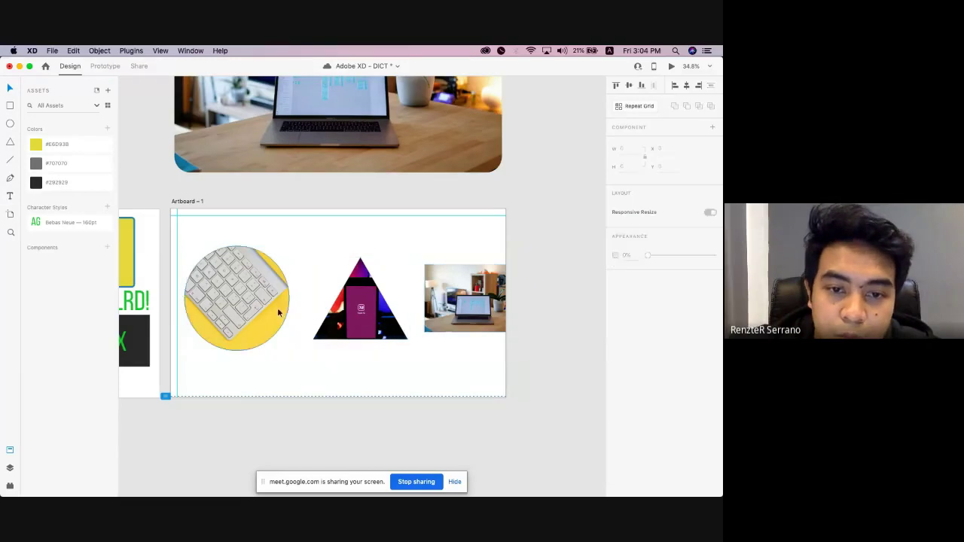
pyautogui.click(277, 313)
pyautogui.click(343, 307)
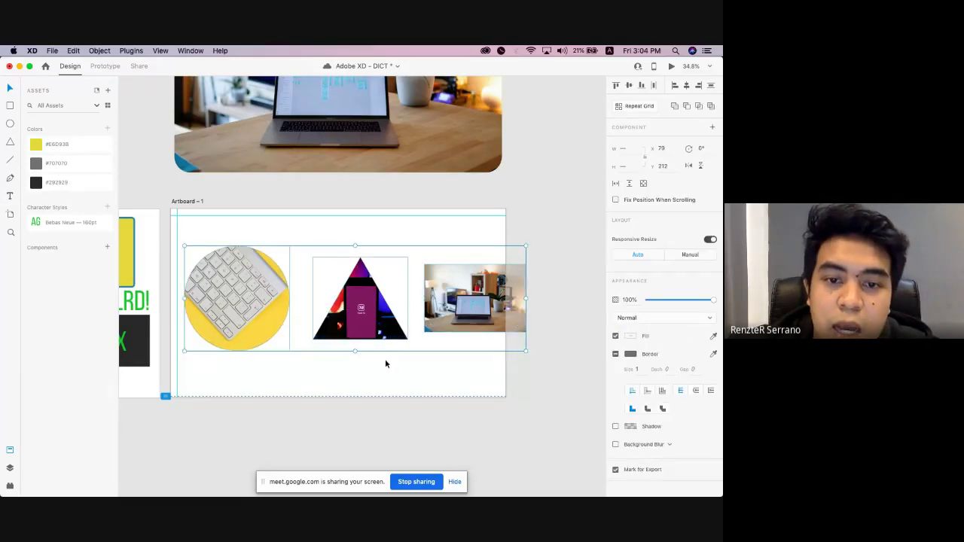
pyautogui.click(385, 359)
pyautogui.click(478, 293)
pyautogui.click(263, 305)
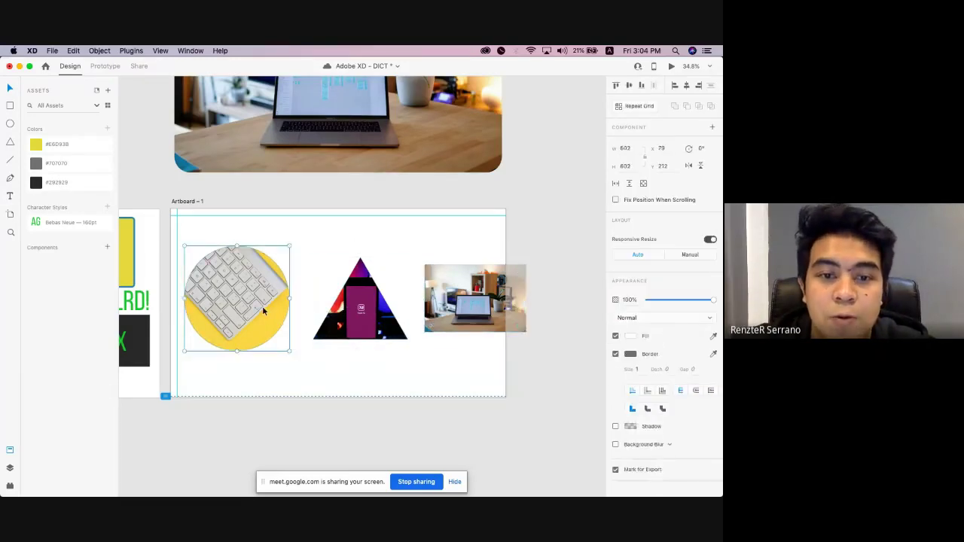
pyautogui.keyDown('shift'); pyautogui.click(374, 313); pyautogui.keyUp('shift')
pyautogui.keyDown('shift'); pyautogui.click(443, 304); pyautogui.keyUp('shift')
pyautogui.click(403, 358)
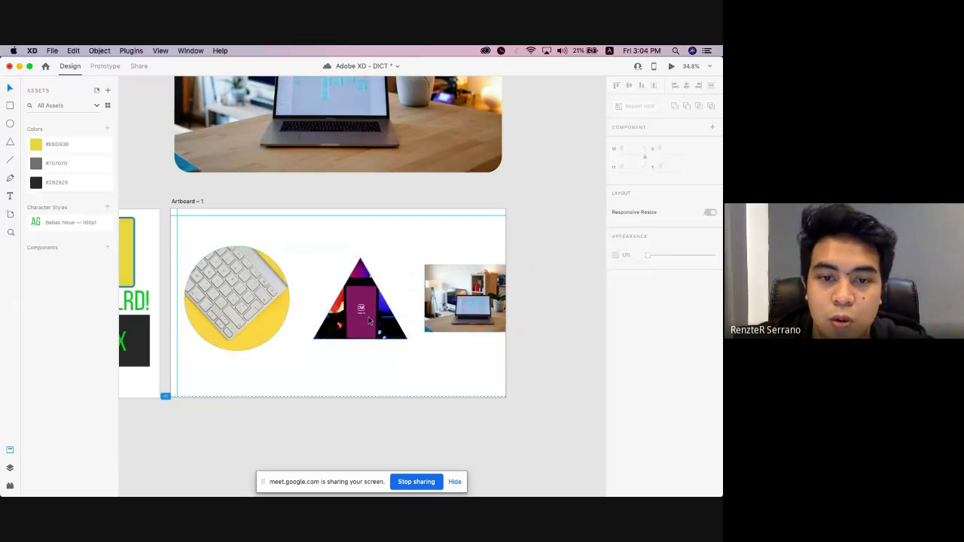
# Move the triangle next to the circle at X 689, Y 278 and the laptop photo away to X 1667, Y 319.
pyautogui.moveTo(379, 324); pyautogui.dragTo(356, 325)
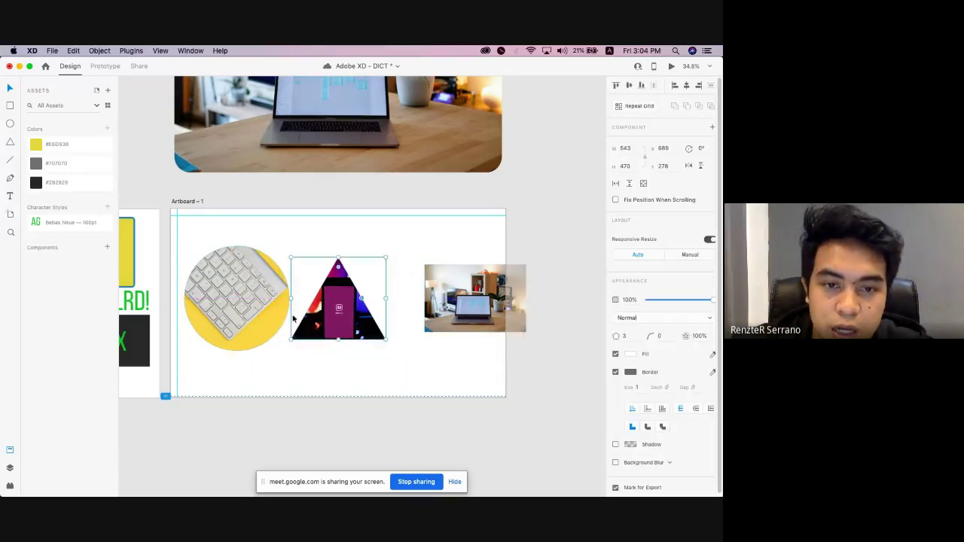
pyautogui.click(243, 279)
pyautogui.click(475, 297)
pyautogui.moveTo(475, 297); pyautogui.dragTo(513, 297)
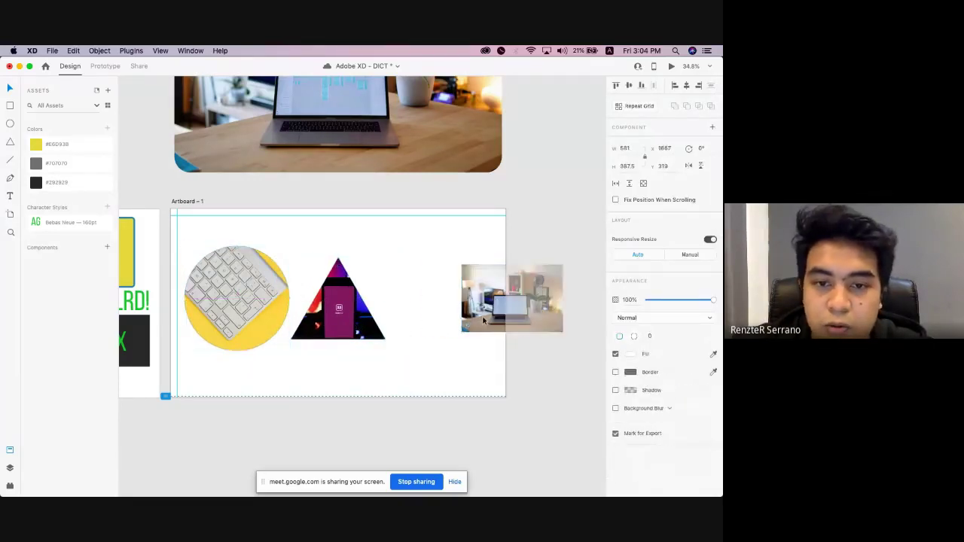
pyautogui.click(479, 359)
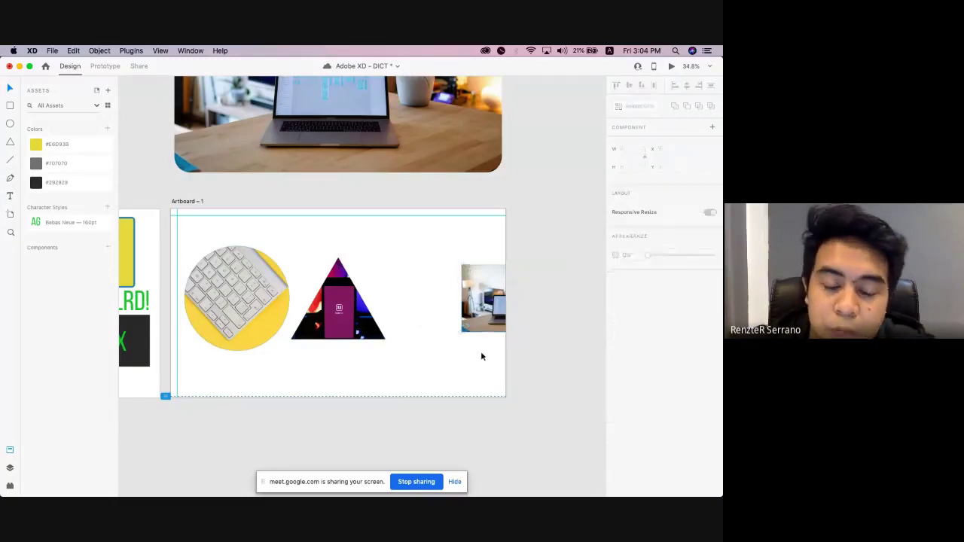
# Select the circle, triangle and laptop photo and distribute them horizontally with equal spacing.
pyautogui.moveTo(567, 359); pyautogui.dragTo(230, 267)
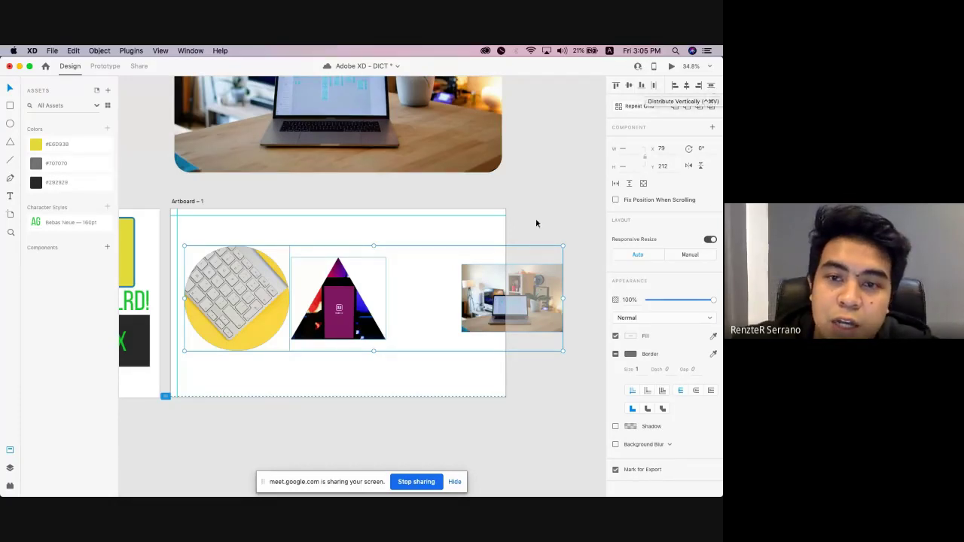
pyautogui.click(654, 86)
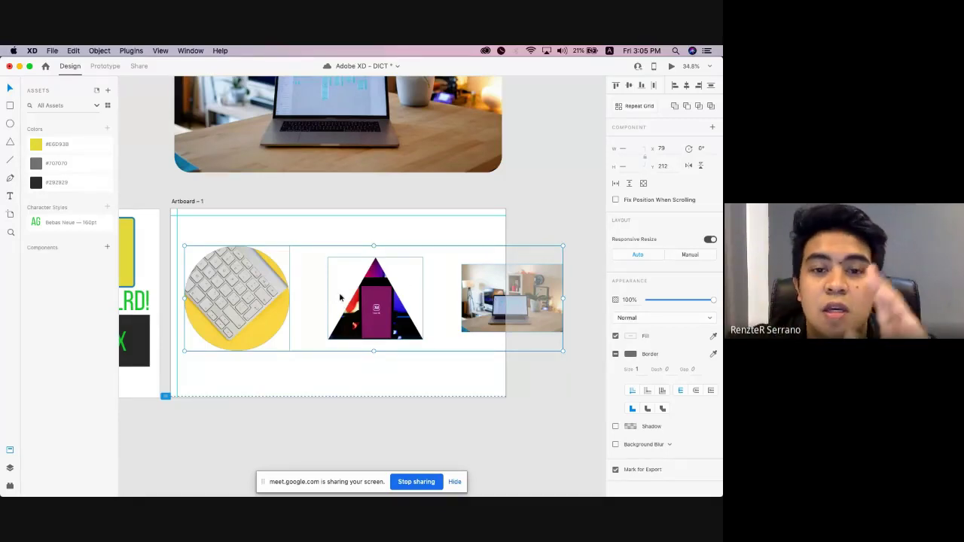
pyautogui.click(415, 370)
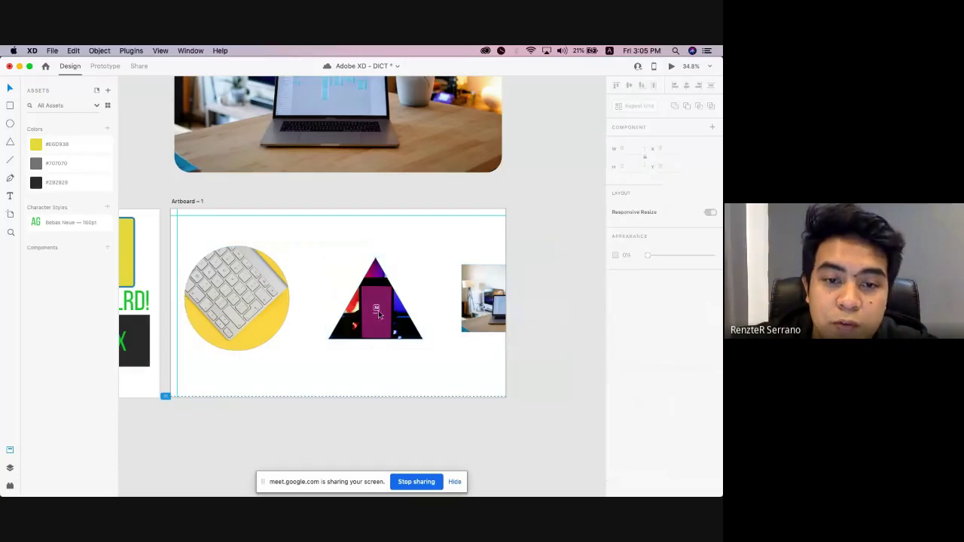
# Place the circle at X 605, Y -43 above the lowered triangle and move the laptop photo to the circle's right.
pyautogui.moveTo(378, 310); pyautogui.dragTo(354, 356)
pyautogui.moveTo(271, 277); pyautogui.dragTo(363, 232)
pyautogui.keyDown('shift'); pyautogui.click(368, 371); pyautogui.keyUp('shift')
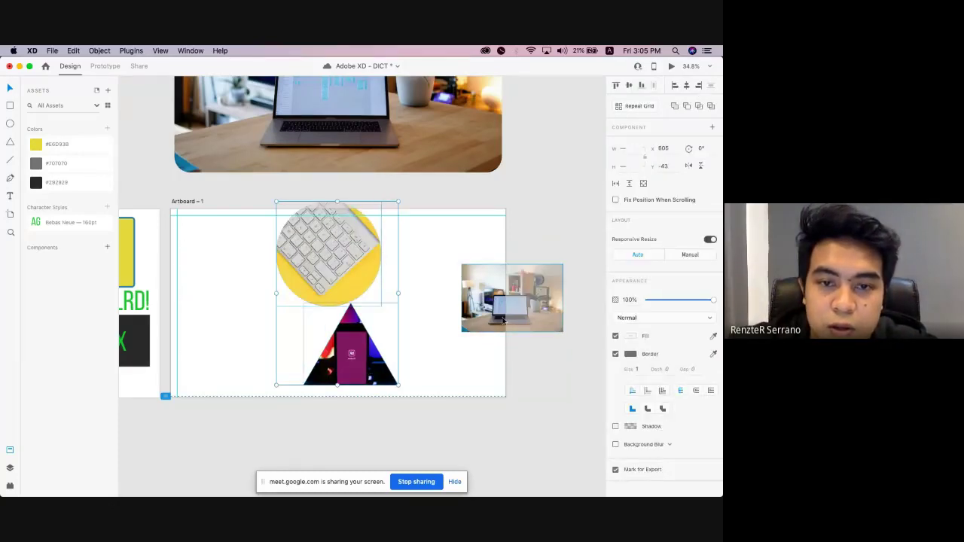
pyautogui.moveTo(506, 302); pyautogui.dragTo(452, 253)
# Select the circle, triangle and laptop photo on Artboard – 1 and scale them down together to about half their size.
pyautogui.click(349, 268)
pyautogui.keyDown('shift'); pyautogui.click(364, 348); pyautogui.keyUp('shift')
pyautogui.keyDown('shift'); pyautogui.click(495, 256); pyautogui.keyUp('shift')
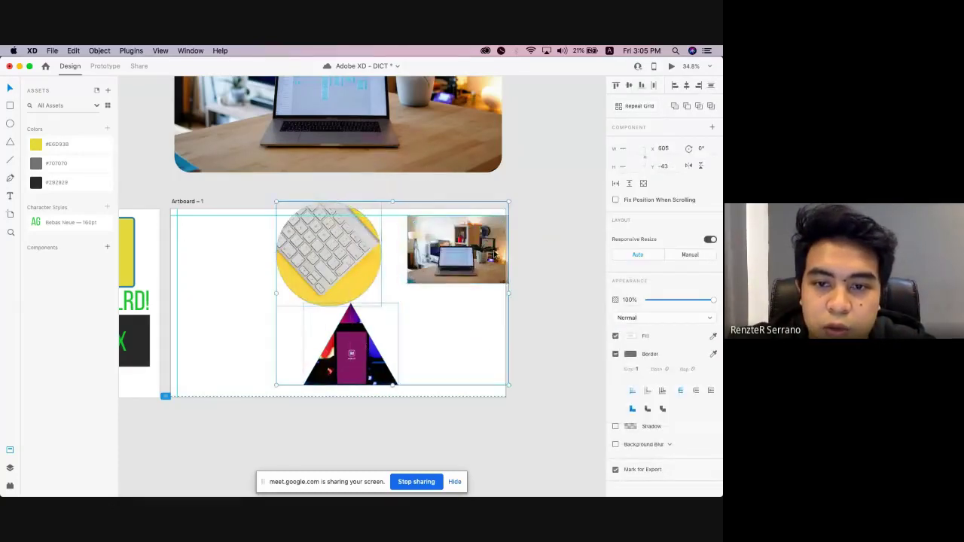
pyautogui.moveTo(512, 199); pyautogui.dragTo(442, 256)
pyautogui.press('super+z')
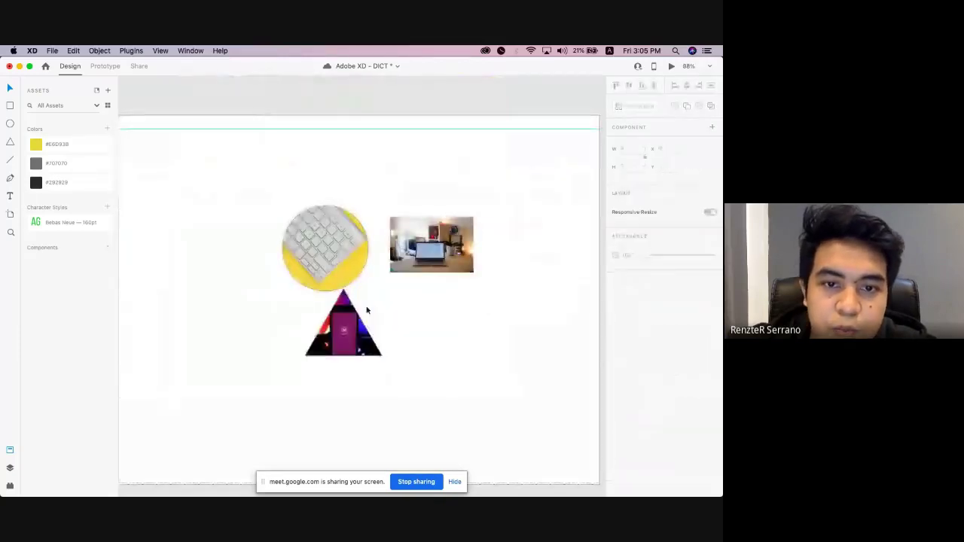
# Place the laptop photo above the circle and the triangle below it, and align all three objects horizontally on their centres.
pyautogui.scroll(-3, 368, 311)
pyautogui.scroll(-4, 398, 267)
pyautogui.moveTo(398, 264); pyautogui.dragTo(365, 321)
pyautogui.press('super+z')
pyautogui.press('super+z')
pyautogui.press('super+z')
pyautogui.press('super+z')
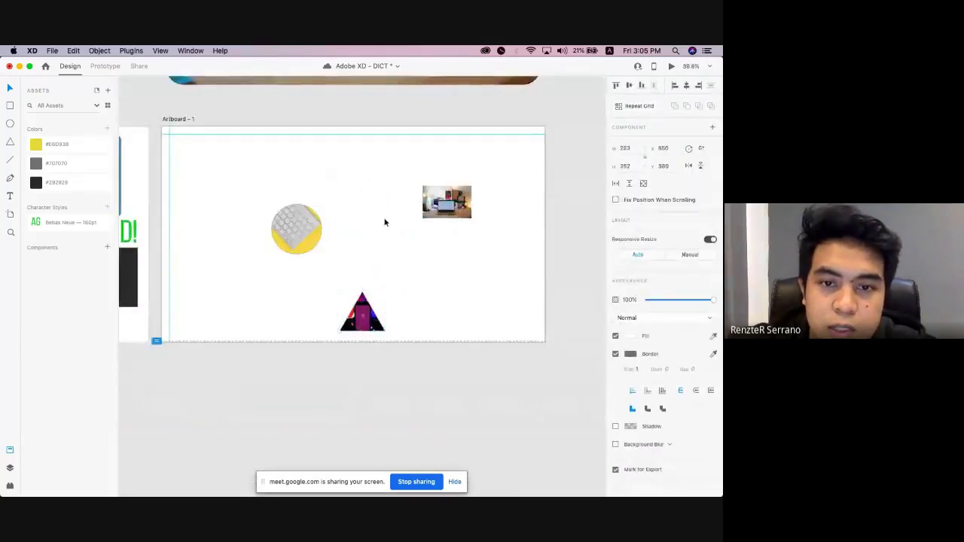
pyautogui.press('super+z')
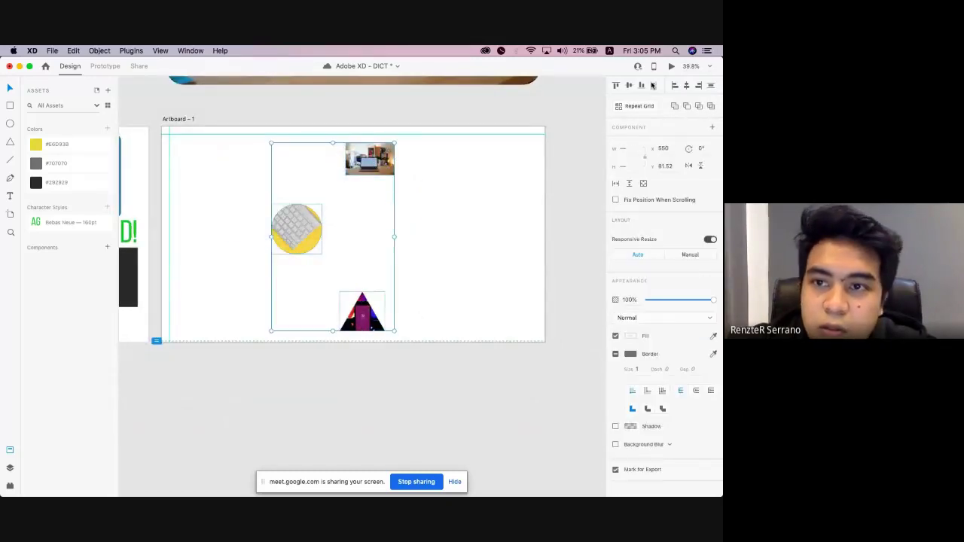
pyautogui.click(687, 87)
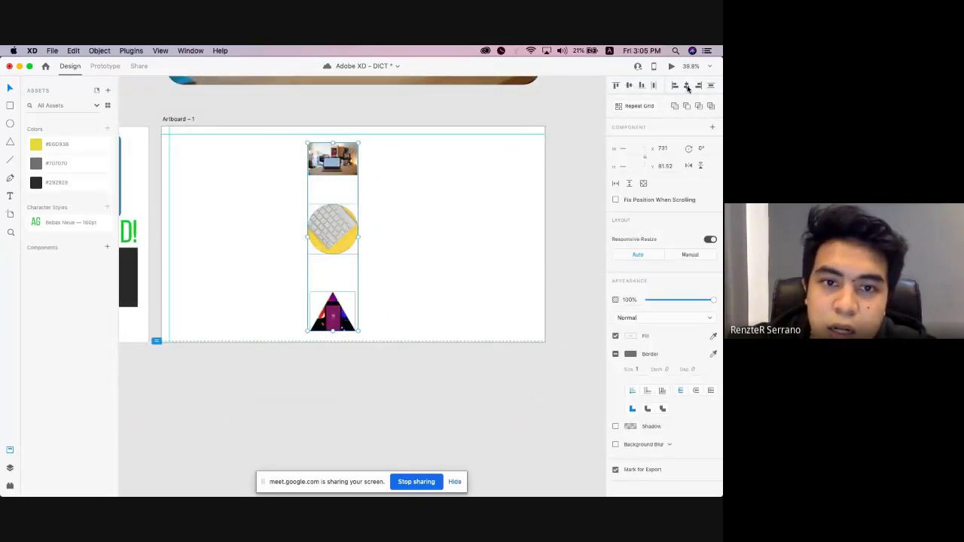
# Move the circle down towards the triangle, distribute the photo, circle and triangle vertically with equal spacing, and clear the selection.
pyautogui.click(441, 209)
pyautogui.moveTo(338, 224); pyautogui.dragTo(336, 249)
pyautogui.click(370, 306)
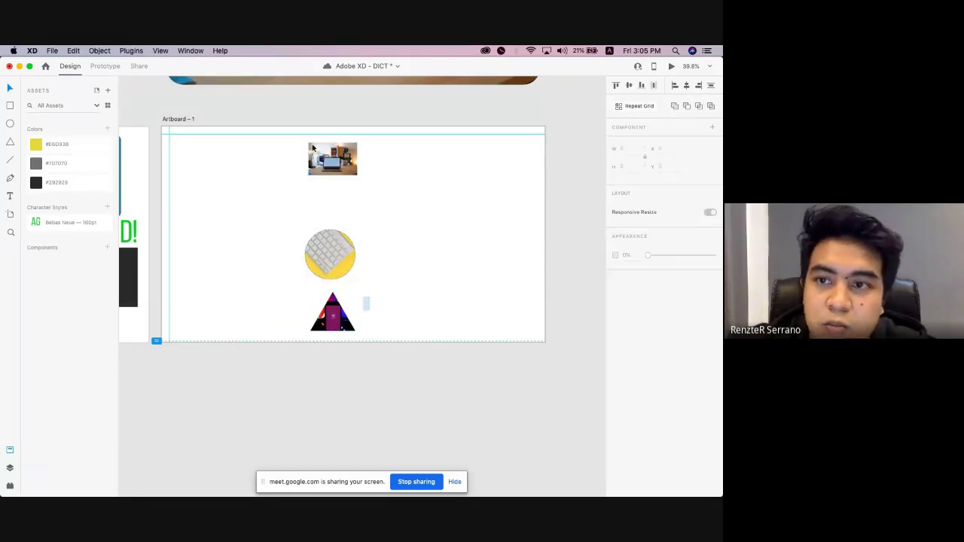
pyautogui.moveTo(370, 311); pyautogui.dragTo(311, 144)
pyautogui.press('ctrl+super+v')
pyautogui.scroll(-6, 403, 249)
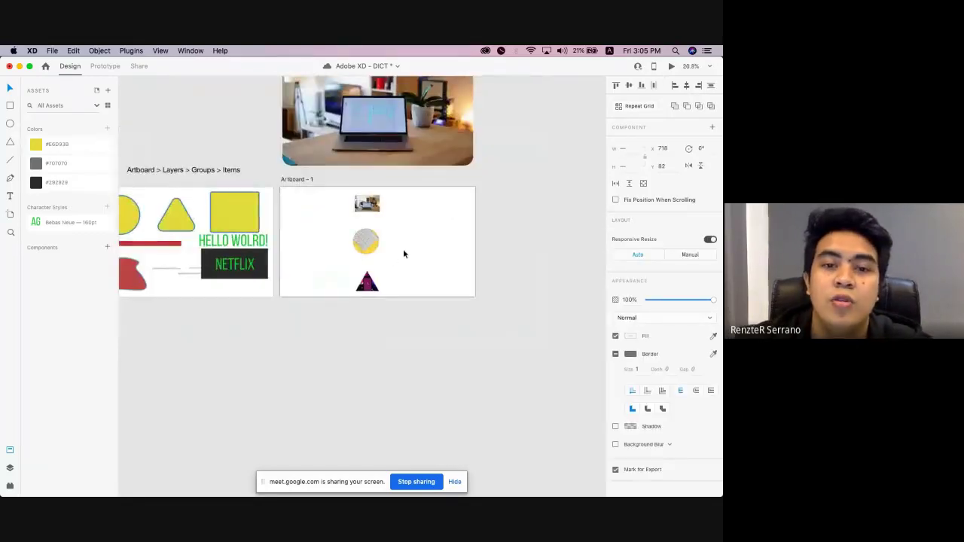
pyautogui.scroll(5, 404, 251)
pyautogui.scroll(2, 553, 199)
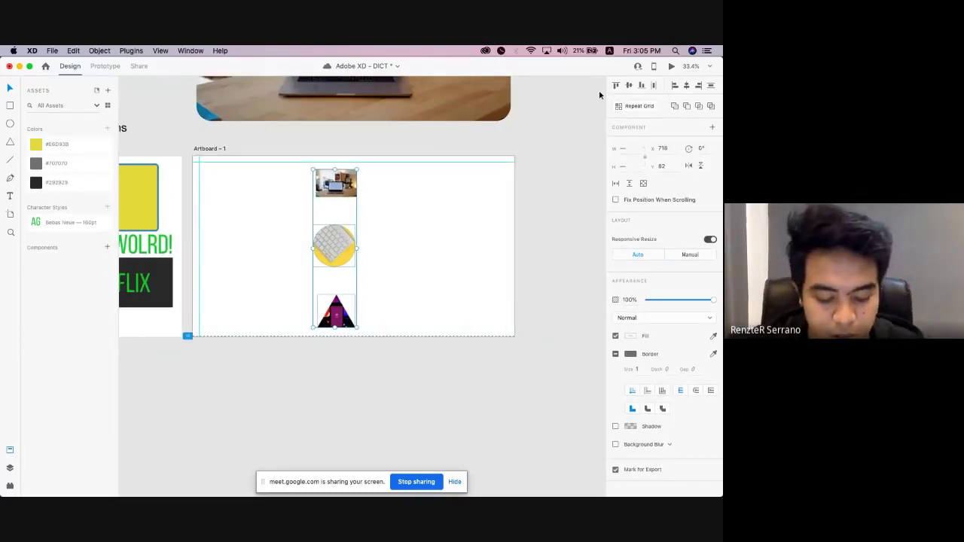
pyautogui.click(581, 127)
# Save the Adobe XD - DICT document with the finished arrangement.
pyautogui.scroll(-8, 434, 208)
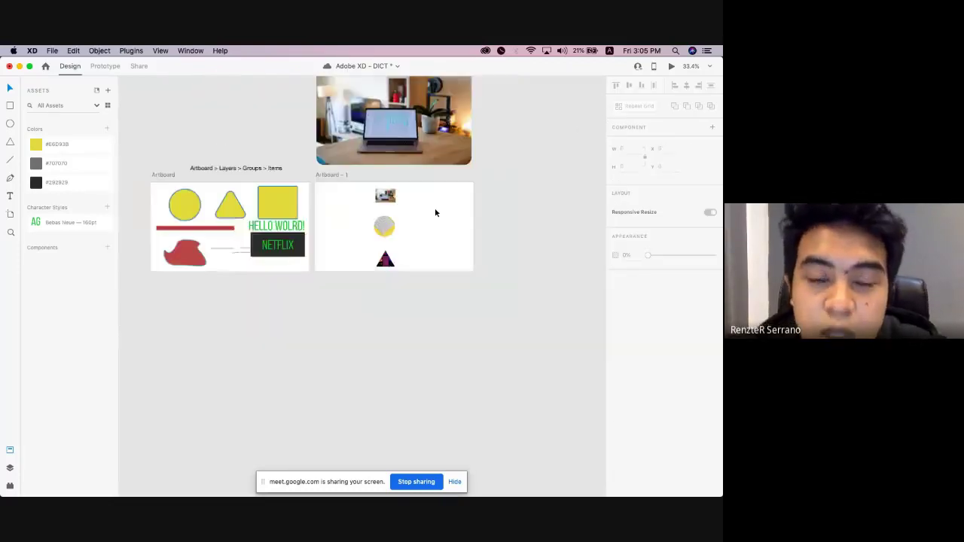
pyautogui.scroll(4, 358, 239)
pyautogui.scroll(2, 358, 240)
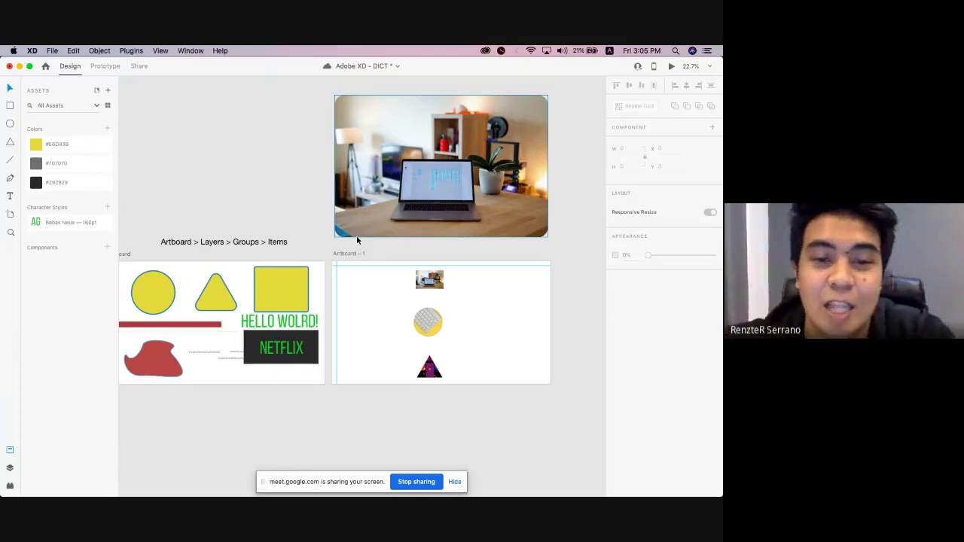
pyautogui.scroll(-3, 281, 196)
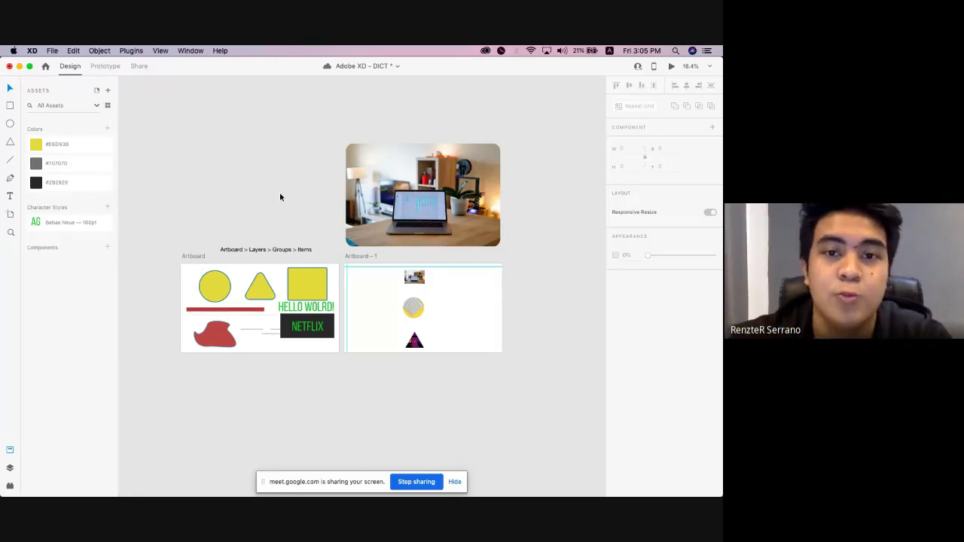
pyautogui.press('super+s')
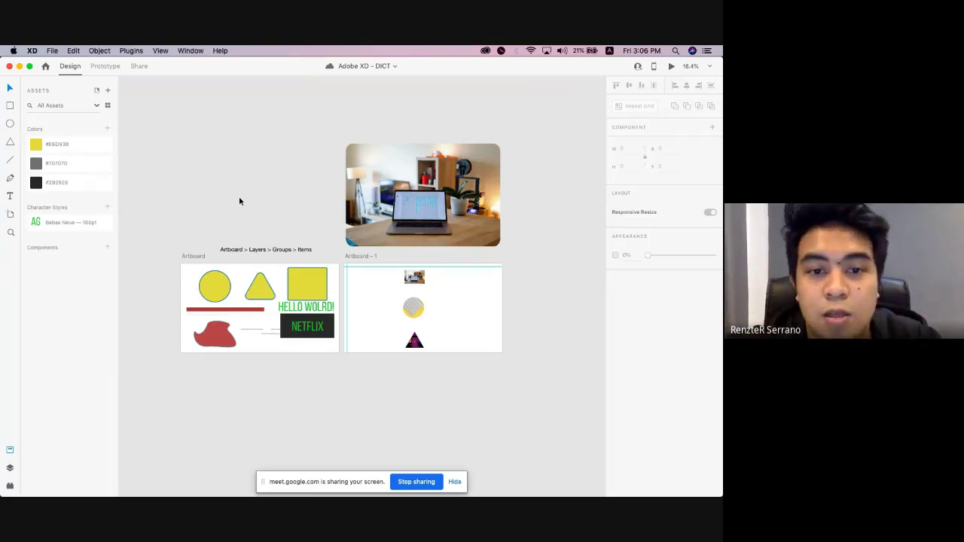
pyautogui.hscroll(1, 286, 231)
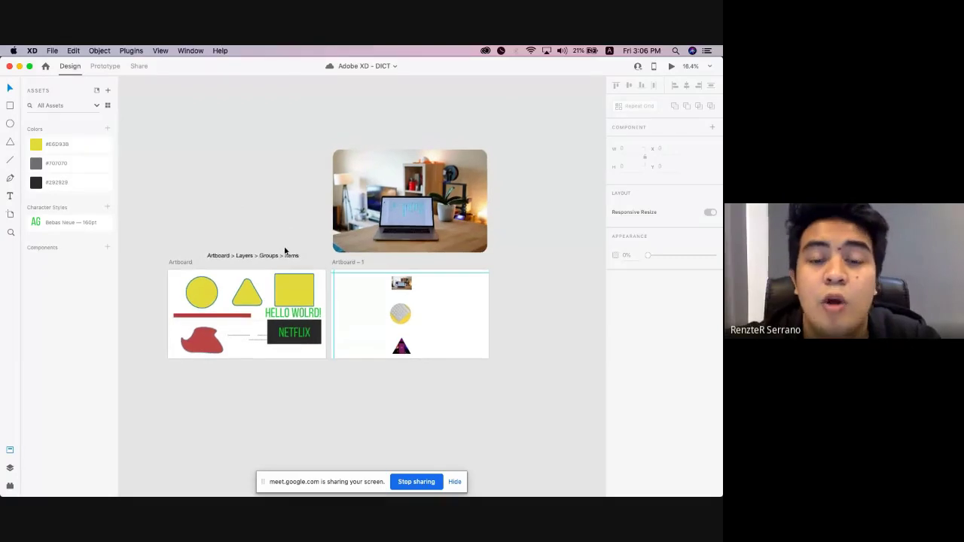
pyautogui.scroll(-2, 279, 250)
pyautogui.hscroll(1, 389, 277)
pyautogui.moveTo(465, 342); pyautogui.dragTo(167, 162)
pyautogui.moveTo(159, 140); pyautogui.dragTo(475, 346)
pyautogui.click(424, 398)
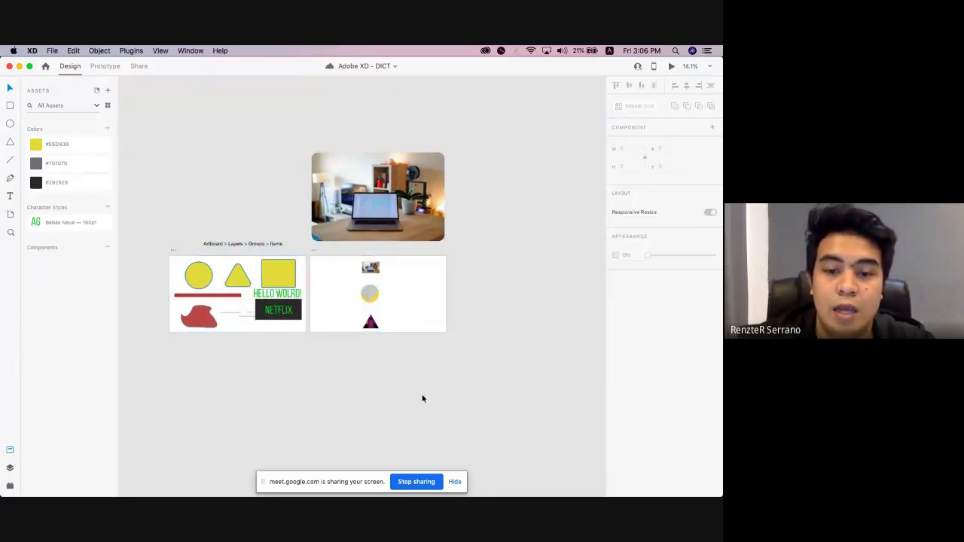
# Open the recent cloud document DICT Adobe XD from the home screen.
pyautogui.hotkey('ctrl', 'Up')
pyautogui.click(351, 226)
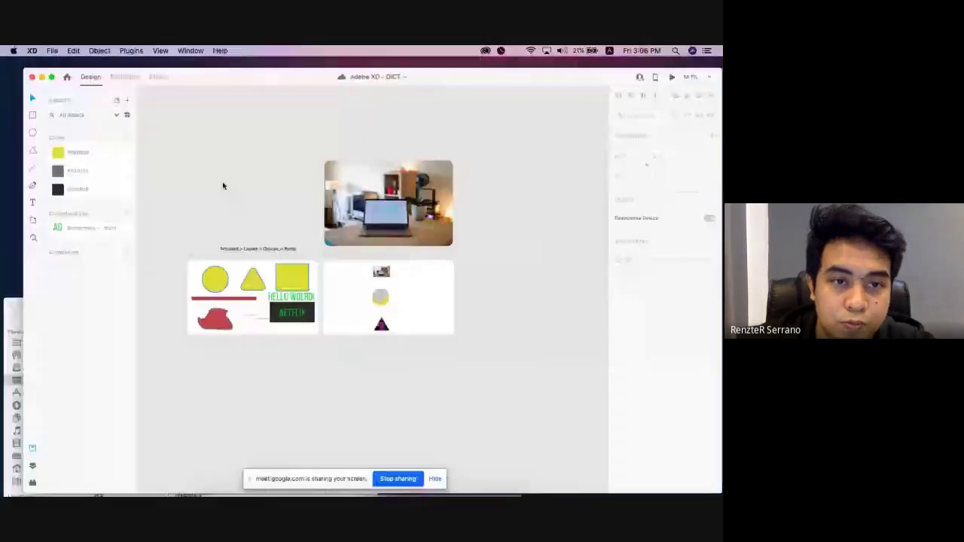
pyautogui.click(45, 66)
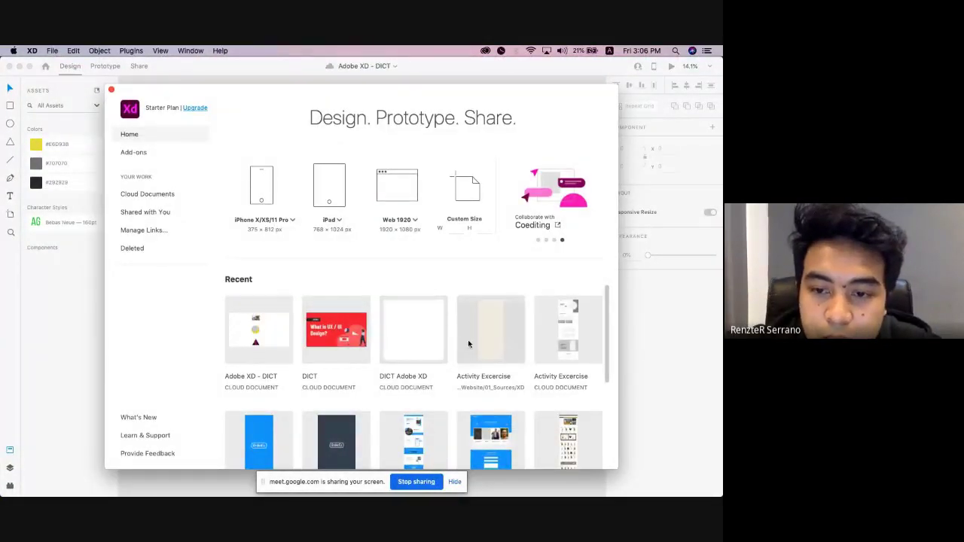
pyautogui.click(407, 331)
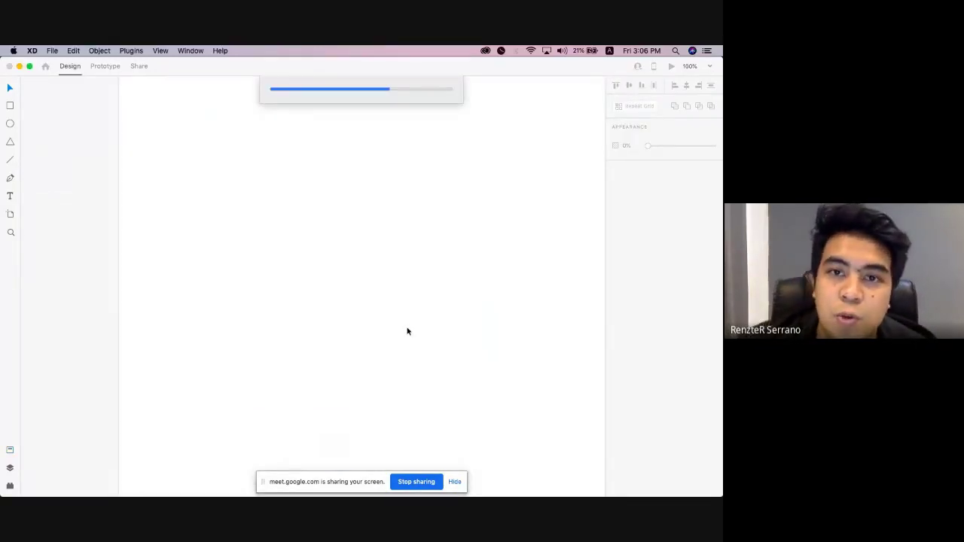